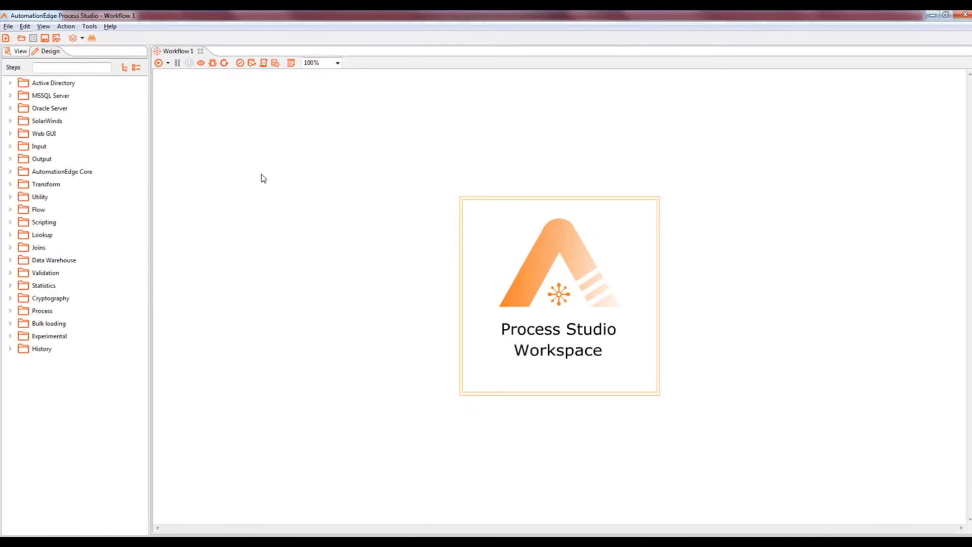
Step: Save the new empty workflow under the name WF_PlanType
key(ctrl+s)
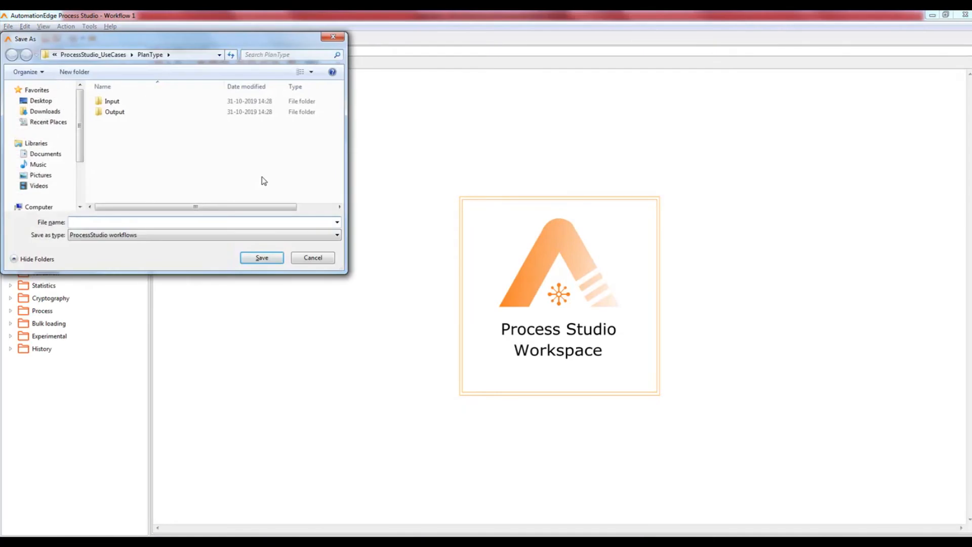
text(WF_PlanType)
click(270, 258)
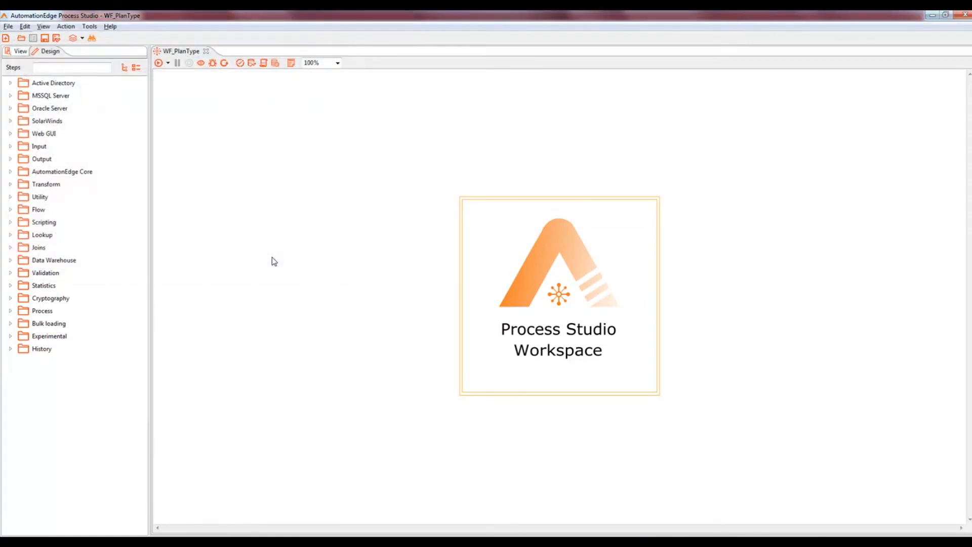
Step: Review the Customer Data and Master file points of the first requirement in the Word case study
key(alt+Tab)
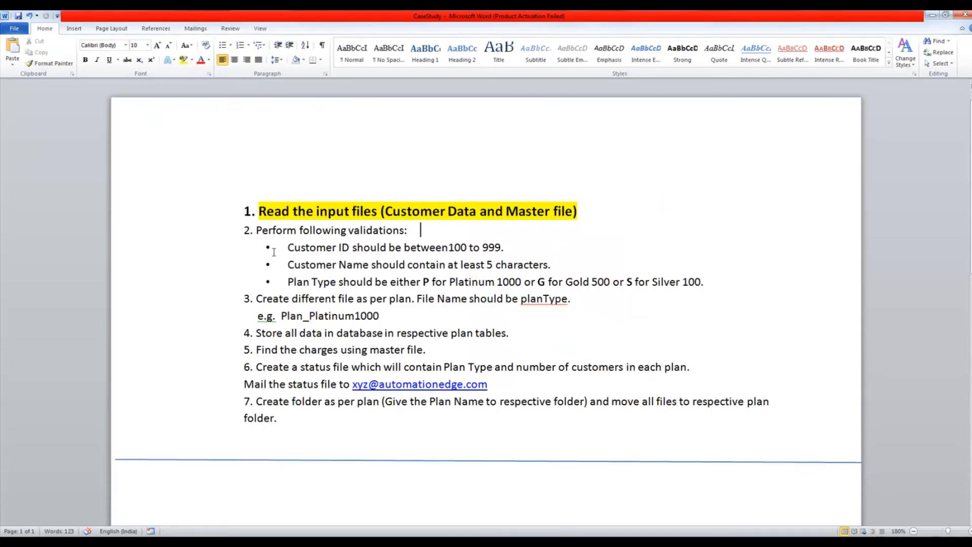
drag(383, 212, 579, 213)
click(420, 229)
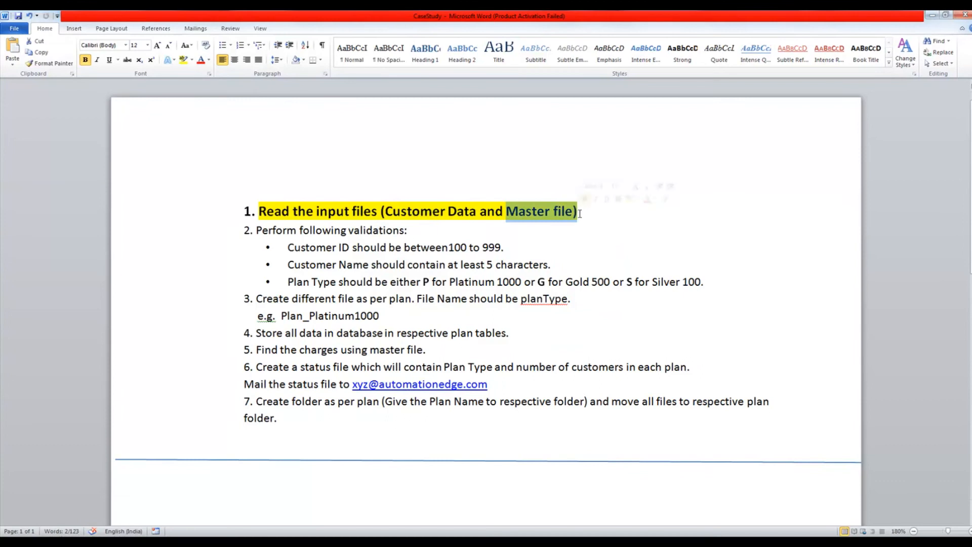
key(alt+Tab)
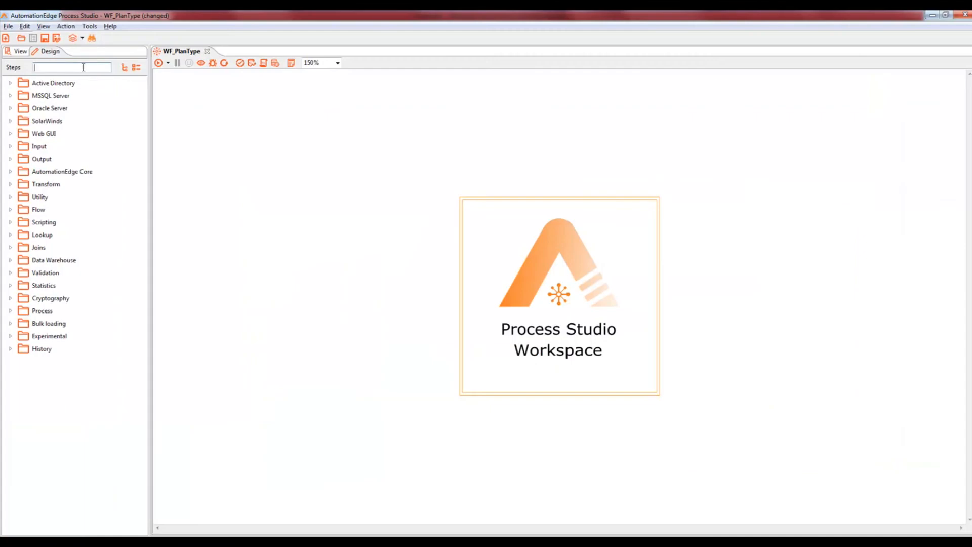
Step: Find Microsoft Excel Input by searching 'mic', place it on the canvas and name it INF_CustomerDetails
click(83, 68)
text(micr)
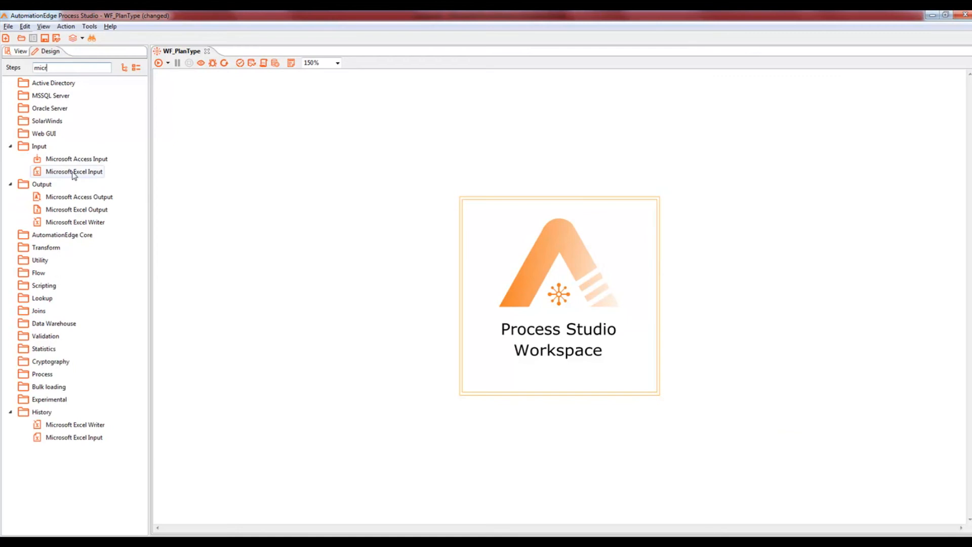
drag(74, 171, 209, 162)
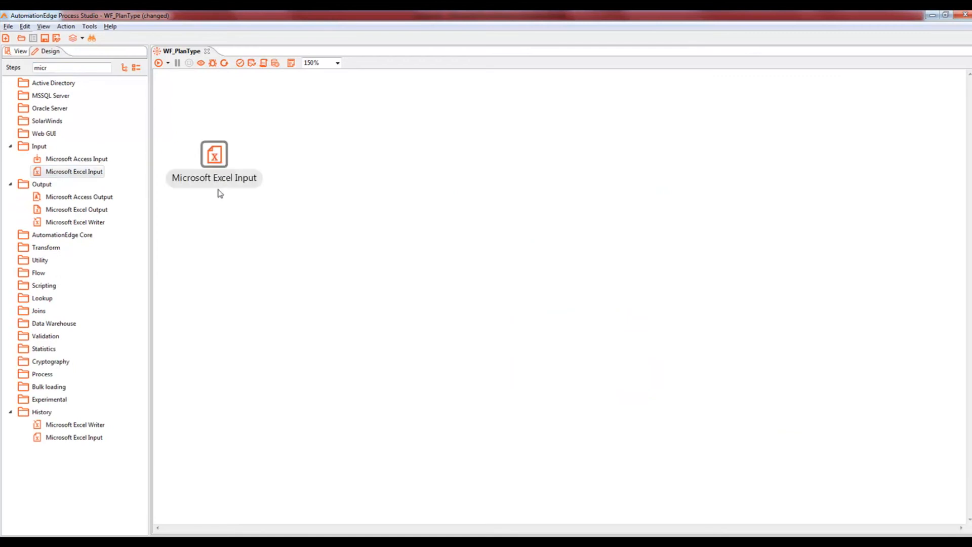
double_click(220, 159)
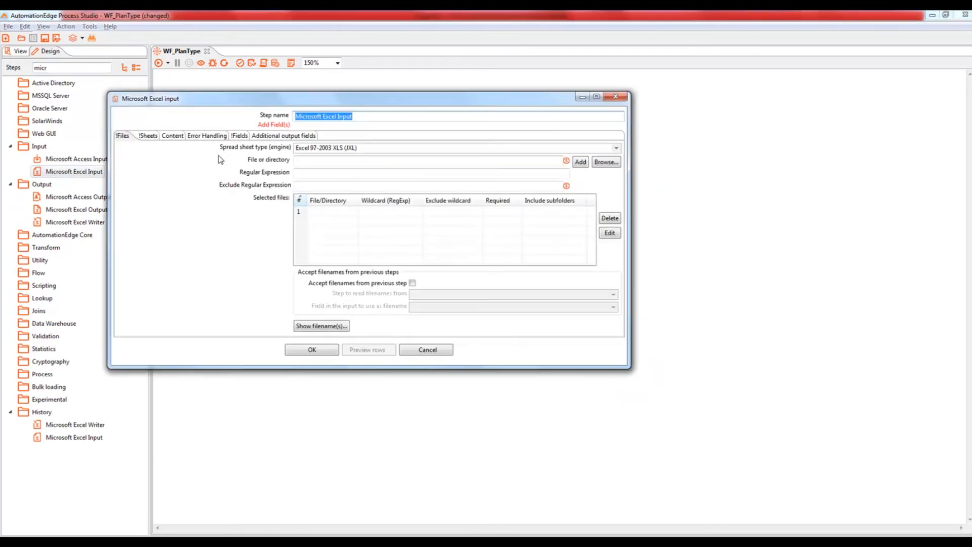
text(INF_CustomerDetails)
Step: Use the Excel 2007 XLSX (Apache POI) engine, add CustomerDetails.xlsx, and verify the files-read list
click(618, 150)
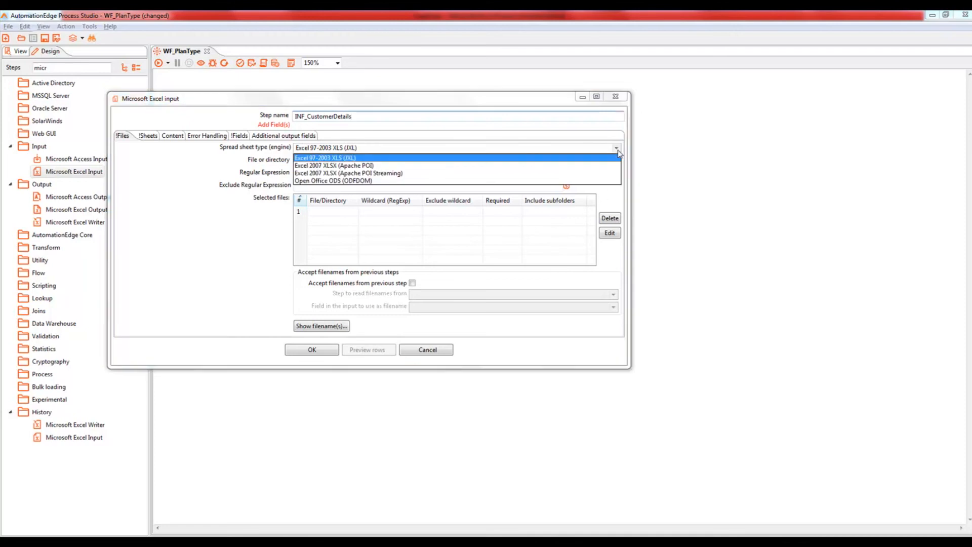
click(361, 166)
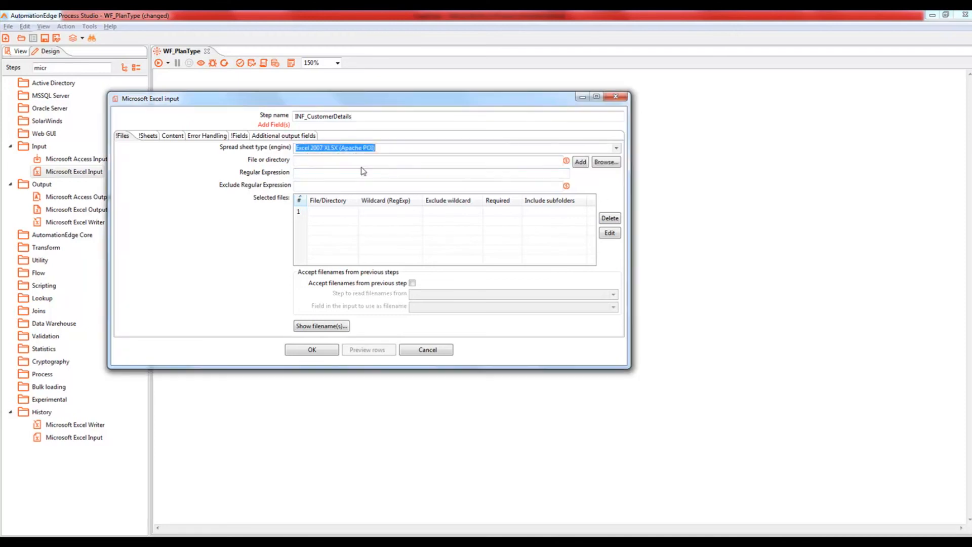
click(606, 162)
double_click(228, 176)
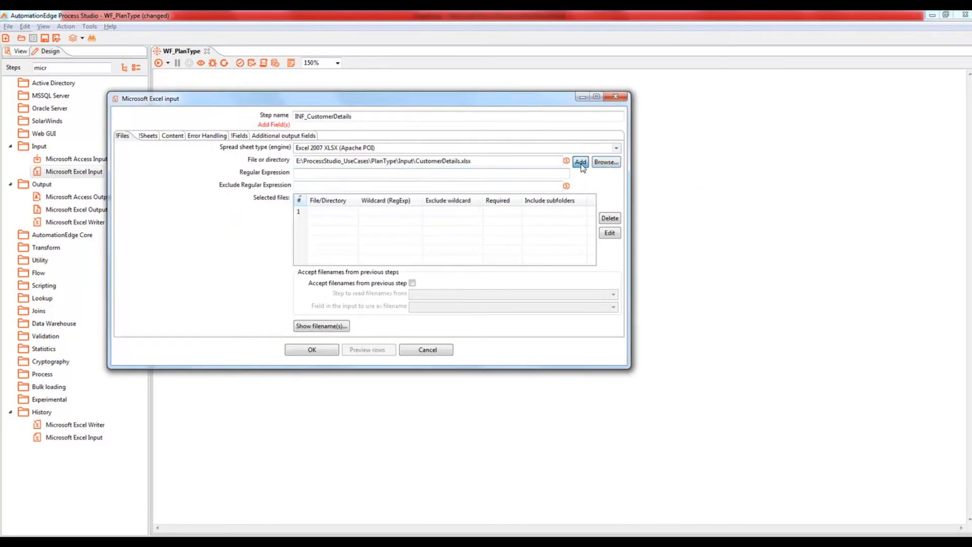
click(580, 162)
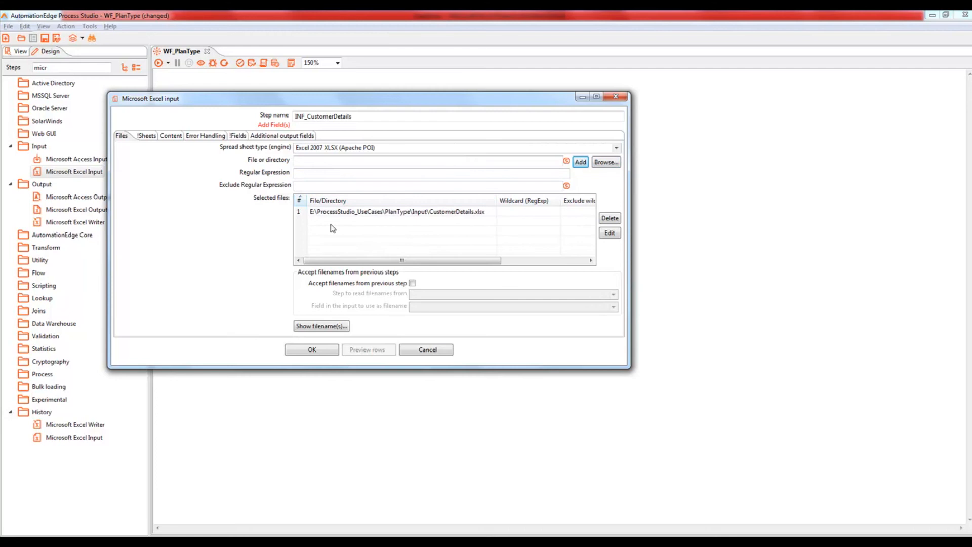
click(323, 327)
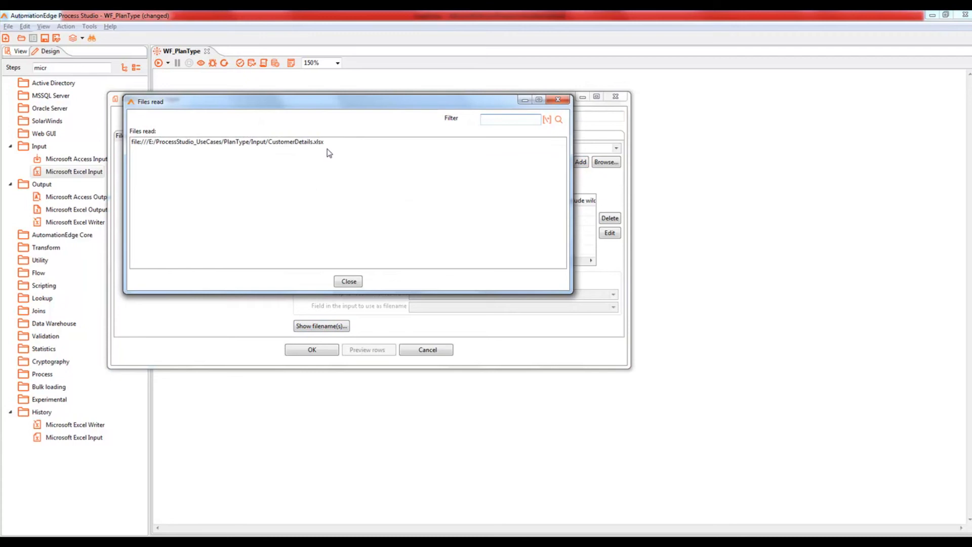
click(348, 281)
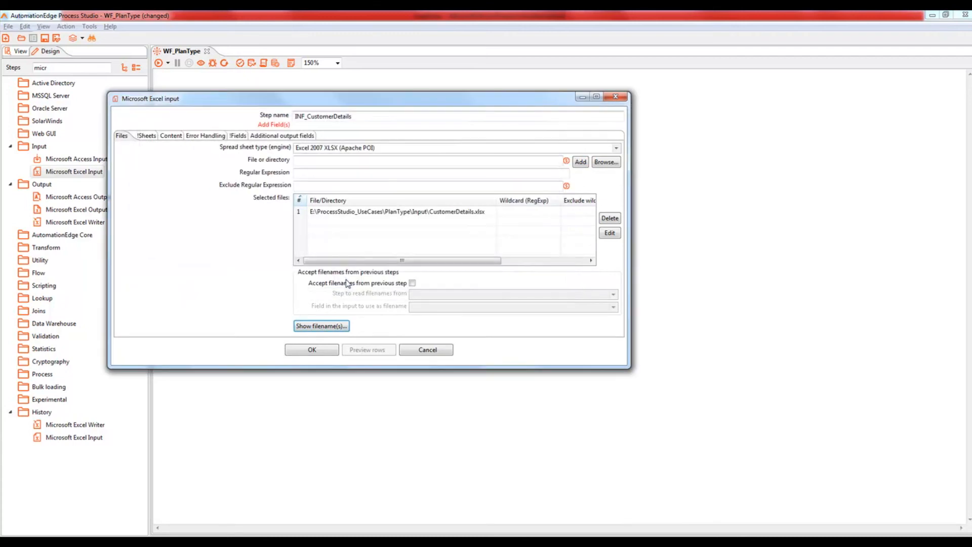
click(152, 136)
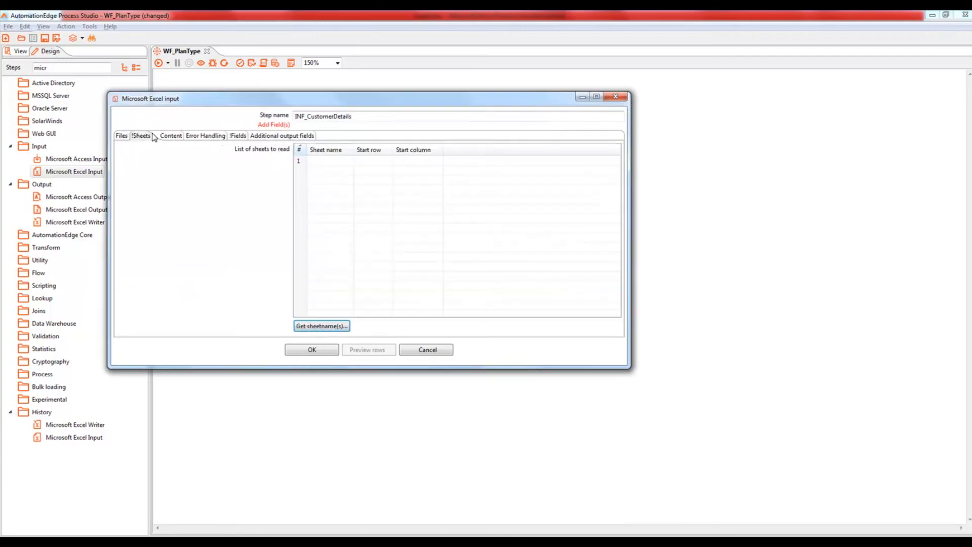
Step: Select Sheet1 from the workbook's sheet names as the sheet to read
click(315, 325)
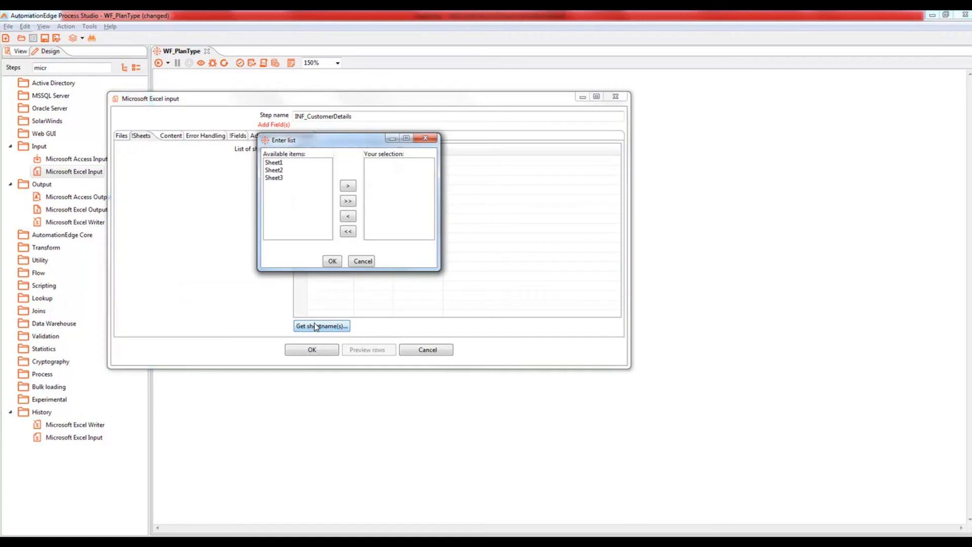
double_click(274, 164)
click(332, 261)
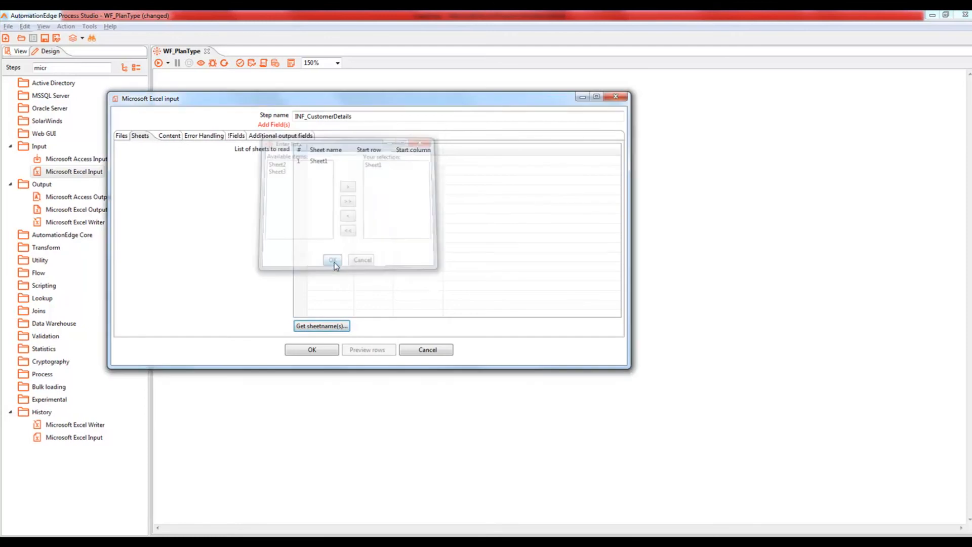
Step: Load custId, custName and planType from the header row and preview the 15 customer rows
click(235, 136)
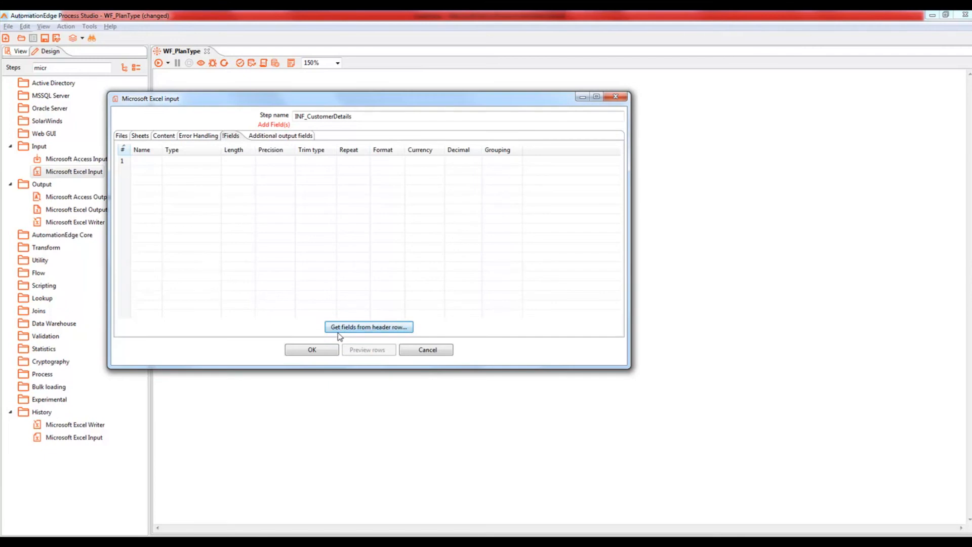
click(371, 330)
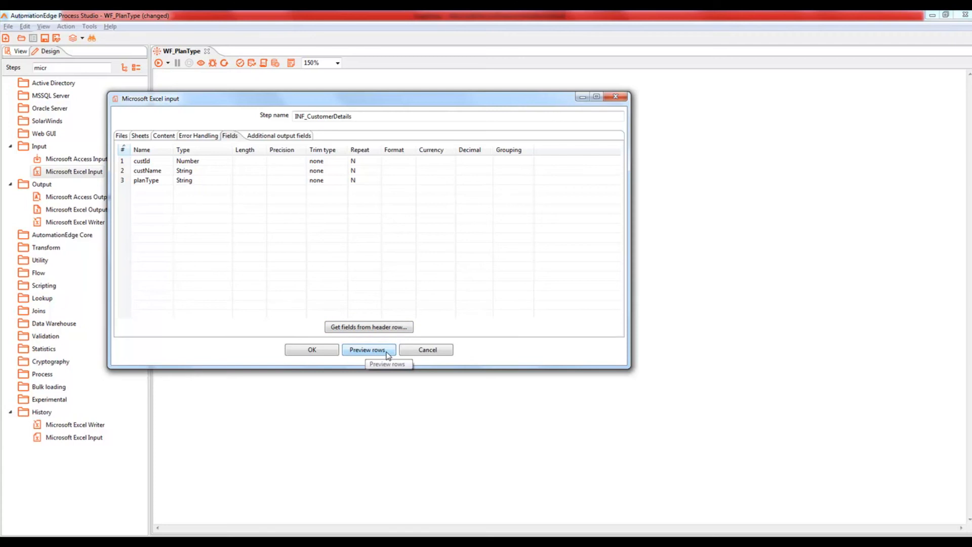
click(386, 353)
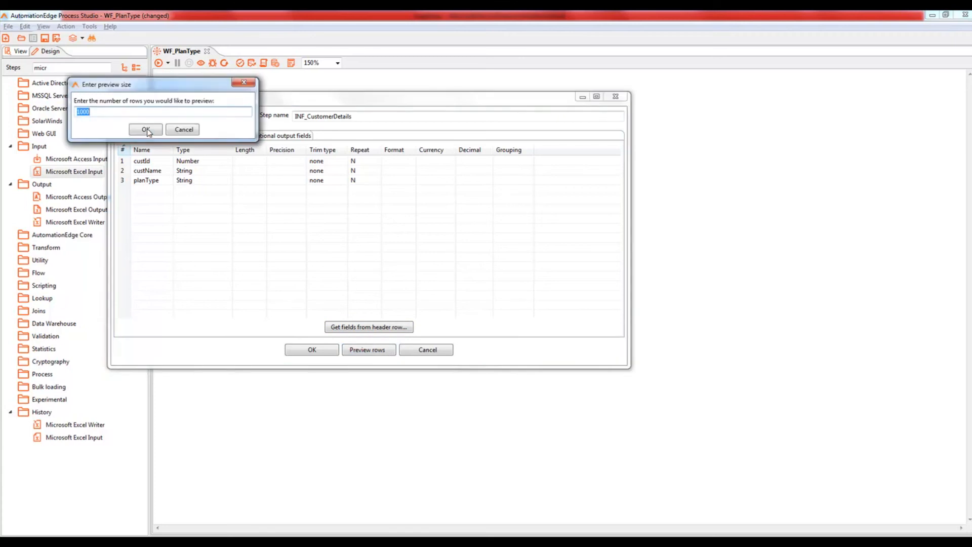
click(147, 131)
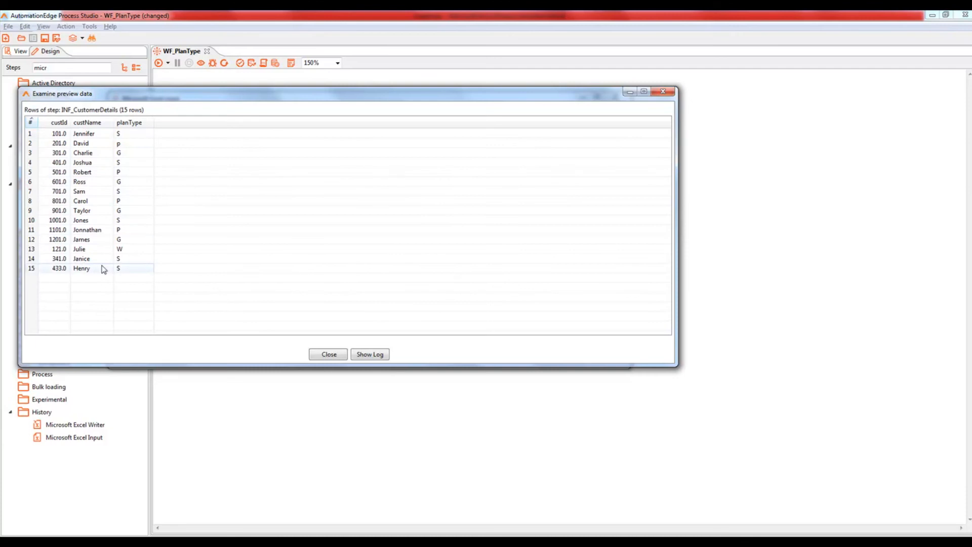
click(331, 356)
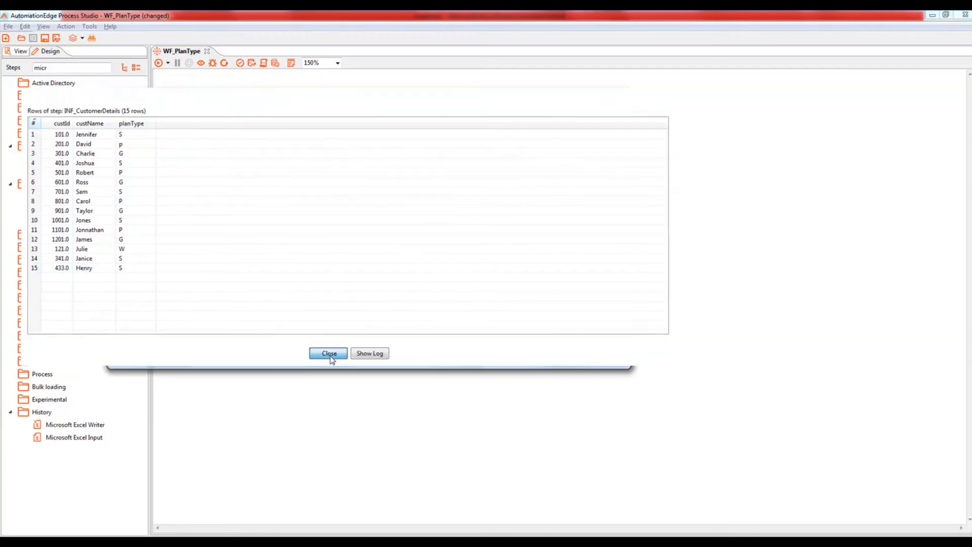
Step: Close INF_CustomerDetails and add a second Excel input step named INF_MasterPlanDetails
click(312, 349)
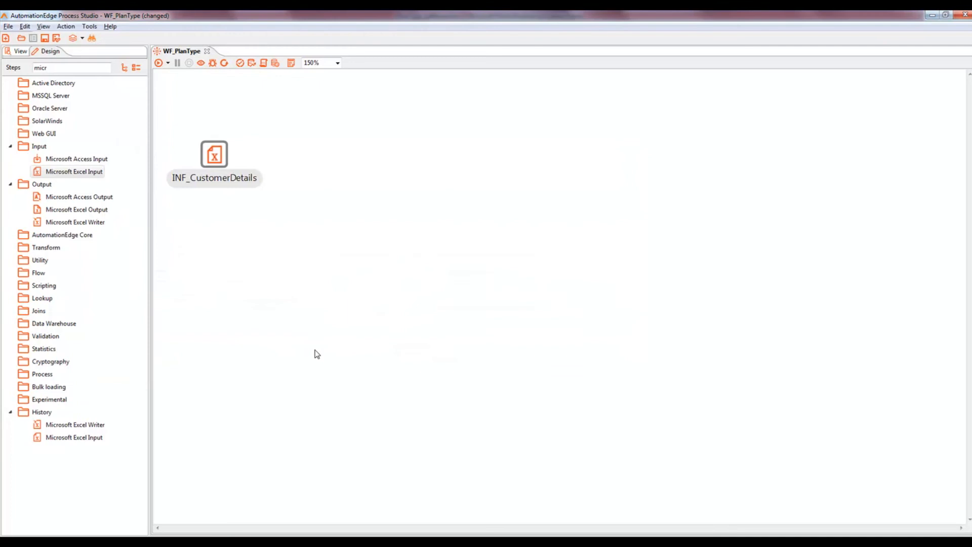
drag(71, 172, 411, 95)
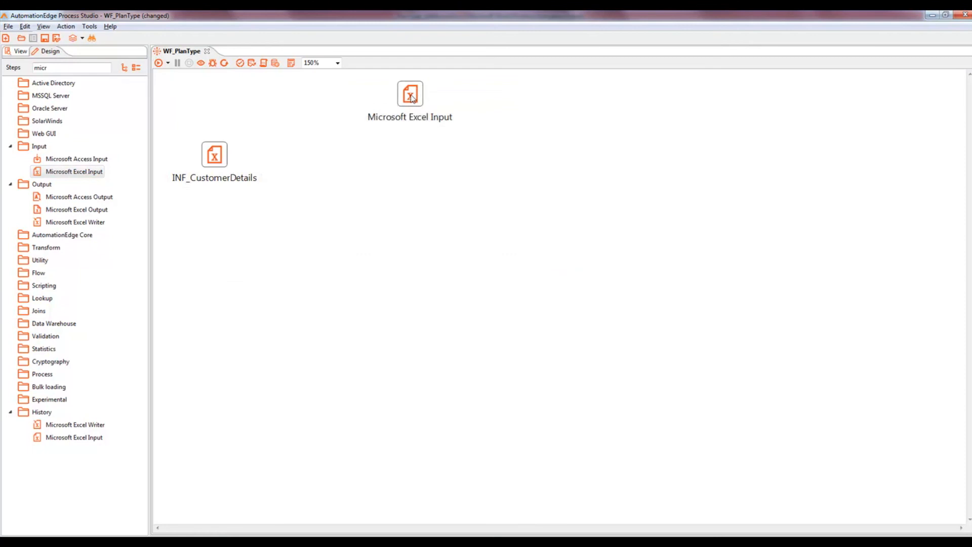
double_click(411, 97)
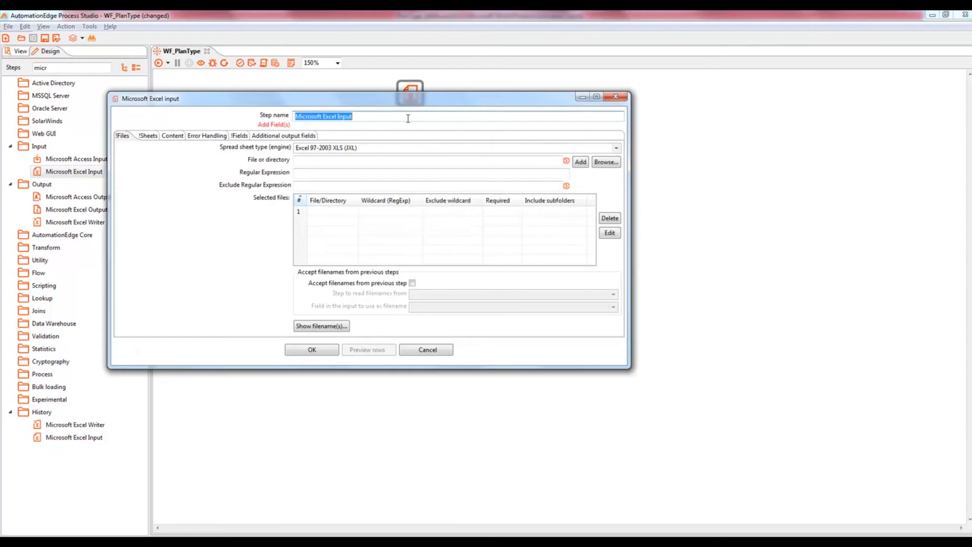
text(INF_MasterPlanDetails)
Step: Use the Excel 2007 XLSX (Apache POI) engine, add MasterPlanDetails.xlsx, and list the files read
click(618, 148)
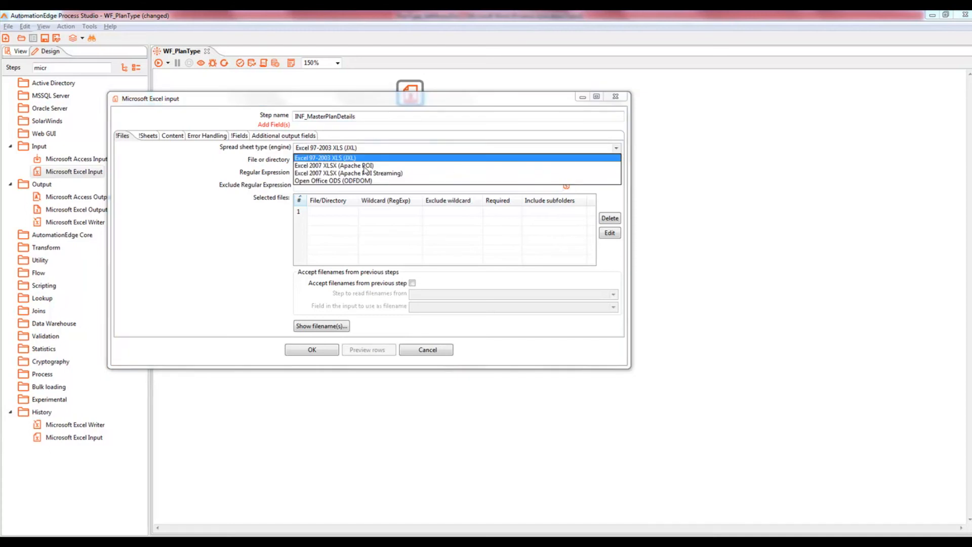
click(365, 167)
click(609, 163)
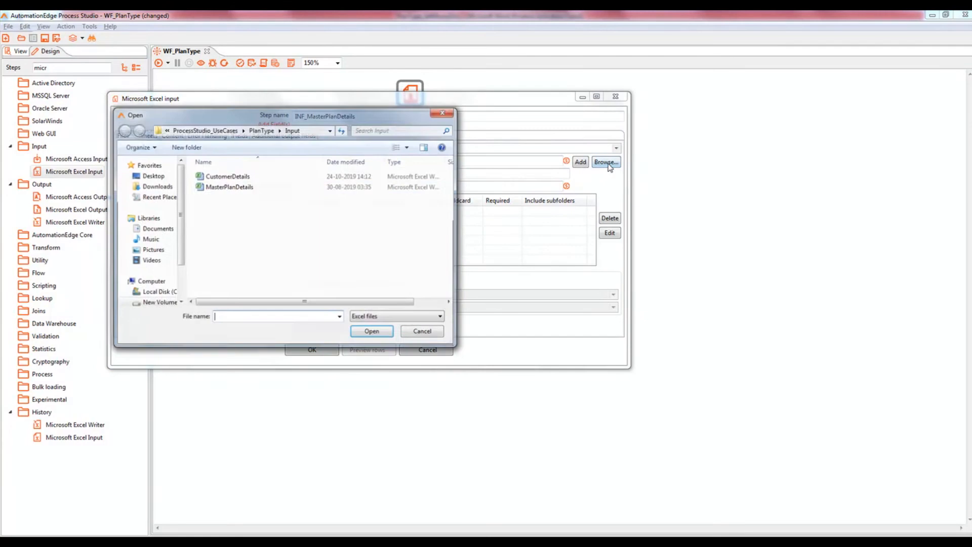
click(323, 187)
double_click(239, 188)
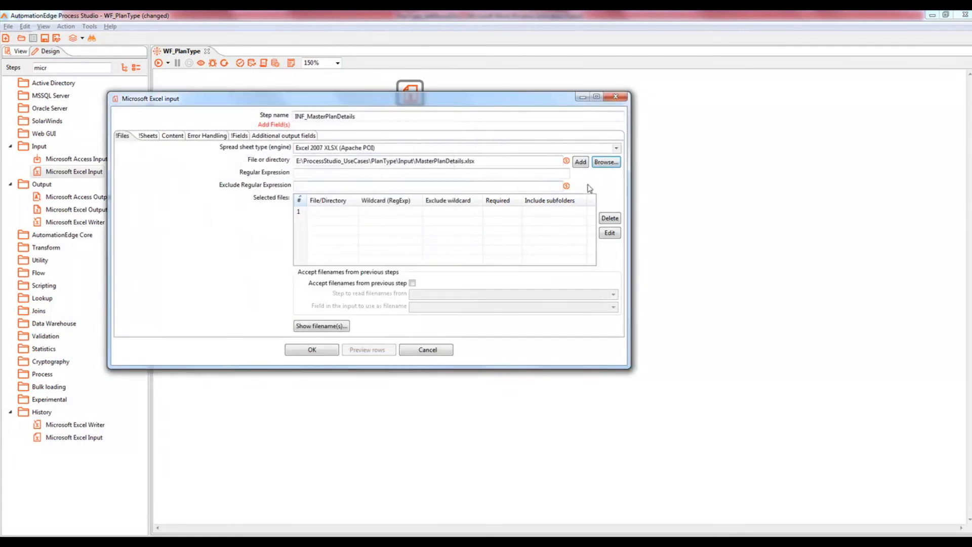
click(580, 162)
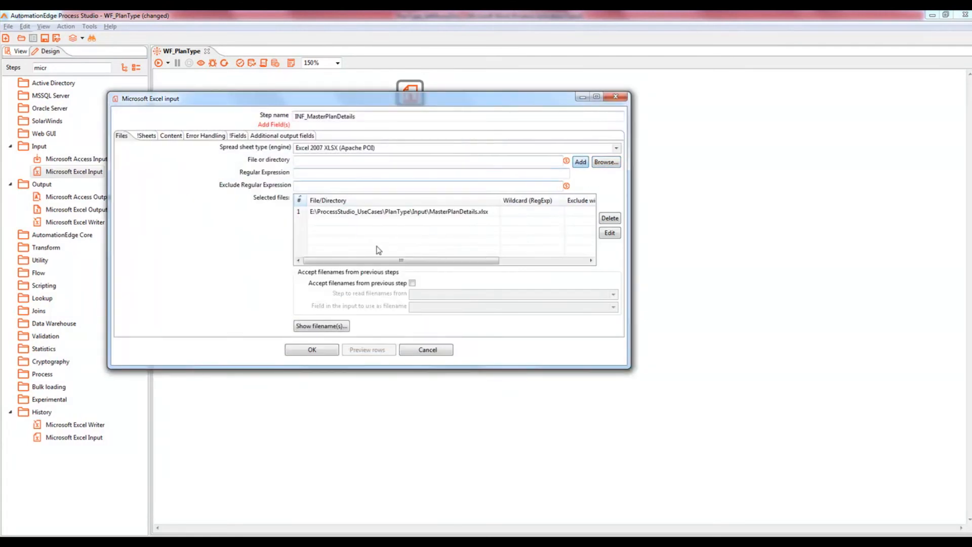
click(324, 332)
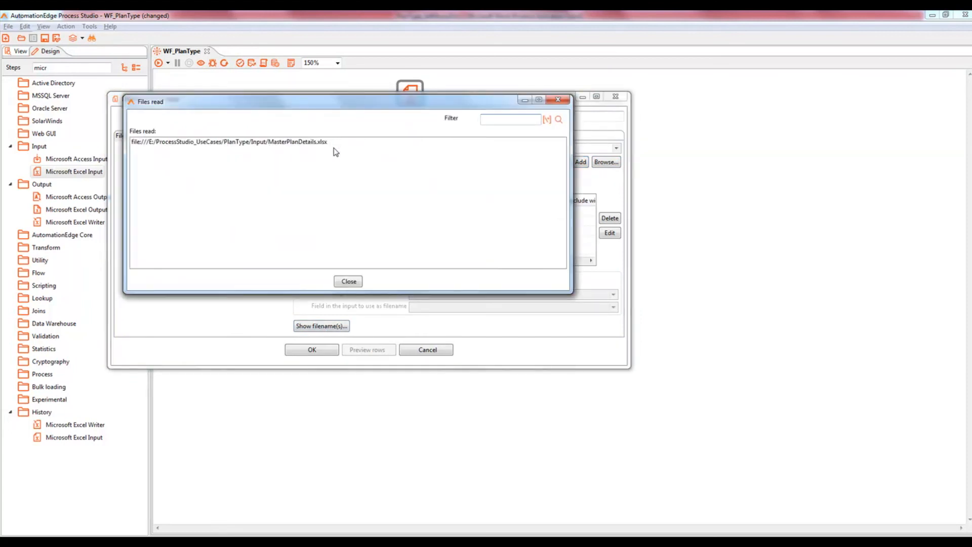
Step: Select Sheet1 as the sheet INF_MasterPlanDetails reads
click(348, 282)
click(149, 137)
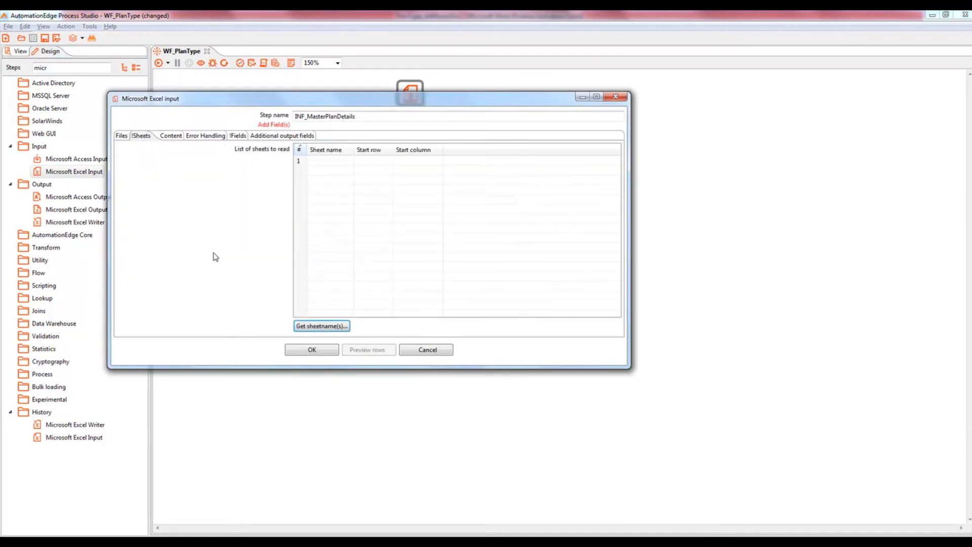
click(329, 327)
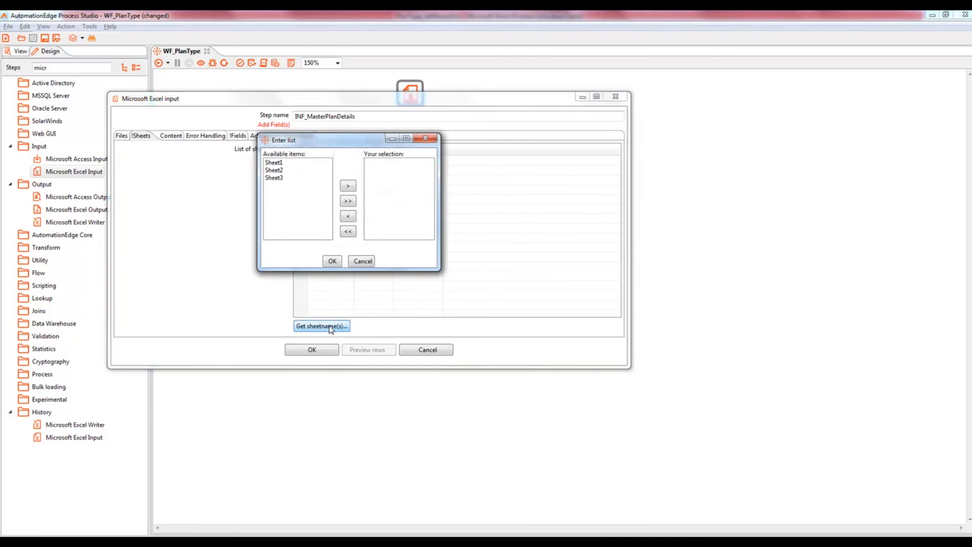
double_click(275, 163)
click(333, 261)
Step: Load planType and MonthlyCharge(Rs.) from the header row, making MonthlyCharge(Rs.) an Integer
click(237, 136)
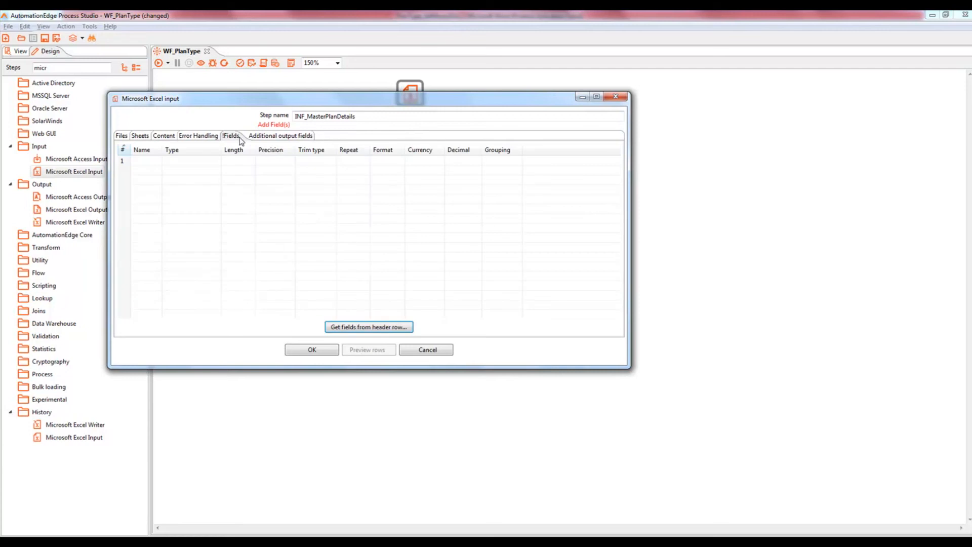
click(353, 329)
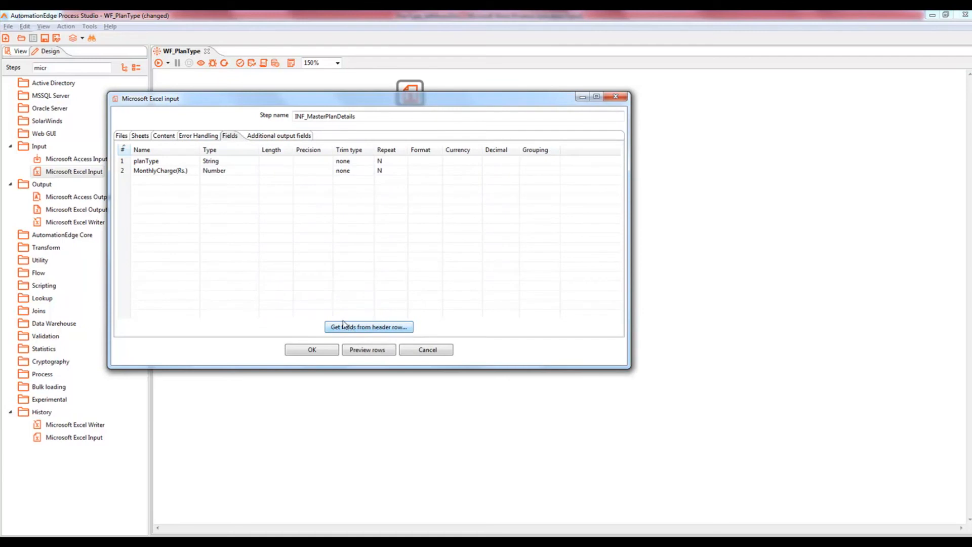
click(247, 171)
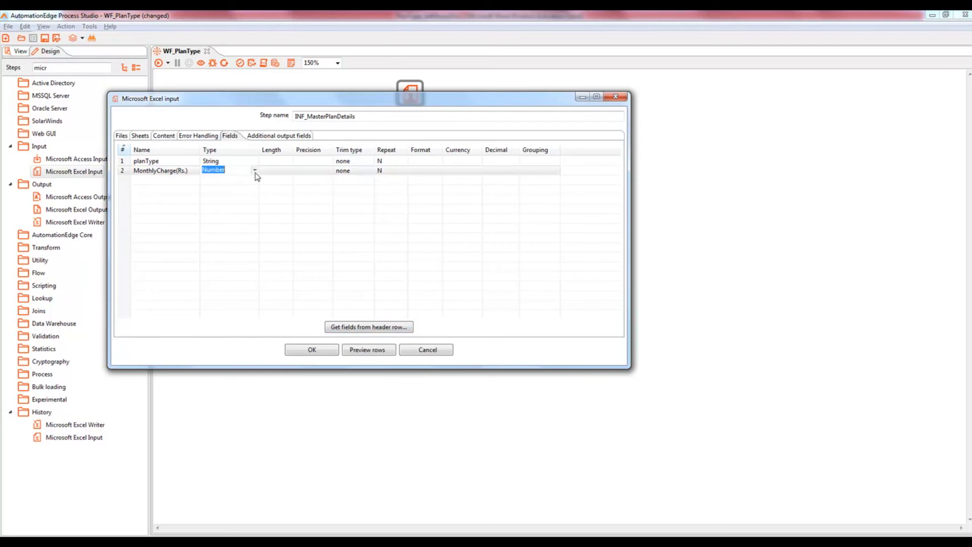
click(255, 172)
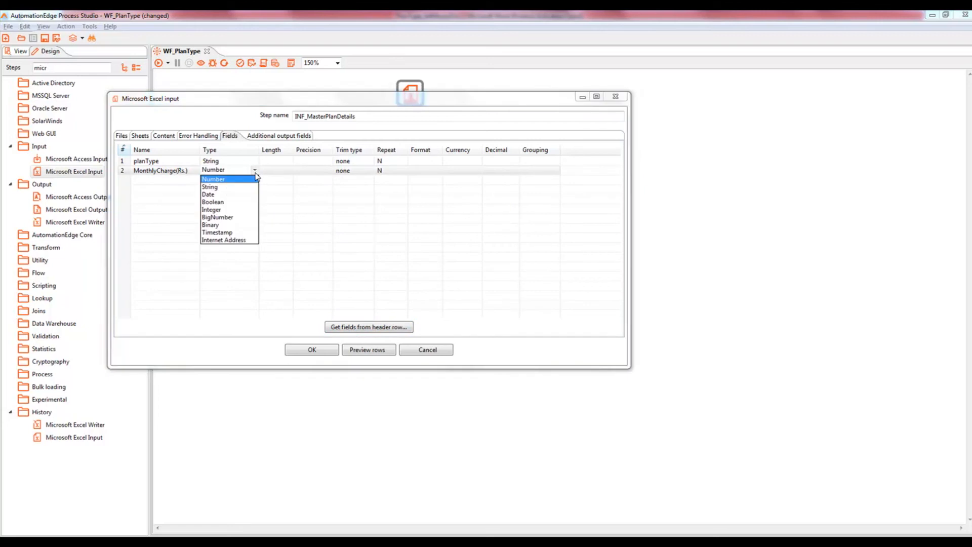
click(223, 209)
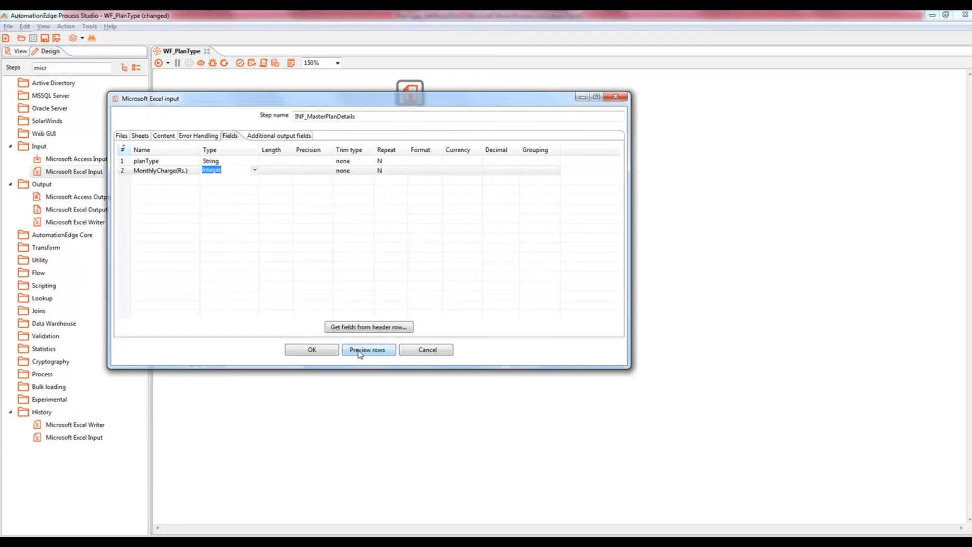
Step: Preview the 3 master plan rows, confirm the step settings, and check the case study
click(360, 352)
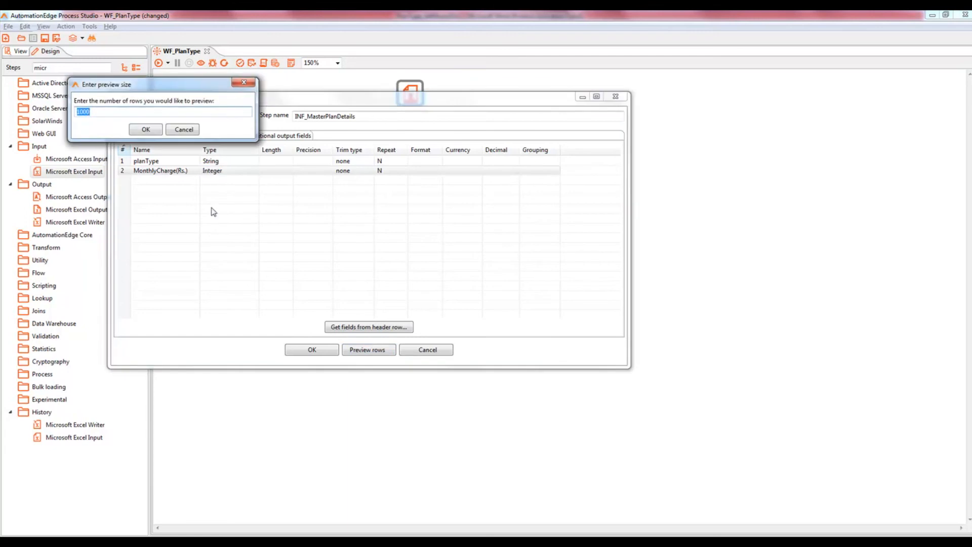
click(146, 130)
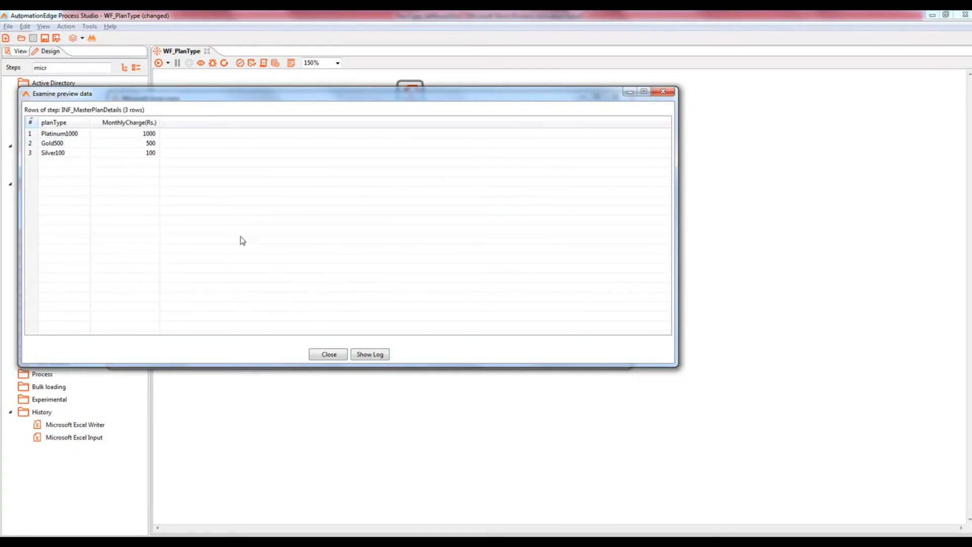
click(315, 355)
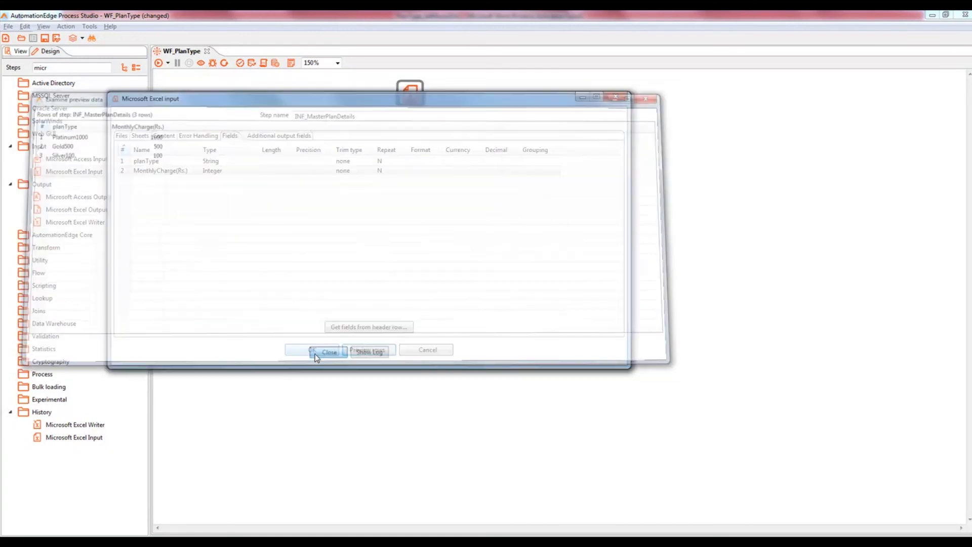
click(313, 350)
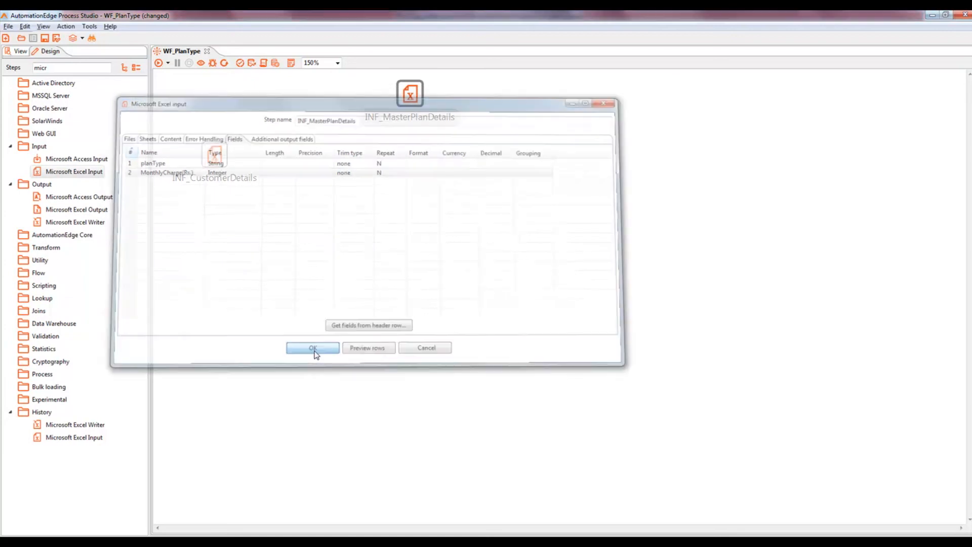
key(alt+Tab)
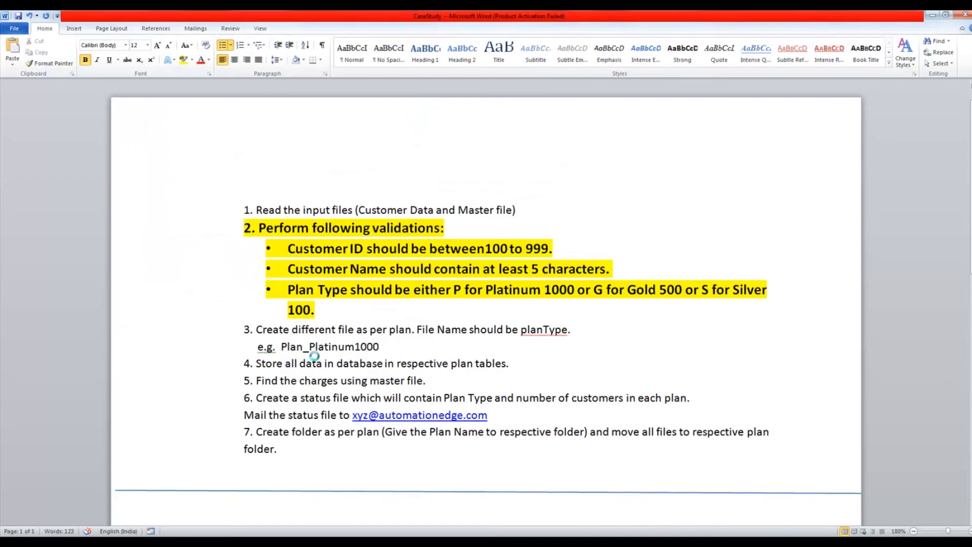
key(alt+Tab)
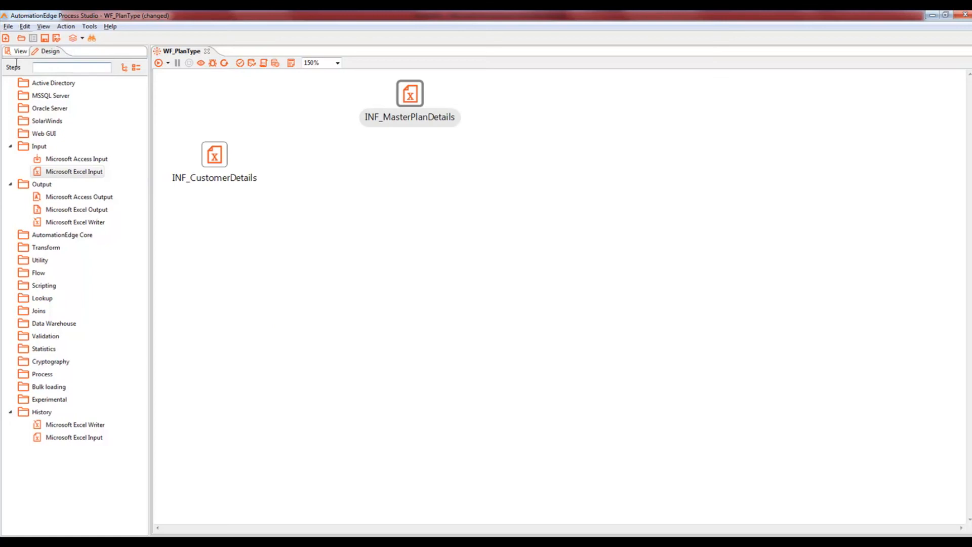
Step: Add a Data Validator step found via 'data va' and connect INF_CustomerDetails to it
drag(16, 64, 15, 63)
text(data va)
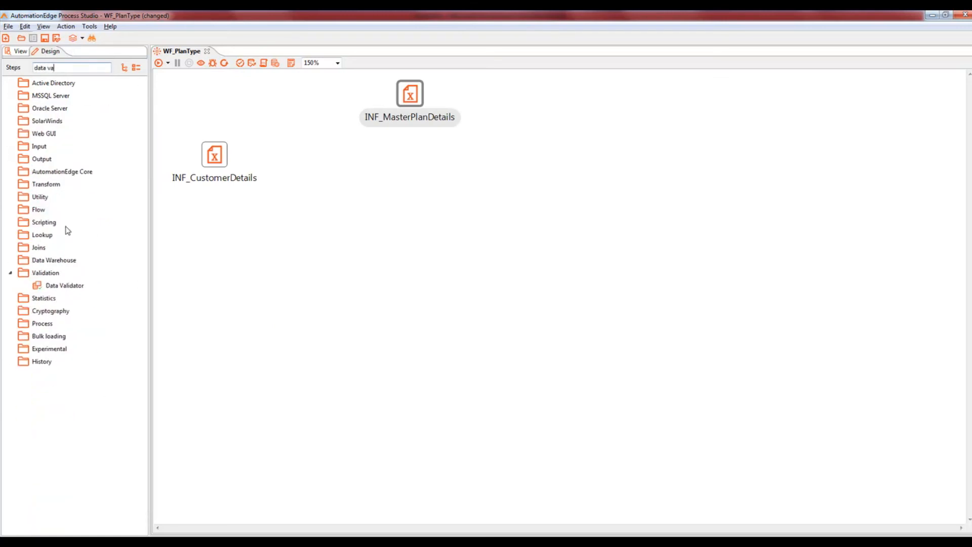
drag(64, 285, 344, 158)
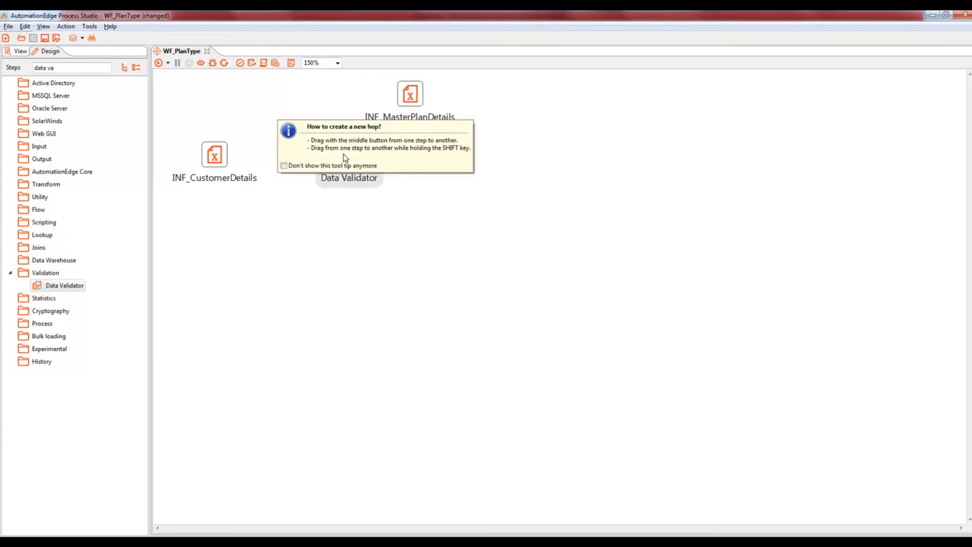
mouse_move(225, 190)
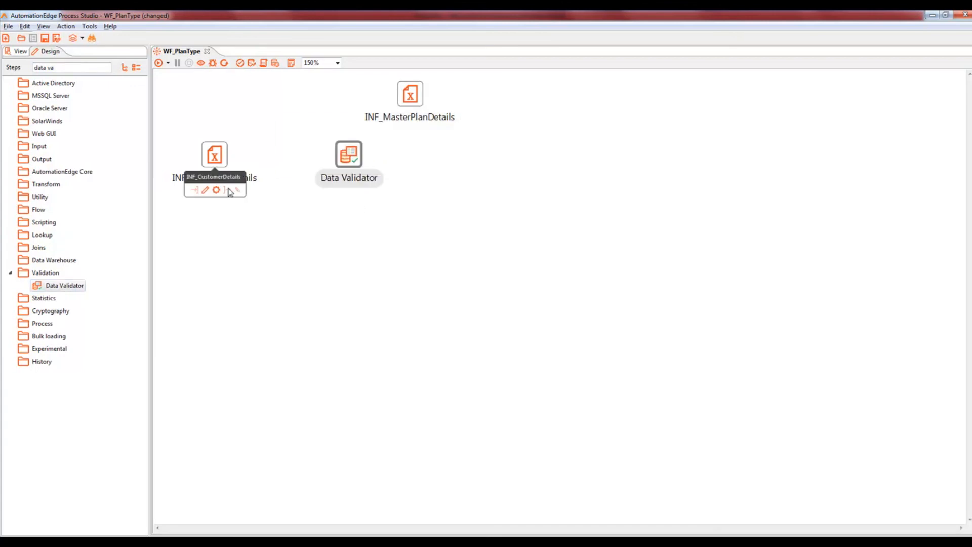
mouse_move(230, 191)
mouse_down()
mouse_move(349, 159)
mouse_move(317, 161)
mouse_up()
mouse_move(349, 160)
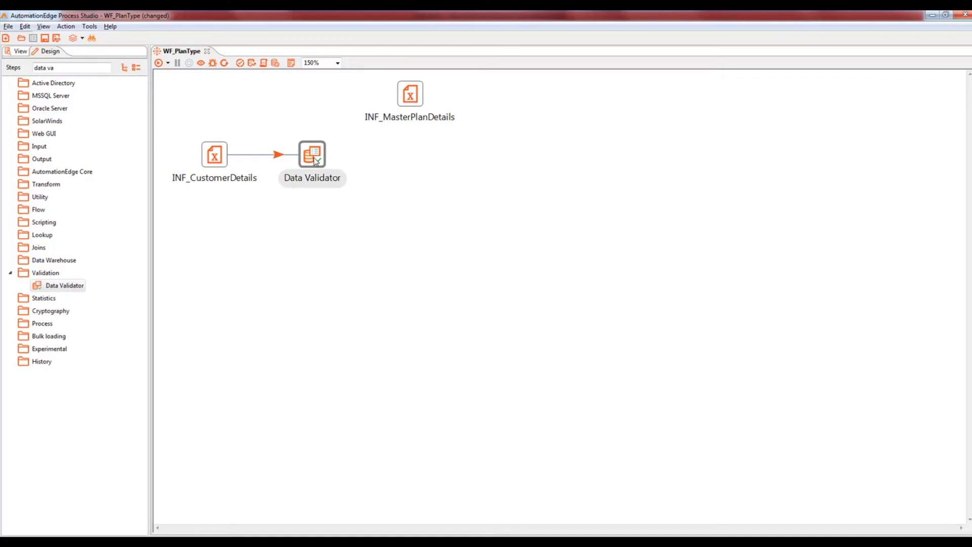
Step: Save WF_PlanType and check the case study requirements
key(ctrl+s)
key(alt+Tab)
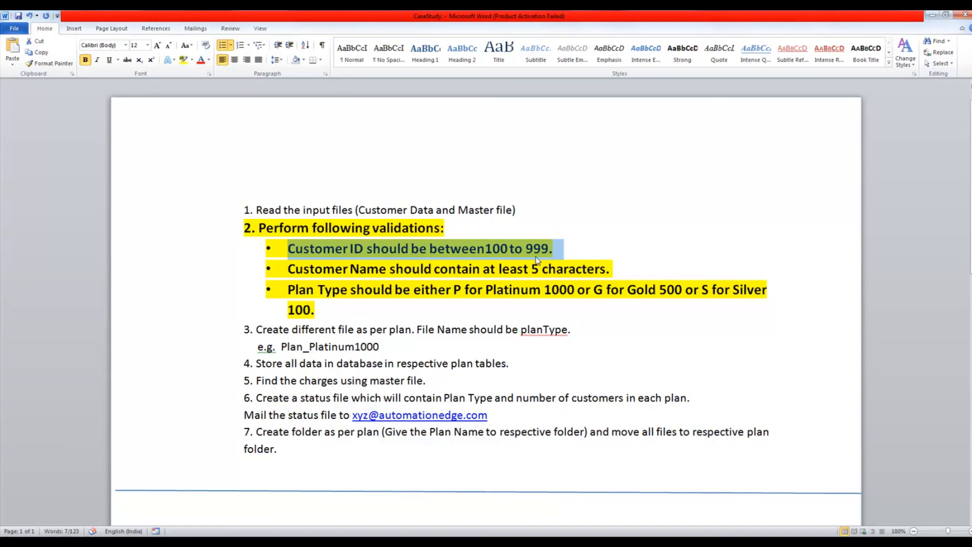
key(alt+Tab)
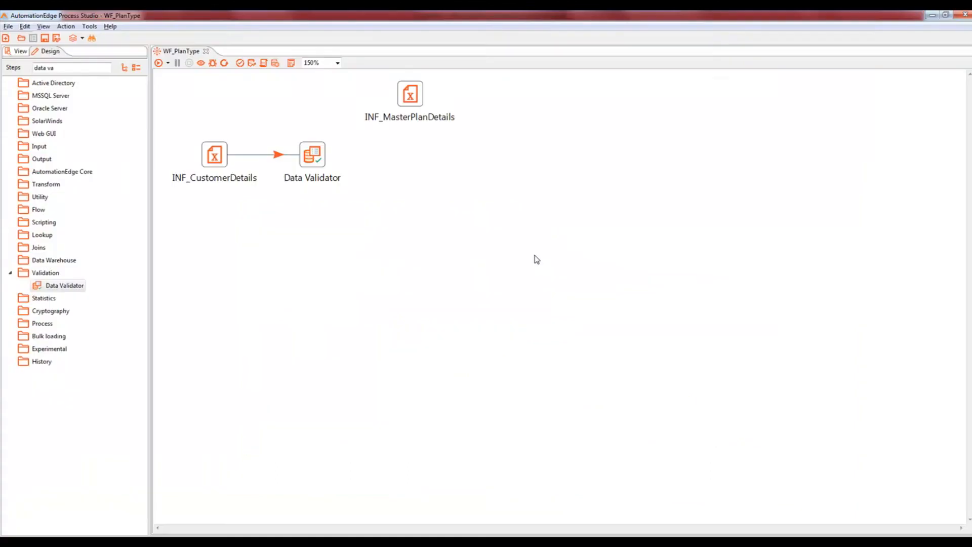
Step: Create a new validation rule in the Data Validator named CustIDValidation
double_click(315, 159)
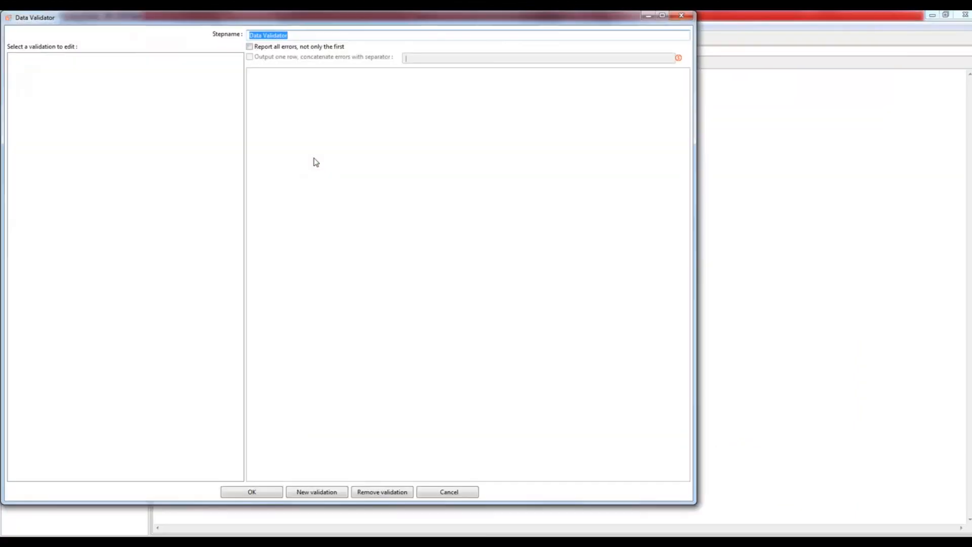
click(319, 492)
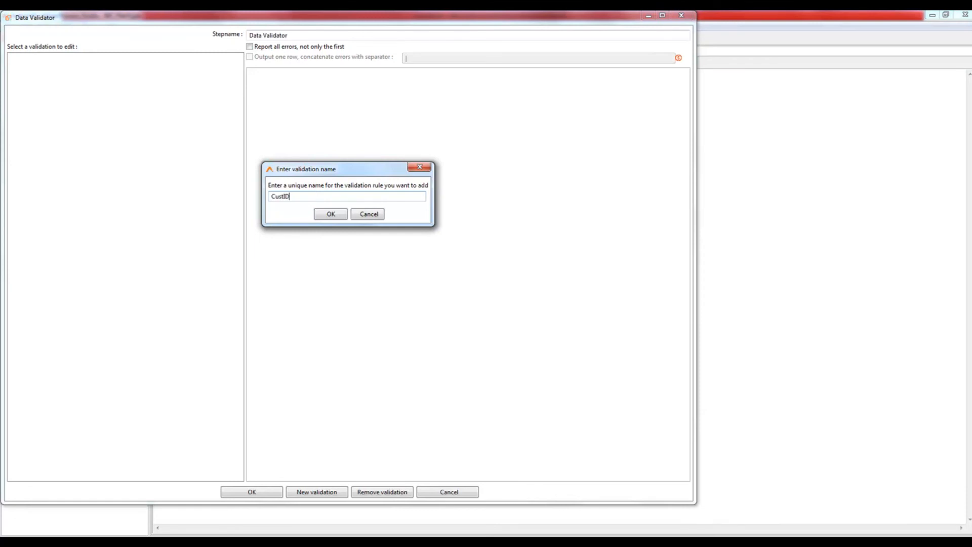
click(331, 214)
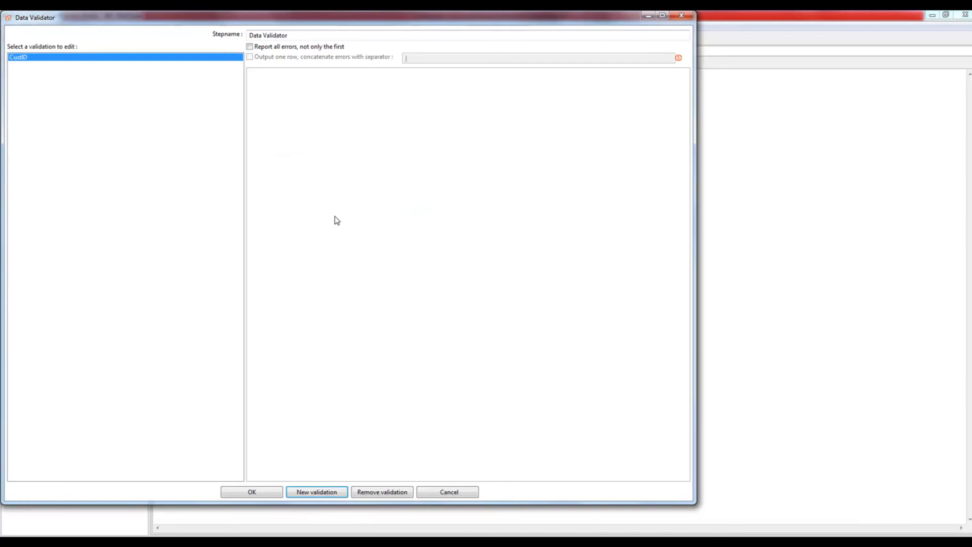
click(24, 58)
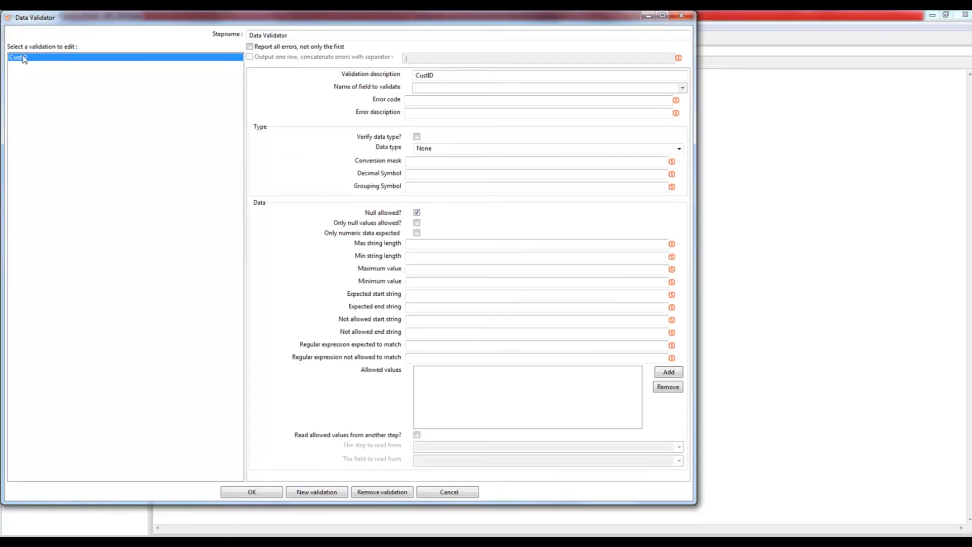
click(463, 75)
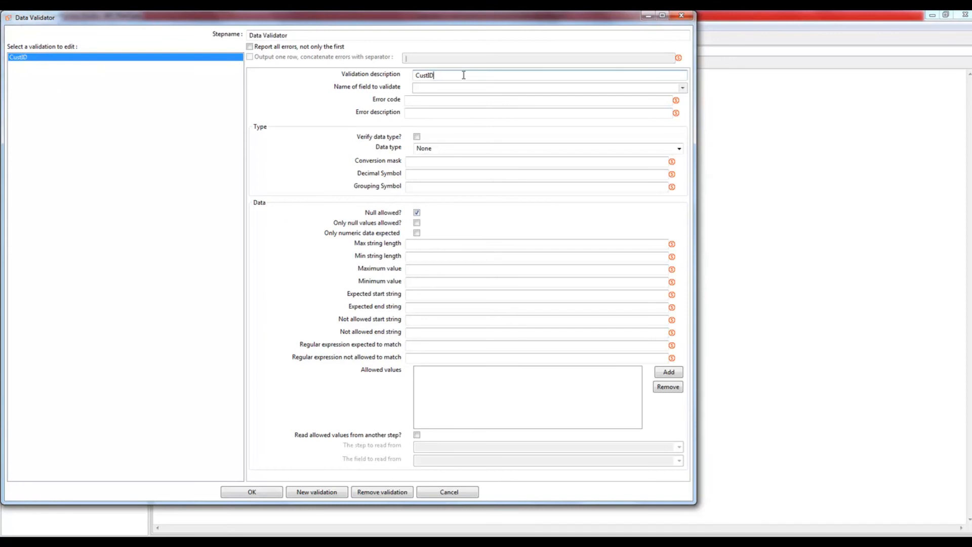
text(Validation)
Step: Validate custId with error code 101 and message 'INVALID CustID. IT should be between 100 to 999.'
click(683, 89)
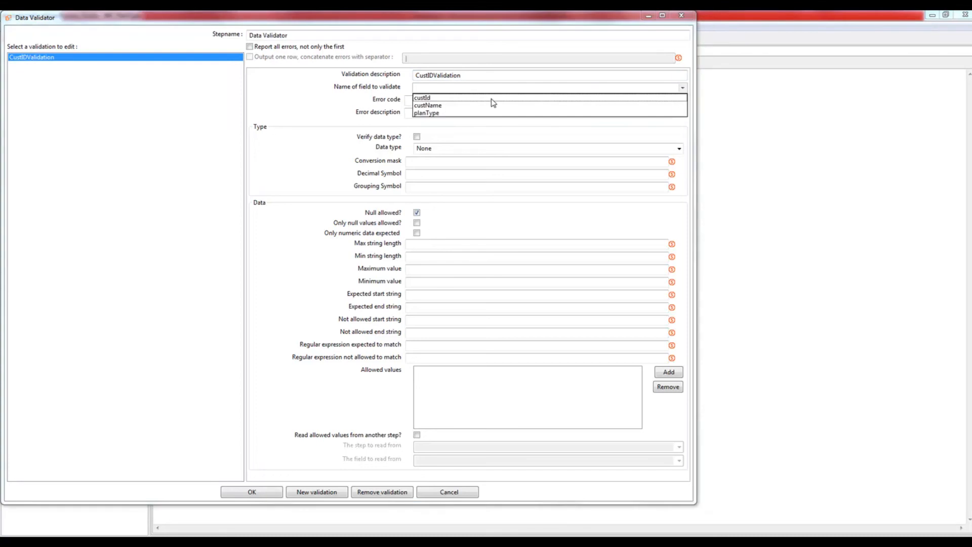
click(441, 98)
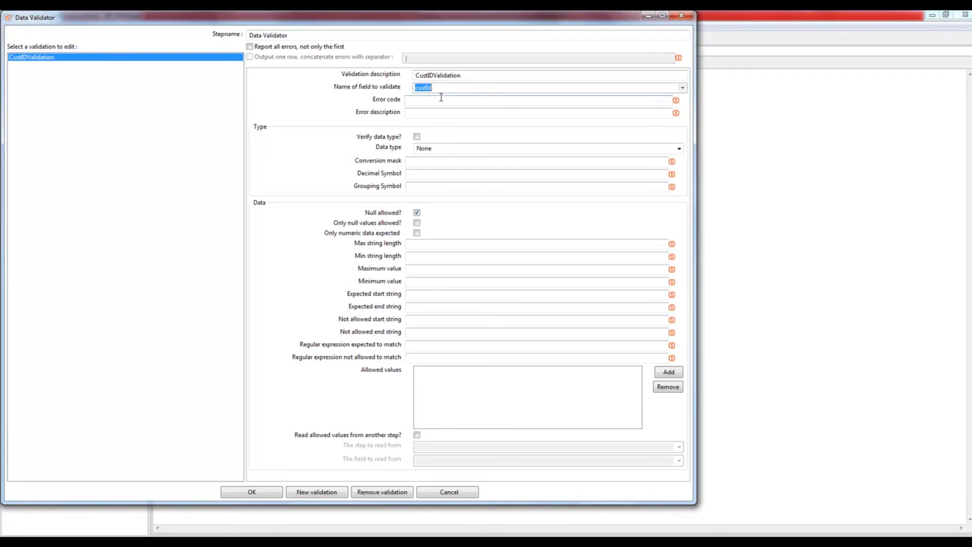
click(437, 99)
text(i)
click(437, 112)
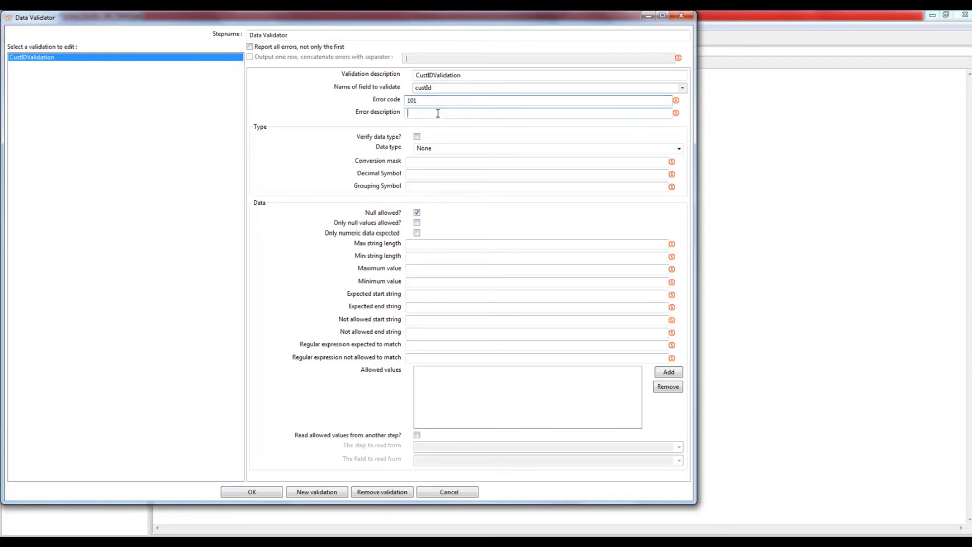
text(INVALID Cu)
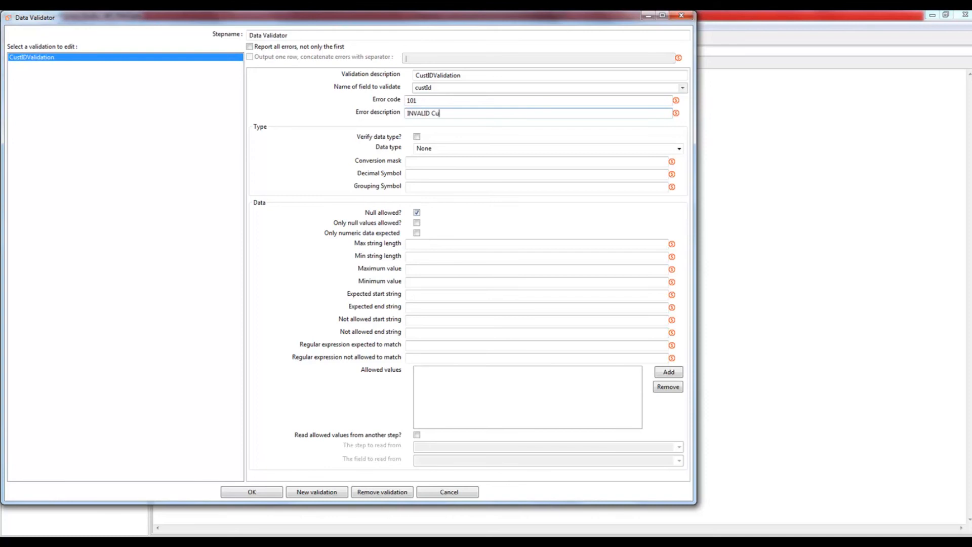
text(stID. IT should be)
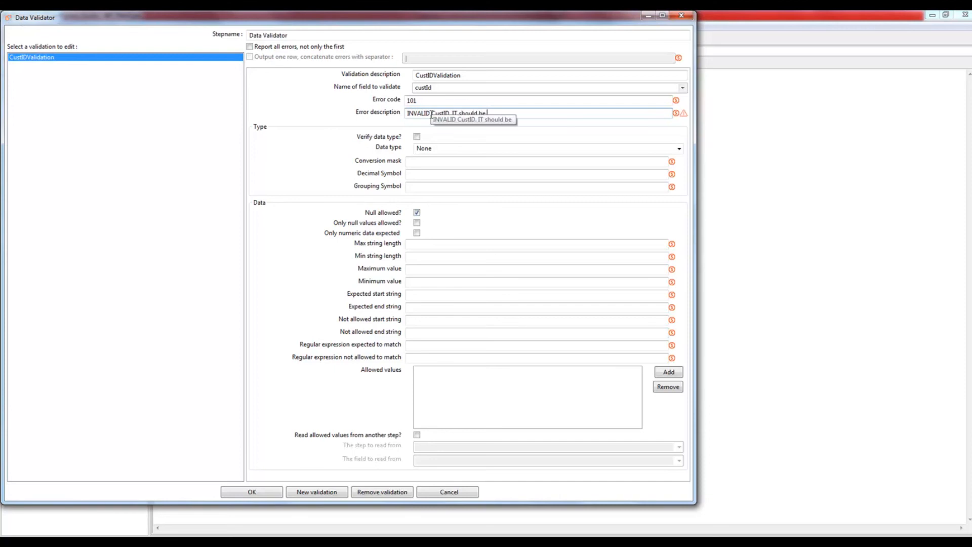
text( between 100)
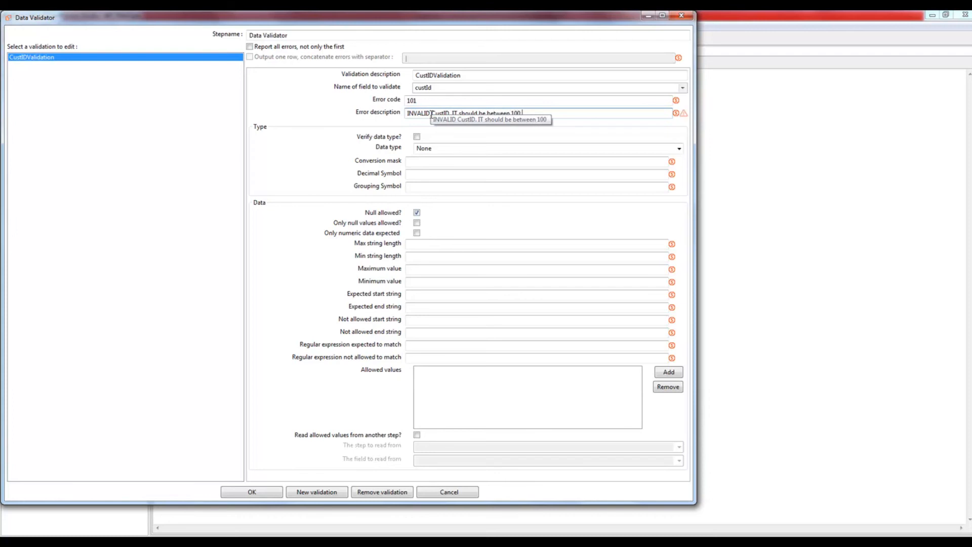
text( to 999.)
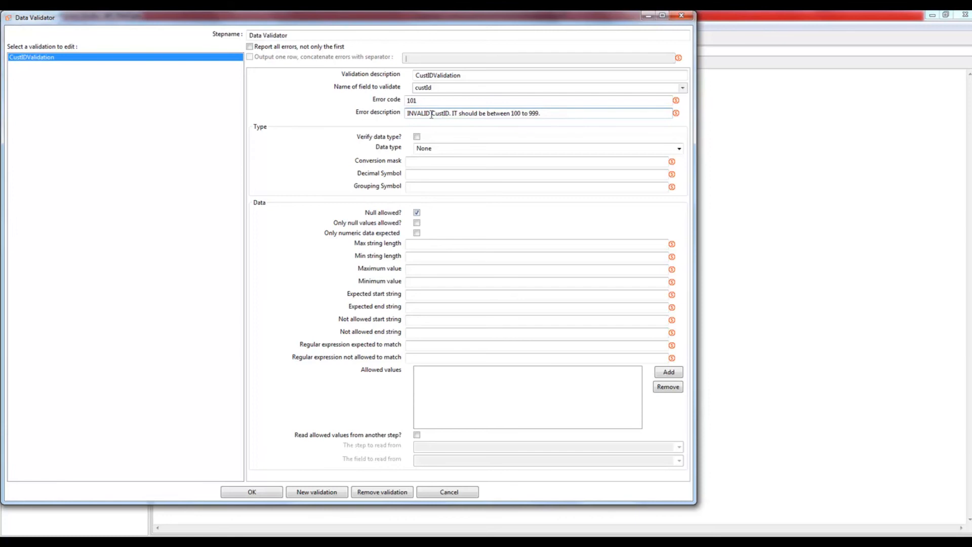
Step: Require custId to be a non-null Integer with minimum 100 and maximum 999
click(416, 137)
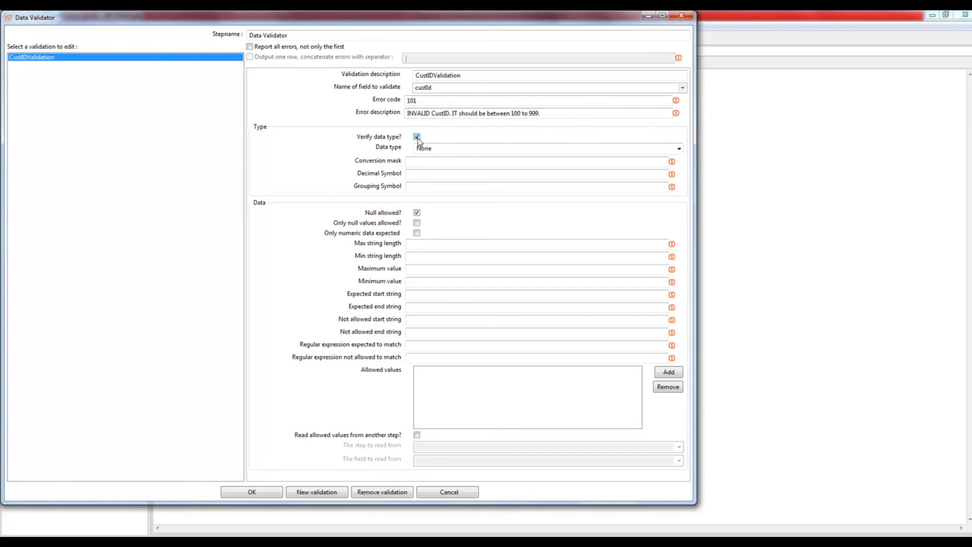
click(682, 150)
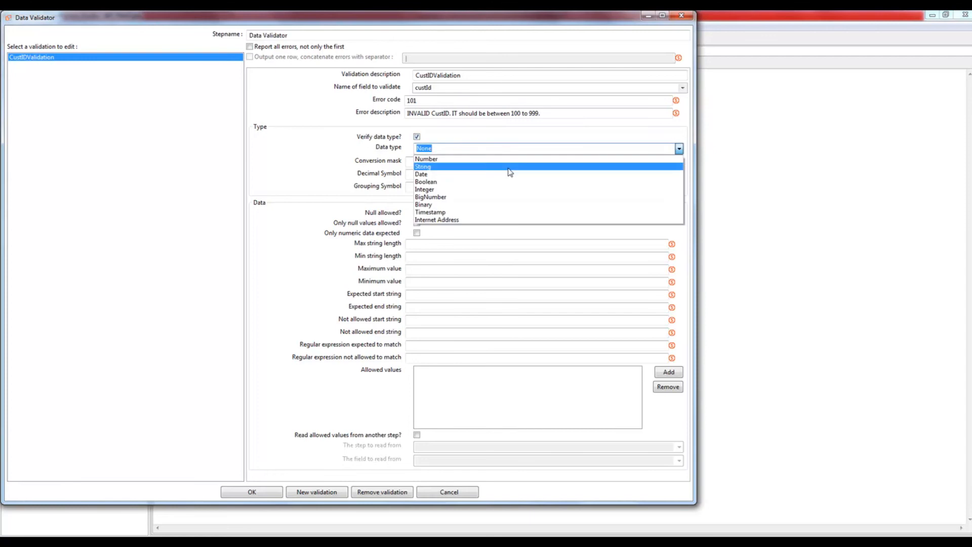
click(435, 189)
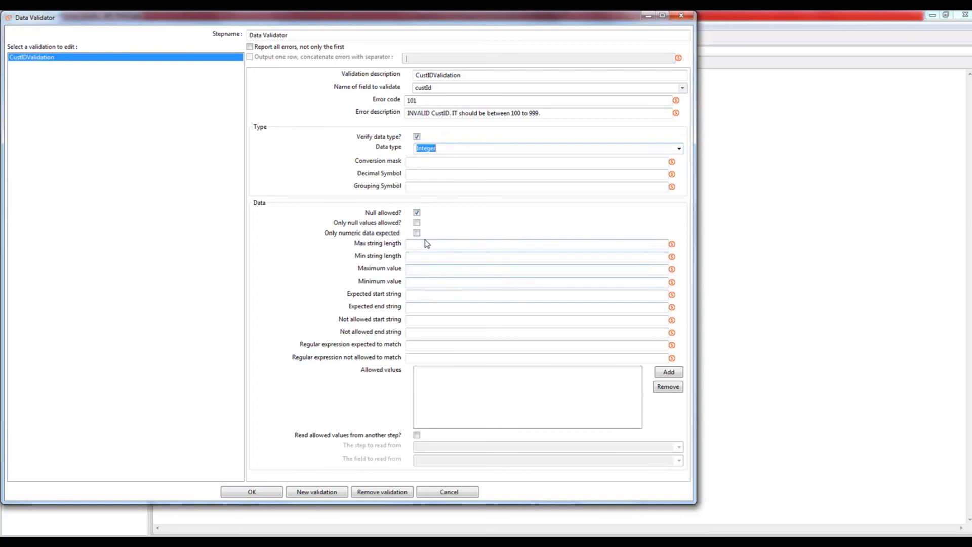
click(418, 213)
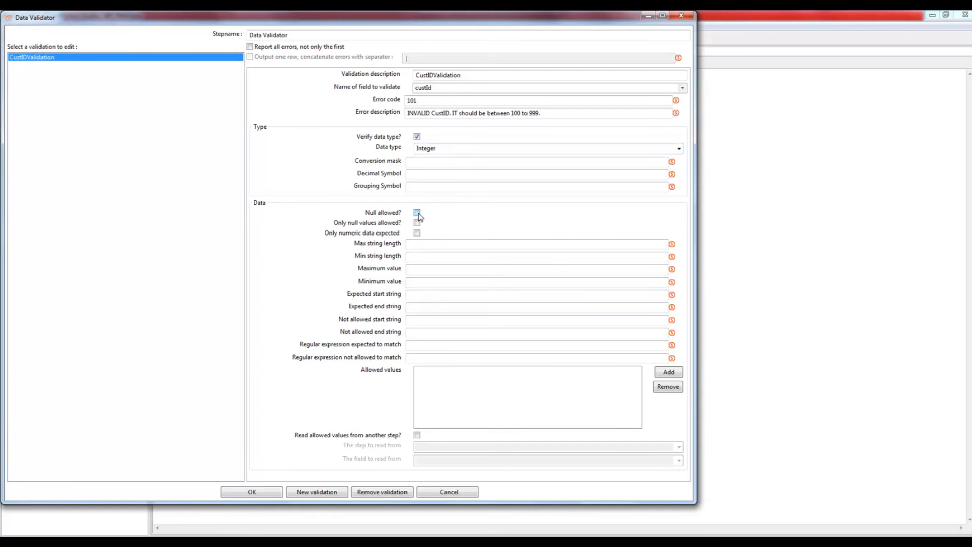
click(417, 269)
text(999)
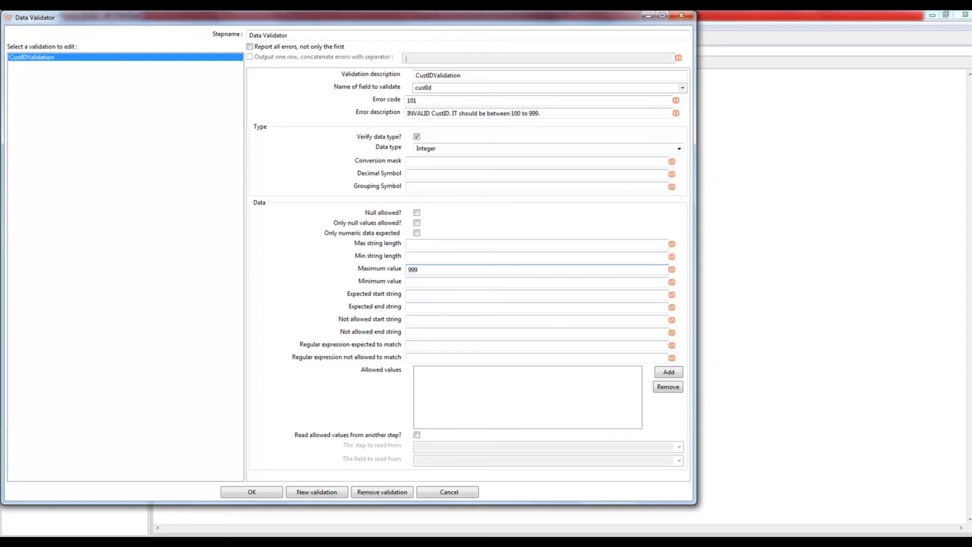
click(420, 280)
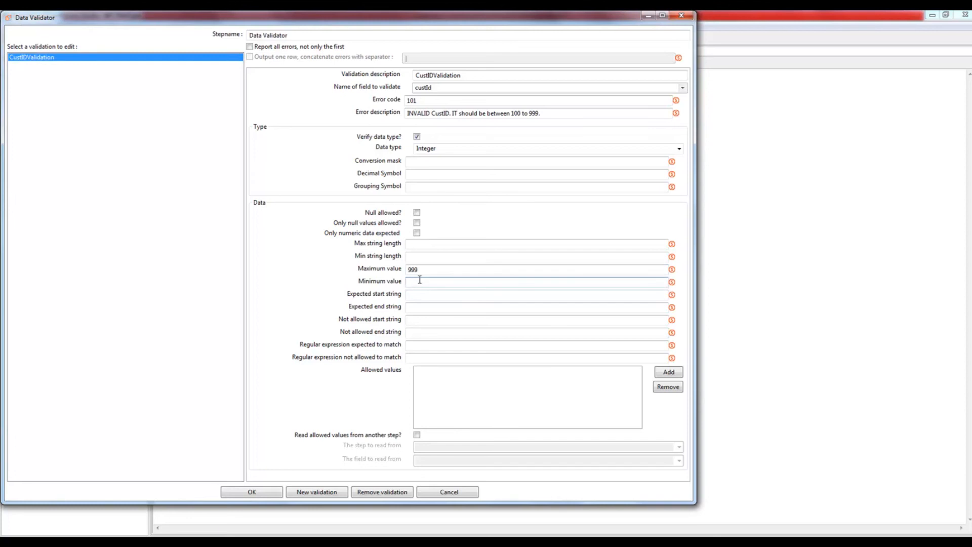
text(100)
Step: Read the customer name requirement in the Word case study
key(alt+Tab)
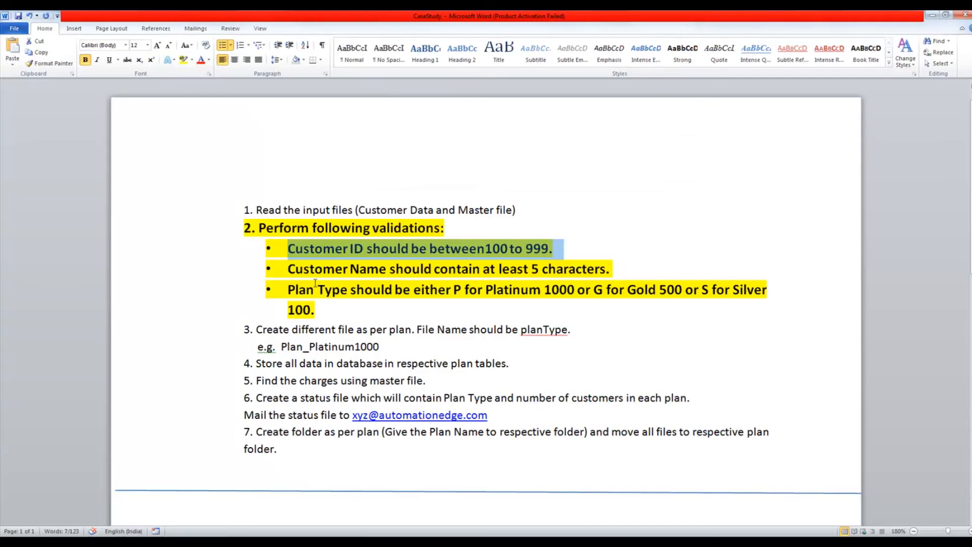
drag(289, 272, 611, 272)
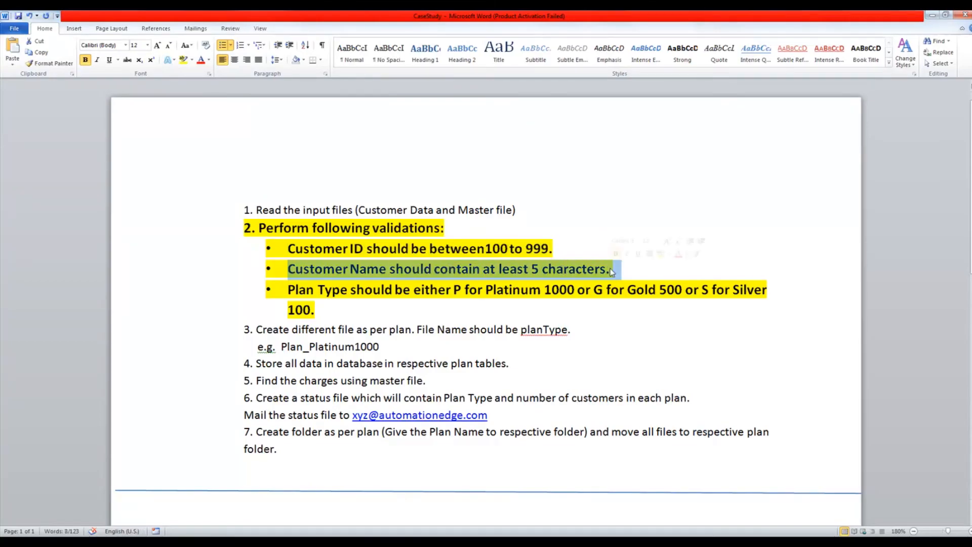
key(alt+Tab)
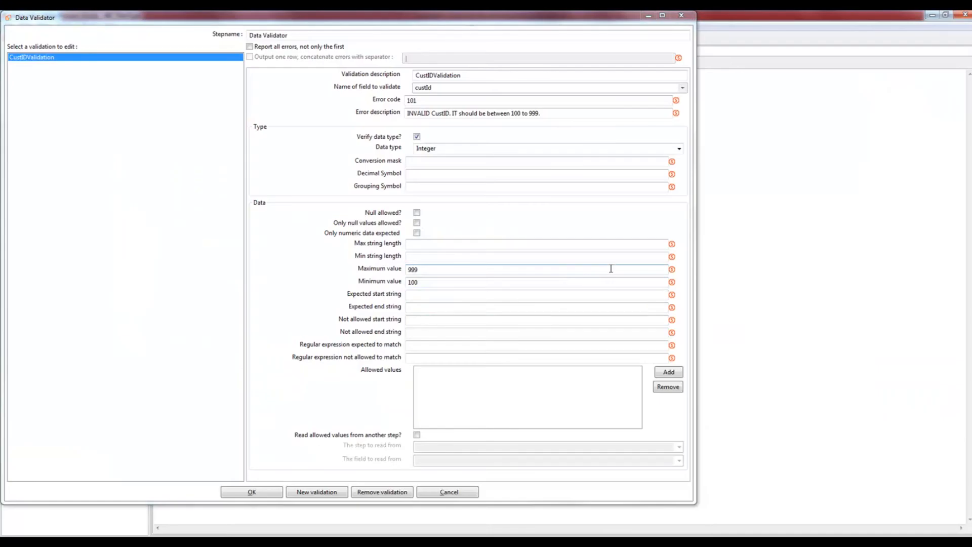
Step: Add a CustNameValidation rule on custName with error code 102 and message 'INVALID CustName'
click(317, 492)
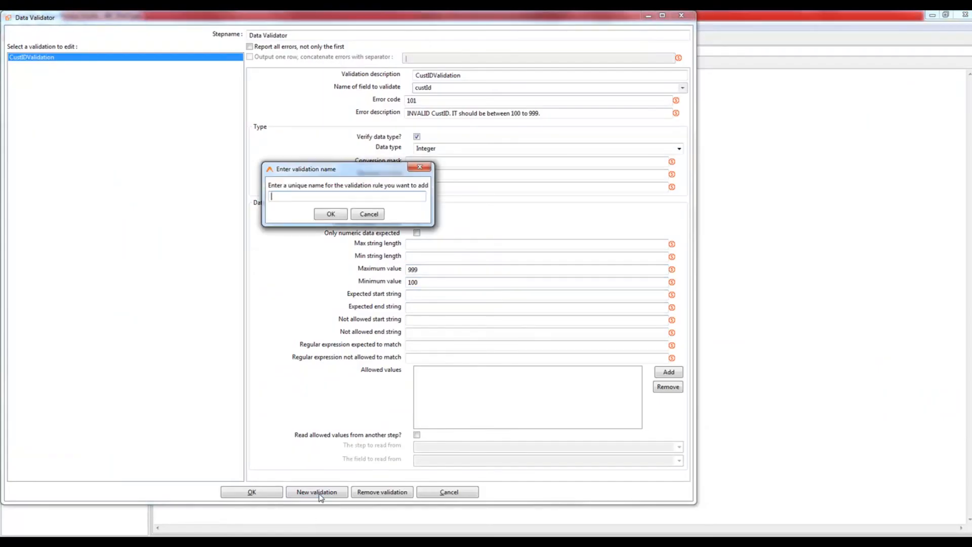
text(CustNameValidation)
click(330, 214)
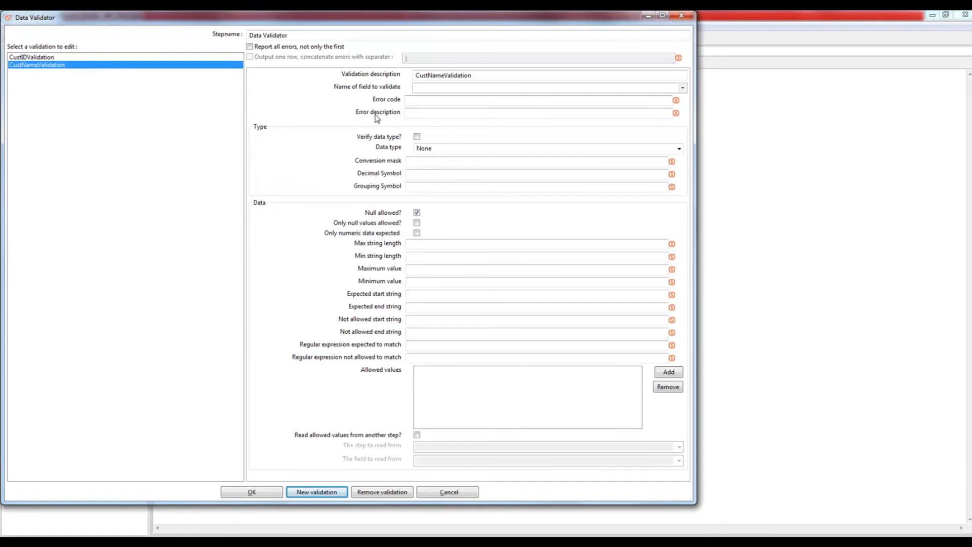
click(451, 90)
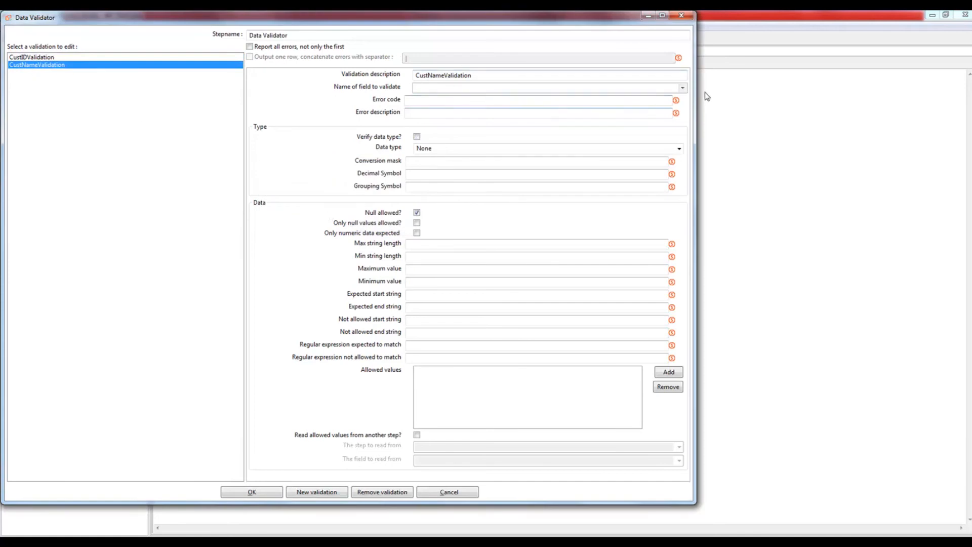
click(683, 89)
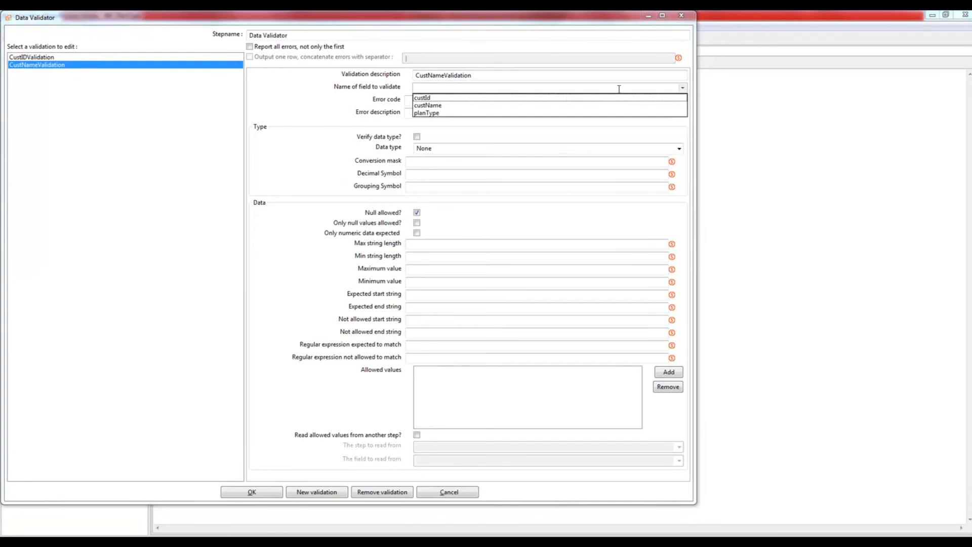
click(436, 104)
click(432, 101)
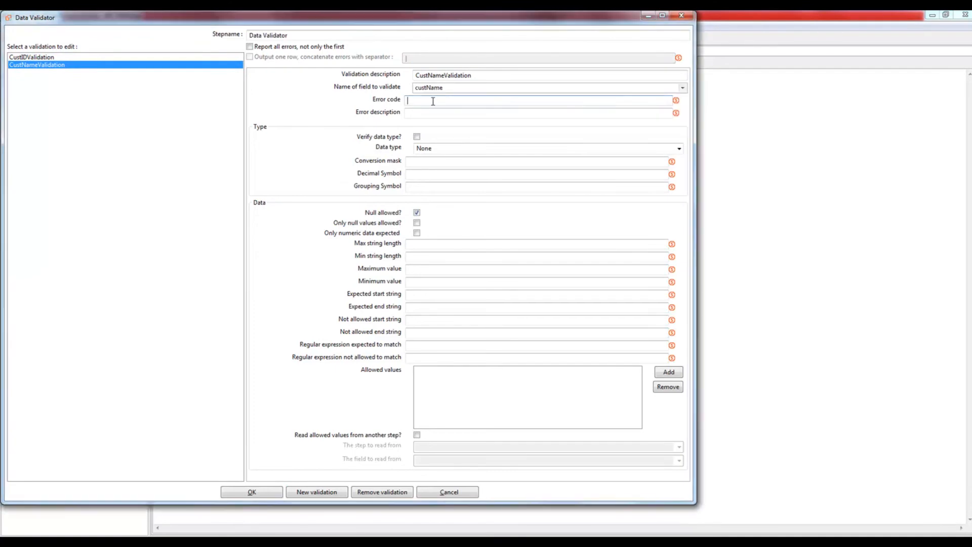
text(102)
click(430, 112)
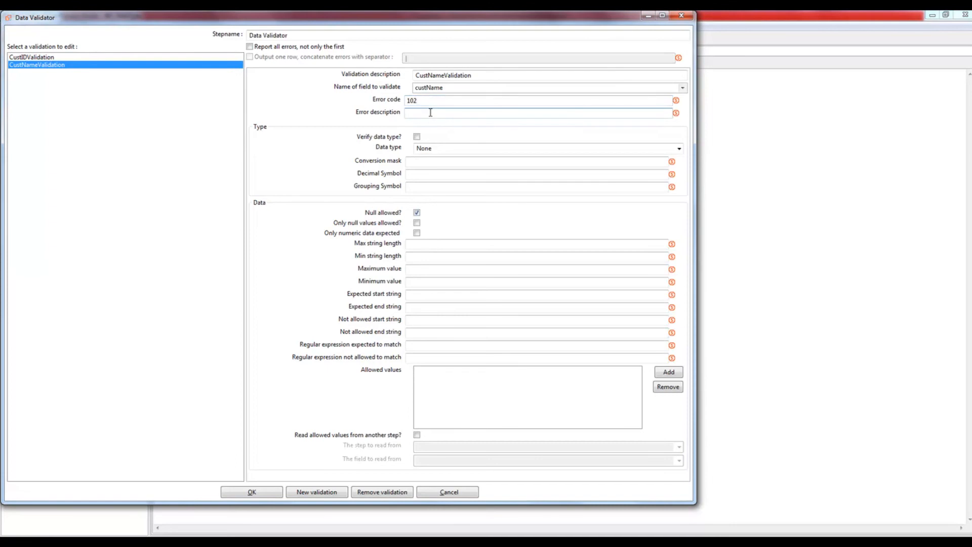
text(INVALID CustNam)
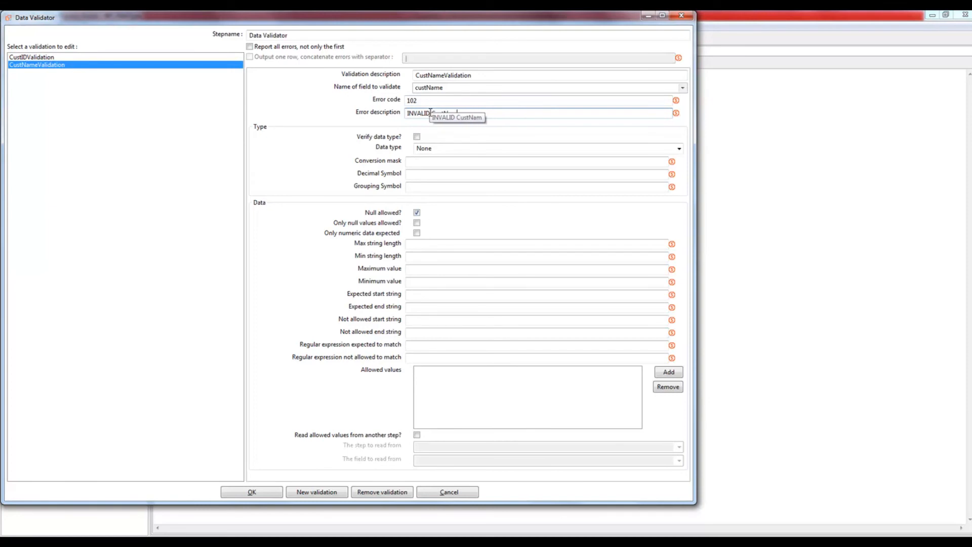
text(e)
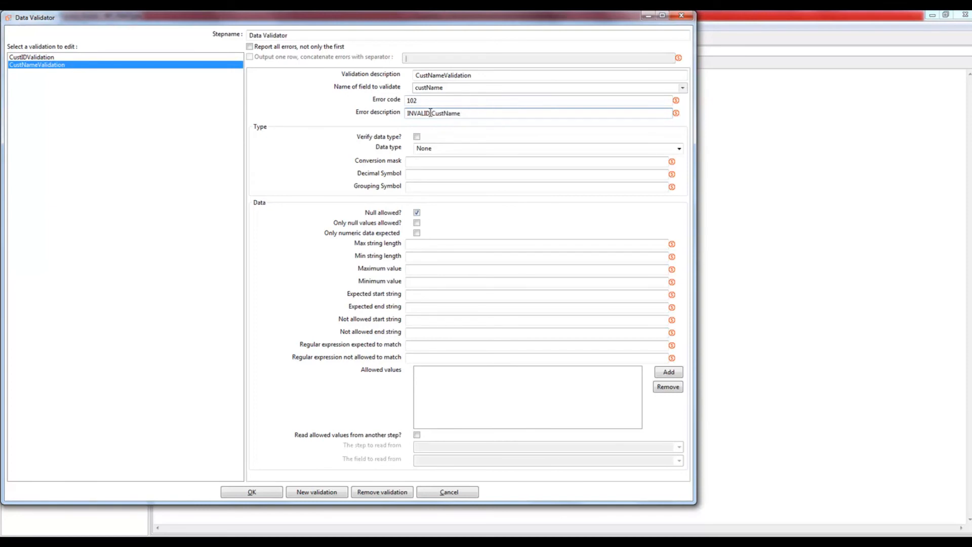
Step: Require custName to be a non-null String with minimum length 5
click(417, 137)
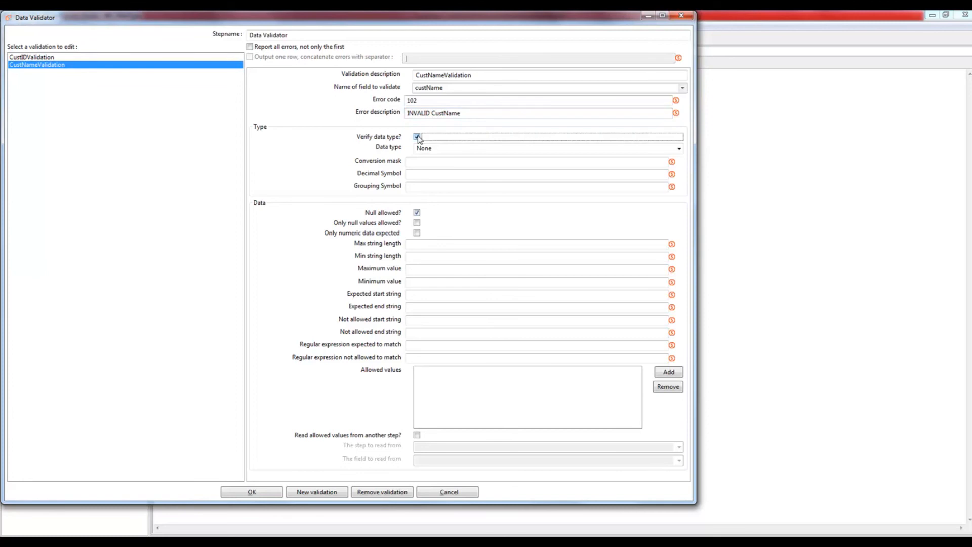
click(679, 148)
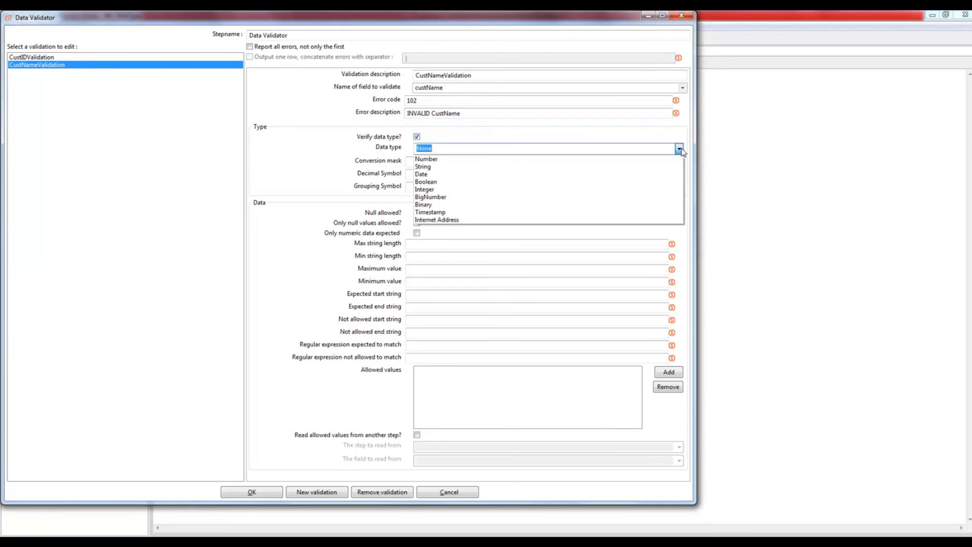
click(480, 169)
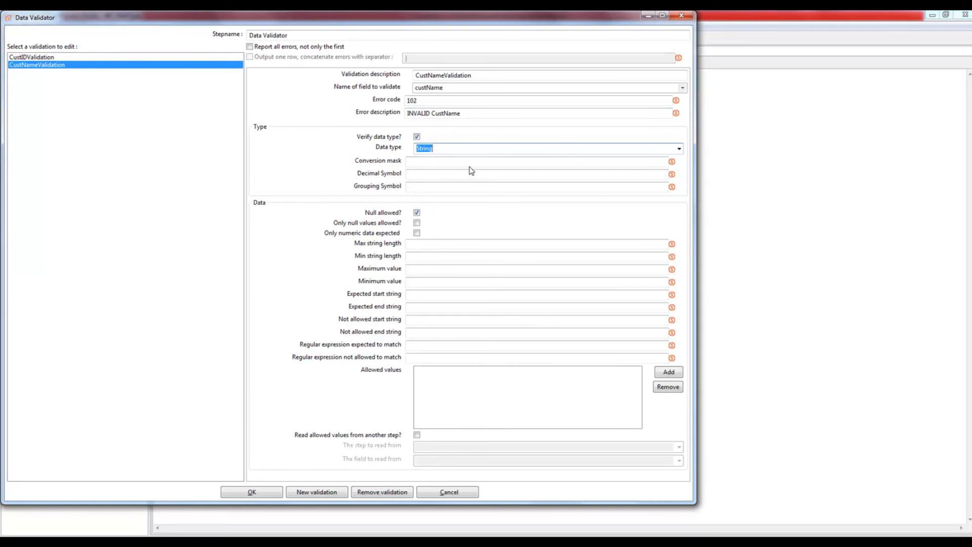
click(417, 213)
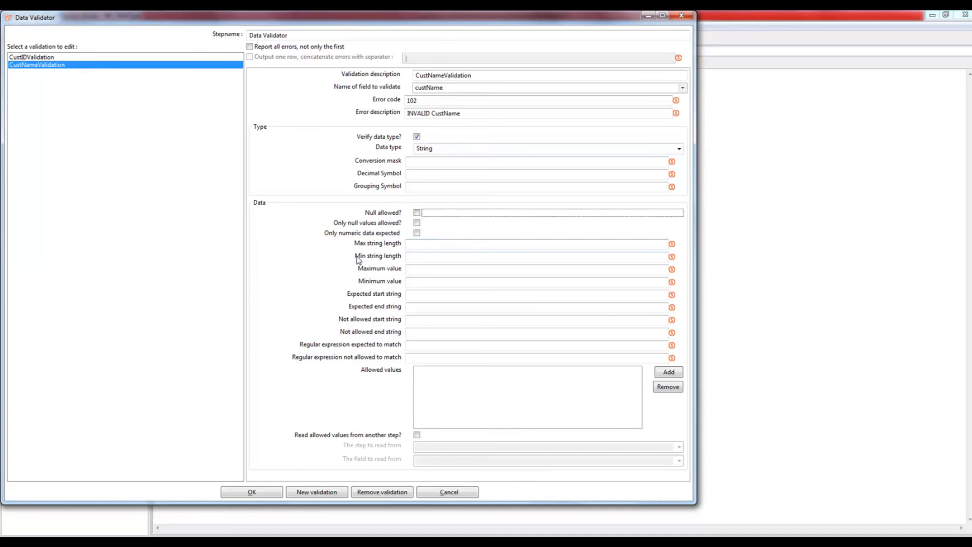
click(423, 260)
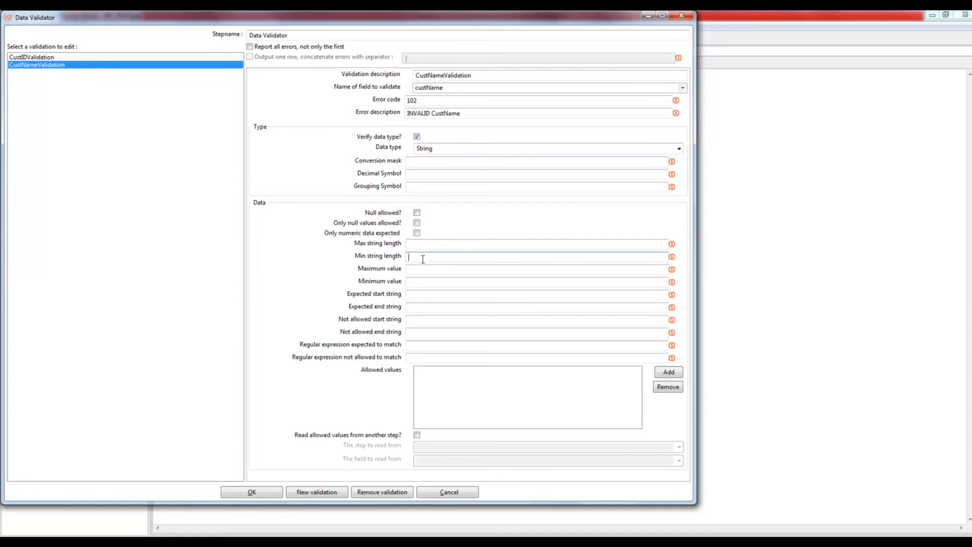
text(5)
key(alt+Tab)
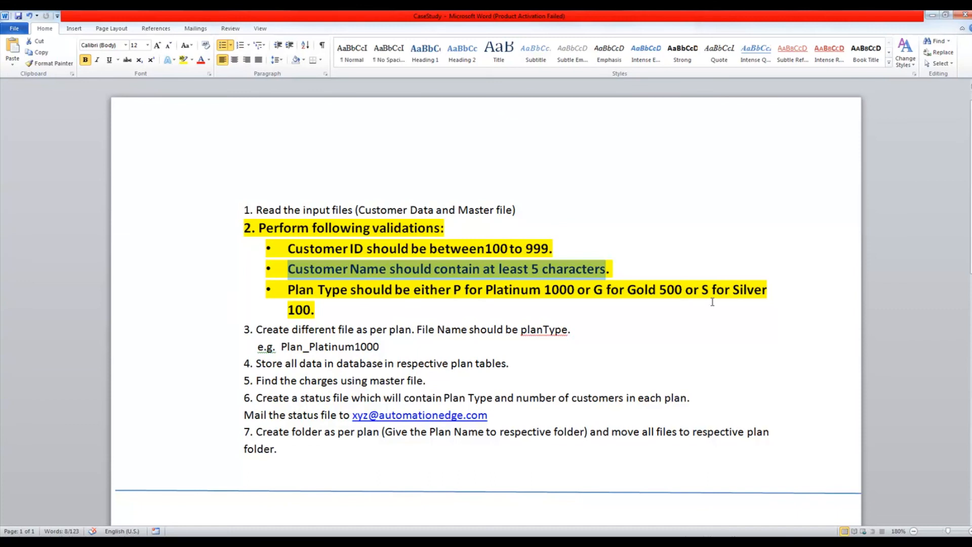
key(alt+Tab)
Step: Add a new validation rule named PlanTypeValidation
click(298, 491)
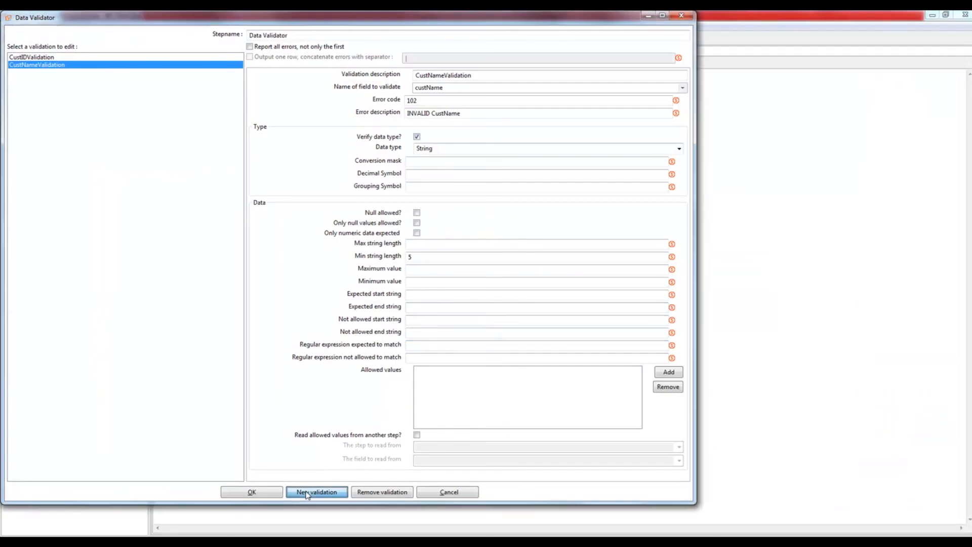
text(P)
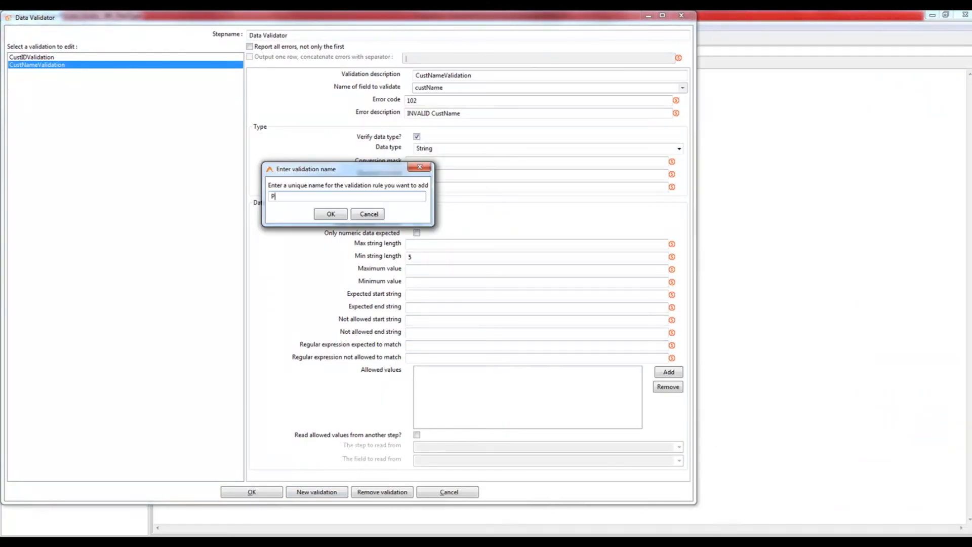
text(lanTypeValidation)
click(335, 214)
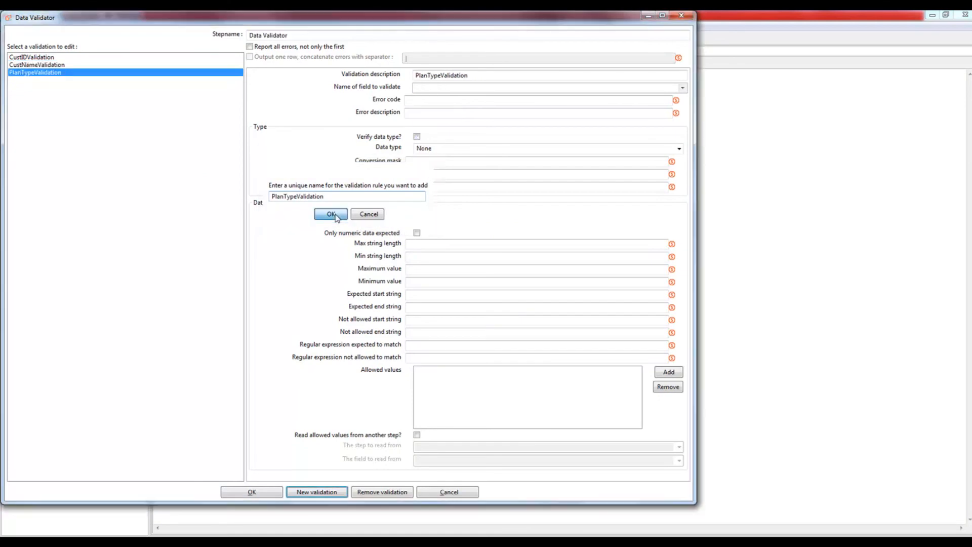
Step: Validate planType with error code 103 and description 'INVALID PlanType. It should be P or G or S'
click(682, 88)
click(431, 113)
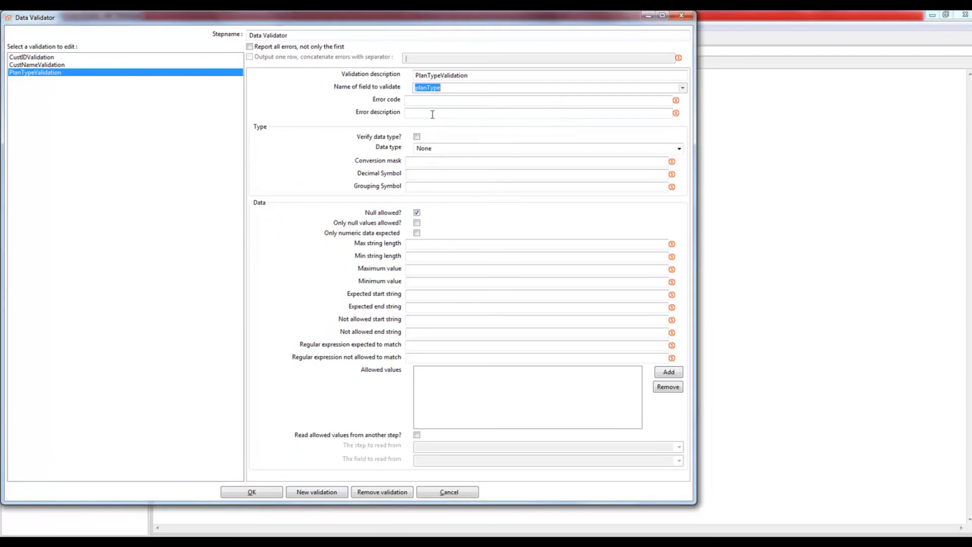
click(458, 101)
text(103)
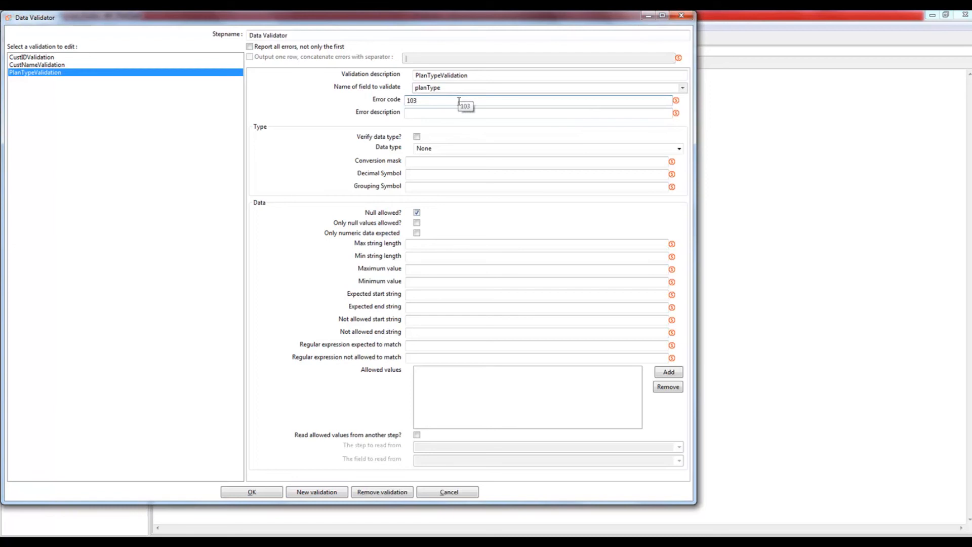
click(432, 112)
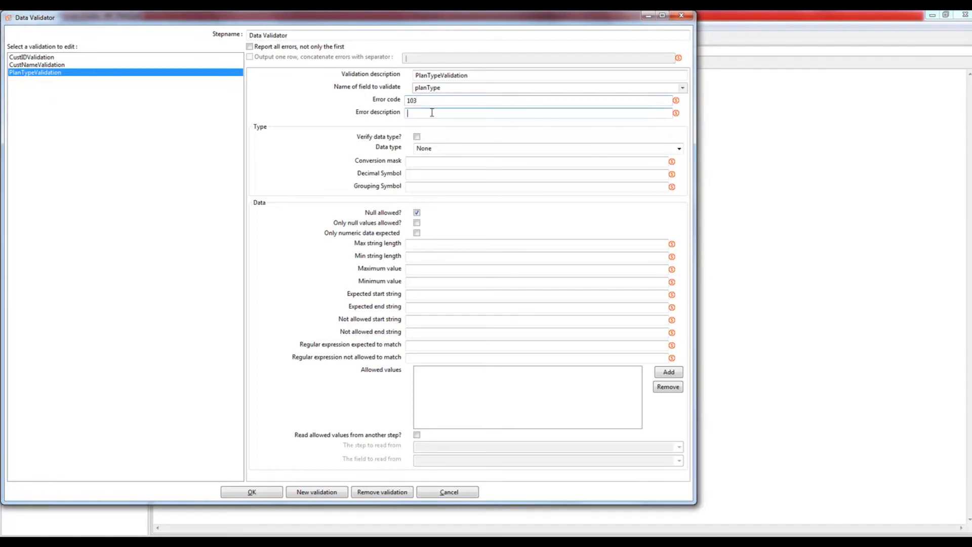
text(INVALID PlanType)
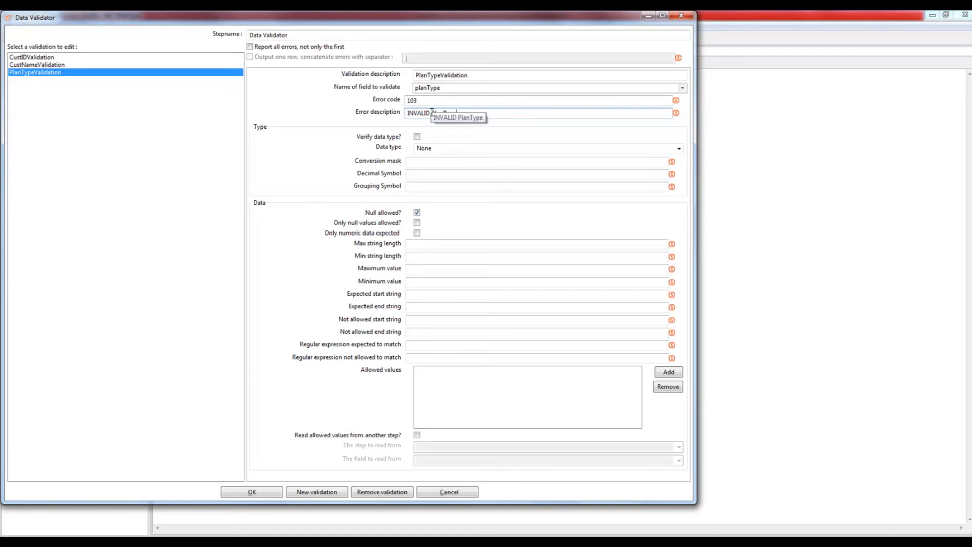
text(. It should be)
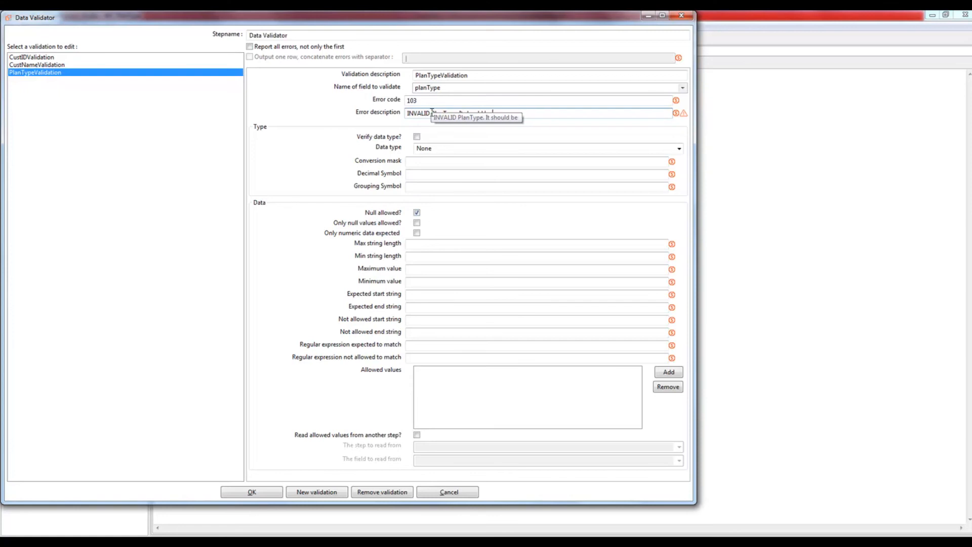
text( P orG or S)
click(504, 115)
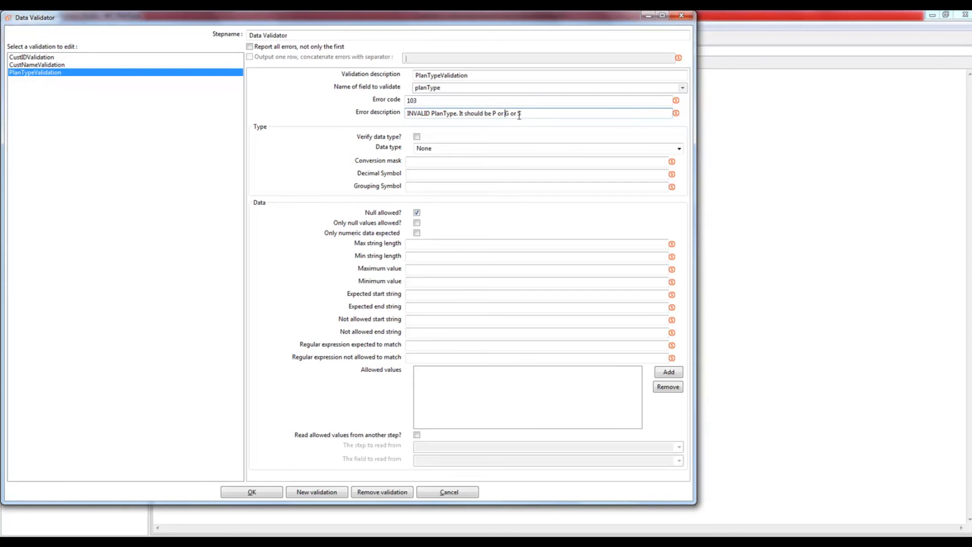
Step: Require planType to be a non-null String with minimum value 1
click(416, 137)
click(678, 148)
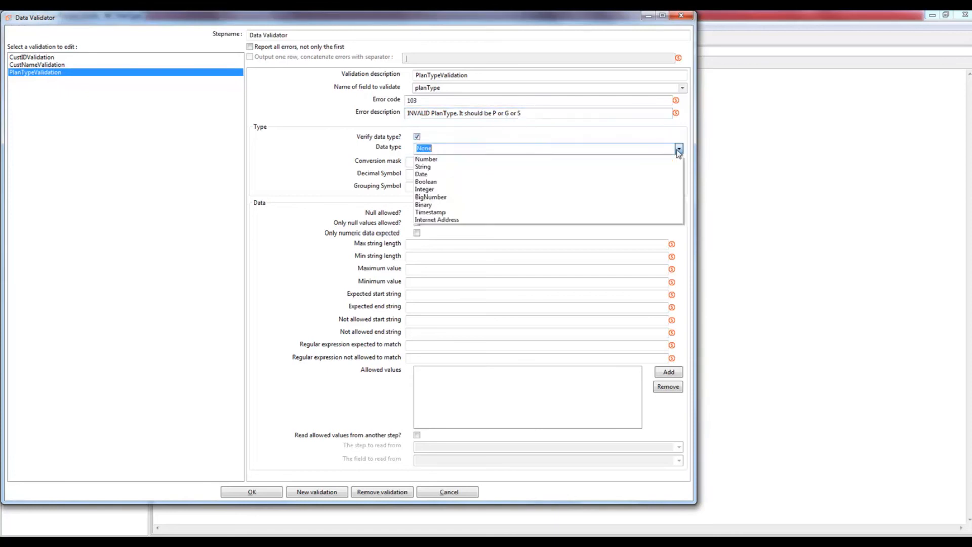
click(462, 169)
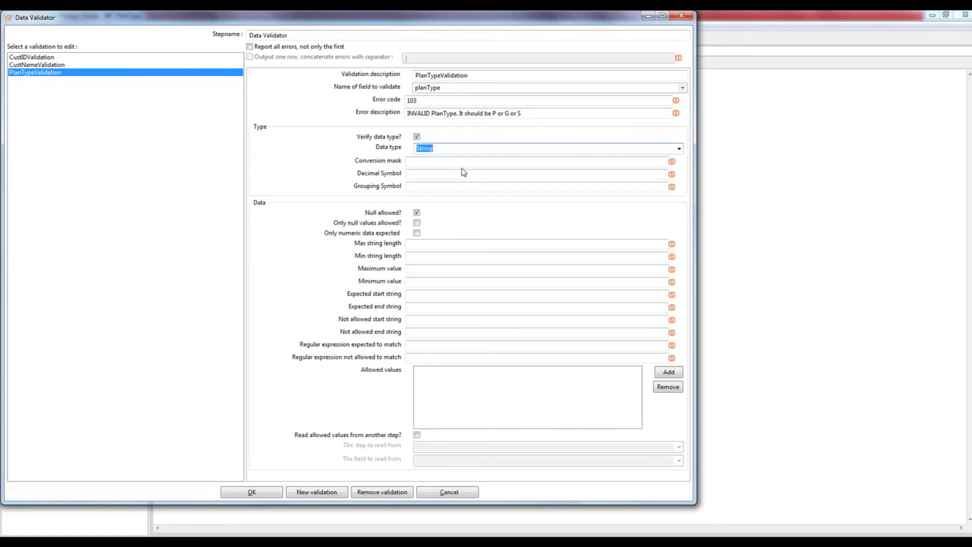
click(417, 213)
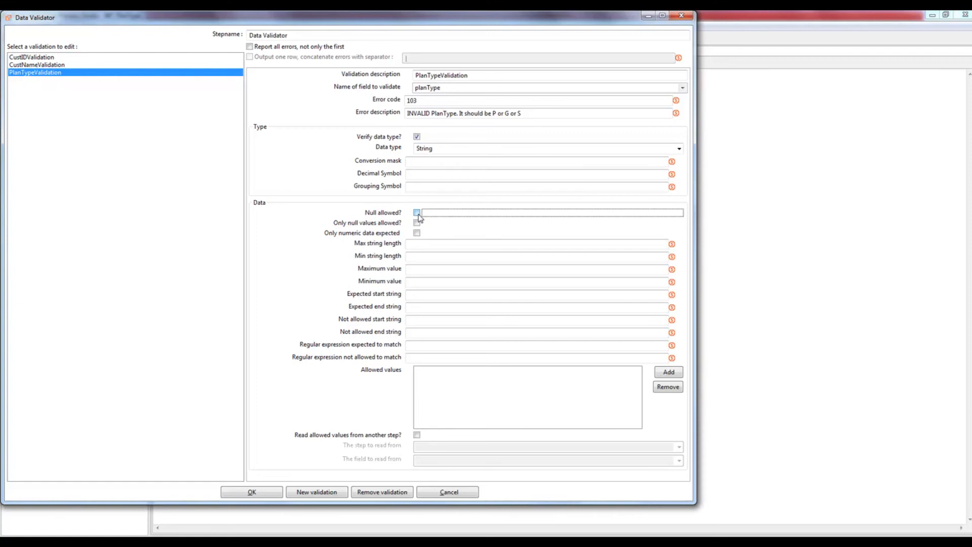
click(416, 283)
text(1)
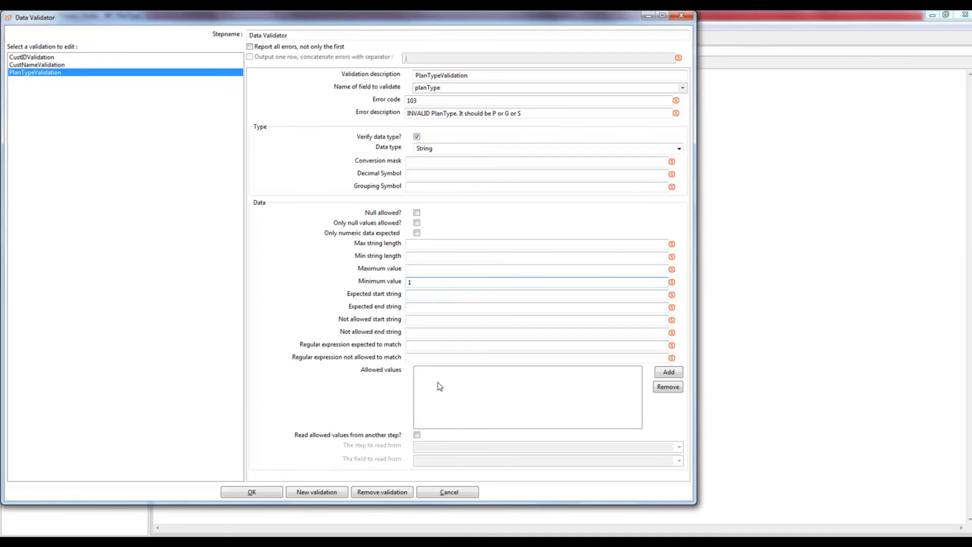
Step: Limit planType's allowed values to P, G and S and apply the validator settings
click(668, 372)
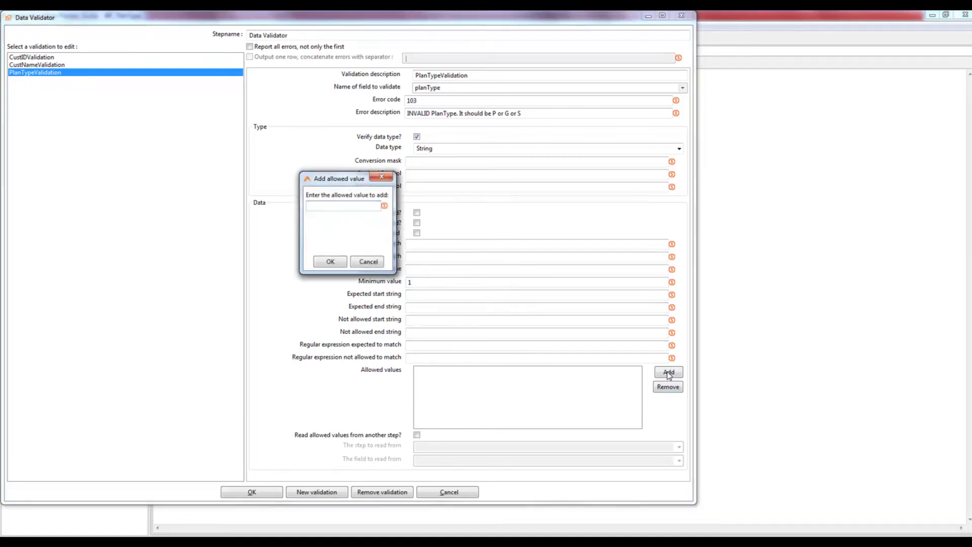
text(P)
click(330, 261)
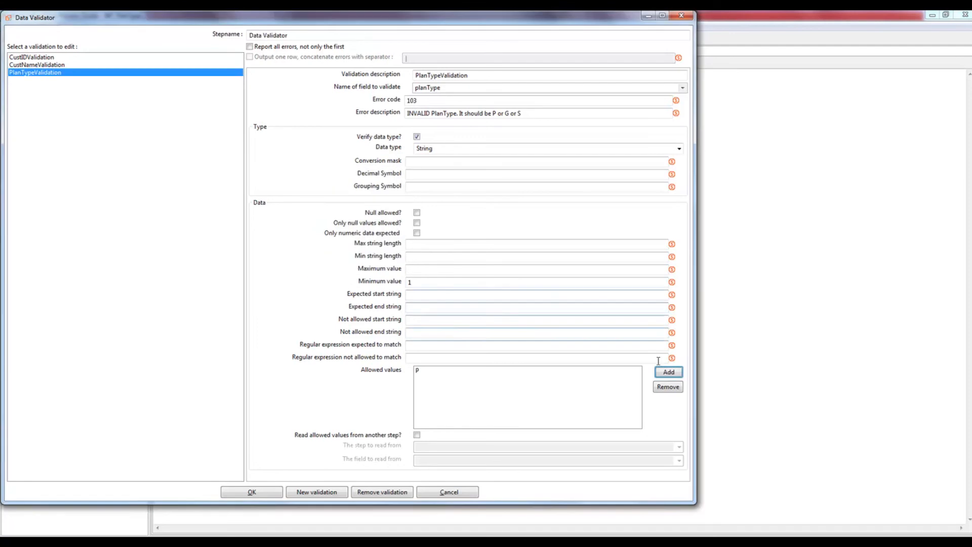
click(675, 374)
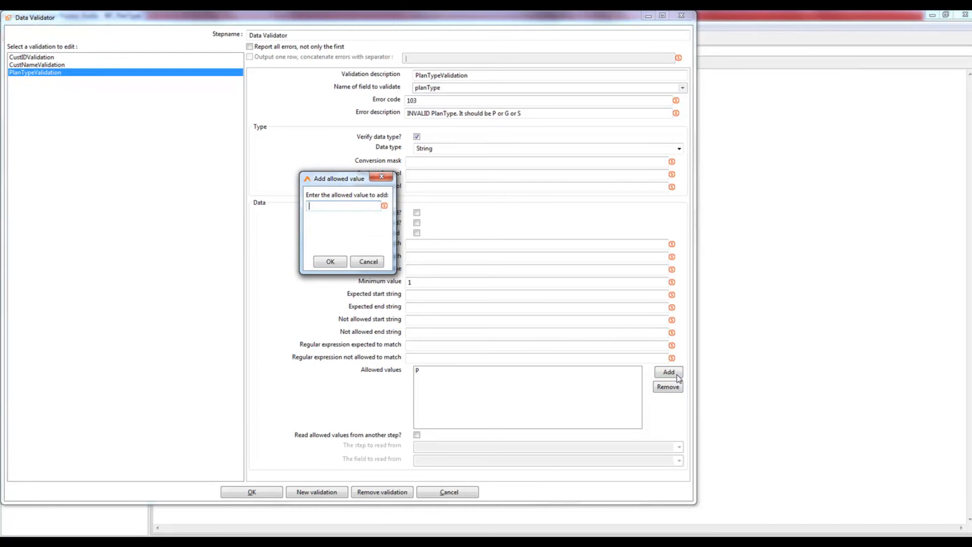
text(G)
click(331, 263)
click(668, 373)
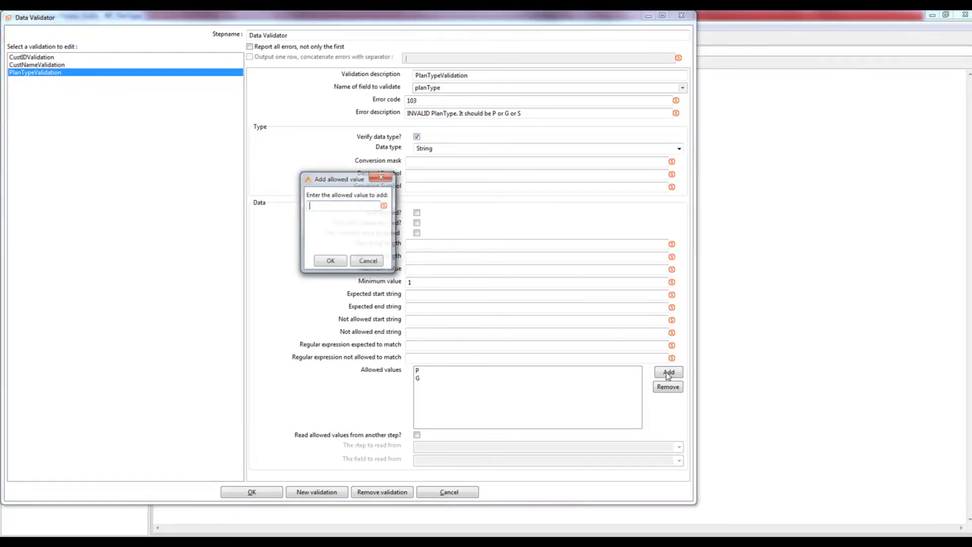
text(S)
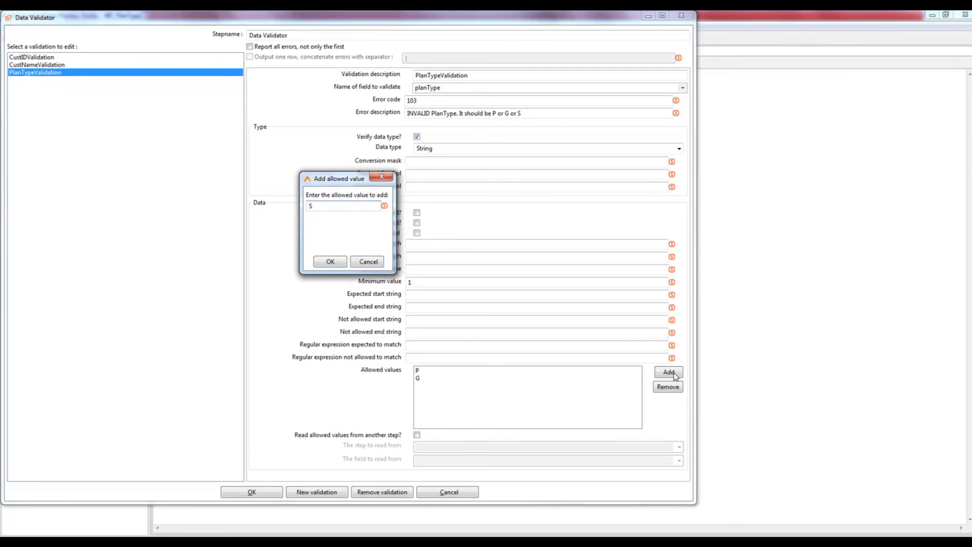
click(330, 261)
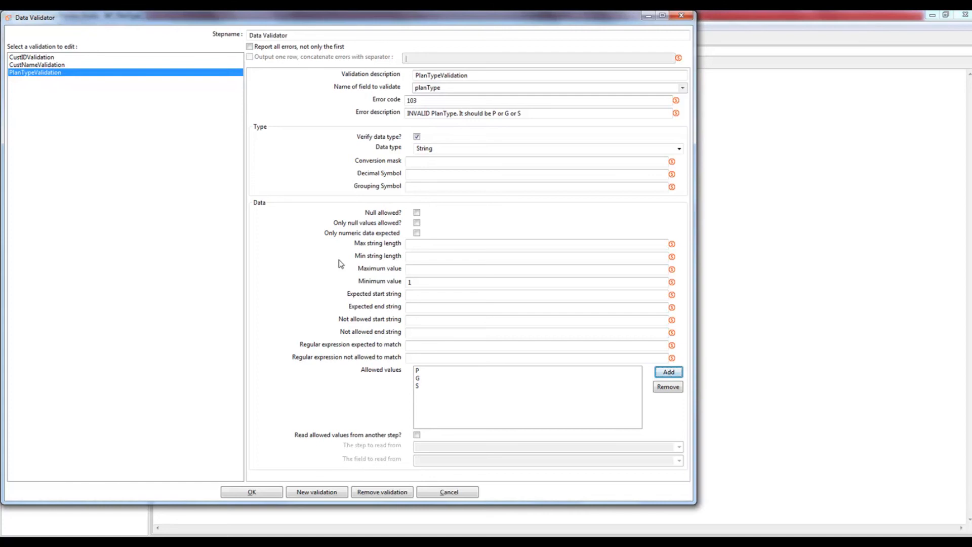
click(251, 492)
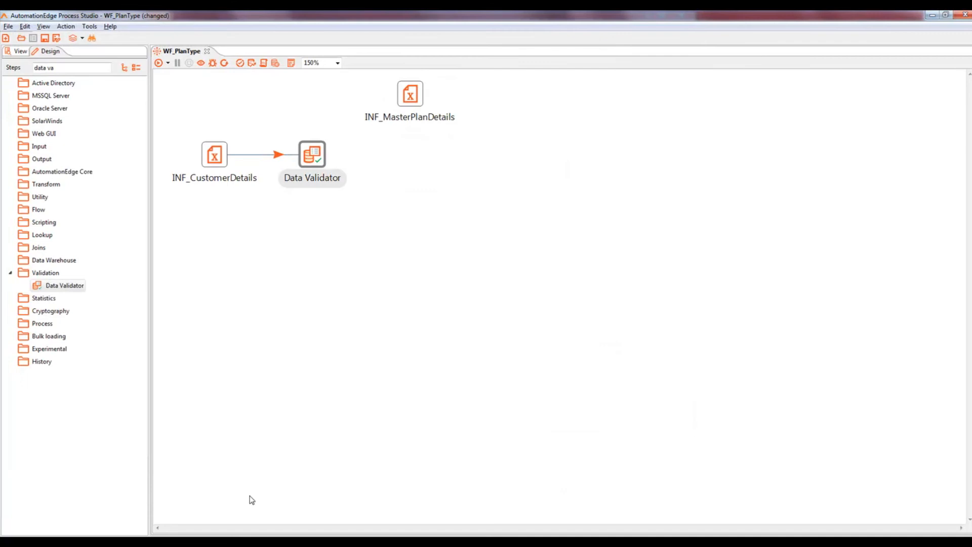
Step: Save and run WF_PlanType, then find the INVALID PlanType message in the log
key(ctrl+s)
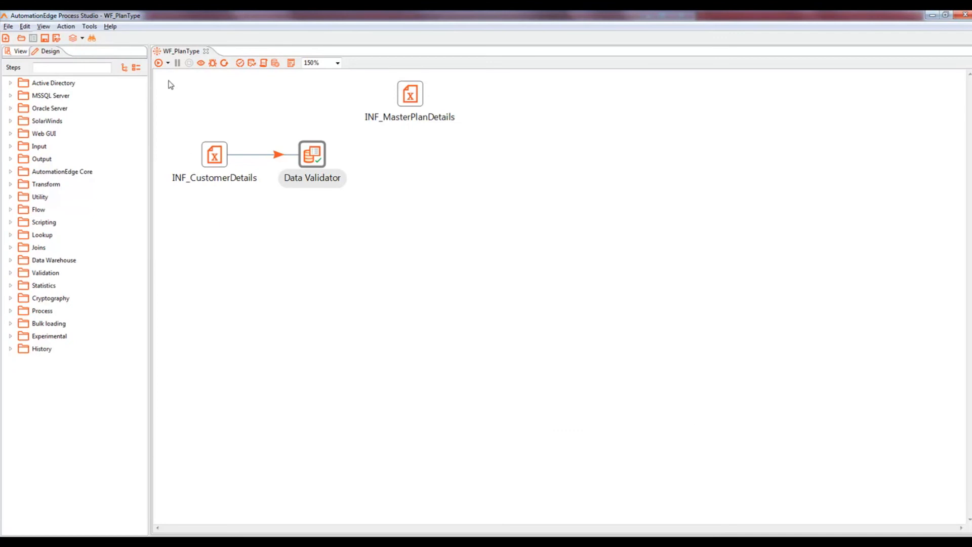
click(159, 63)
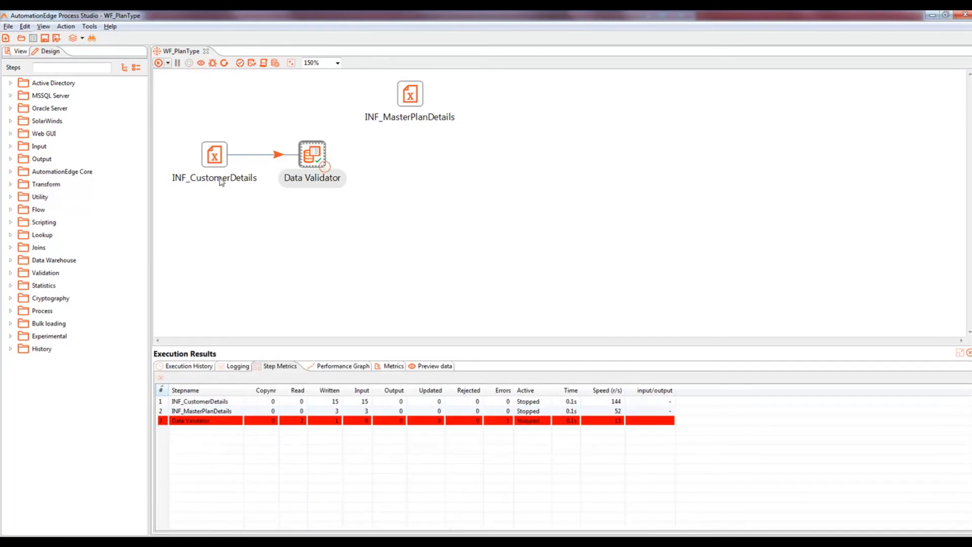
click(244, 368)
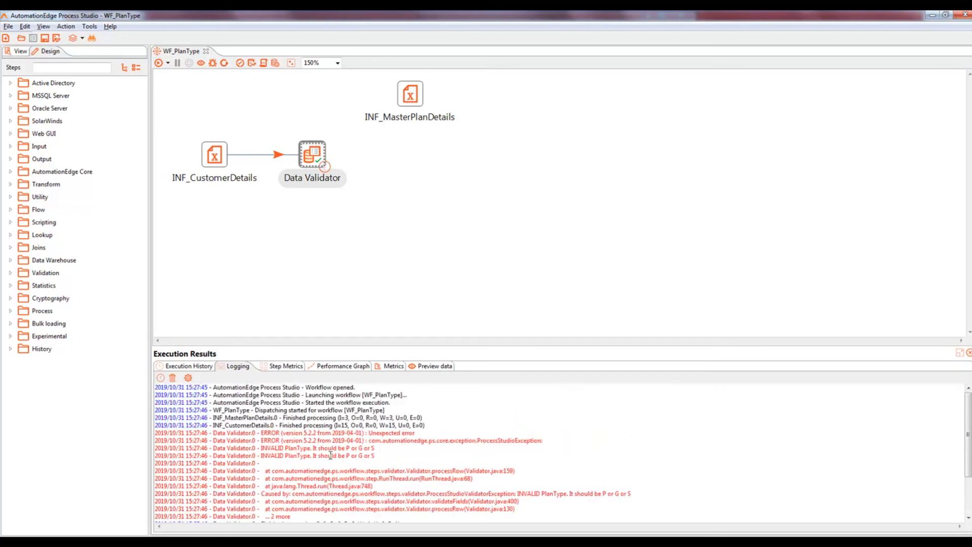
drag(261, 449, 310, 450)
Step: Preview 1000 rows of INF_CustomerDetails to inspect the plan type values
click(218, 155)
double_click(218, 156)
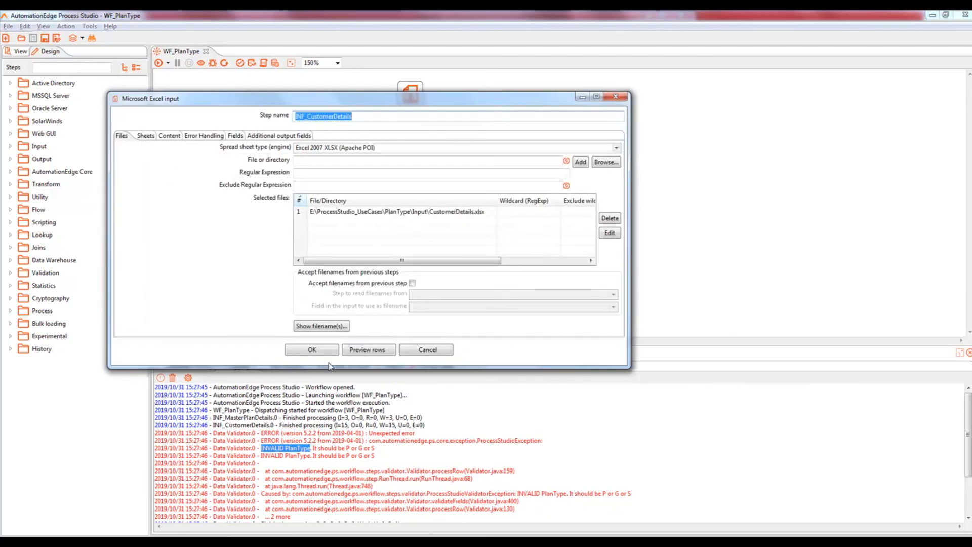
click(358, 351)
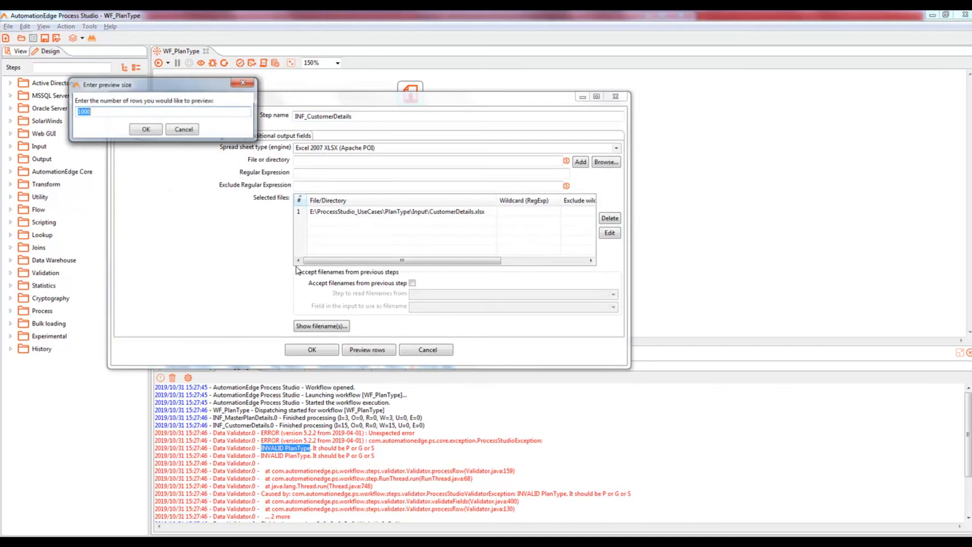
click(144, 131)
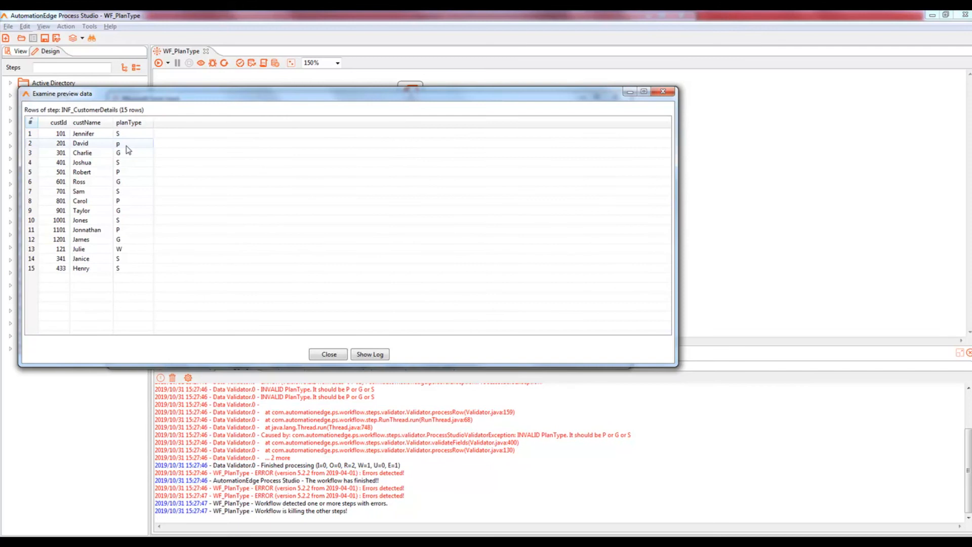
click(328, 354)
click(310, 349)
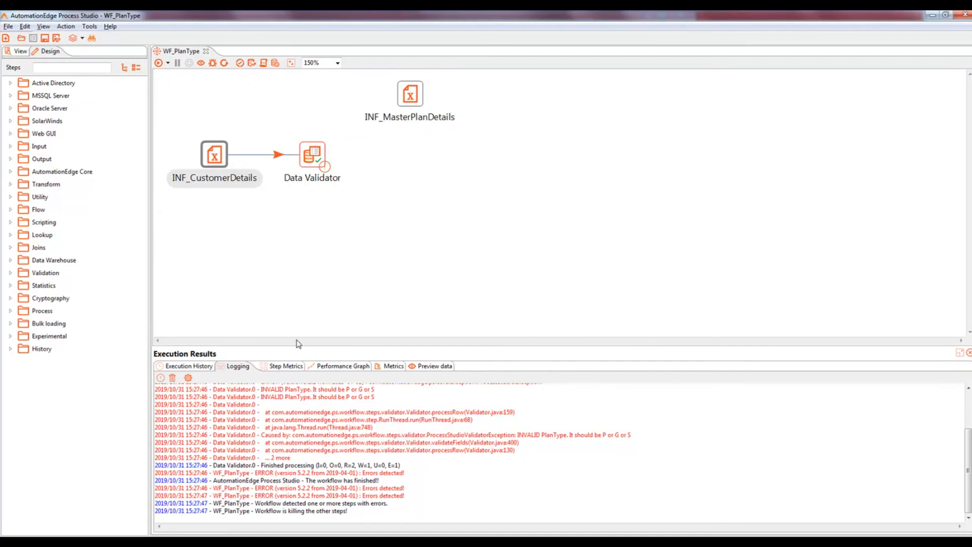
Step: Add a Write to log step receiving Data Validator's error rows, and save
click(80, 70)
text(write)
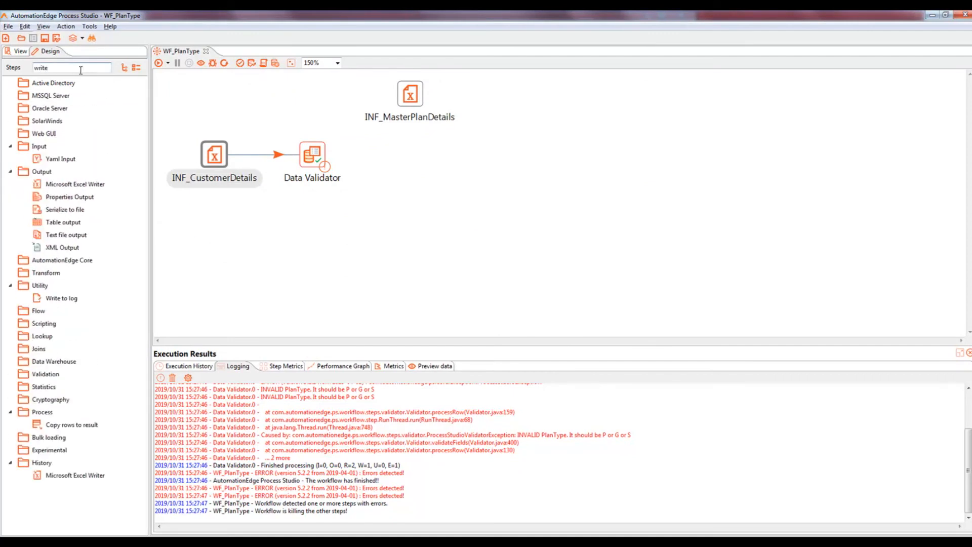
drag(72, 298, 310, 238)
mouse_move(312, 161)
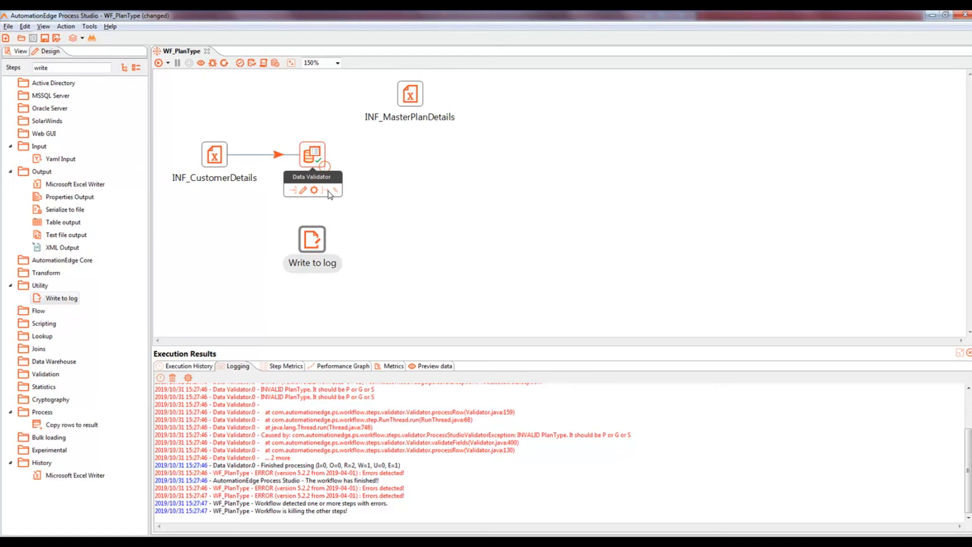
drag(328, 193, 310, 238)
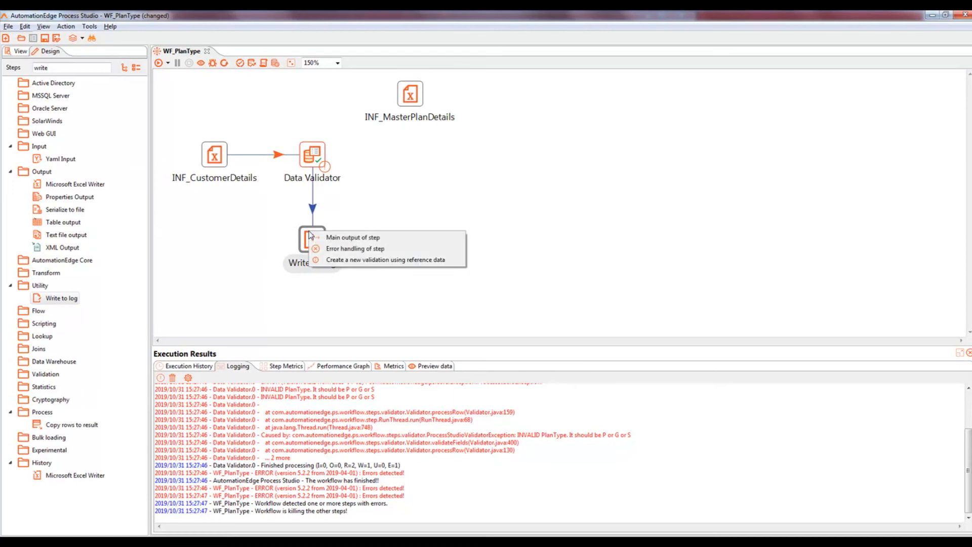
click(340, 251)
key(ctrl+s)
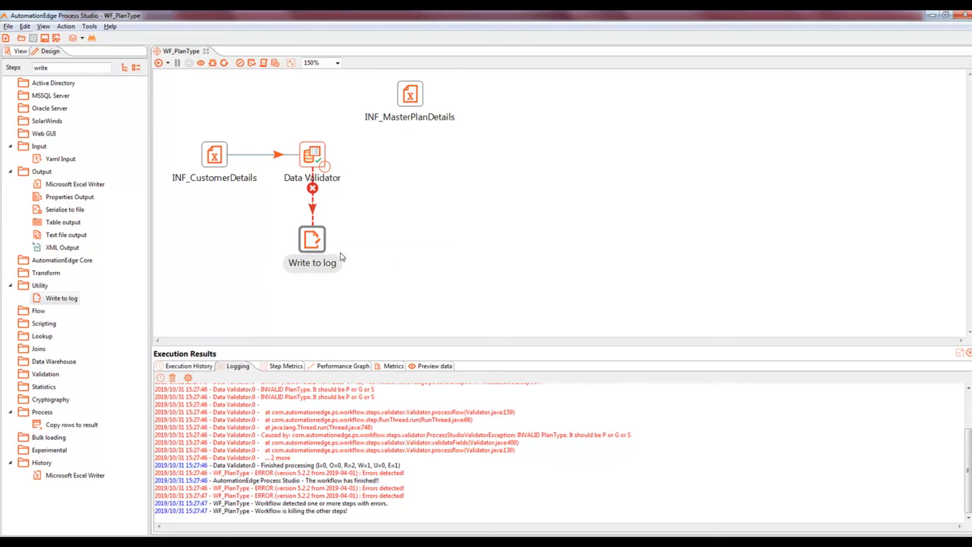
Step: Set the Write to log level to Error, save, and rerun the workflow
double_click(312, 240)
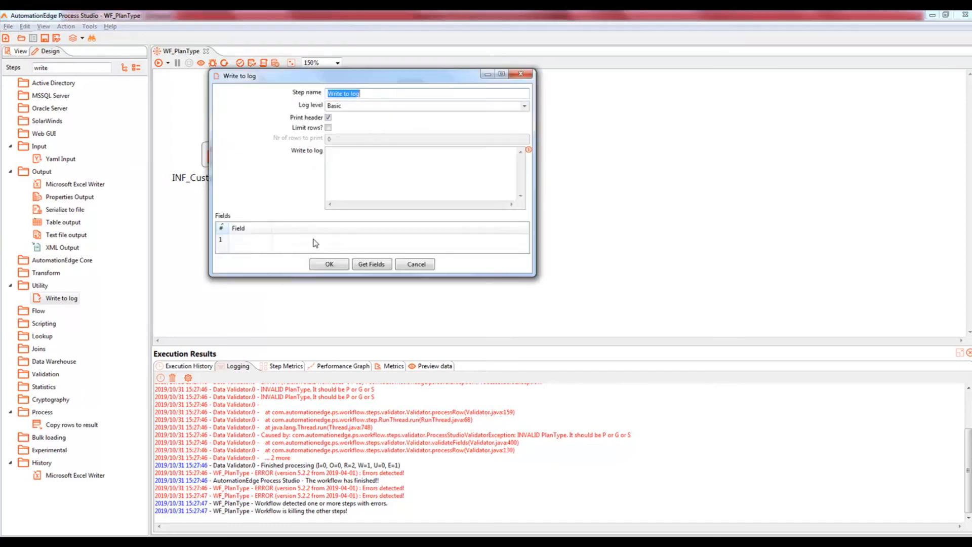
click(370, 94)
click(524, 107)
click(343, 125)
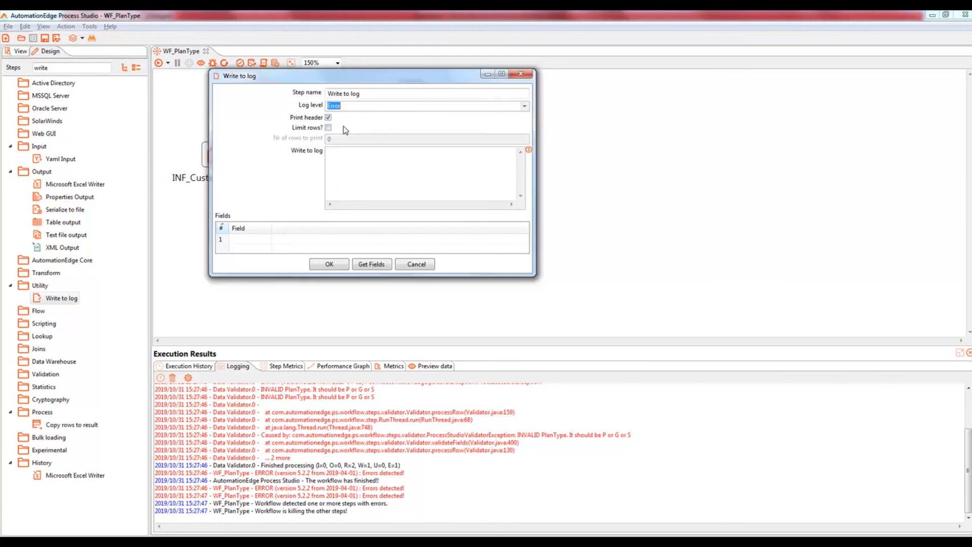
click(329, 264)
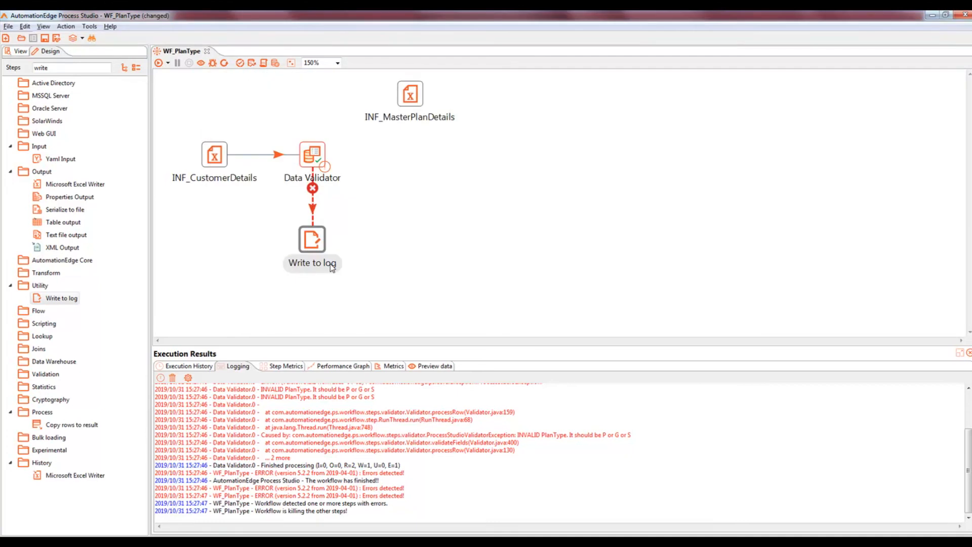
key(ctrl+s)
click(158, 64)
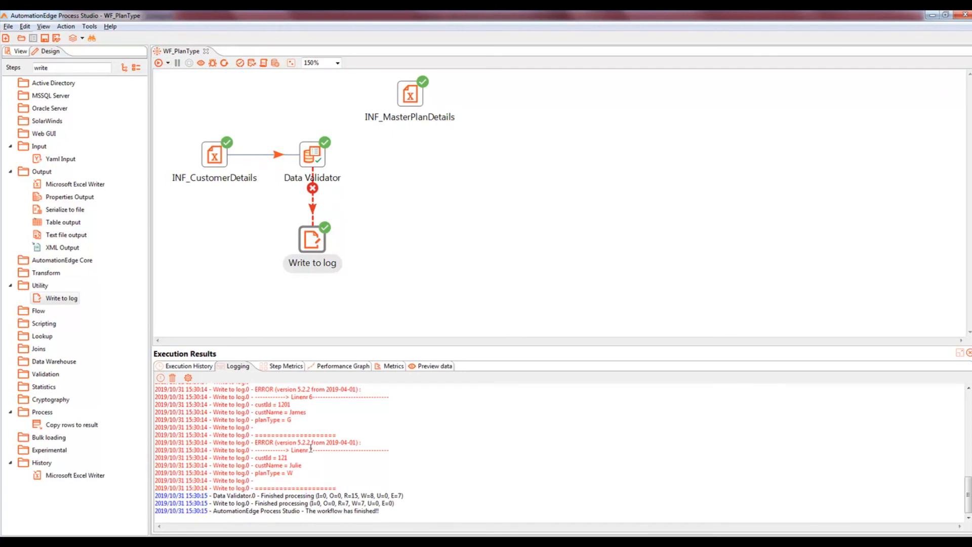
Step: Review the rejected customers in the log, noting invalid plan types like lowercase p and W
scroll(311, 449, up, 10)
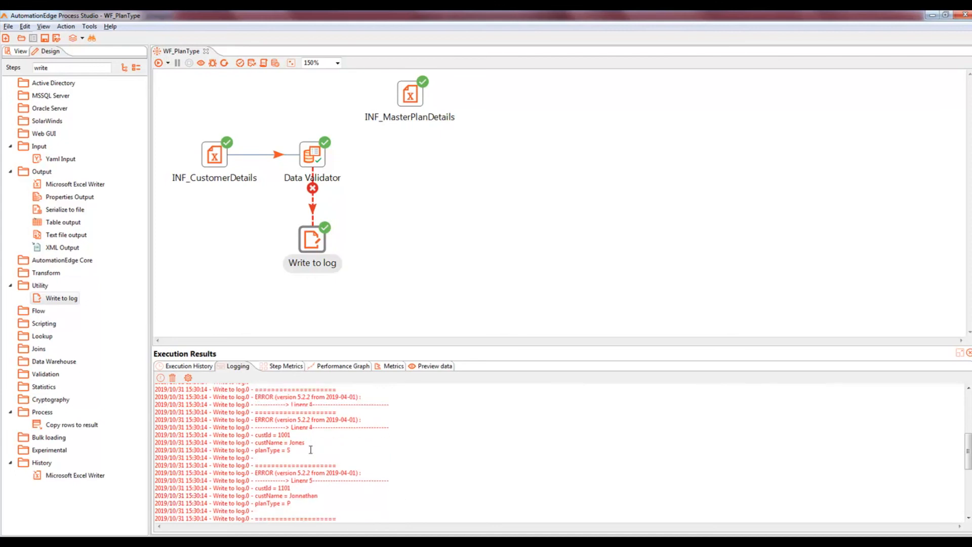
scroll(310, 449, up, 3)
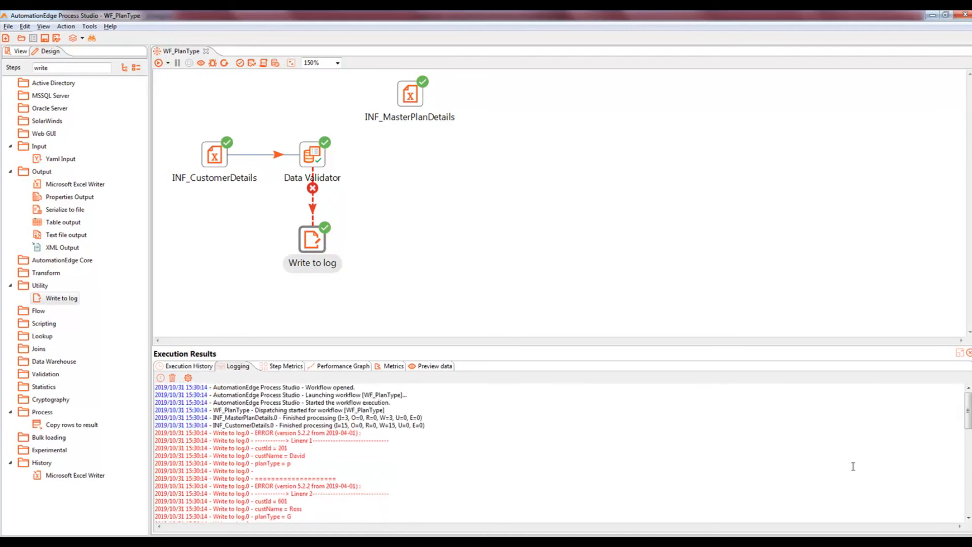
drag(968, 411, 968, 419)
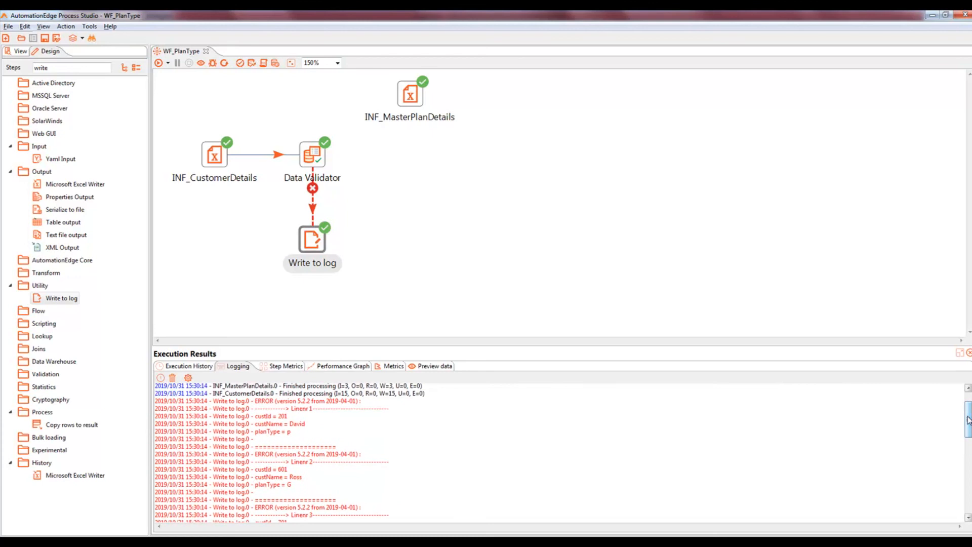
drag(257, 417, 302, 432)
click(302, 432)
double_click(287, 432)
drag(290, 477, 306, 476)
click(310, 479)
scroll(306, 456, down, 1)
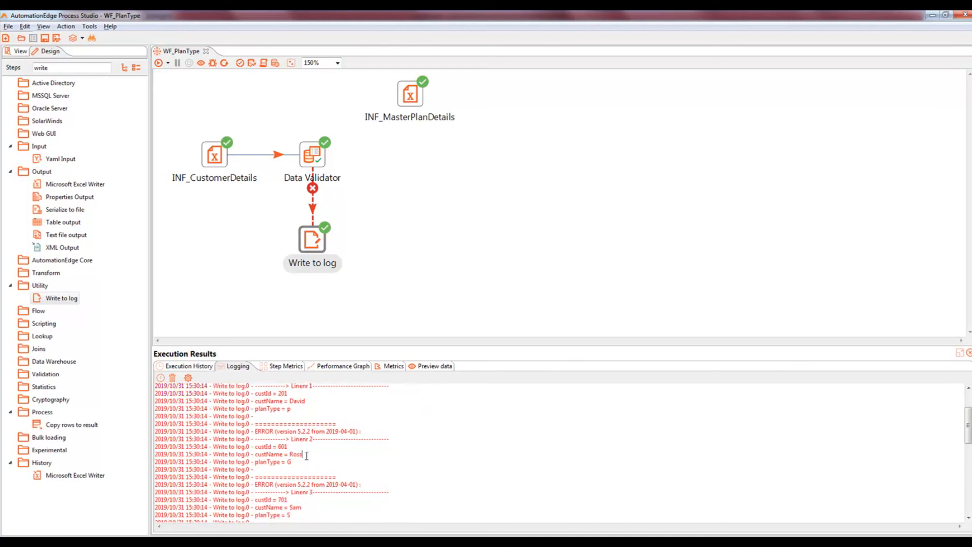
scroll(306, 455, down, 2)
drag(288, 461, 304, 461)
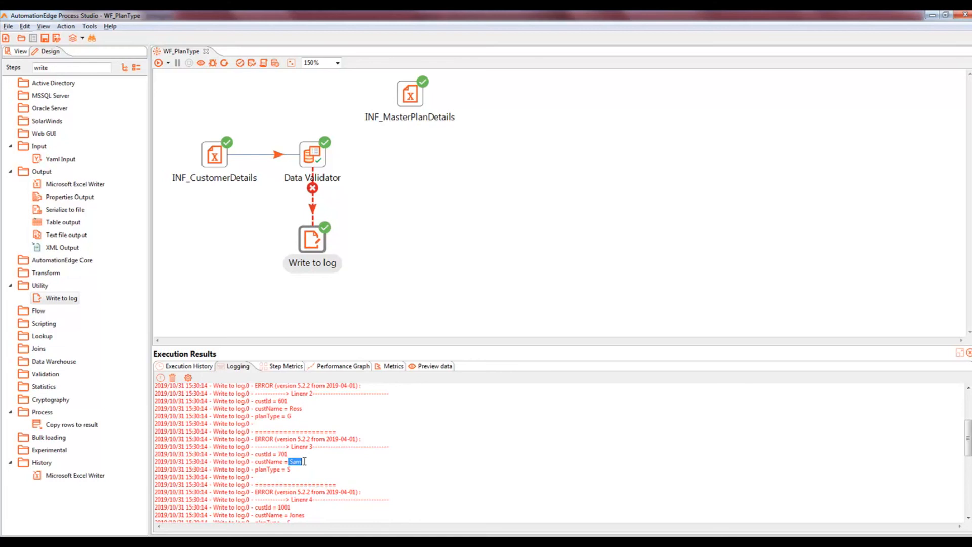
scroll(307, 461, down, 3)
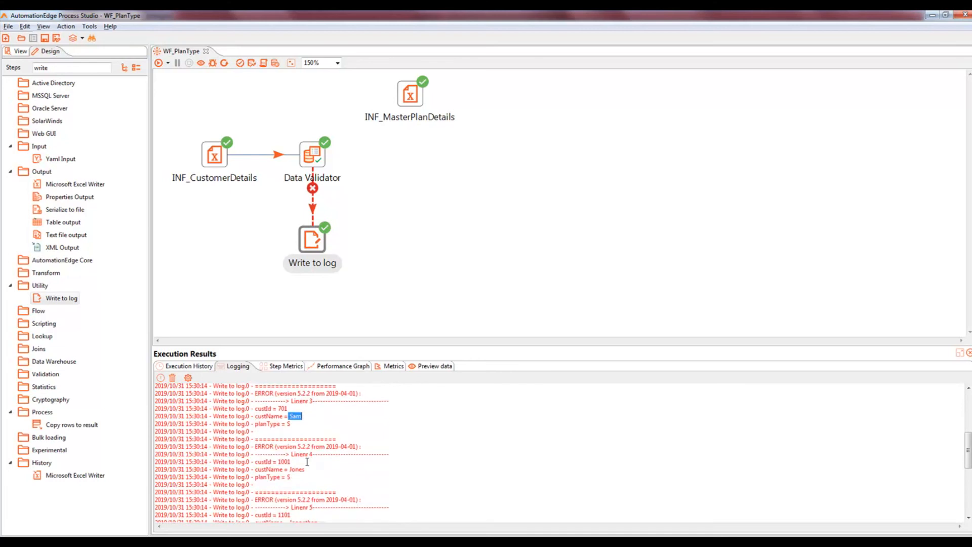
drag(278, 439, 295, 440)
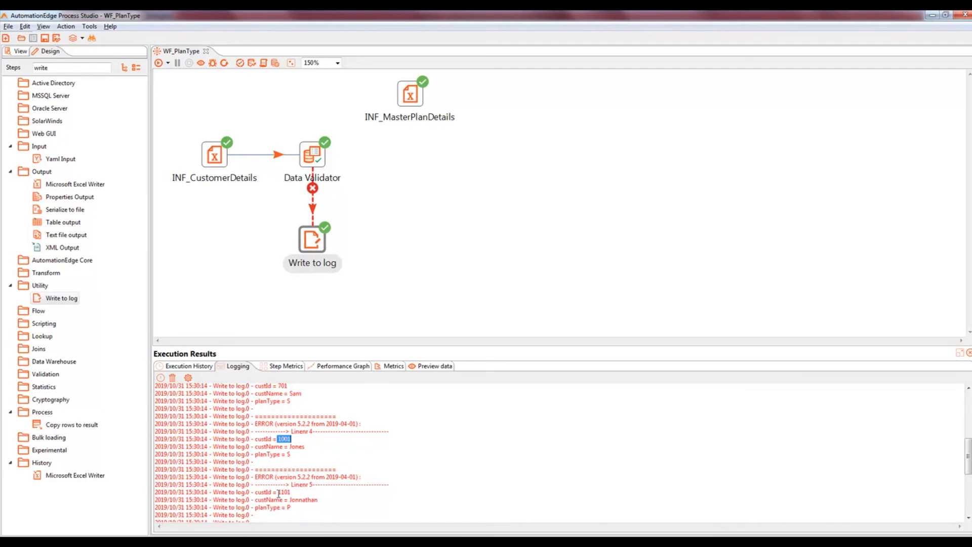
drag(278, 492, 297, 488)
click(297, 492)
scroll(297, 492, down, 2)
scroll(297, 491, down, 2)
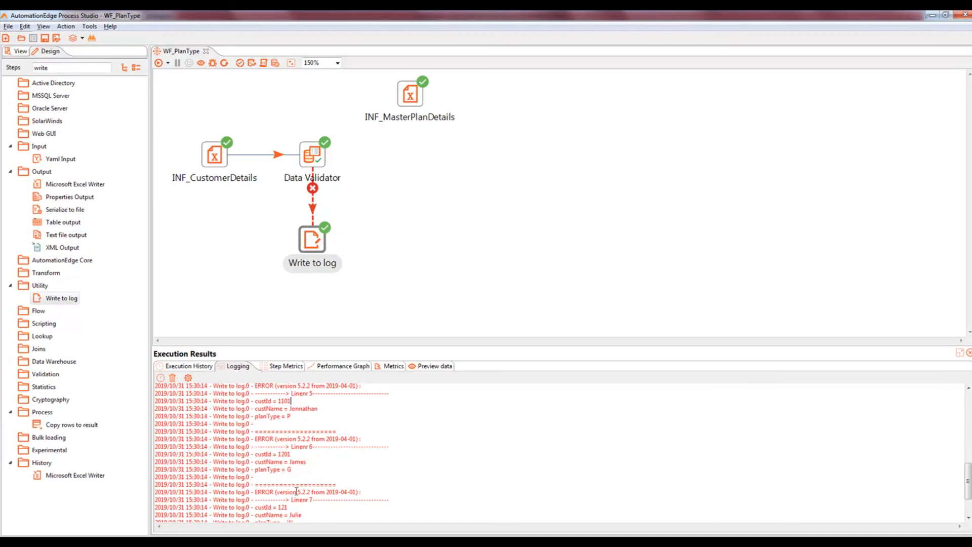
drag(278, 454, 296, 455)
scroll(299, 462, down, 2)
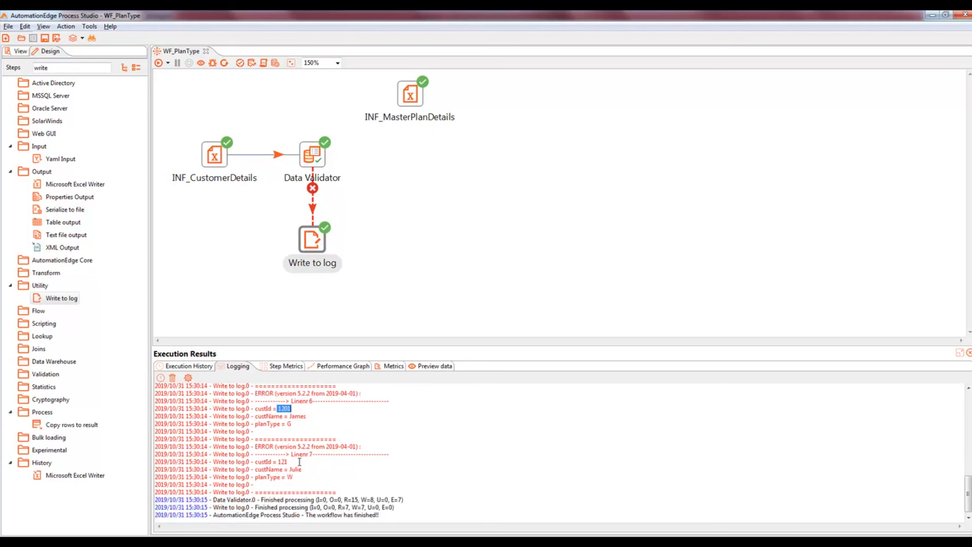
drag(294, 477, 287, 477)
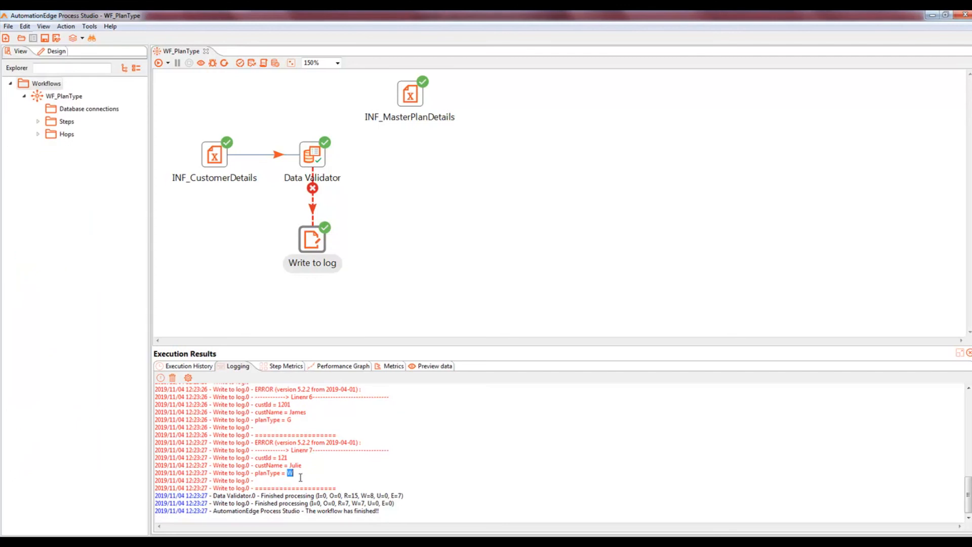
Step: Preview output rows of INF_CustomerDetails, Data Validator (8 valid) and Write to log (7 rejected)
click(436, 369)
drag(238, 346, 242, 302)
click(221, 160)
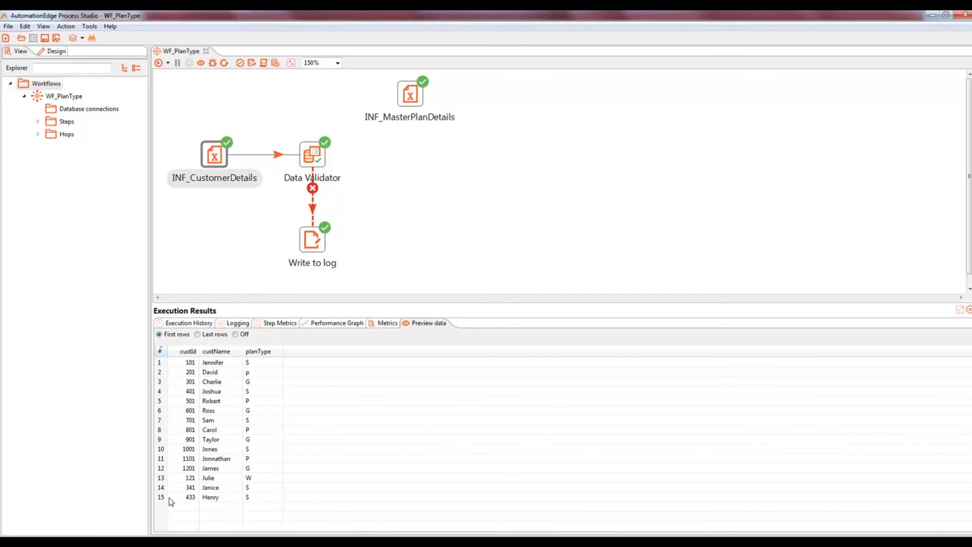
click(318, 161)
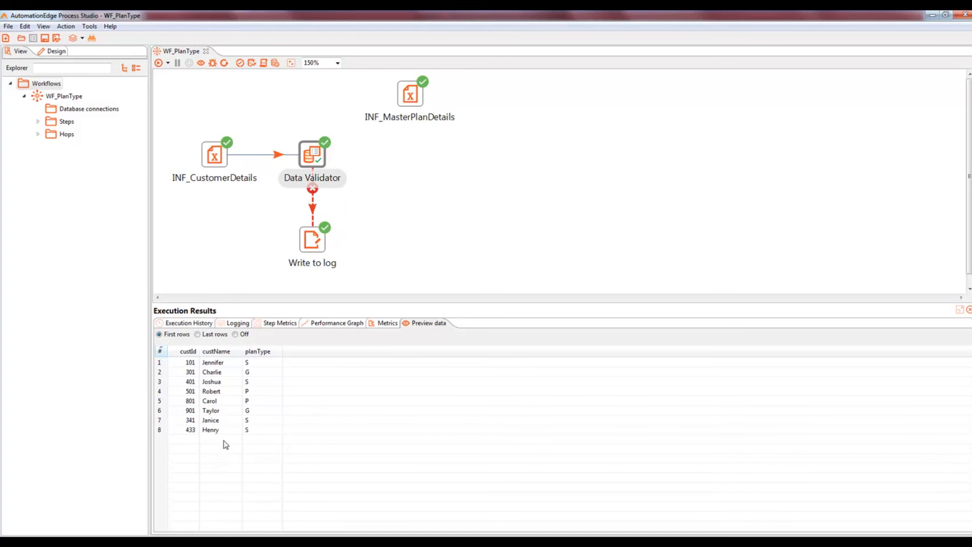
click(320, 251)
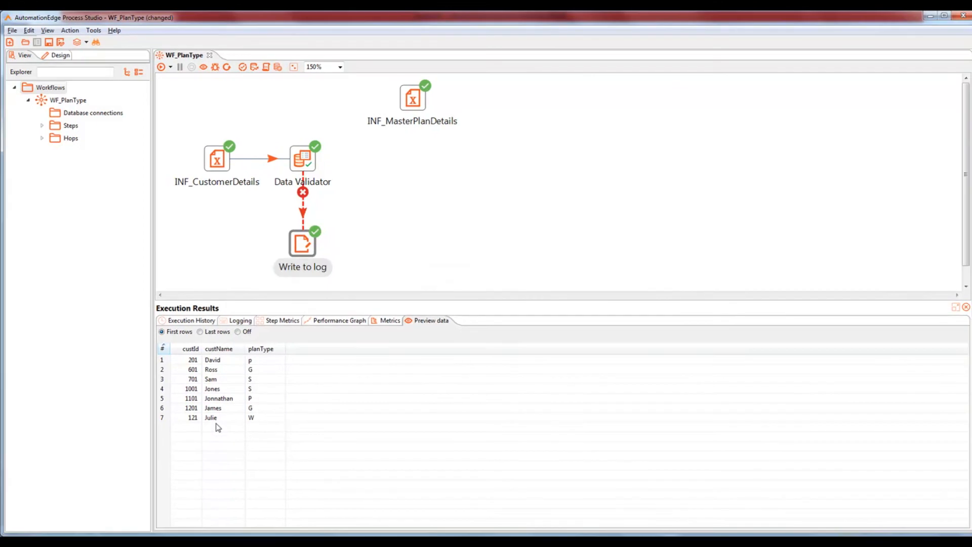
key(alt+Tab)
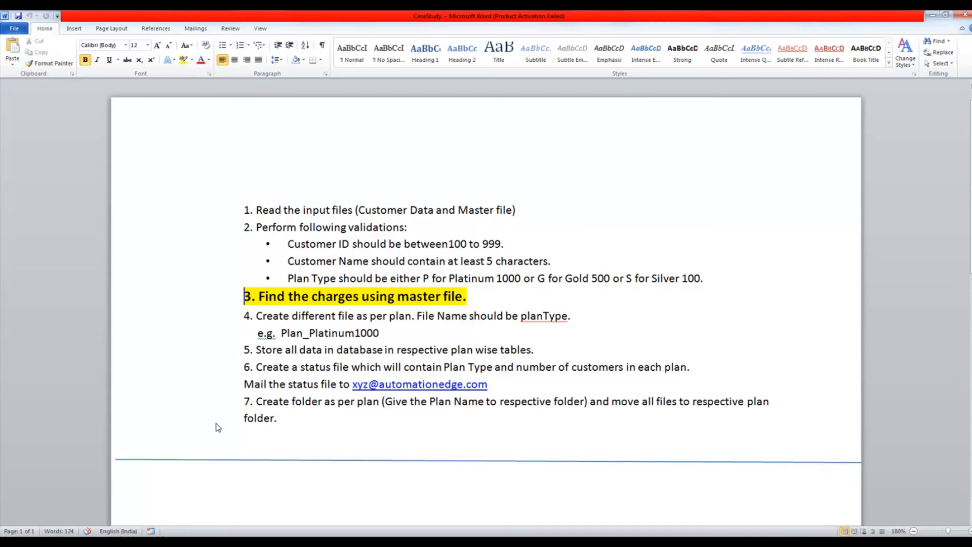
key(alt+Tab)
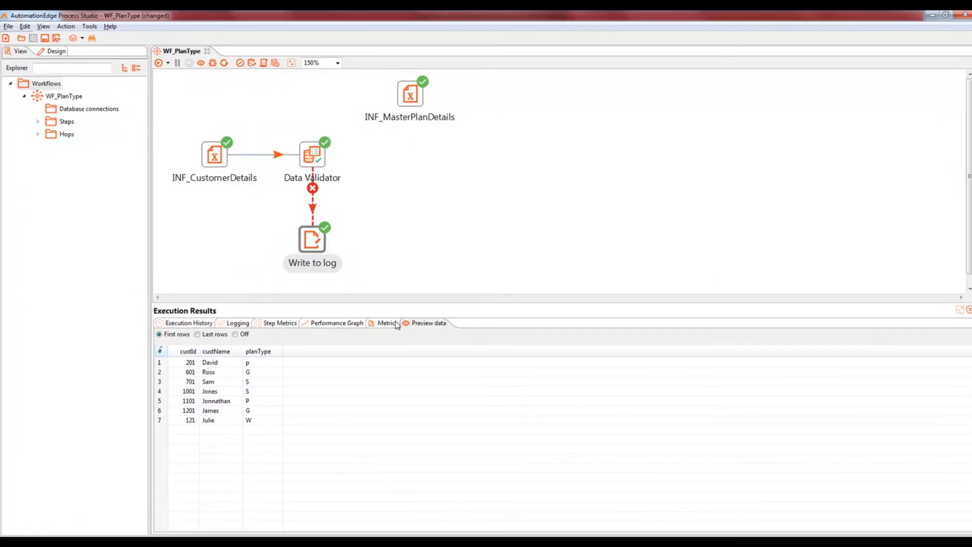
Step: Preview INF_MasterPlanDetails' plans: Platinum1000 (1000), Gold500 (500), Silver100 (100)
click(219, 155)
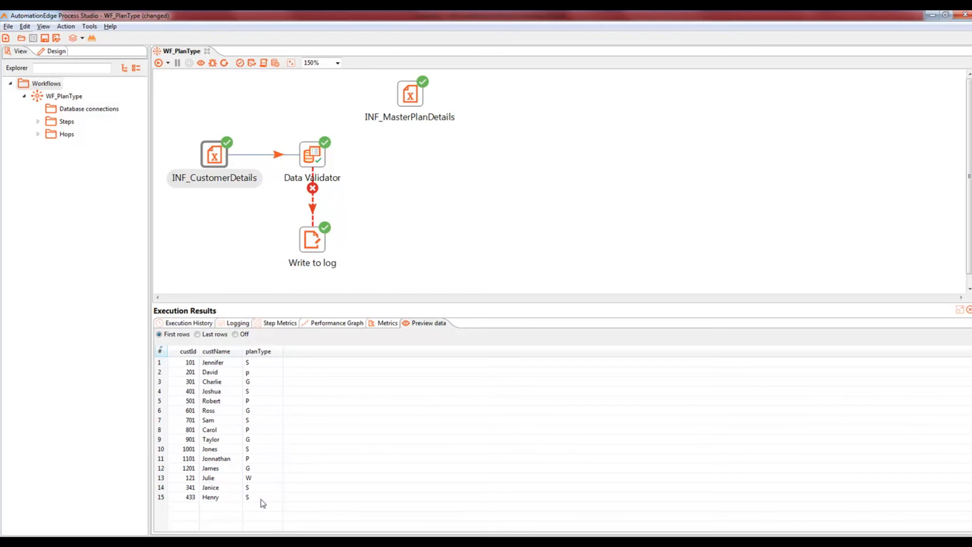
click(417, 103)
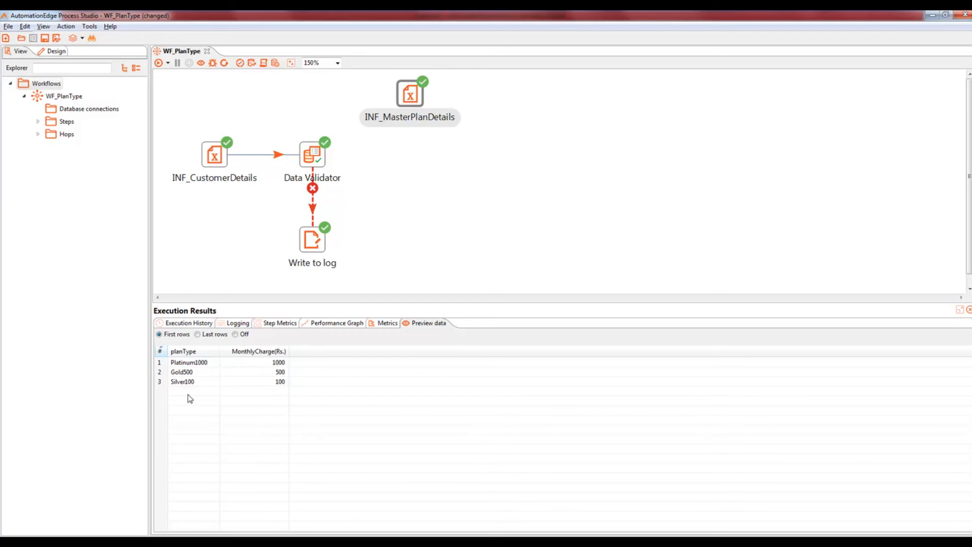
click(56, 52)
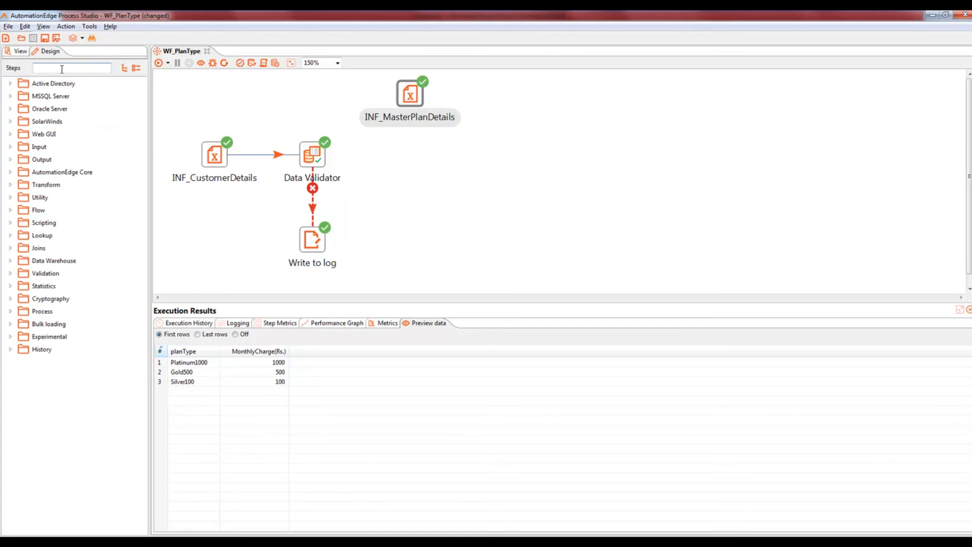
Step: Add a Modified Java Script Value step fed by Data Validator's main output, distributing rows
click(61, 69)
text(modif)
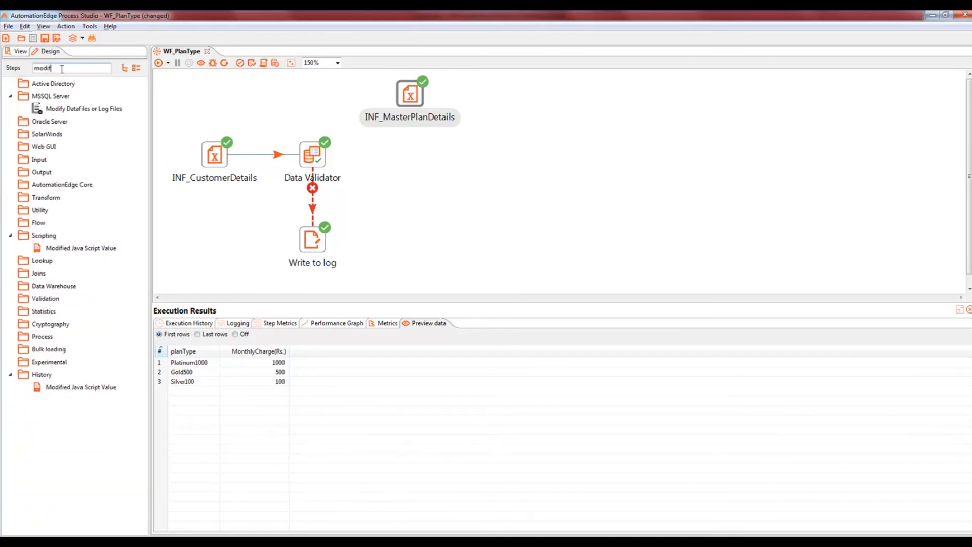
drag(82, 251, 409, 150)
mouse_move(310, 158)
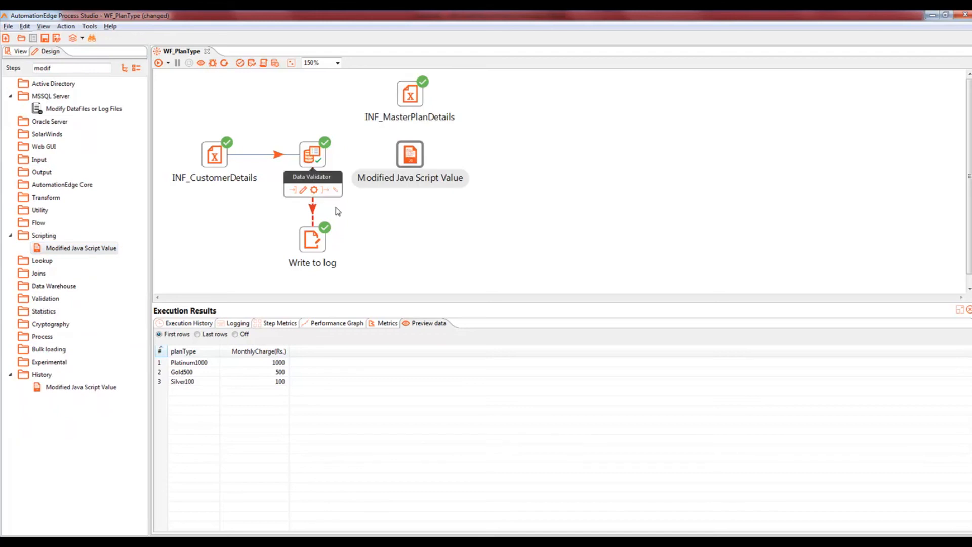
drag(324, 191, 410, 156)
click(423, 163)
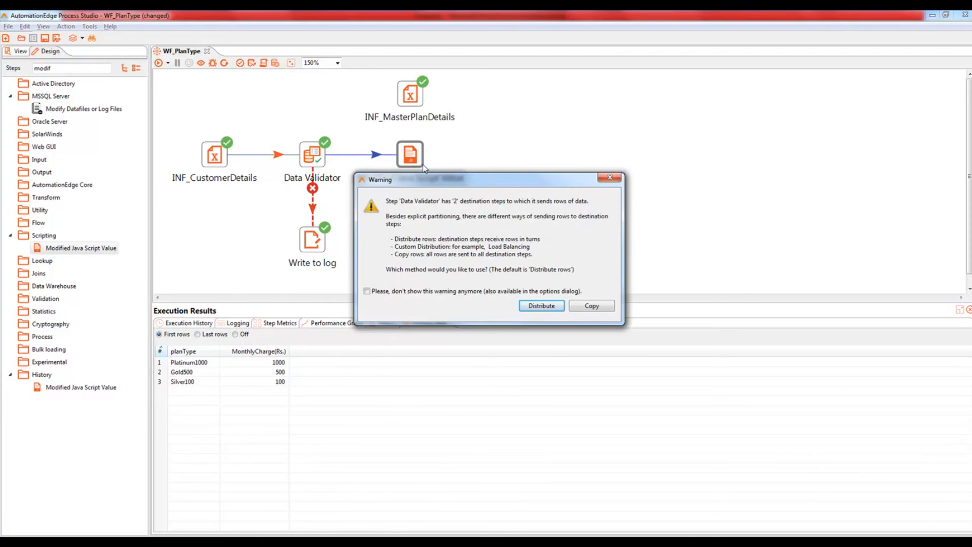
click(535, 307)
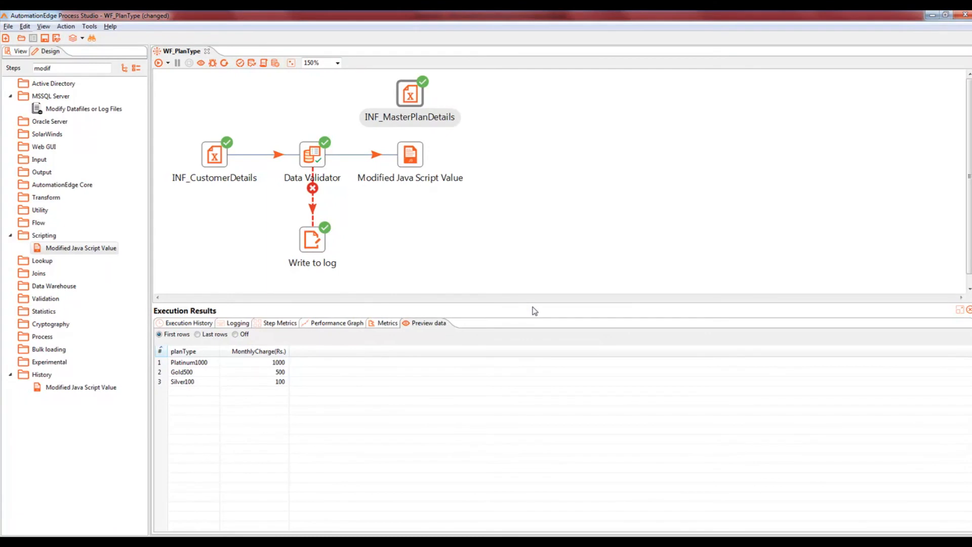
Step: Recheck the Write to log and Data Validator row previews, then select the script step
click(316, 243)
mouse_move(317, 244)
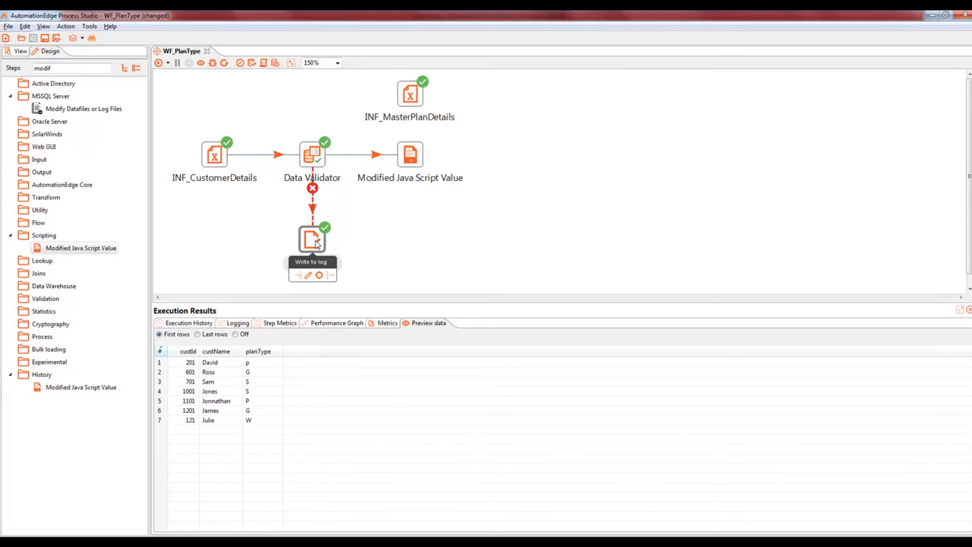
click(320, 163)
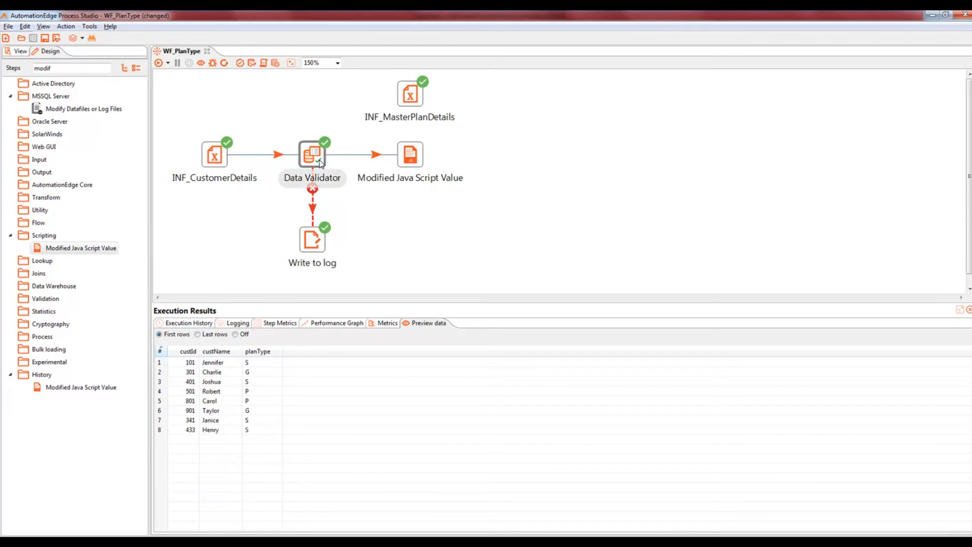
click(412, 161)
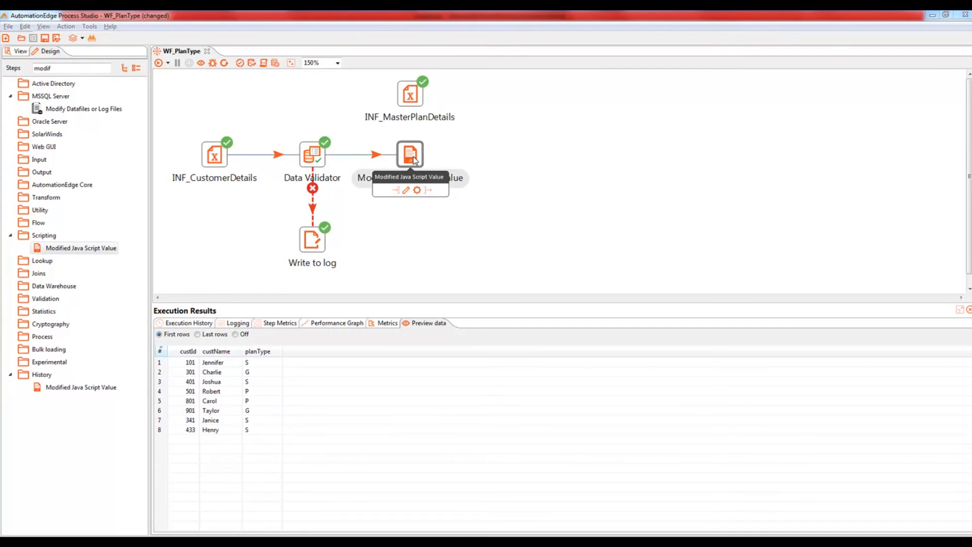
Step: Script var pType=""; and if(planType=="P") pType="Platinum1000" in the JavaScript step
double_click(413, 156)
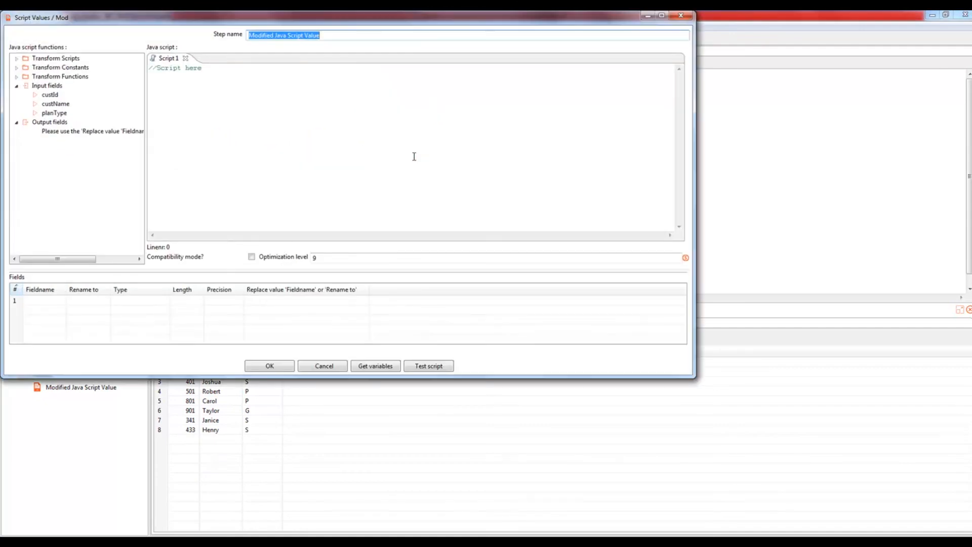
click(413, 157)
text(var pT)
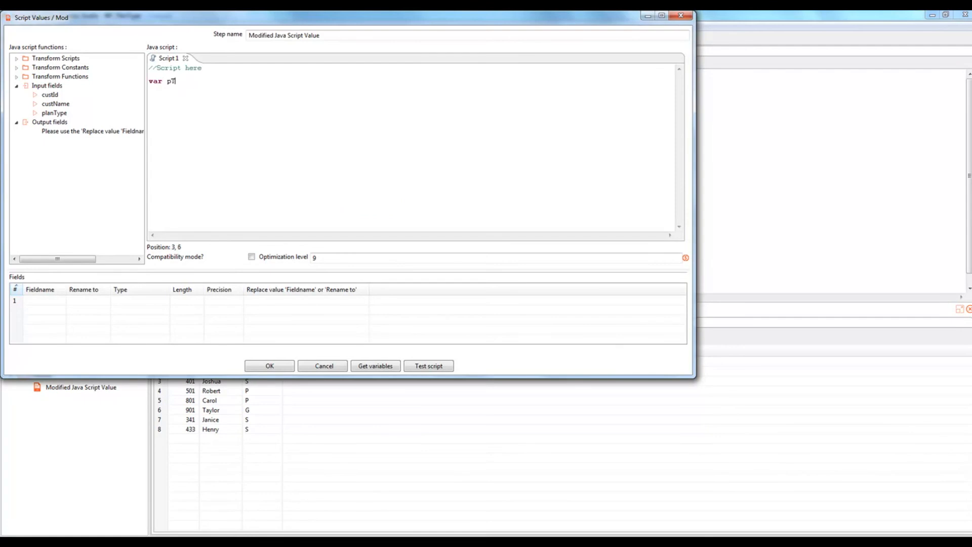
text(ype="";)
key(Return)
key(Return)
text(if()
double_click(61, 116)
click(204, 96)
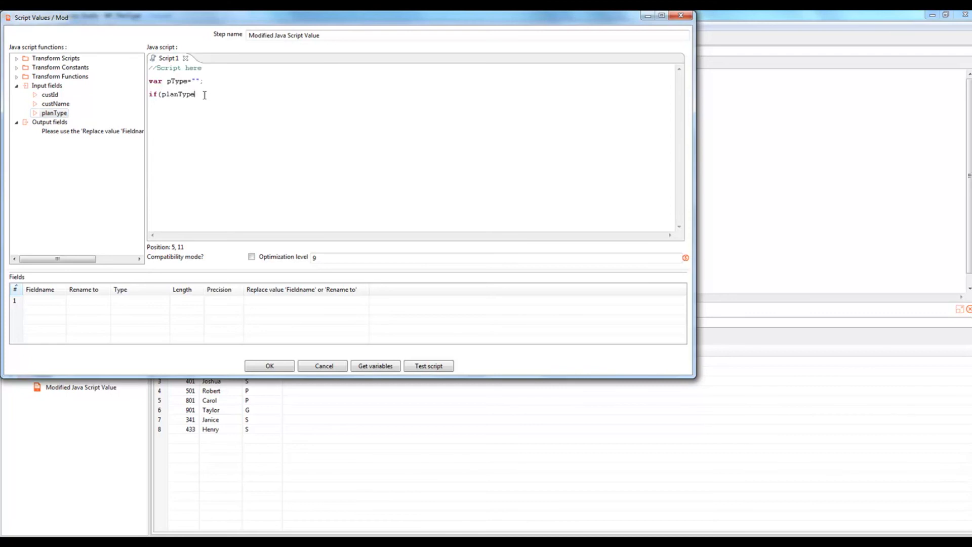
text(=="P"))
key(Return)
text(pType="Platinum1000)
key(Return)
key(Return)
text(else if()
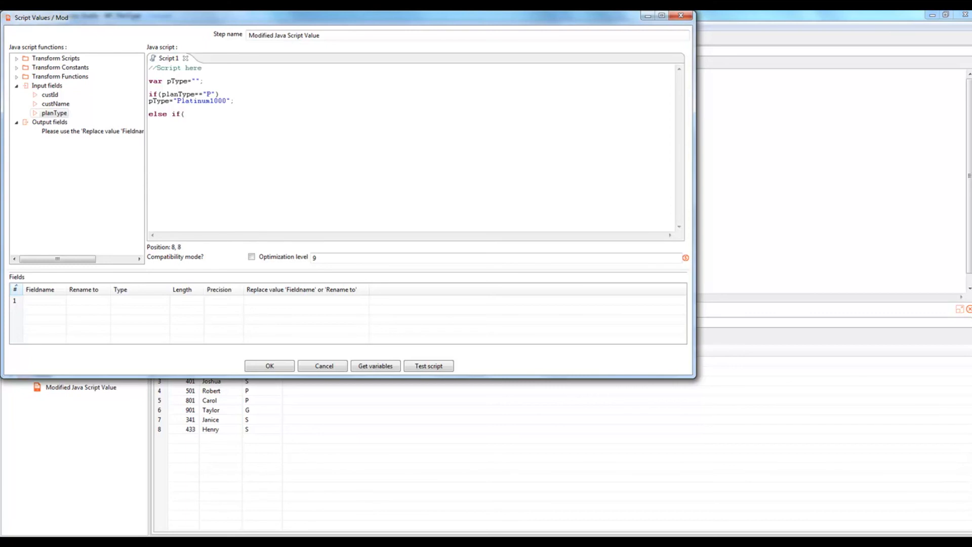
Step: Add the branch mapping planType "G" to pType="Gold500"
double_click(54, 113)
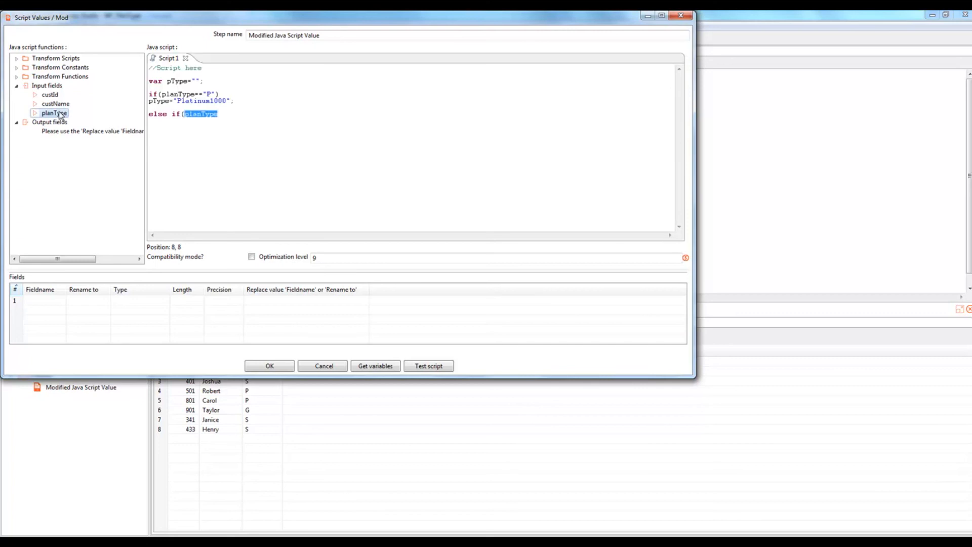
text(==)
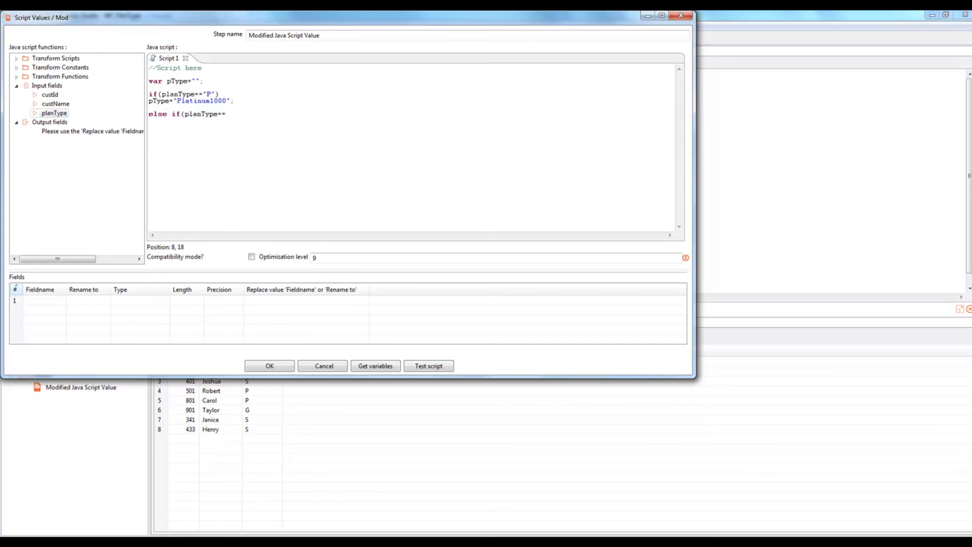
text("G"))
key(Return)
text(pType="Gold500";)
Step: Add the else-if branch mapping planType "S" to pType="Silver100"
key(Return)
key(Return)
text(else if()
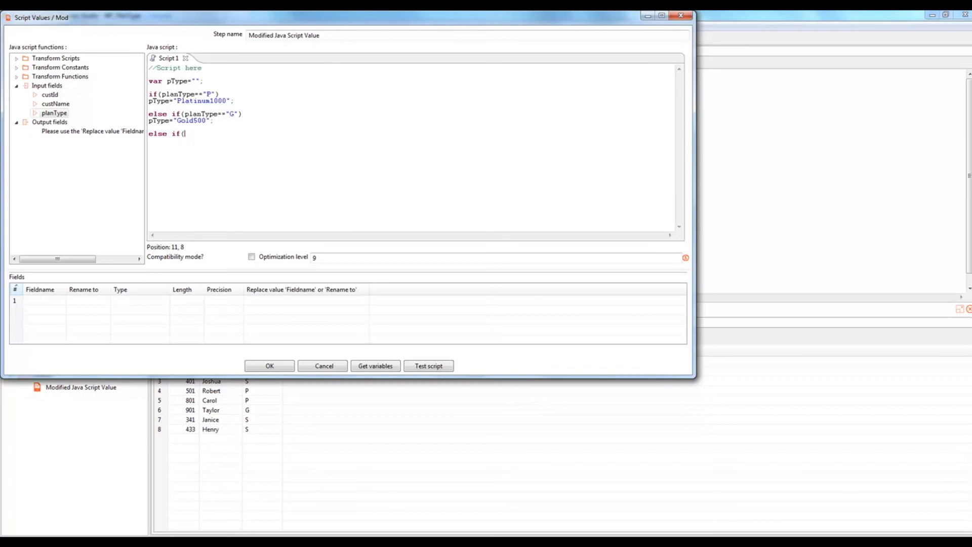
click(56, 113)
double_click(55, 113)
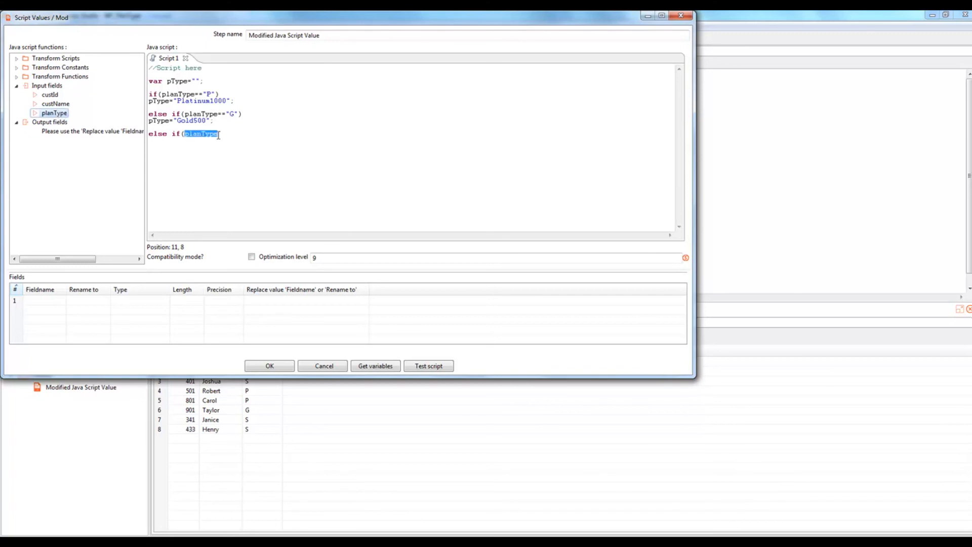
click(242, 138)
text(=)
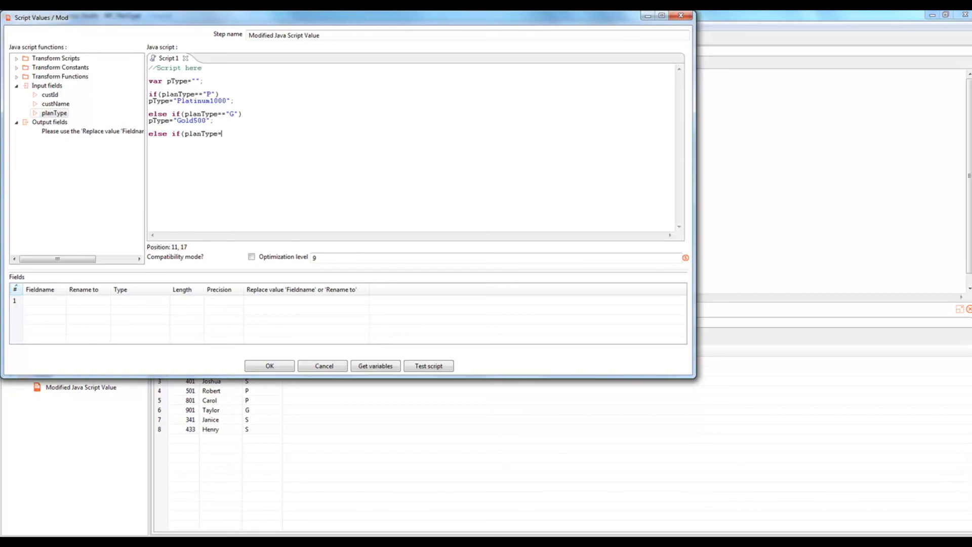
text(="S"))
key(Return)
text(pType="Silver100")
Step: Review the P, G, S codes and plan names in the script, then keep it
double_click(181, 94)
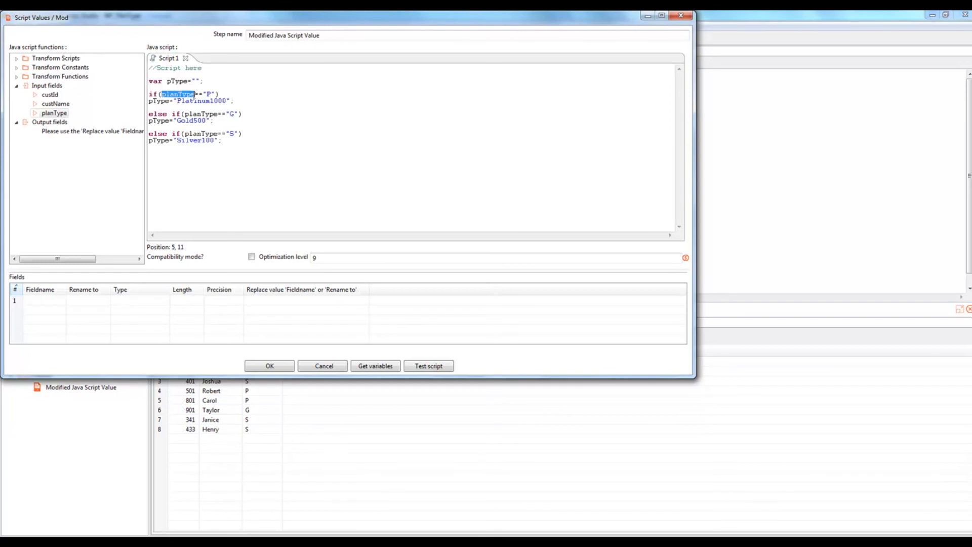
double_click(208, 94)
click(161, 102)
drag(177, 101, 227, 103)
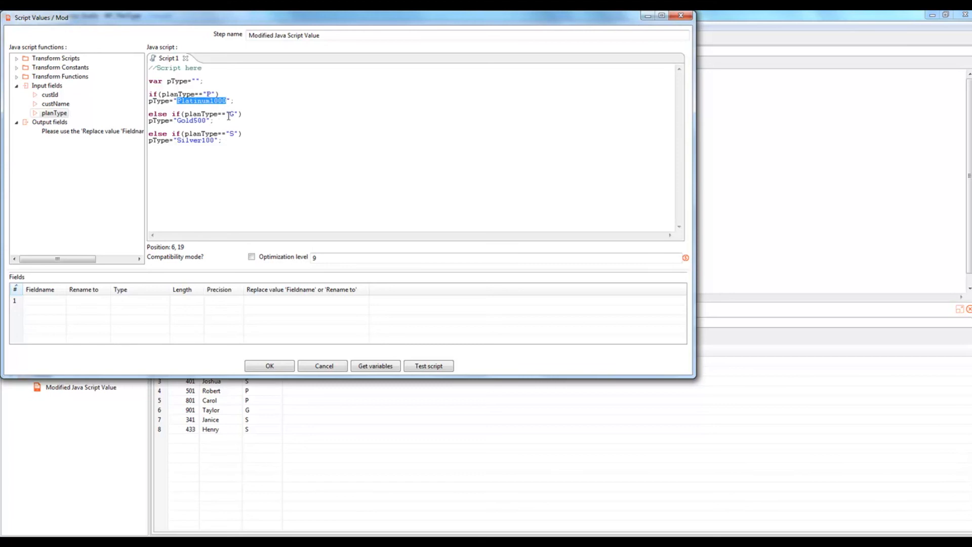
drag(229, 115, 237, 116)
drag(176, 121, 207, 120)
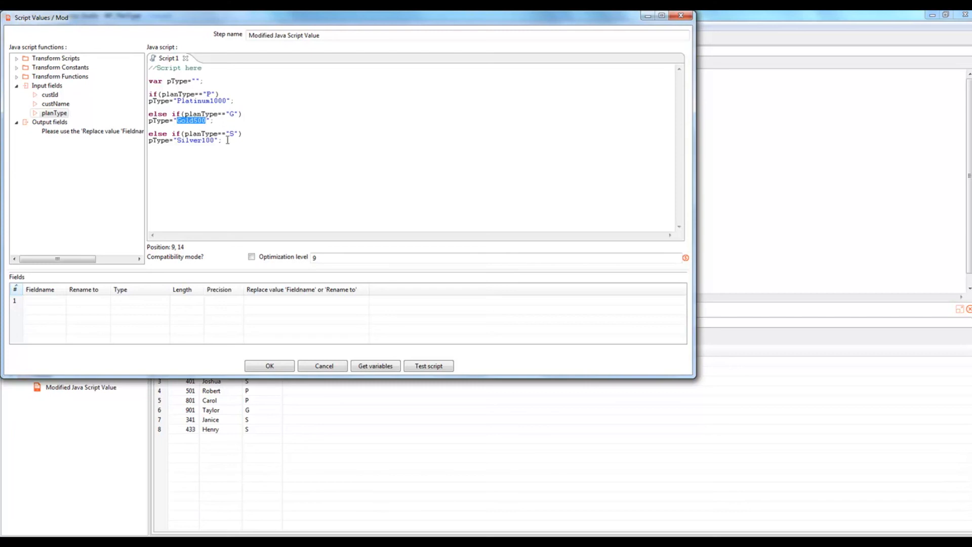
drag(229, 134, 234, 134)
drag(176, 140, 215, 140)
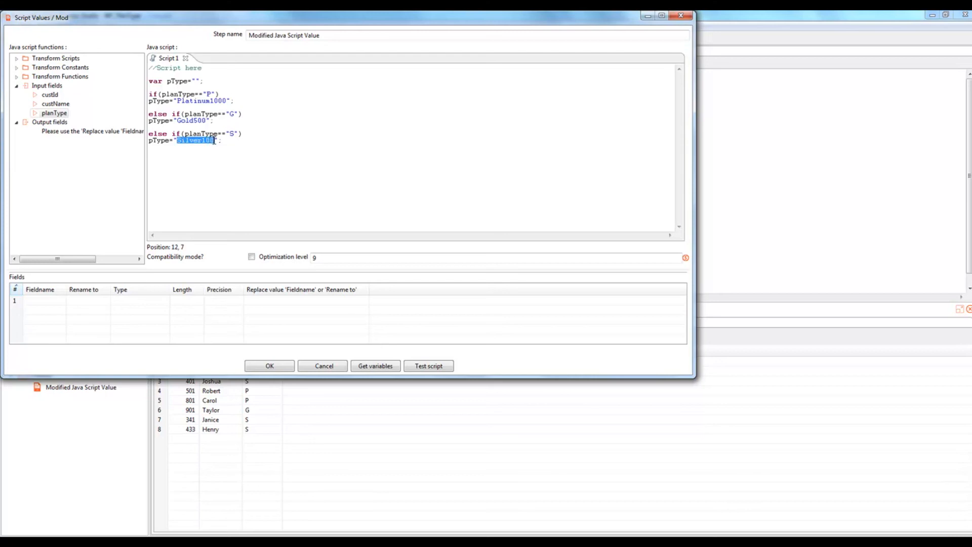
drag(177, 101, 233, 100)
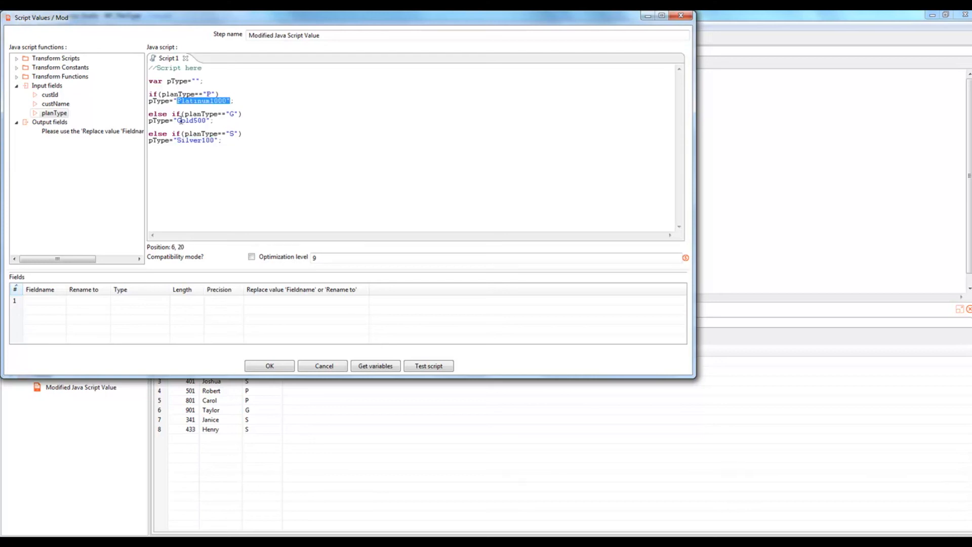
drag(177, 120, 214, 141)
click(269, 366)
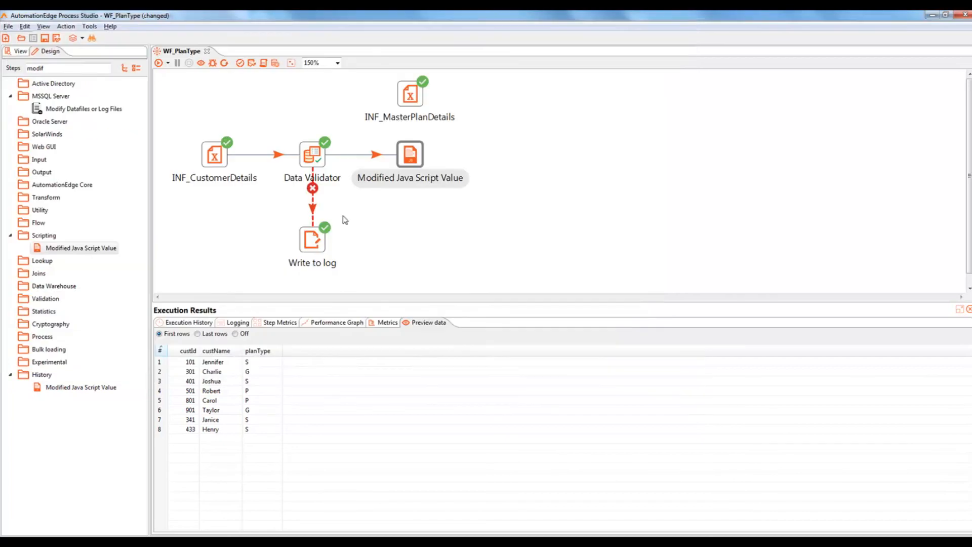
click(411, 96)
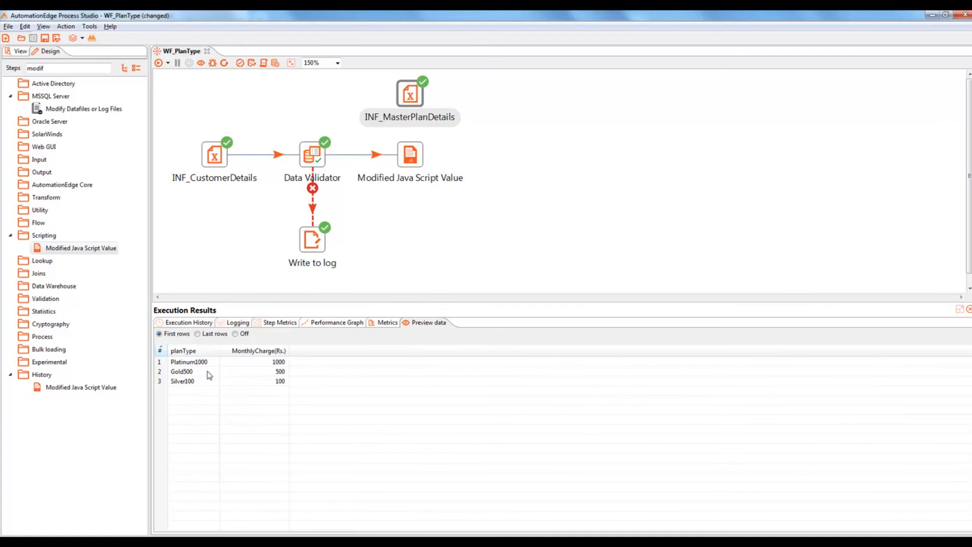
Step: Add pType as a String output field via Get variables and save WF_PlanType
double_click(410, 154)
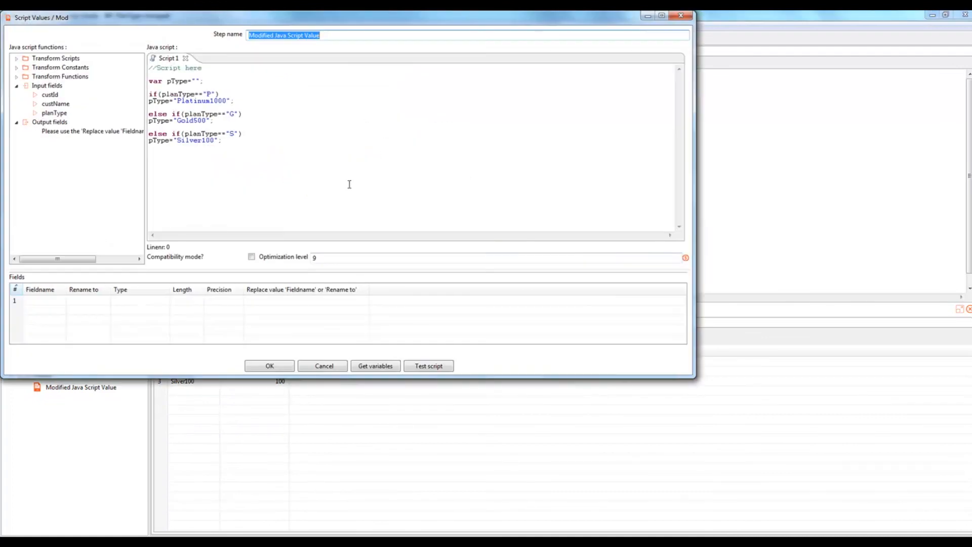
click(377, 368)
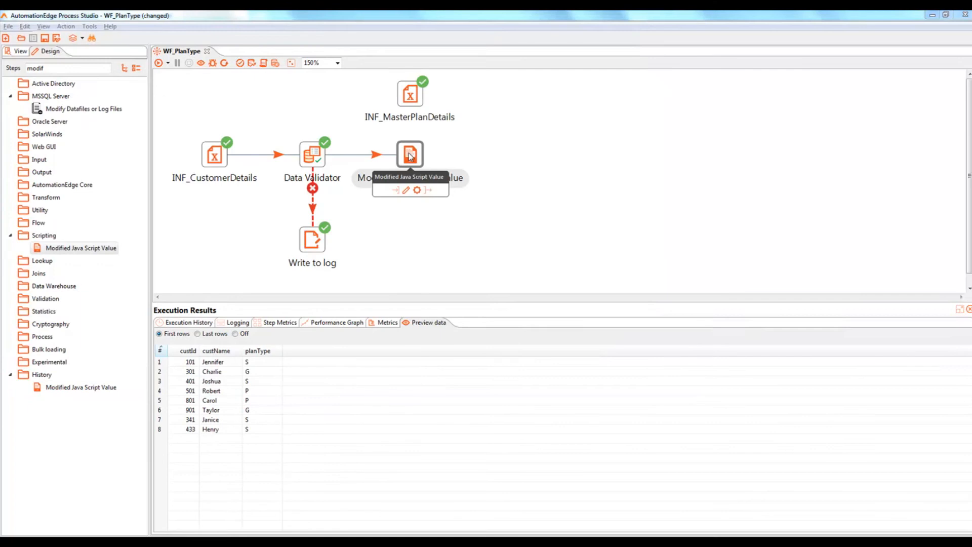
click(45, 37)
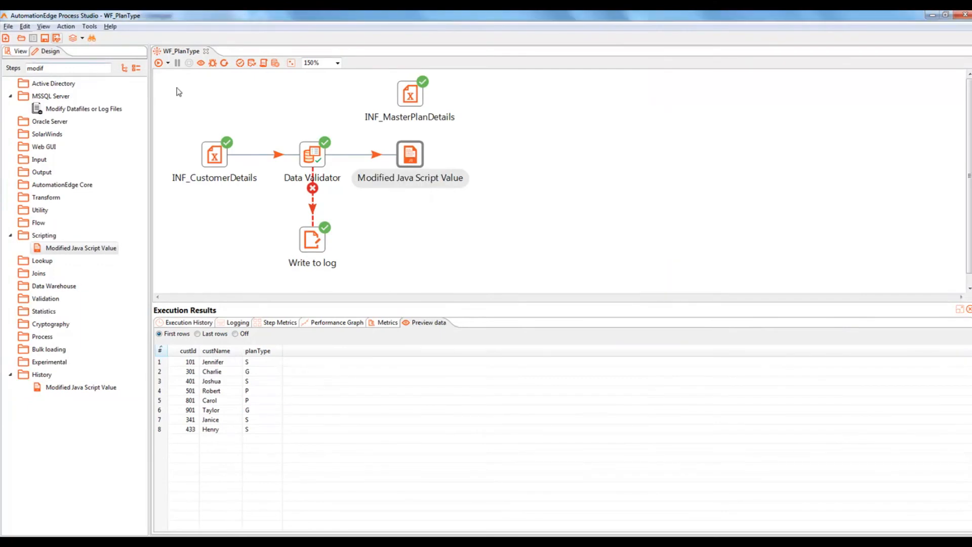
Step: Rerun WF_PlanType and preview the script step's 8 rows, each with a Platinum1000, Gold500 or Silver100 pType
click(159, 65)
click(414, 156)
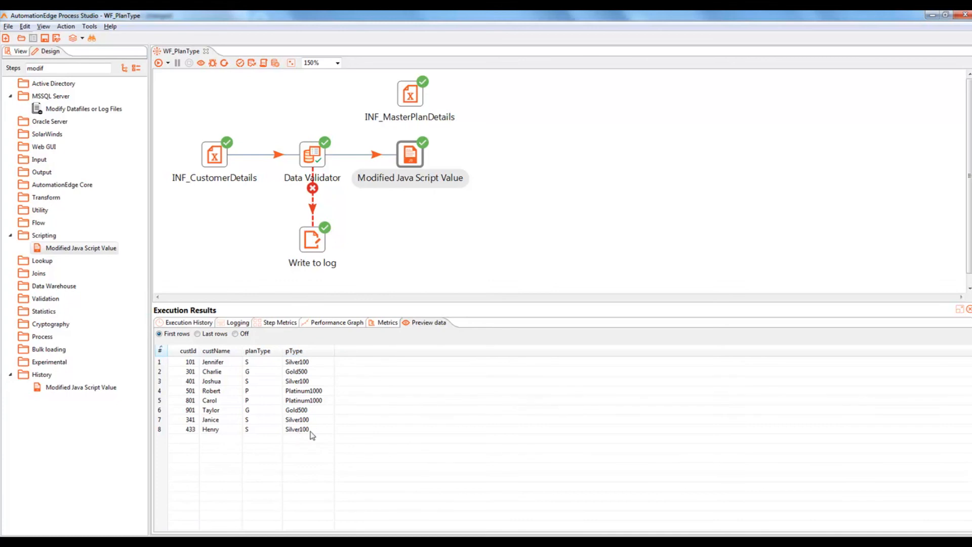
click(418, 91)
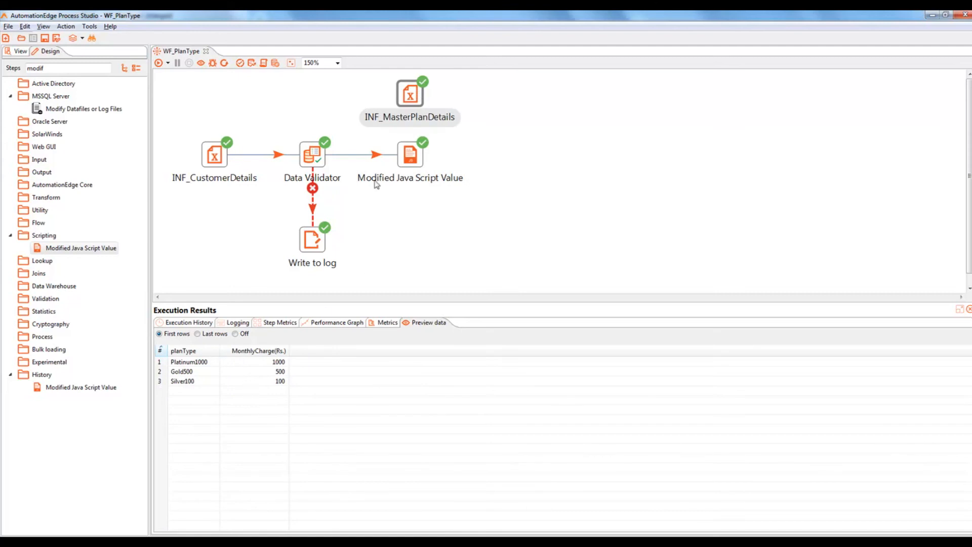
click(410, 161)
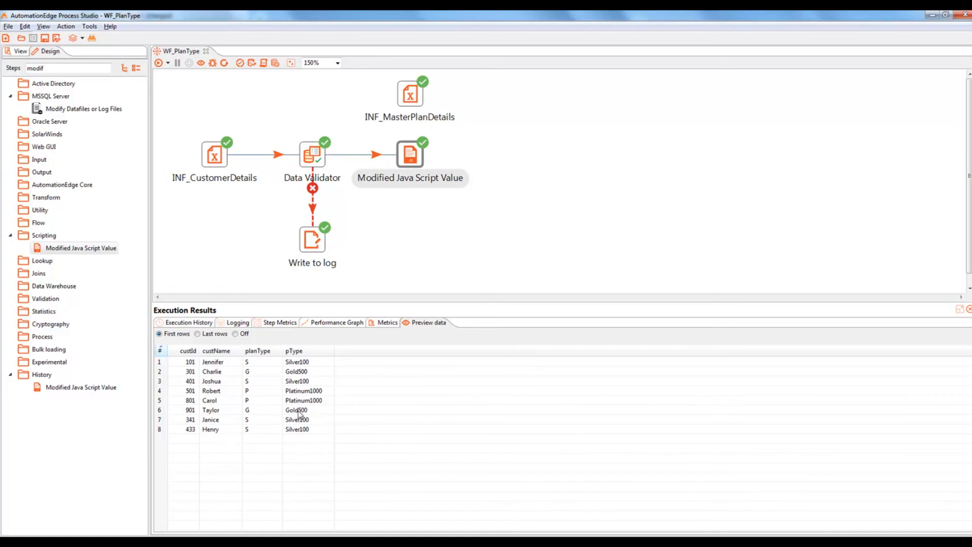
Step: Search the steps for 'stream' and place a Stream lookup step right of the script step
double_click(40, 68)
text(stream)
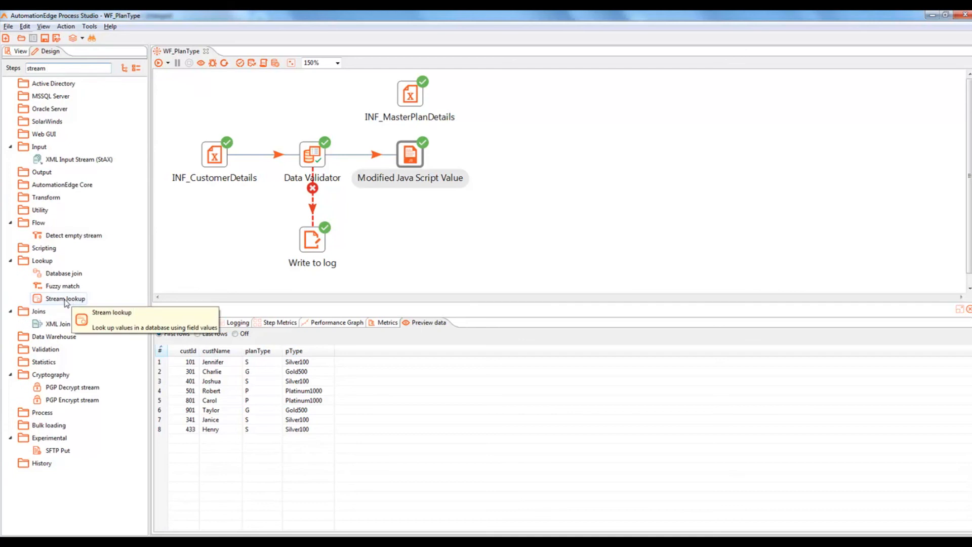
drag(66, 302, 505, 157)
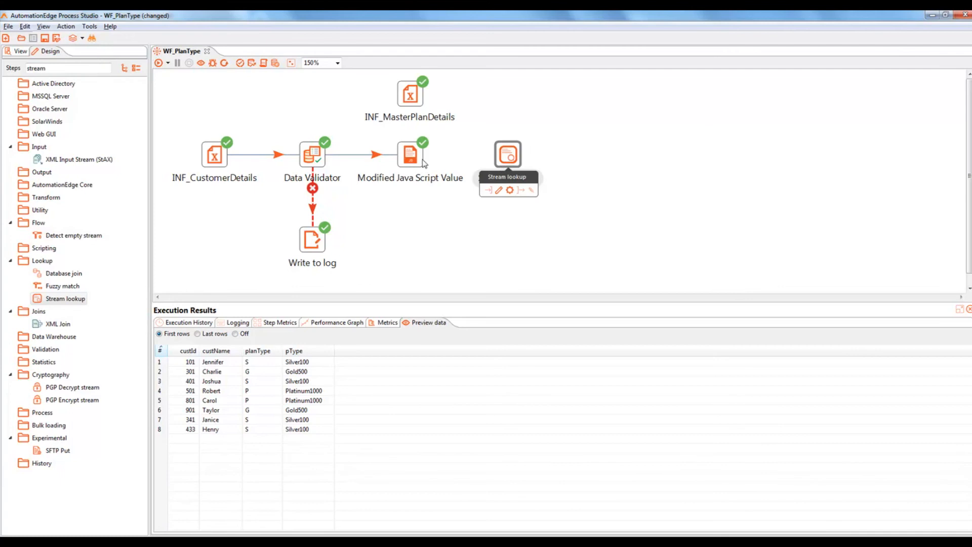
Step: Connect the script step's main output and INF_MasterPlanDetails into Stream lookup
mouse_move(418, 162)
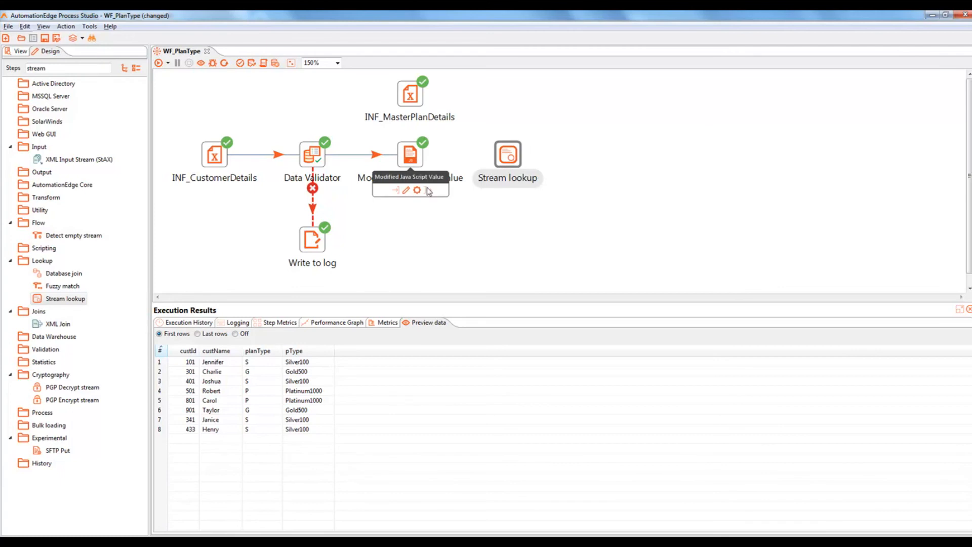
drag(427, 190, 503, 158)
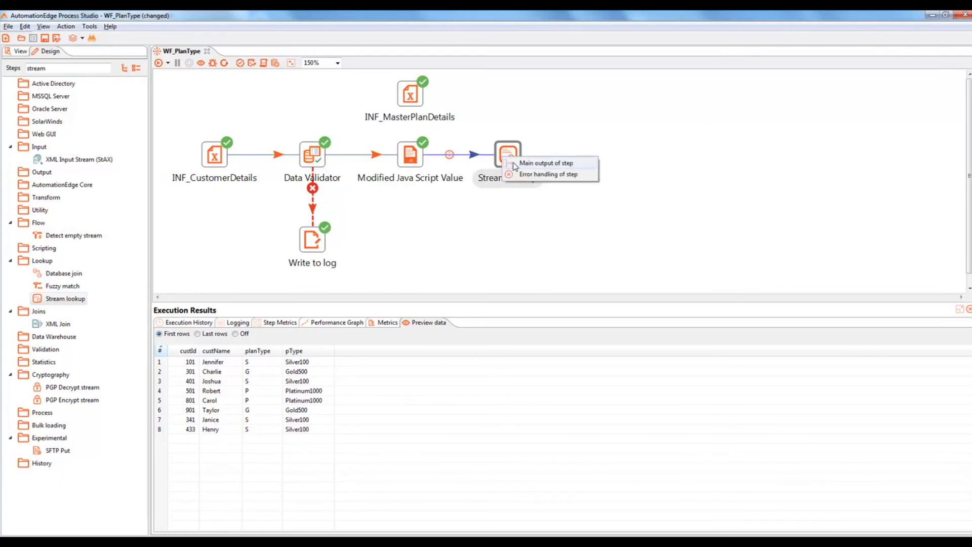
click(514, 162)
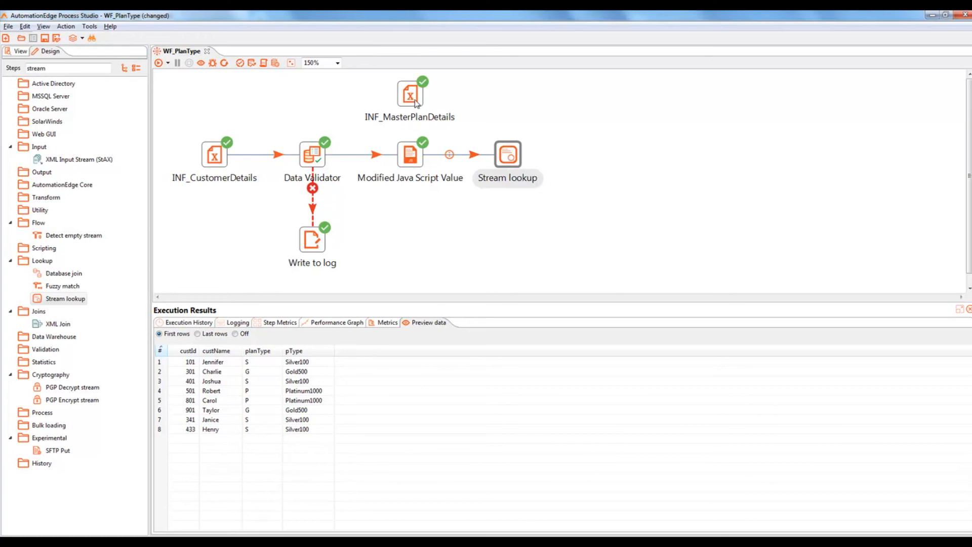
drag(416, 104, 510, 156)
mouse_move(509, 157)
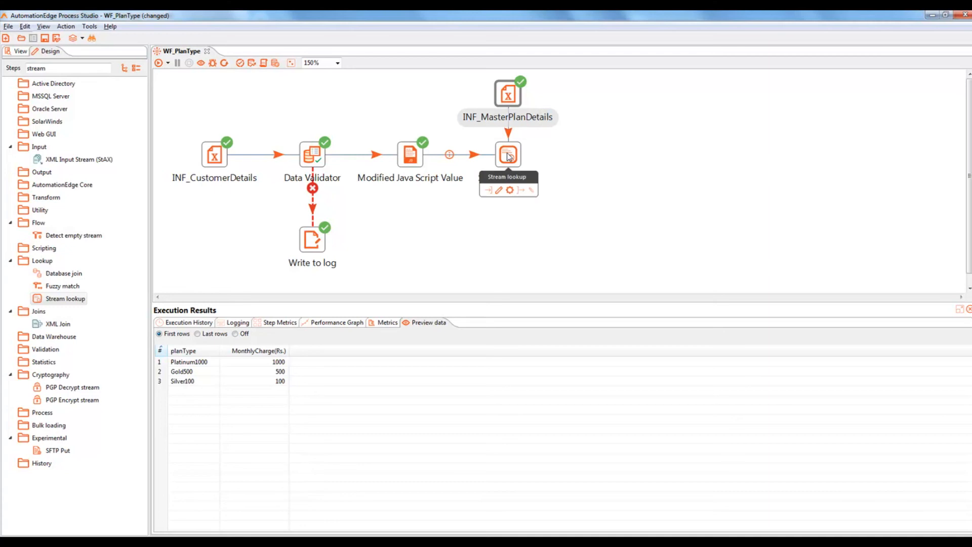
Step: Rename the Modified Java Script Value step to MJS
double_click(410, 159)
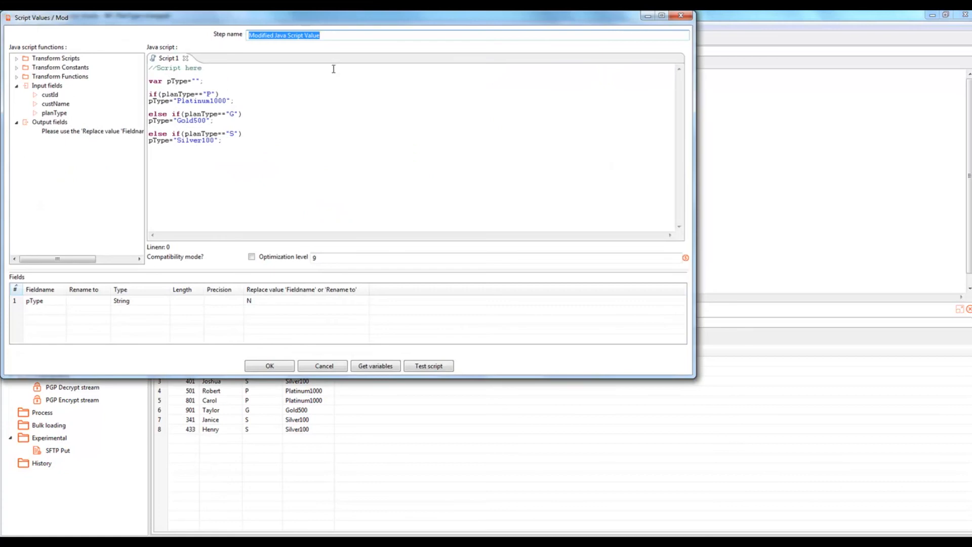
text(MJS)
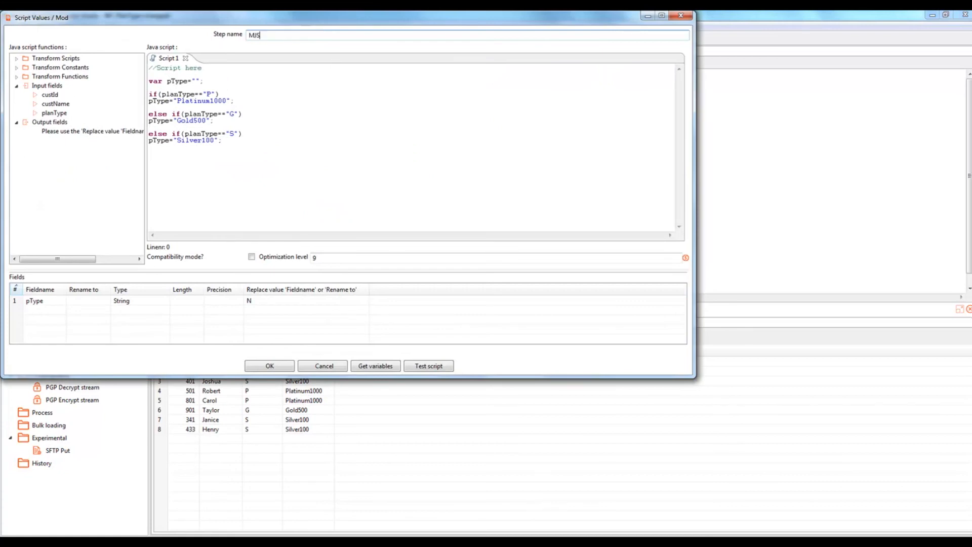
click(282, 365)
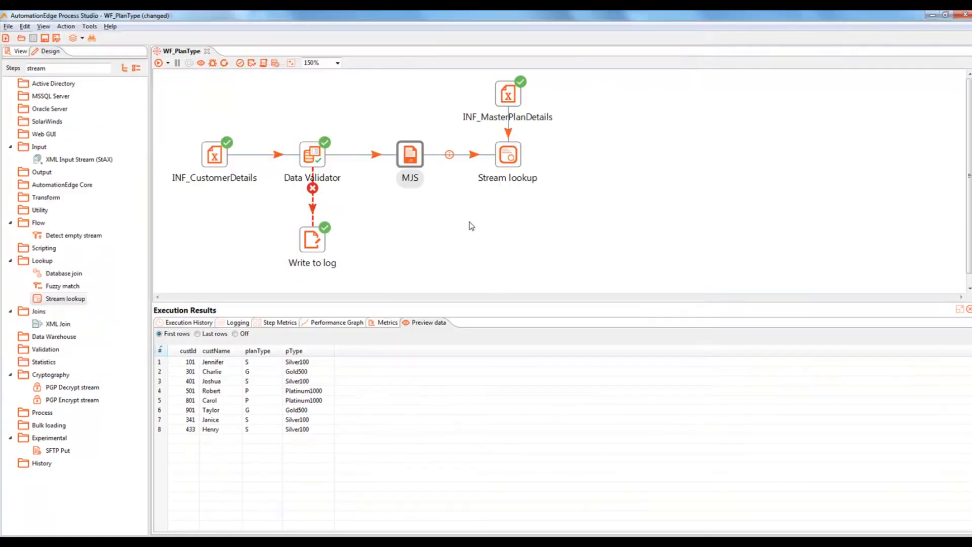
Step: Shift every step leftward so the workflow layout sits closer together
drag(210, 157, 198, 158)
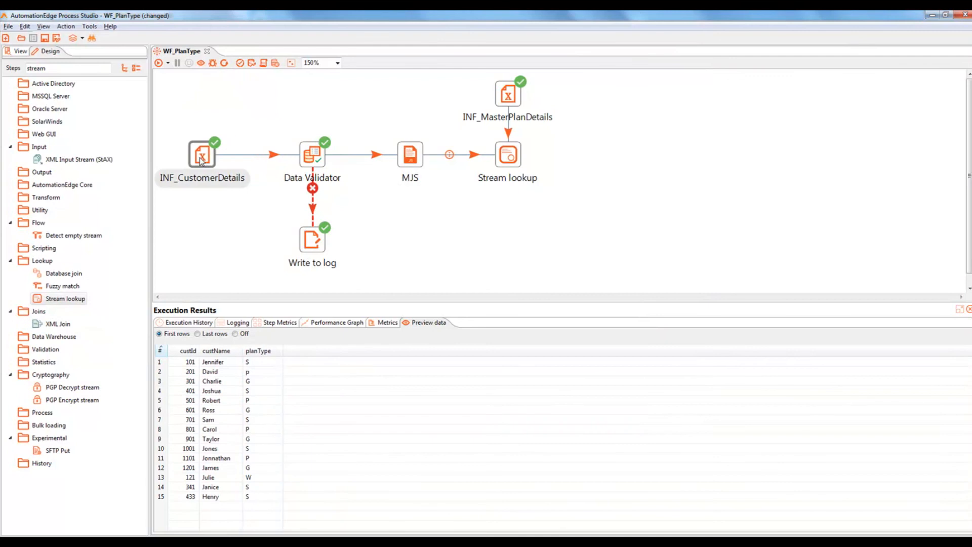
drag(307, 162, 282, 162)
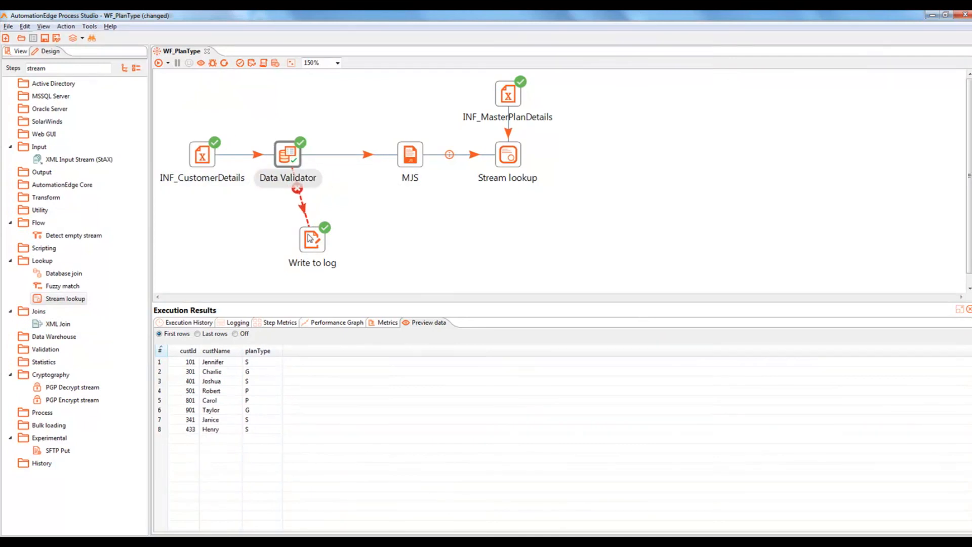
drag(312, 241, 288, 245)
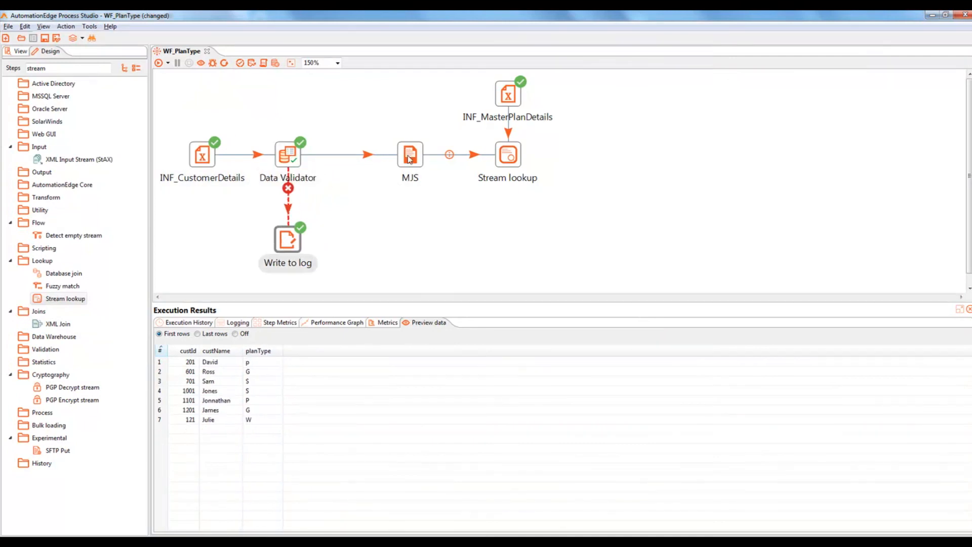
drag(411, 166, 350, 167)
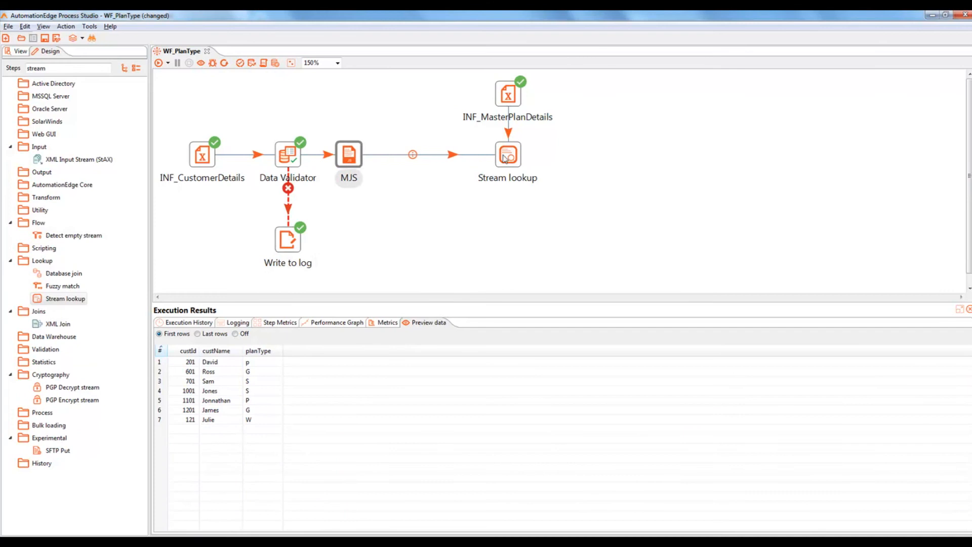
drag(515, 166, 430, 167)
drag(509, 96, 428, 106)
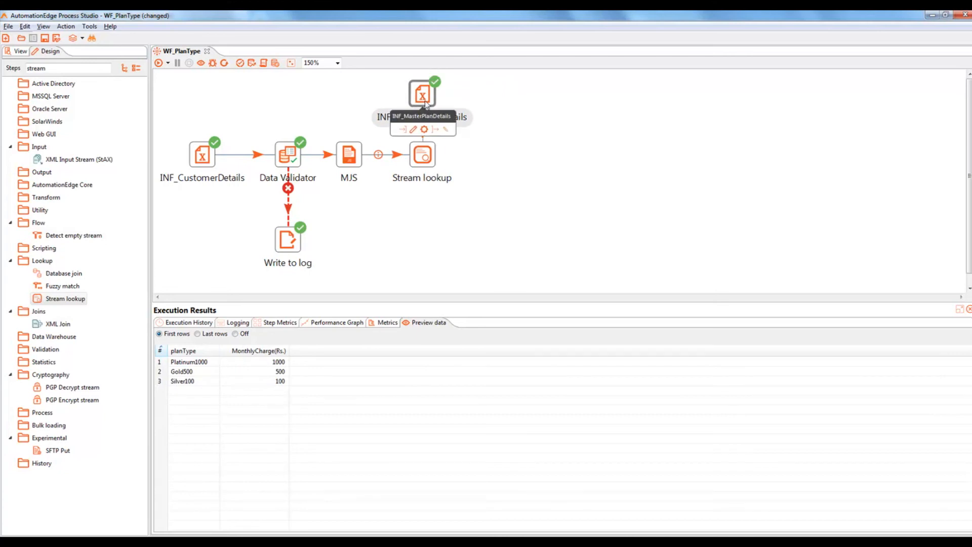
Step: Set Stream lookup's lookup step to INF_MasterPlanDetails and save the workflow
double_click(418, 160)
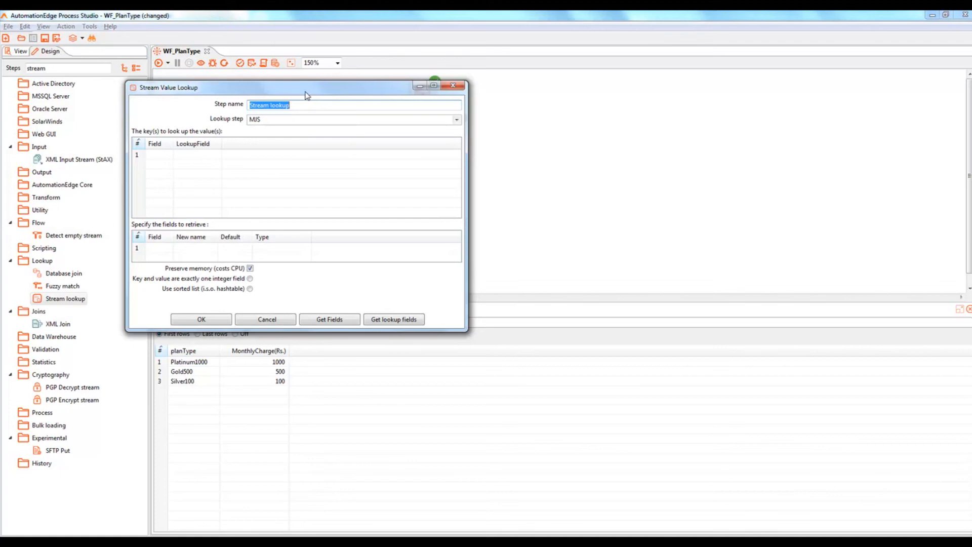
drag(307, 95, 369, 94)
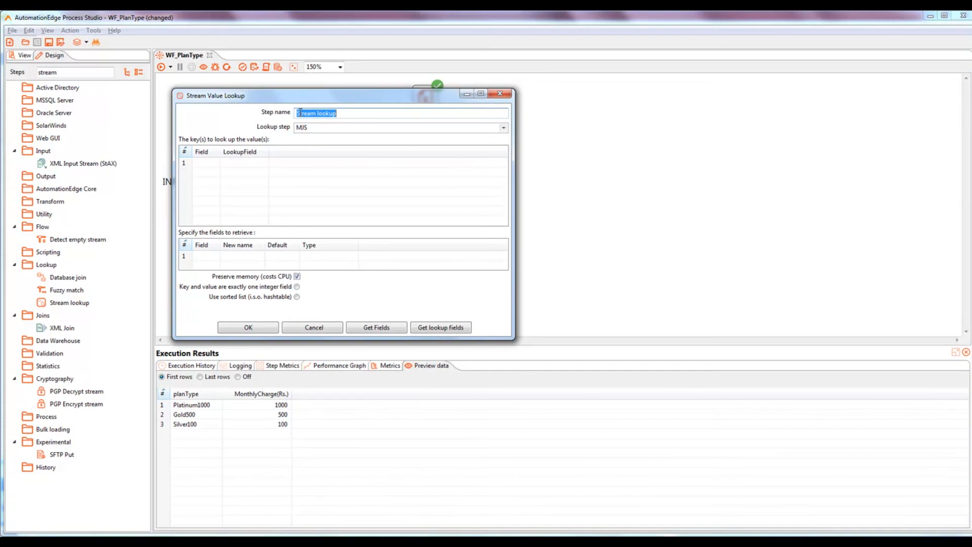
click(504, 128)
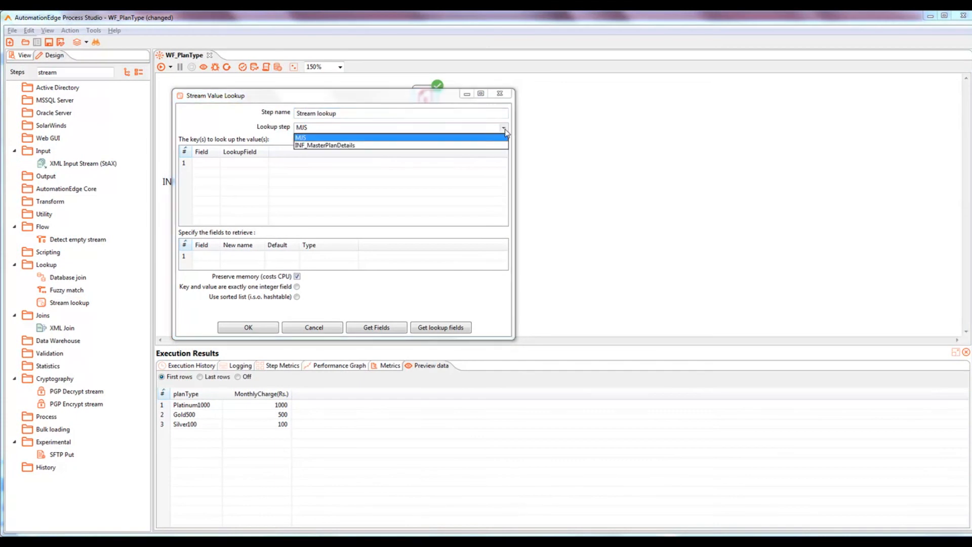
click(344, 145)
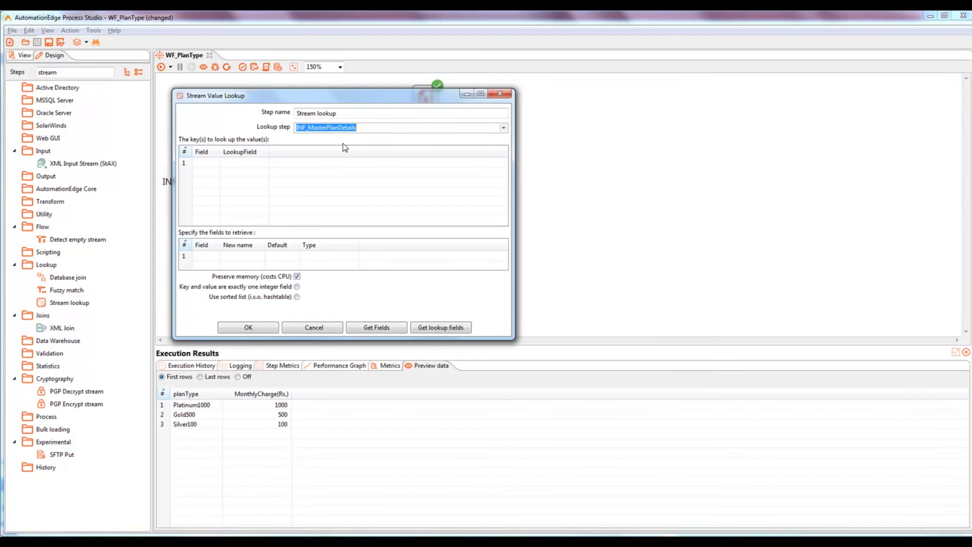
click(249, 328)
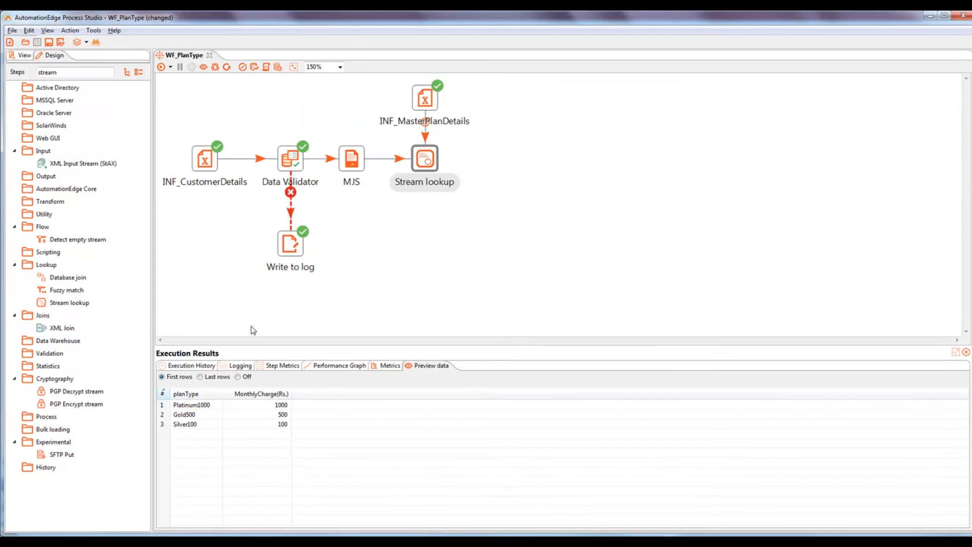
key(ctrl+s)
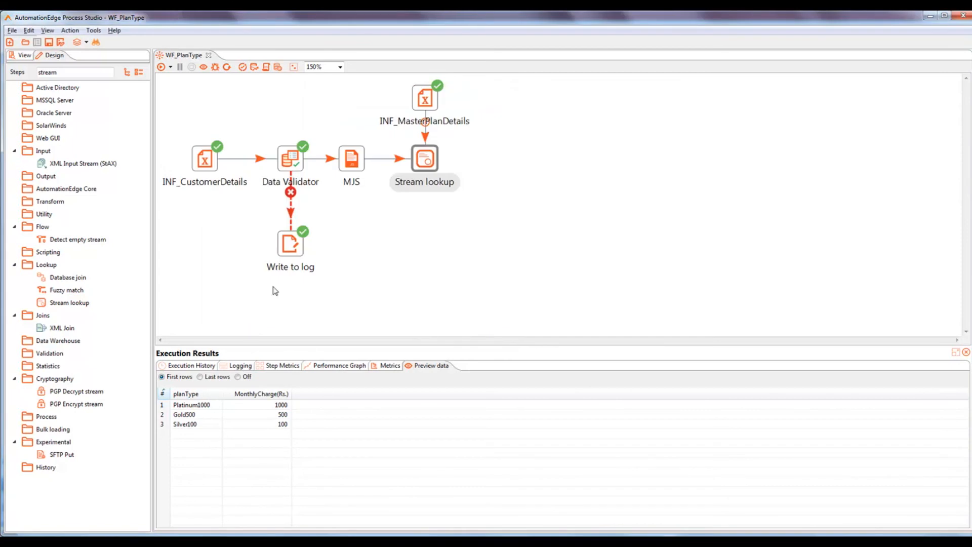
Step: Make Stream lookup's key match the pType field against planType
double_click(424, 161)
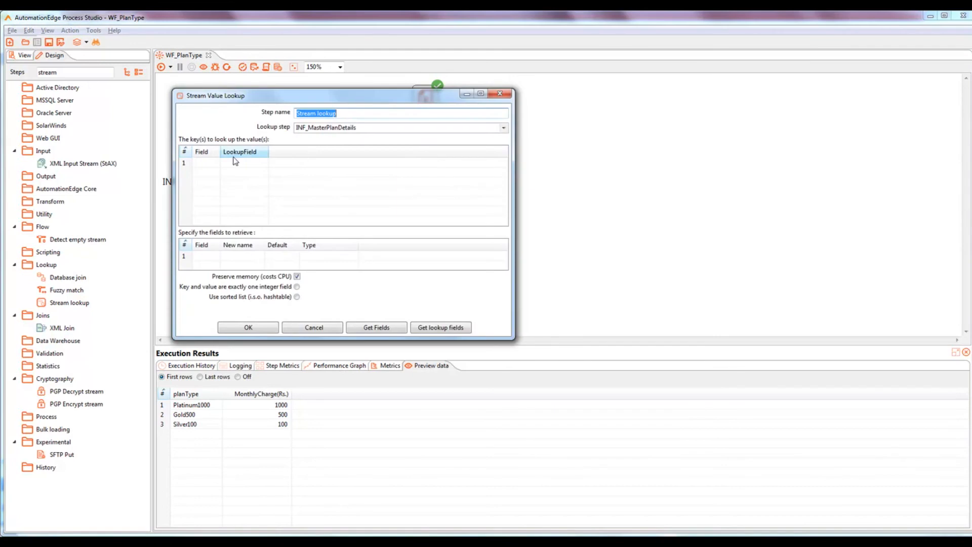
drag(220, 151, 238, 151)
click(213, 162)
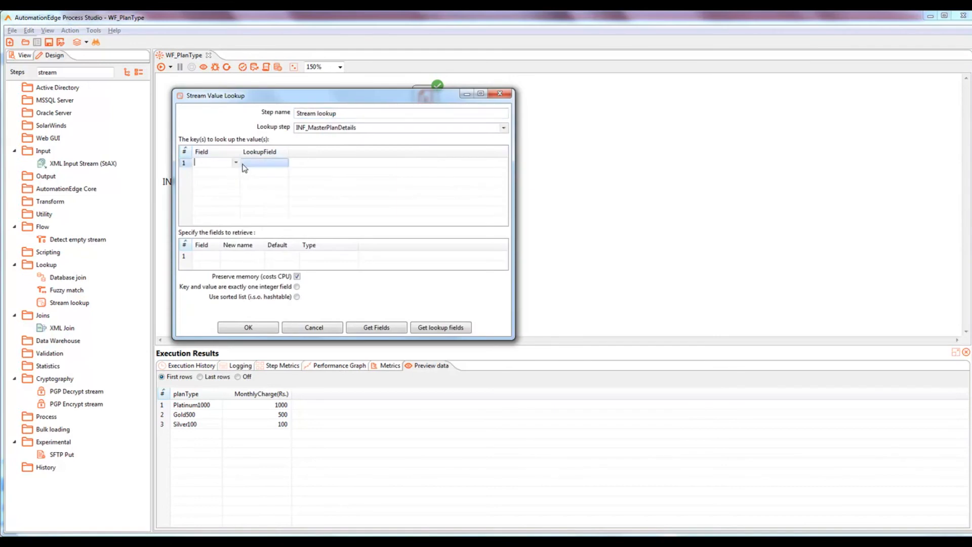
click(236, 162)
click(218, 187)
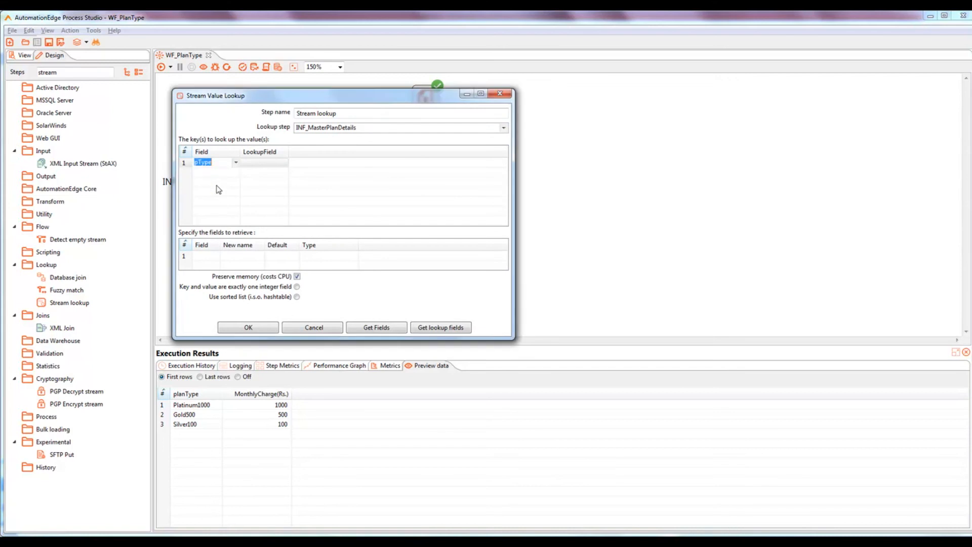
click(265, 163)
click(284, 163)
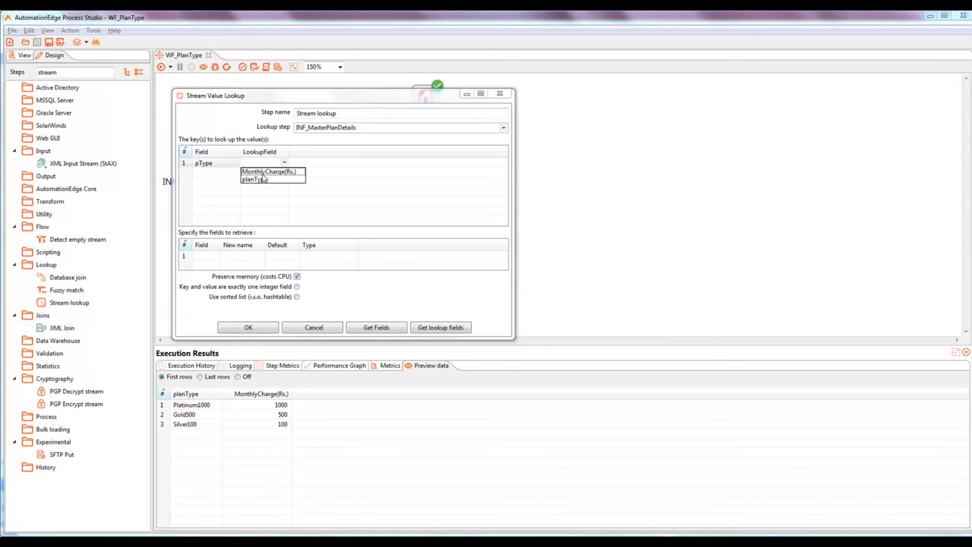
click(263, 180)
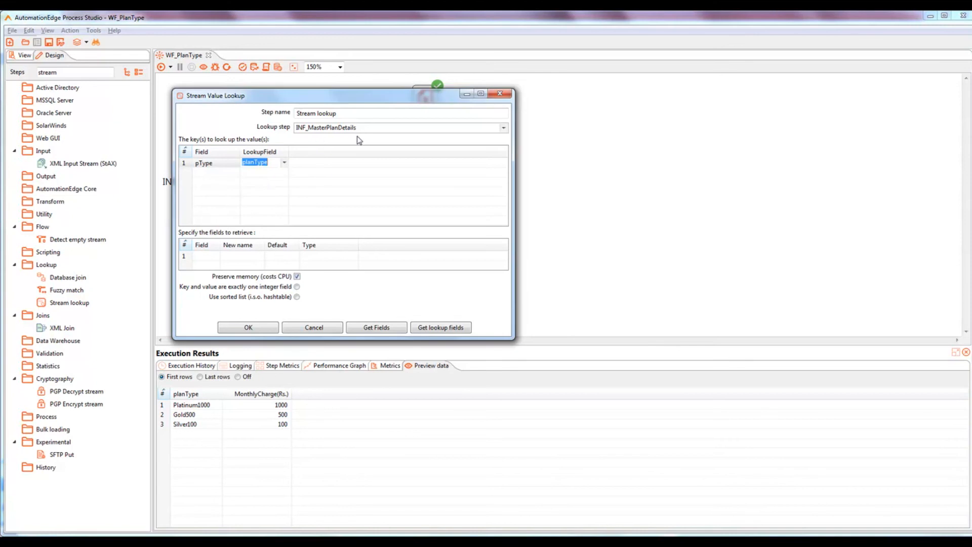
Step: Retrieve MonthlyCharge(Rs.) with type Number and confirm the lookup settings
drag(221, 245, 291, 245)
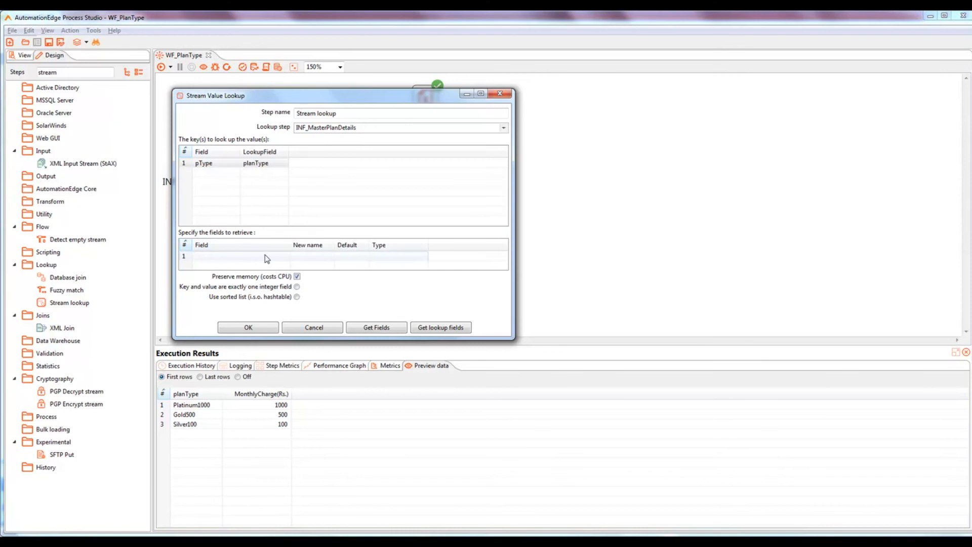
click(266, 258)
click(287, 256)
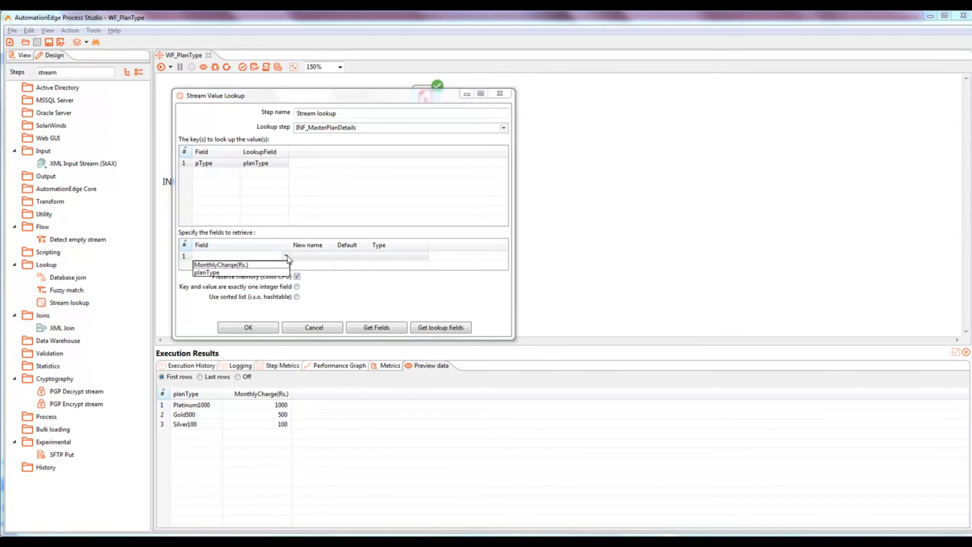
click(248, 265)
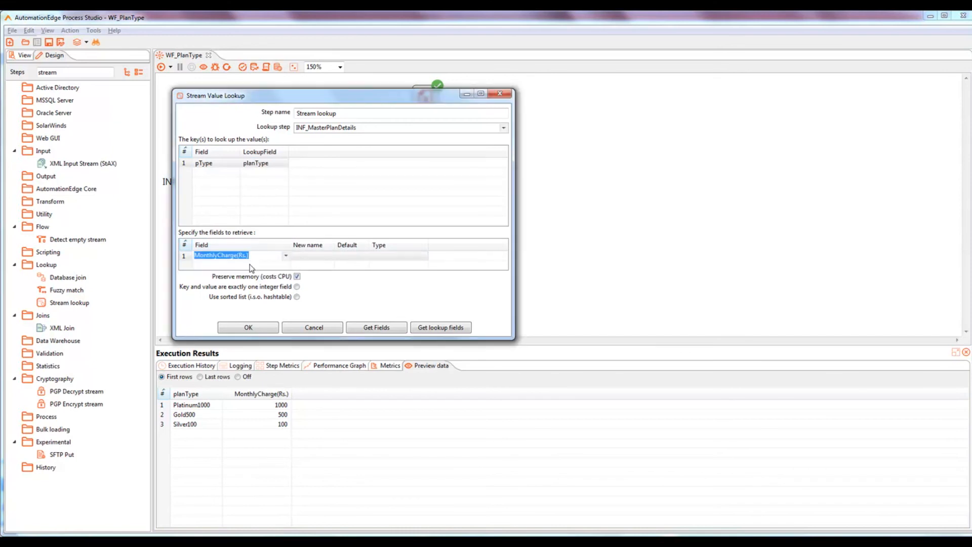
click(382, 256)
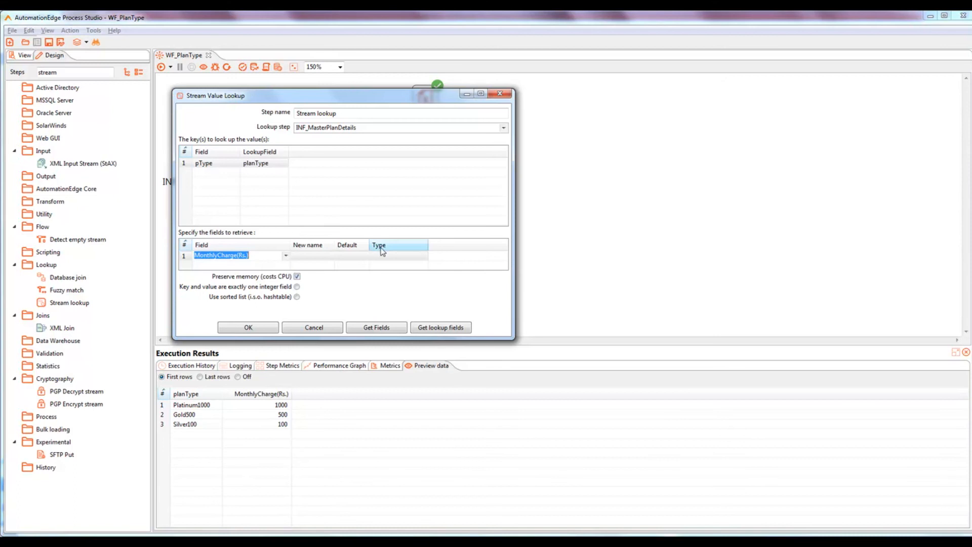
click(424, 256)
click(396, 270)
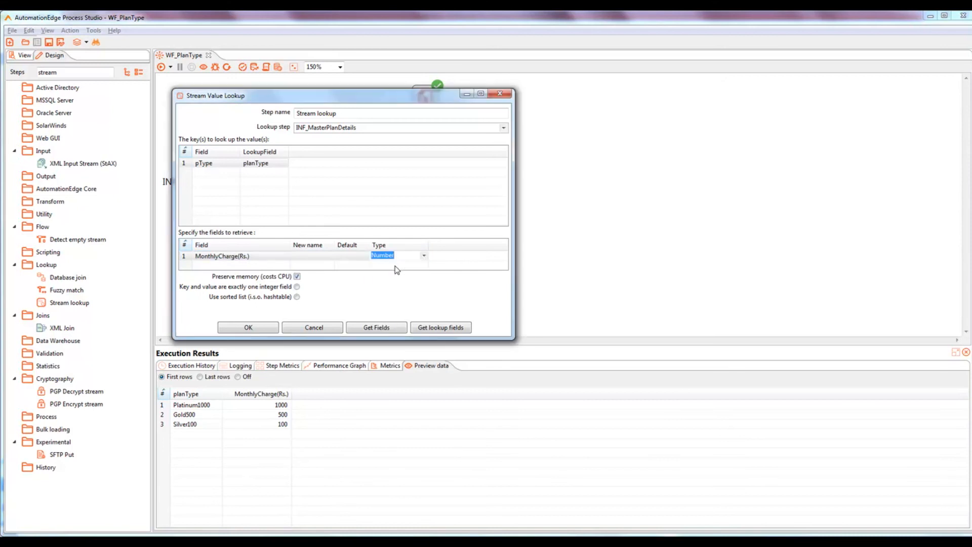
click(259, 329)
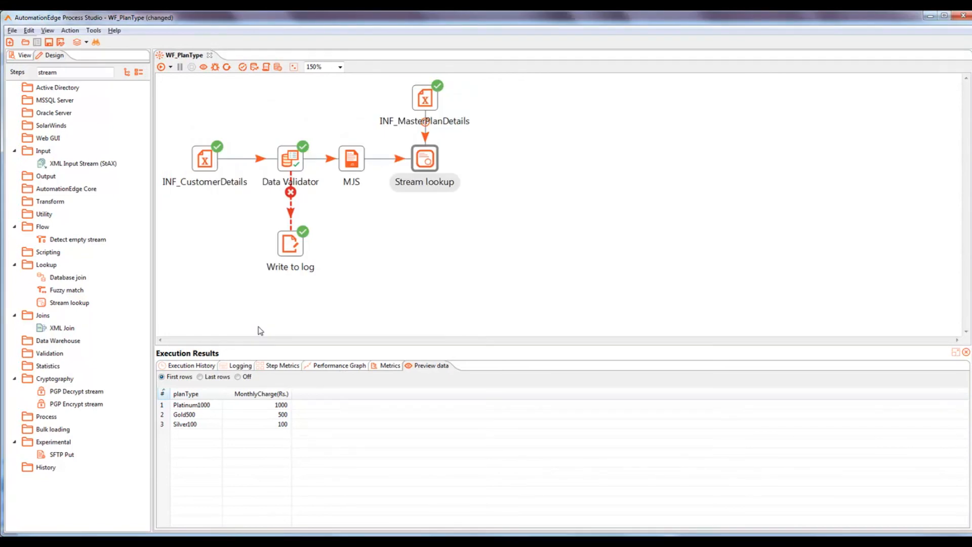
Step: Save and rerun, then preview Stream lookup's 8 rows with MonthlyCharge(Rs.) of 100, 500 or 1000
key(ctrl+s)
click(161, 67)
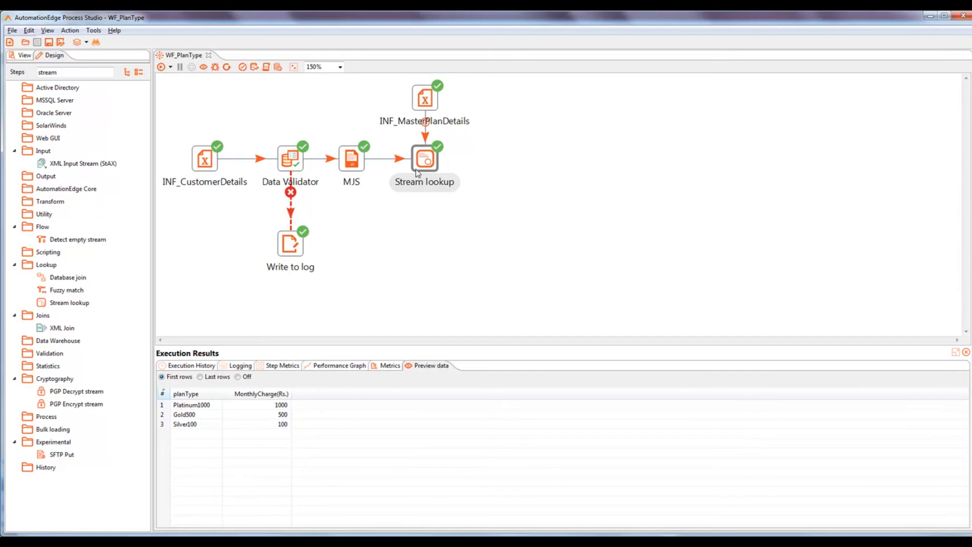
click(430, 162)
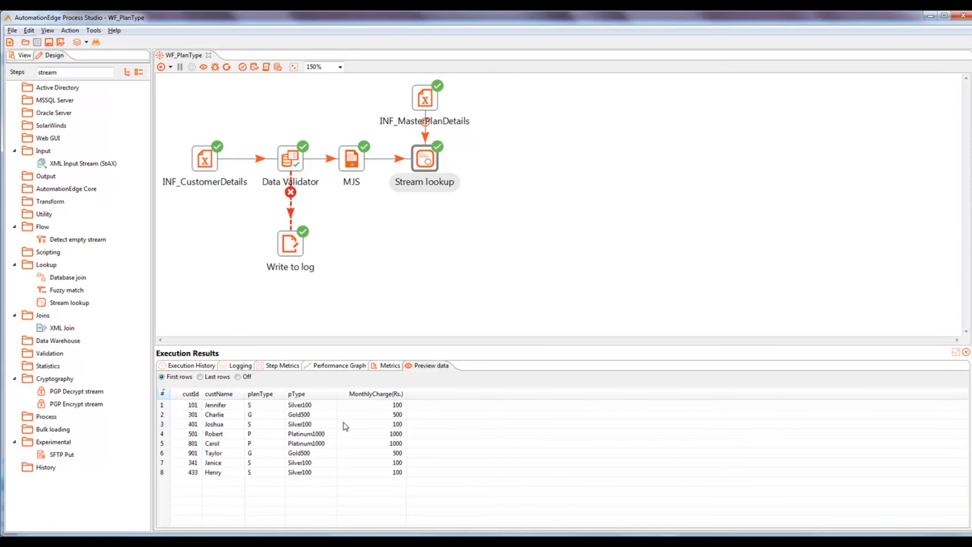
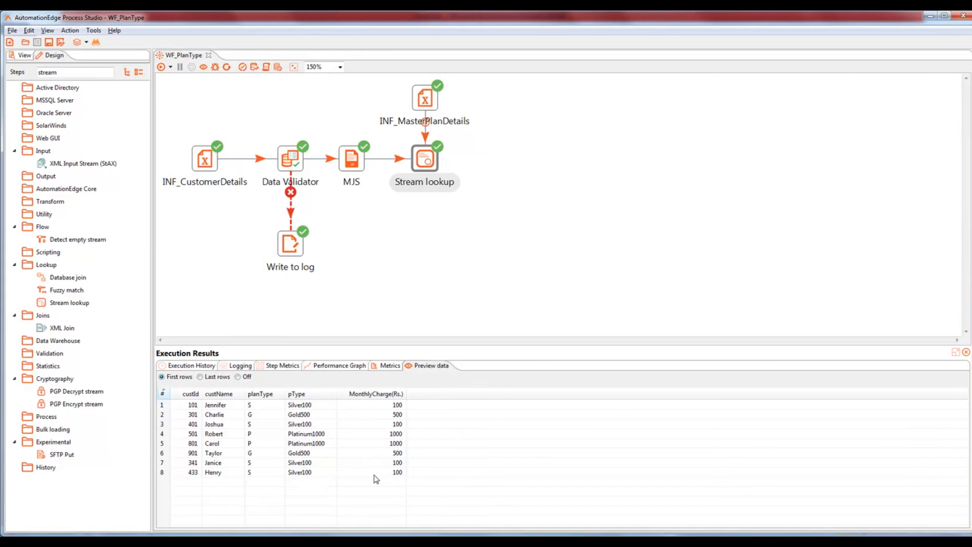
Step: Switch from Process Studio to the CaseStudy requirements document in Word
key(alt+Tab)
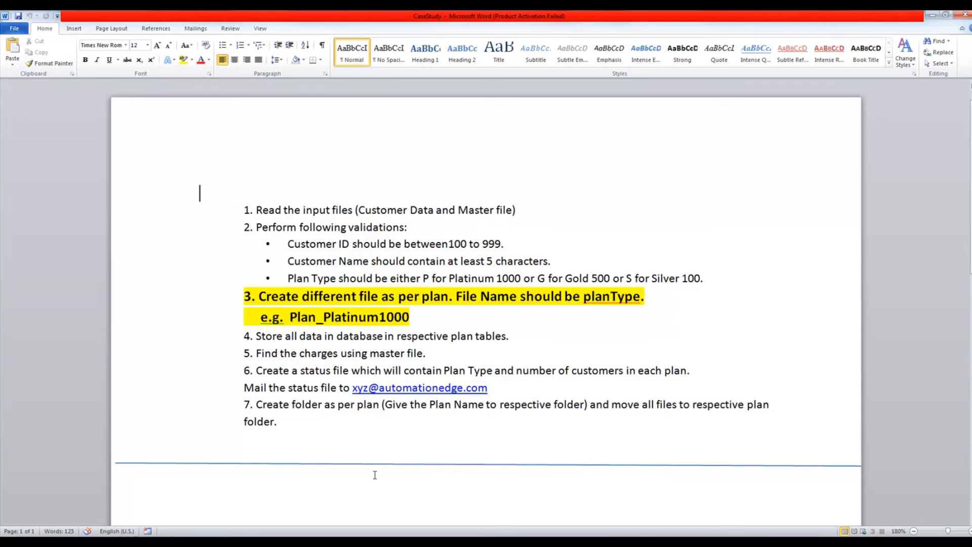
Step: Return to the WF_PlanType workflow with its eight rows of plan types and monthly charges
key(alt+Tab)
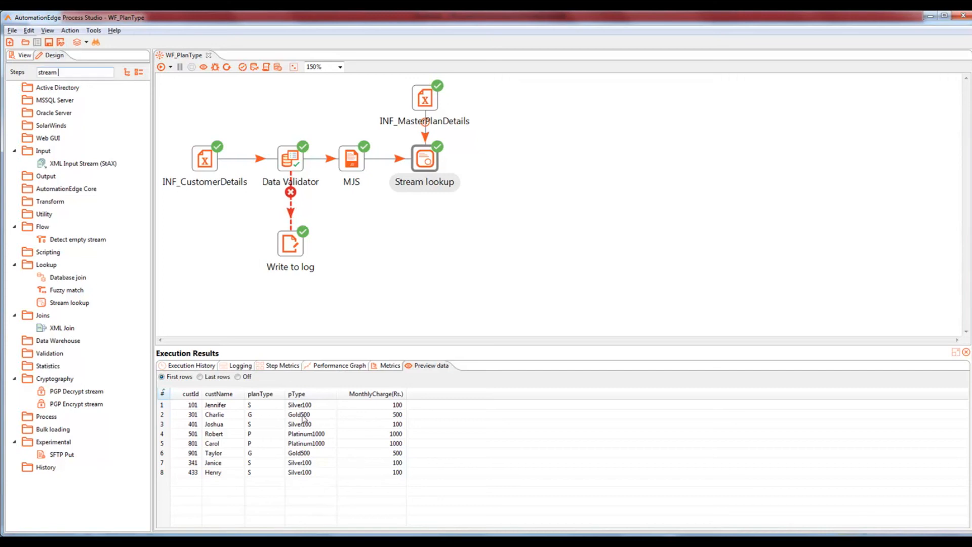
Step: Place a Filter rows step right of Stream lookup and connect Stream lookup to it
drag(61, 73, 15, 75)
text(filter)
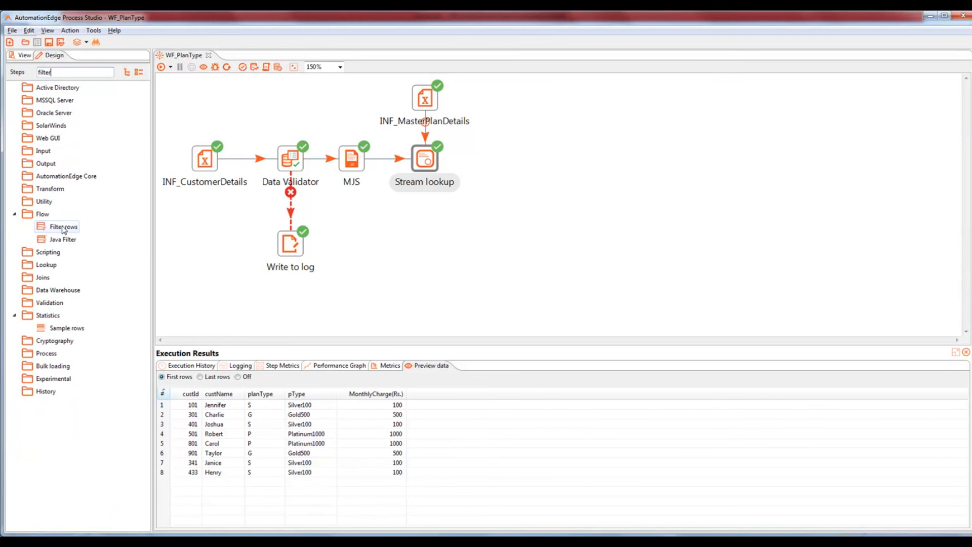
drag(61, 226, 498, 160)
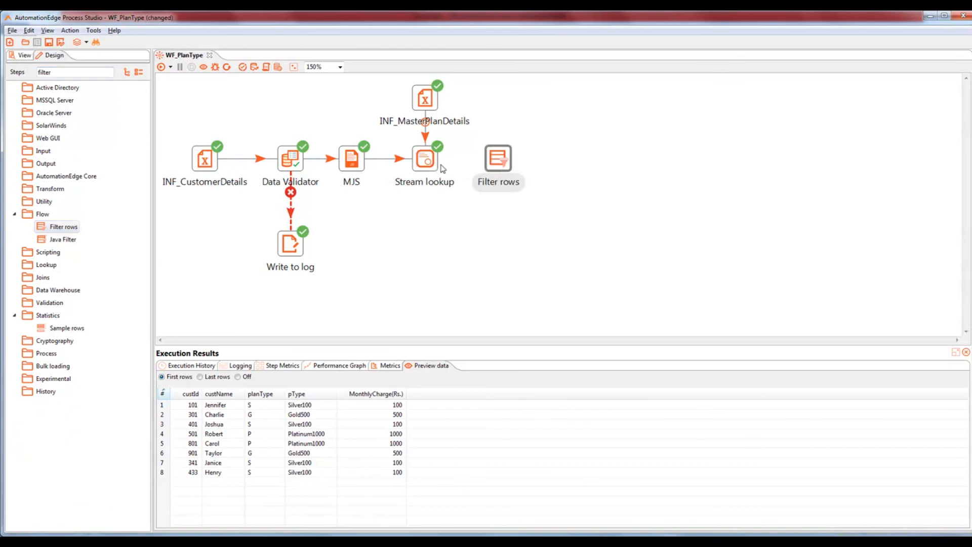
mouse_move(434, 165)
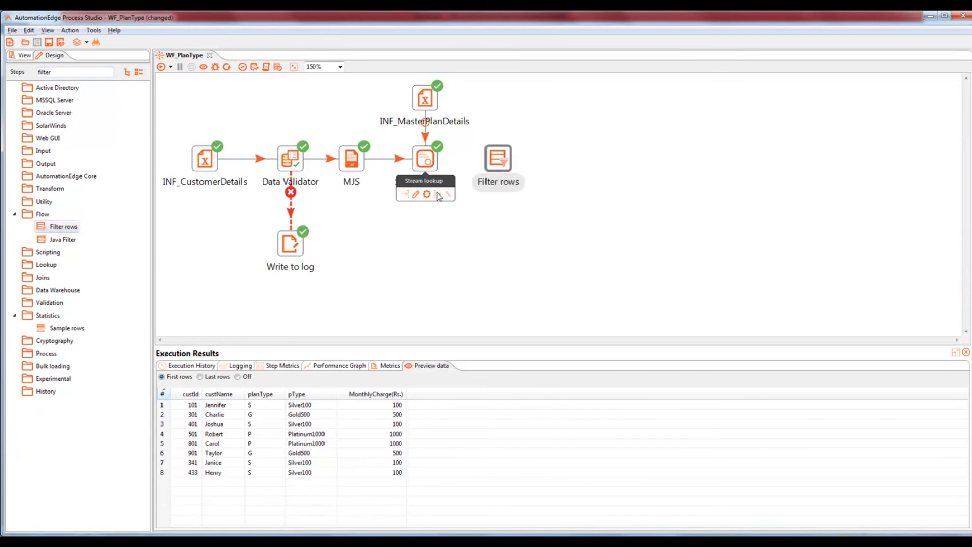
drag(449, 190, 505, 161)
Step: Give Filter rows the condition planType = S, with S as a String value
mouse_move(505, 161)
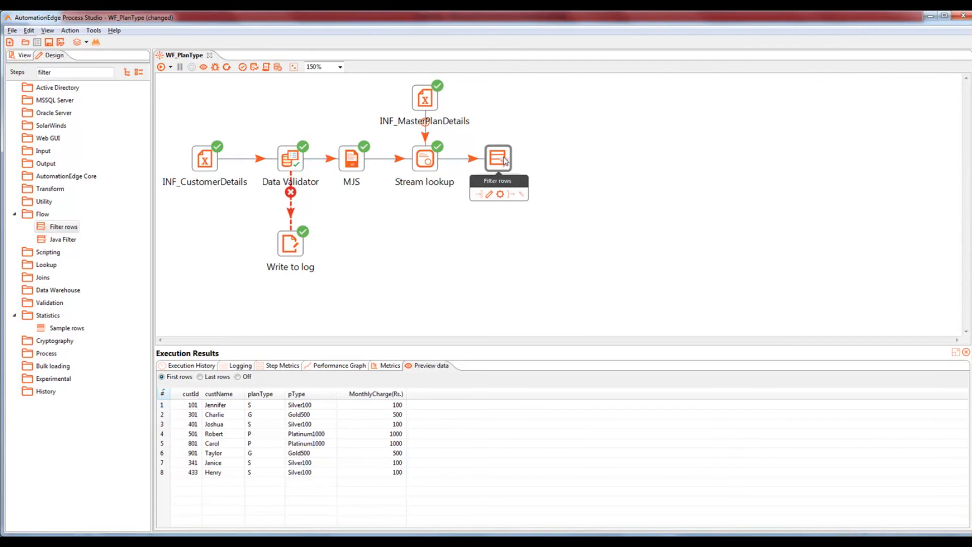
double_click(504, 160)
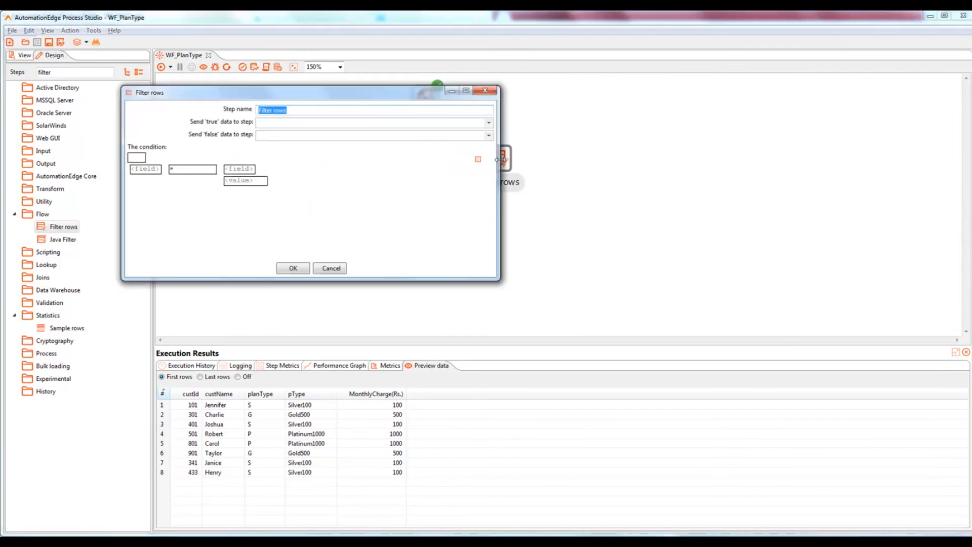
click(155, 171)
click(324, 200)
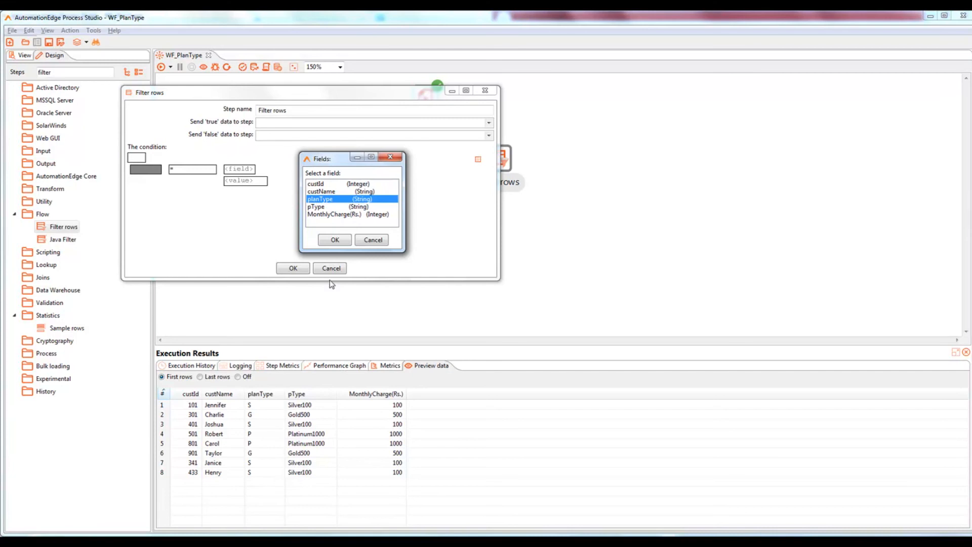
click(334, 239)
click(239, 172)
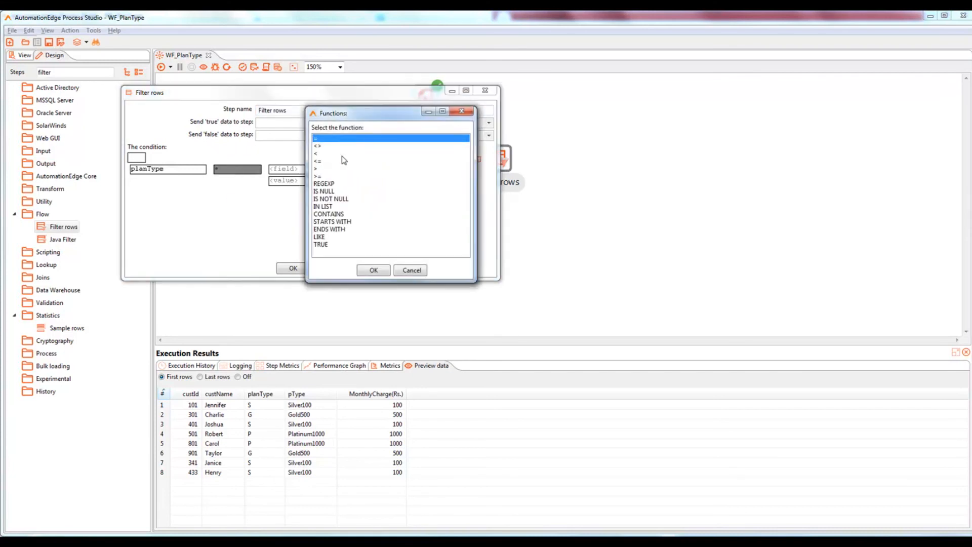
click(374, 270)
click(306, 182)
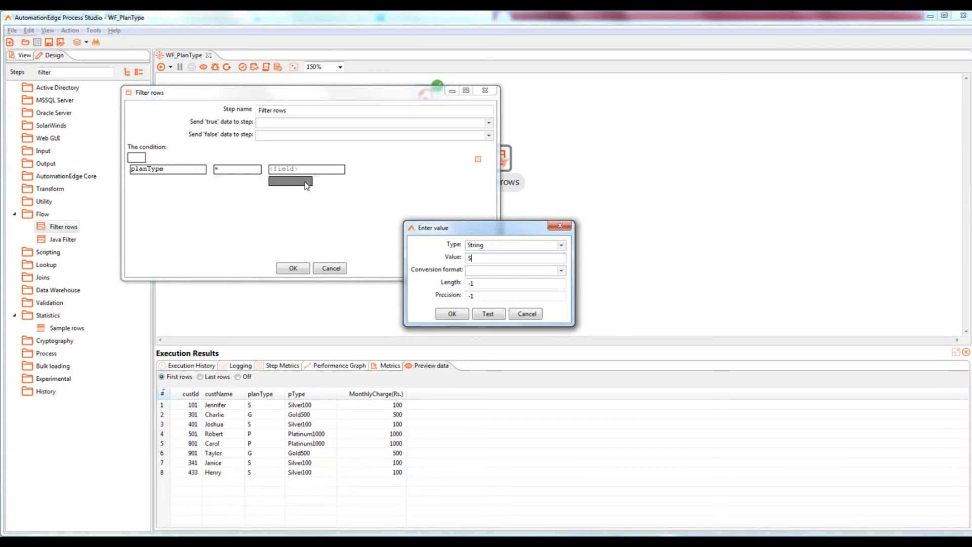
click(440, 315)
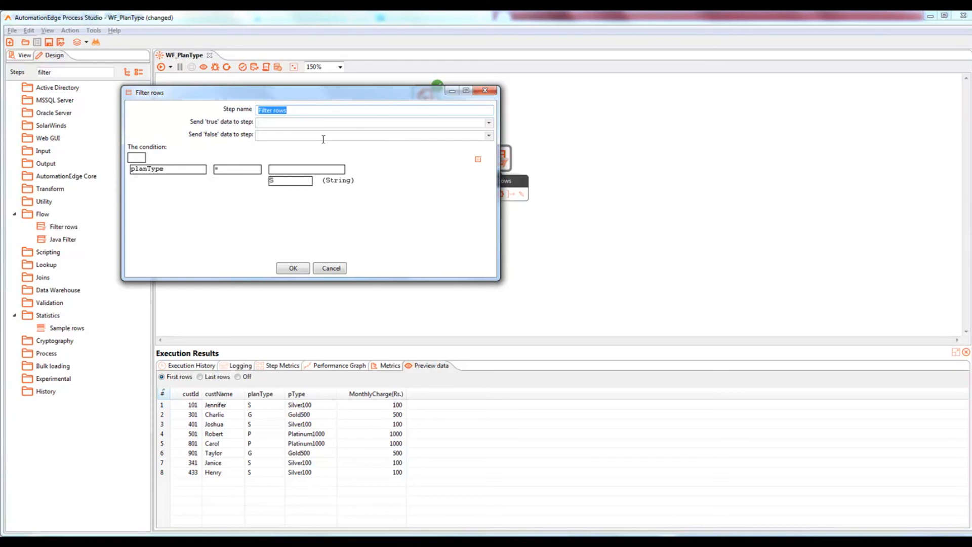
click(295, 271)
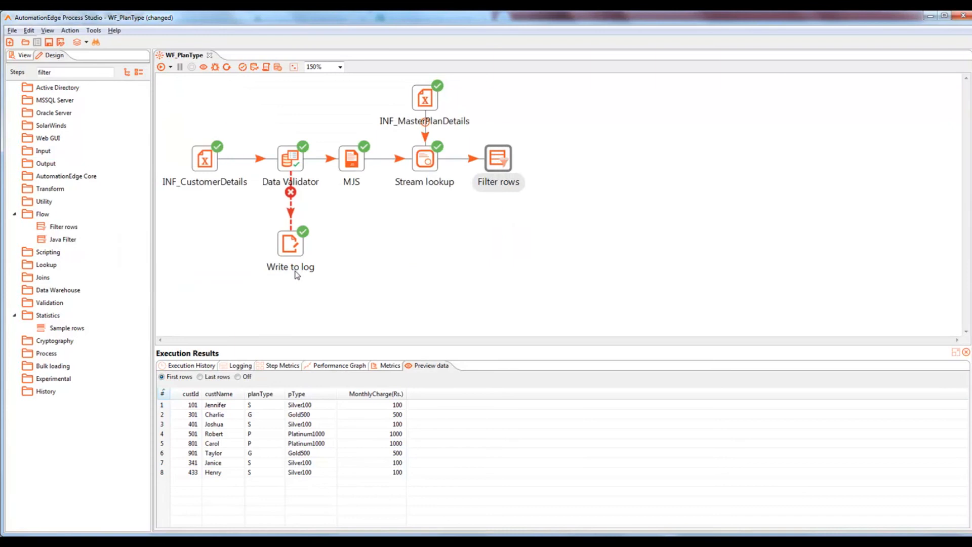
Step: Add a Microsoft Excel Output step above Filter rows and a second Filter rows to its right
double_click(64, 72)
text(excel)
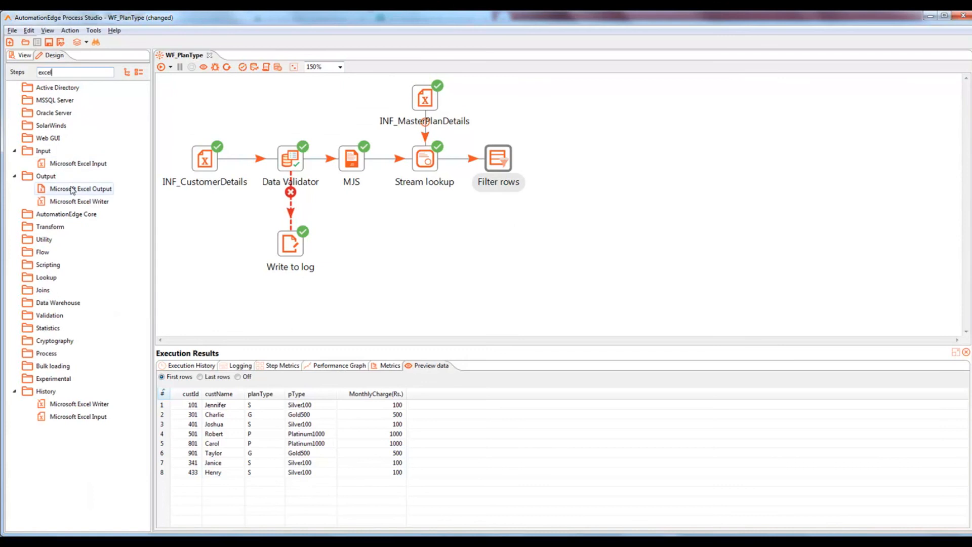
drag(71, 188, 512, 108)
drag(501, 101, 498, 99)
drag(55, 71, 10, 69)
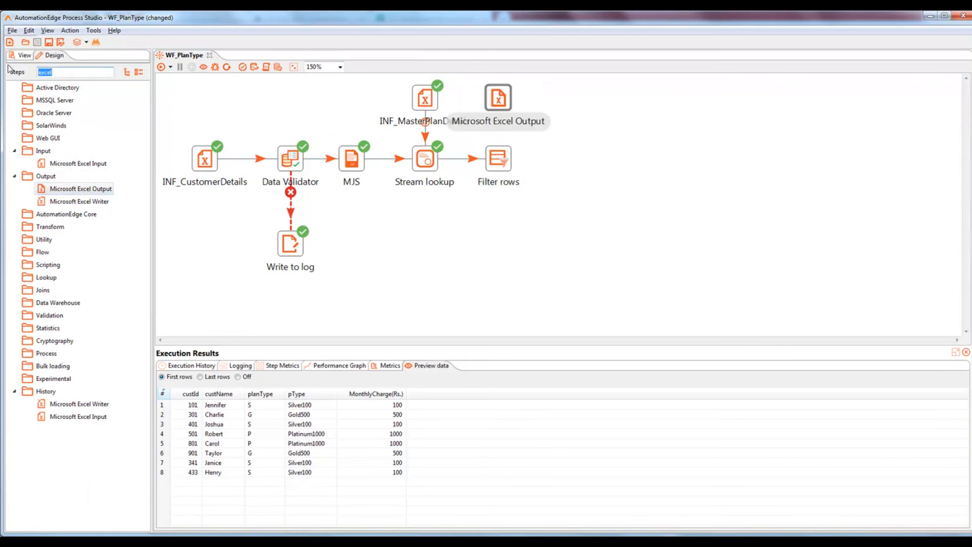
text(filter)
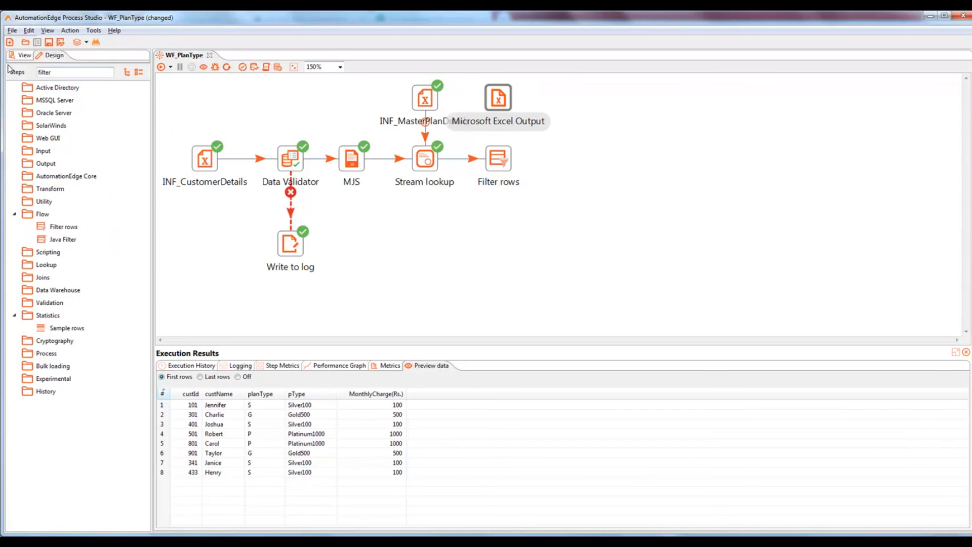
drag(63, 226, 571, 160)
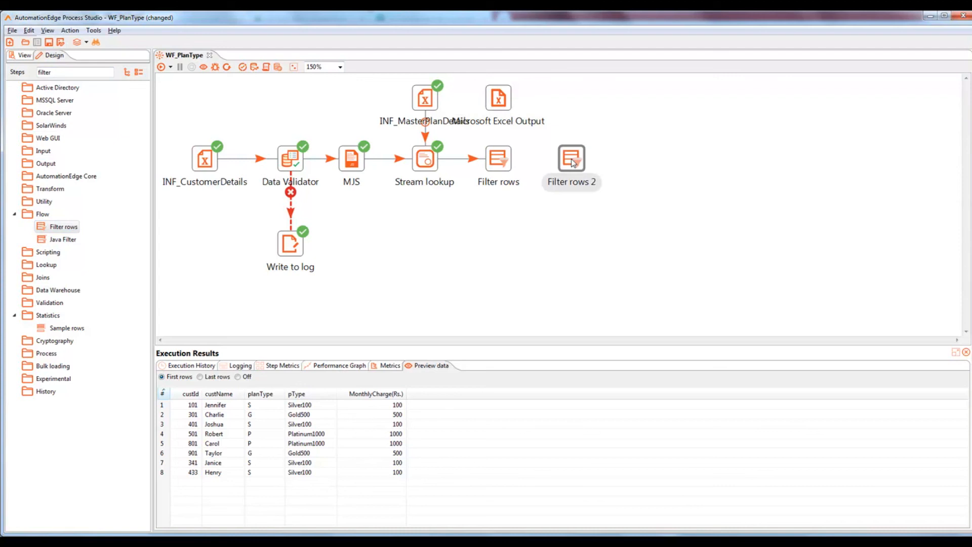
Step: Send Filter rows' TRUE results to Excel Output and FALSE results to Filter rows 2, then save
mouse_move(504, 162)
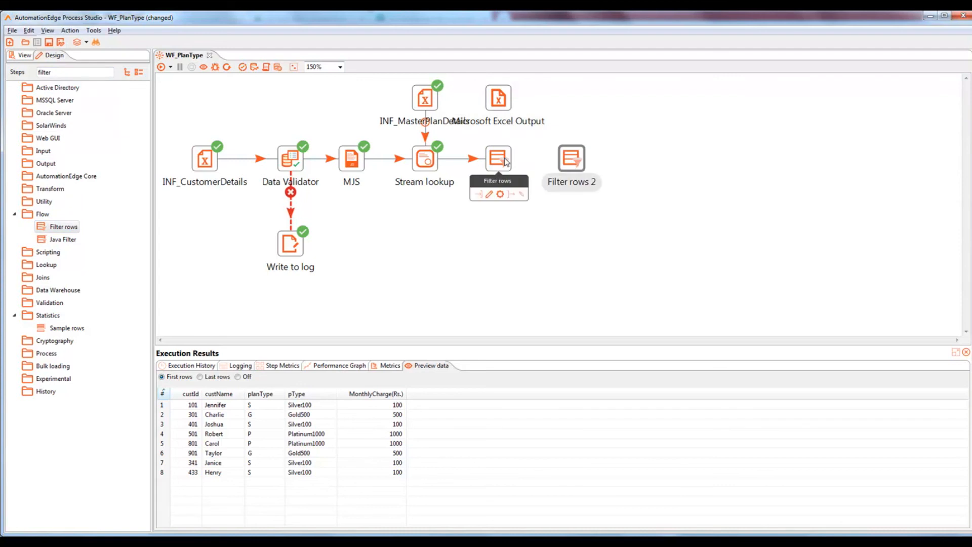
drag(514, 196, 502, 101)
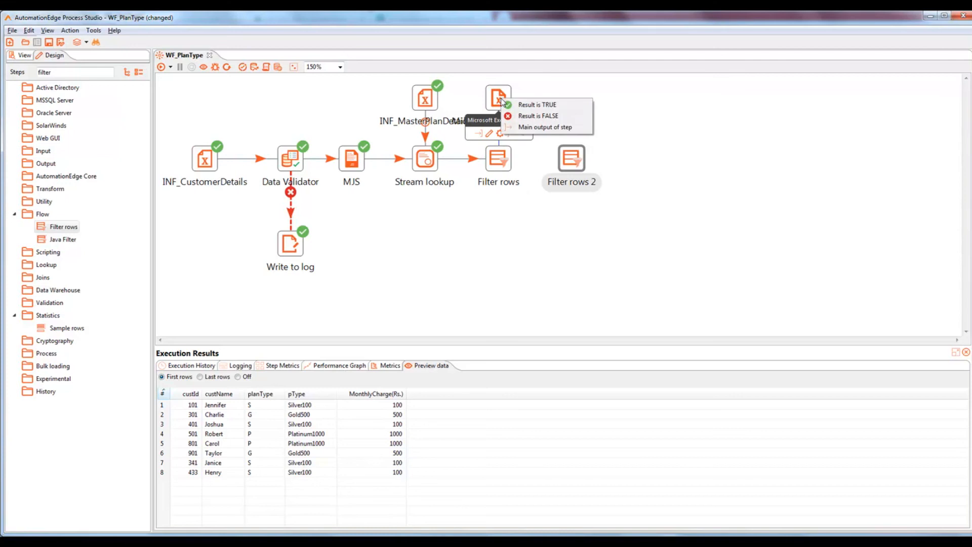
click(550, 108)
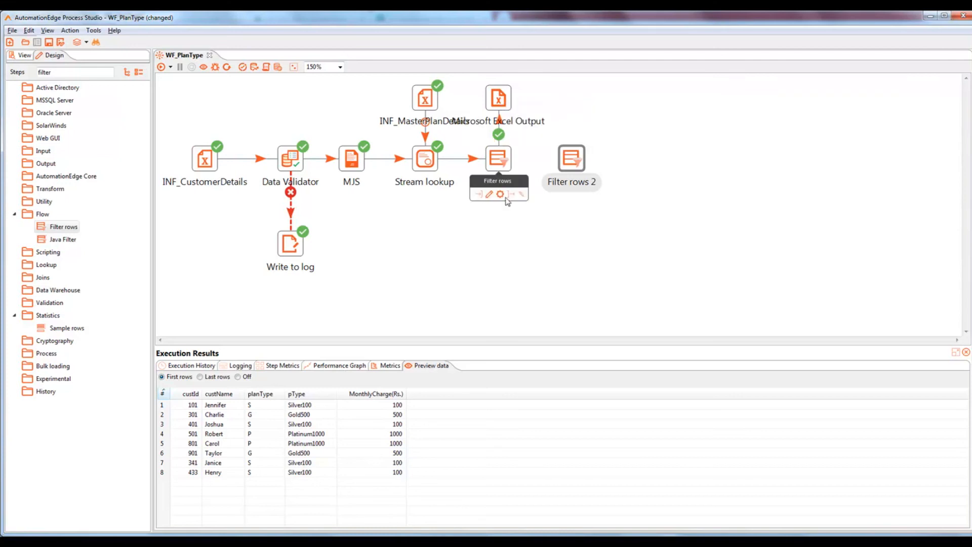
drag(512, 195, 571, 160)
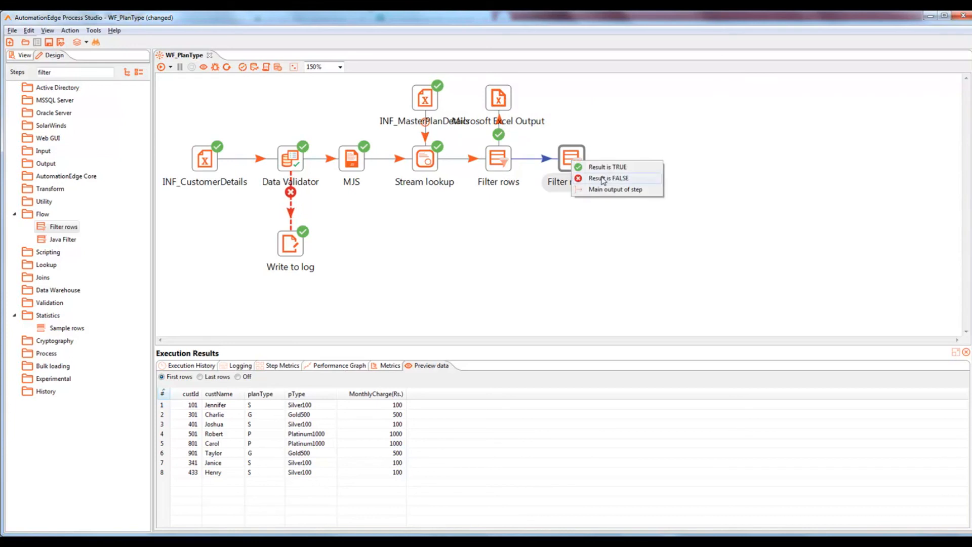
click(603, 179)
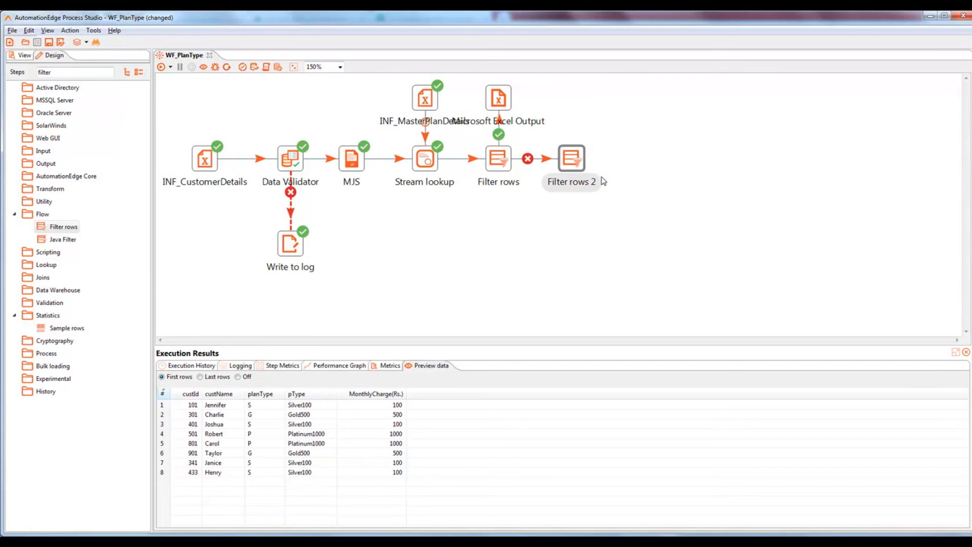
key(ctrl+s)
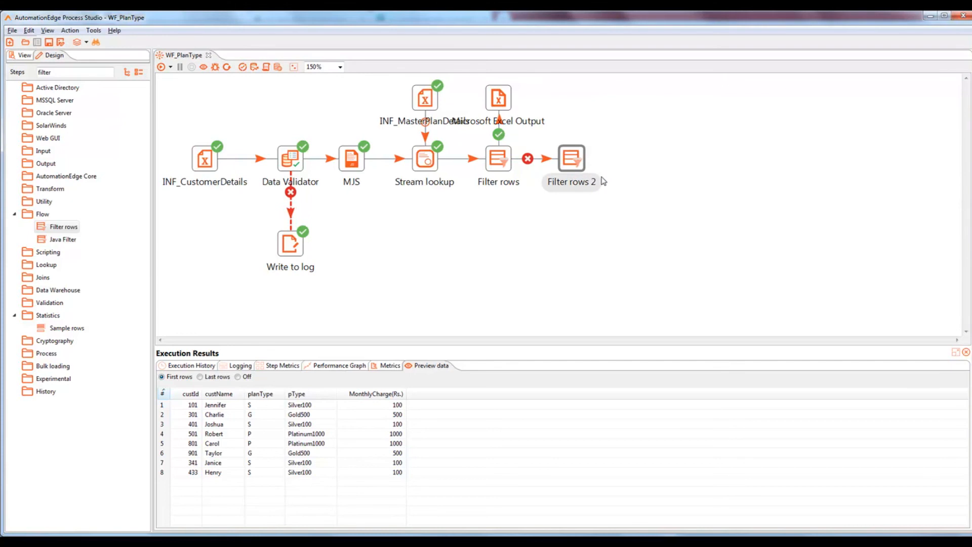
double_click(498, 160)
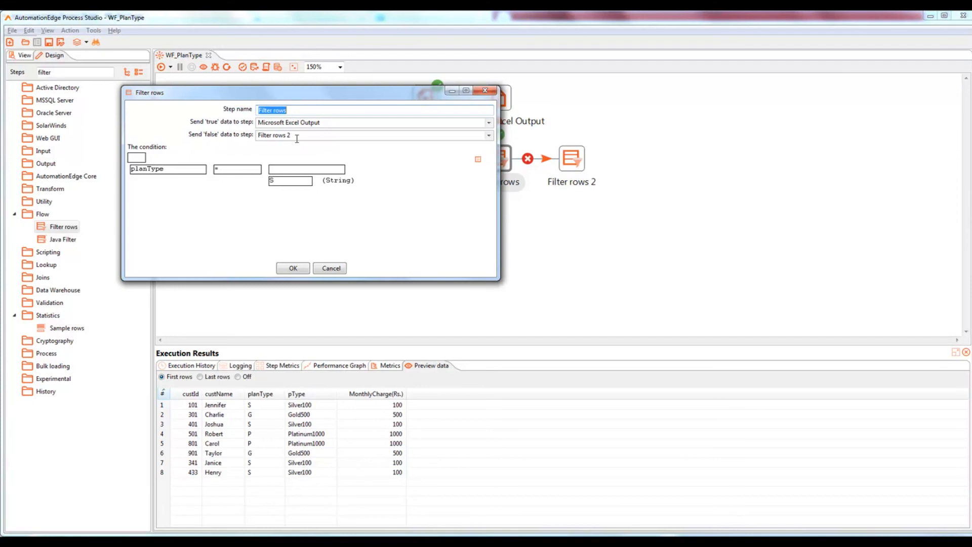
click(293, 268)
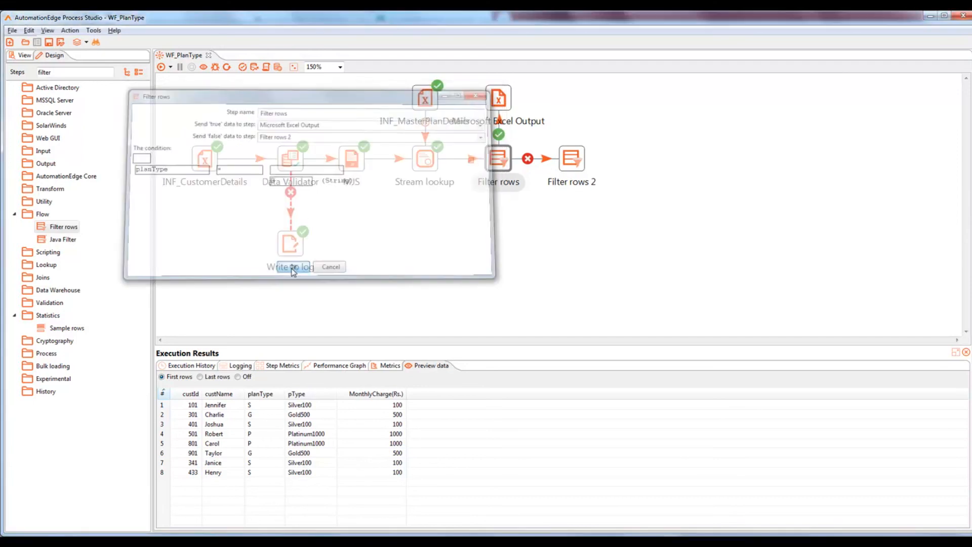
mouse_move(574, 162)
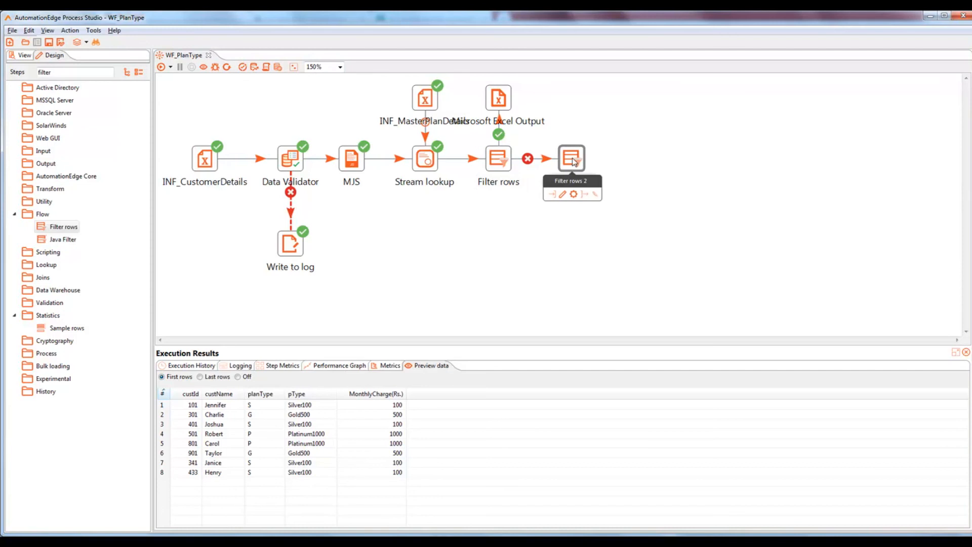
Step: Set Filter rows 2's condition to planType = G
double_click(572, 159)
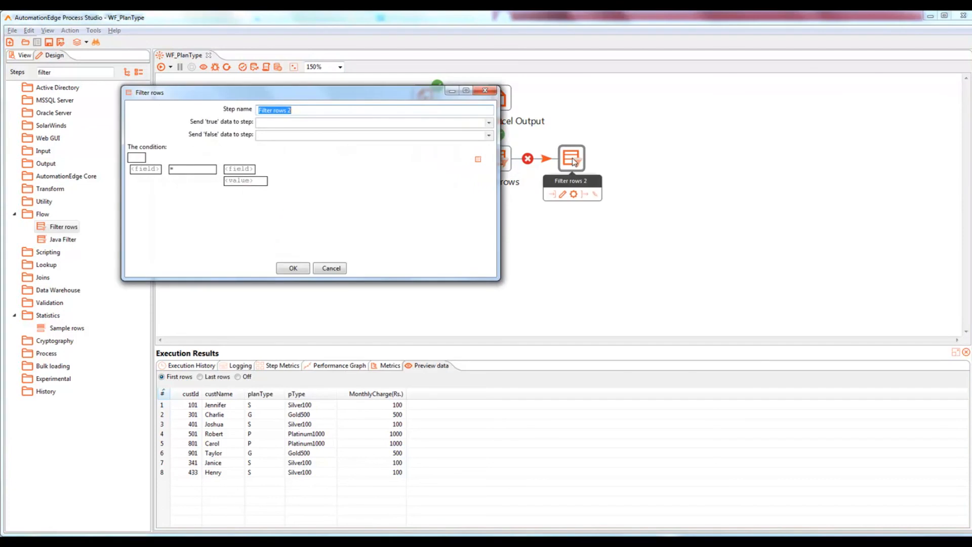
click(146, 169)
click(334, 200)
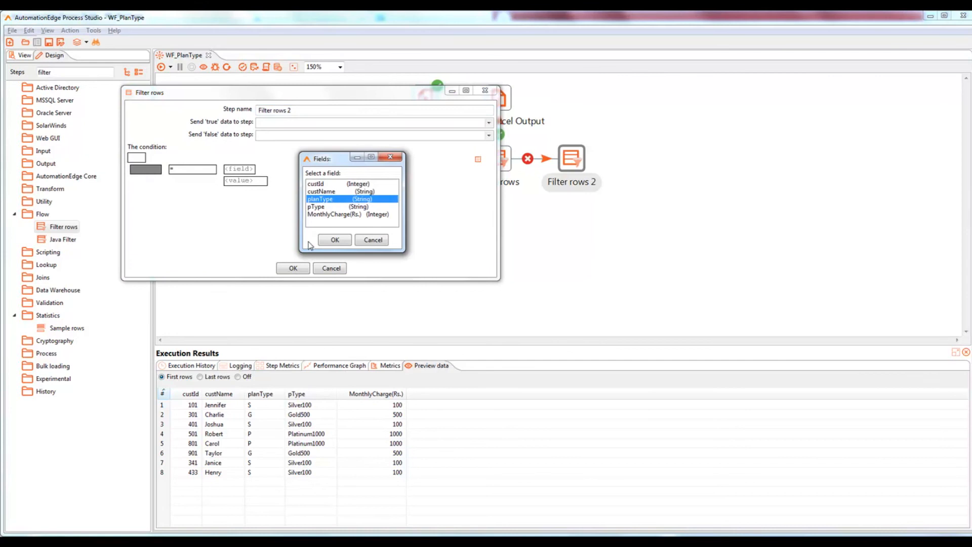
click(330, 240)
click(301, 184)
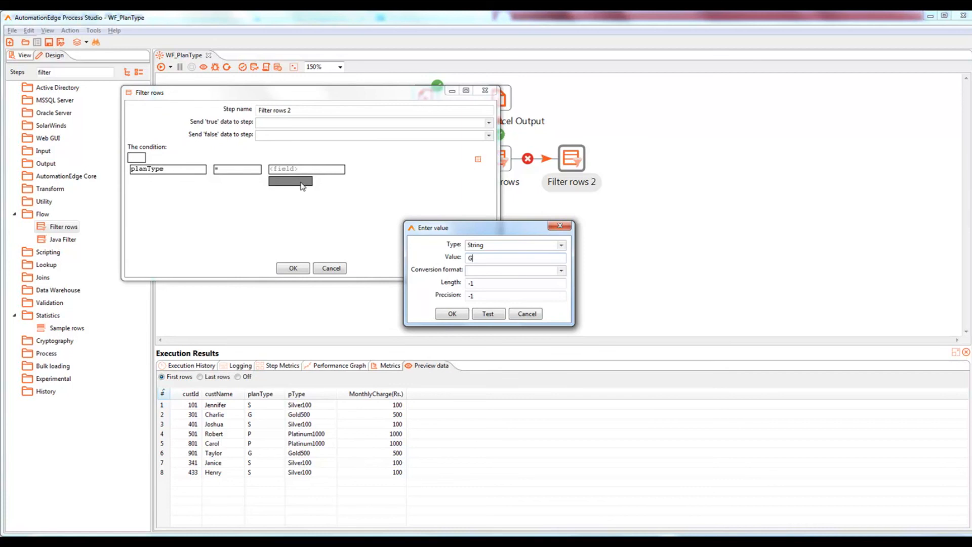
click(455, 314)
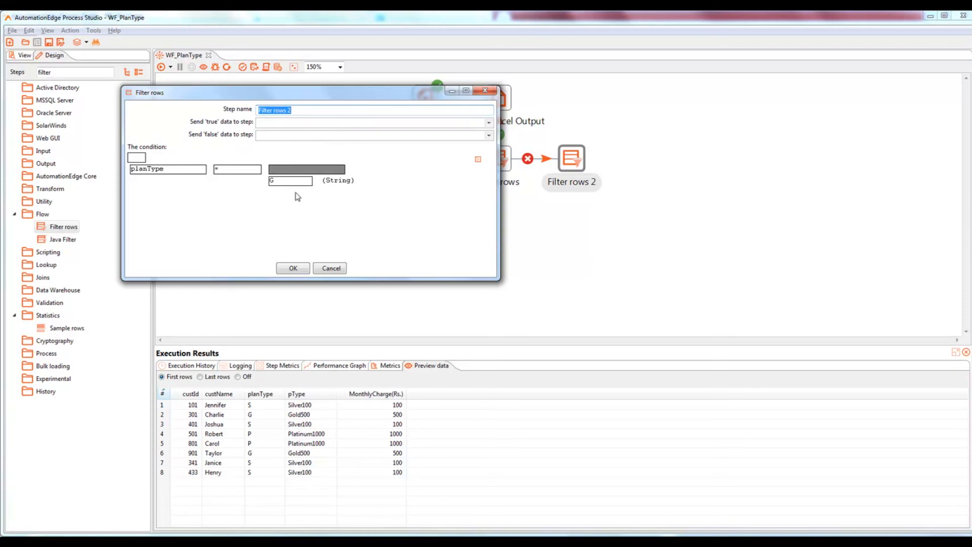
click(296, 269)
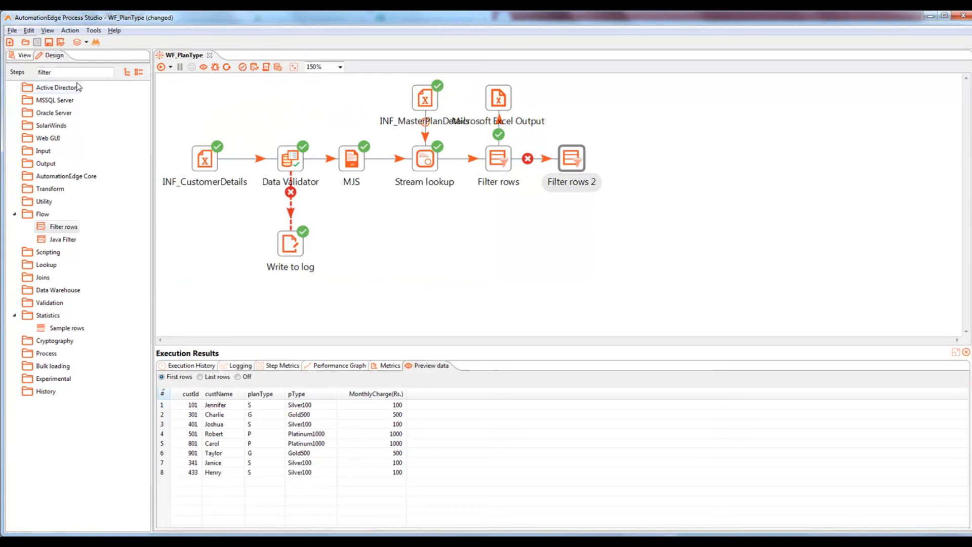
Step: Add two Microsoft Excel Output steps, one above and one to the right of Filter rows 2
drag(72, 73, 12, 73)
text(excel)
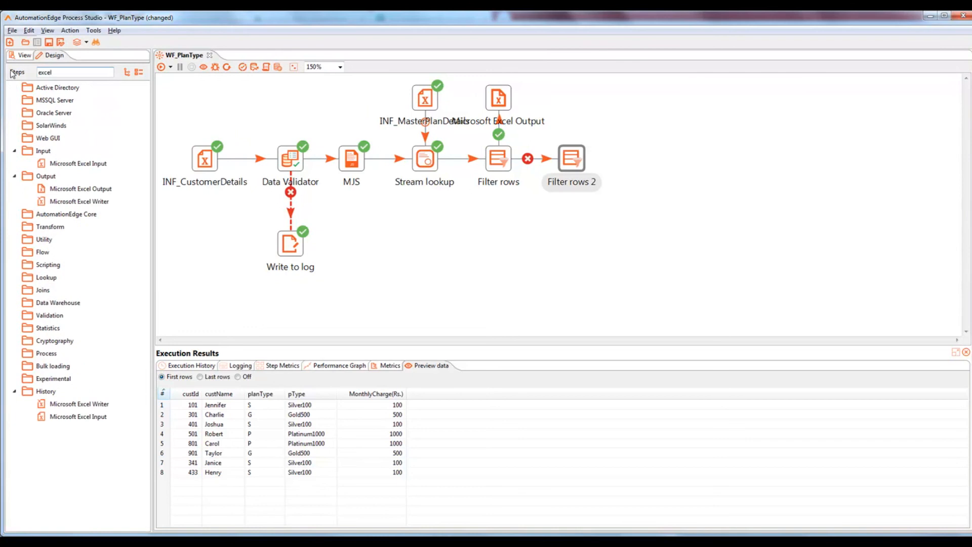
drag(83, 190, 574, 103)
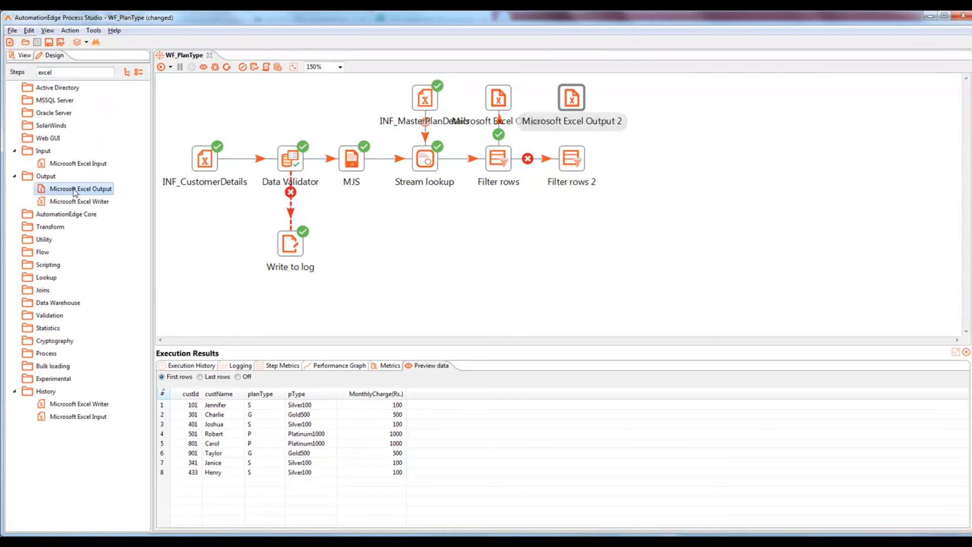
drag(75, 192, 657, 162)
Step: Send Filter rows 2's TRUE rows to Excel Output 2 and FALSE rows to Excel Output 3
mouse_move(578, 162)
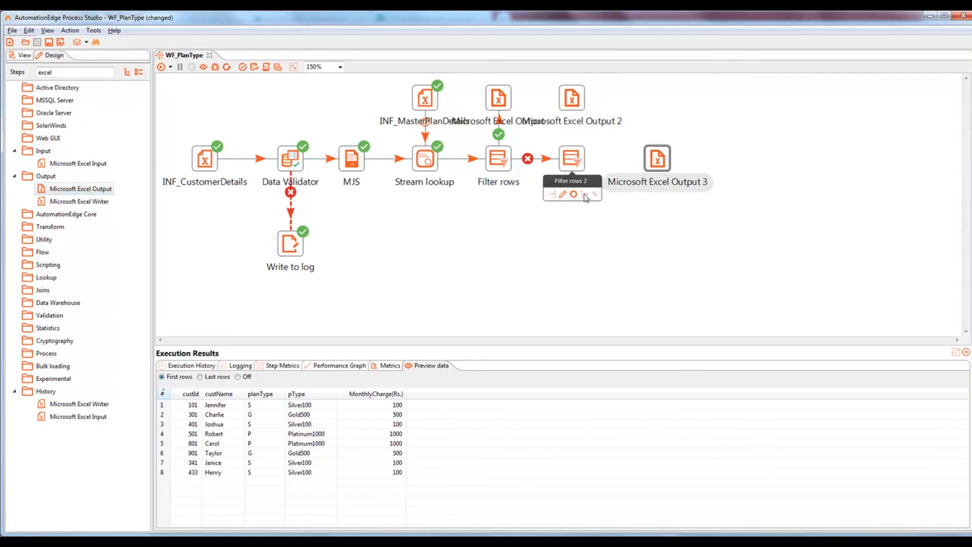
drag(585, 195, 576, 106)
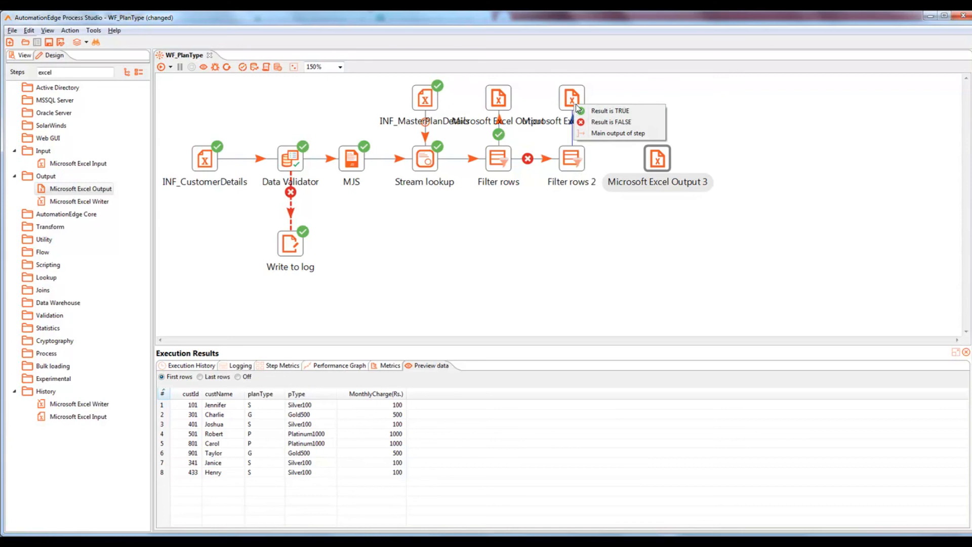
click(621, 114)
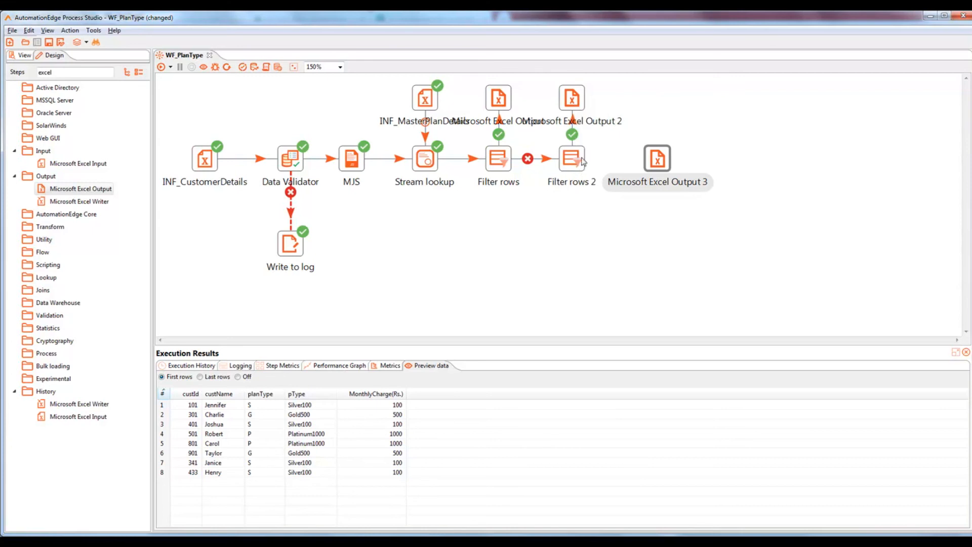
mouse_move(582, 161)
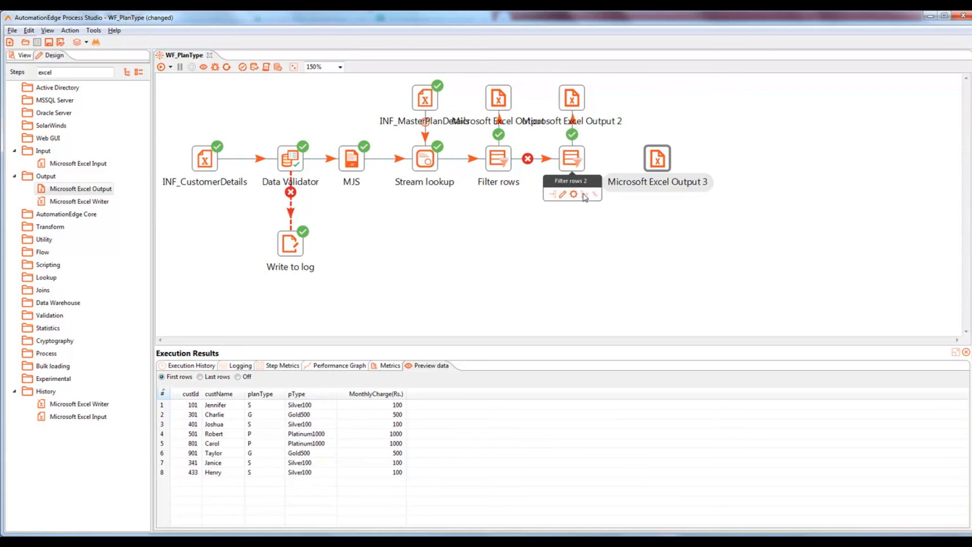
drag(585, 197, 657, 159)
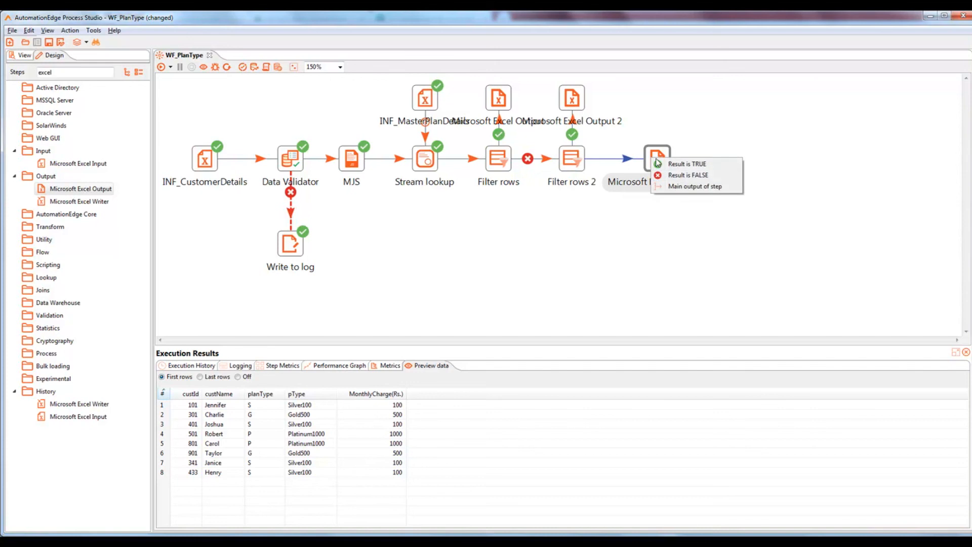
click(682, 177)
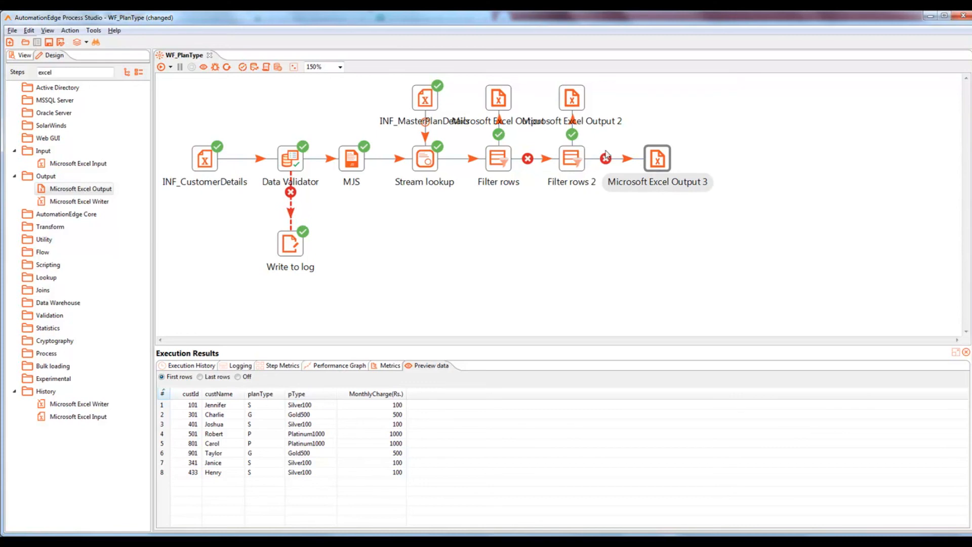
Step: Rename the first two Excel output steps OTF_Silver and OTF_Gold
double_click(497, 98)
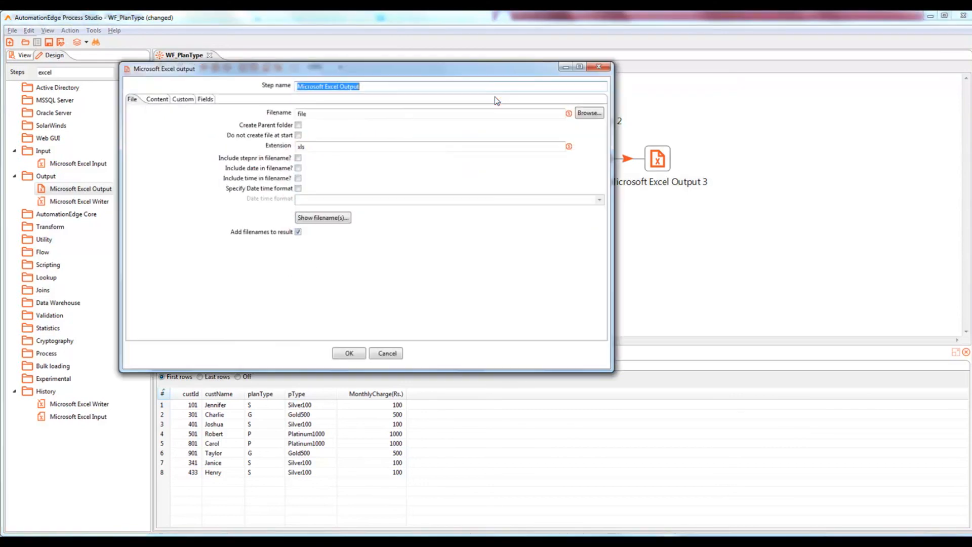
text(O)
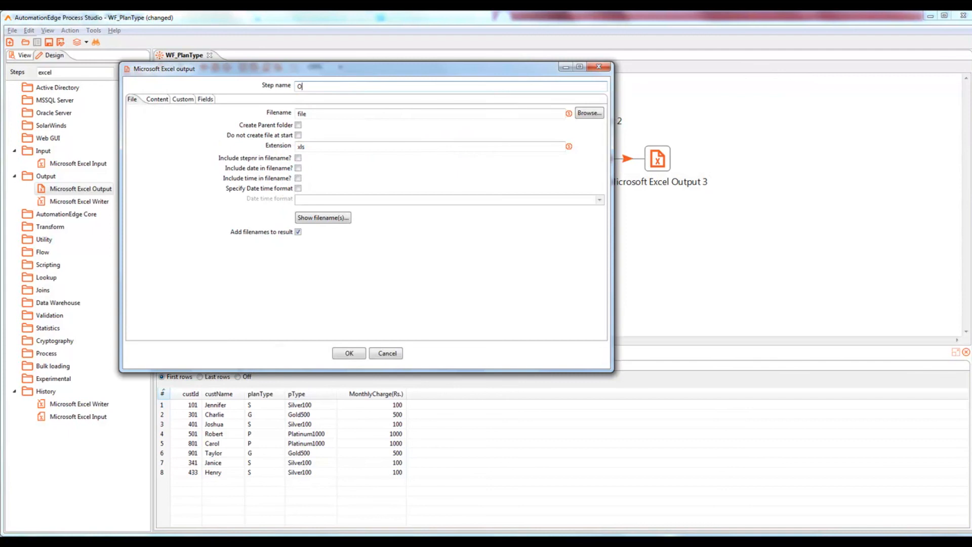
text(TF_Silver)
click(349, 353)
double_click(571, 100)
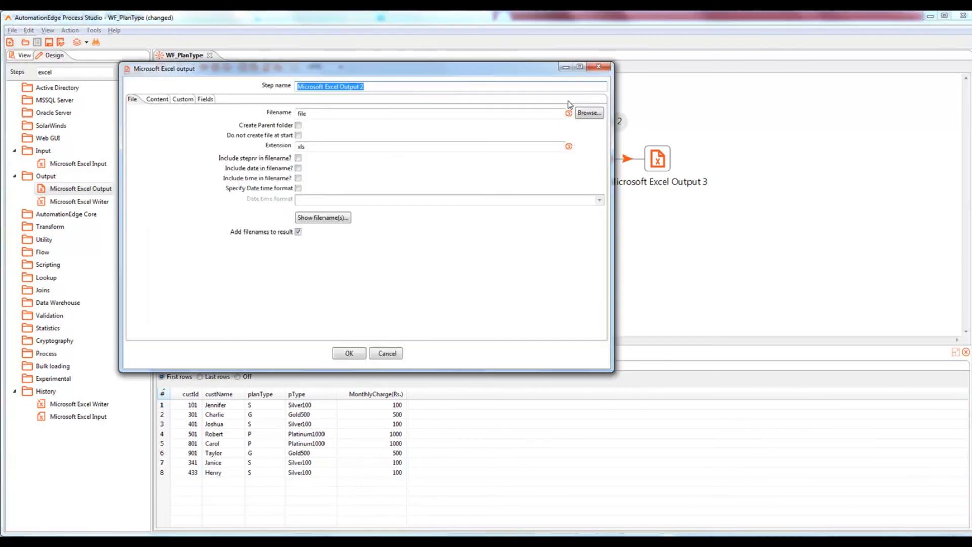
text(OTF_gold)
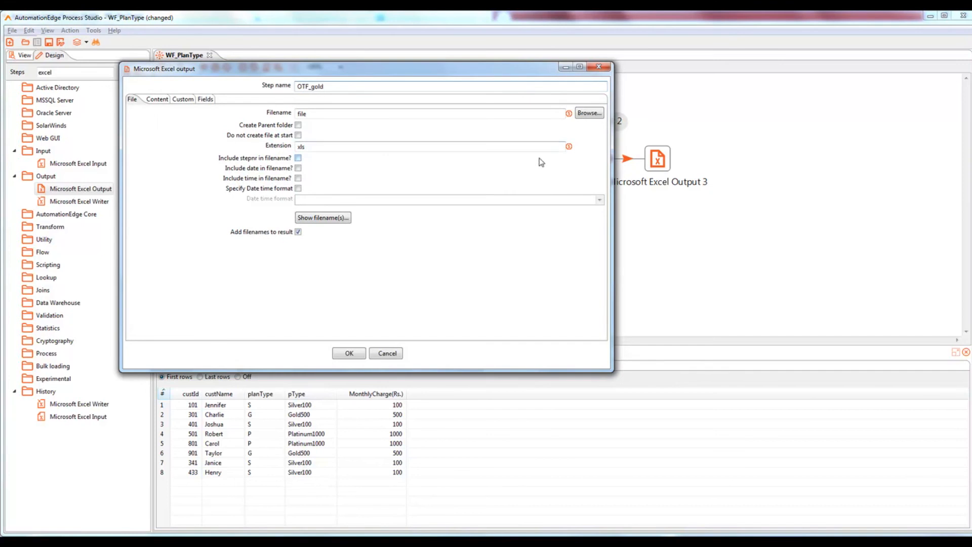
key(BackSpace)
text(G)
click(349, 353)
Step: Rename Microsoft Excel Output 3 to OTF_Platinum and save the workflow
click(658, 164)
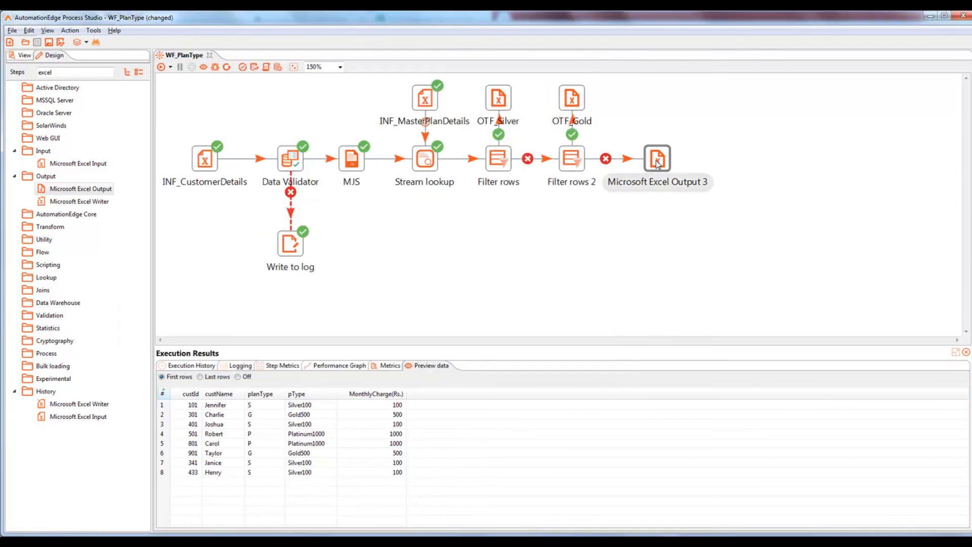
double_click(658, 163)
text(OTF_P)
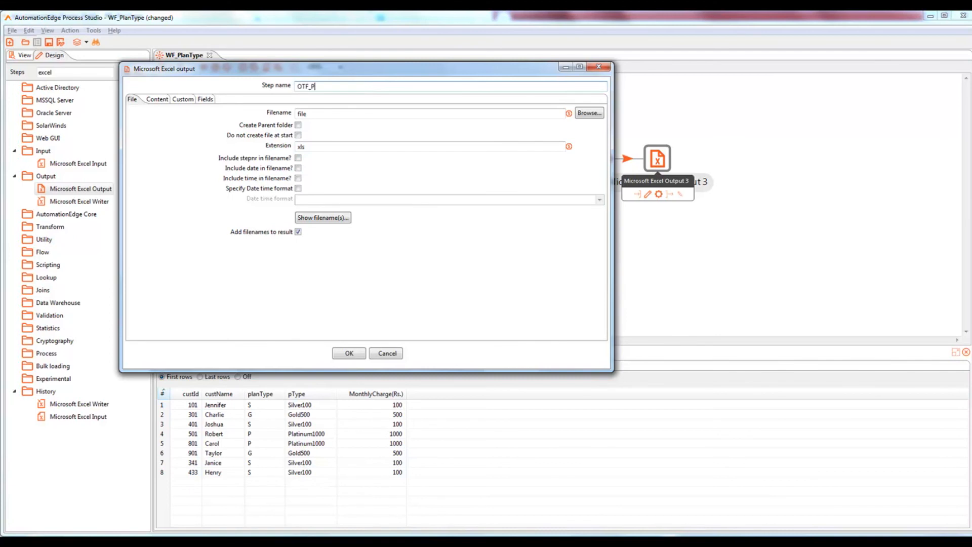
text(latinum)
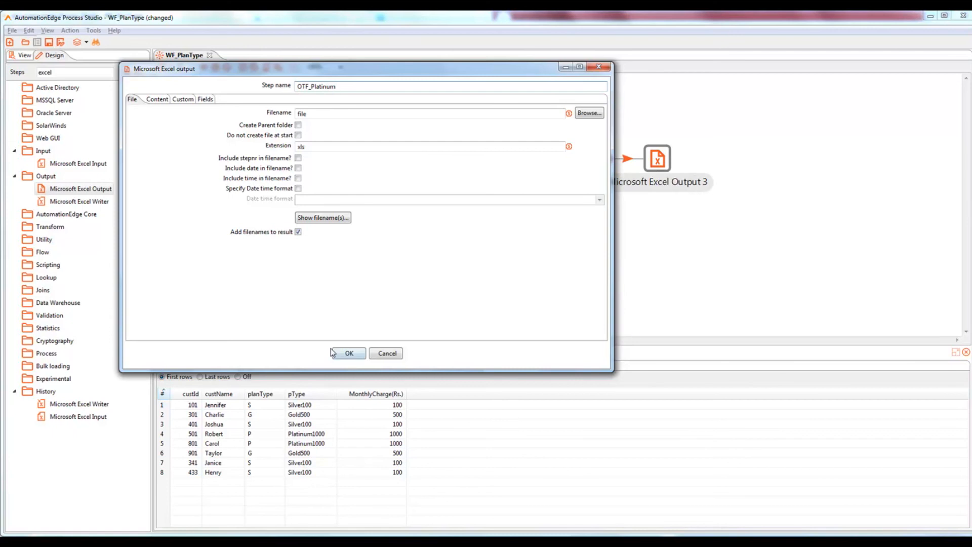
click(348, 353)
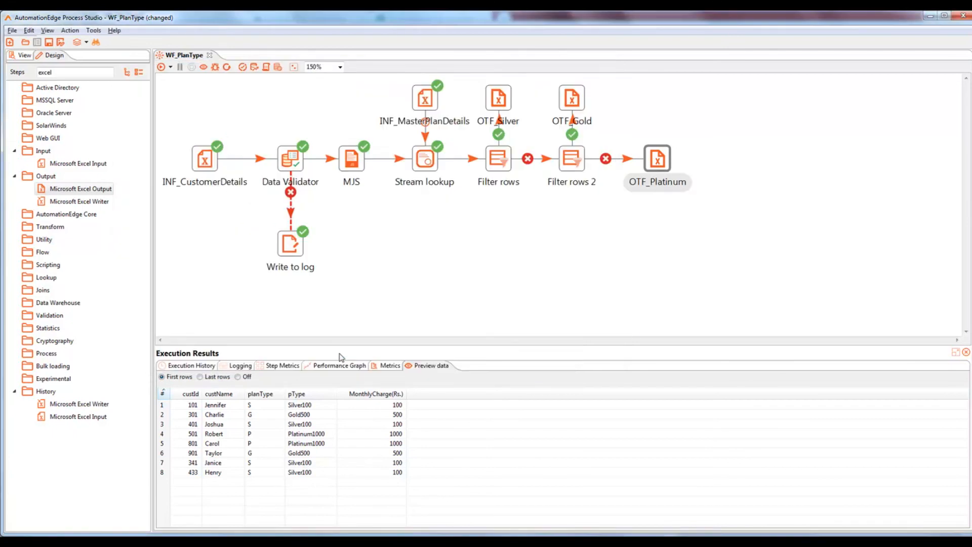
key(ctrl+s)
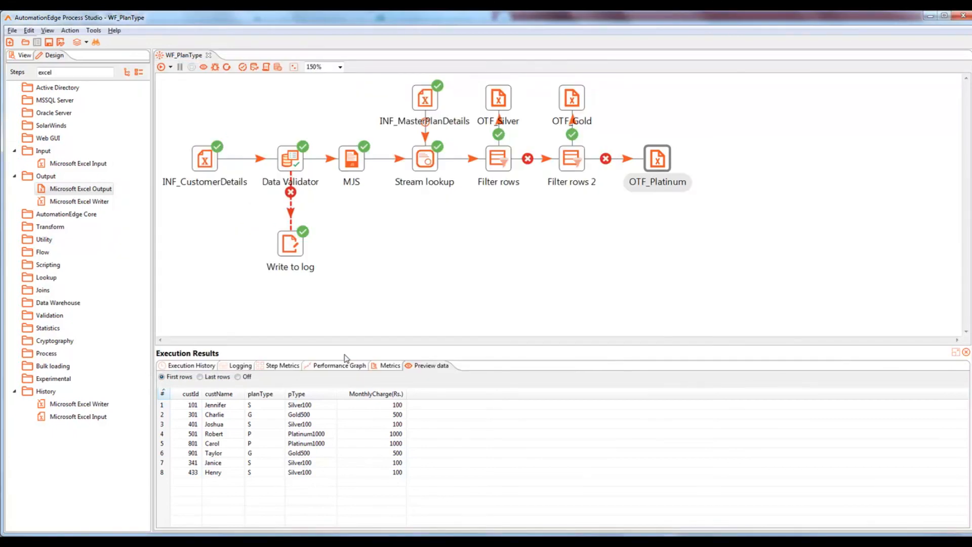
click(504, 161)
double_click(504, 161)
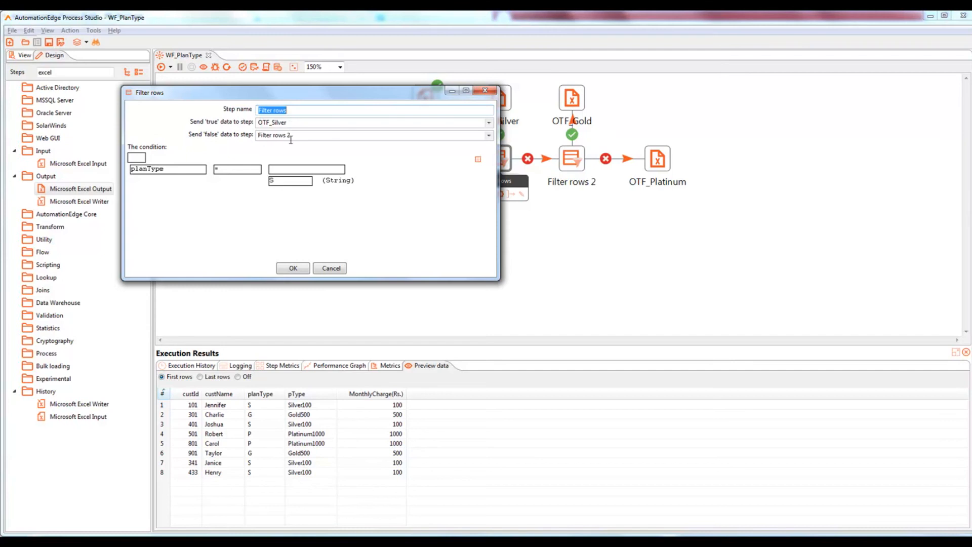
click(300, 270)
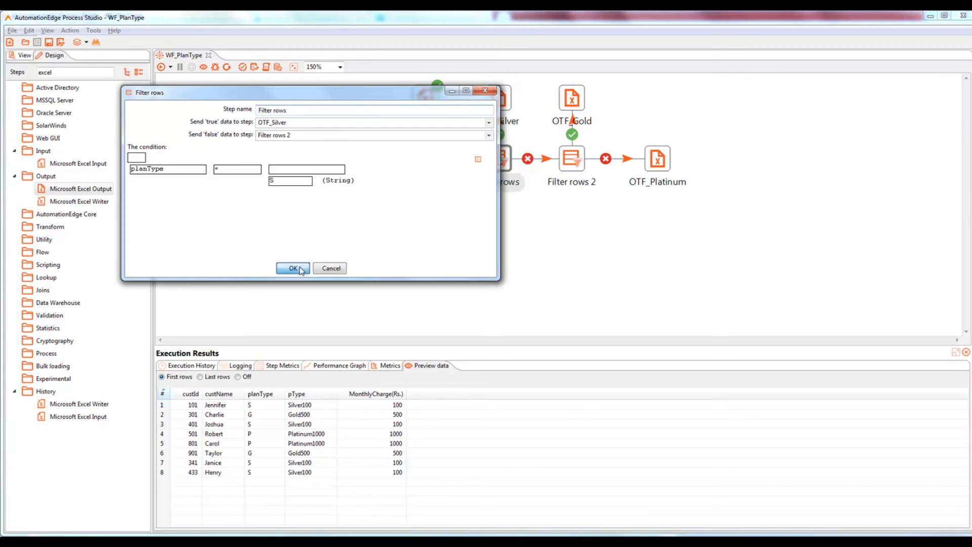
click(581, 163)
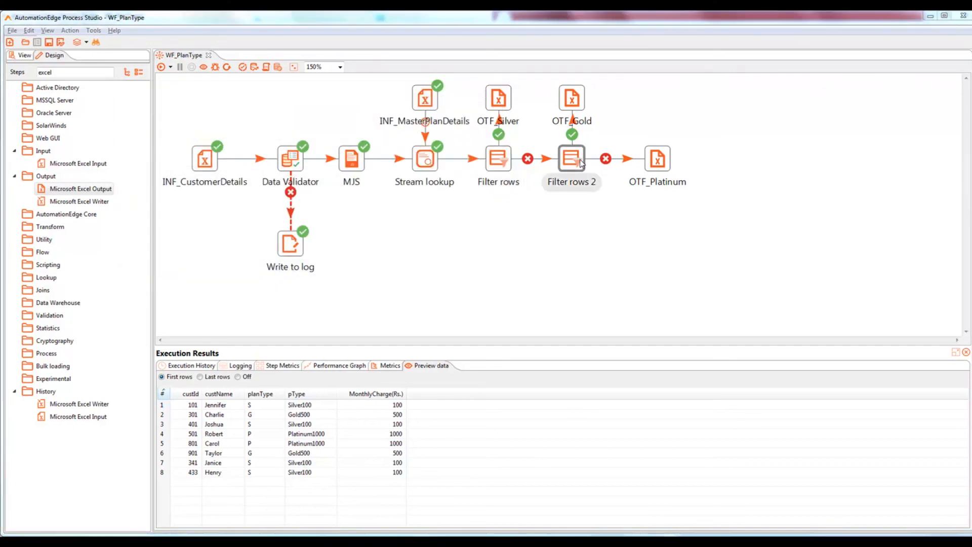
double_click(581, 163)
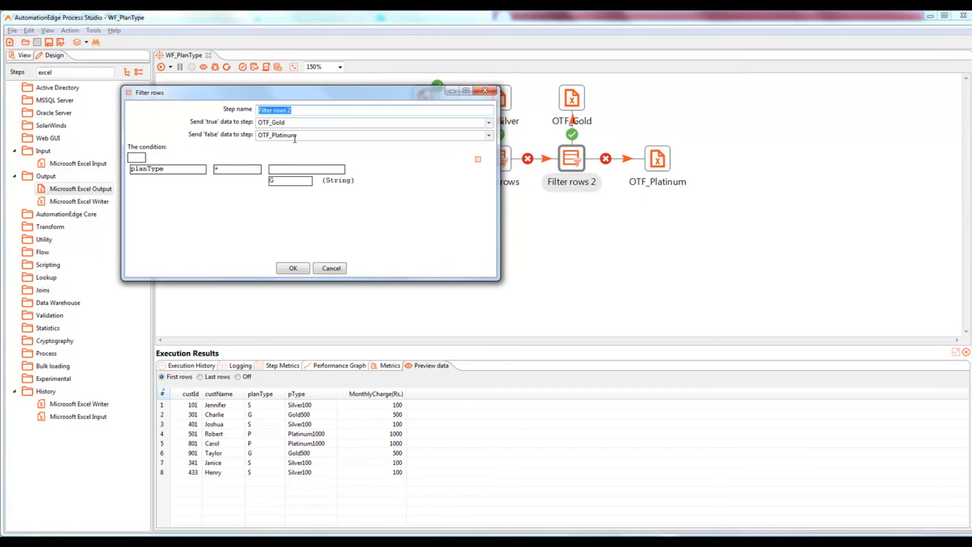
click(292, 268)
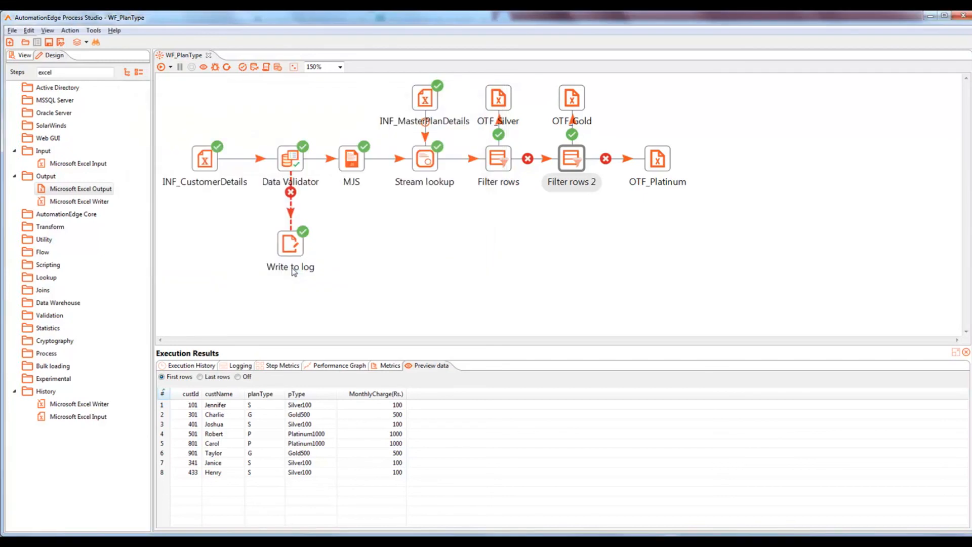
Step: Open OTF_Silver's file save window, then switch to the case study document
click(503, 103)
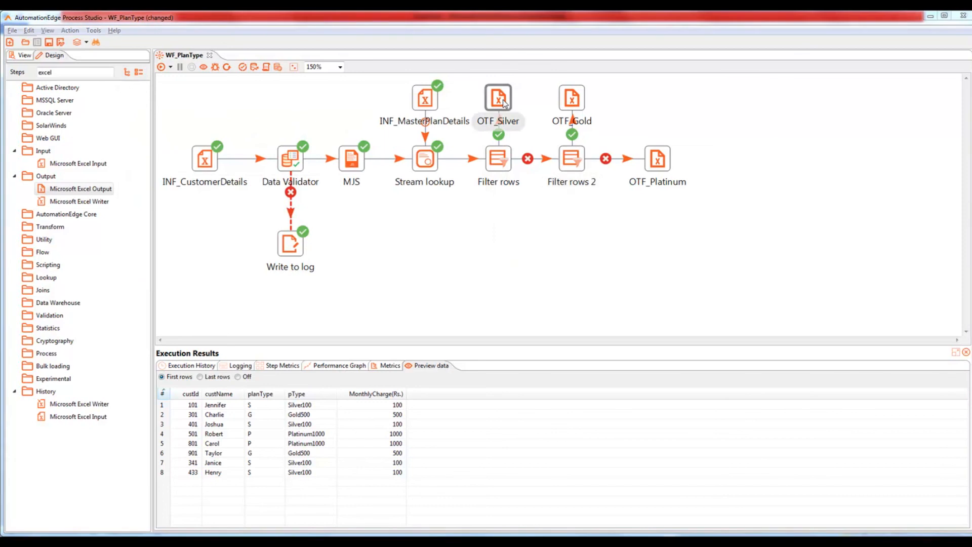
double_click(502, 102)
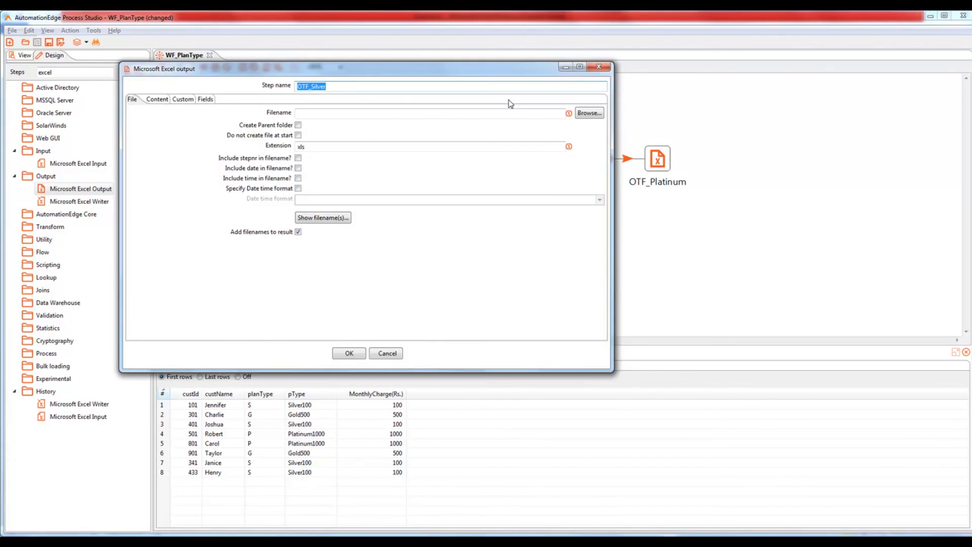
click(590, 113)
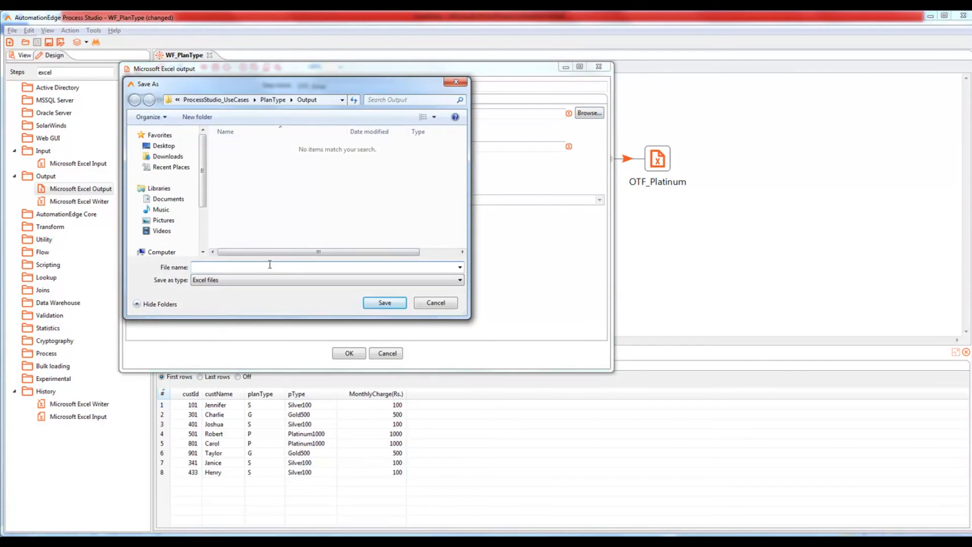
key(alt+Tab)
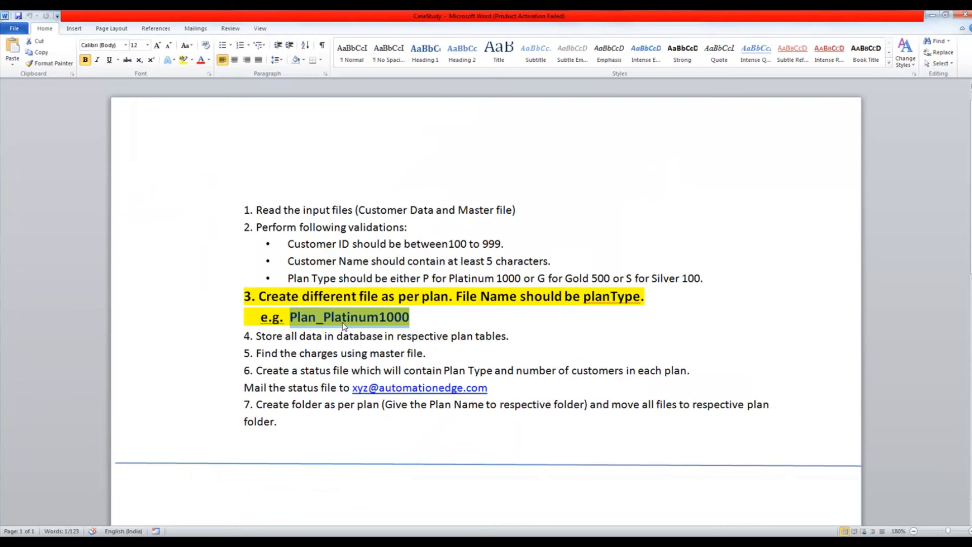
Step: Return from the case study's file naming rule to OTF_Silver's save dialog
key(alt+Tab)
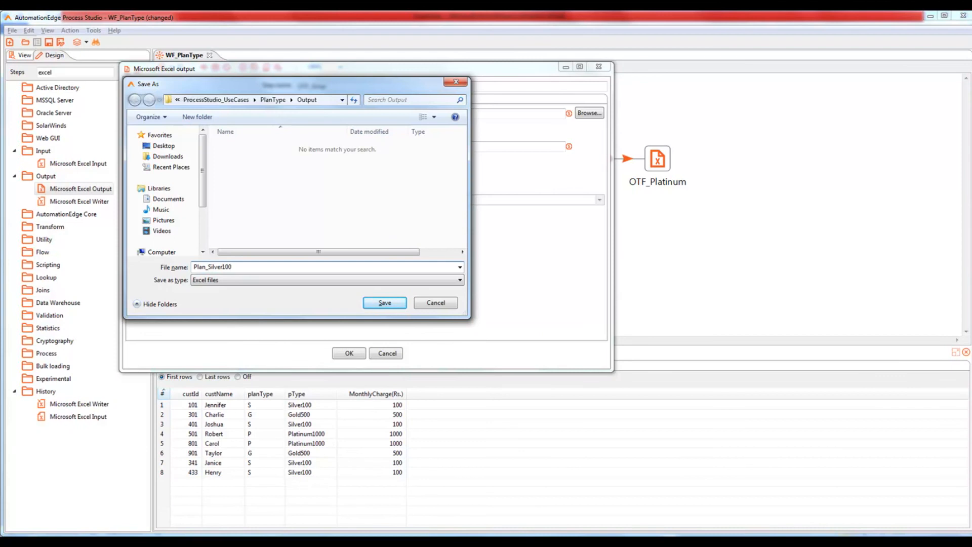
Step: Point OTF_Silver's output file at Plan_Silver100, removing the .xls extension
click(393, 305)
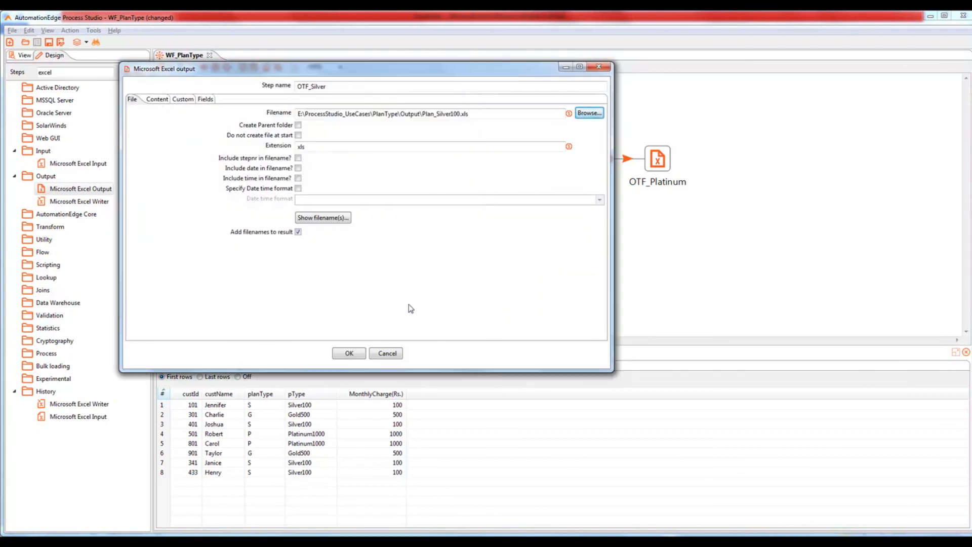
click(345, 220)
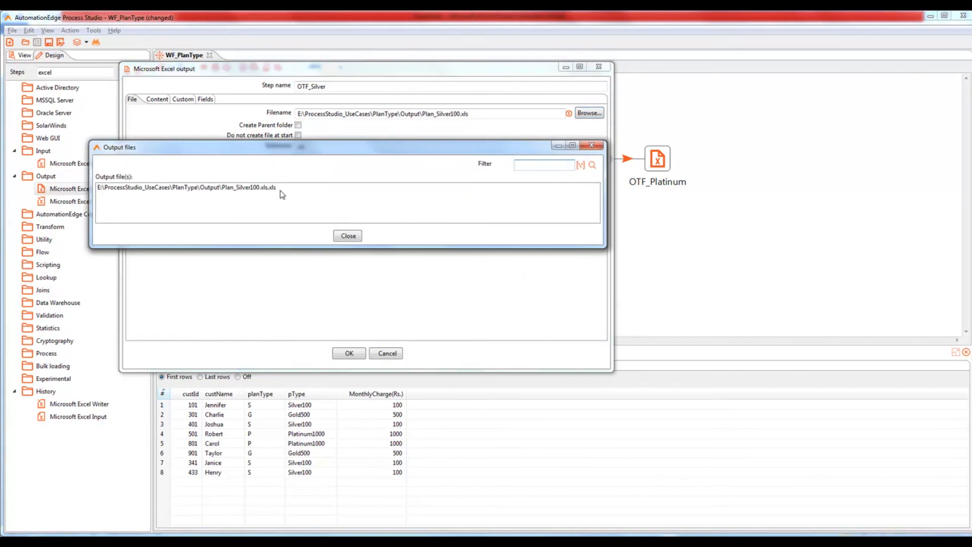
click(347, 236)
click(488, 116)
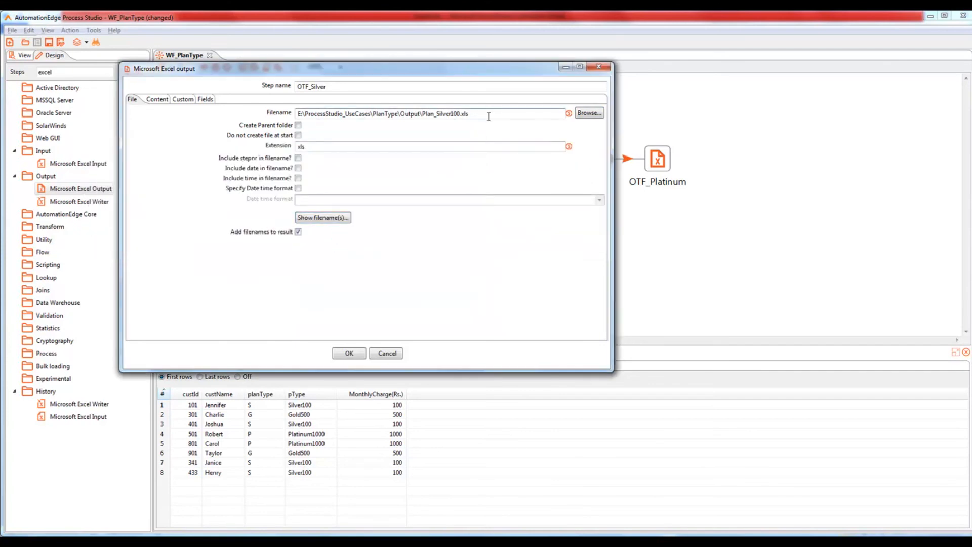
key(BackSpace)
key(BackSpace)
key(BackSpace)
key(BackSpace)
Step: Load the incoming fields into OTF_Silver, delete planType, and confirm the settings
click(212, 100)
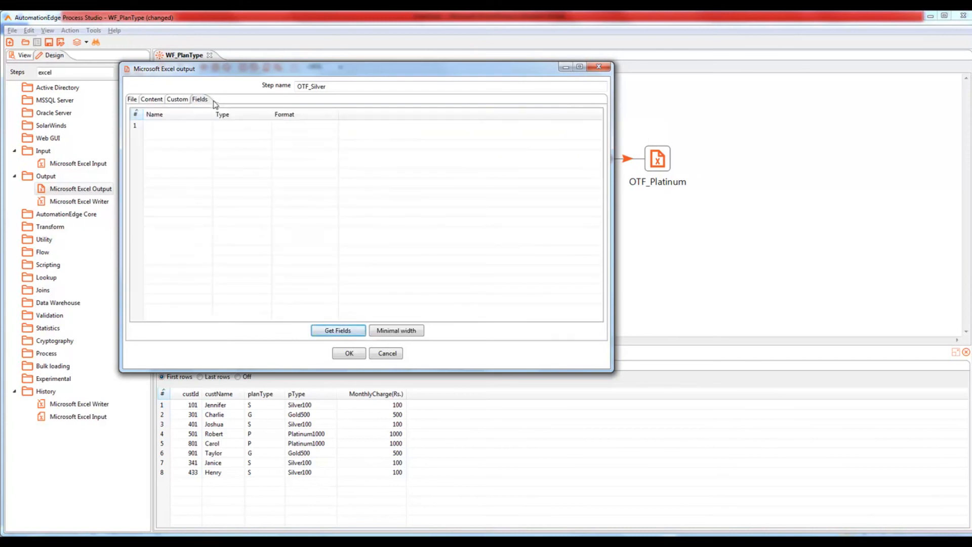
click(338, 333)
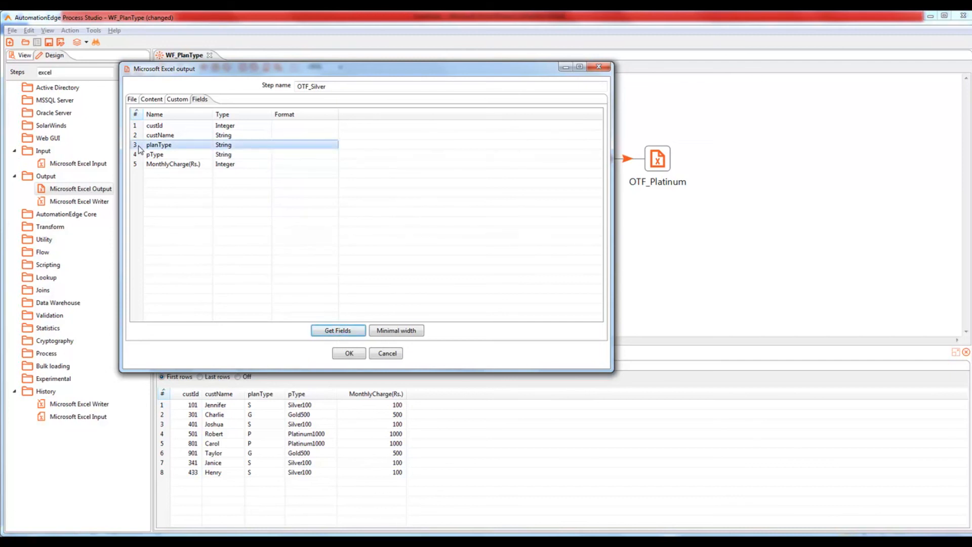
key(Delete)
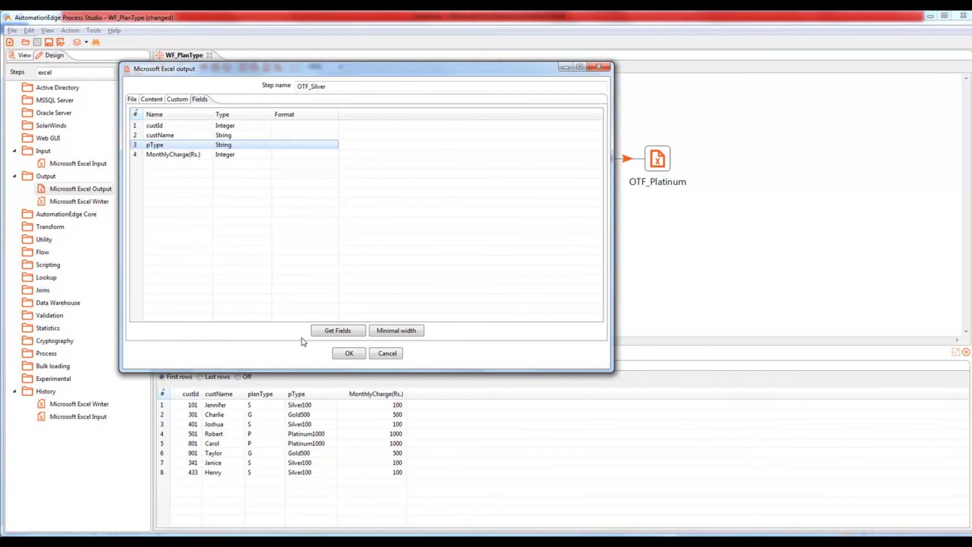
click(348, 354)
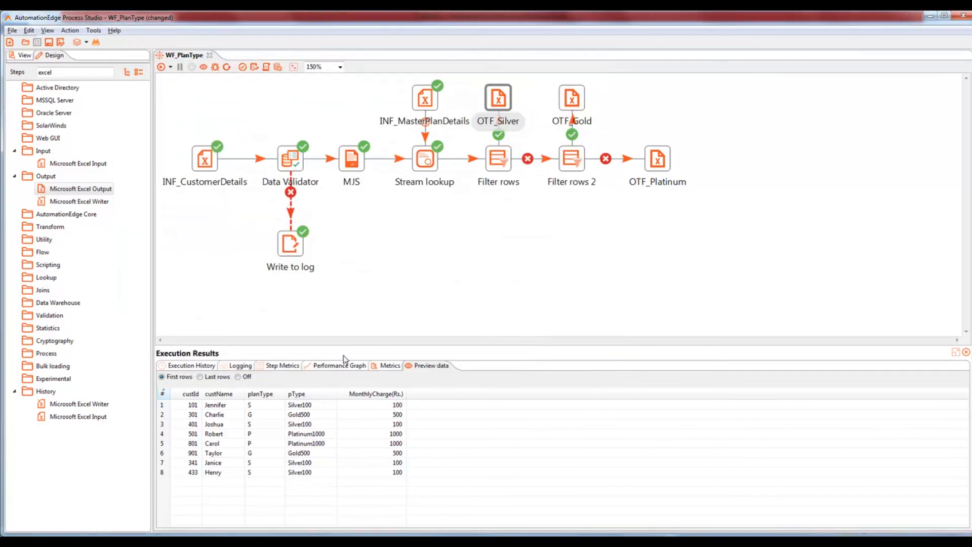
Step: Save the workflow and set OTF_Gold's output file to Plan_Gold500 without .xls
key(ctrl+s)
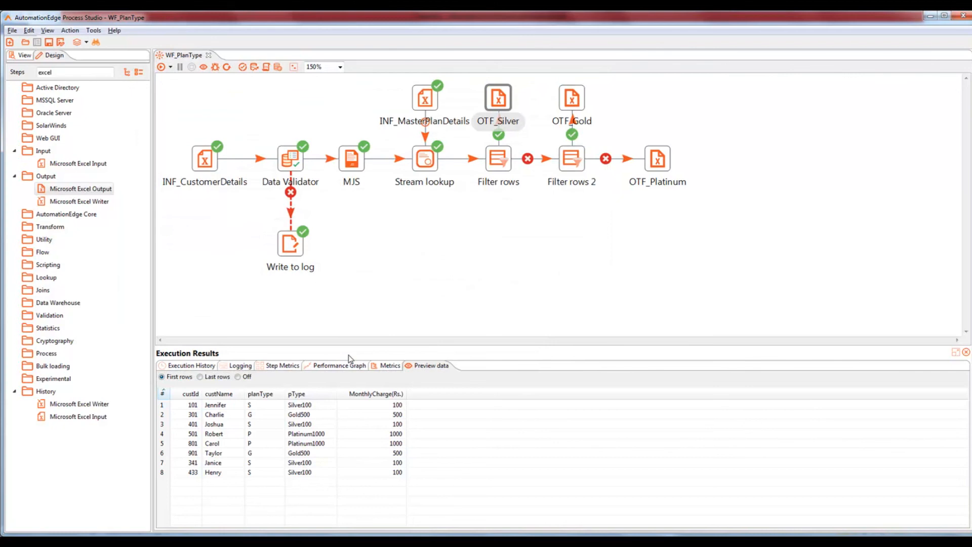
click(574, 99)
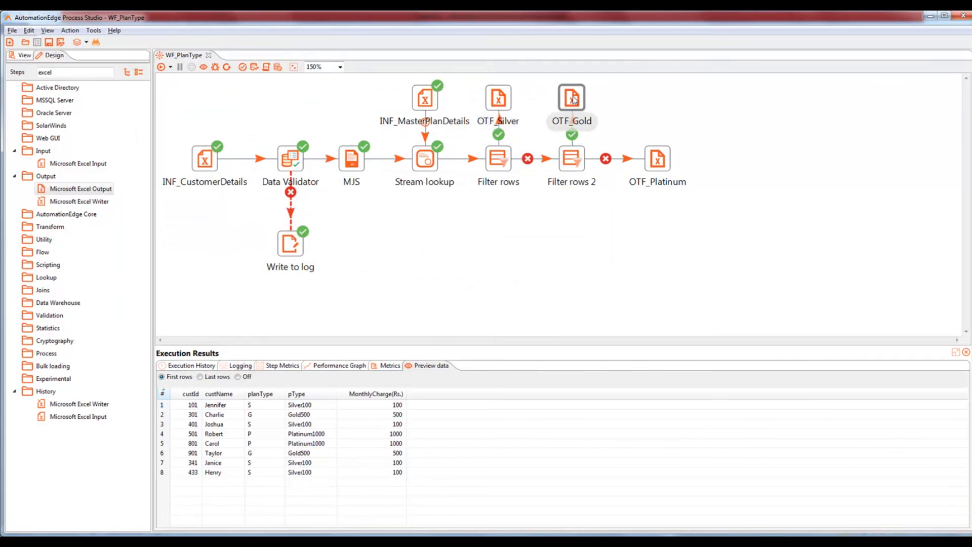
double_click(574, 99)
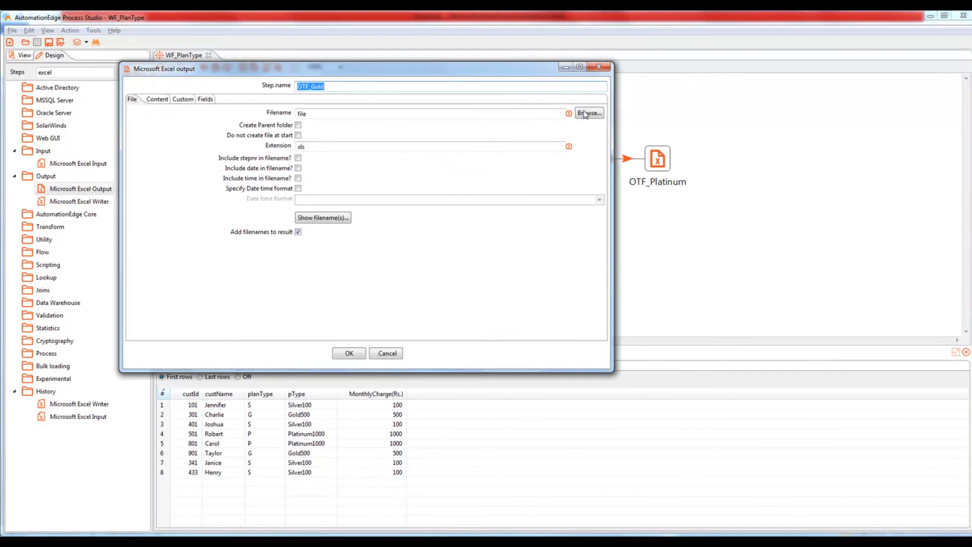
click(590, 114)
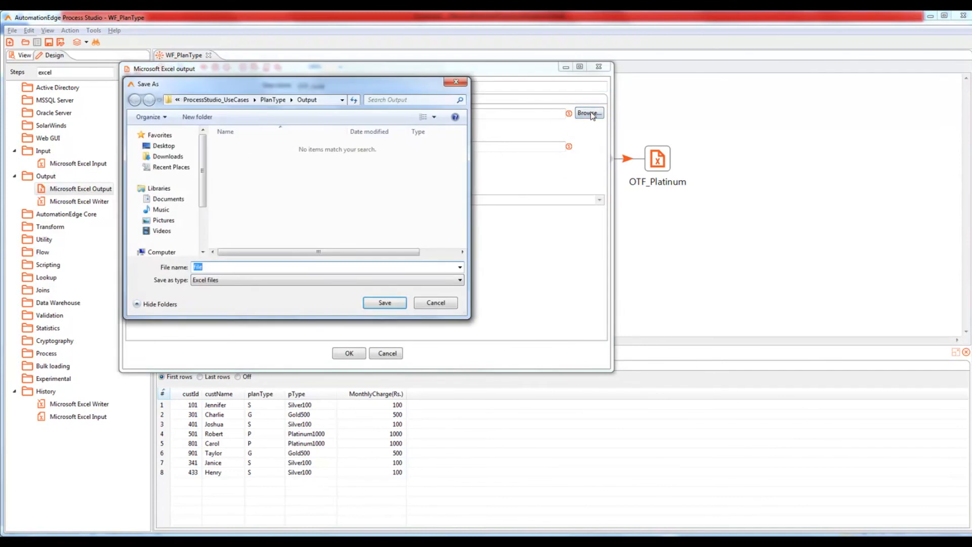
text(Plan_Gold500)
click(367, 305)
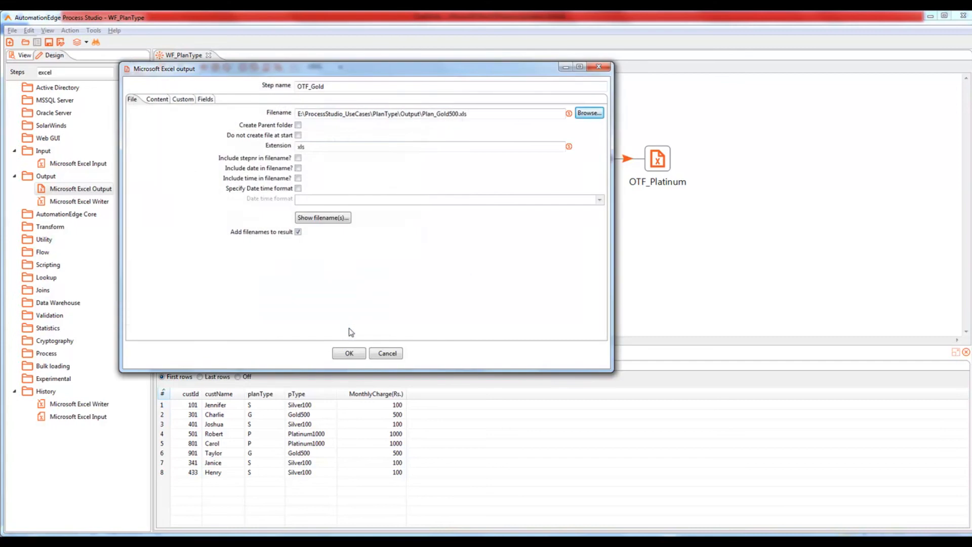
click(470, 115)
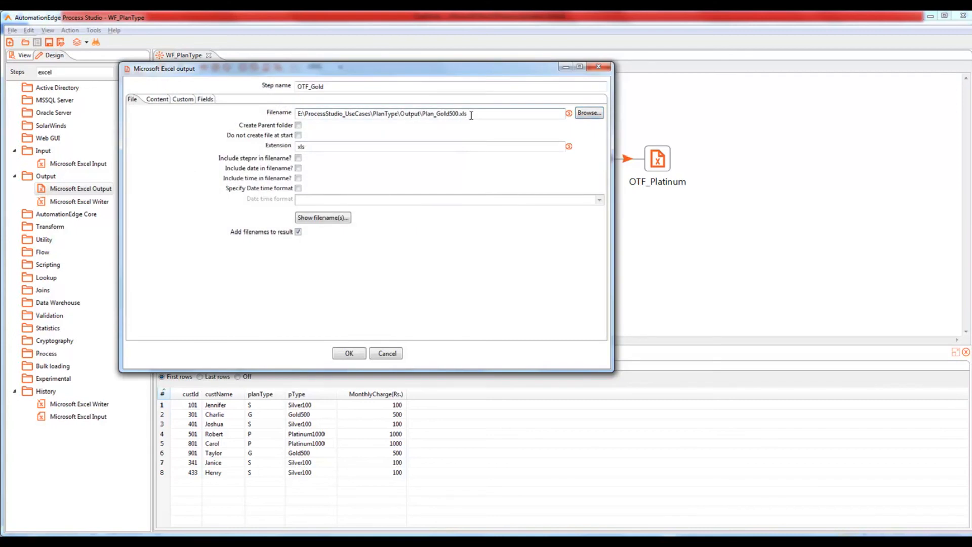
key(BackSpace)
key(BackSpace)
key(BackSpace)
key(BackSpace)
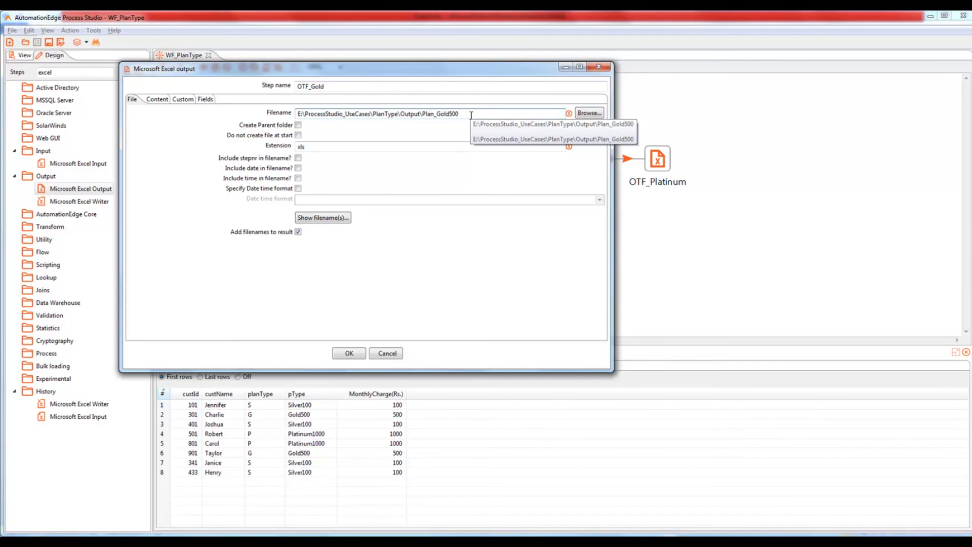
Step: Check the Gold file name, load the incoming fields minus planType, and confirm OTF_Gold
click(316, 218)
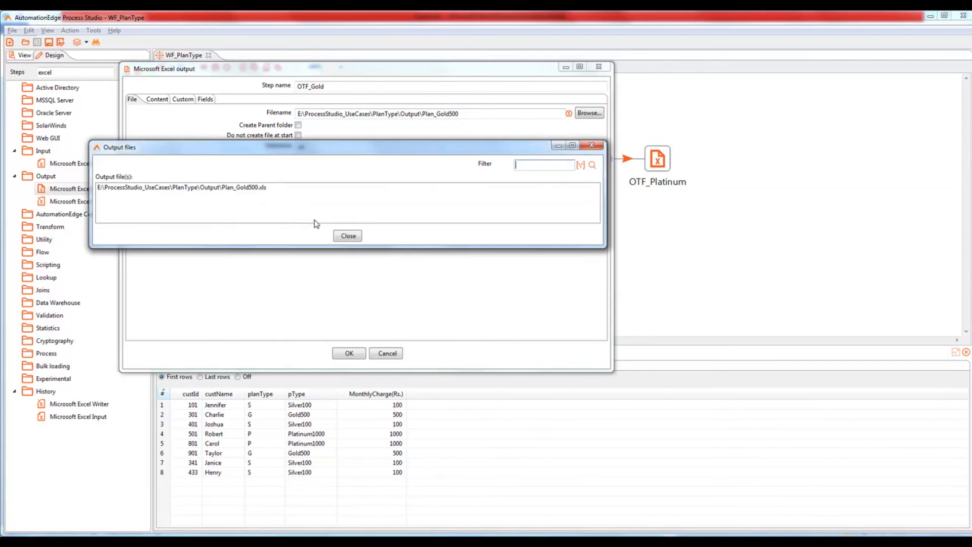
click(348, 235)
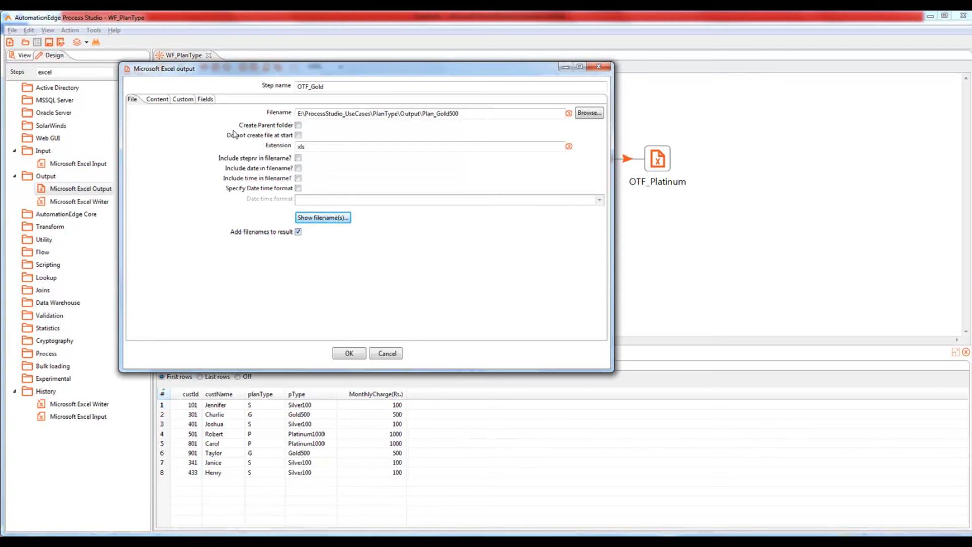
click(210, 101)
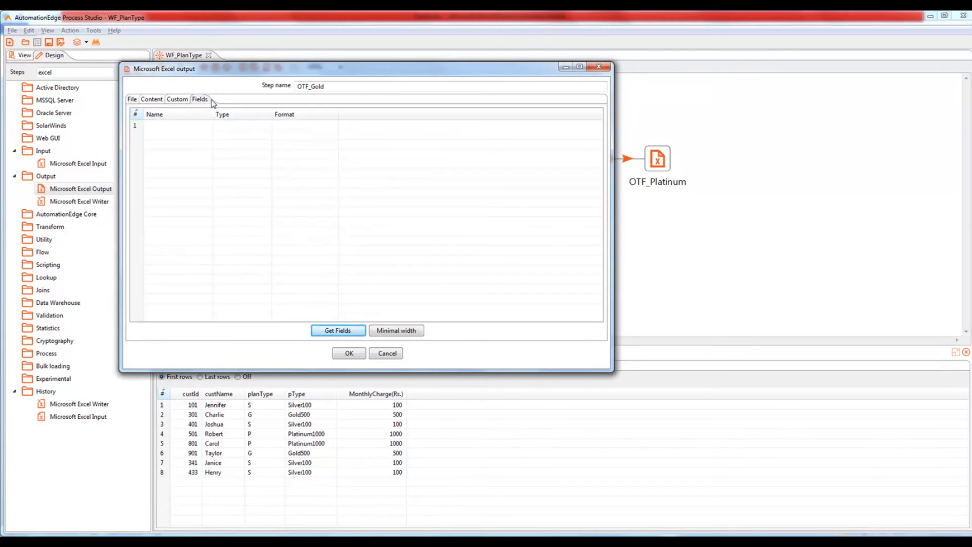
click(341, 334)
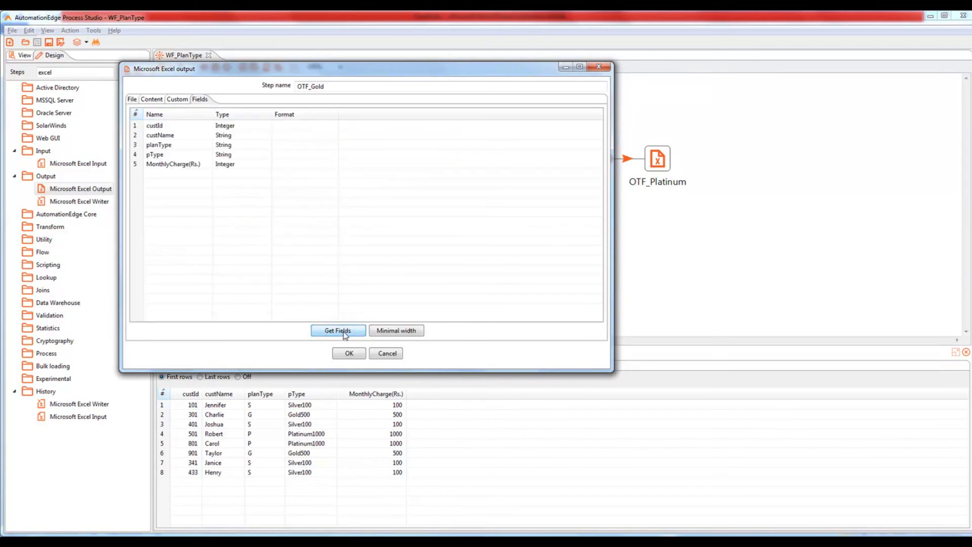
click(143, 147)
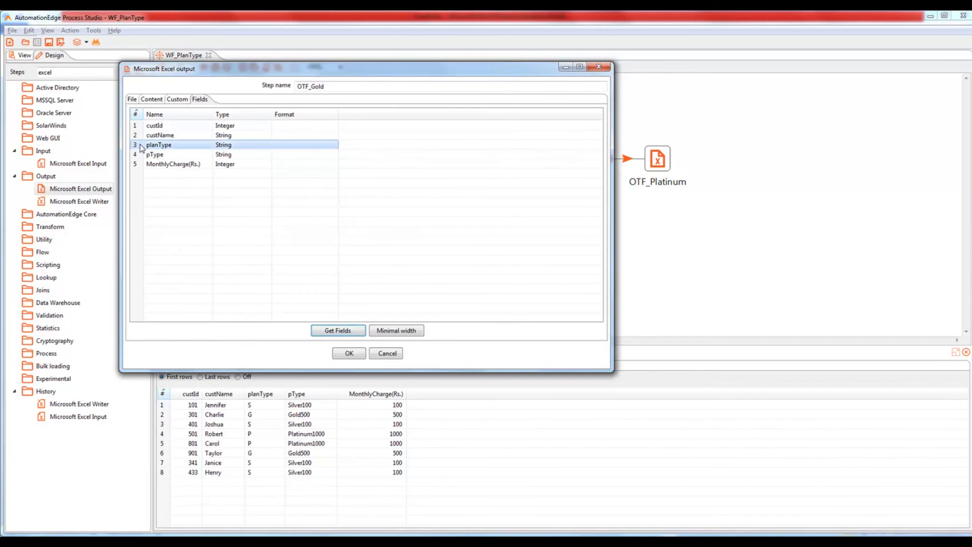
click(358, 355)
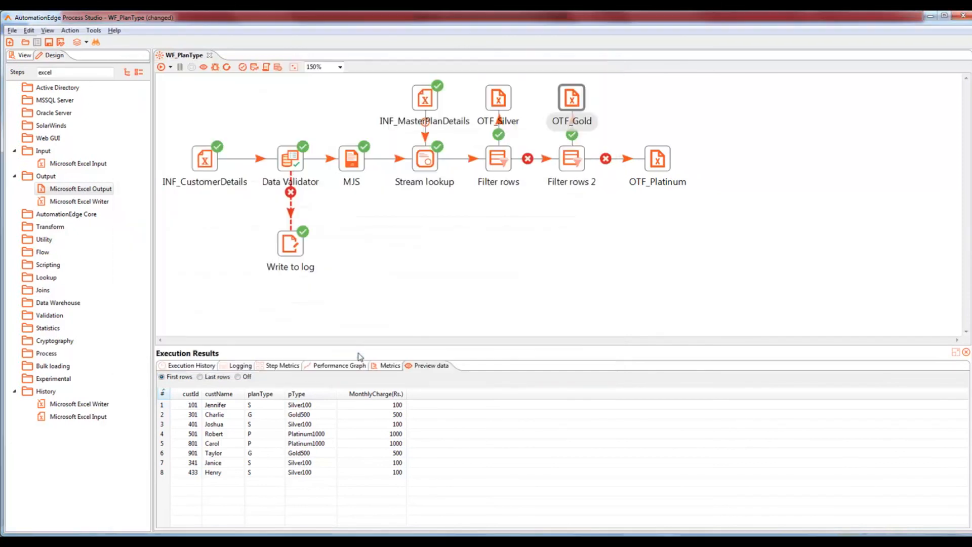
Step: Set OTF_Platinum's output file to Plan_Platinum1000 in PlanType Output, trimming .xls
double_click(659, 160)
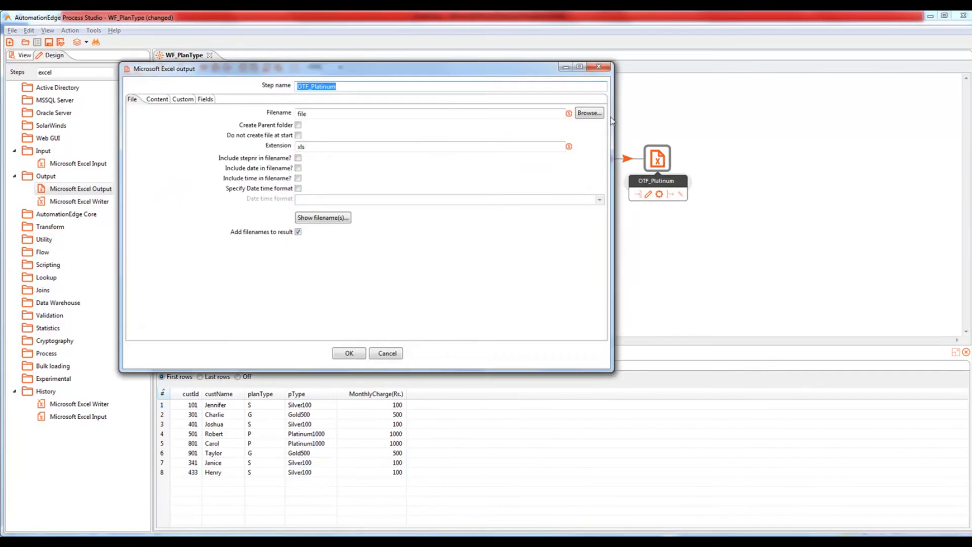
click(586, 117)
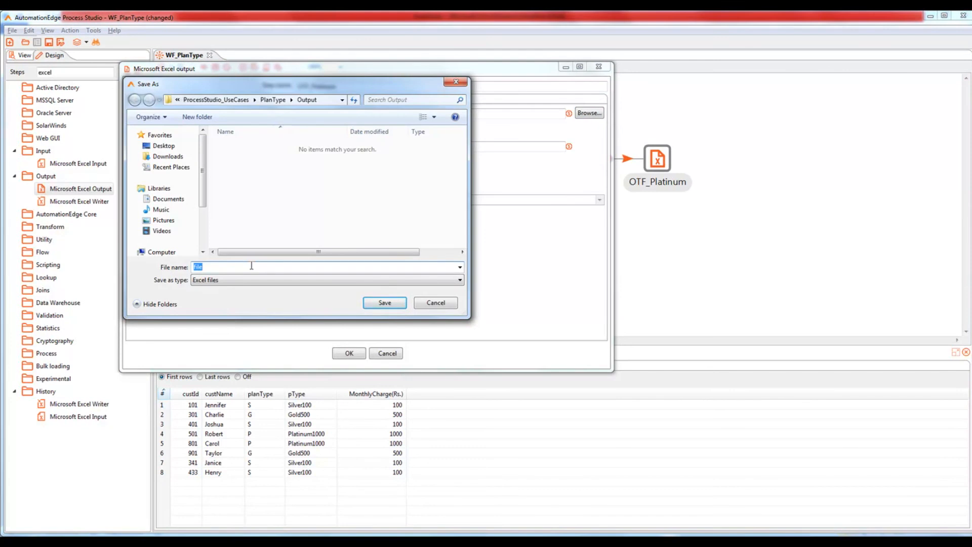
text(Plan_Platinum1000)
click(380, 303)
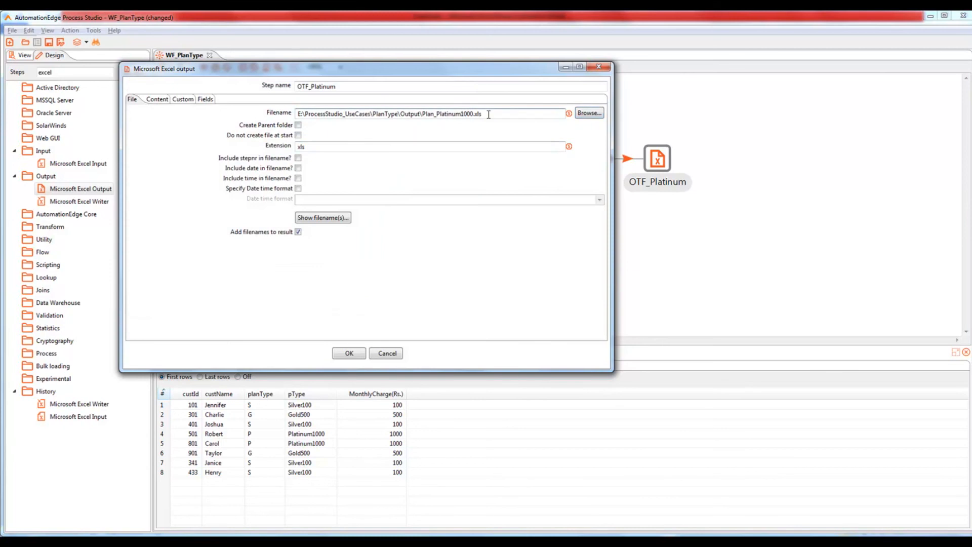
key(BackSpace)
key(BackSpace)
key(BackSpace)
key(BackSpace)
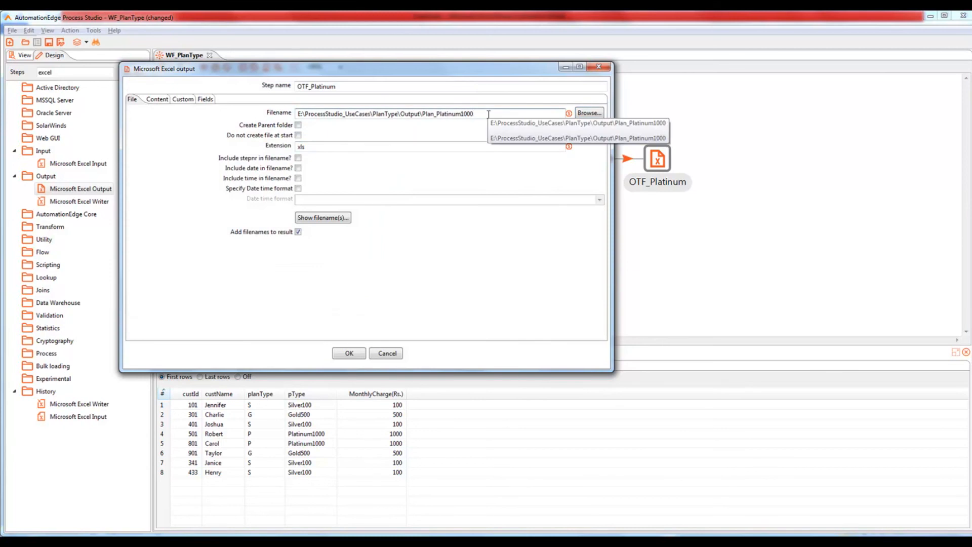
Step: Load the incoming fields into OTF_Platinum and delete the planType row
click(204, 100)
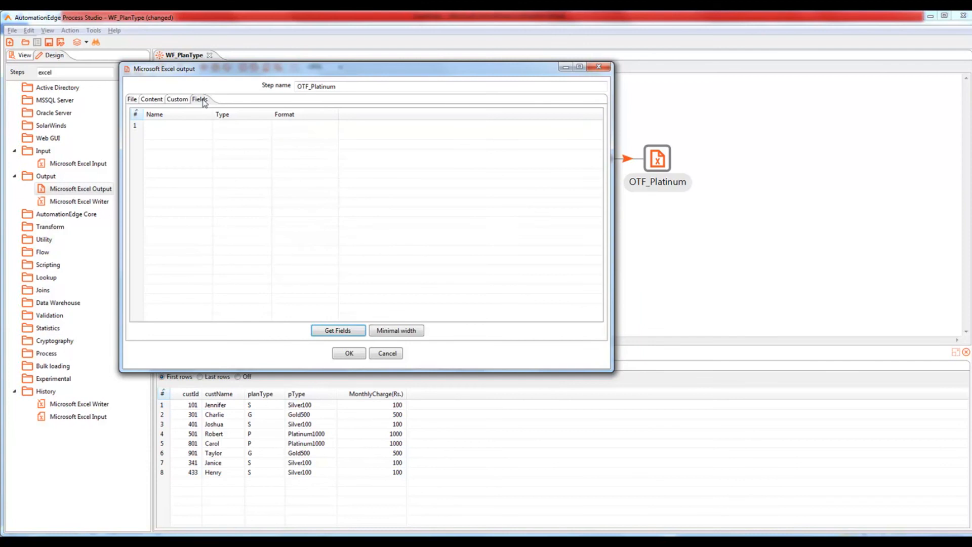
click(338, 332)
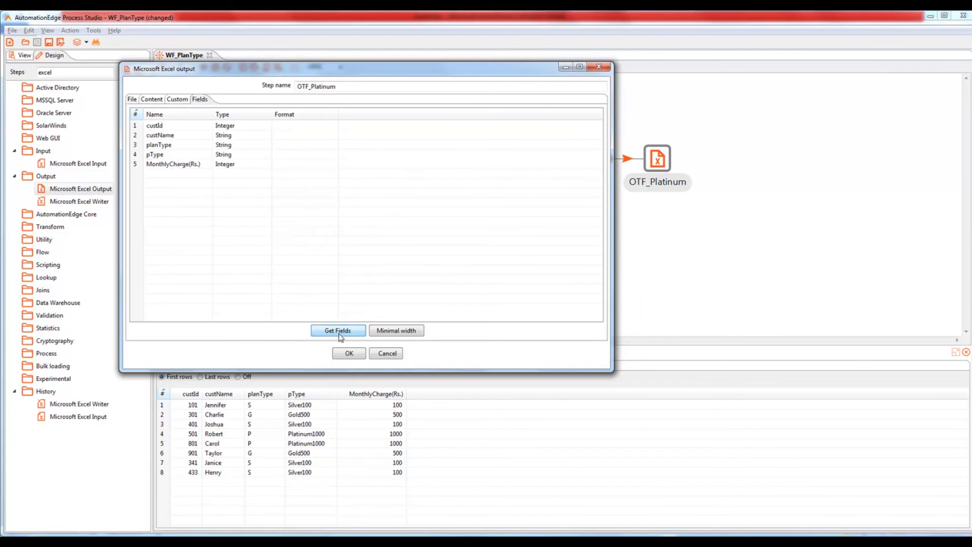
click(137, 146)
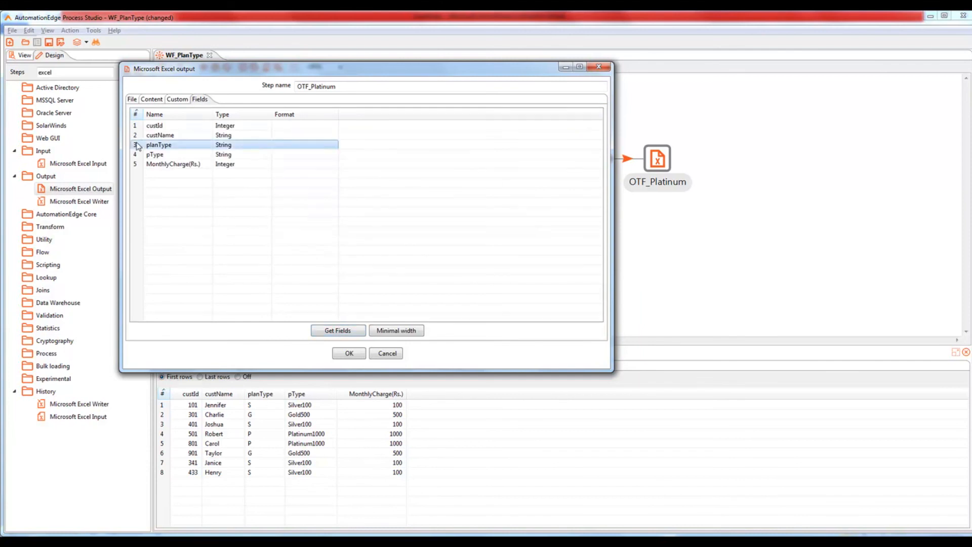
key(Delete)
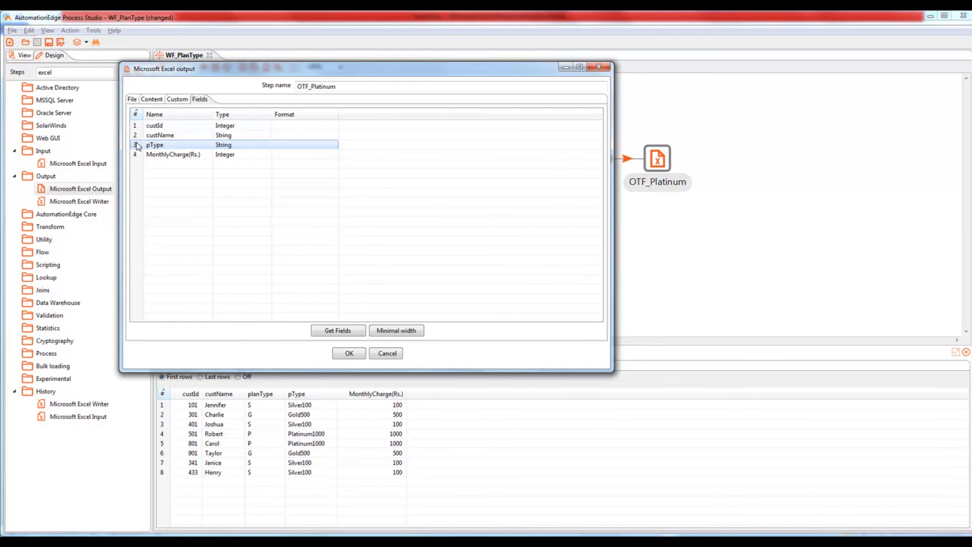
Step: Confirm OTF_Platinum's settings, save the workflow and run it
click(348, 353)
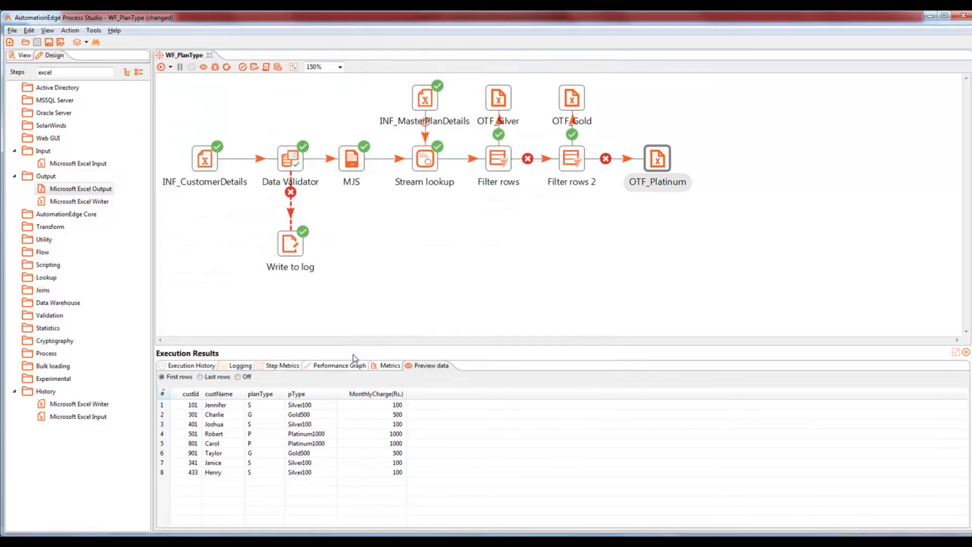
key(ctrl+s)
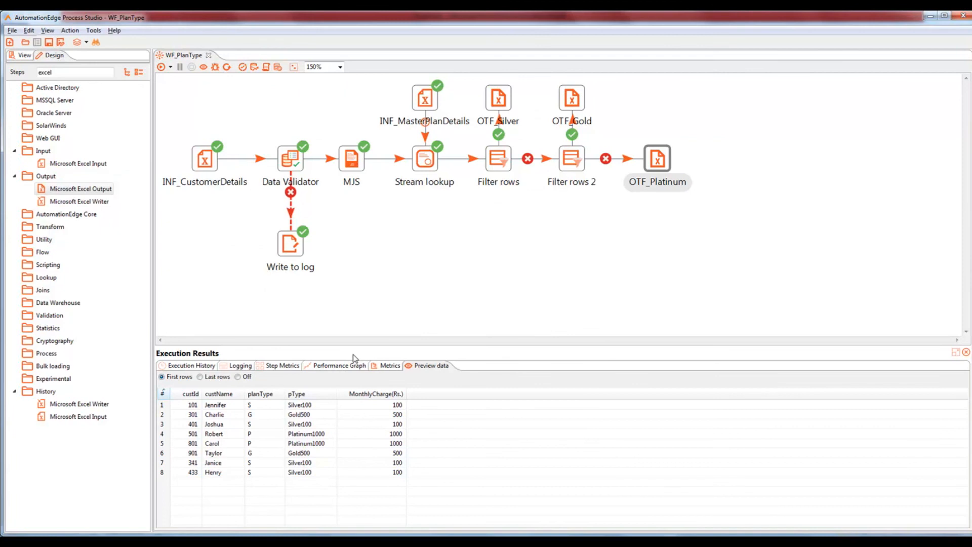
click(161, 68)
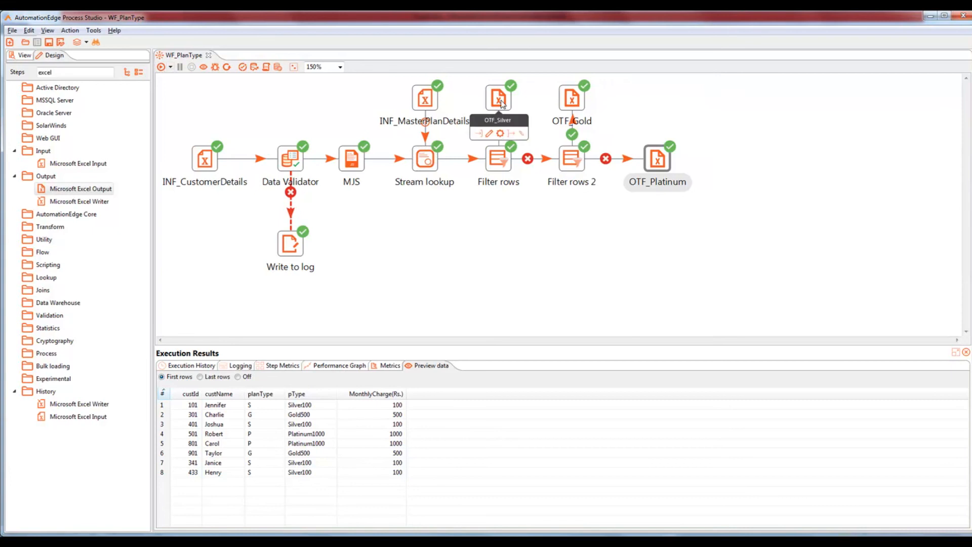
Step: Preview the rows reaching OTF_Silver, OTF_Gold and OTF_Platinum in Execution Results
click(503, 104)
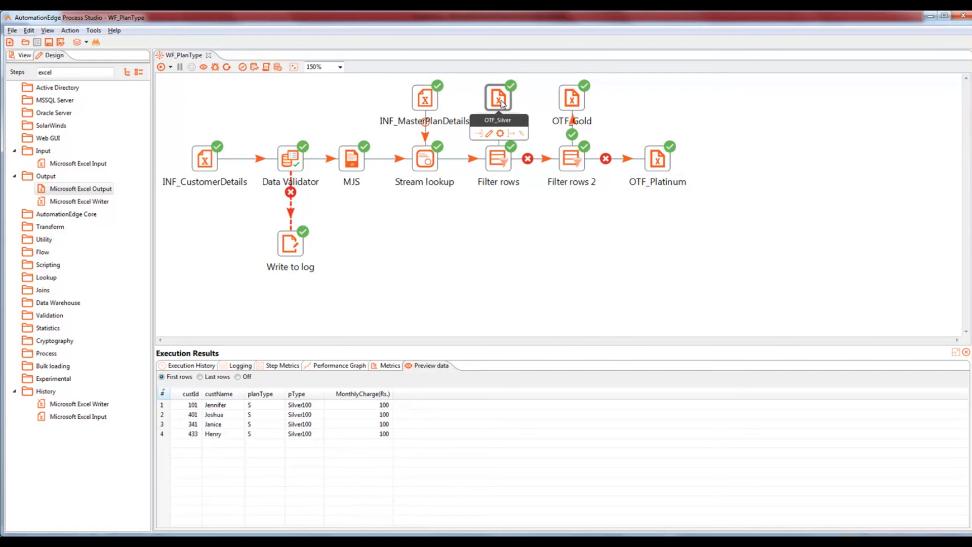
click(573, 102)
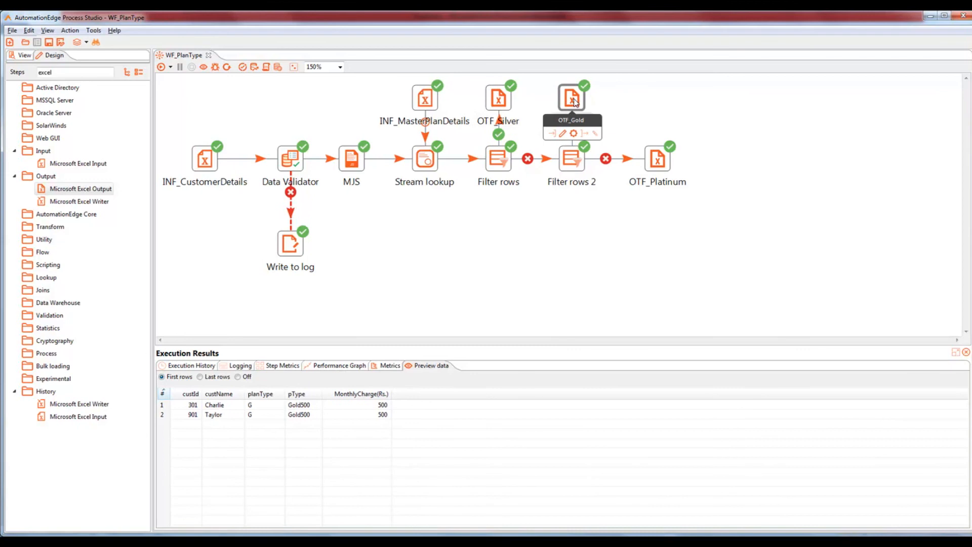
click(659, 161)
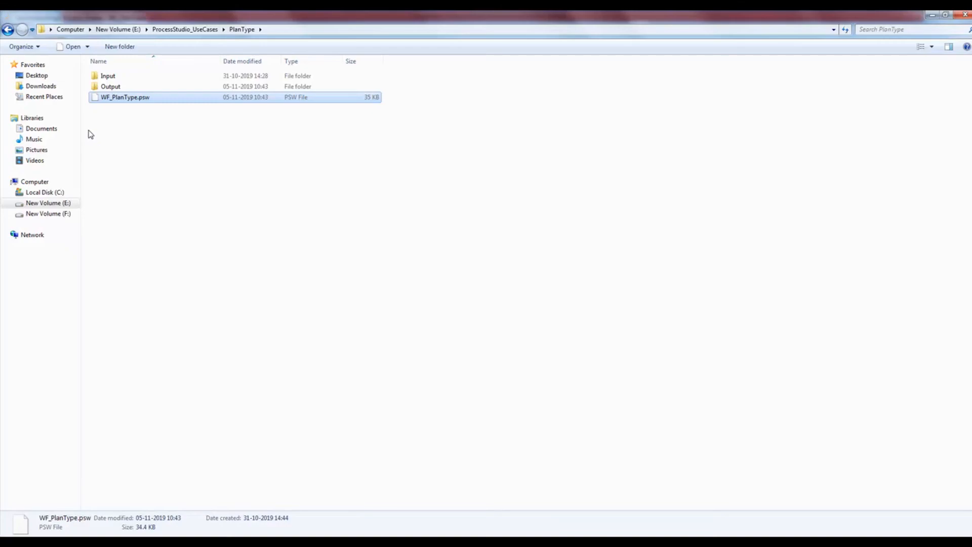
Step: Open Plan_Gold500, Plan_Platinum1000 and Plan_Silver100 from the Output folder, then close them
double_click(107, 86)
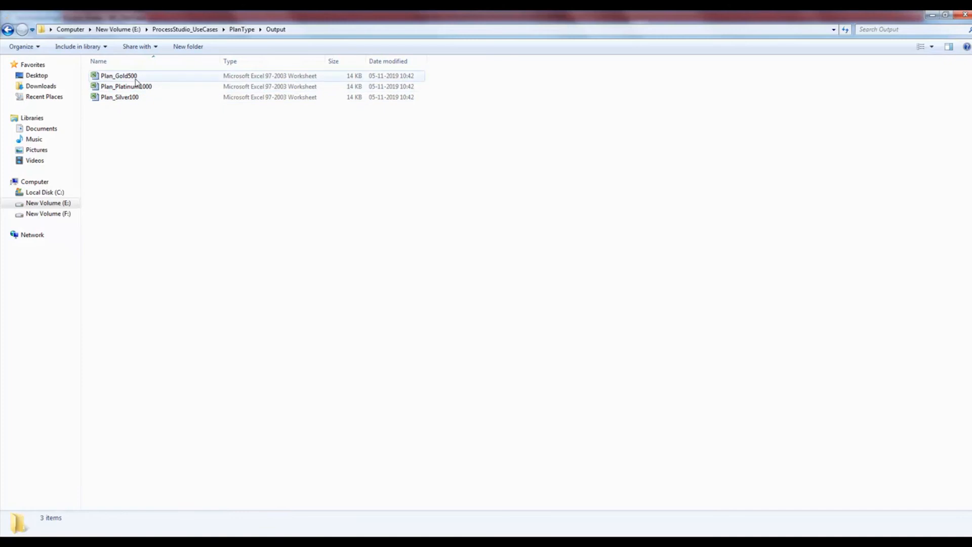
double_click(135, 79)
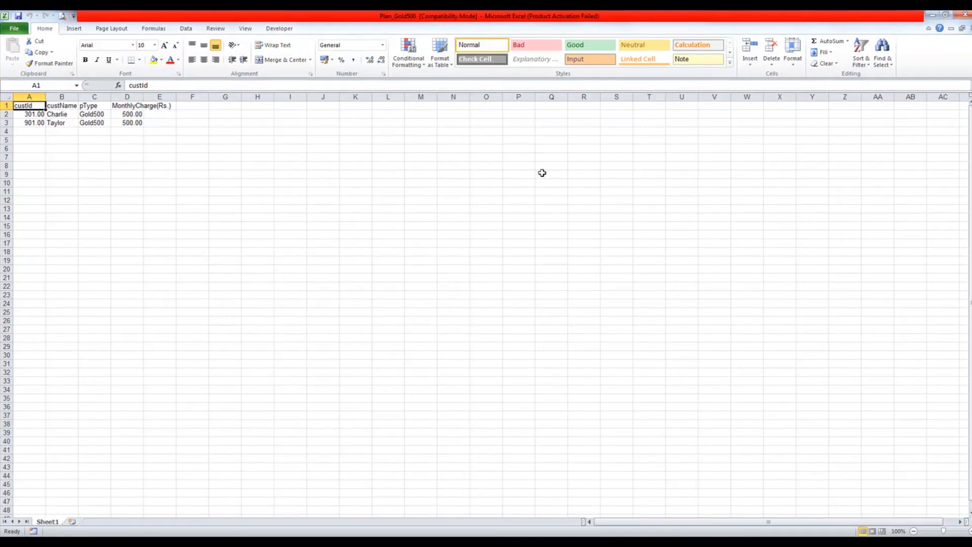
click(967, 17)
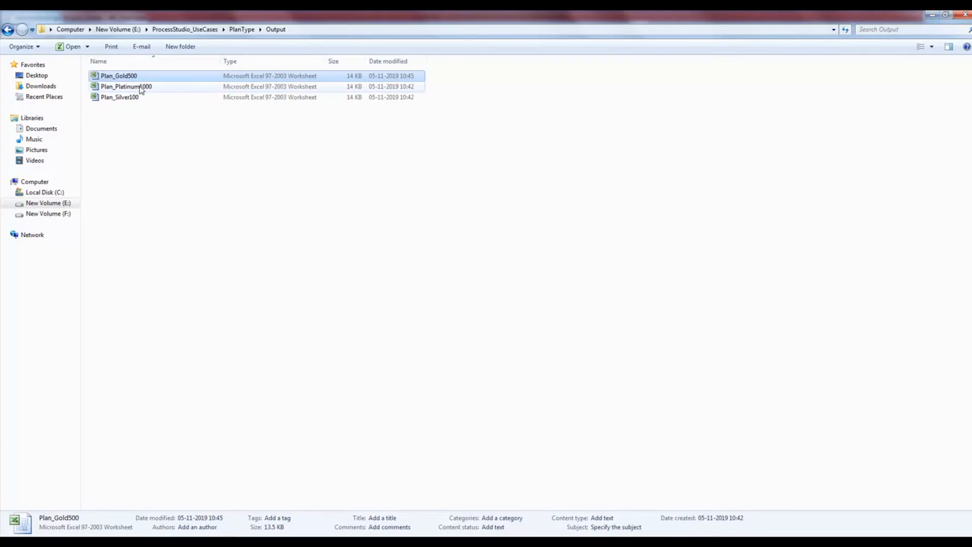
click(129, 86)
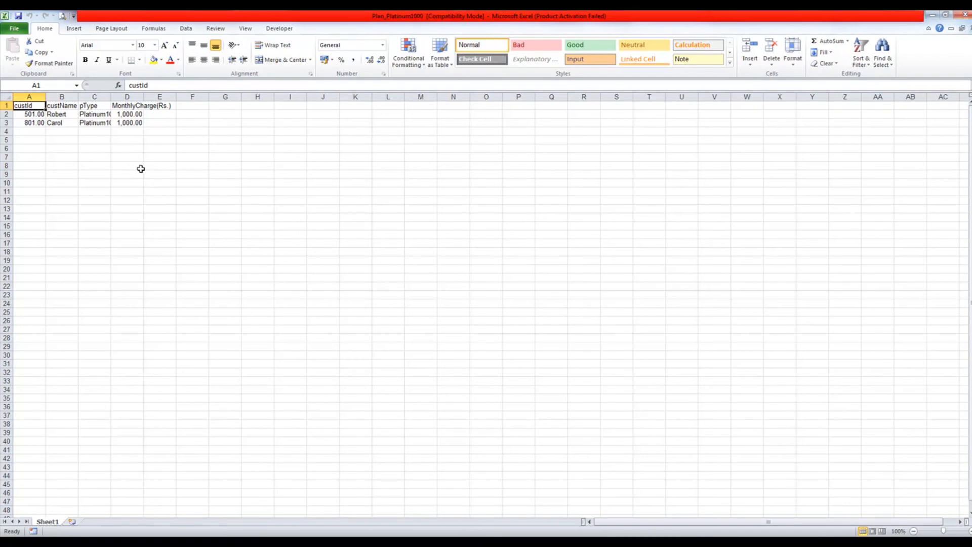
click(932, 14)
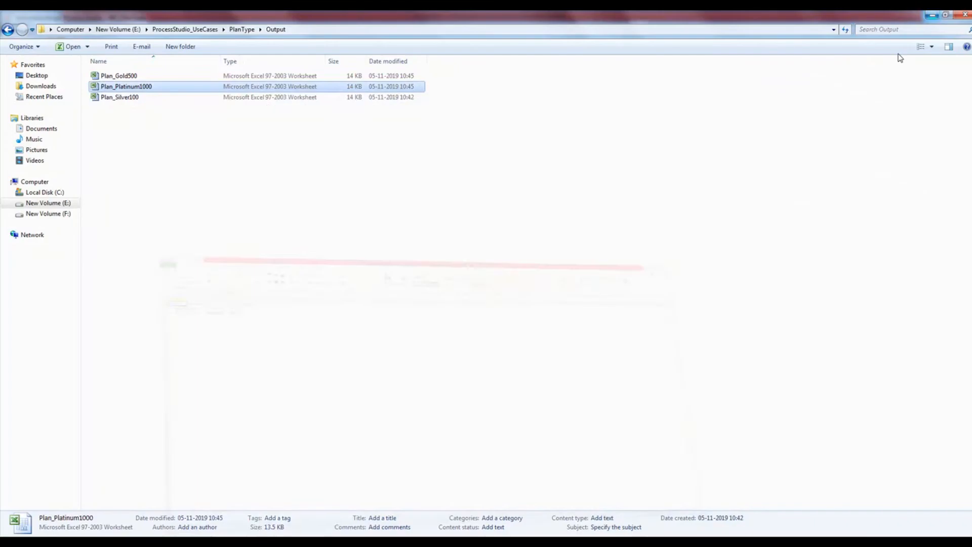
double_click(120, 97)
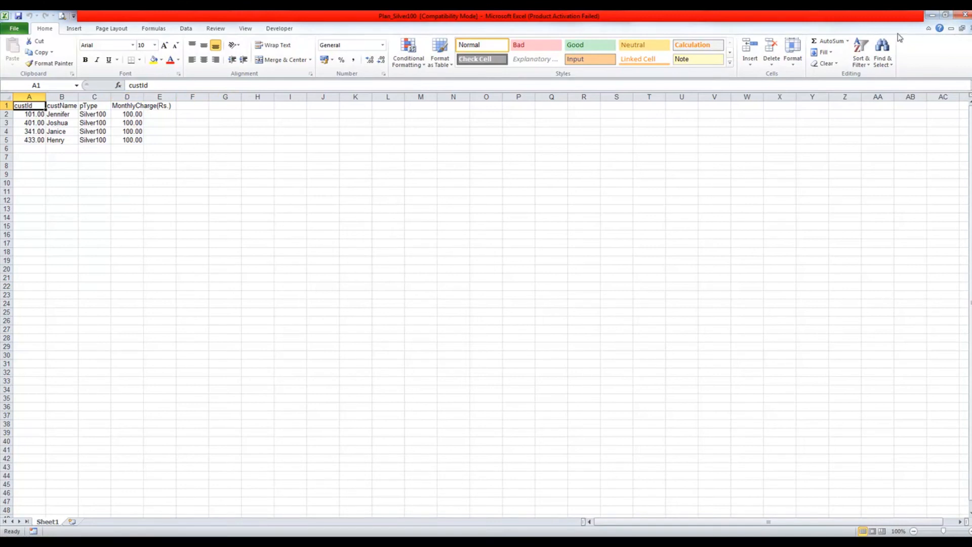
click(964, 14)
click(966, 14)
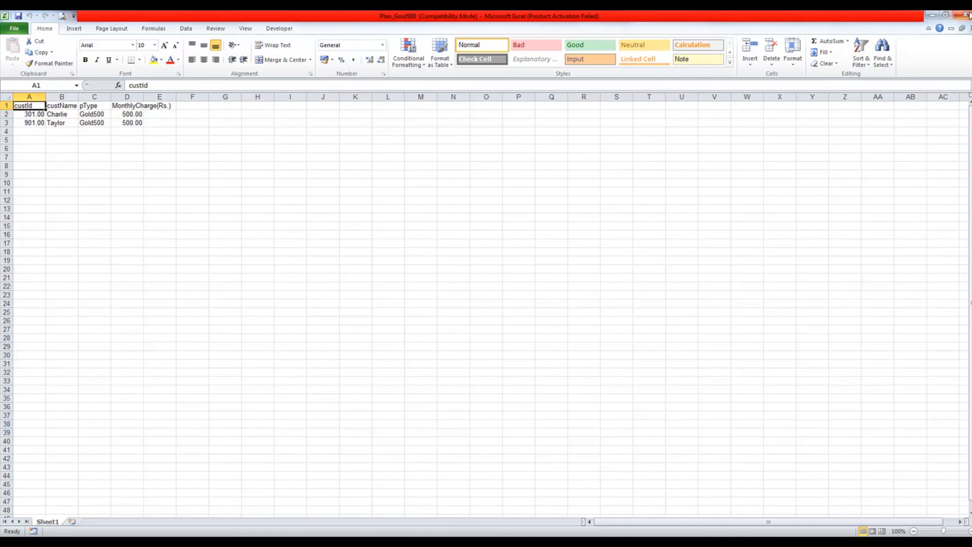
click(966, 14)
Step: Read step 4 of the CaseStudy document, then return to the WF_PlanType workflow
key(alt+Tab)
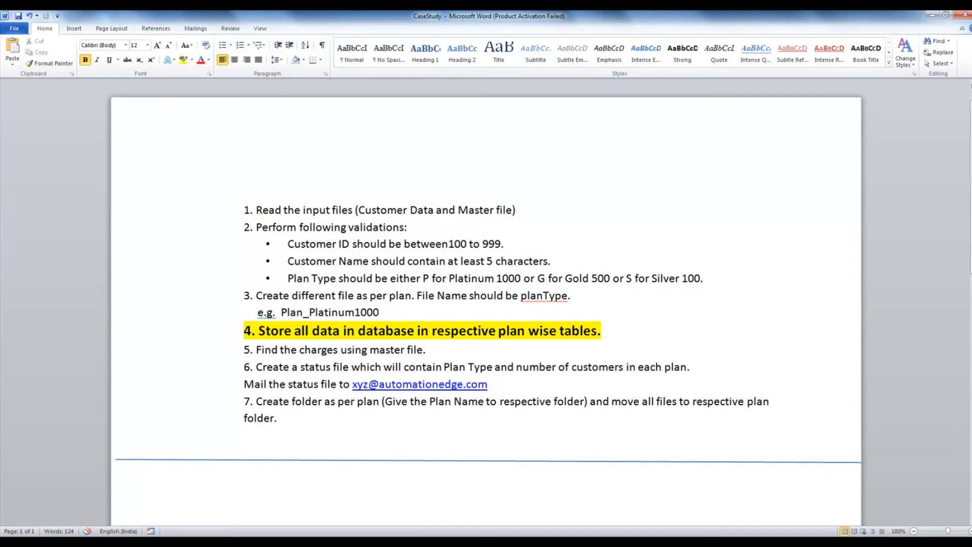
key(alt+Tab)
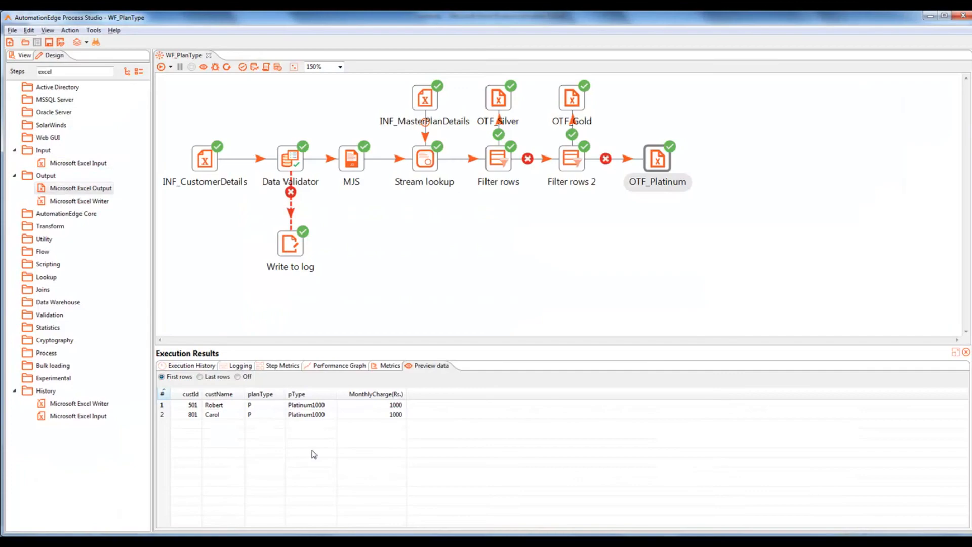
Step: Search steps for 'table', drop Table output steps on the canvas, and shift the main flow down
double_click(80, 73)
text(table)
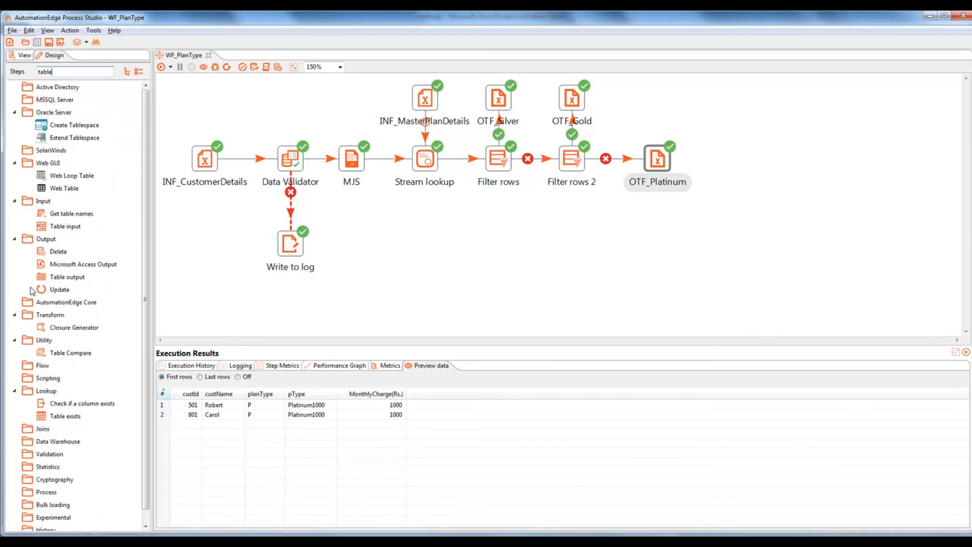
drag(76, 277, 669, 97)
drag(72, 276, 832, 224)
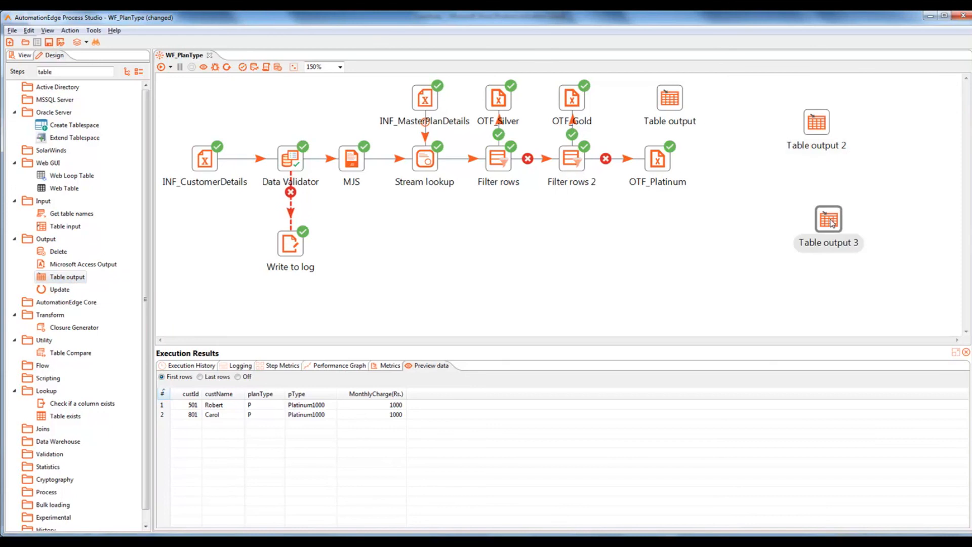
drag(672, 104, 787, 119)
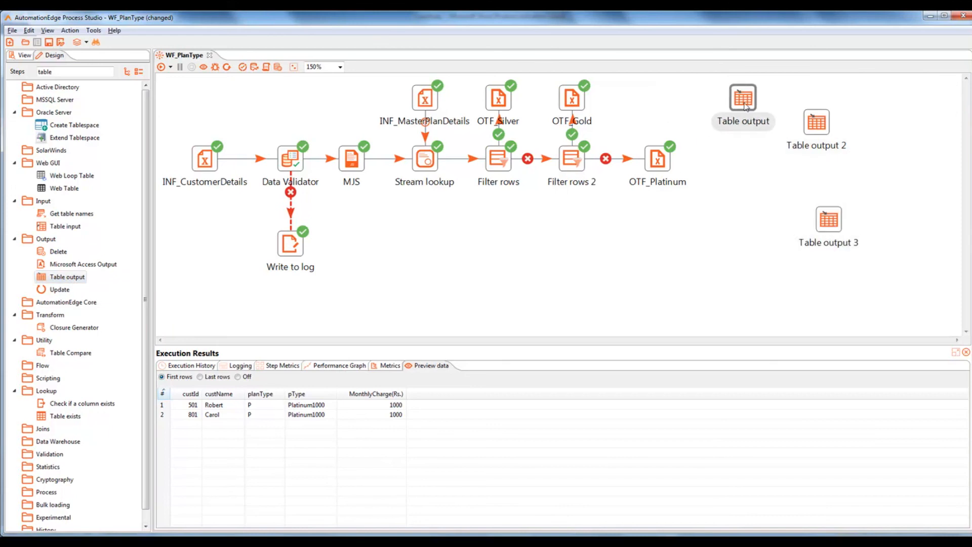
drag(704, 258, 151, 82)
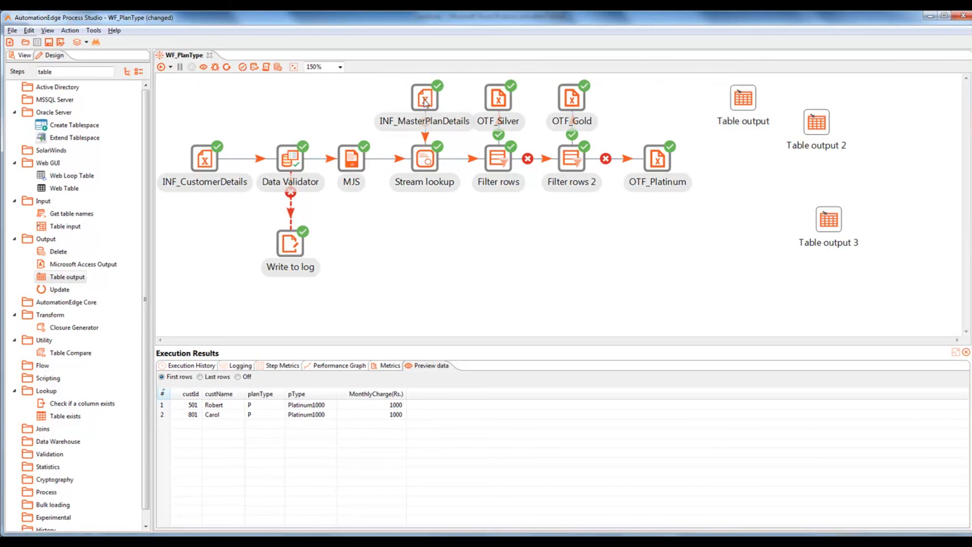
drag(411, 111, 430, 152)
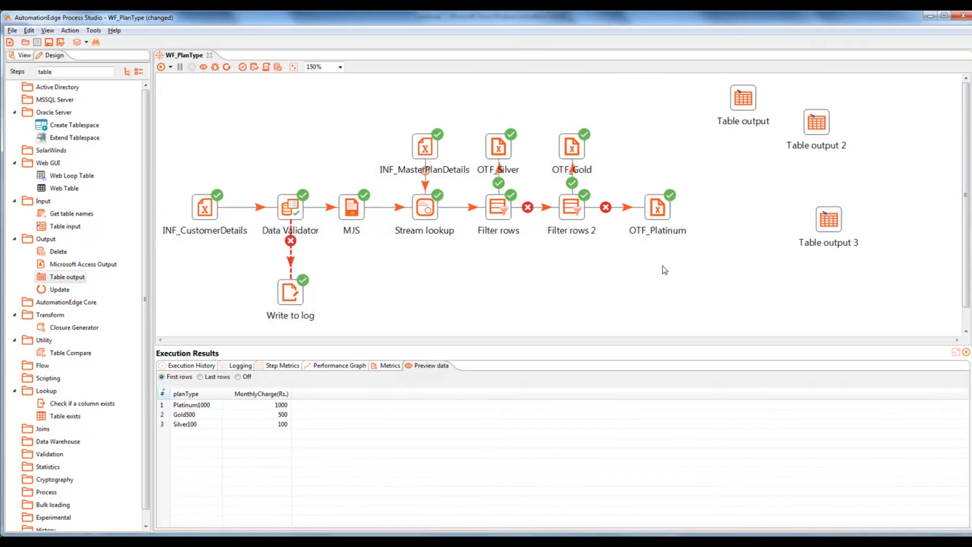
Step: Position Table output 1-3 beside OTF_Silver, OTF_Gold, OTF_Platinum and draw a hop to each
click(500, 146)
drag(501, 147, 500, 98)
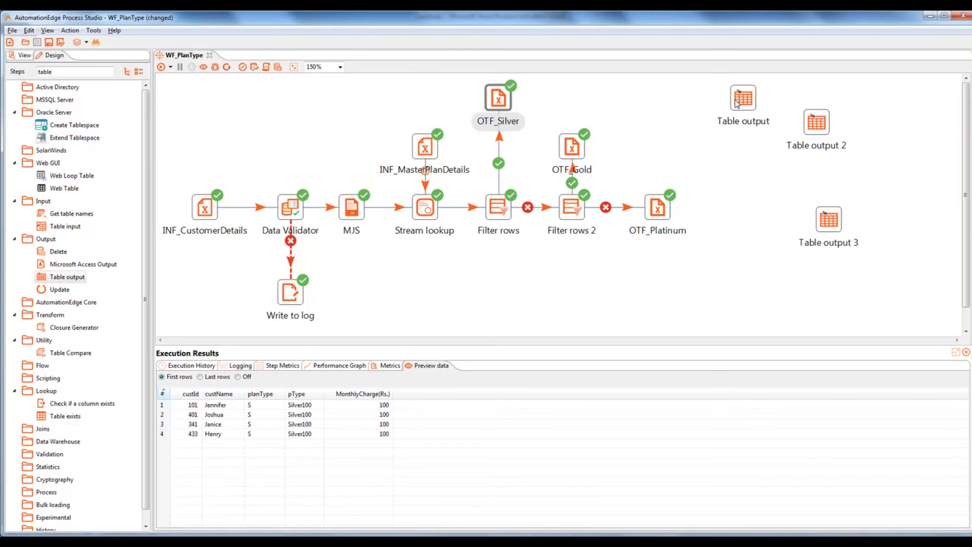
drag(742, 103, 575, 105)
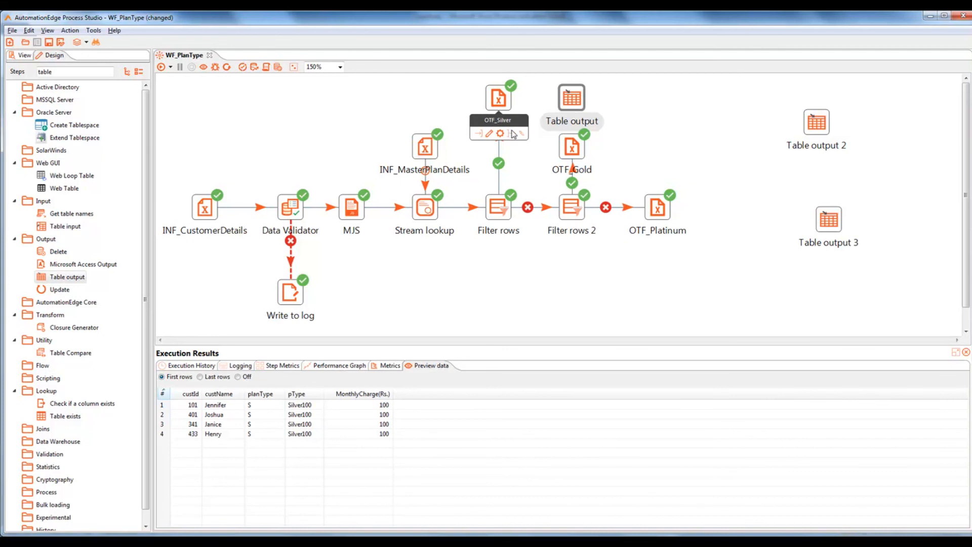
drag(513, 135, 575, 105)
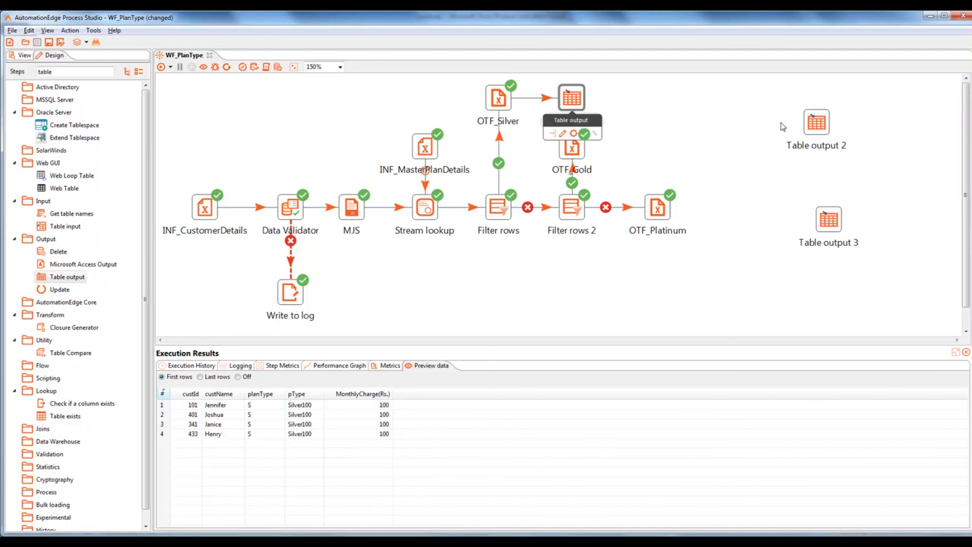
drag(810, 128, 662, 153)
mouse_move(582, 155)
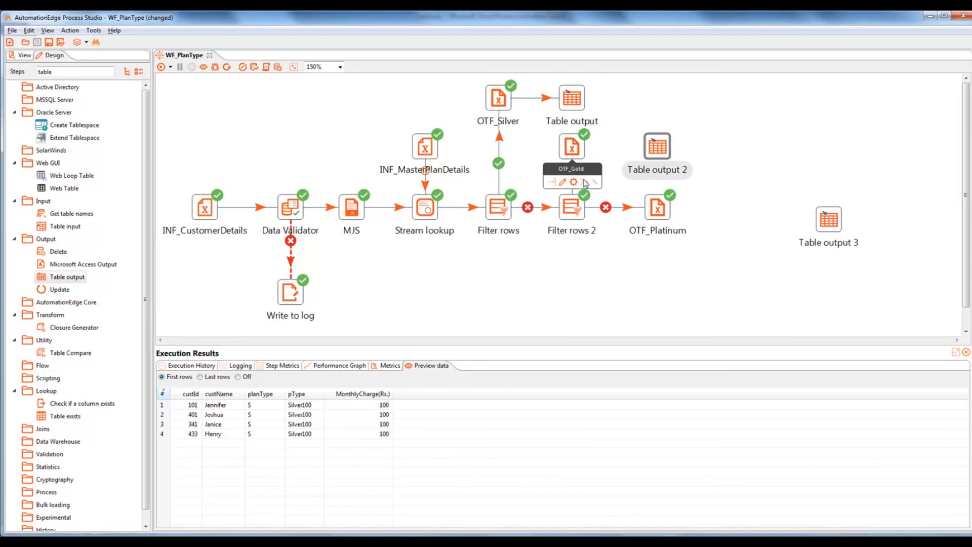
drag(585, 182, 658, 159)
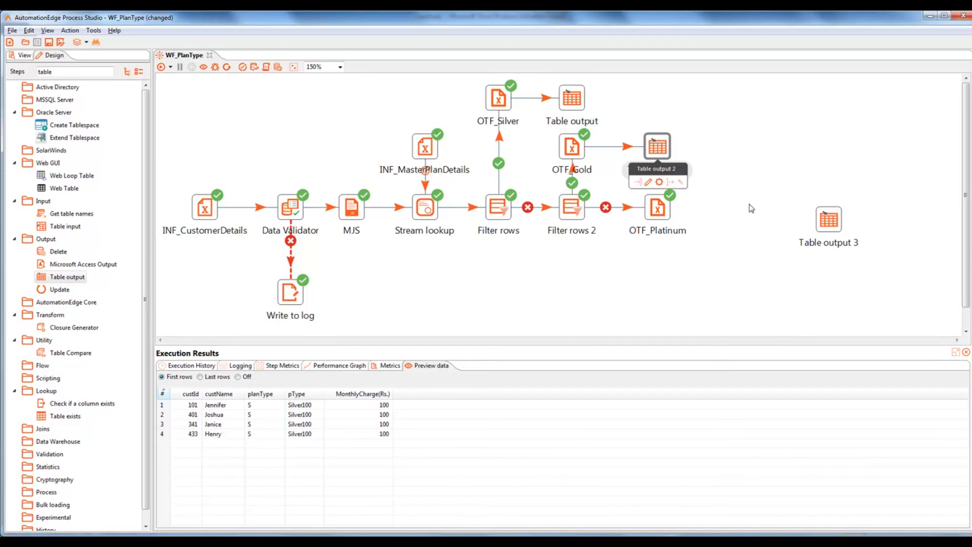
drag(830, 228, 746, 221)
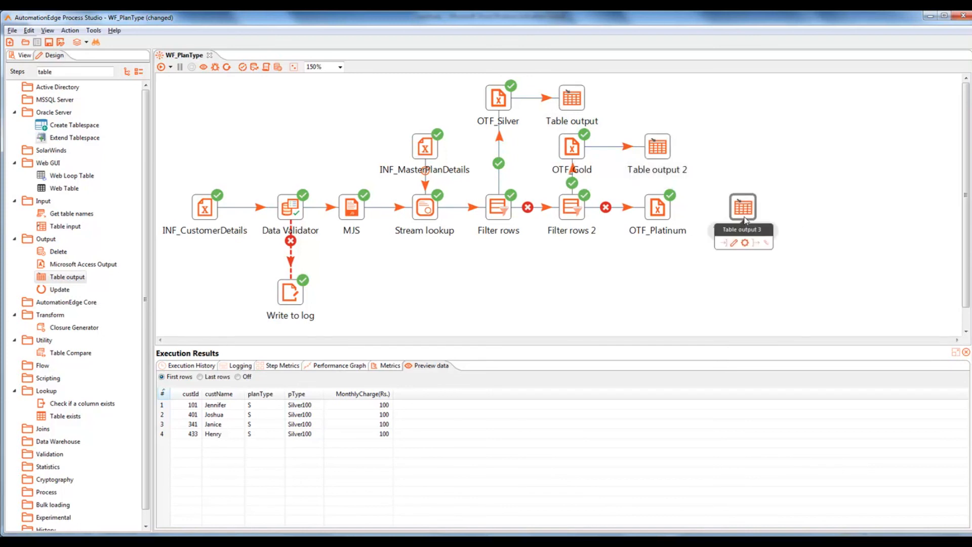
mouse_move(656, 211)
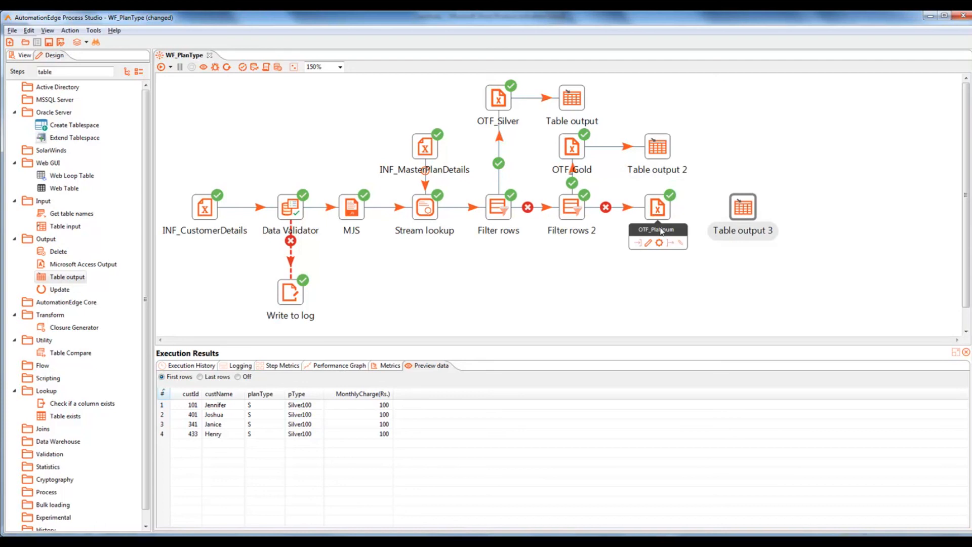
drag(671, 244, 741, 213)
mouse_move(741, 213)
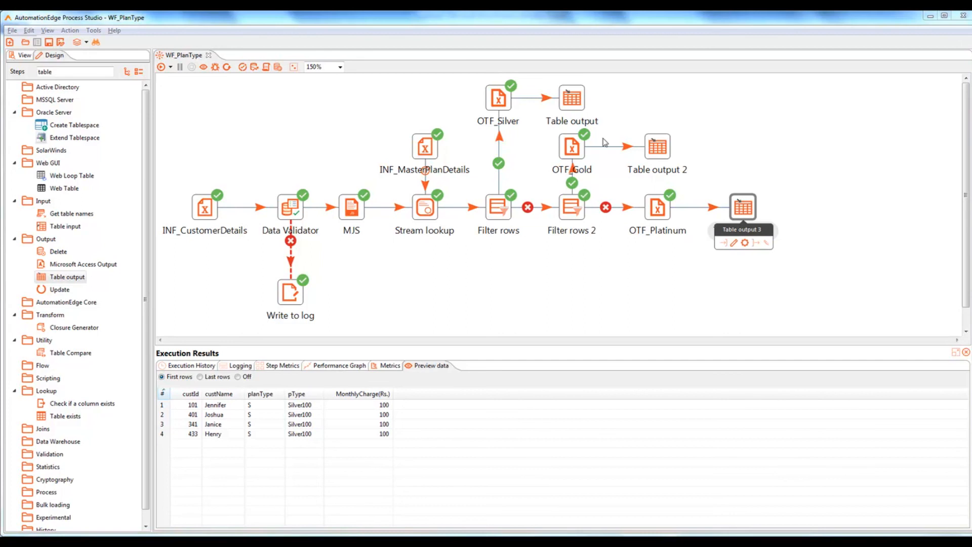
Step: Rename the first Table output step to SilverTable and start a new database connection
double_click(573, 102)
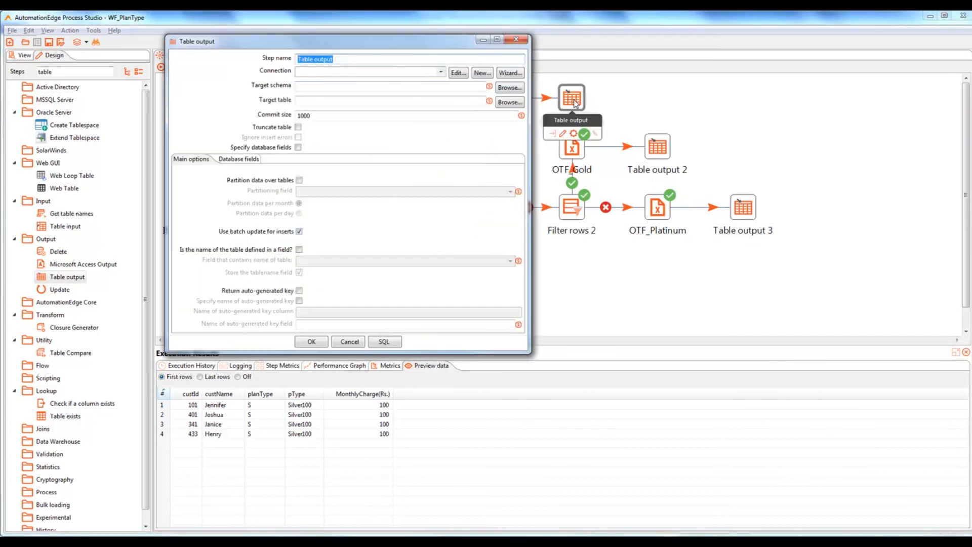
drag(376, 50, 413, 90)
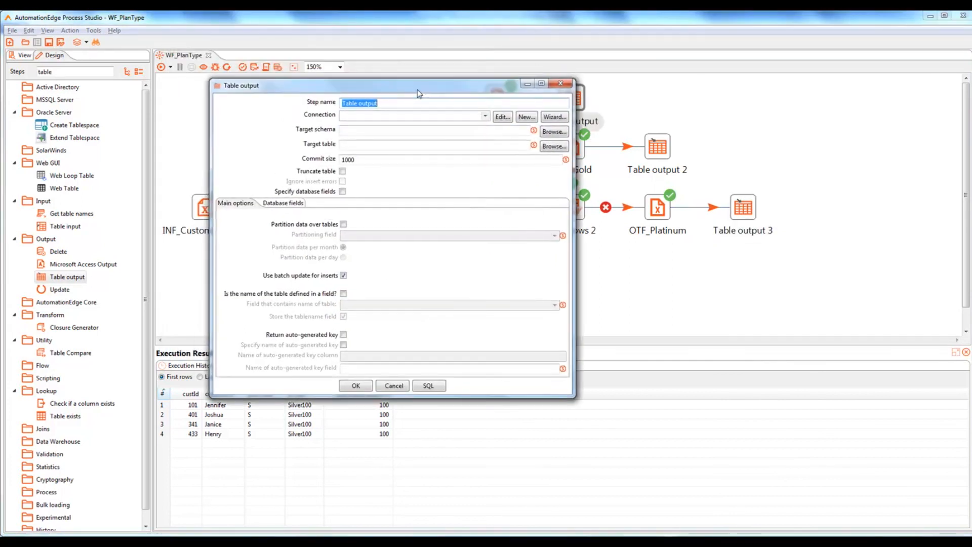
text(SilverTable)
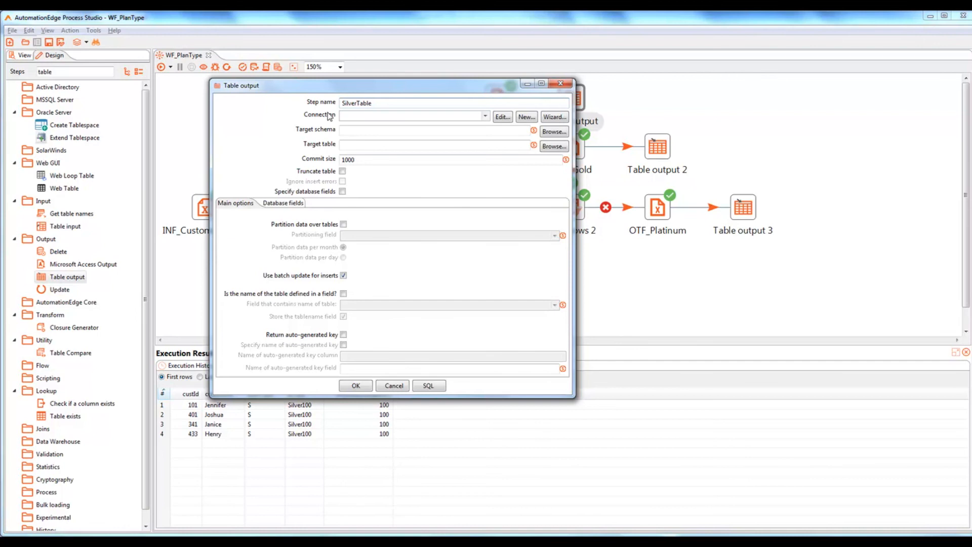
click(526, 116)
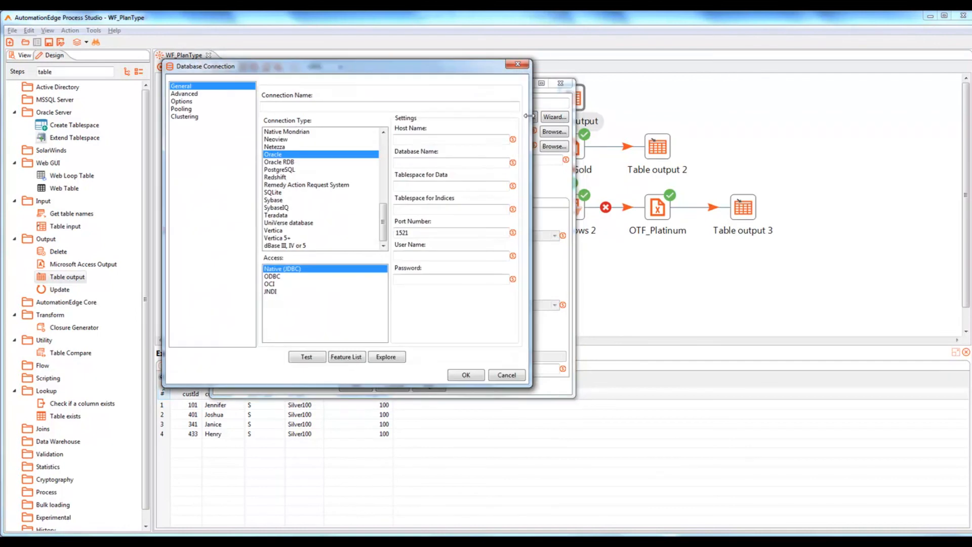
Step: Define connection Con as PostgreSQL on host localhost, database TrainingDatabase
click(339, 108)
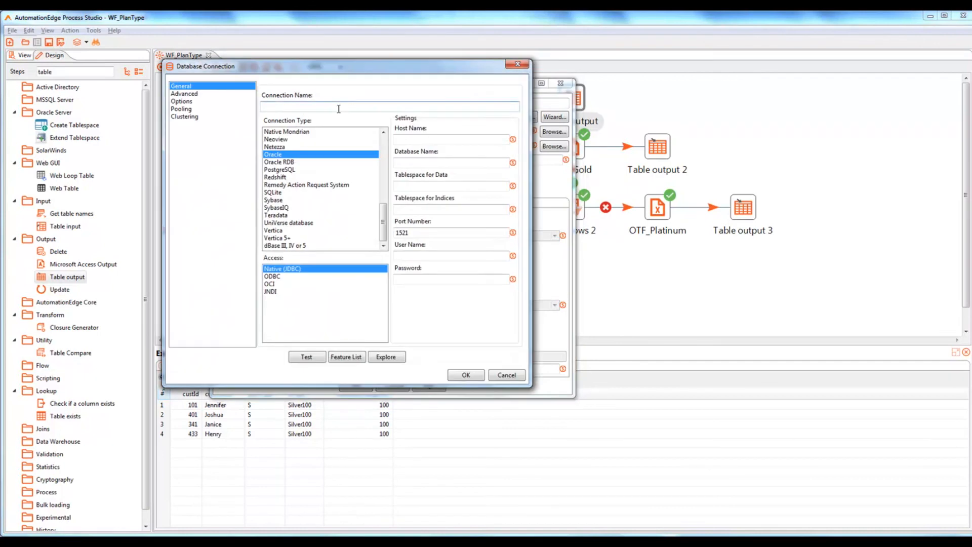
text(Con)
click(291, 171)
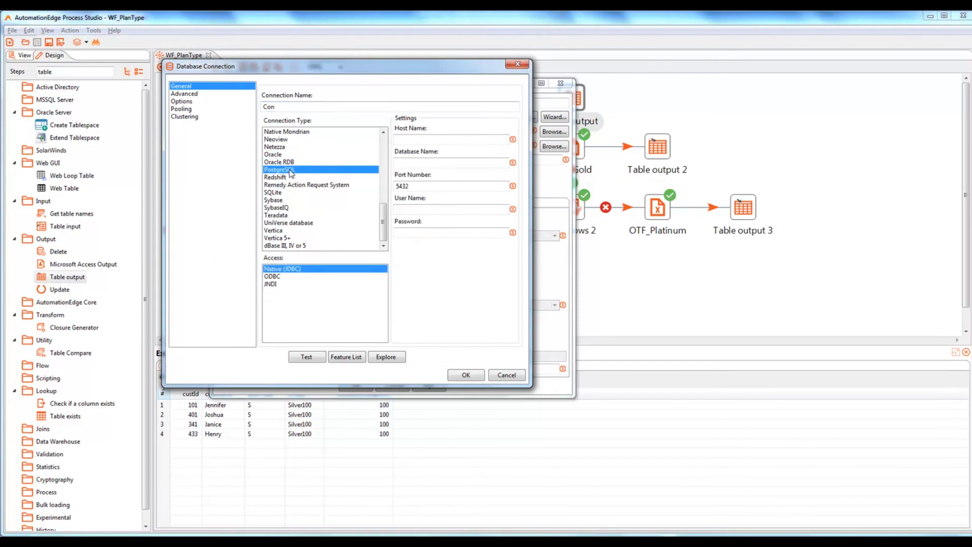
click(412, 140)
text(localhost)
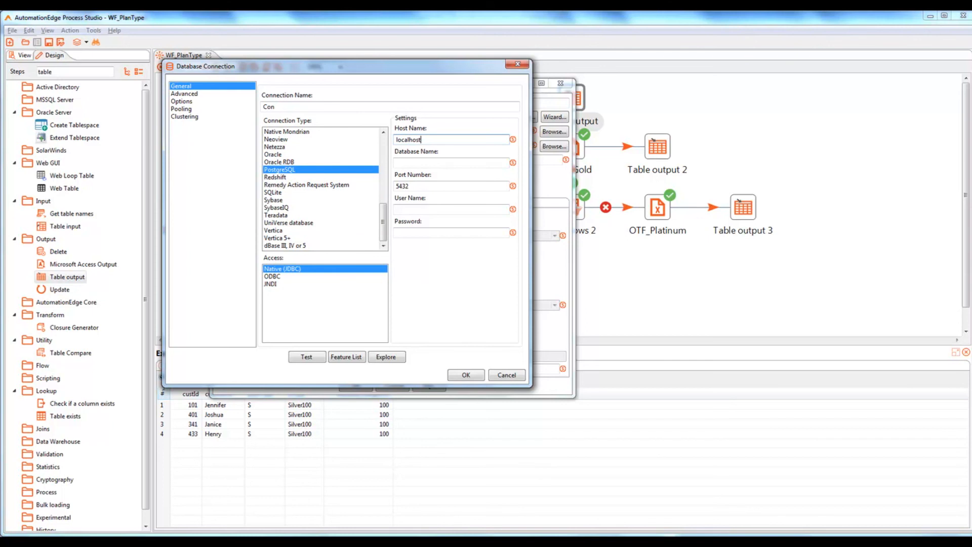
click(443, 163)
text(TrainingDatabase)
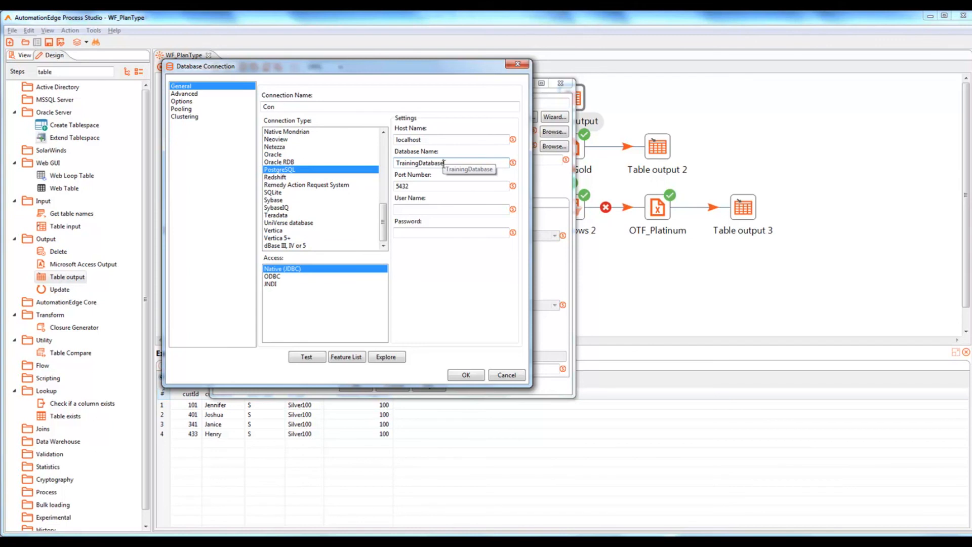
Step: Enter user postgres and the password, test the connection successfully, and save it
click(436, 209)
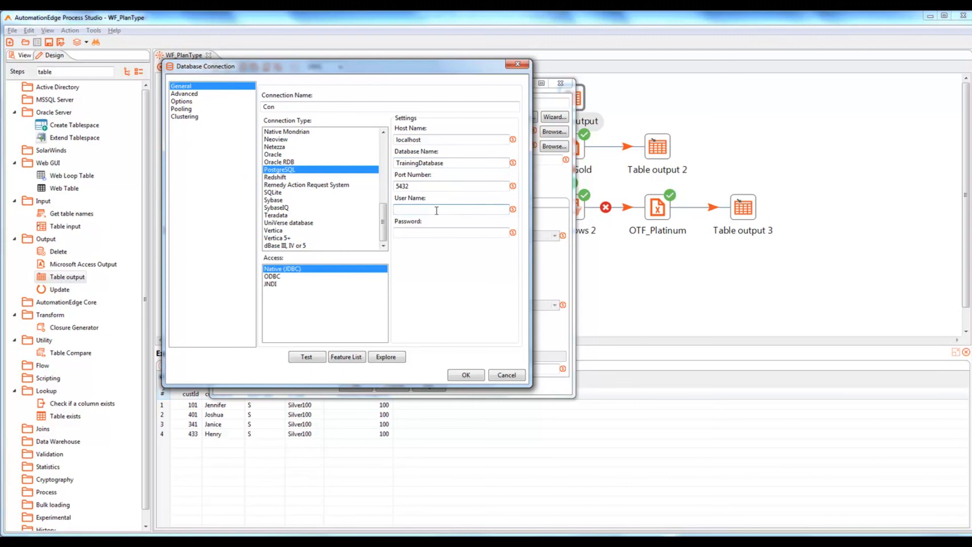
text(postgres)
key(Tab)
text(postgres)
click(309, 357)
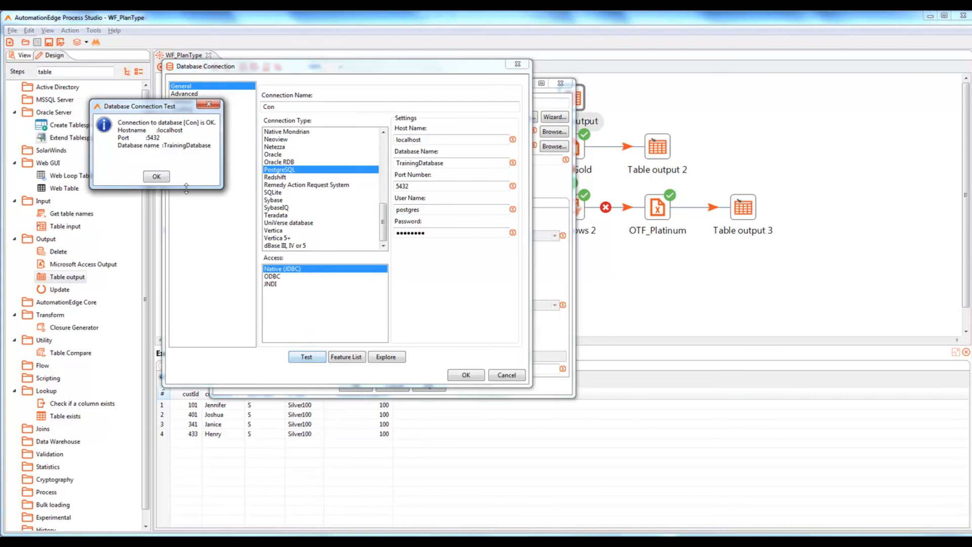
click(157, 177)
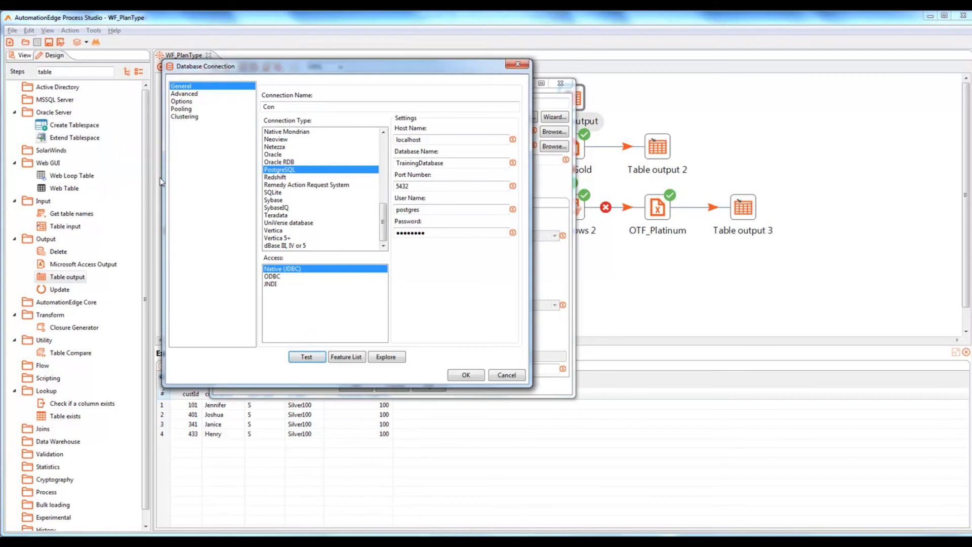
click(466, 376)
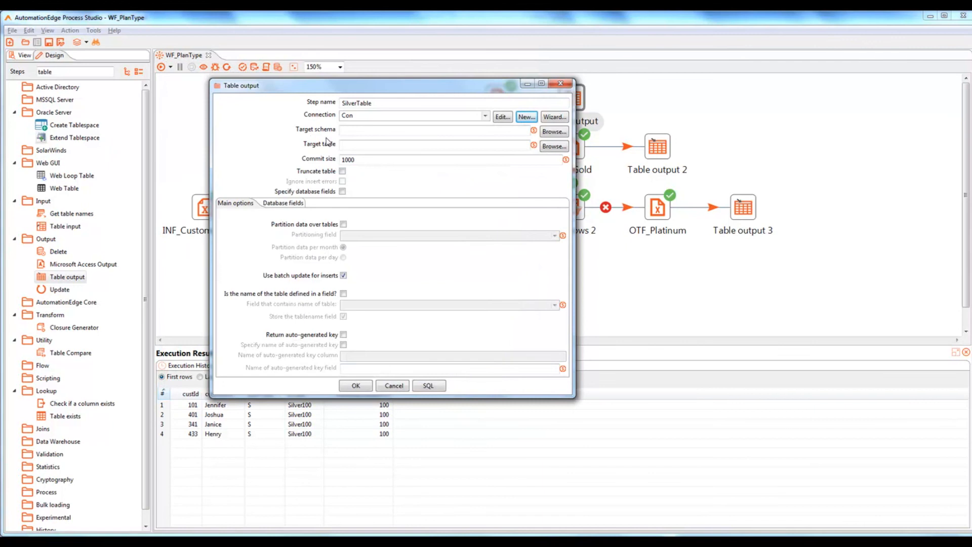
Step: Set SilverTable's target schema to public and its target table to Silver100
click(562, 133)
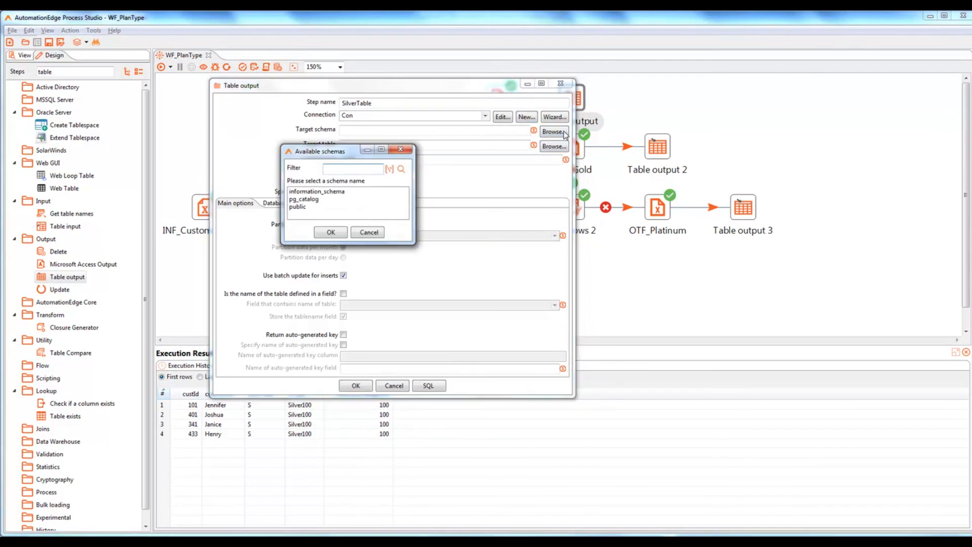
click(304, 207)
click(331, 233)
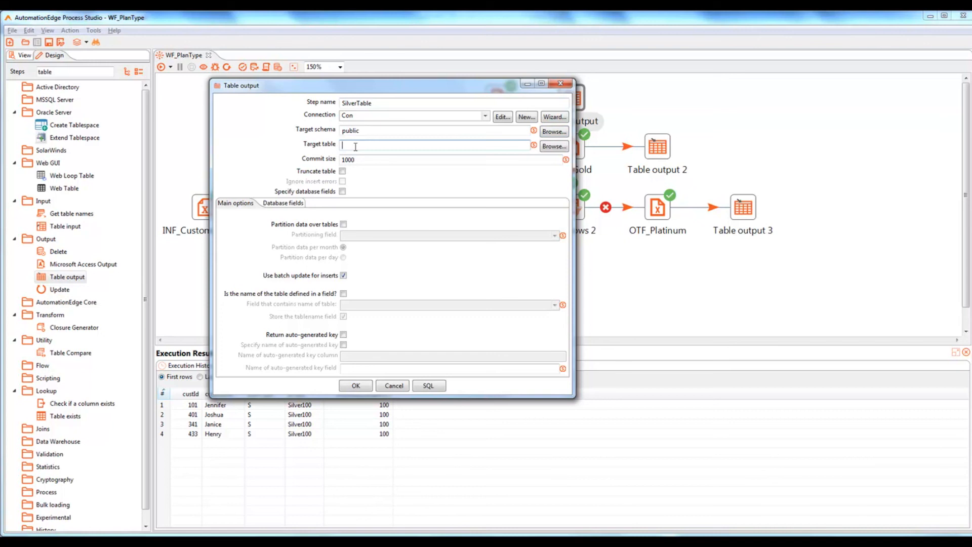
text(Silver100)
Step: Specify database fields, load the incoming fields, and remove the pType mapping
click(343, 192)
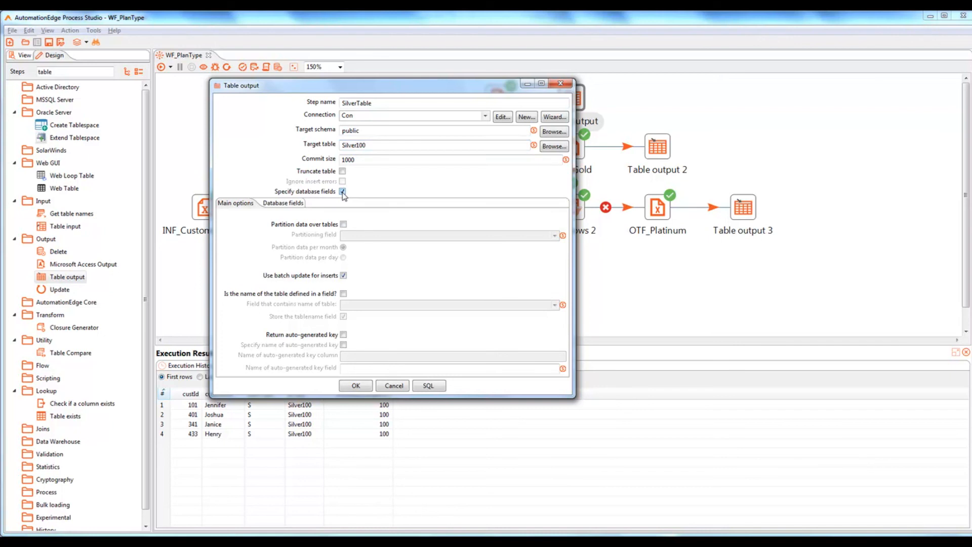
click(290, 205)
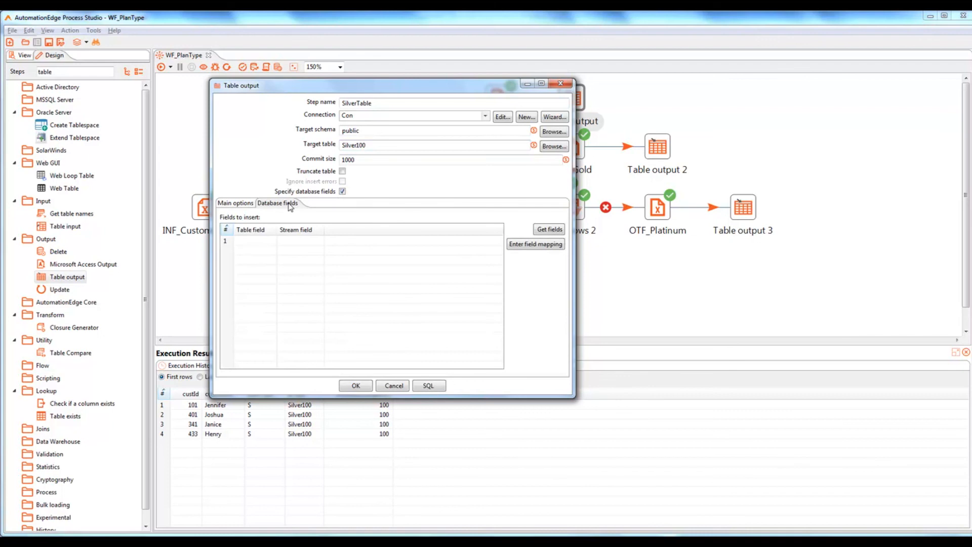
click(547, 232)
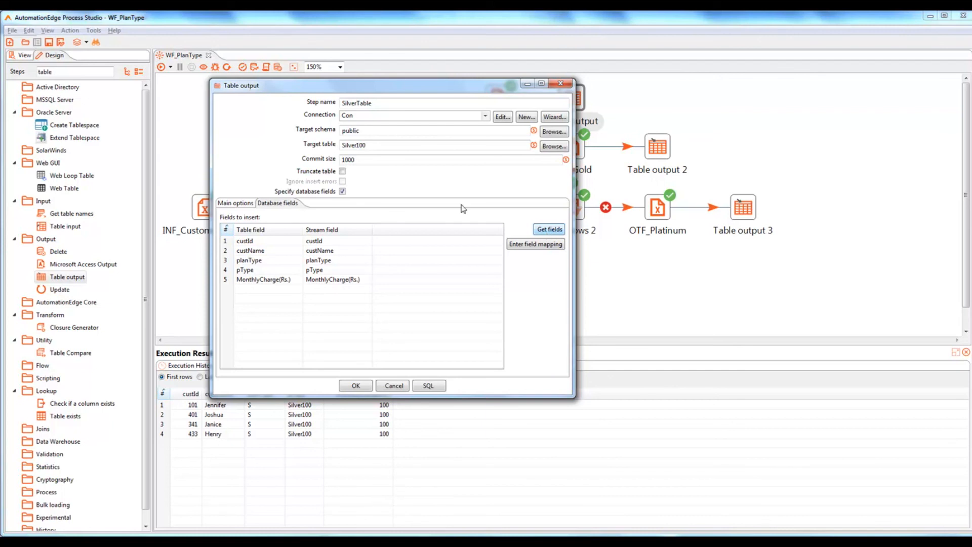
click(225, 272)
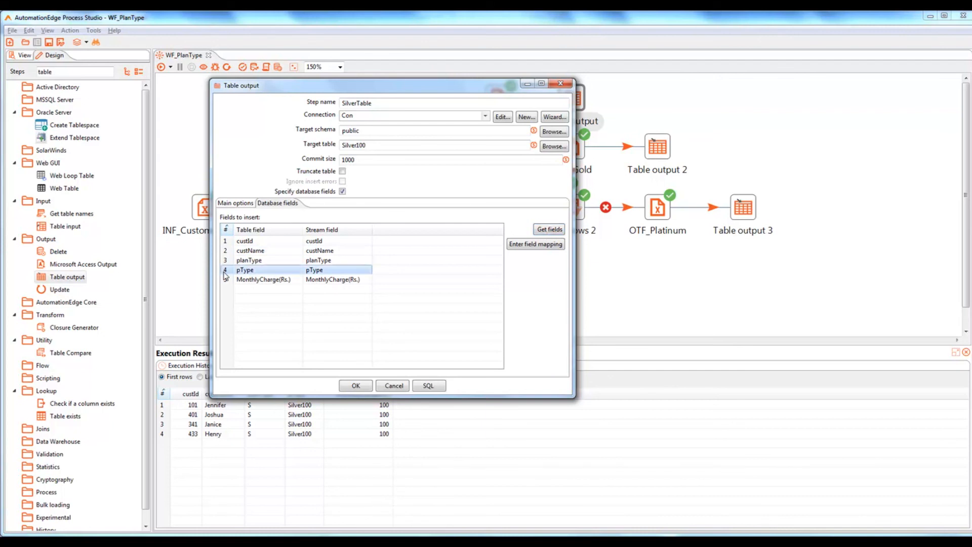
key(Delete)
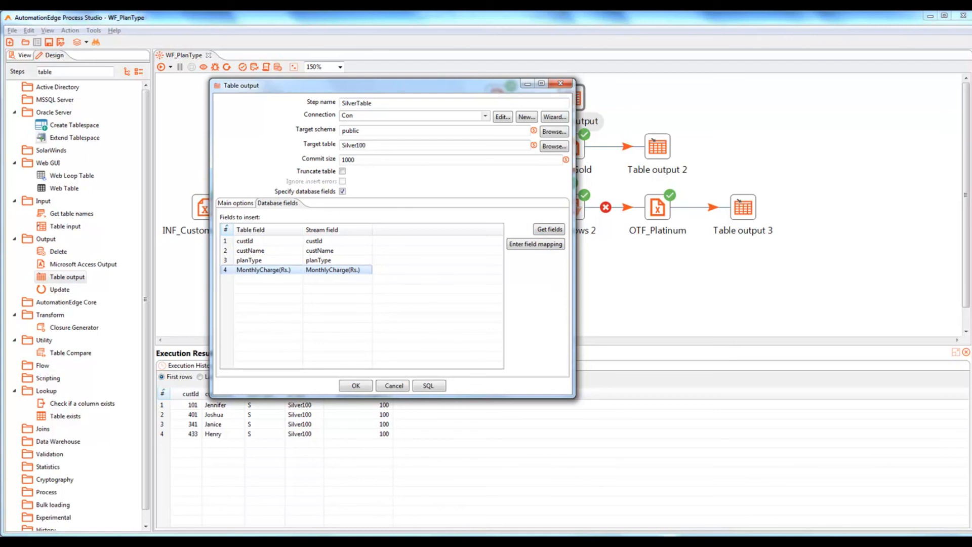
click(13, 543)
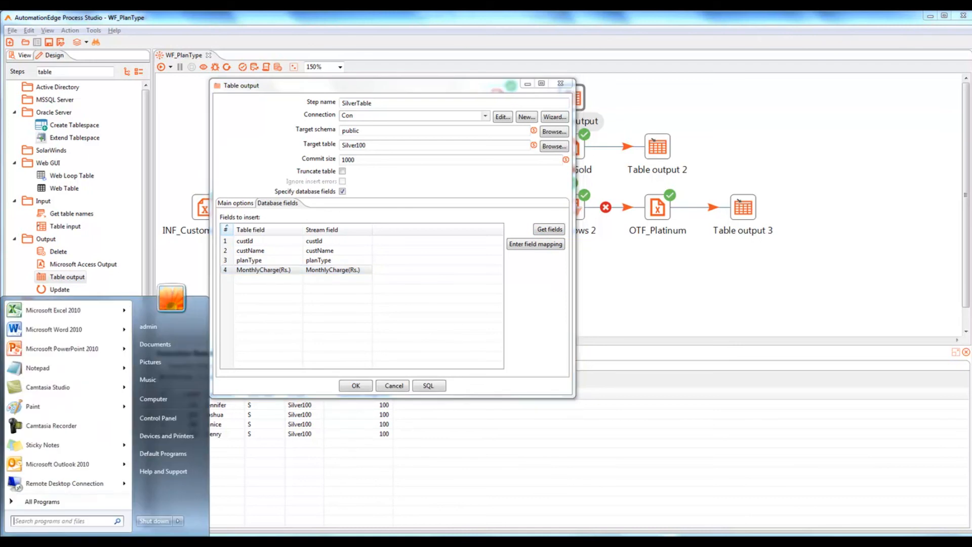
Step: Launch pgAdmin III from the PostgreSQL 9.5 program group
click(41, 501)
click(53, 424)
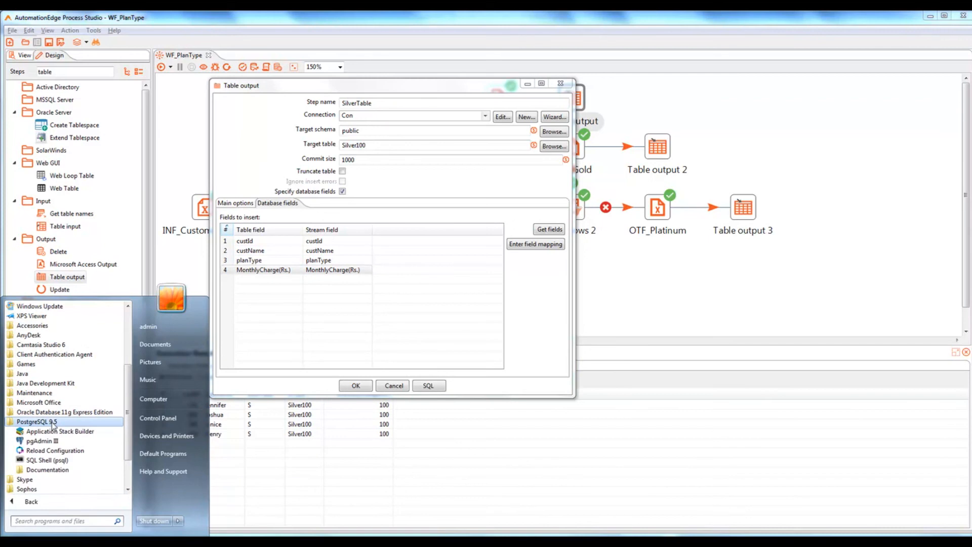
click(52, 444)
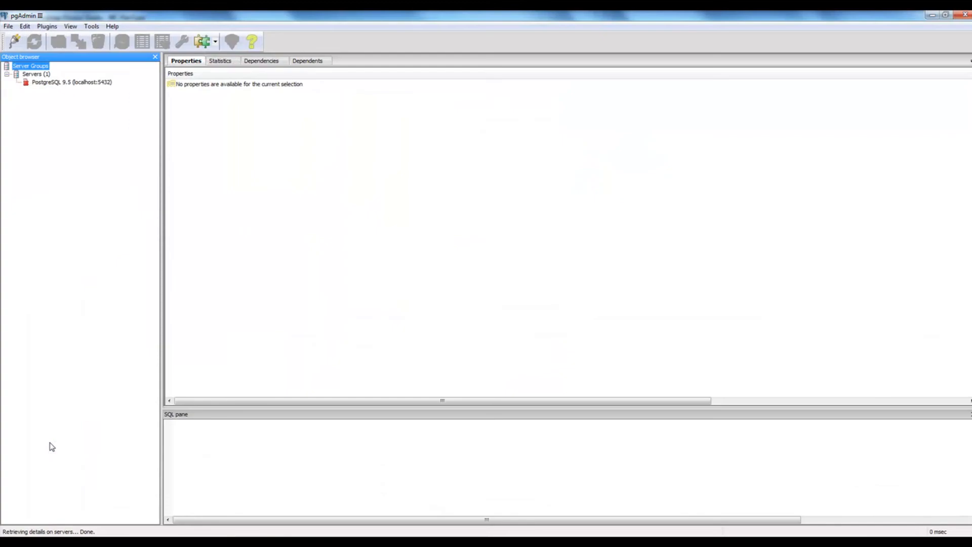
Step: Expand the server down to TrainingDatabase's public schema, confirm no tables, and return to Process Studio
double_click(90, 82)
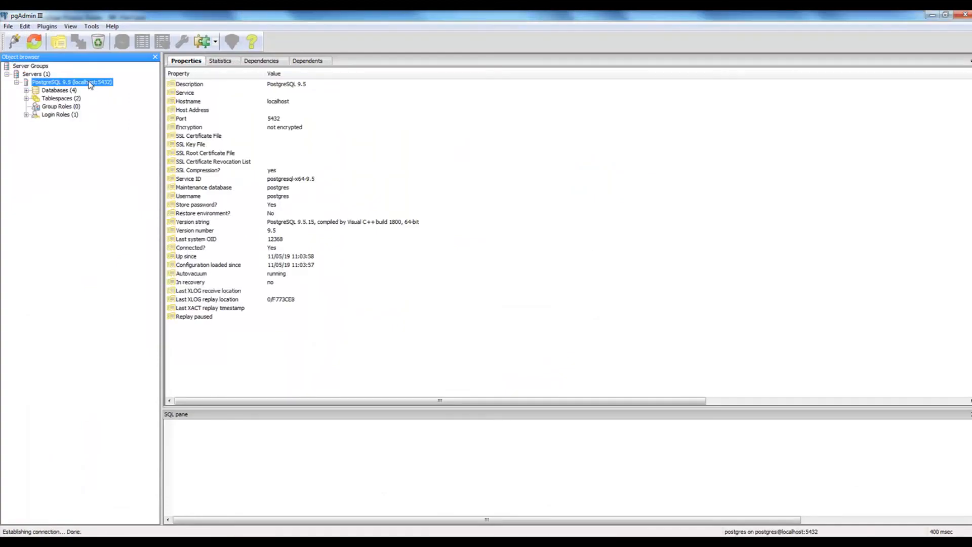
double_click(58, 92)
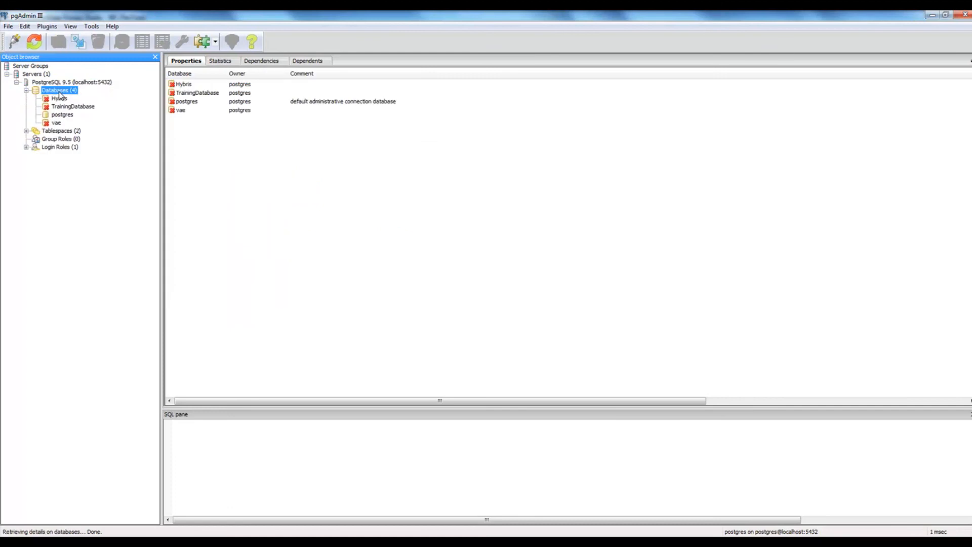
click(75, 106)
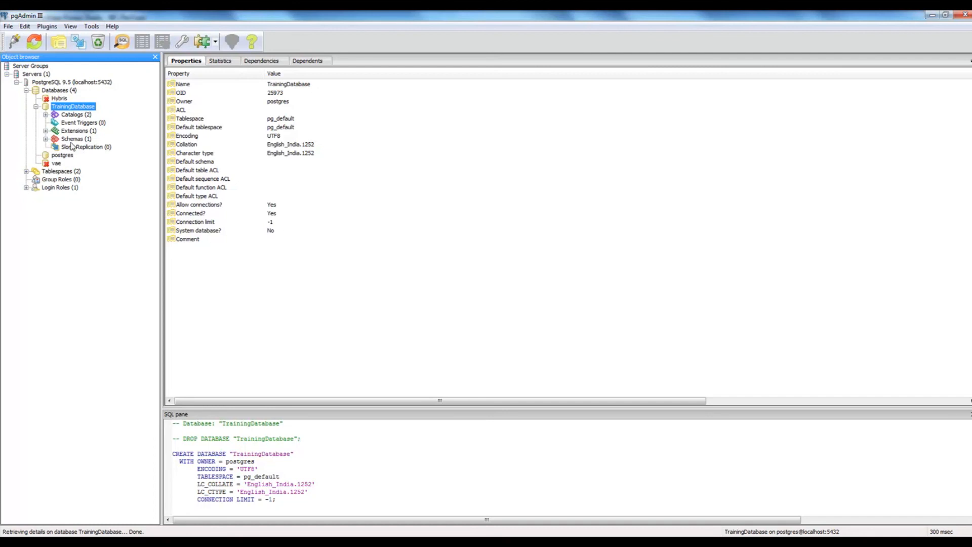
click(71, 140)
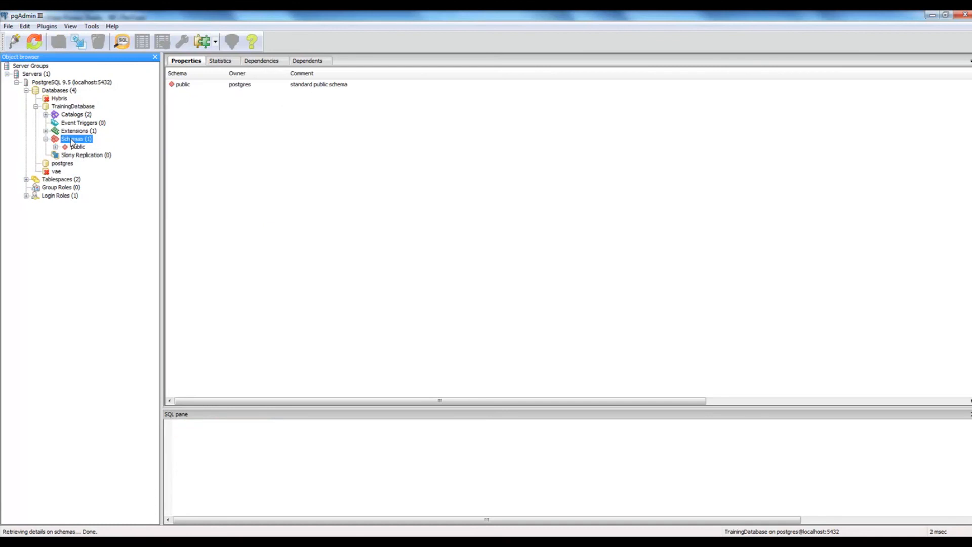
double_click(78, 148)
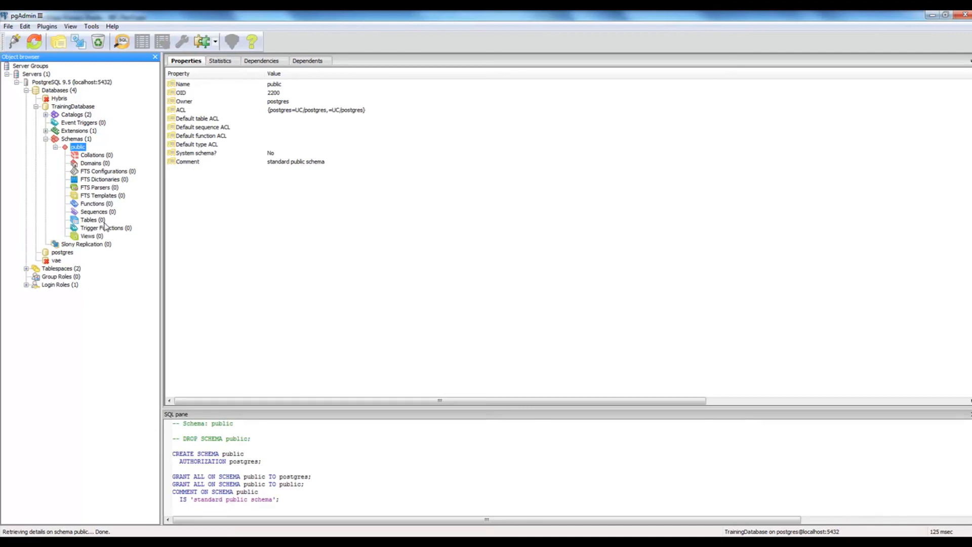
key(alt+Tab)
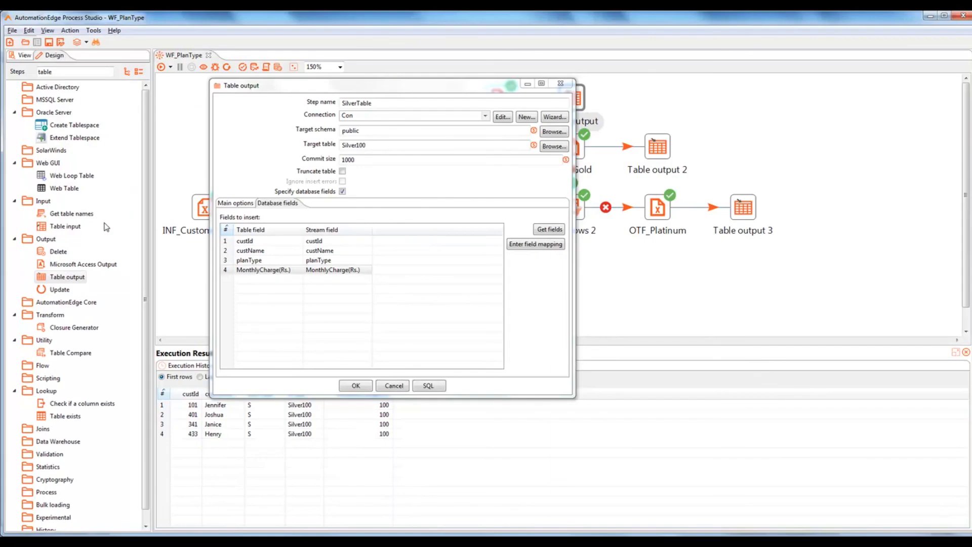
Step: Execute the generated CREATE TABLE public.Silver100 SQL and confirm the SilverTable settings
click(429, 386)
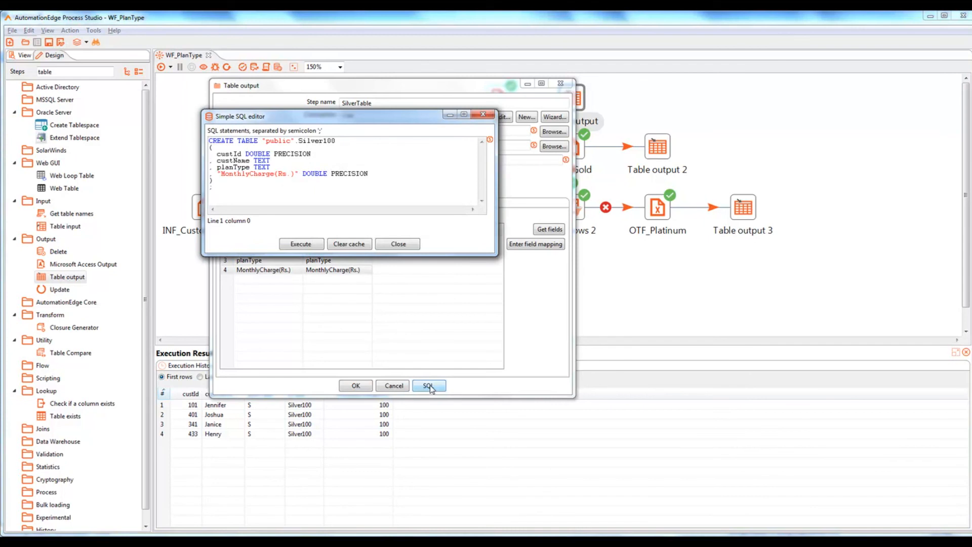
click(302, 244)
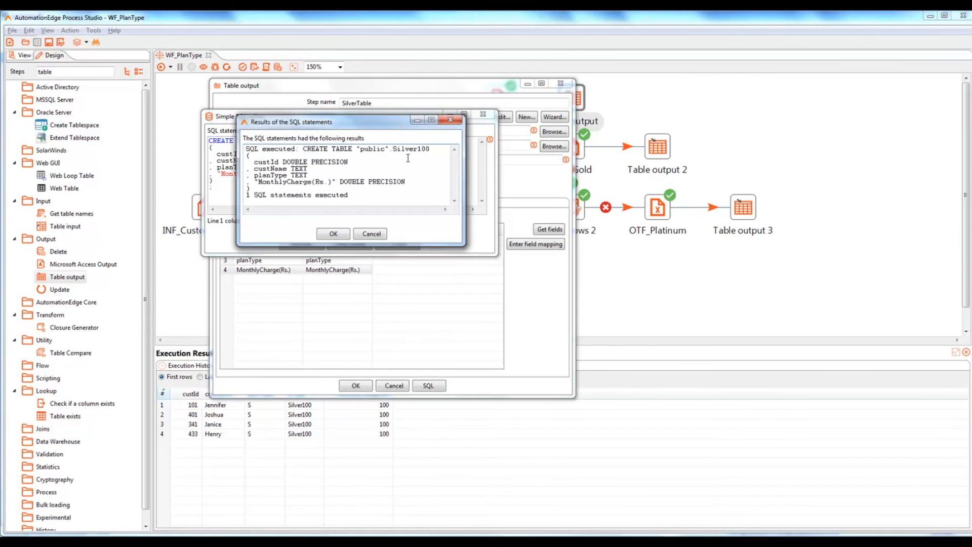
click(337, 234)
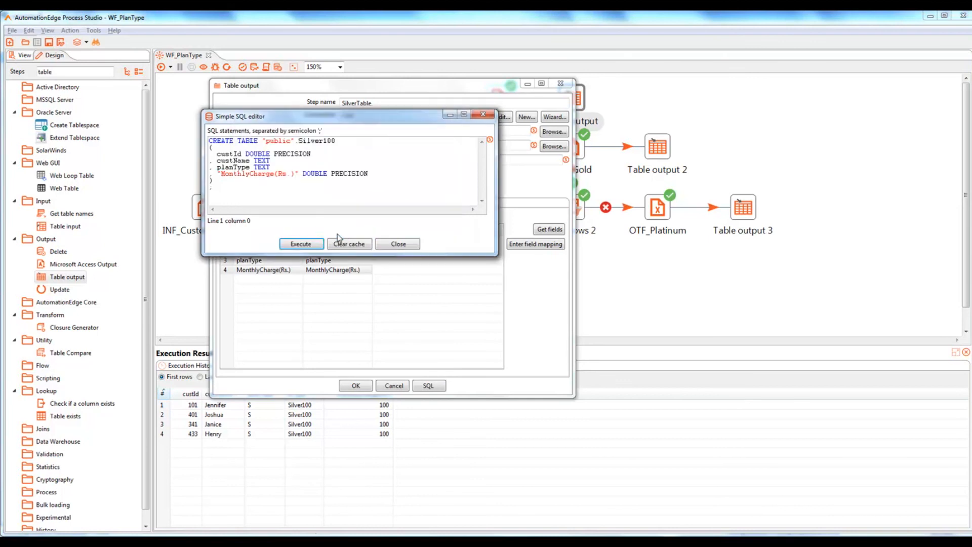
click(397, 243)
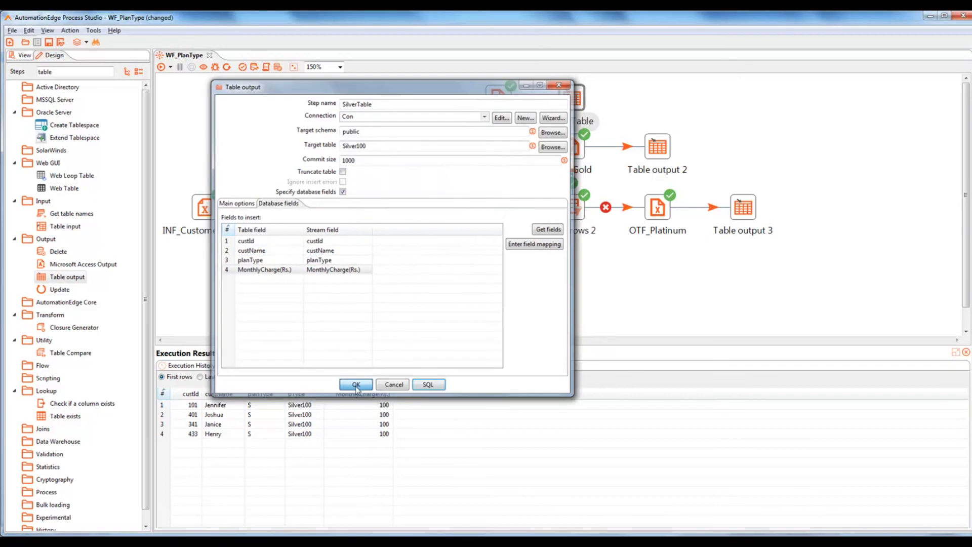
click(356, 386)
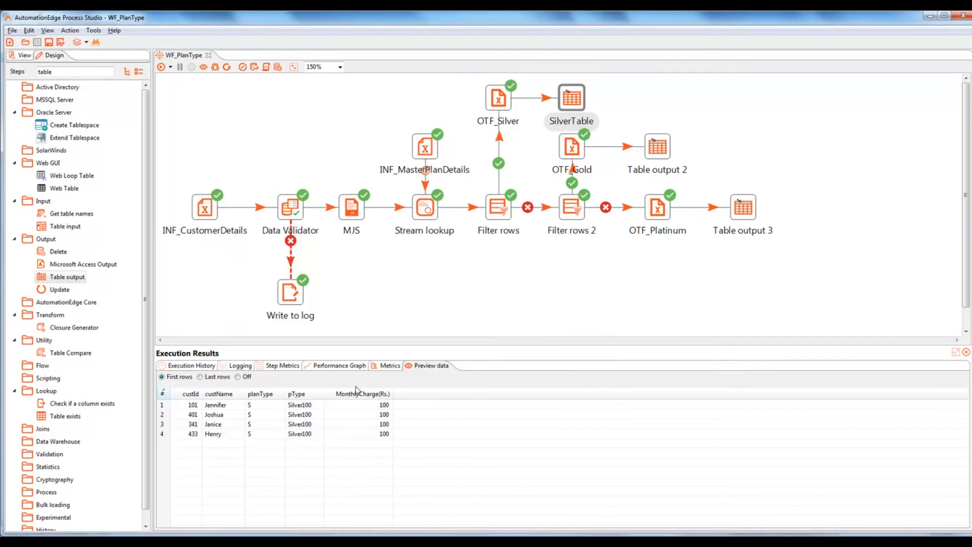
Step: Refresh pgAdmin's public schema to see the new silver100 table, then go back to Process Studio
key(alt+Tab)
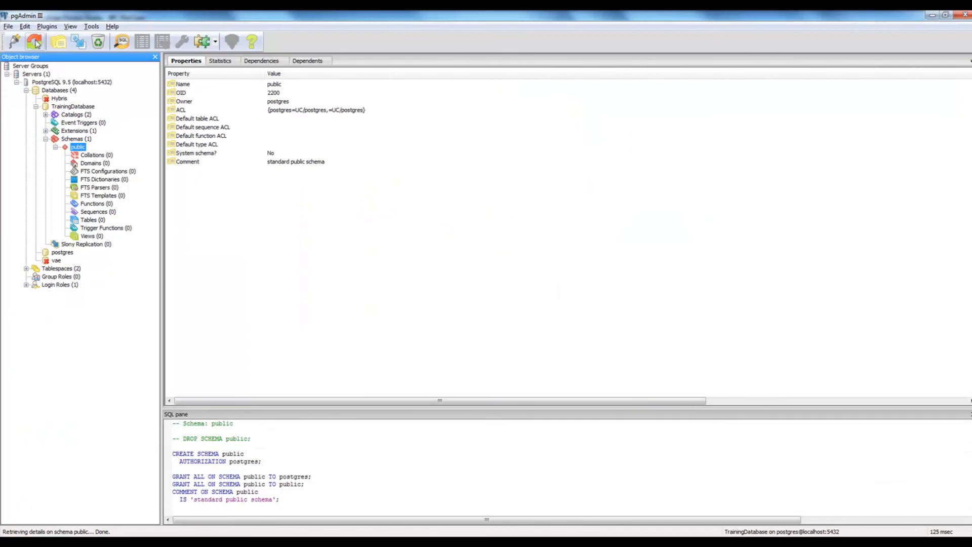
click(35, 42)
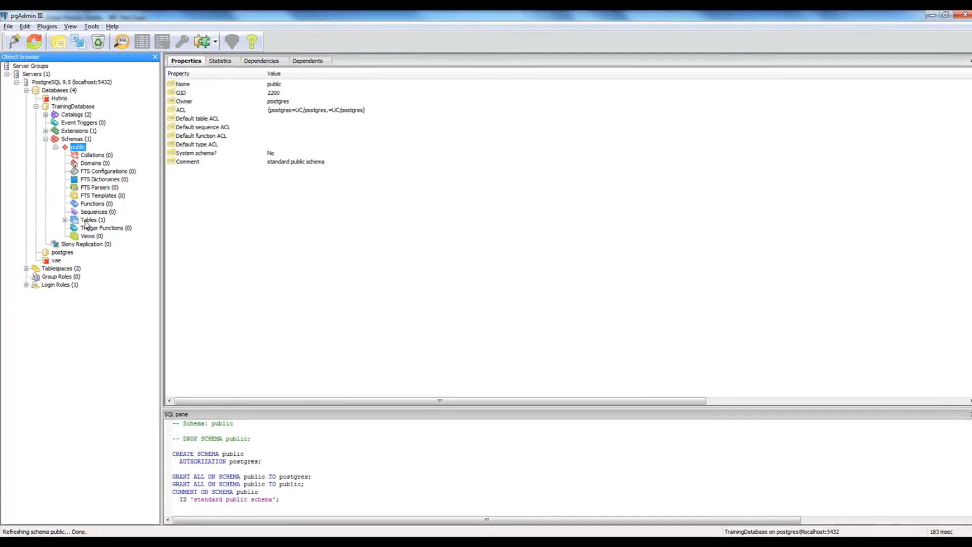
click(64, 221)
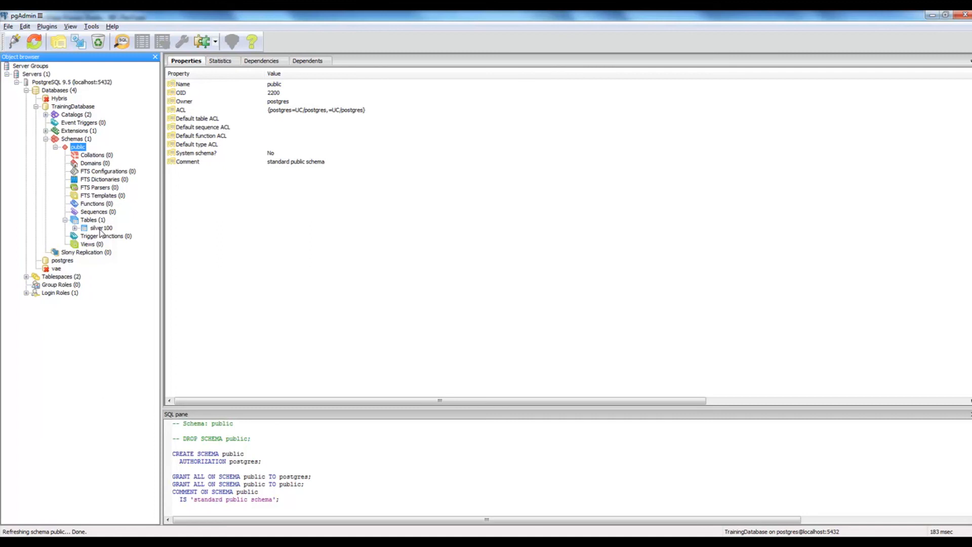
key(alt+Tab)
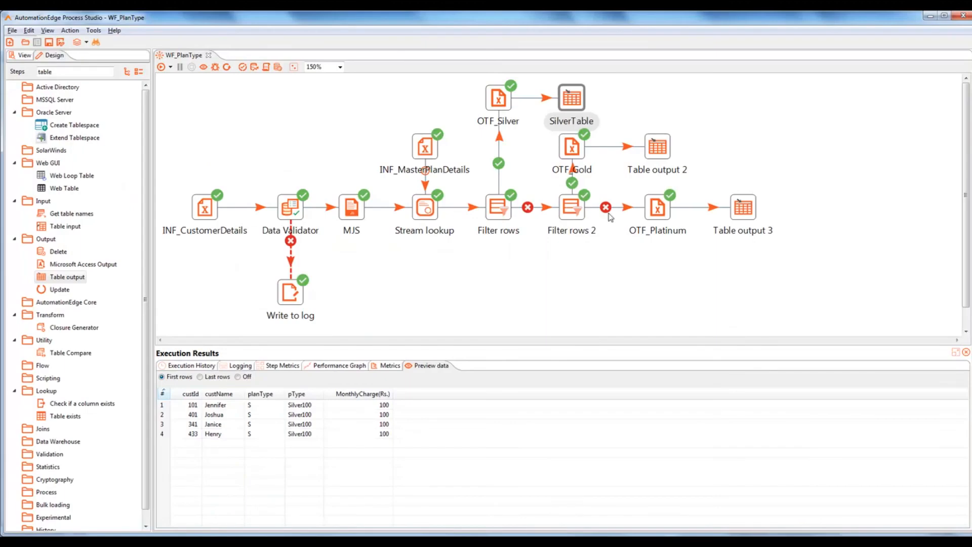
Step: Rename Table output 2 to GoldTable and target public schema table Gold500
double_click(661, 150)
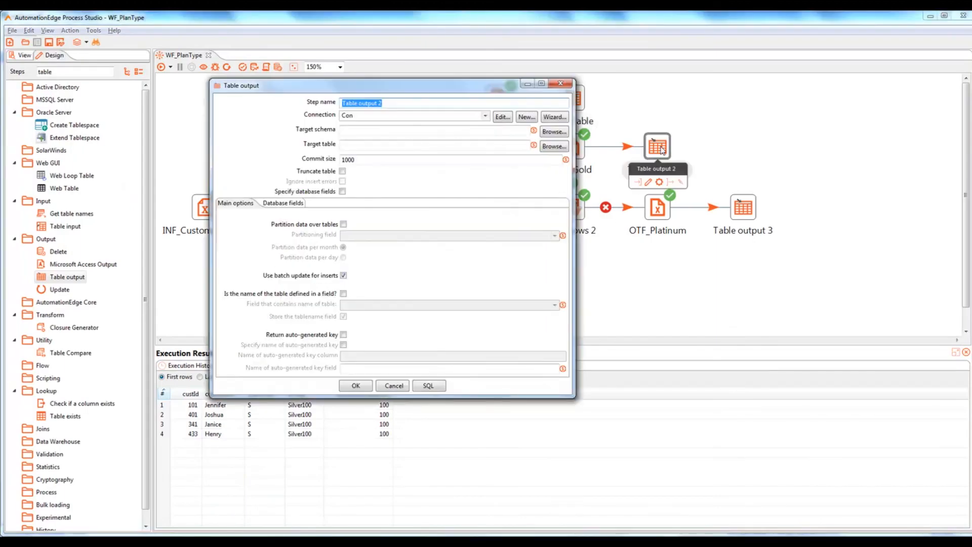
text(GoldTable)
click(500, 120)
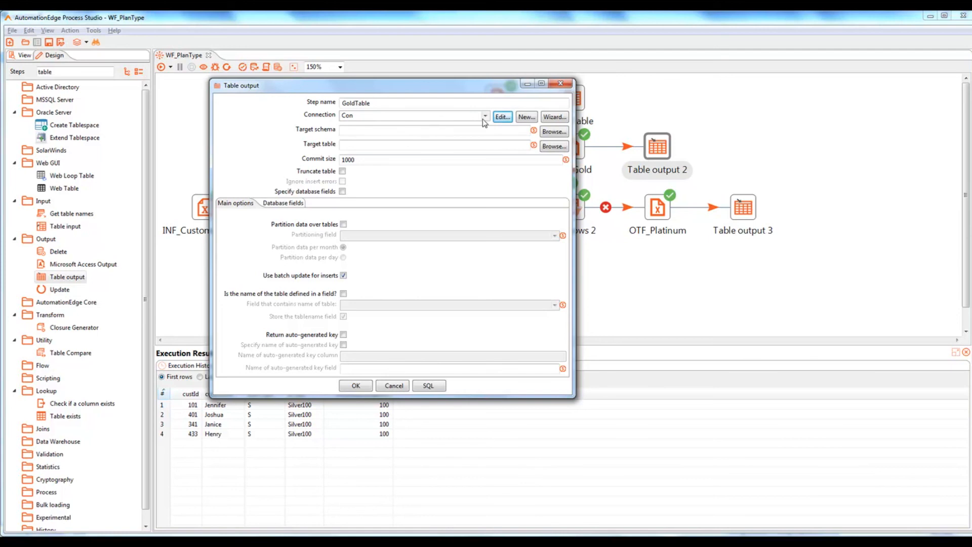
click(554, 131)
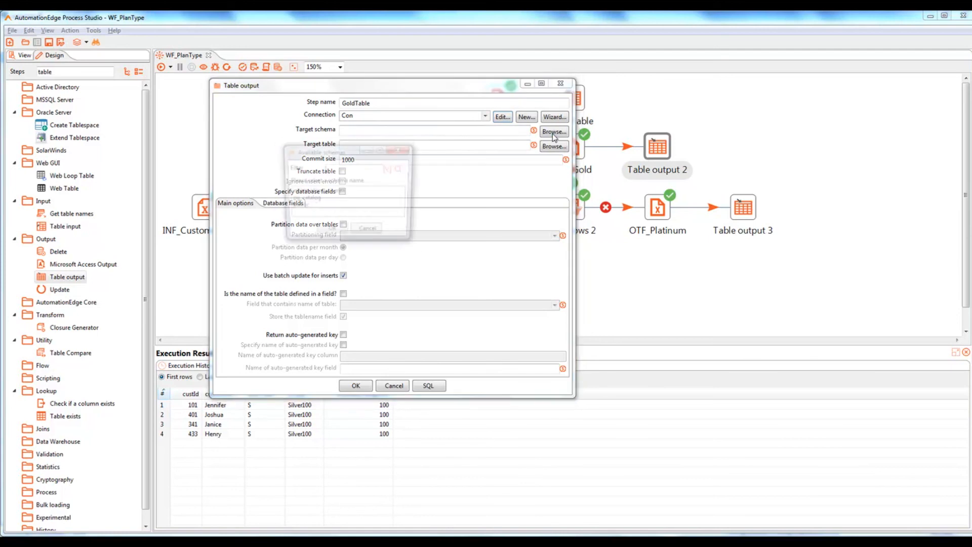
click(331, 232)
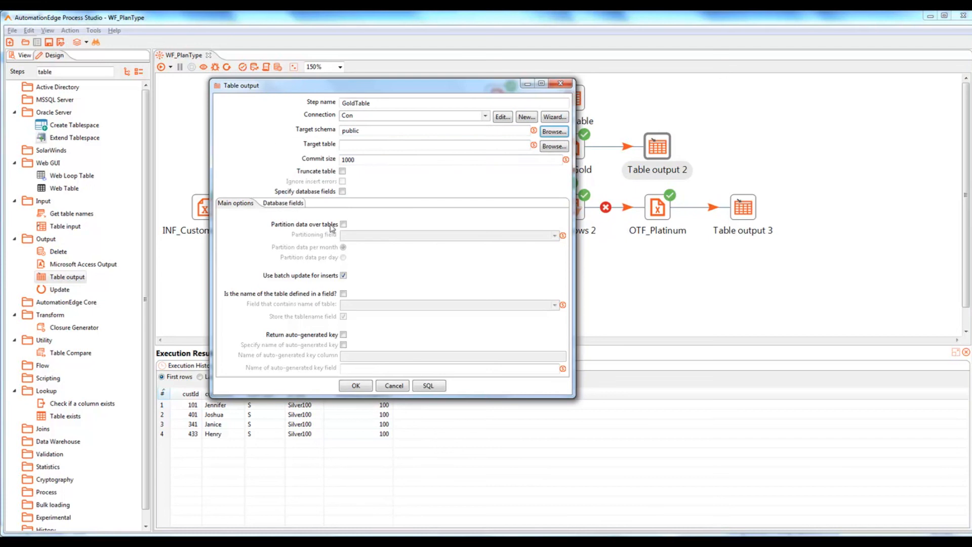
click(392, 146)
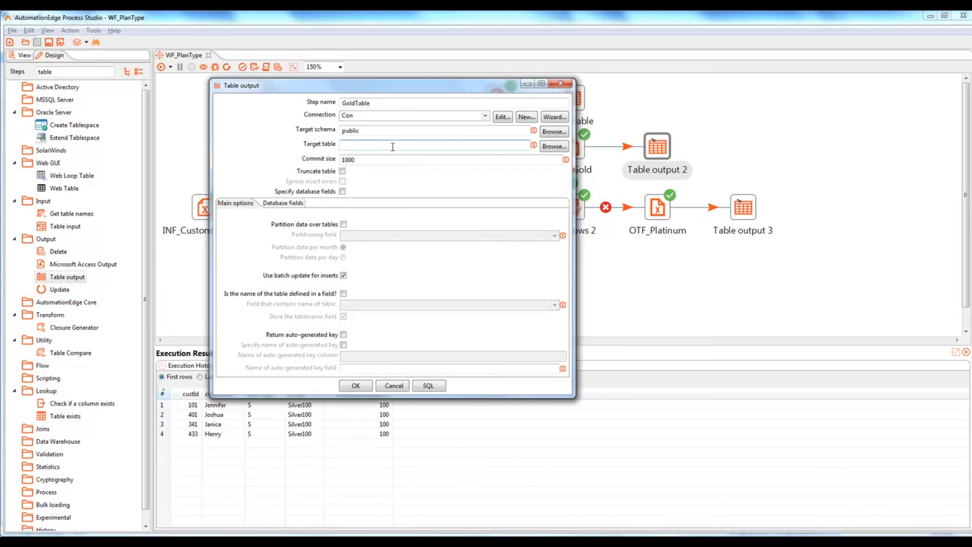
text(Gold500)
Step: Specify database fields, load the incoming fields, and drop the pType mapping
click(342, 192)
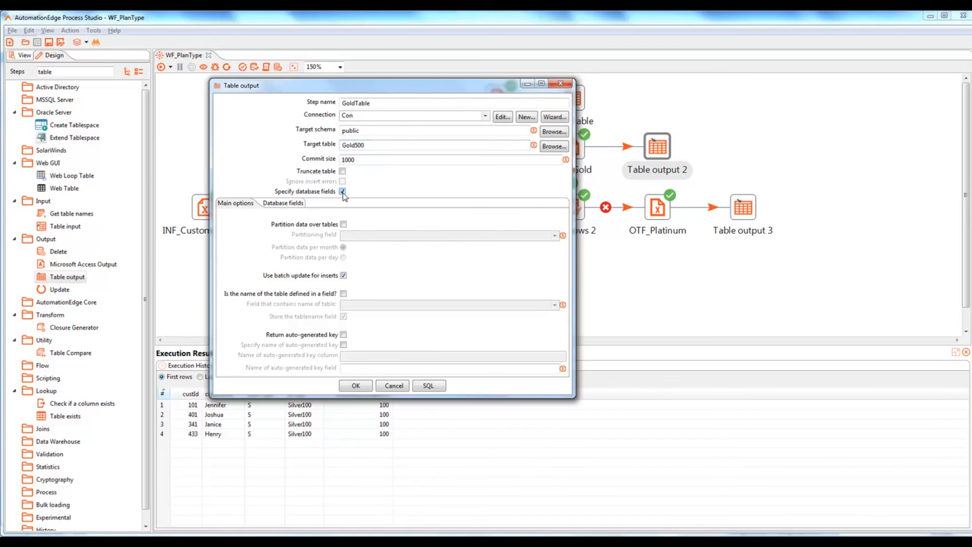
click(289, 205)
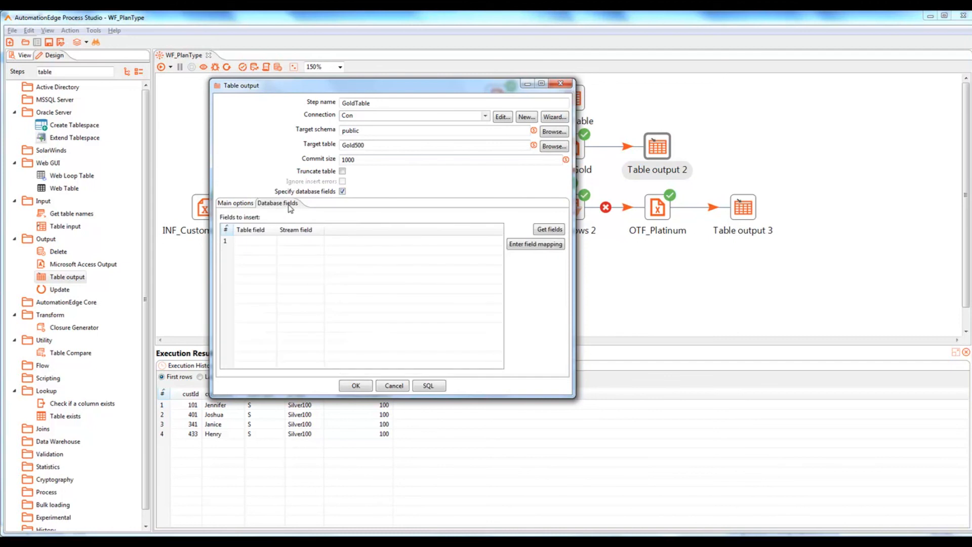
click(550, 230)
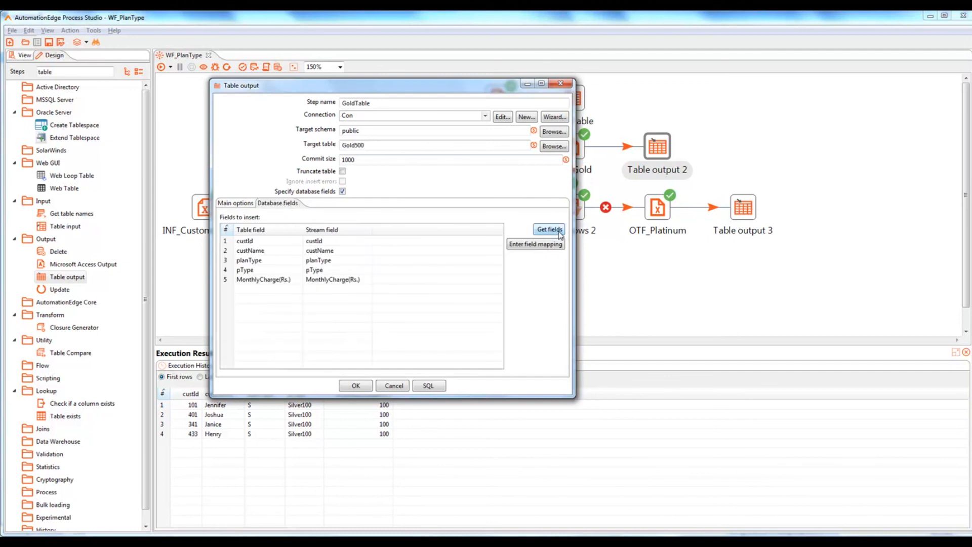
click(227, 274)
key(Delete)
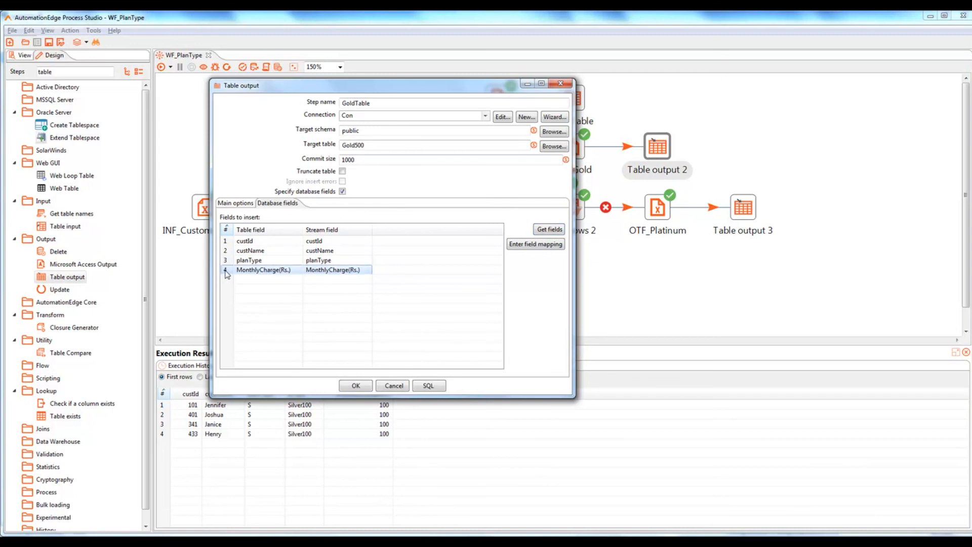
Step: Execute the CREATE TABLE SQL for Gold500, save GoldTable, and refresh pgAdmin's schema
click(430, 387)
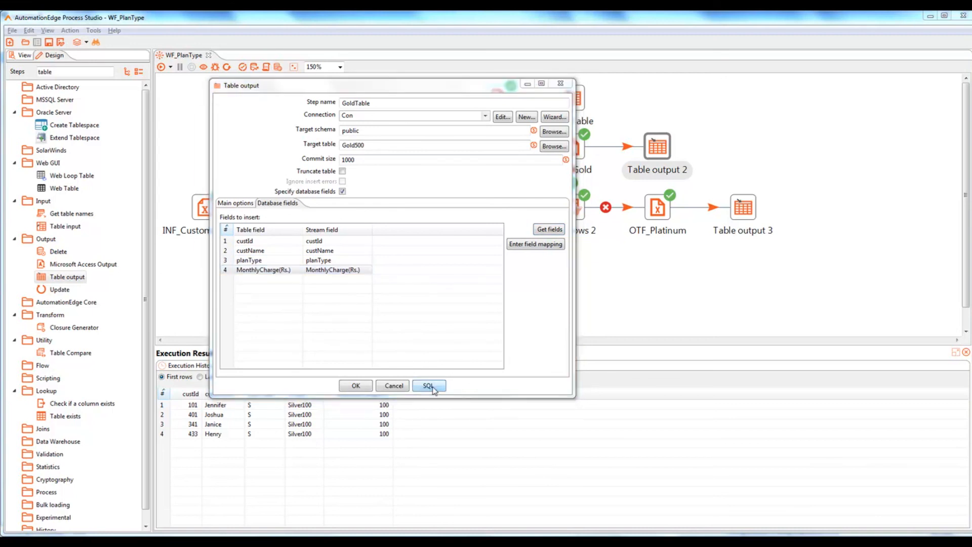
click(303, 244)
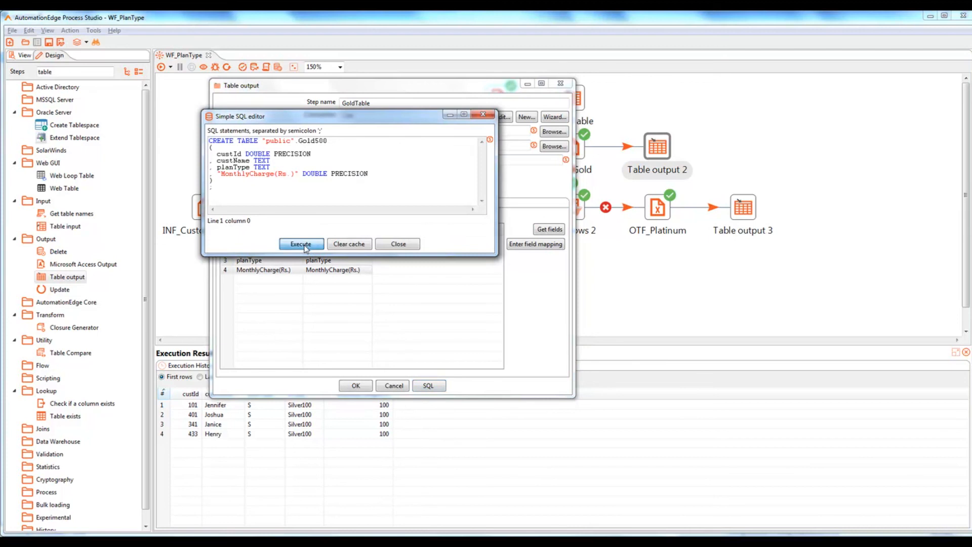
click(333, 234)
click(390, 247)
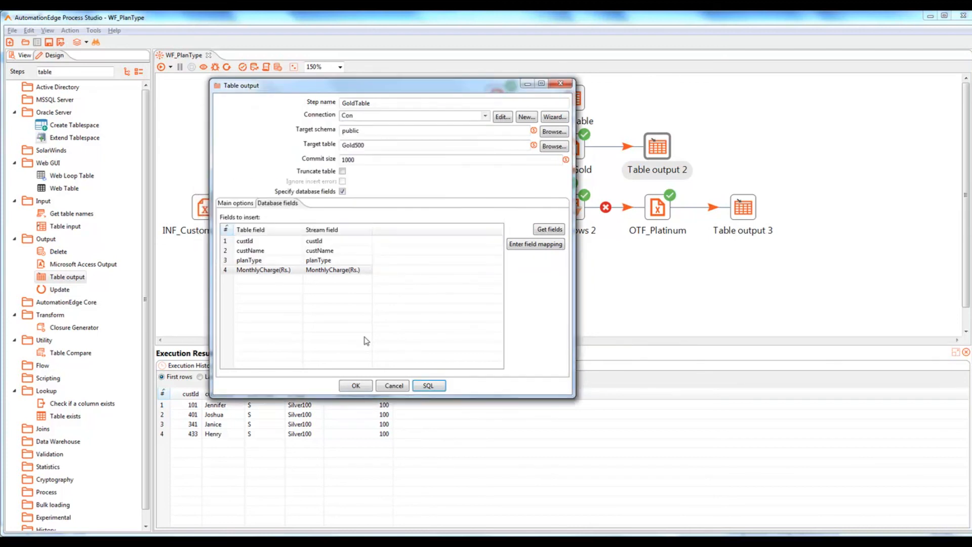
click(356, 386)
key(alt+Tab)
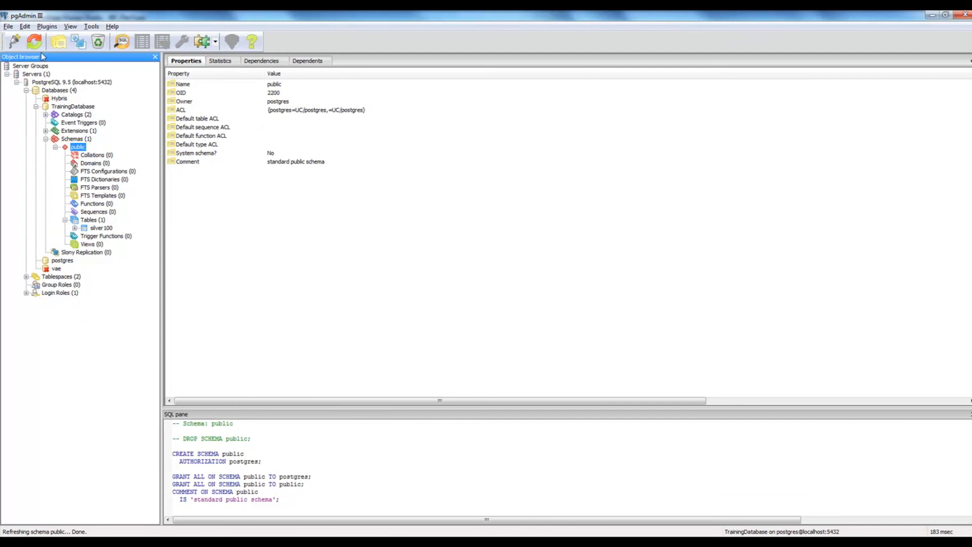
click(34, 41)
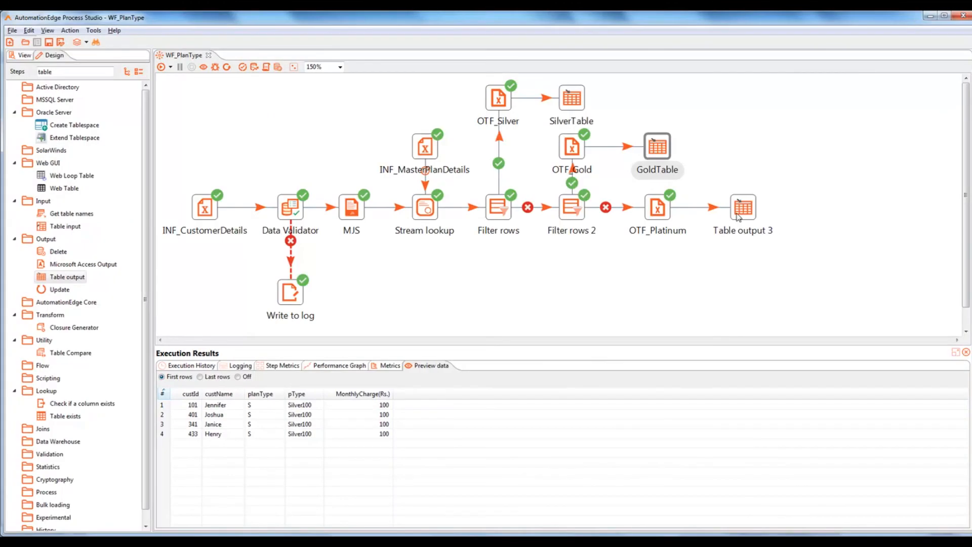
Step: Rename Table output 3 to Platinum1000 and target public schema table Platinum1000
double_click(743, 207)
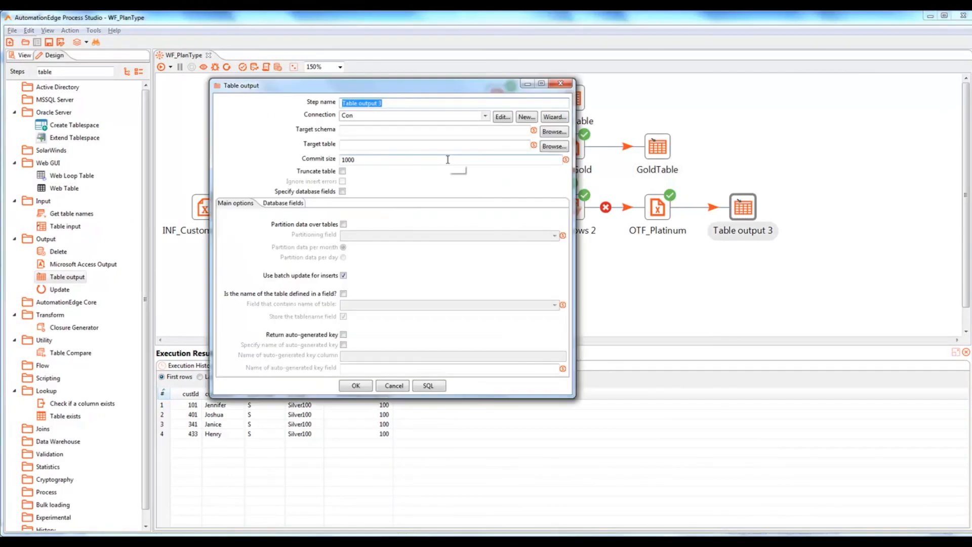
text(Platinum1000)
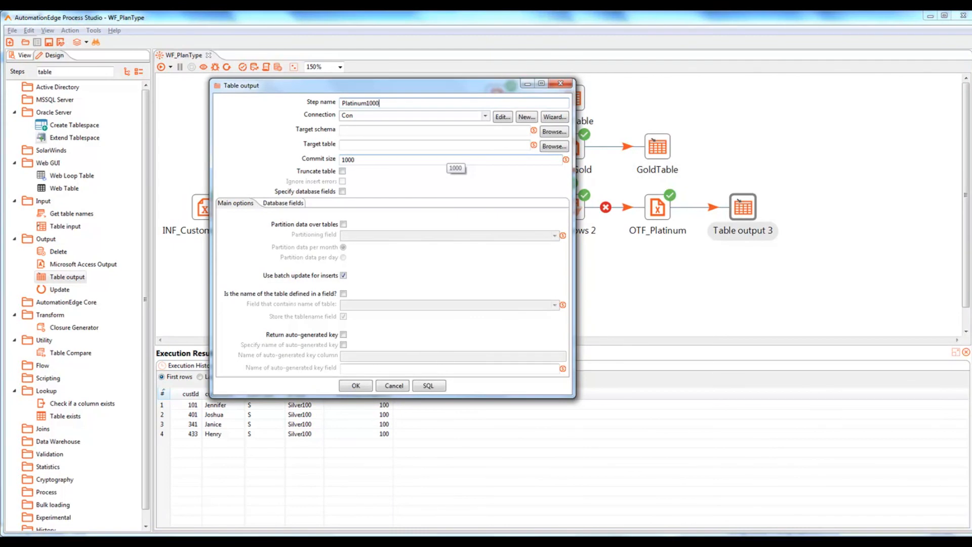
click(560, 133)
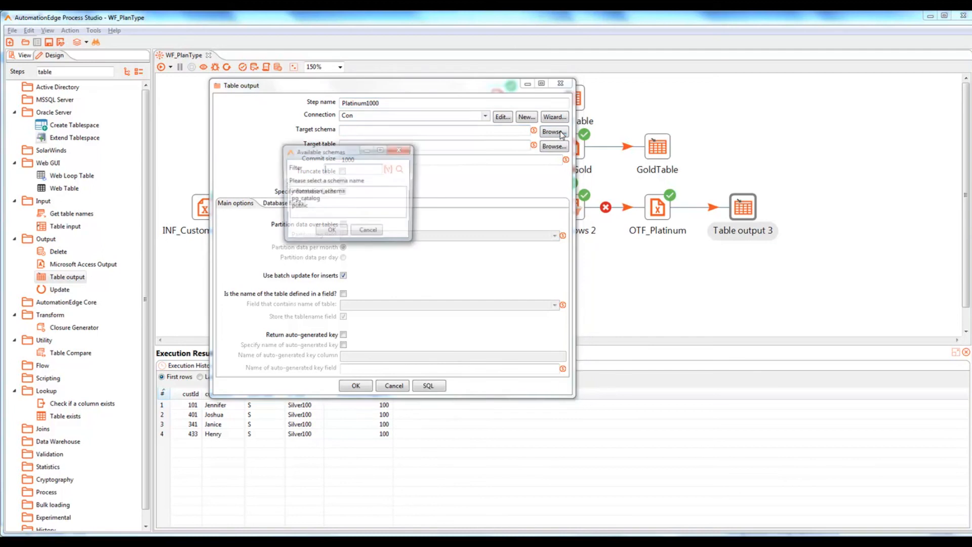
click(302, 208)
click(331, 232)
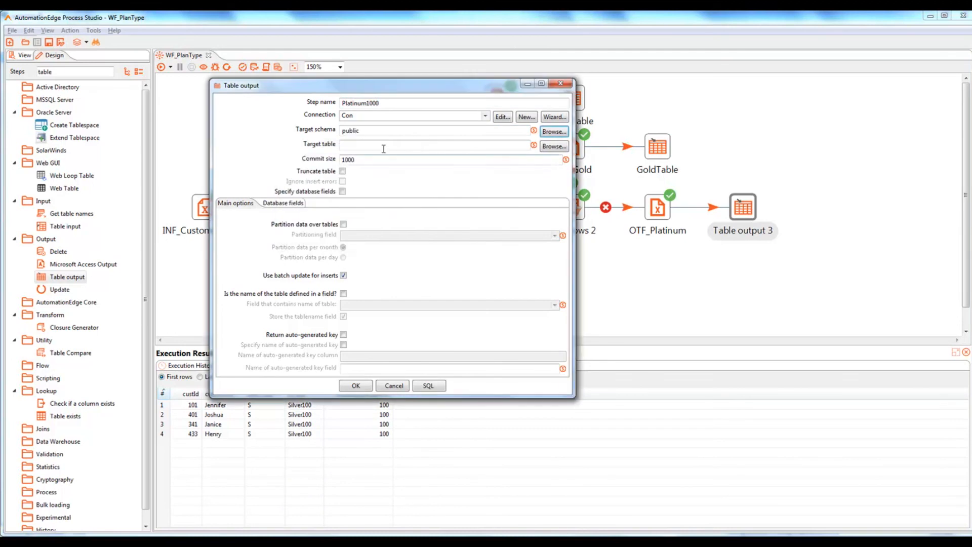
click(378, 145)
text(Platinum100)
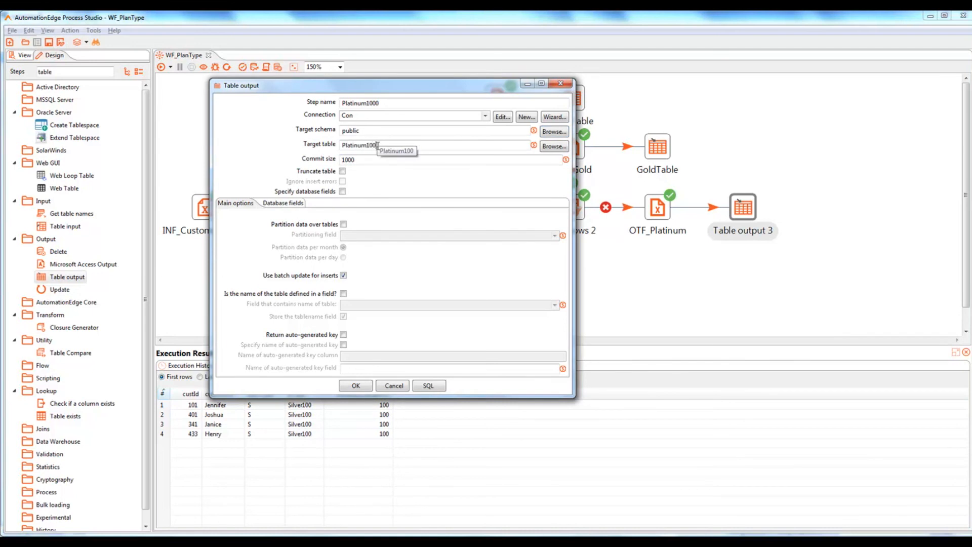
text(00)
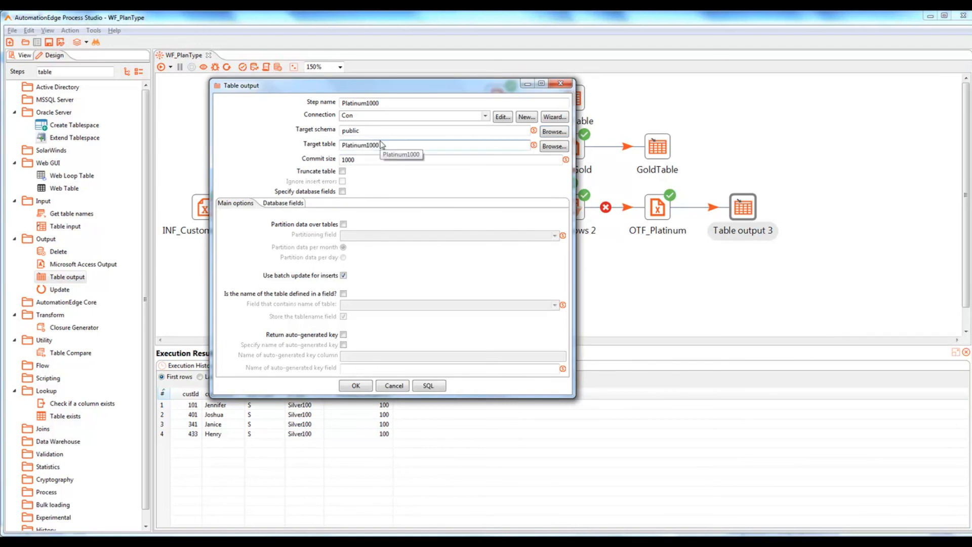
Step: Specify database fields, load the incoming fields, and drop the pType mapping
click(342, 192)
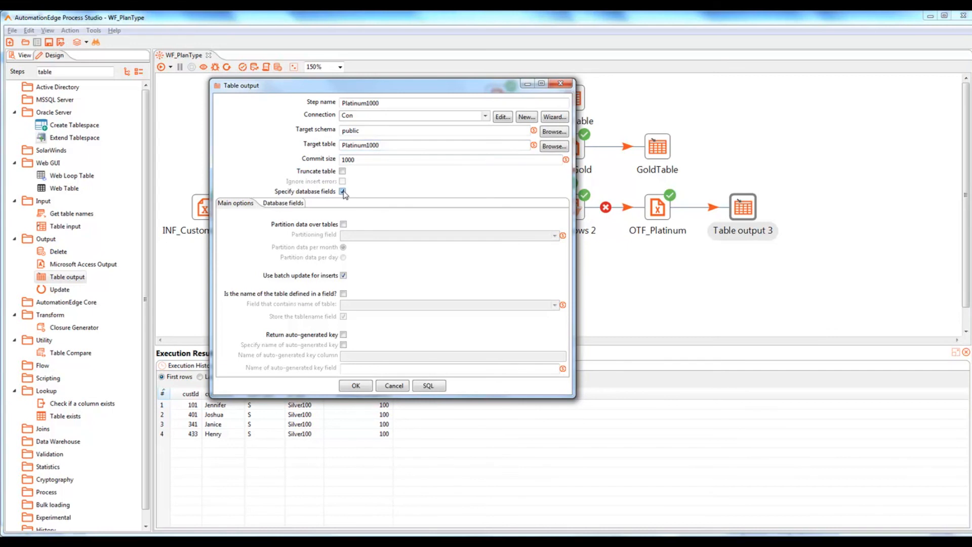
click(286, 204)
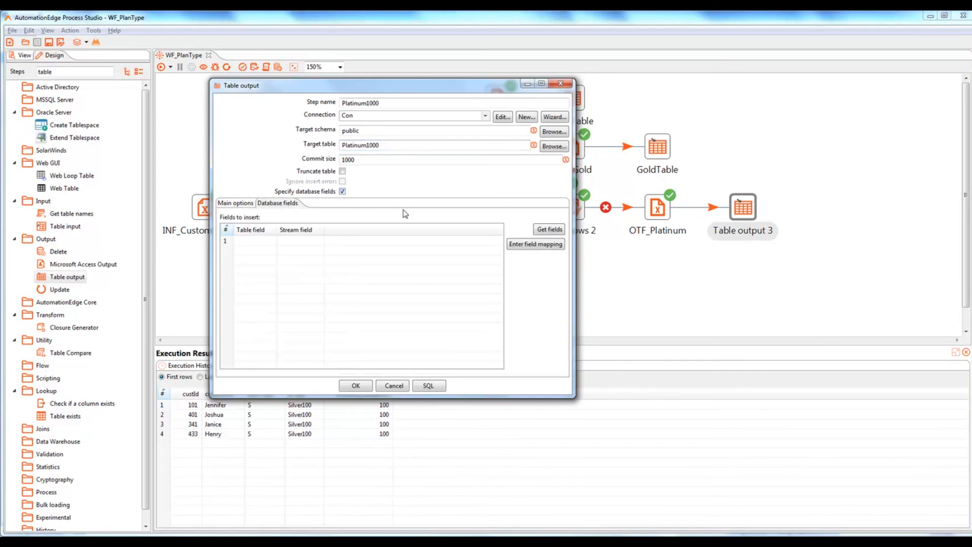
click(550, 230)
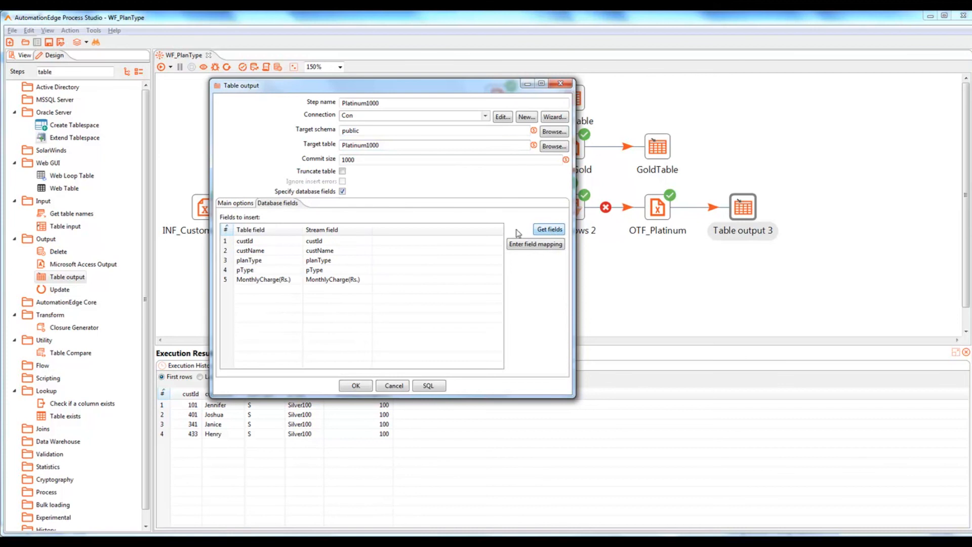
click(229, 273)
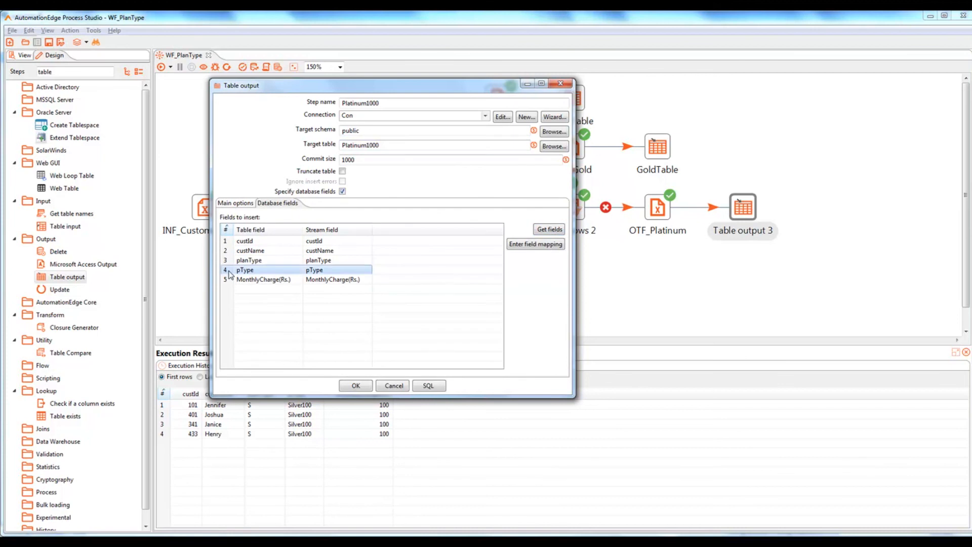
key(Delete)
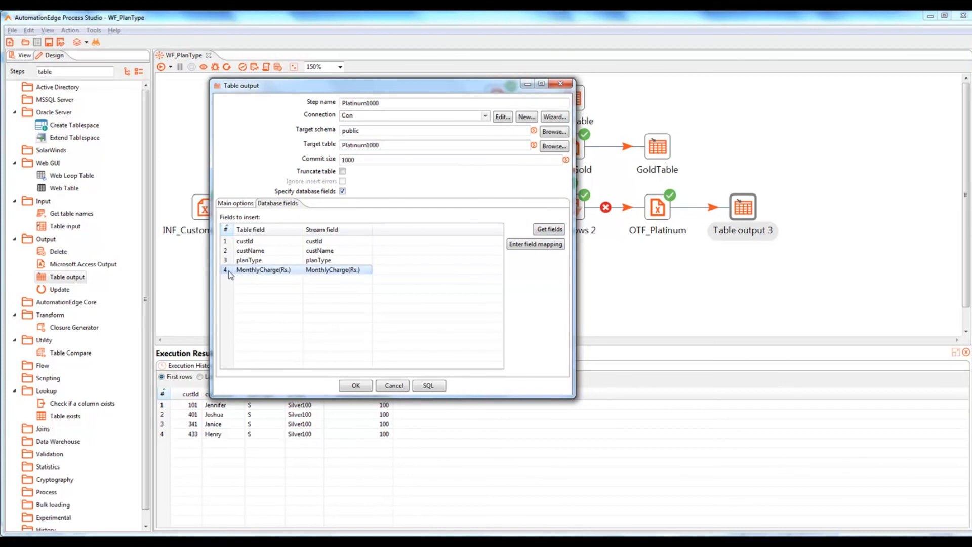
Step: Execute the CREATE TABLE SQL for Platinum1000 and save the step settings
click(428, 386)
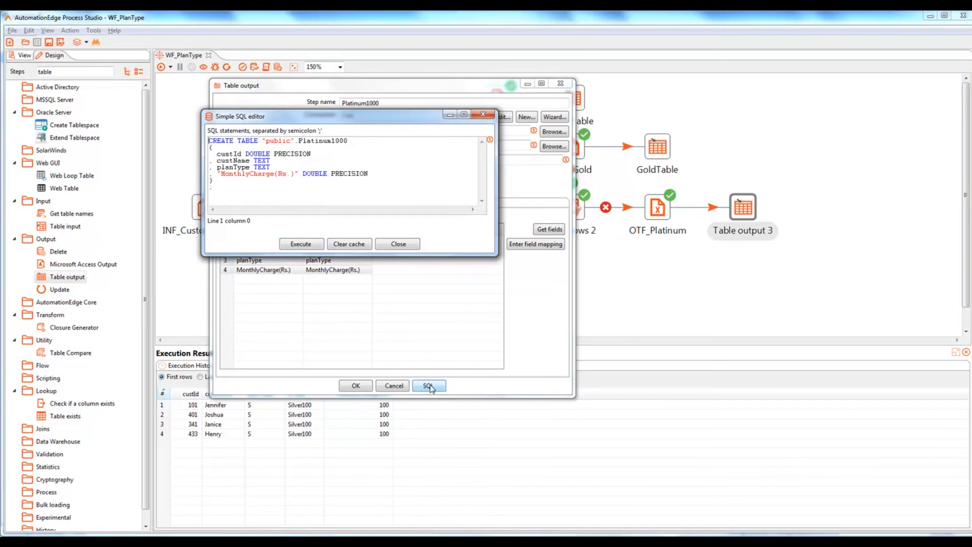
click(309, 244)
click(333, 234)
click(404, 244)
click(356, 386)
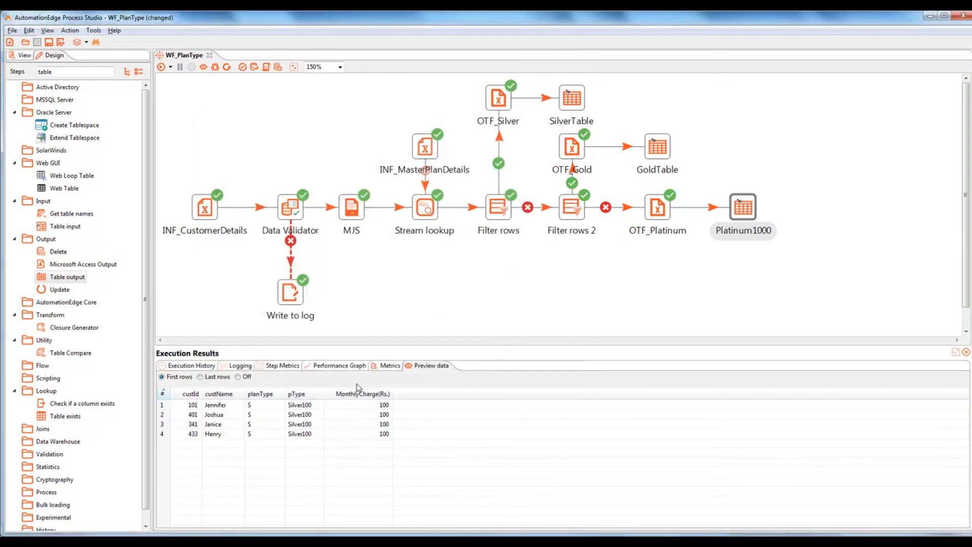
key(alt+Tab)
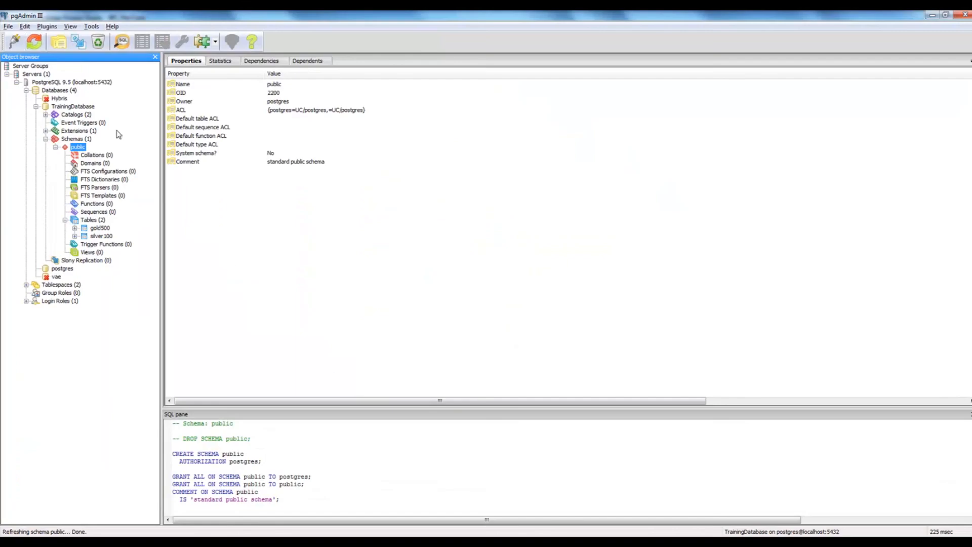
Step: Refresh the schema and view the top 100 rows of gold500, finding it empty
click(34, 42)
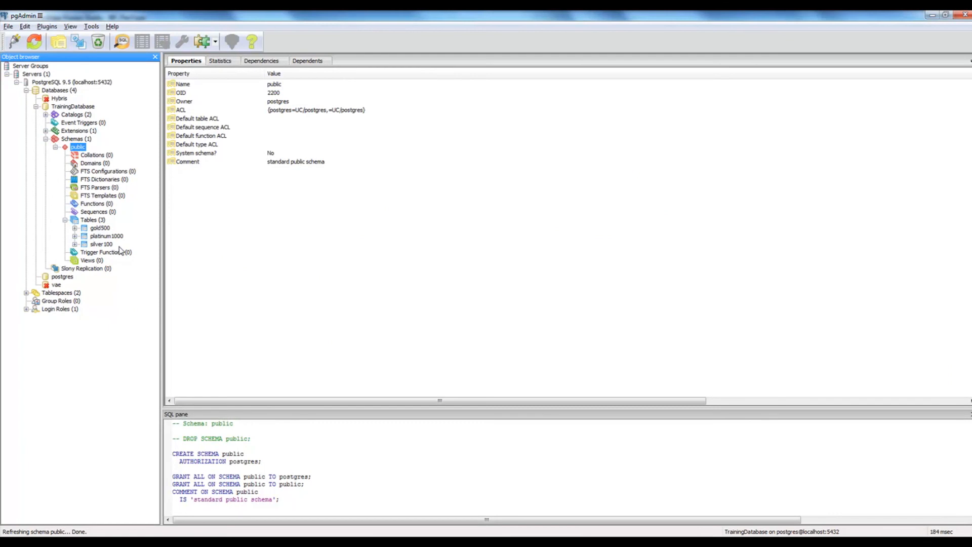
click(101, 229)
right_click(107, 233)
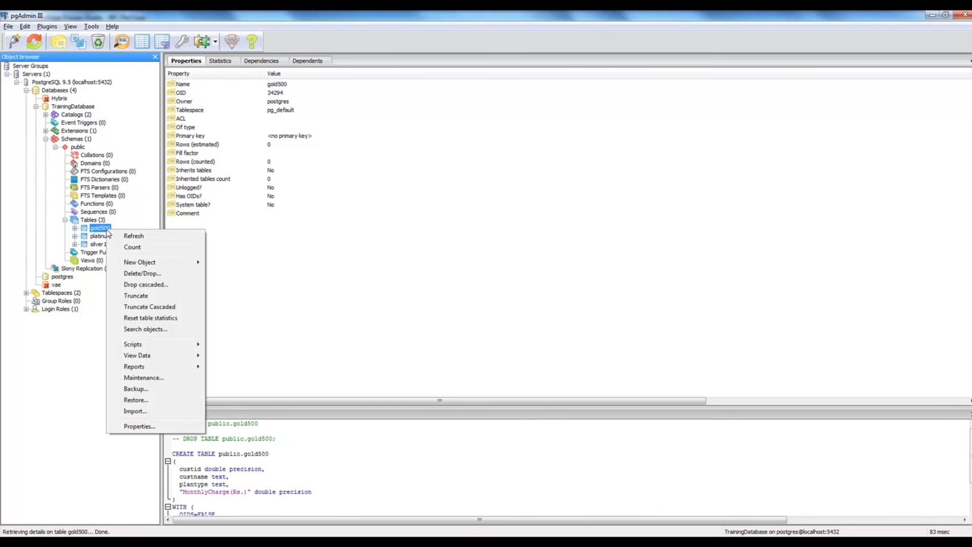
mouse_move(150, 356)
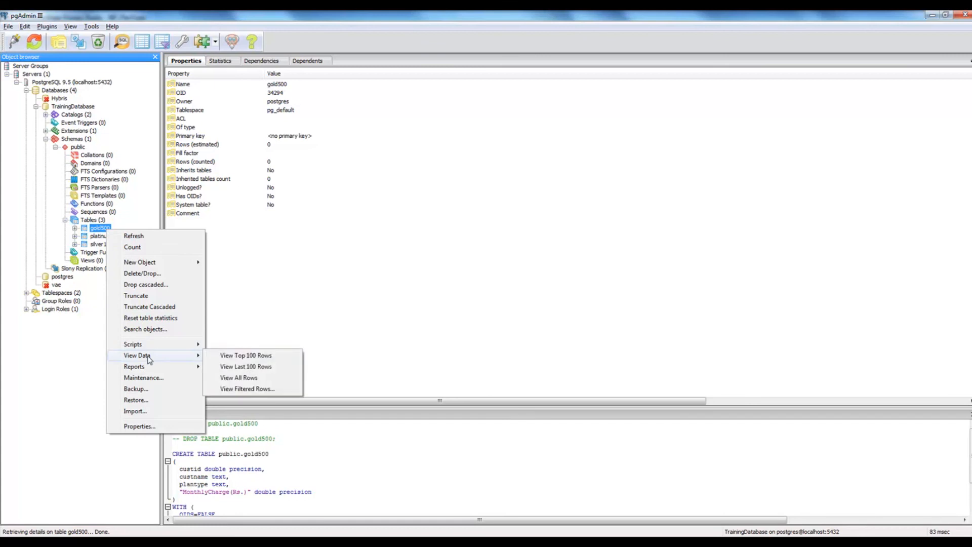
click(242, 356)
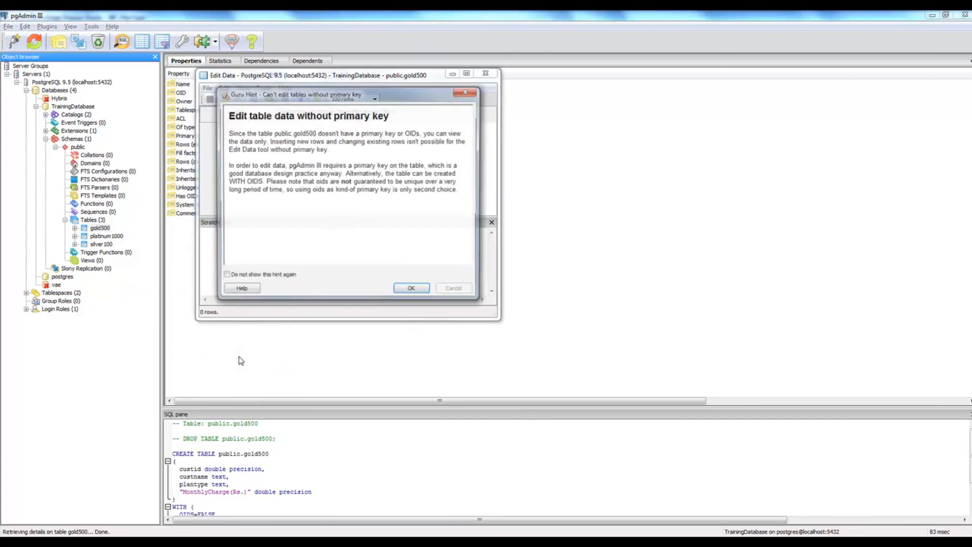
click(411, 290)
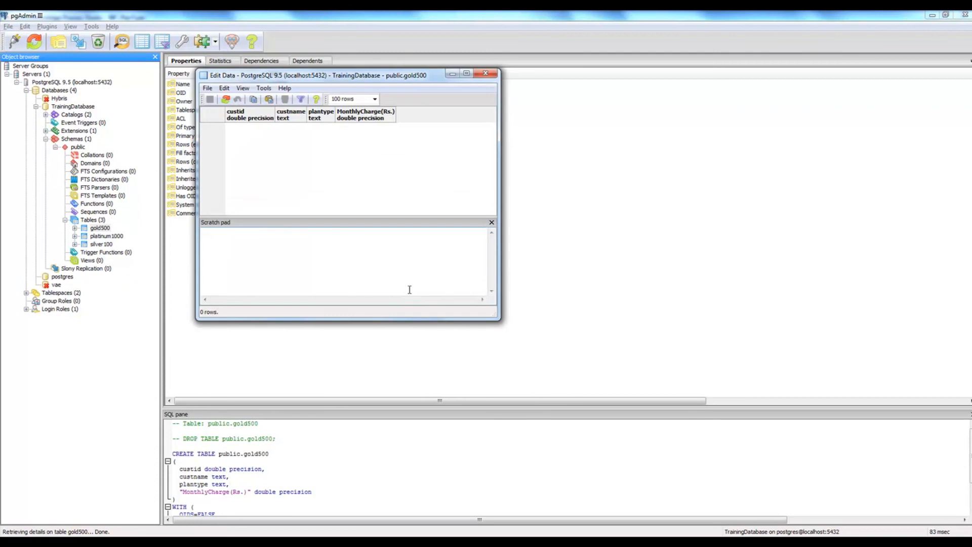
click(485, 74)
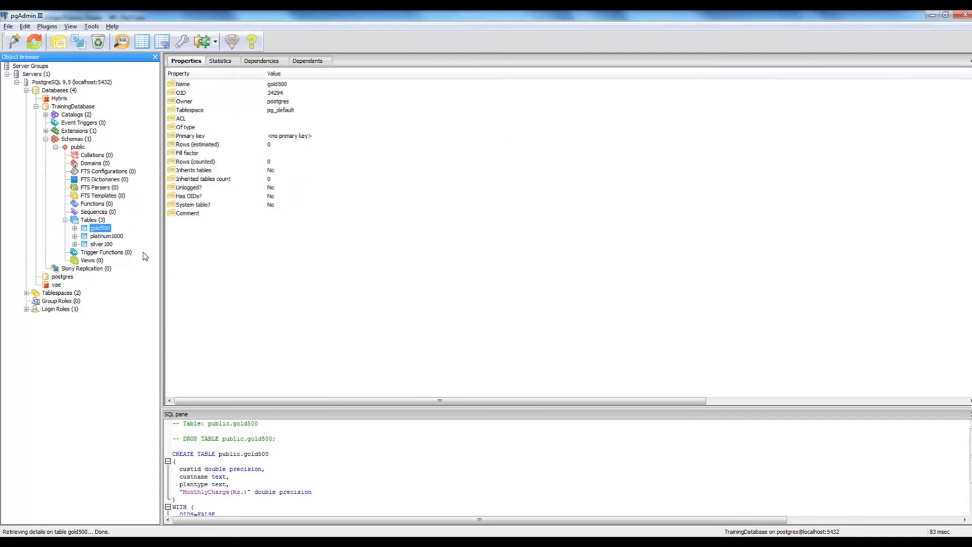
Step: View the top 100 rows of platinum1000, confirming it has 0 rows
click(105, 236)
right_click(106, 236)
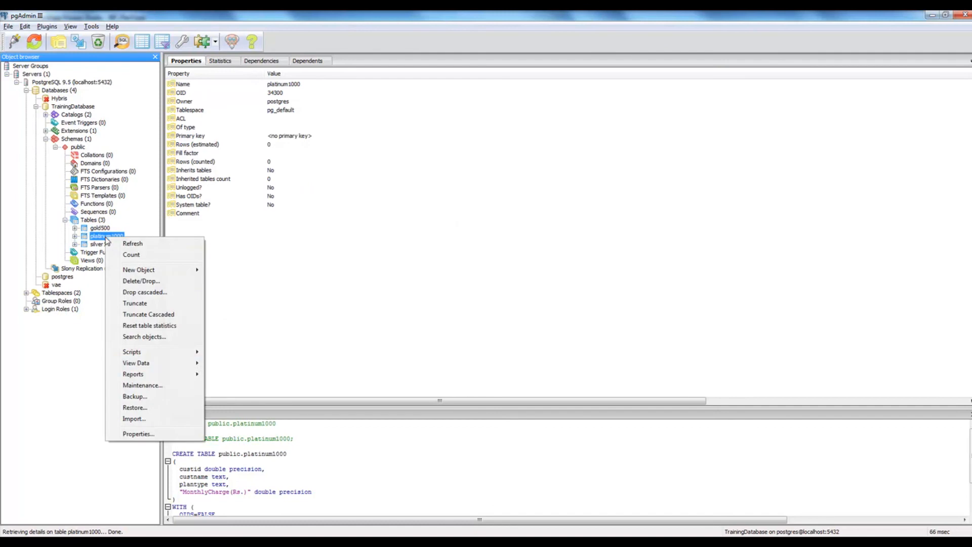
mouse_move(151, 364)
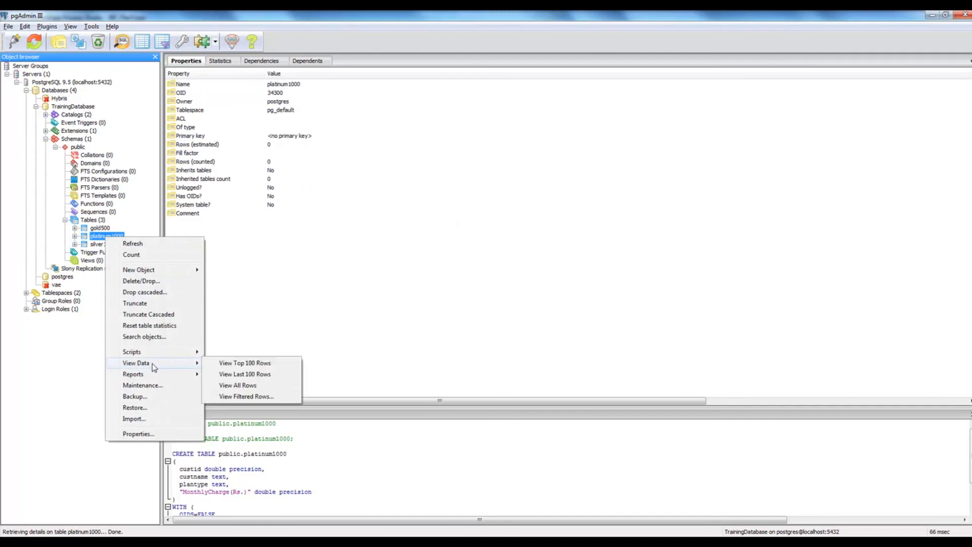
click(242, 367)
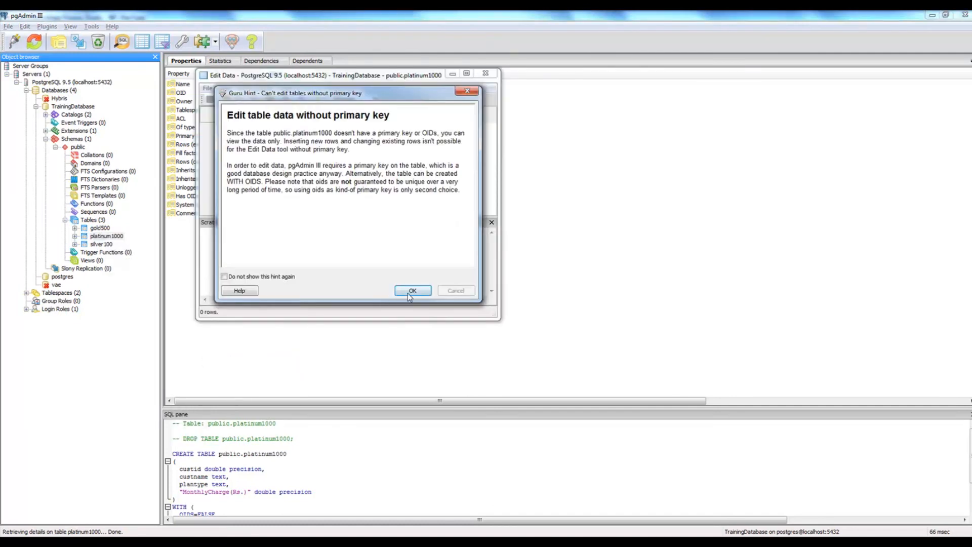
click(411, 290)
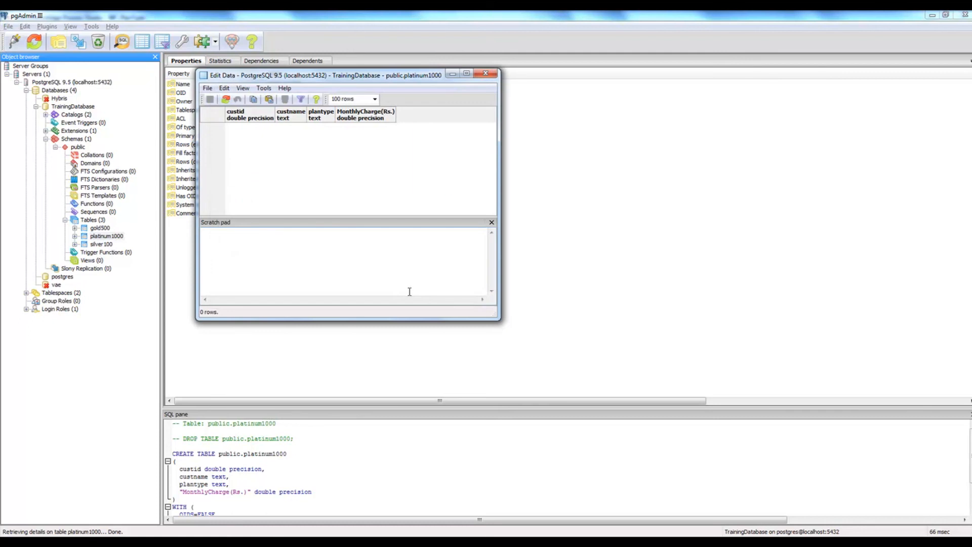
click(485, 73)
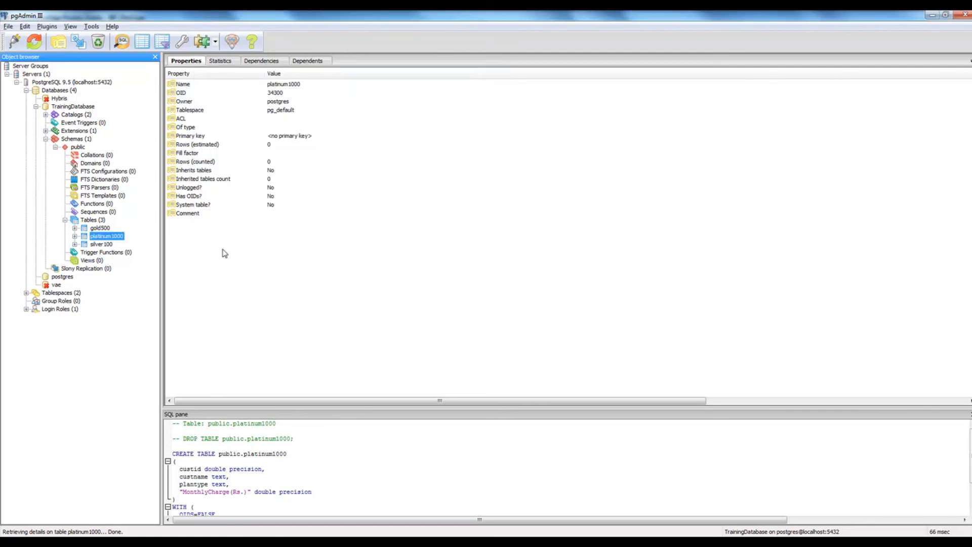
Step: View the top 100 rows of silver100, confirming it is empty
right_click(103, 244)
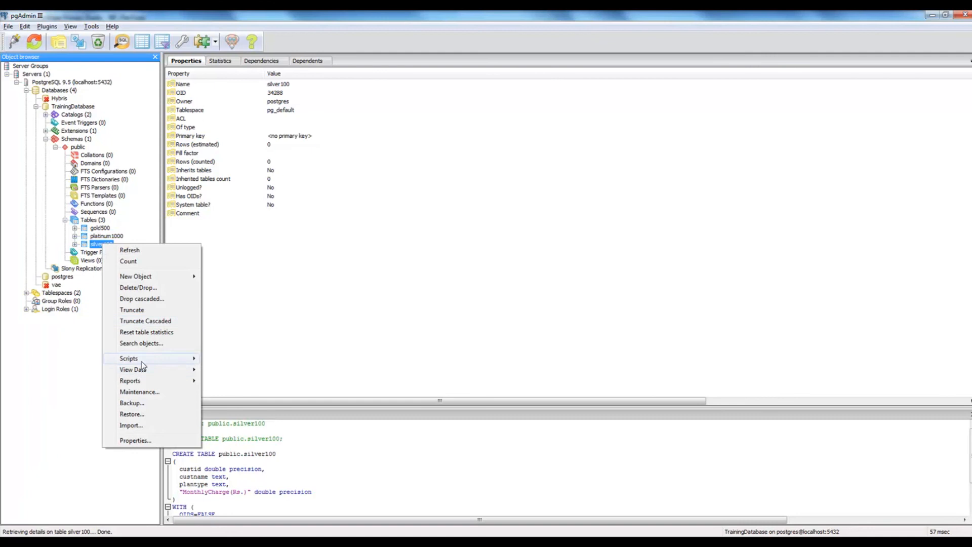
mouse_move(144, 369)
click(230, 370)
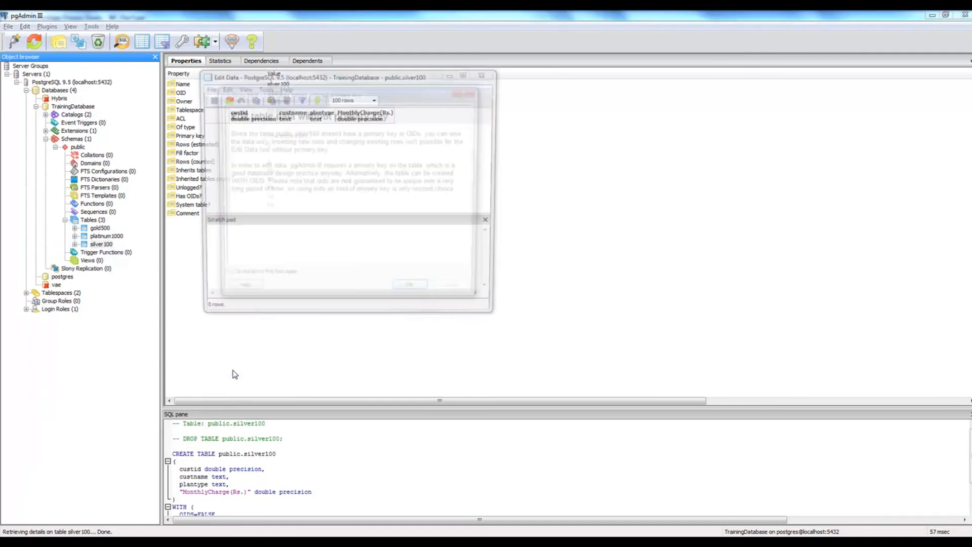
click(418, 290)
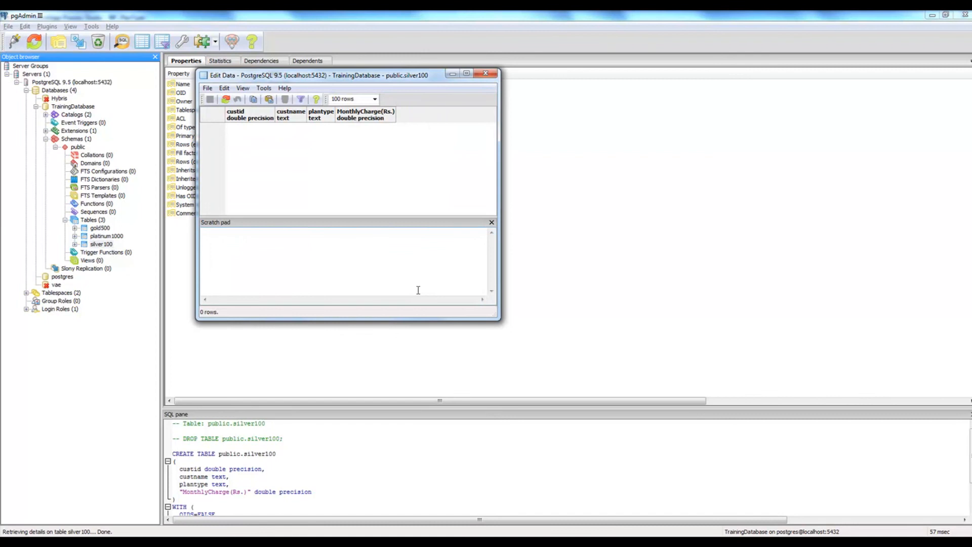
key(alt+F4)
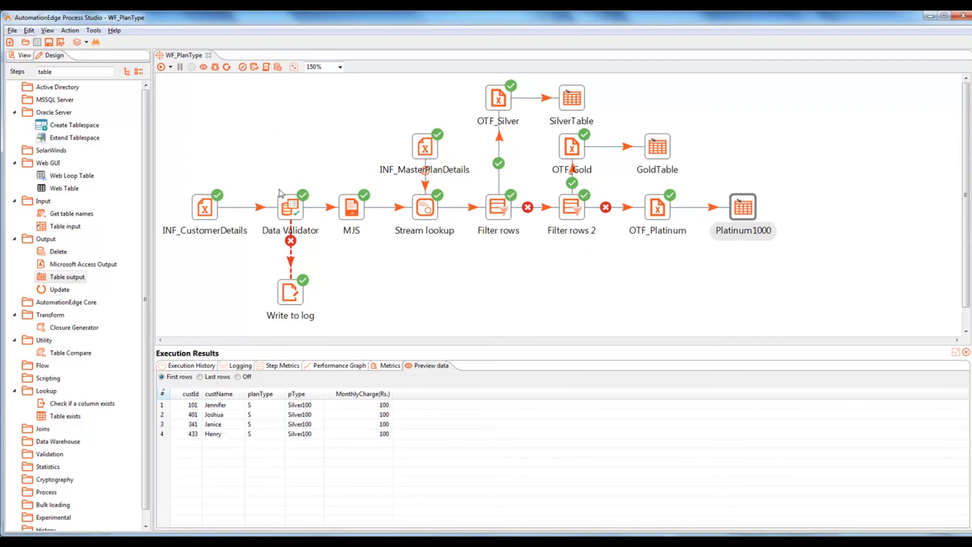
Step: Run the WF_PlanType workflow from the toolbar
click(161, 67)
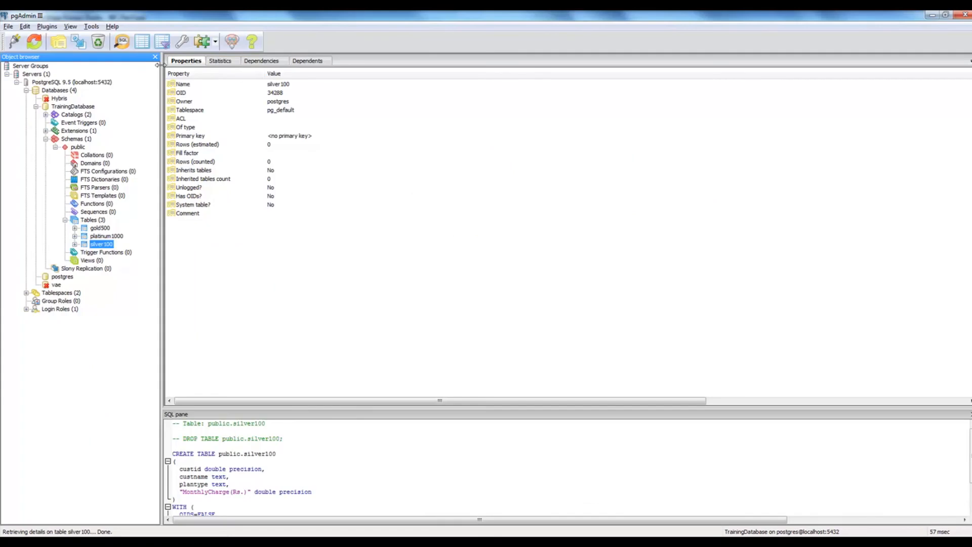
Step: View the top 100 rows of gold500, confirming 2 rows
click(104, 229)
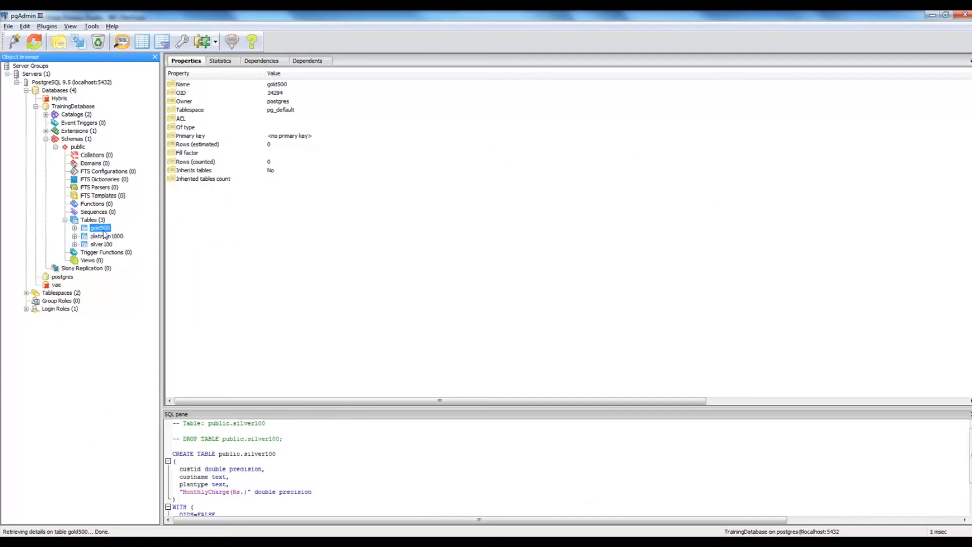
right_click(106, 230)
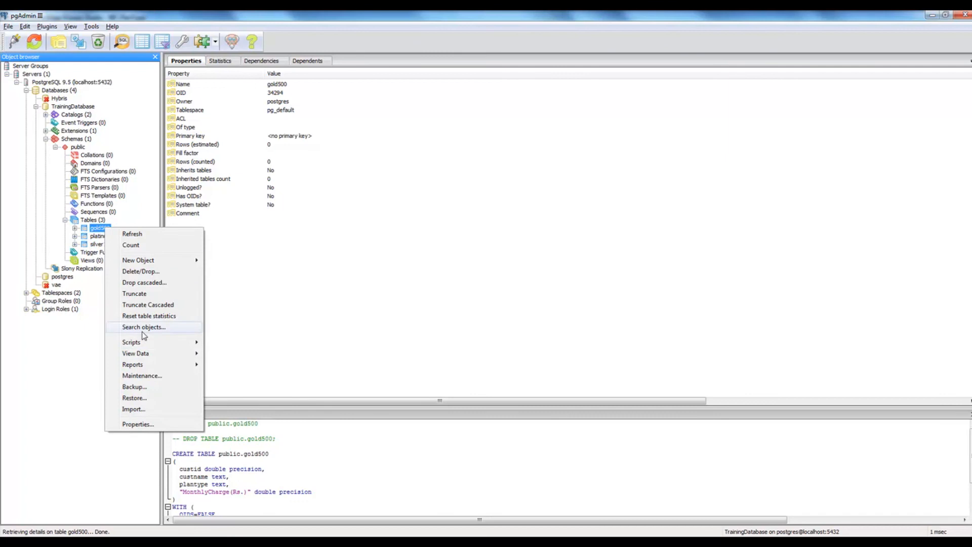
mouse_move(167, 353)
click(226, 358)
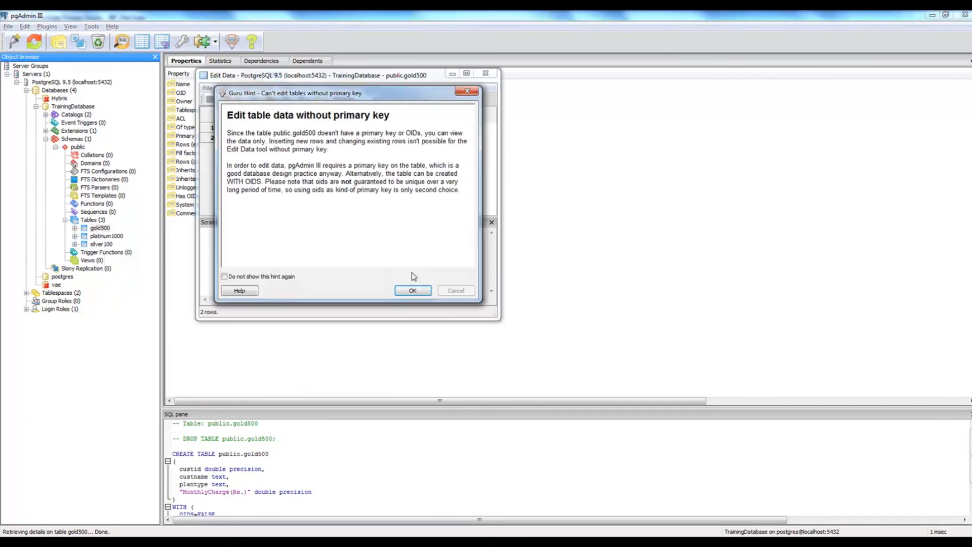
click(412, 290)
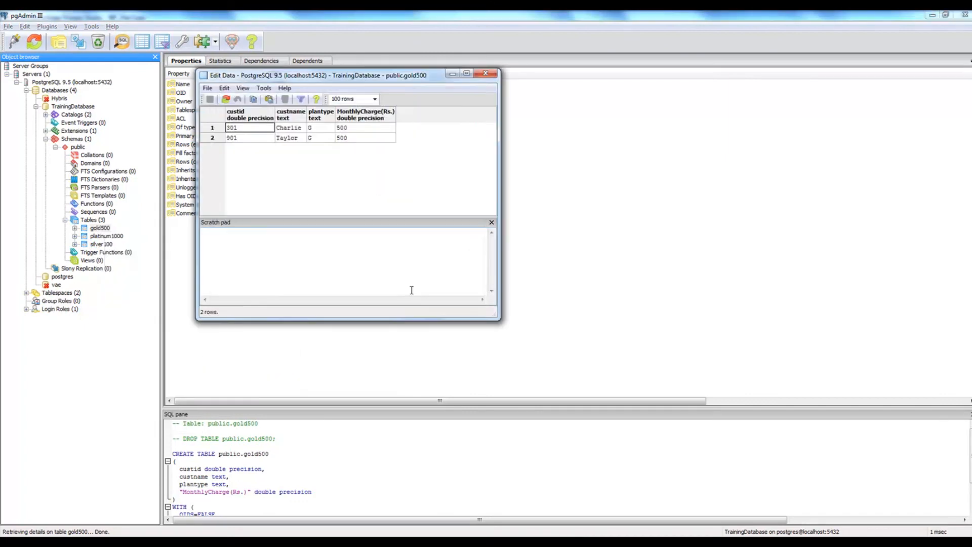
click(485, 74)
Step: View the top 100 rows of platinum1000, confirming 2 rows
double_click(113, 236)
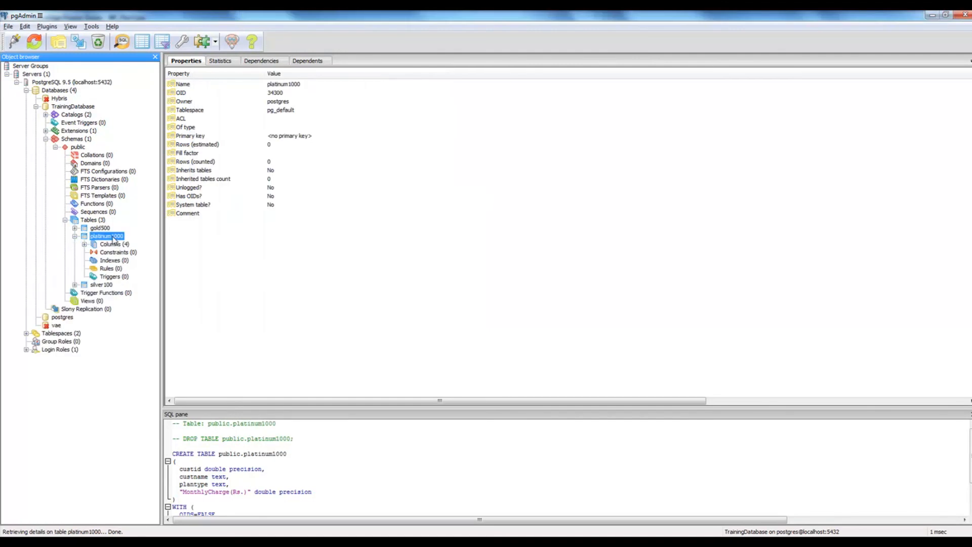
right_click(113, 240)
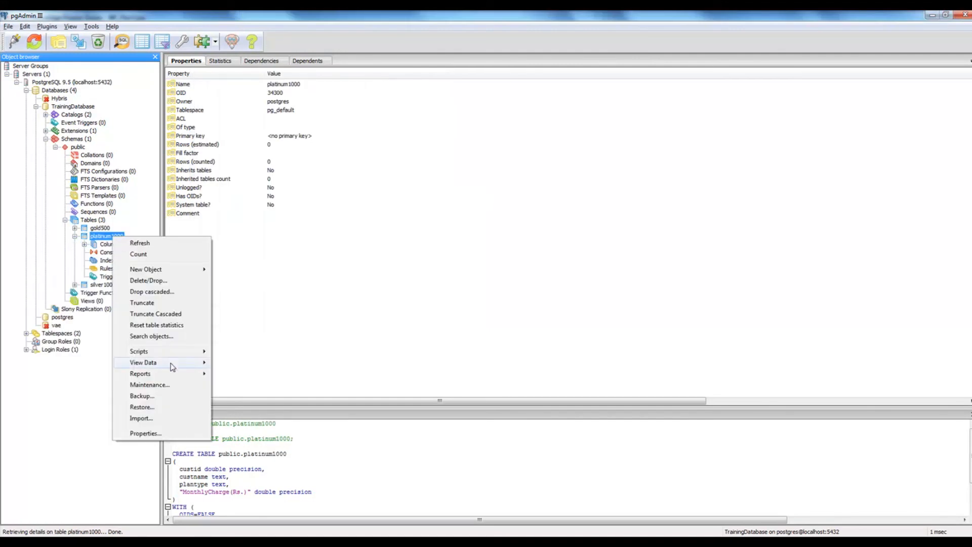
mouse_move(181, 363)
click(245, 363)
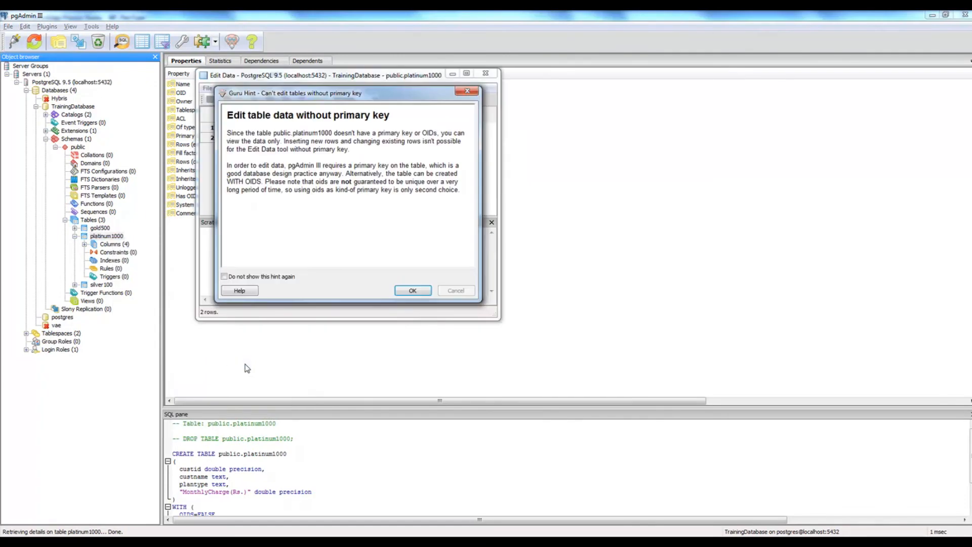
click(408, 290)
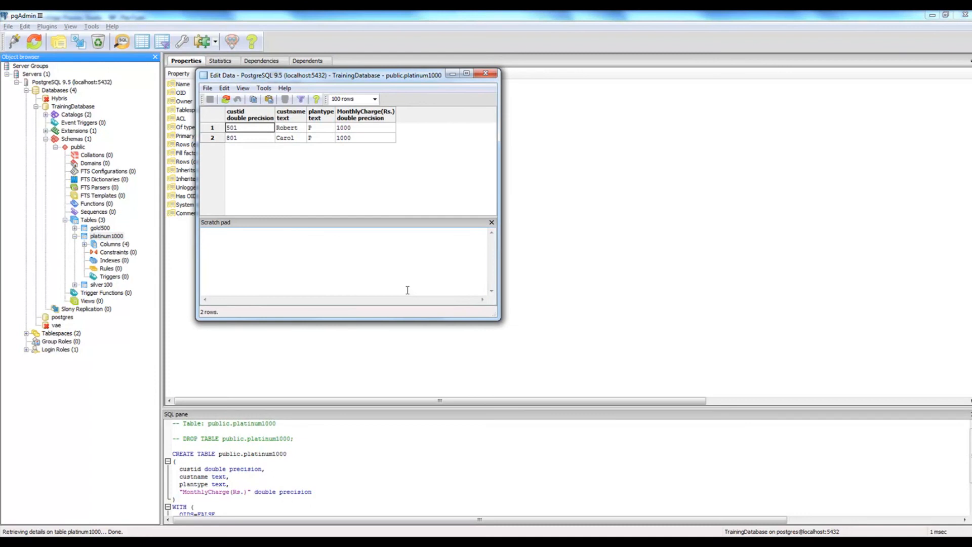
click(484, 73)
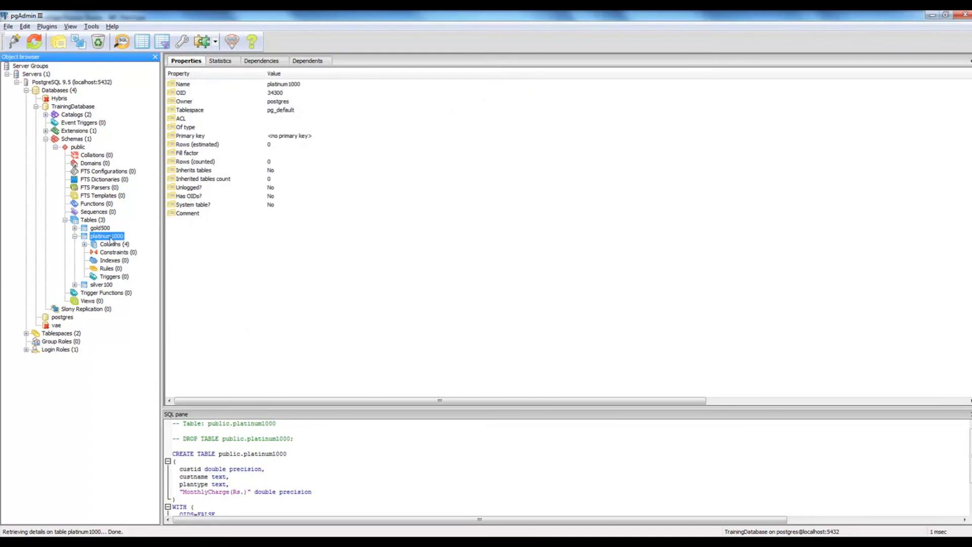
Step: View silver100's top 100 rows, confirming four Silver rows charged 100 each
right_click(101, 284)
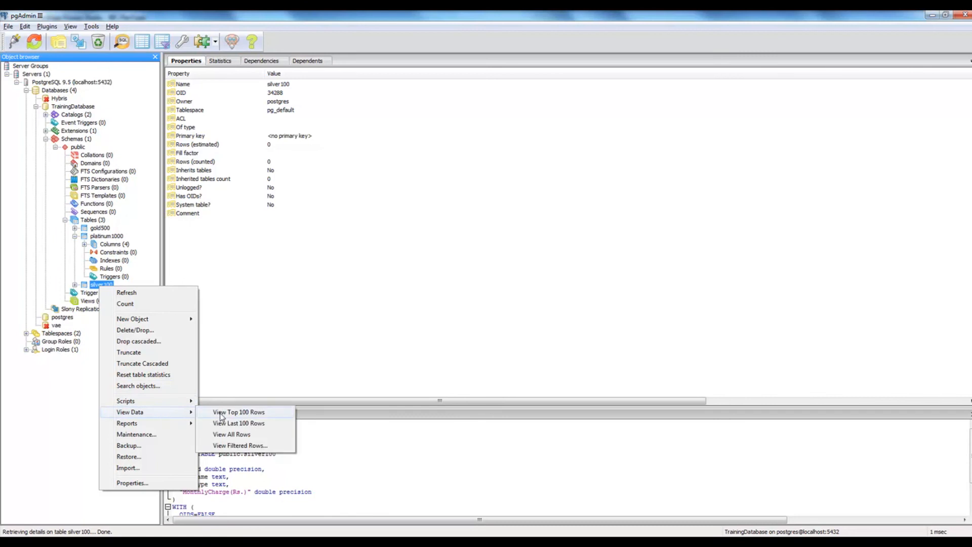
click(226, 413)
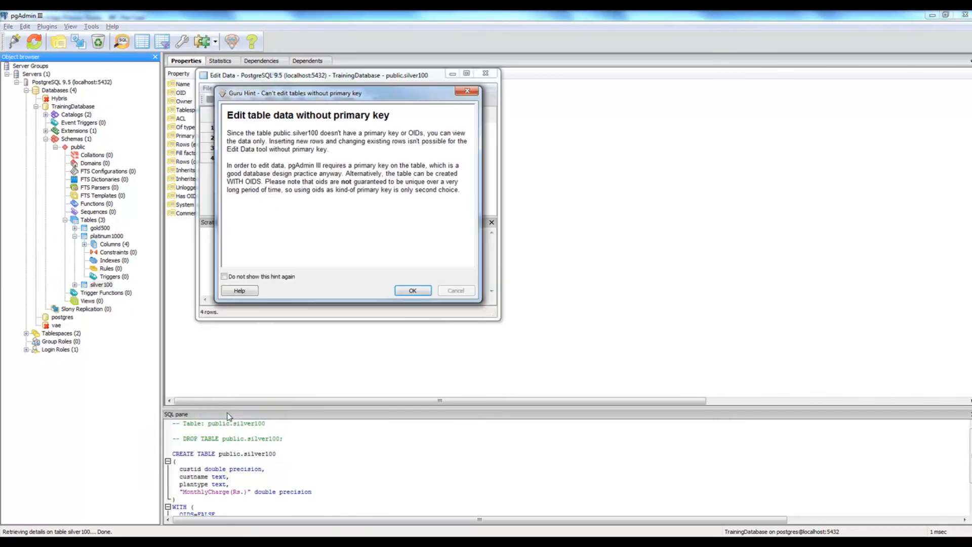
click(408, 291)
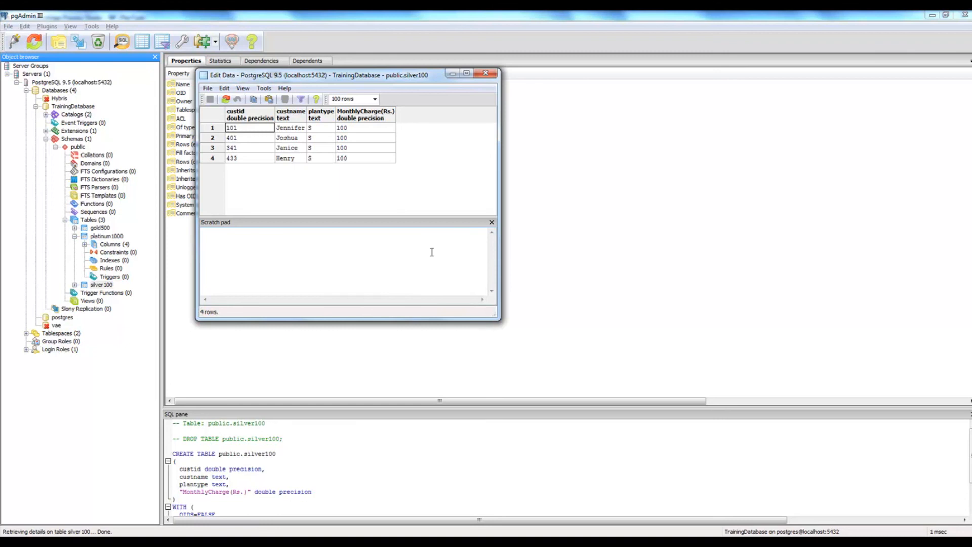
click(486, 74)
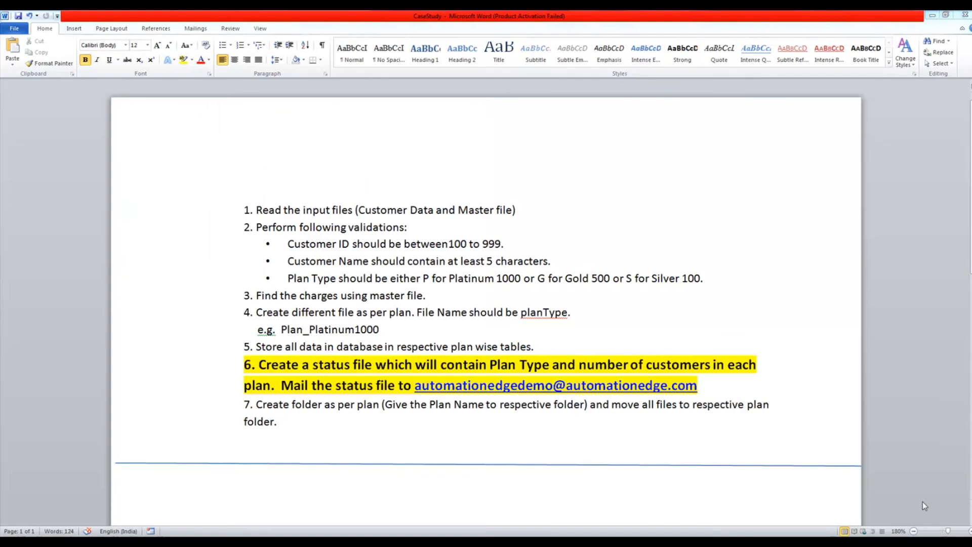
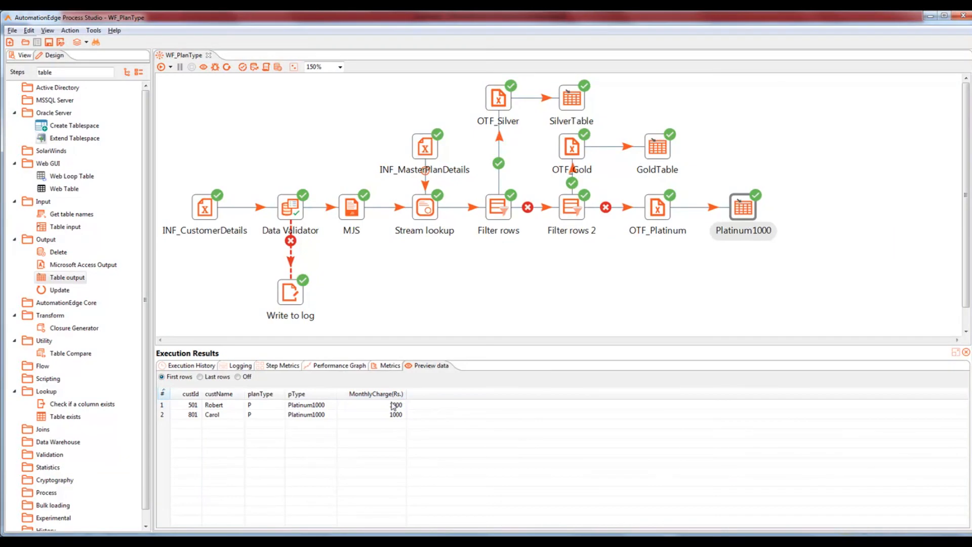
Step: Search the Steps panel for 'sort' and place a Sort rows step below MJS
click(354, 213)
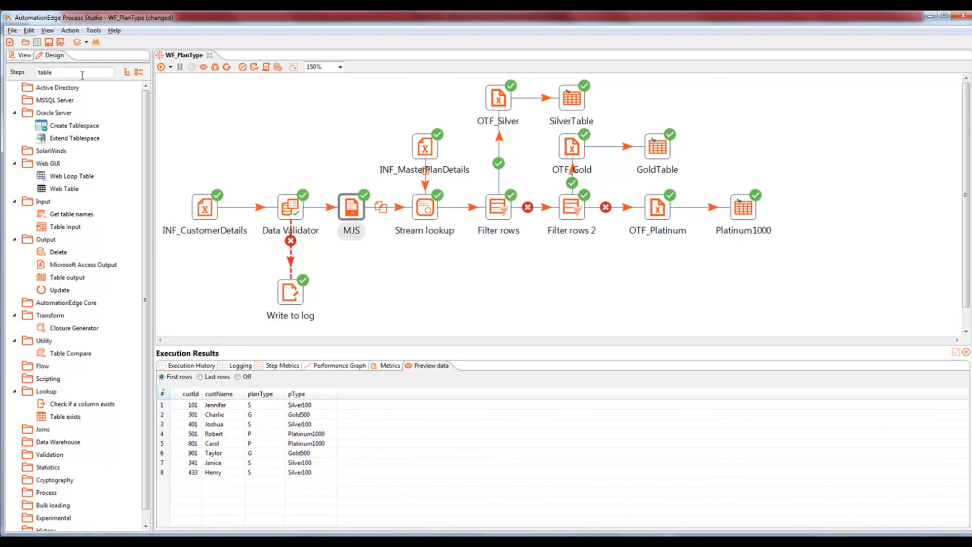
drag(84, 72, 4, 71)
text(sort ro)
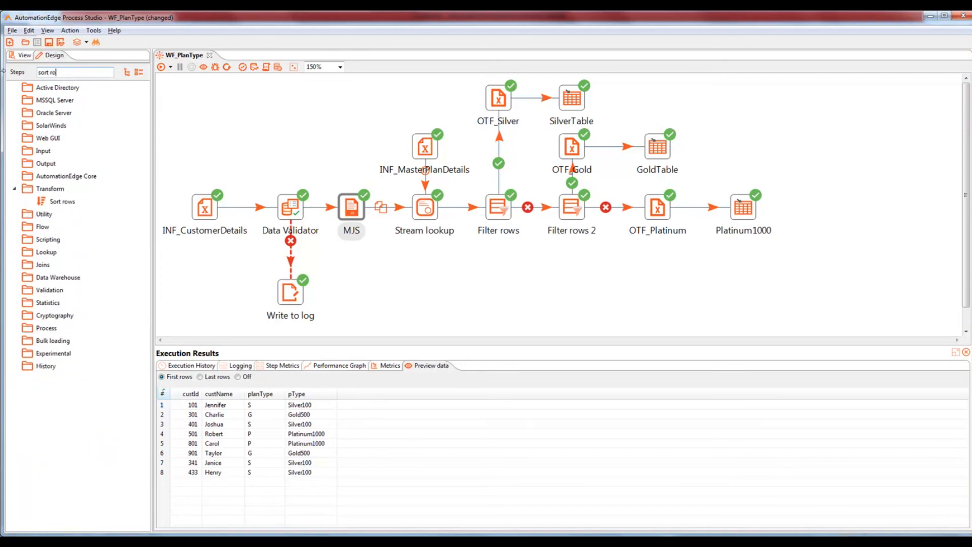
drag(60, 202, 348, 282)
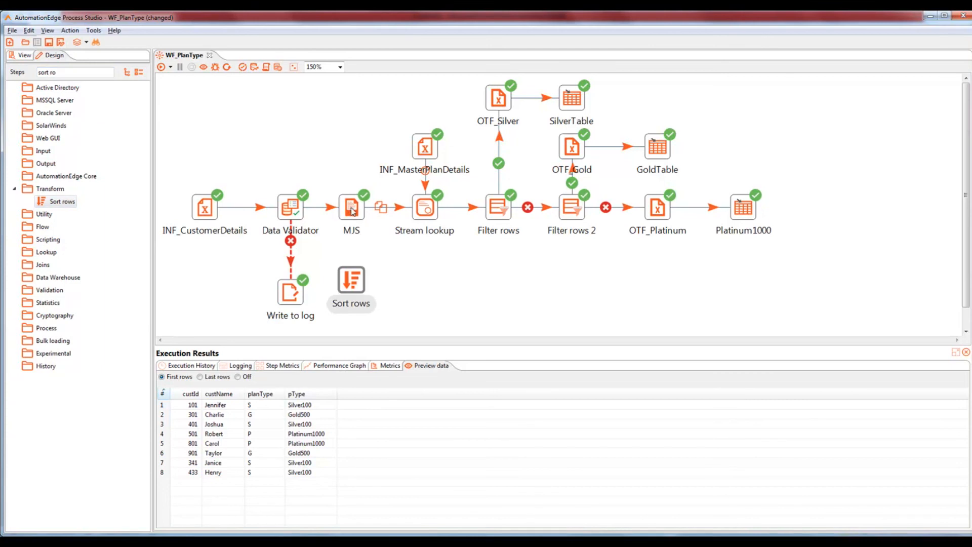
Step: Hop MJS's main output into Sort rows, choosing Copy so every row goes to each destination
mouse_move(351, 210)
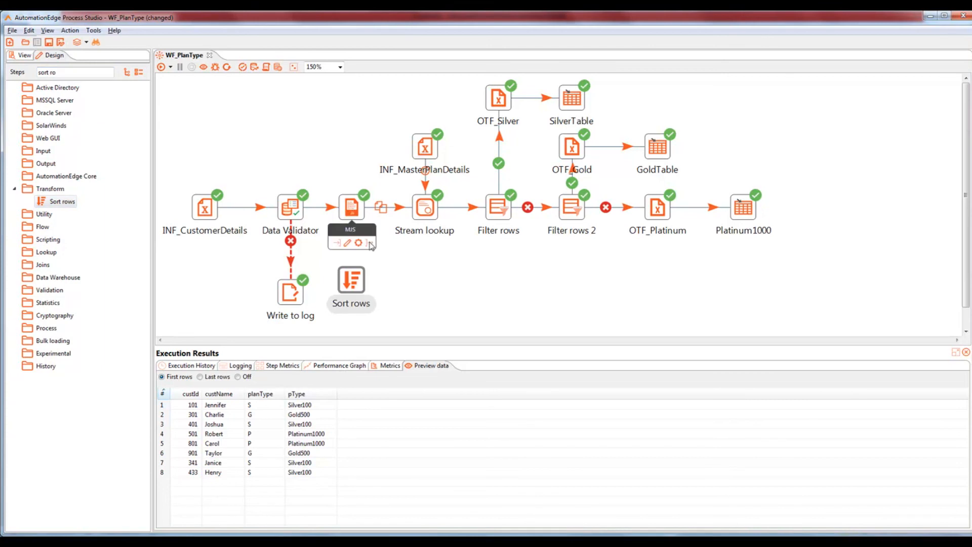
drag(371, 246, 352, 280)
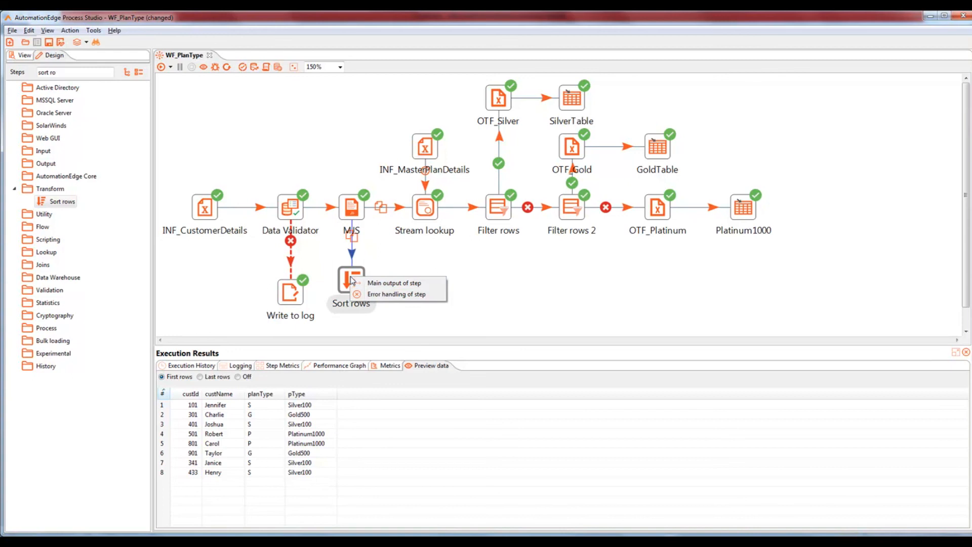
click(372, 283)
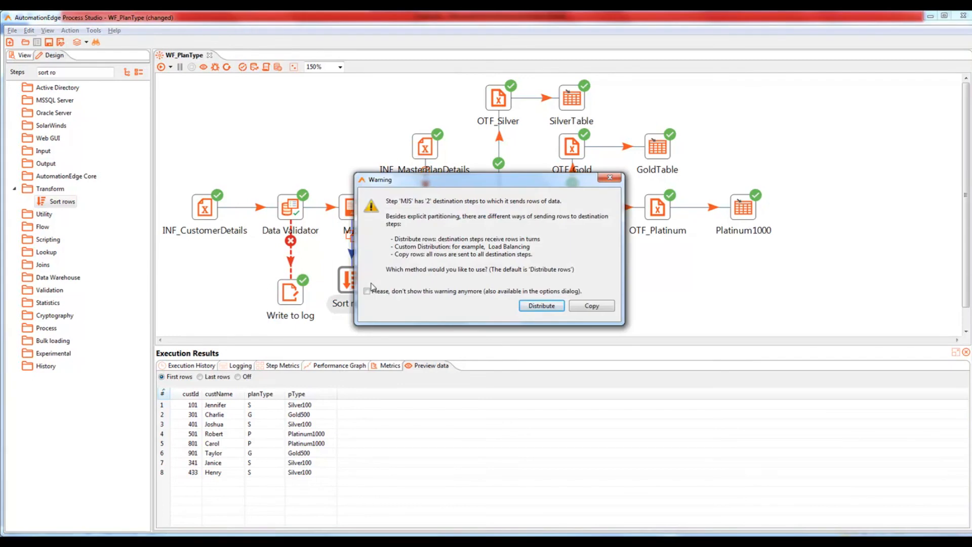
click(579, 307)
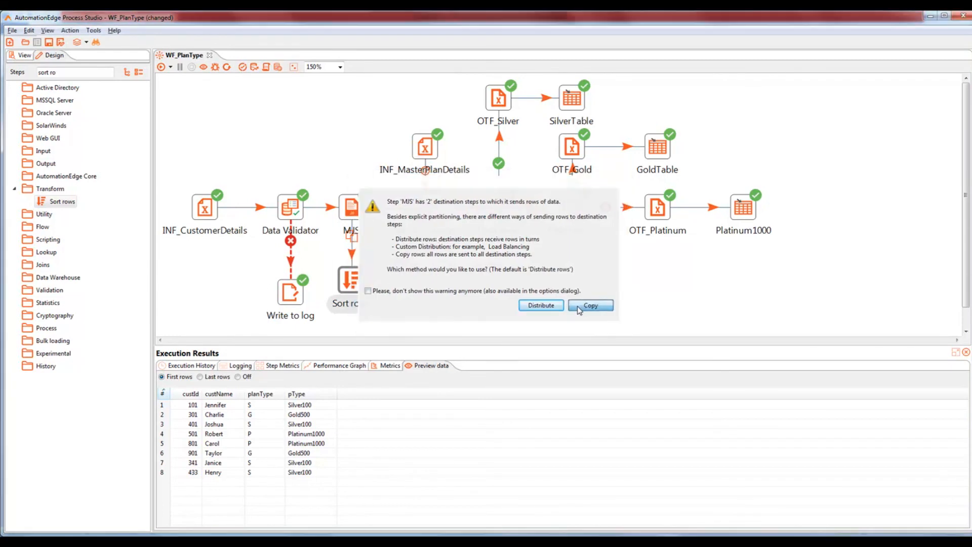
click(353, 211)
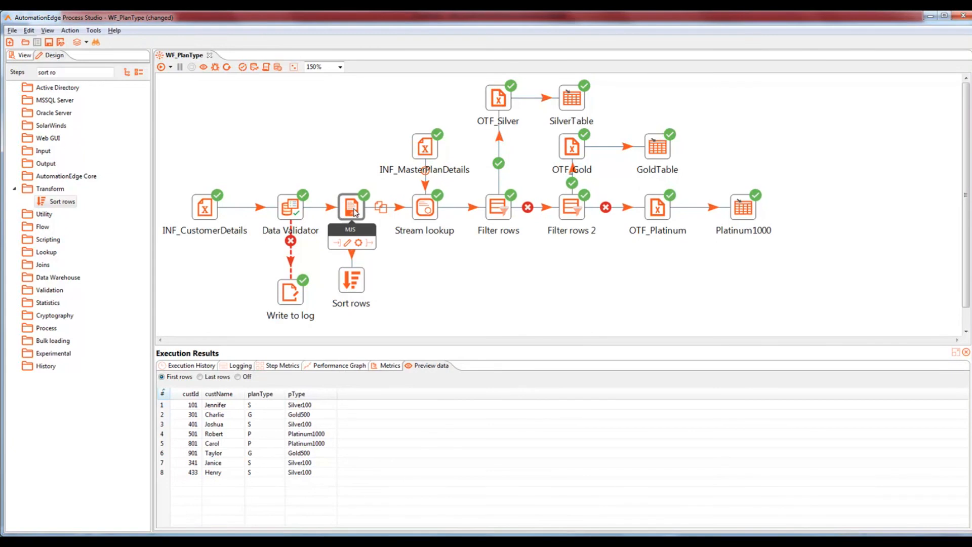
click(356, 279)
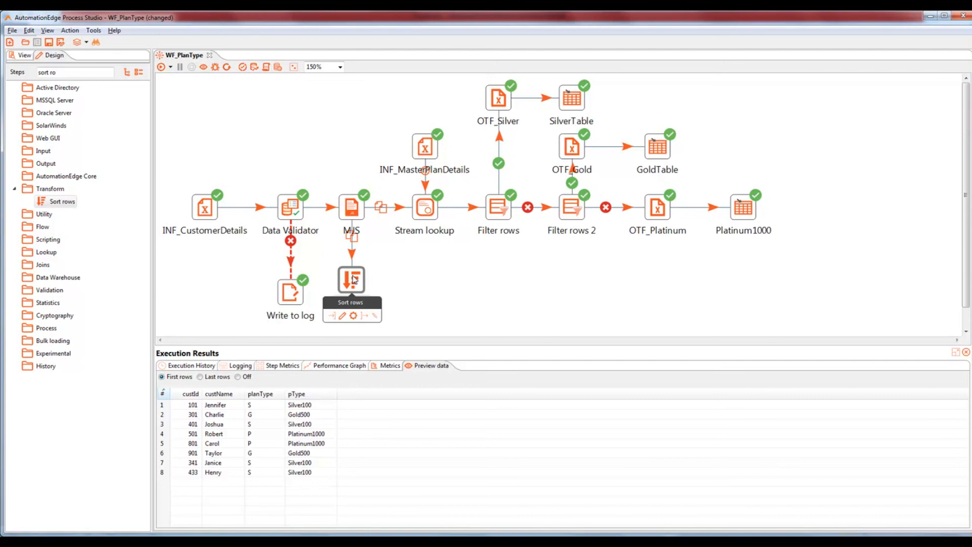
Step: Set the Sort rows step's first sort field to pType with Ascending Y and confirm
double_click(352, 279)
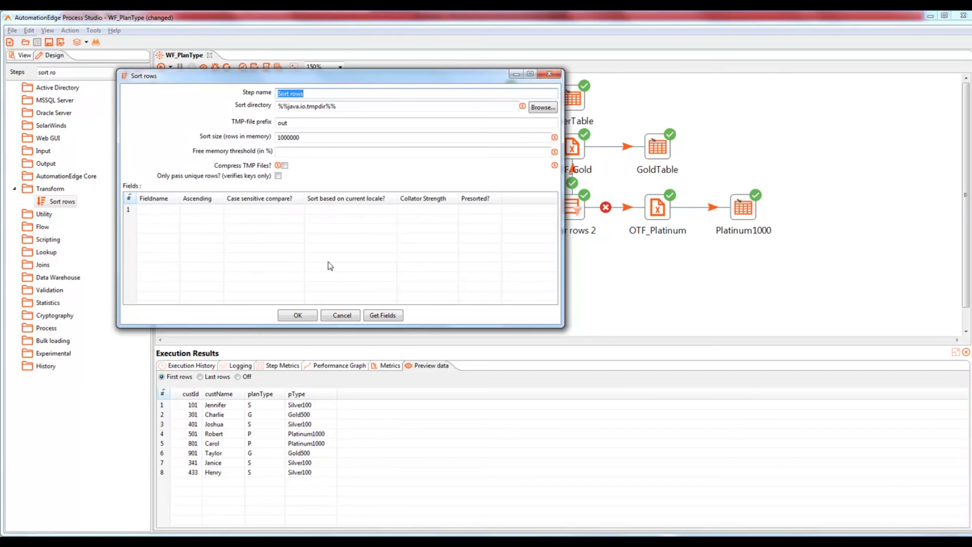
click(155, 213)
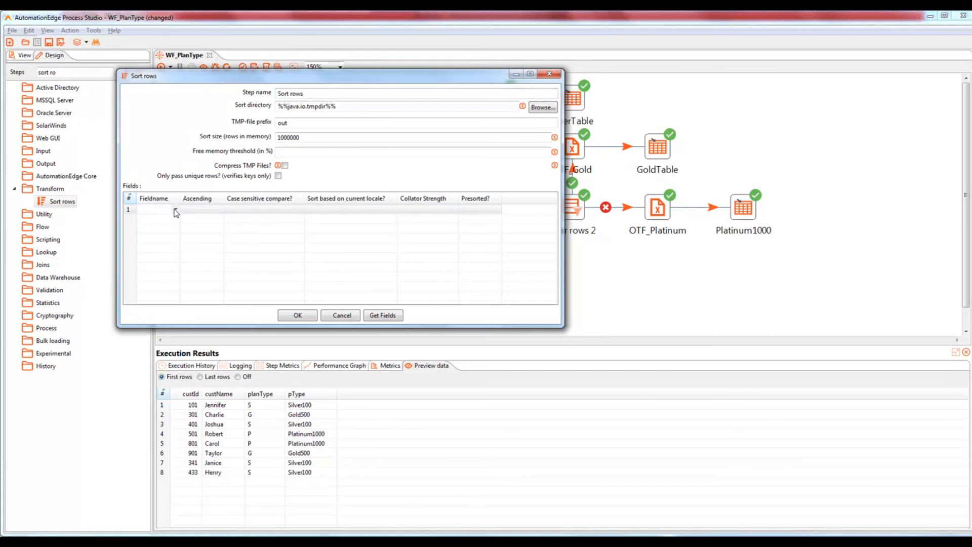
click(175, 209)
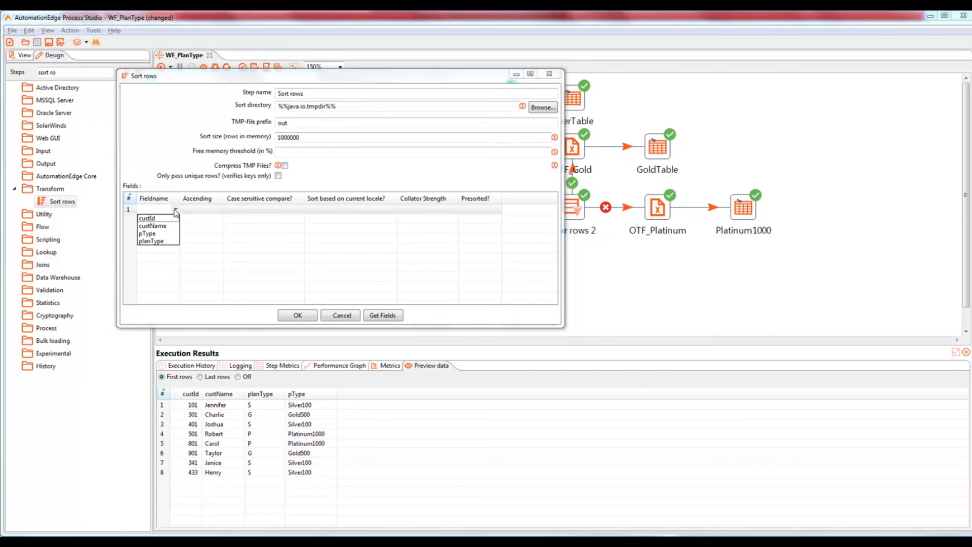
click(159, 234)
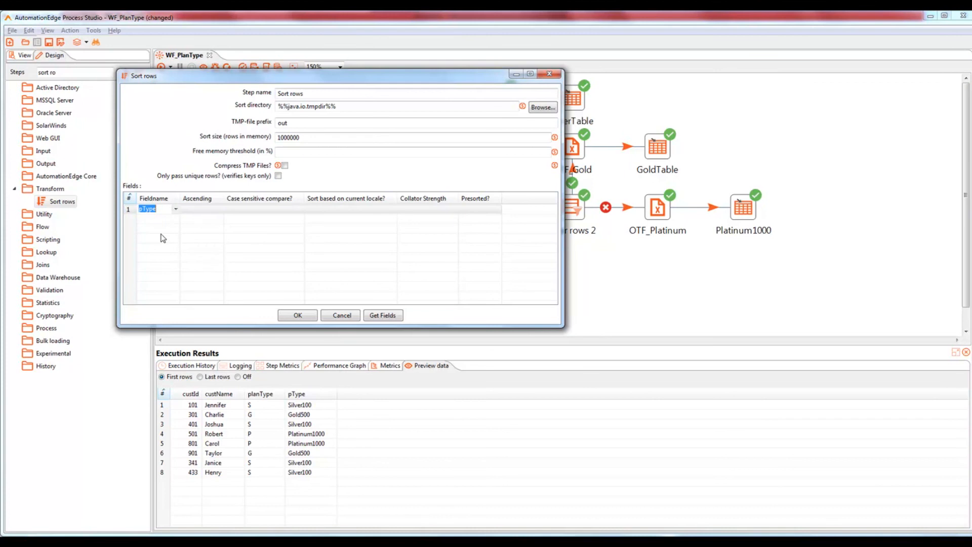
click(200, 209)
click(219, 209)
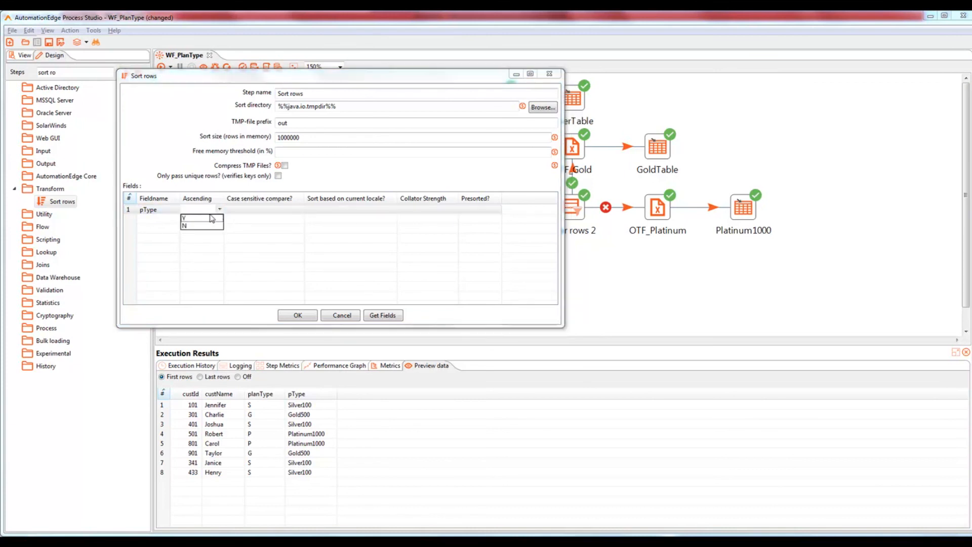
click(211, 219)
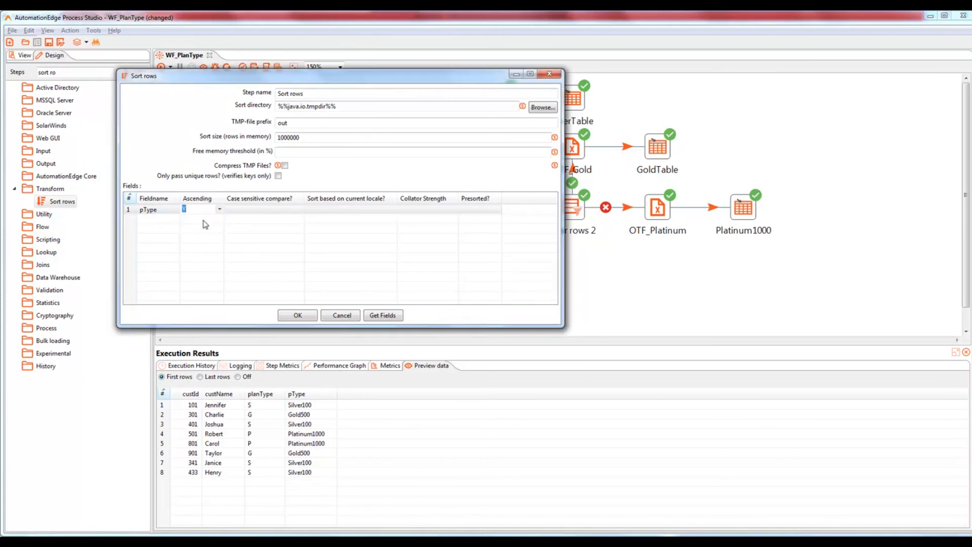
click(297, 316)
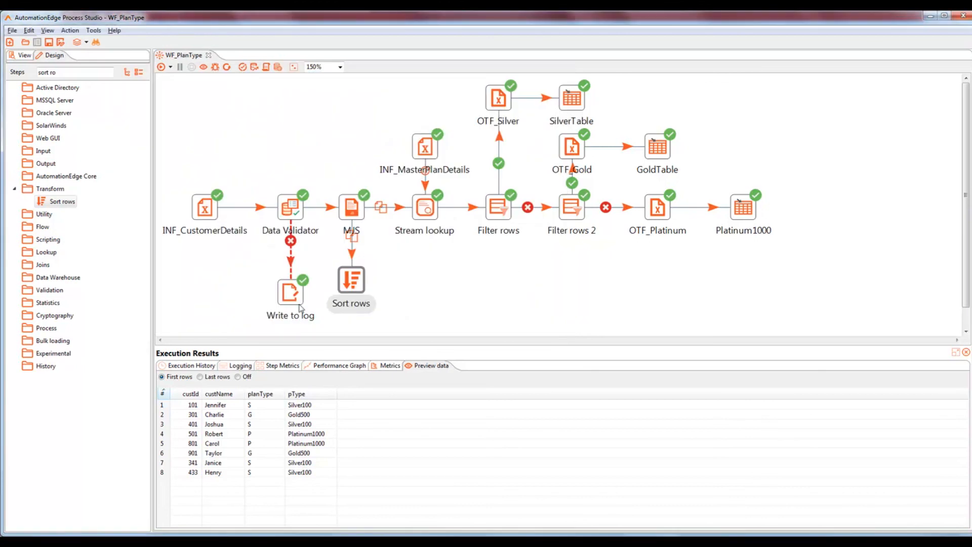
Step: Save and run the workflow, comparing Sort rows' preview (Gold500, Platinum1000, Silver100) with MJS's unsorted rows
drag(296, 304, 296, 291)
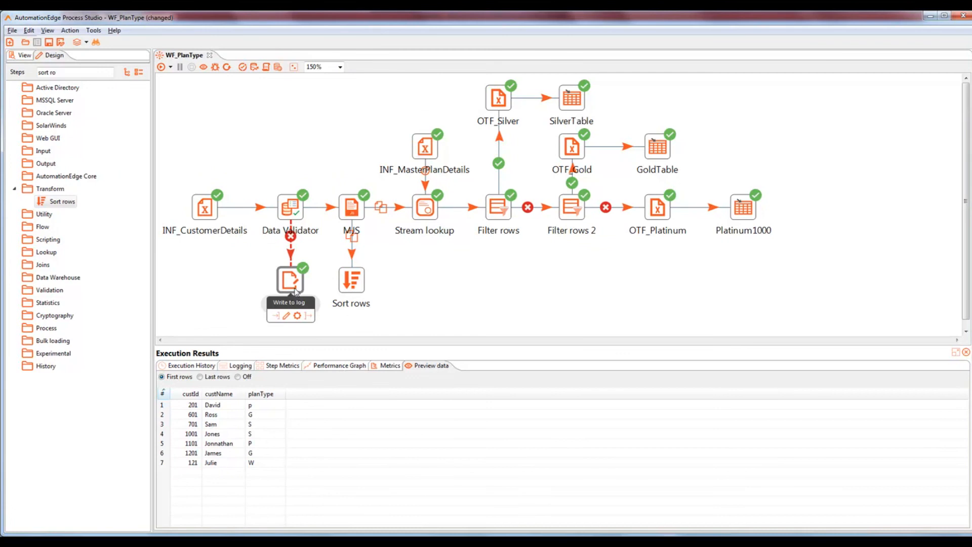
key(ctrl+s)
click(161, 68)
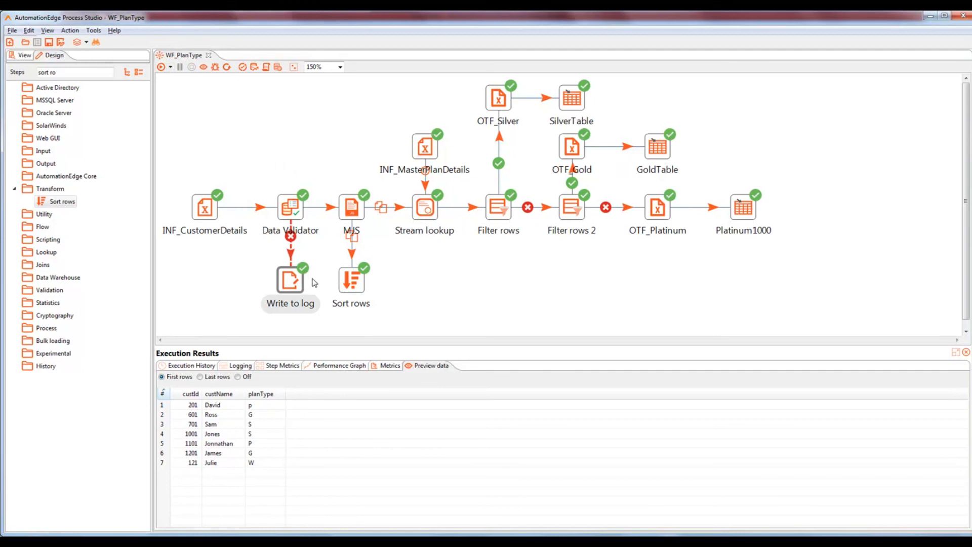
click(353, 284)
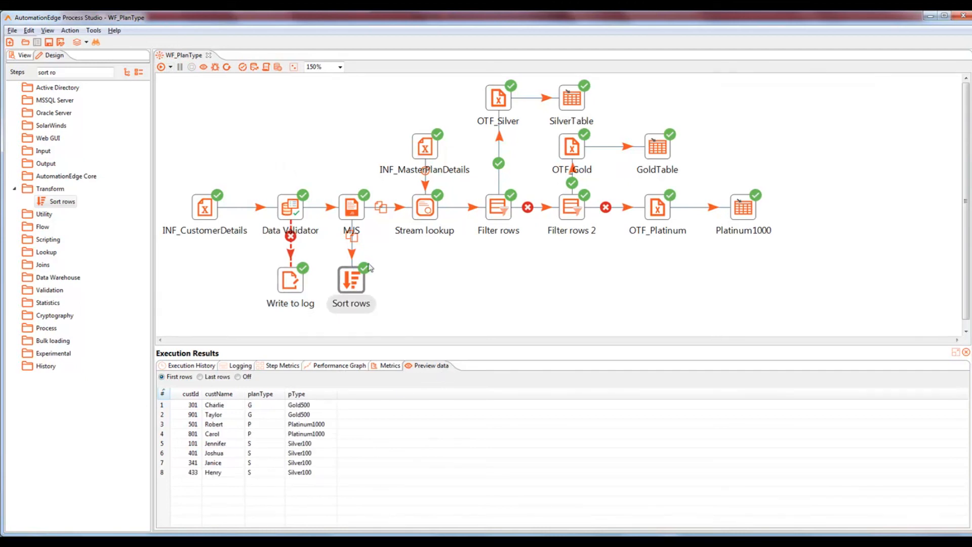
click(352, 207)
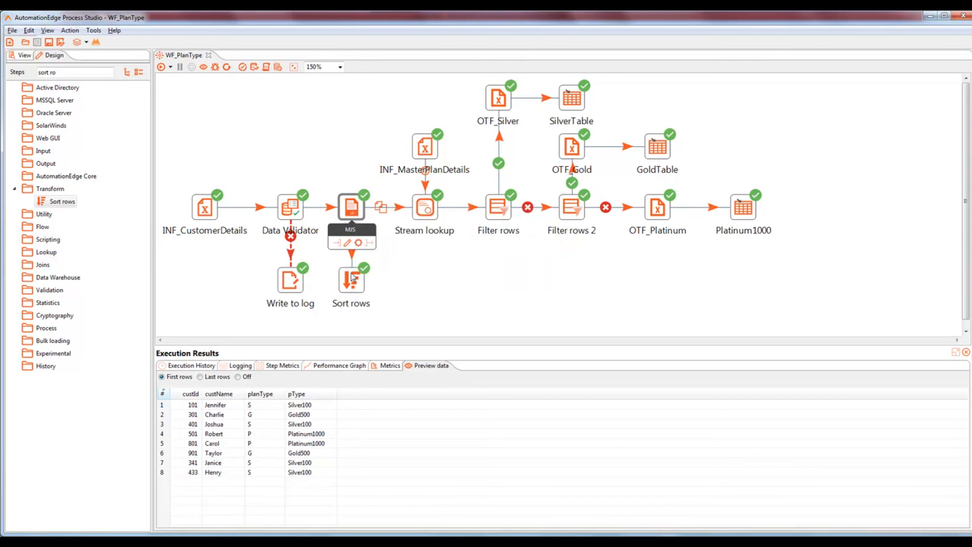
click(357, 282)
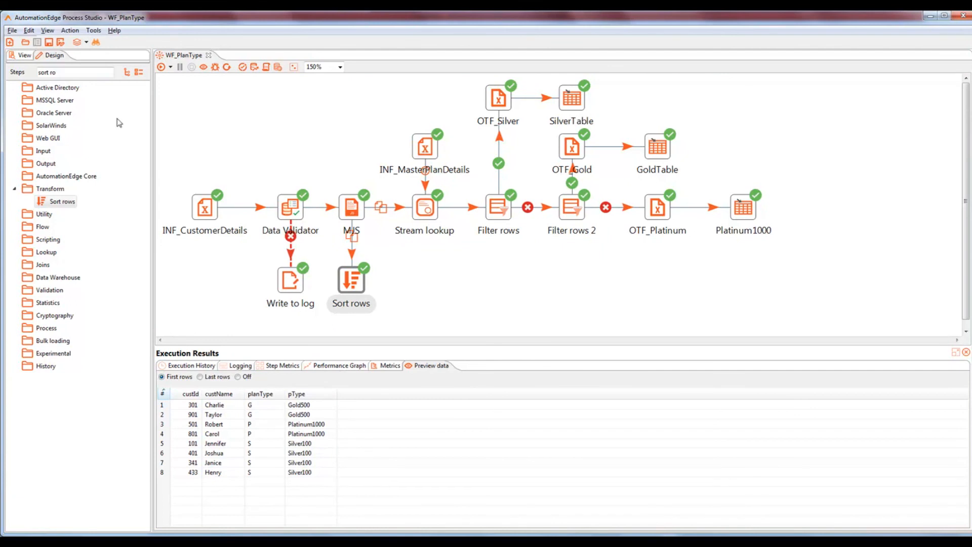
Step: Add a Group by step beside Sort rows and hop Sort rows into it
drag(85, 71, 15, 76)
text(gr)
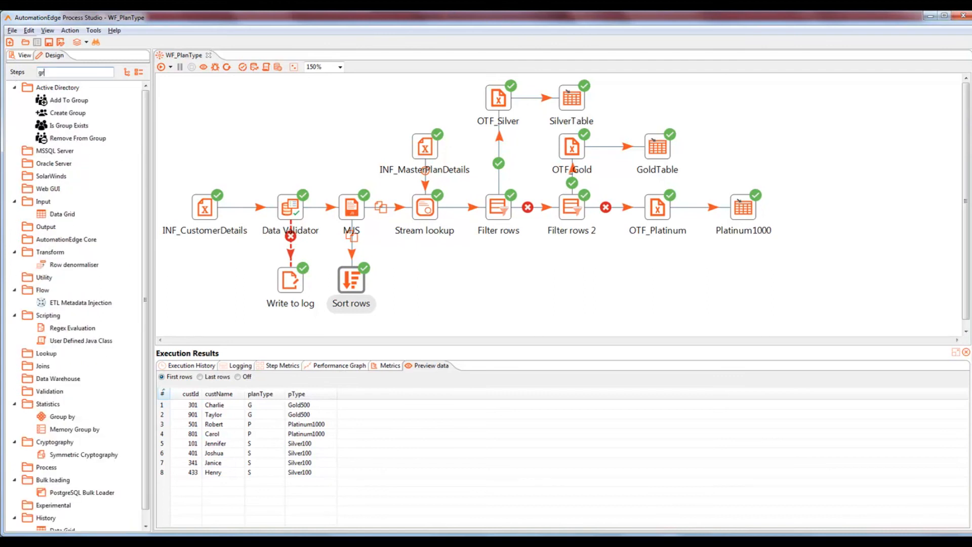
text(oup)
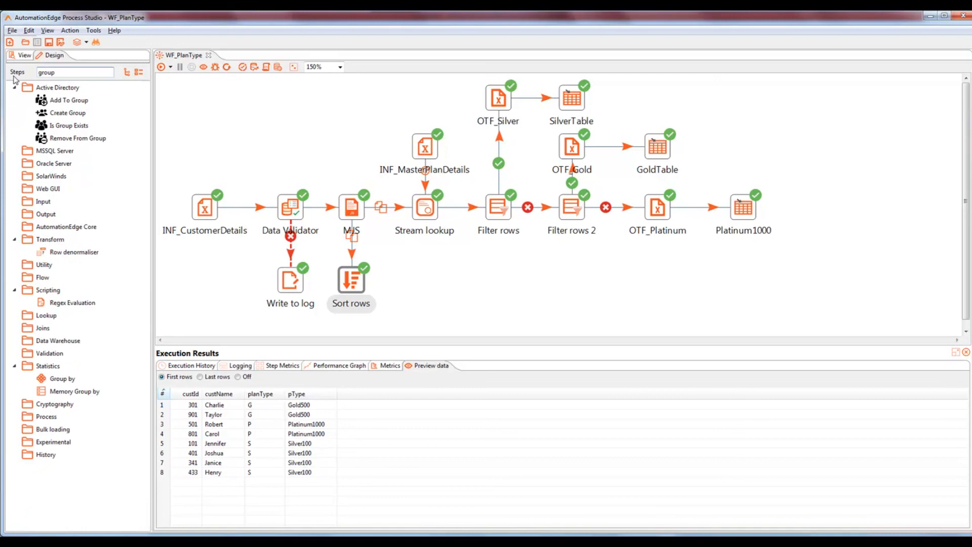
drag(71, 381, 437, 280)
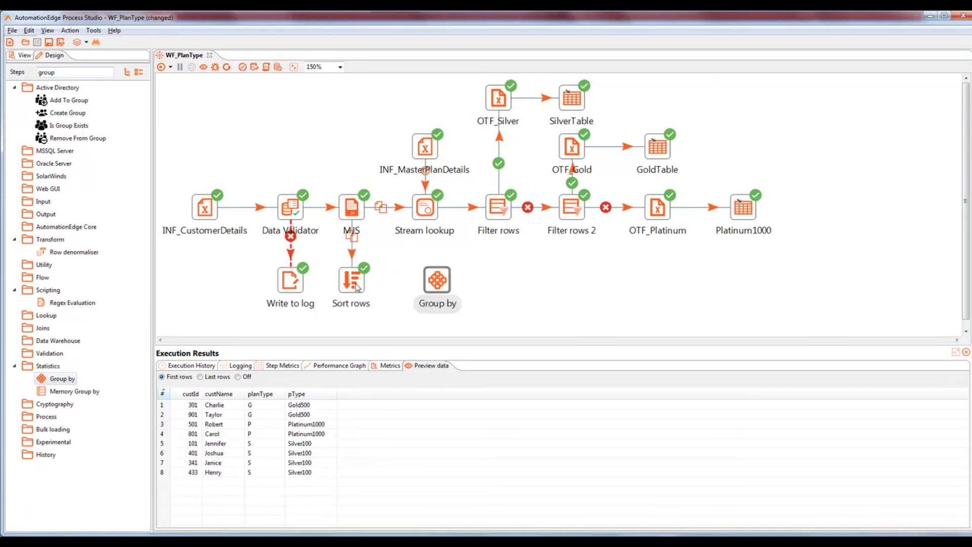
mouse_move(356, 286)
mouse_move(363, 315)
mouse_down()
mouse_move(439, 284)
mouse_move(427, 282)
mouse_up()
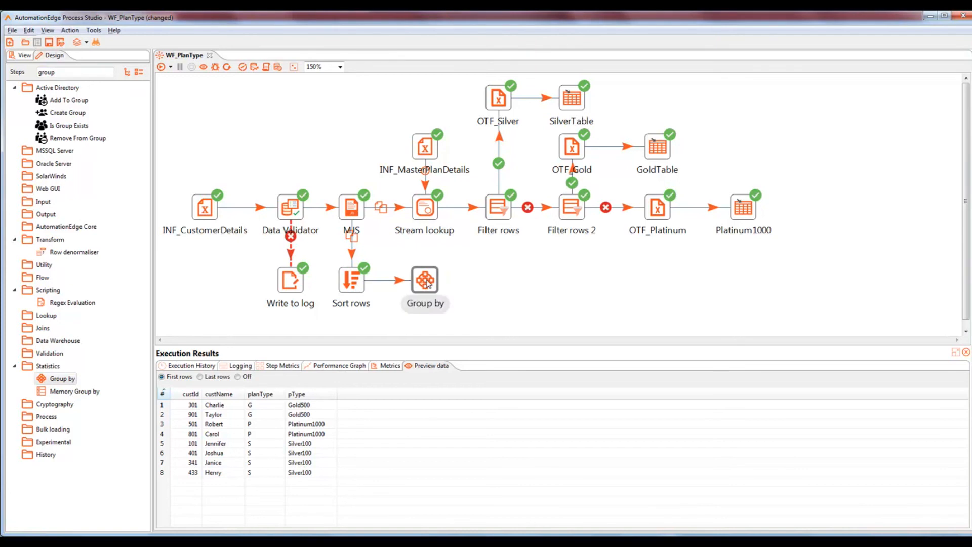
Step: Make pType the Group by step's group field
double_click(425, 281)
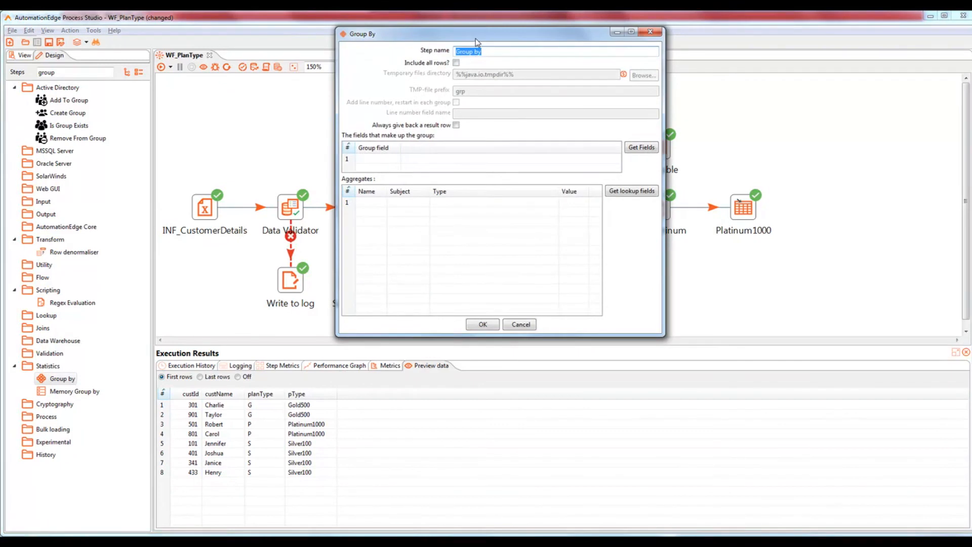
drag(475, 40, 479, 107)
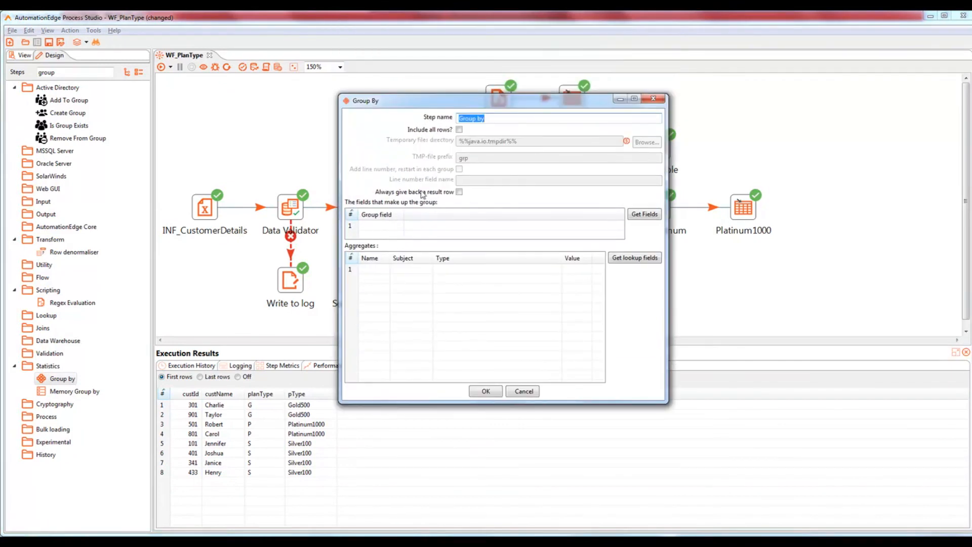
click(387, 226)
click(400, 226)
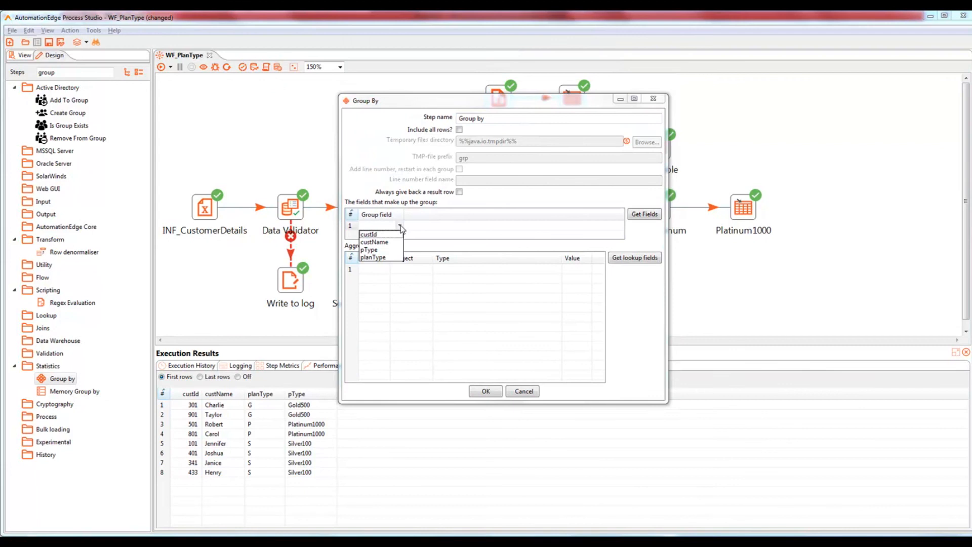
click(388, 250)
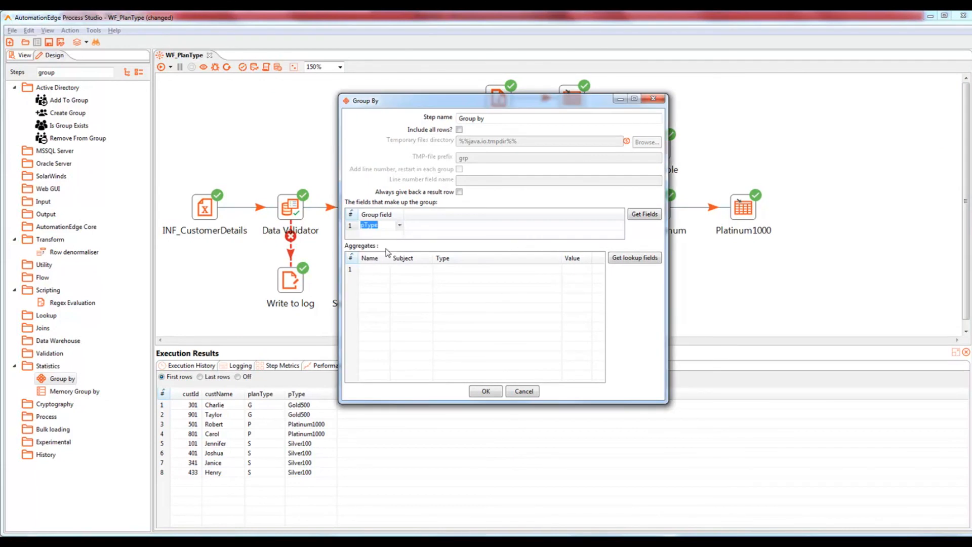
Step: Add aggregate CustCount counting custId with Number of Values (N), then accept the sorted-input warning
click(380, 269)
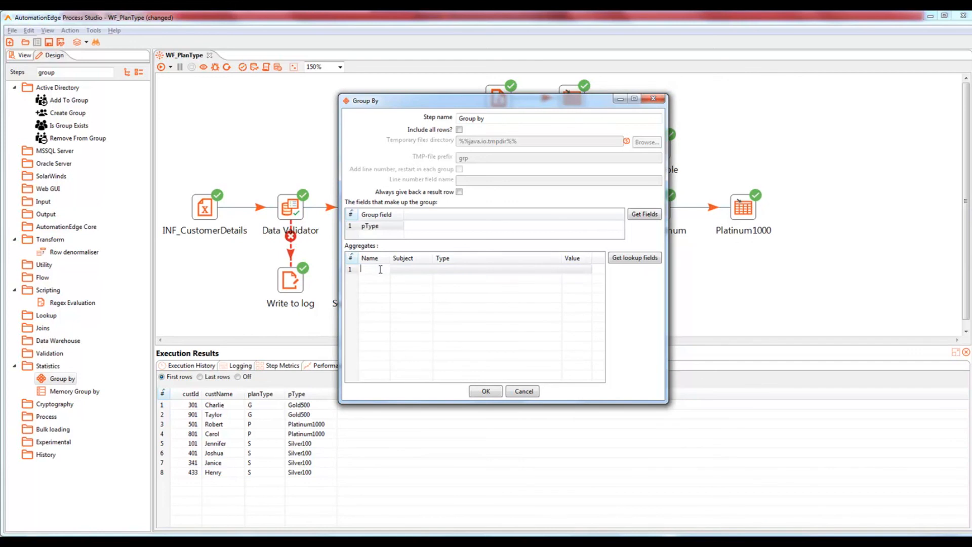
text(CustCount)
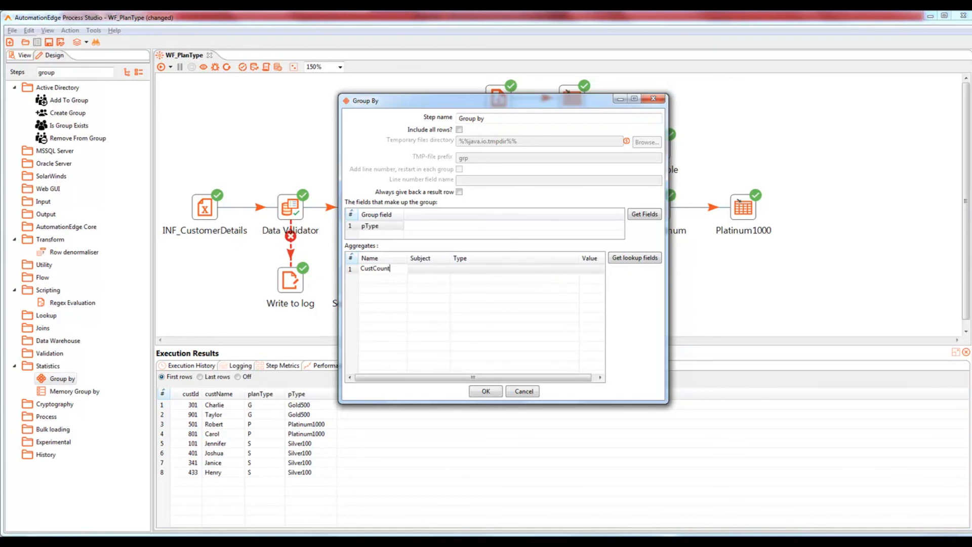
click(429, 271)
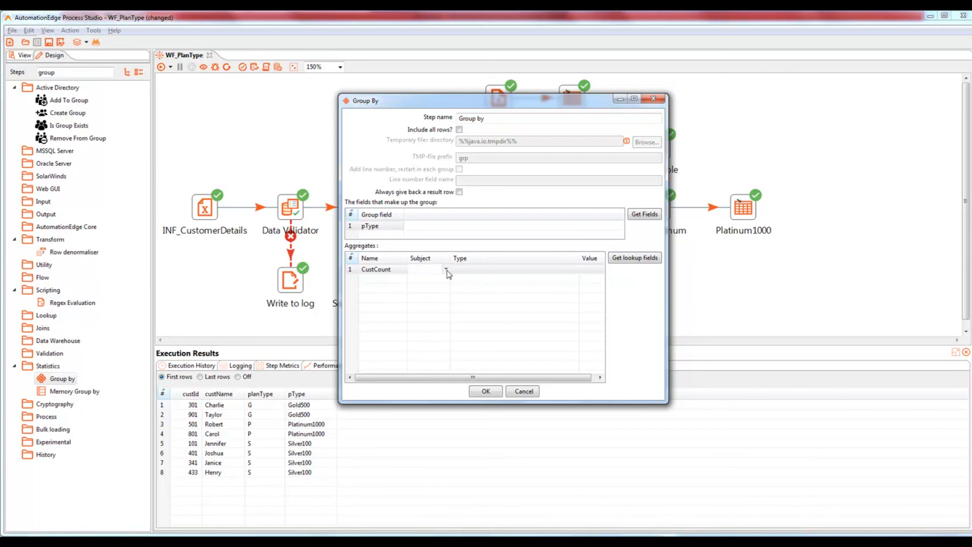
click(446, 269)
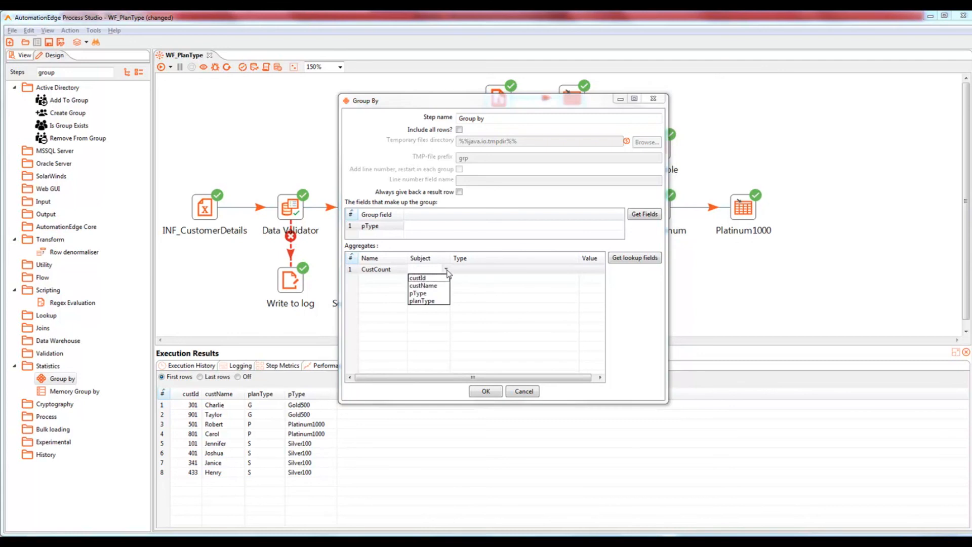
click(430, 278)
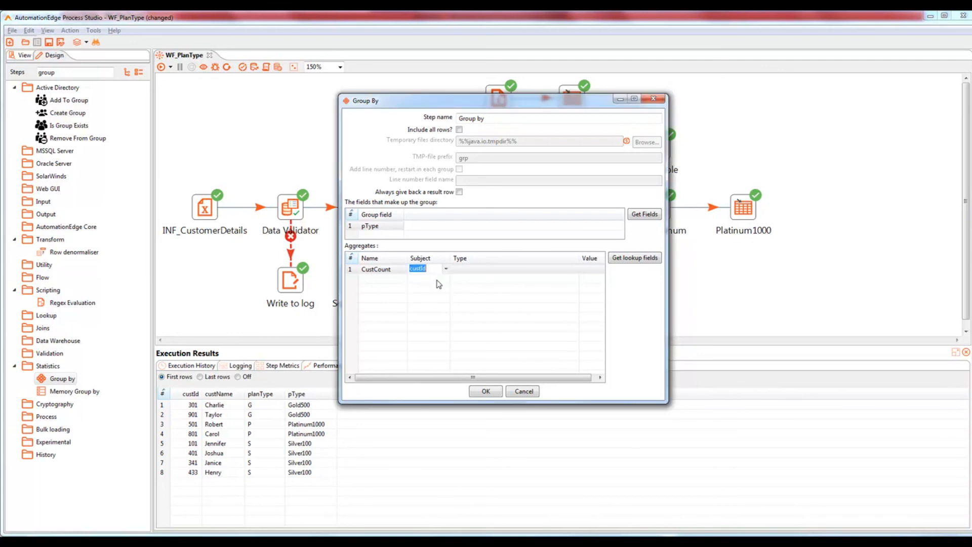
click(534, 272)
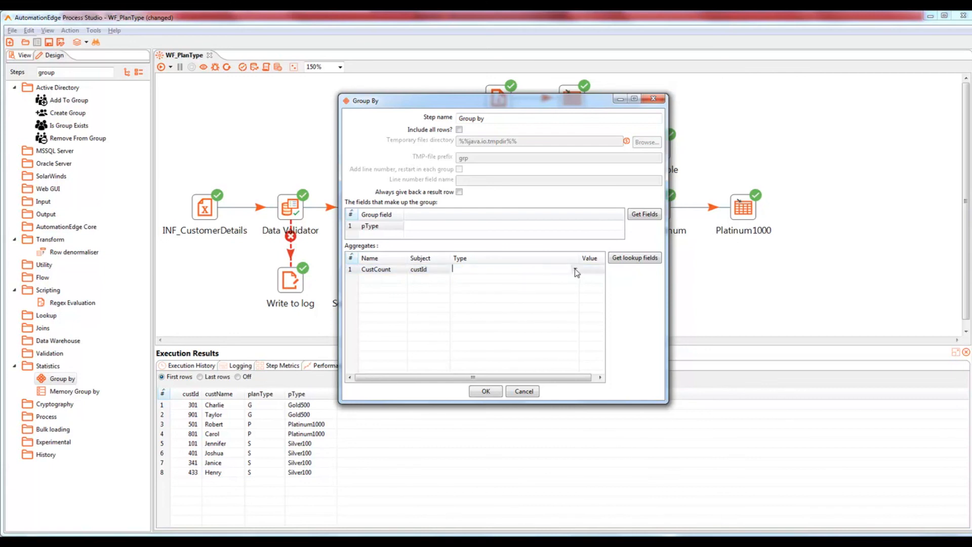
click(575, 271)
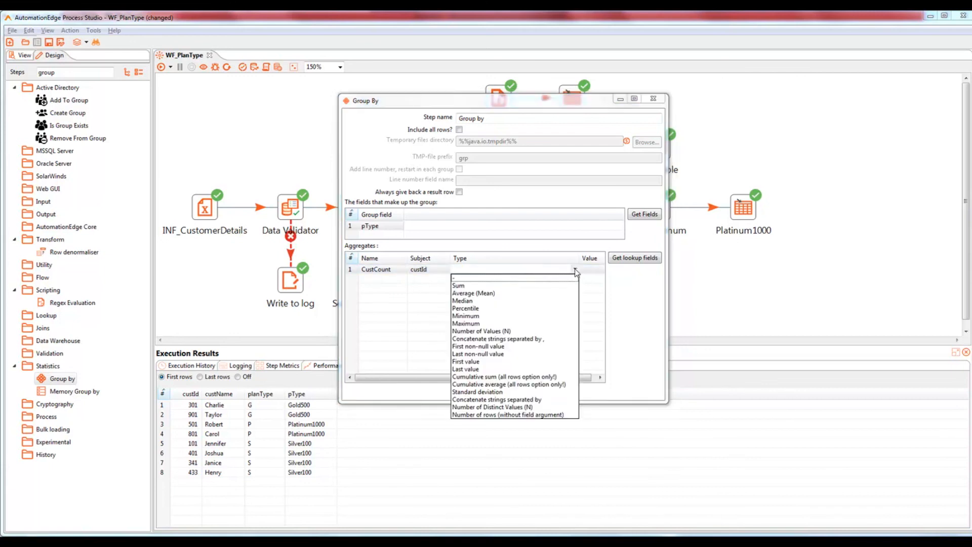
click(499, 332)
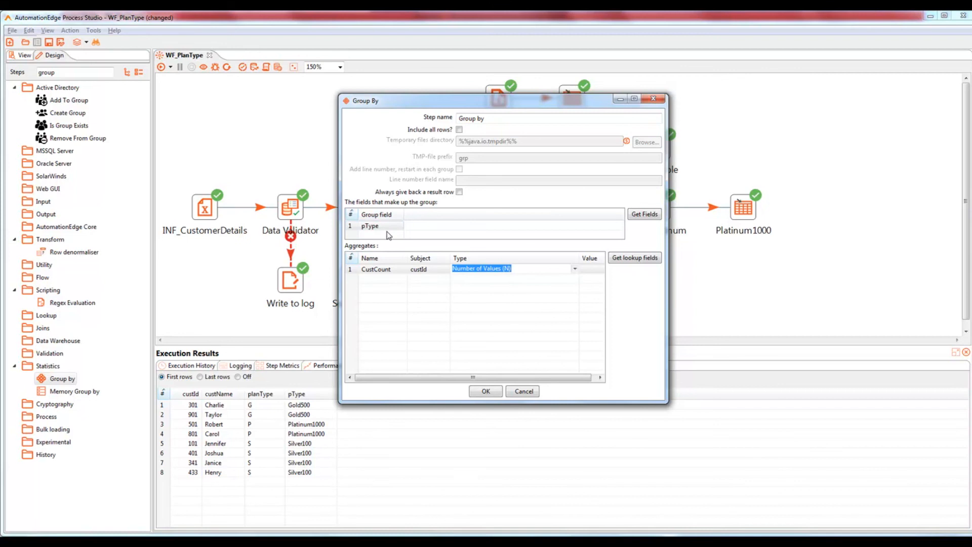
click(486, 392)
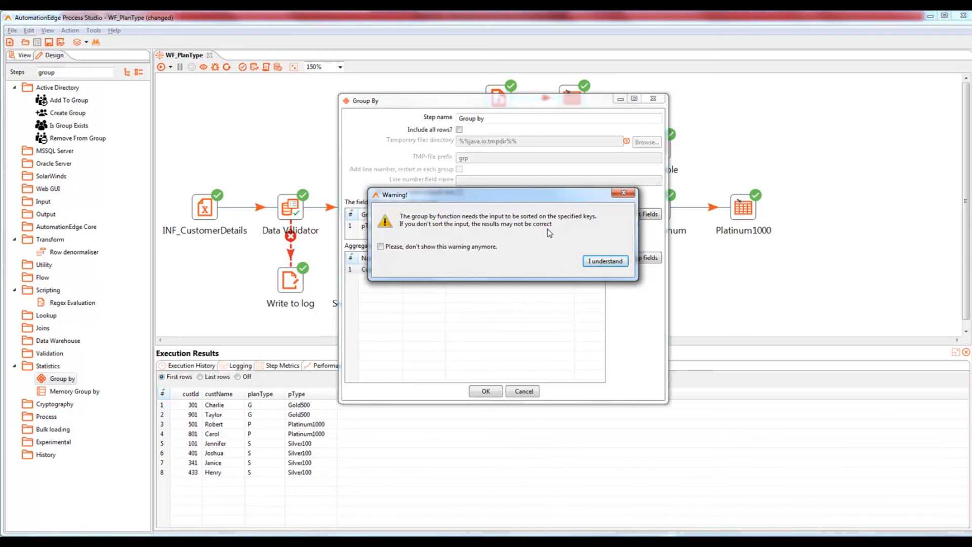
click(607, 262)
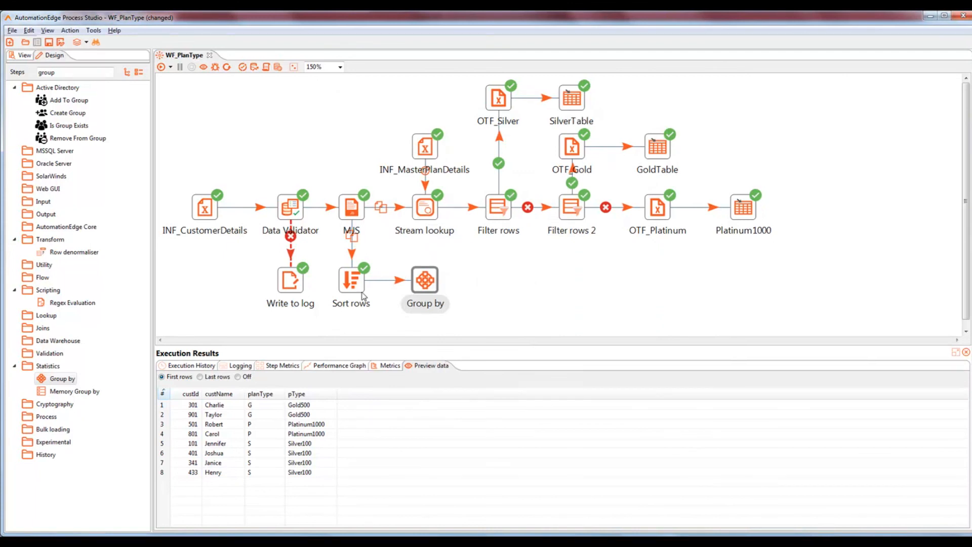
Step: Save and run, then preview Group by counts: Gold500 2, Platinum1000 2, Silver100 4
mouse_move(429, 291)
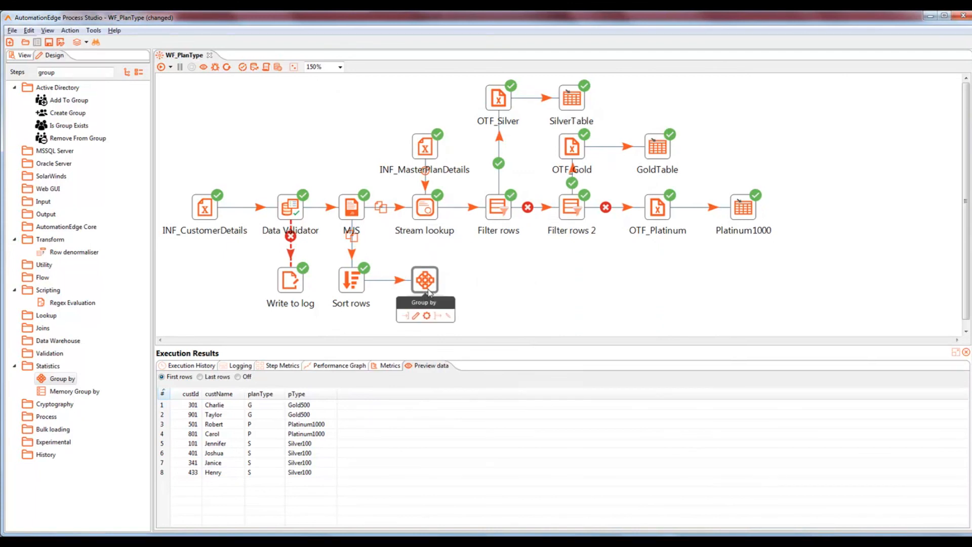
key(ctrl+s)
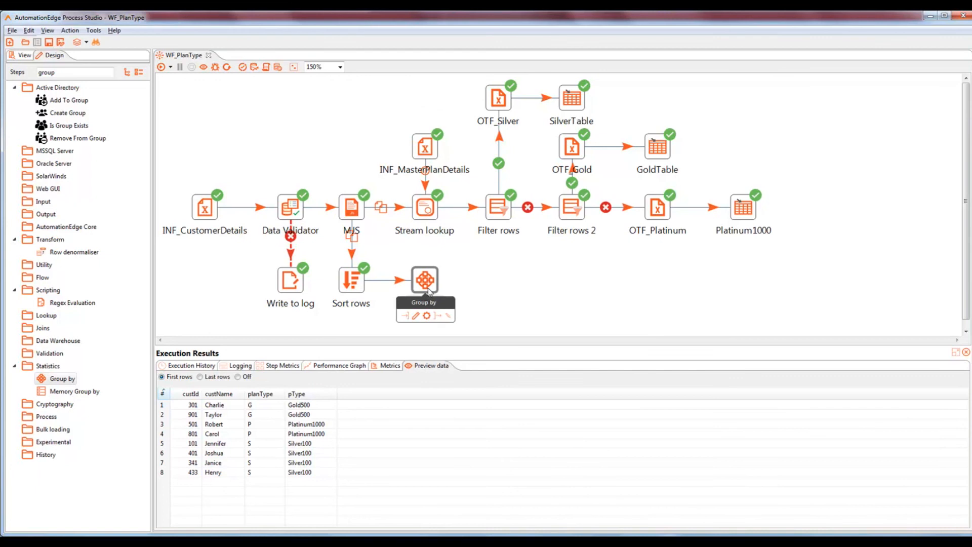
click(161, 67)
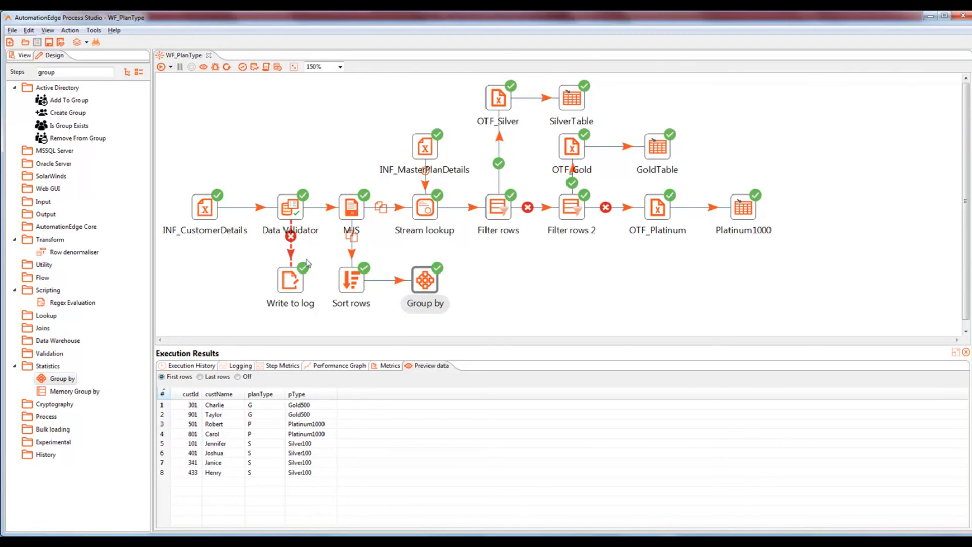
click(355, 281)
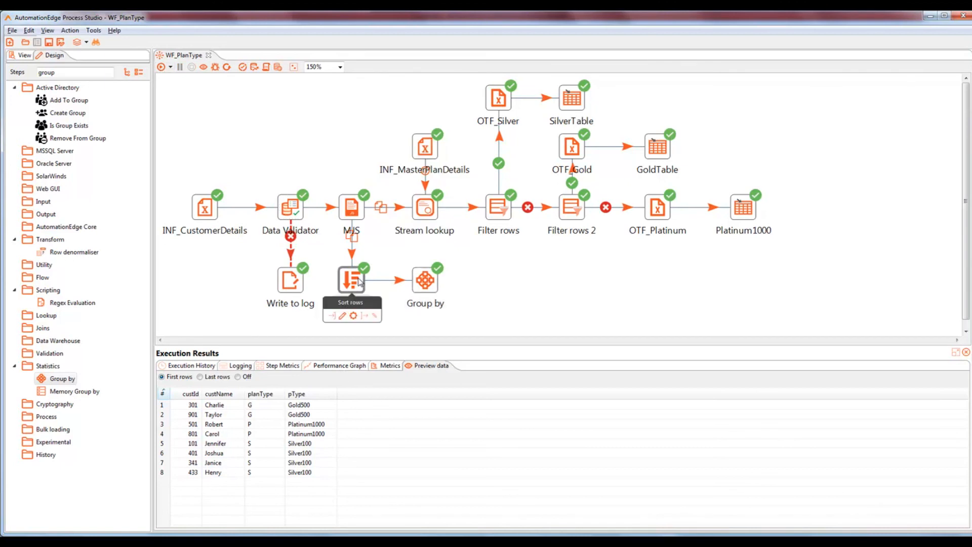
click(424, 281)
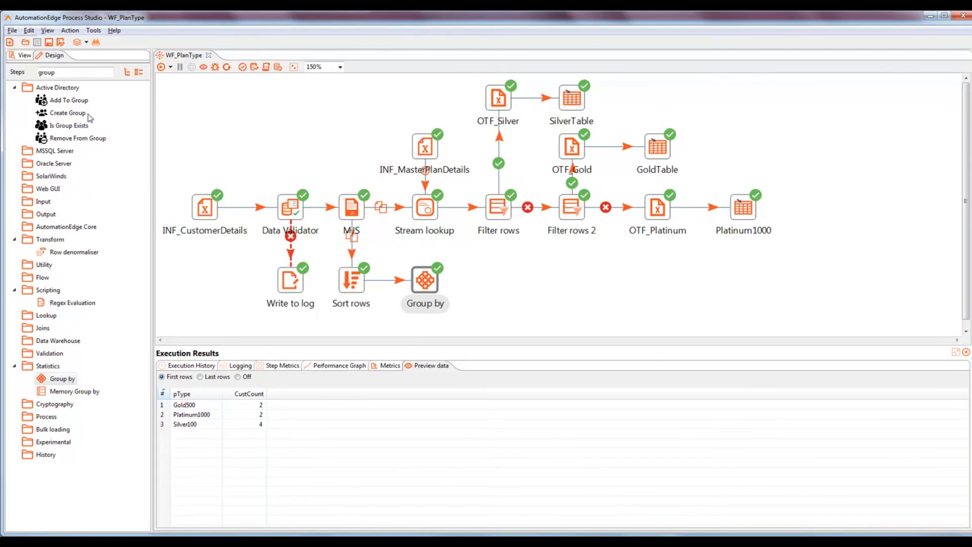
Step: Place a Microsoft Excel Output step right of Group by and hop Group by into it
drag(78, 71, 24, 69)
text(micro)
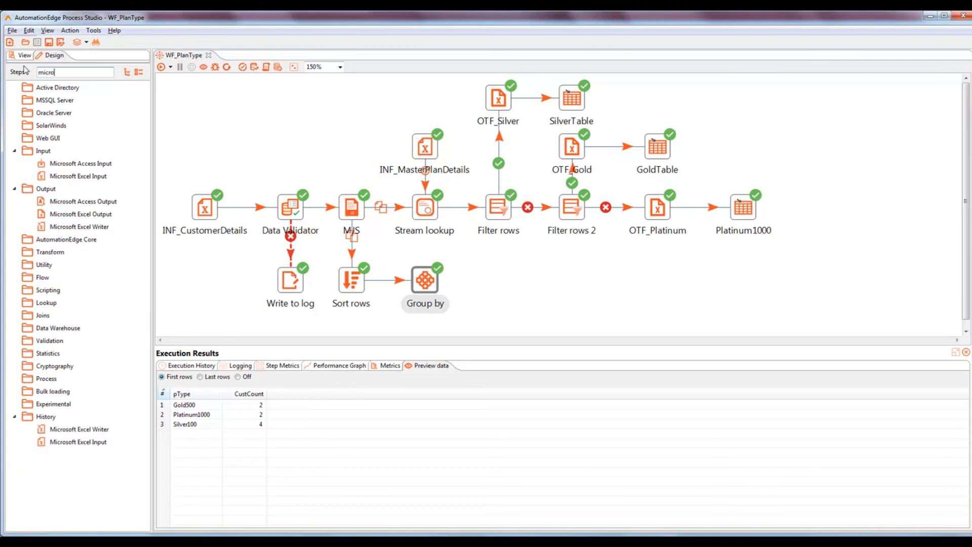
text(sof)
drag(81, 214, 493, 286)
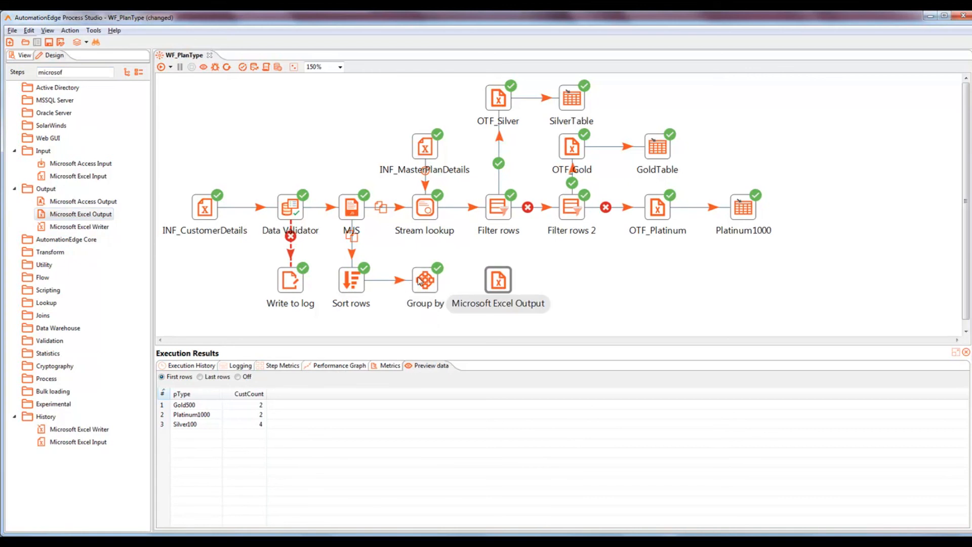
mouse_move(420, 283)
drag(437, 316, 496, 285)
mouse_move(496, 285)
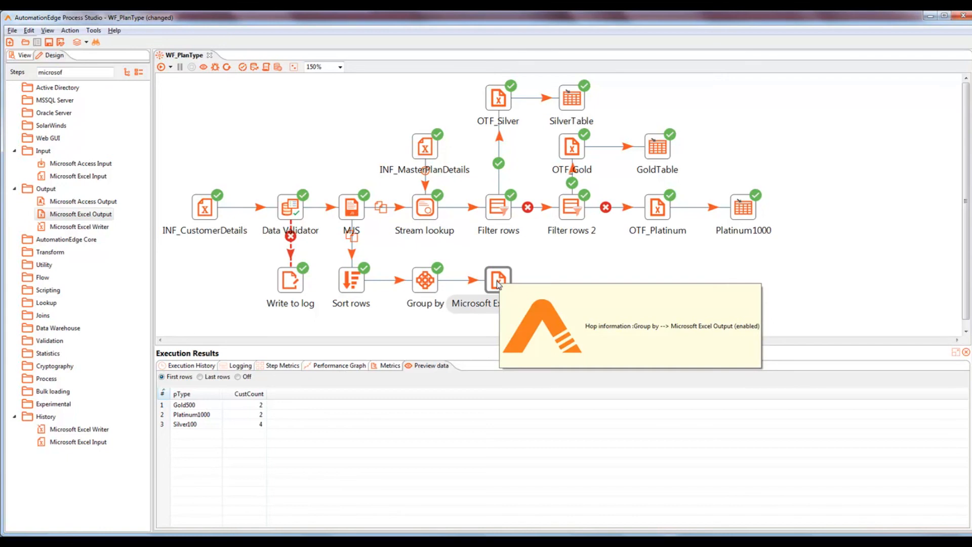
Step: Rename the Excel output step to OTF_StatusFile
double_click(497, 281)
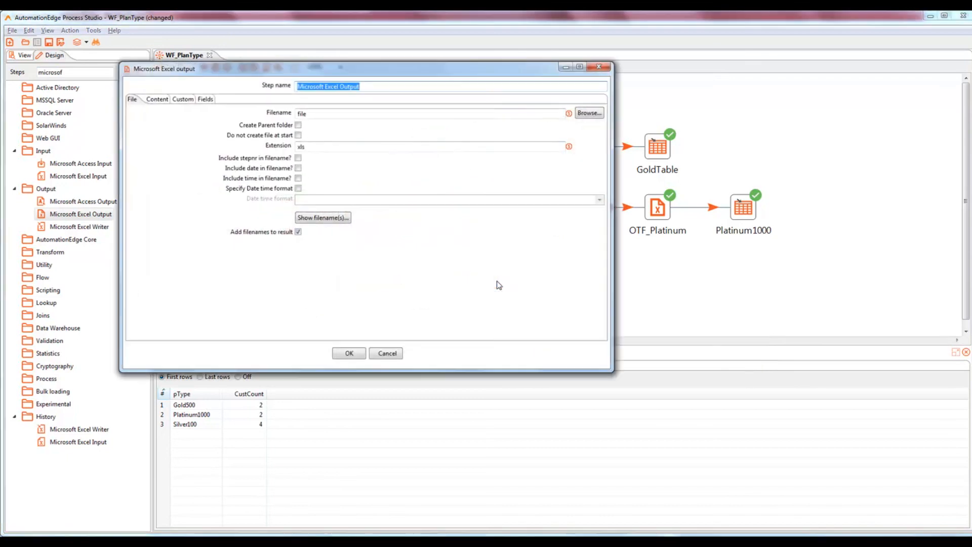
drag(277, 70, 350, 98)
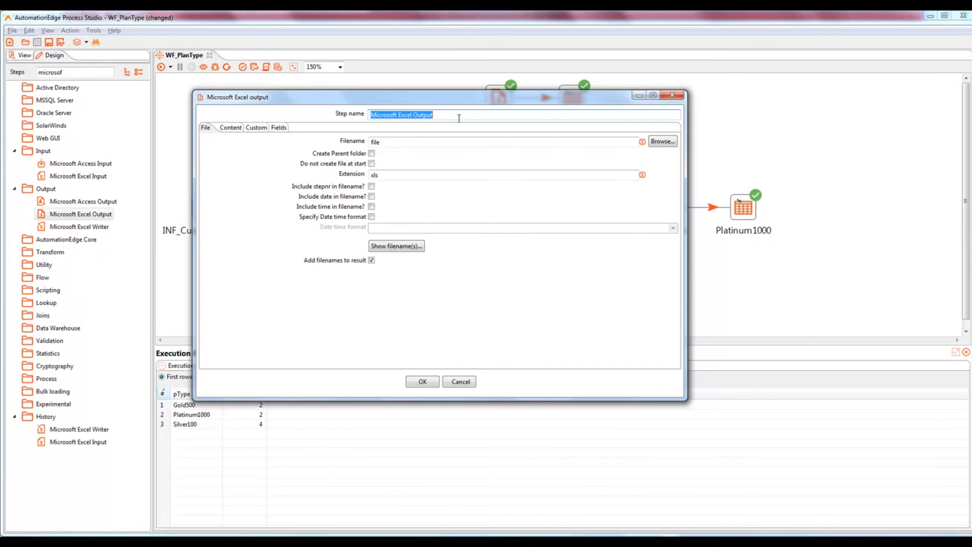
text(OTF_)
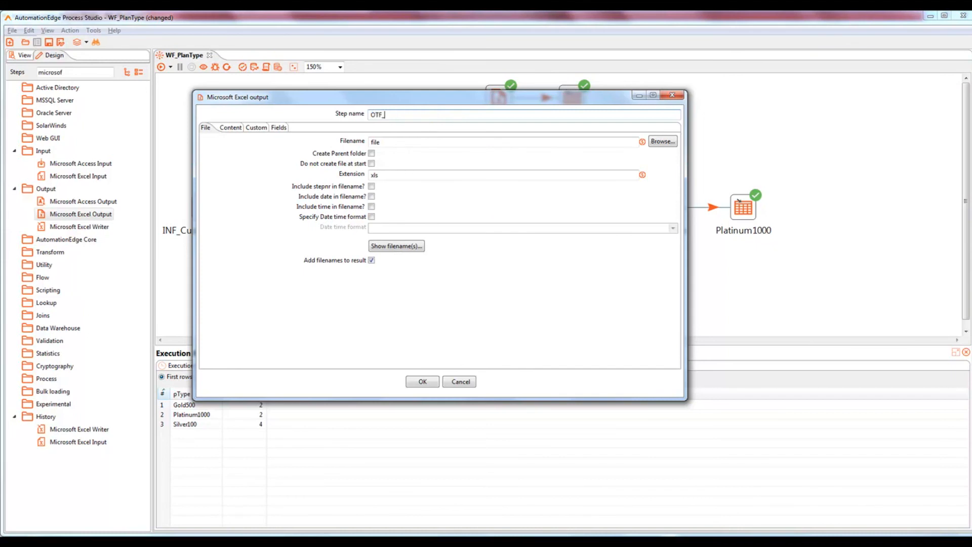
text(StatusFile)
Step: Set the output file to StatusFile in the Output folder, removing the extra .xls ending
click(663, 143)
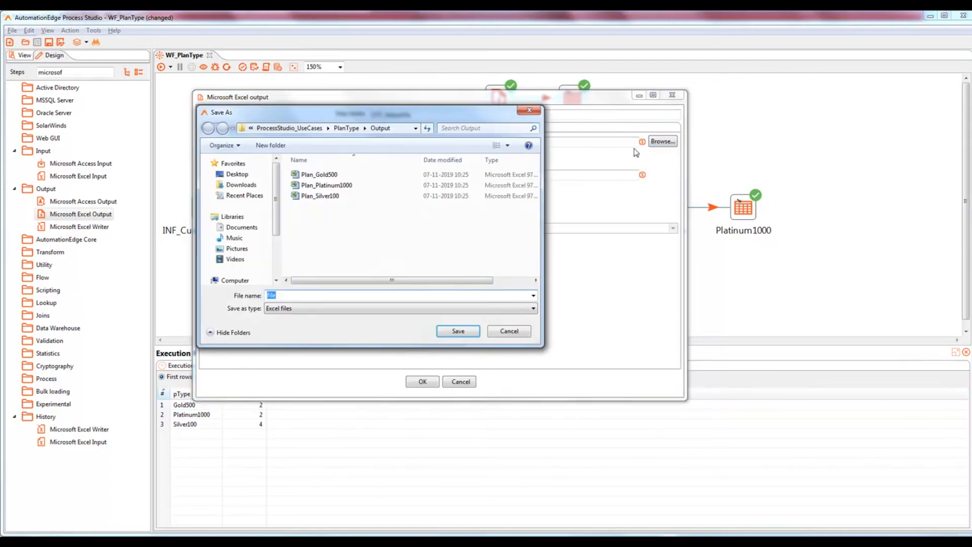
text(StatusFile)
click(468, 334)
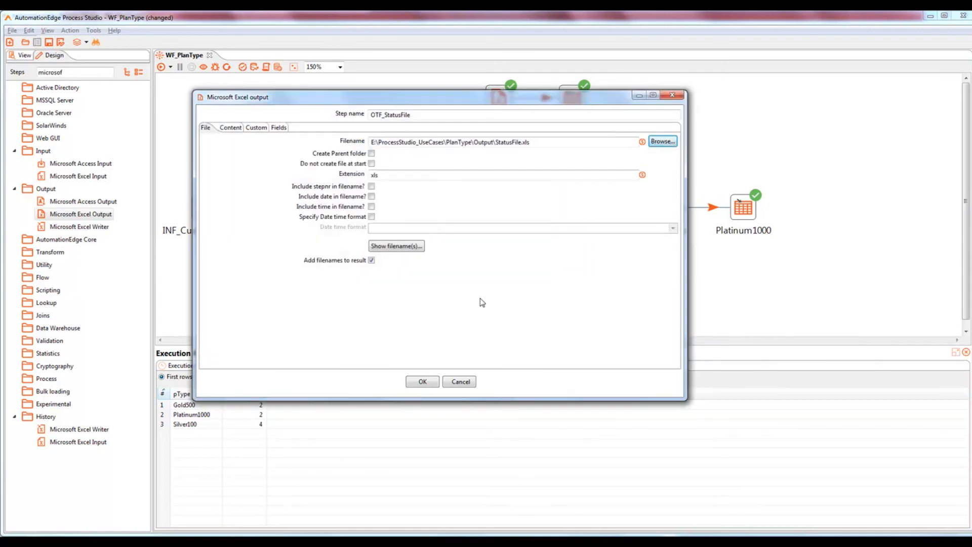
click(540, 142)
key(BackSpace)
key(BackSpace)
key(BackSpace)
key(BackSpace)
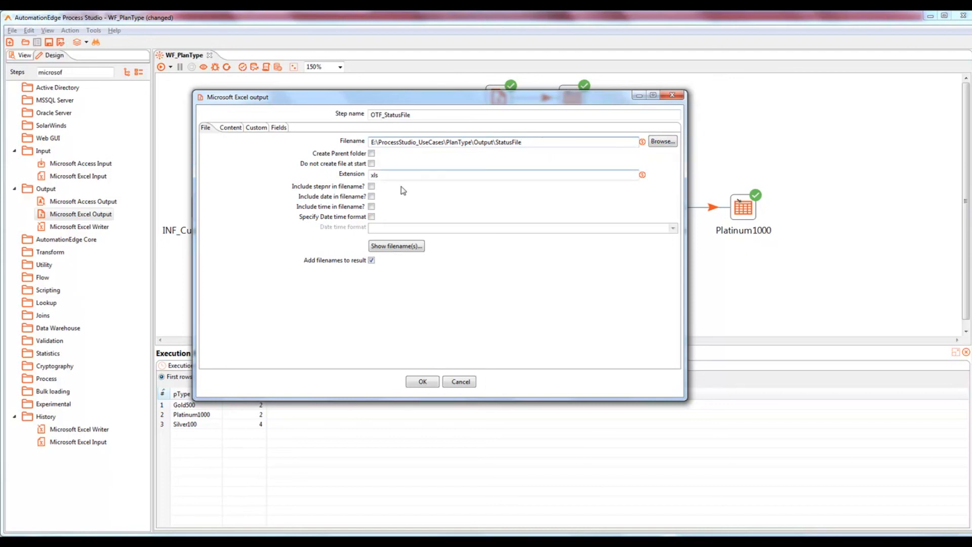
click(398, 247)
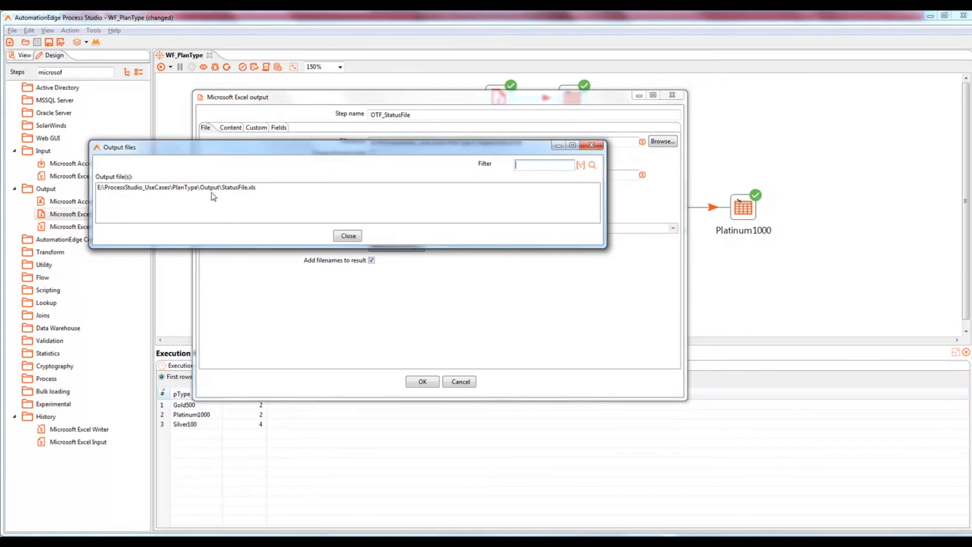
click(349, 236)
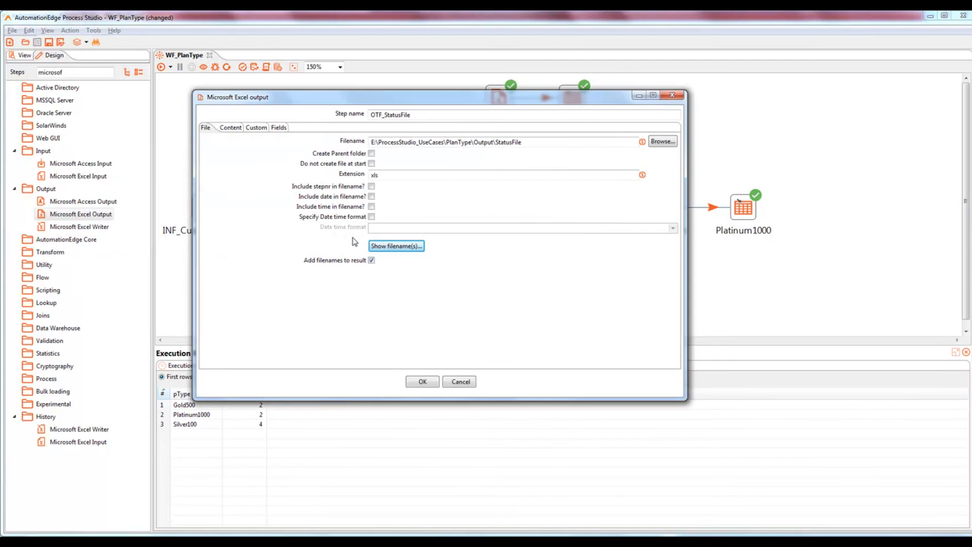
Step: Get the pType and CustCount fields as output fields and confirm the step
click(278, 130)
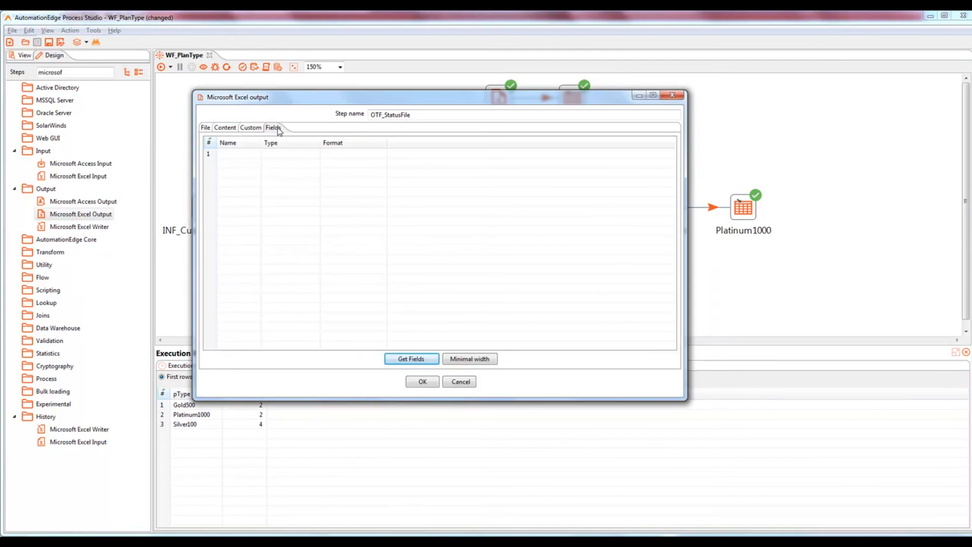
click(401, 360)
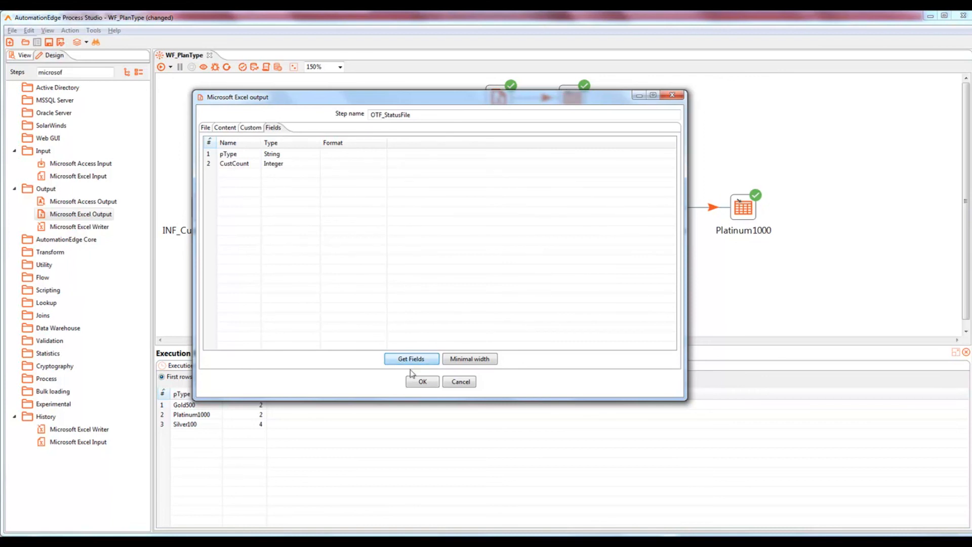
click(422, 383)
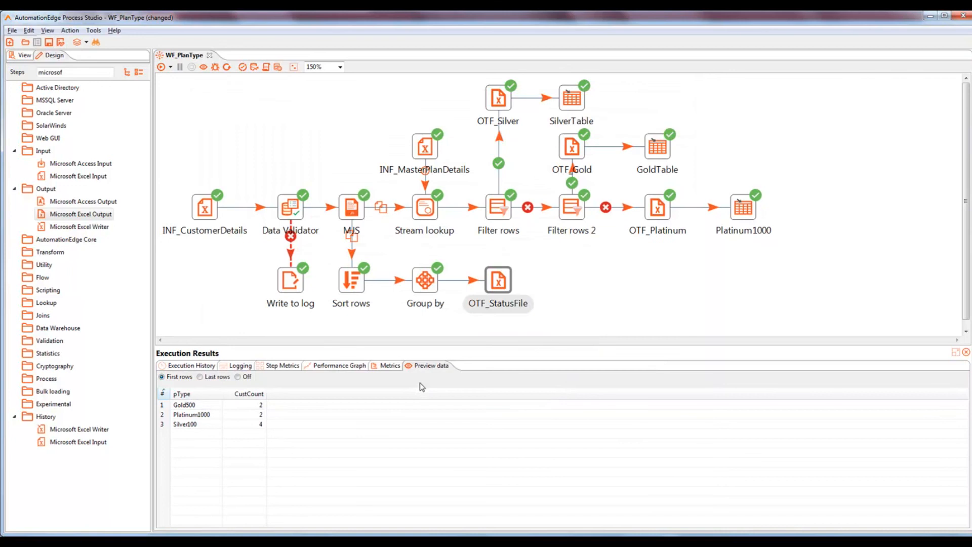
Step: Save and run the workflow, then open StatusFile from the Output folder in Excel
key(ctrl+s)
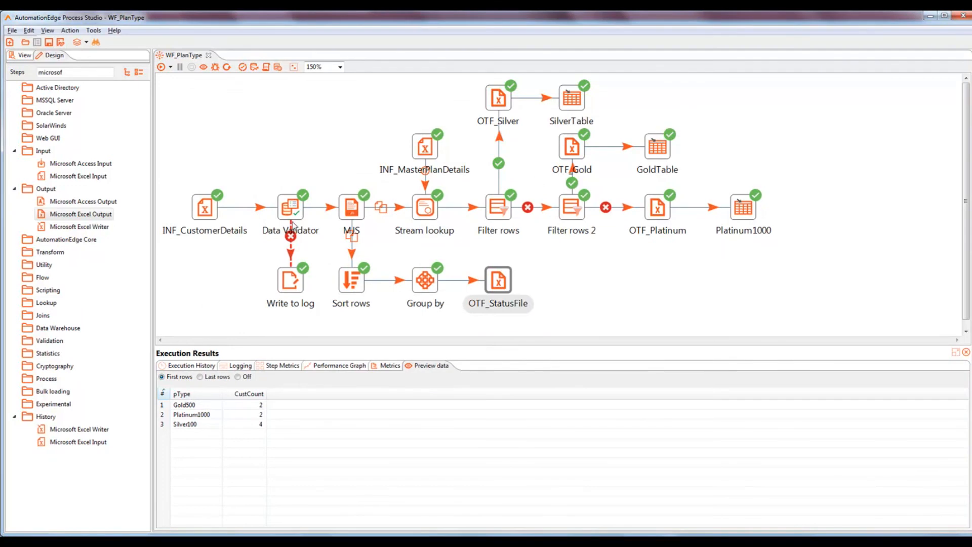
click(161, 68)
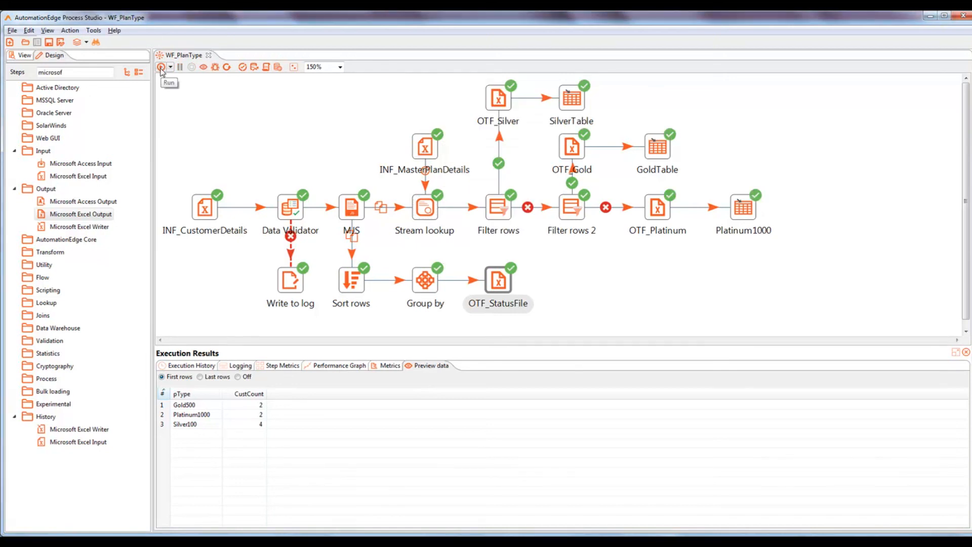
key(alt+Tab)
double_click(107, 85)
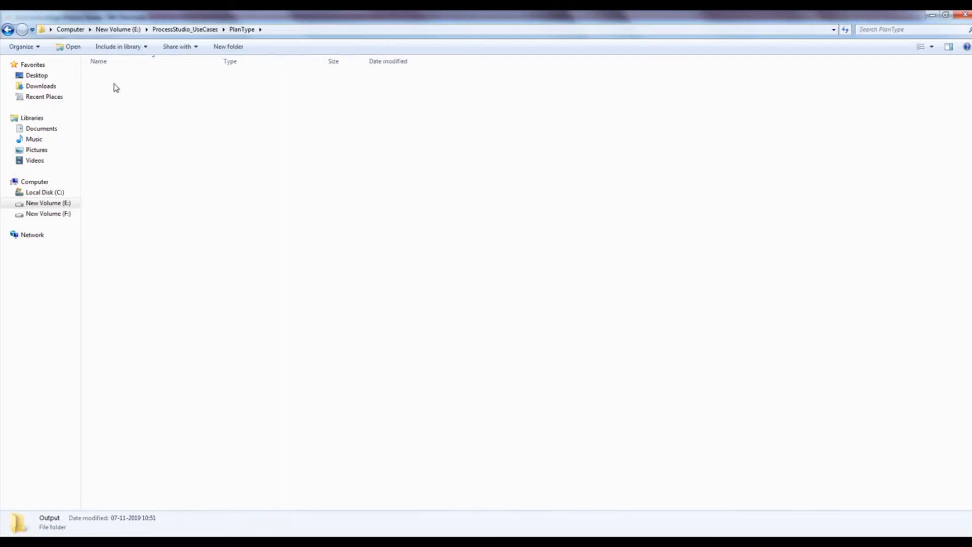
click(118, 108)
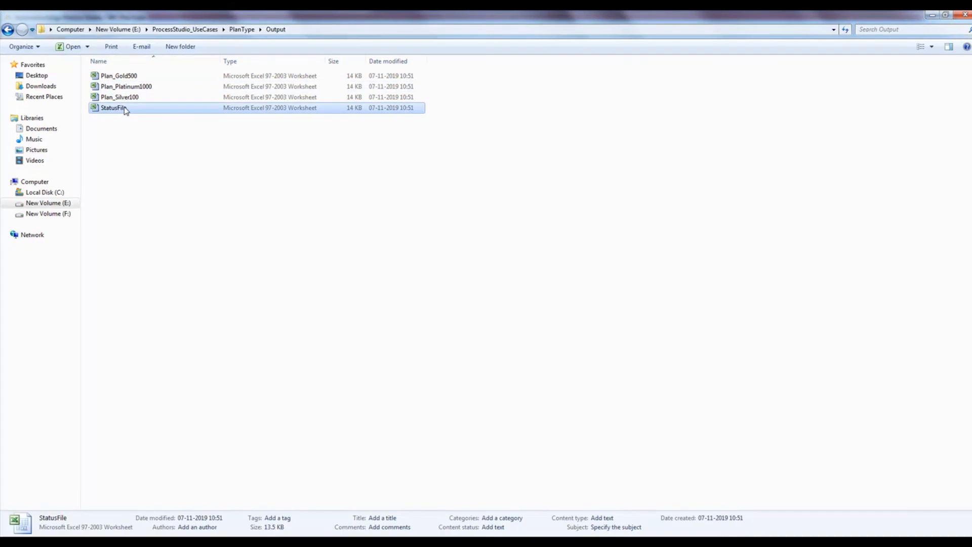
double_click(125, 109)
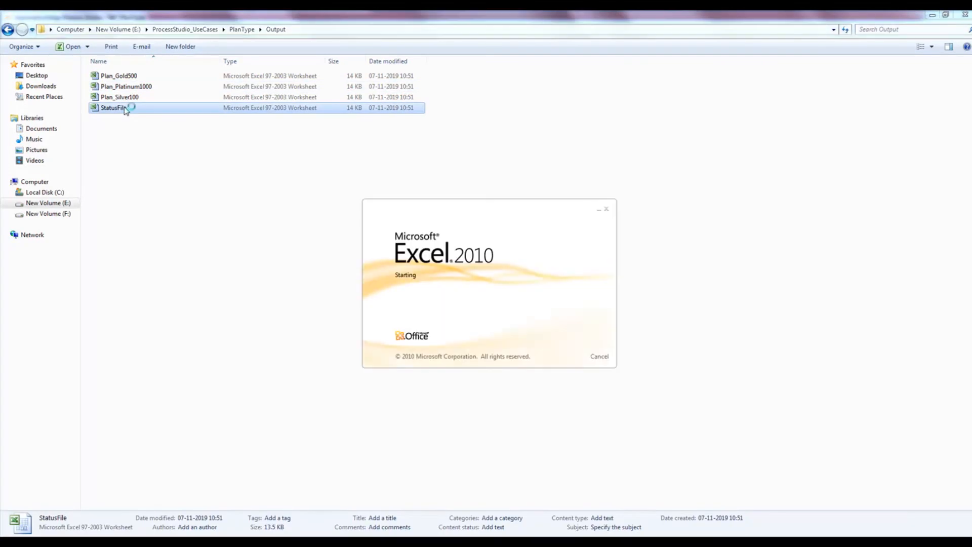
Step: Widen column A to check the pType counts, then close StatusFile choosing Don't Save
double_click(46, 96)
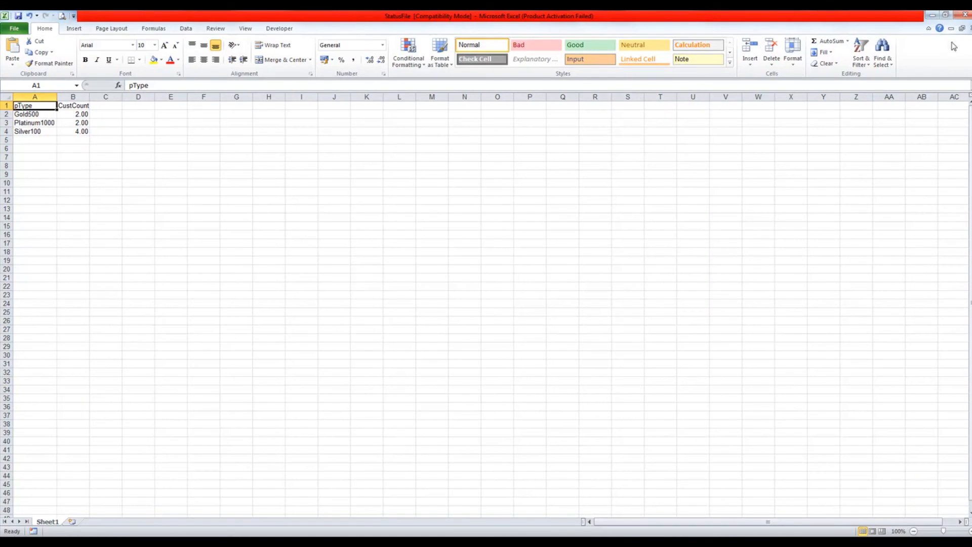
click(968, 16)
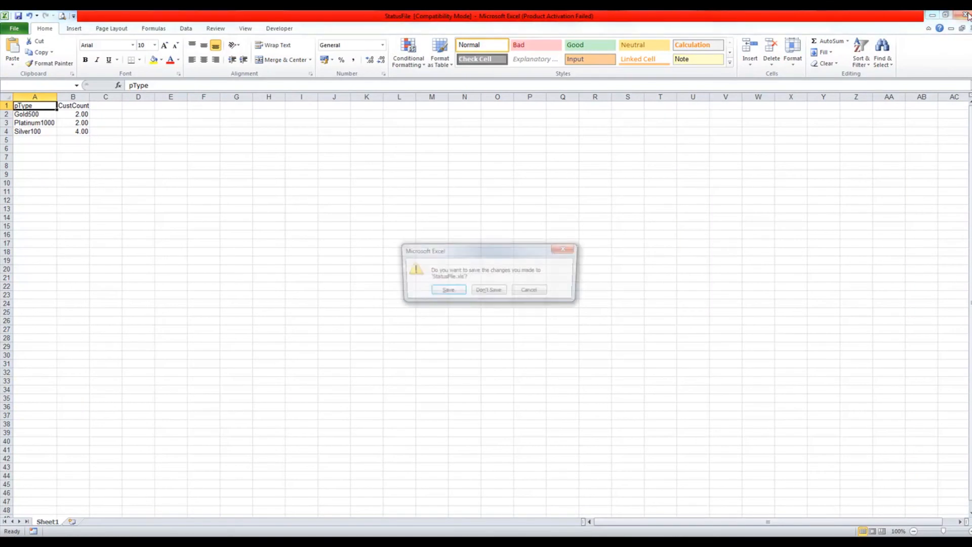
click(482, 291)
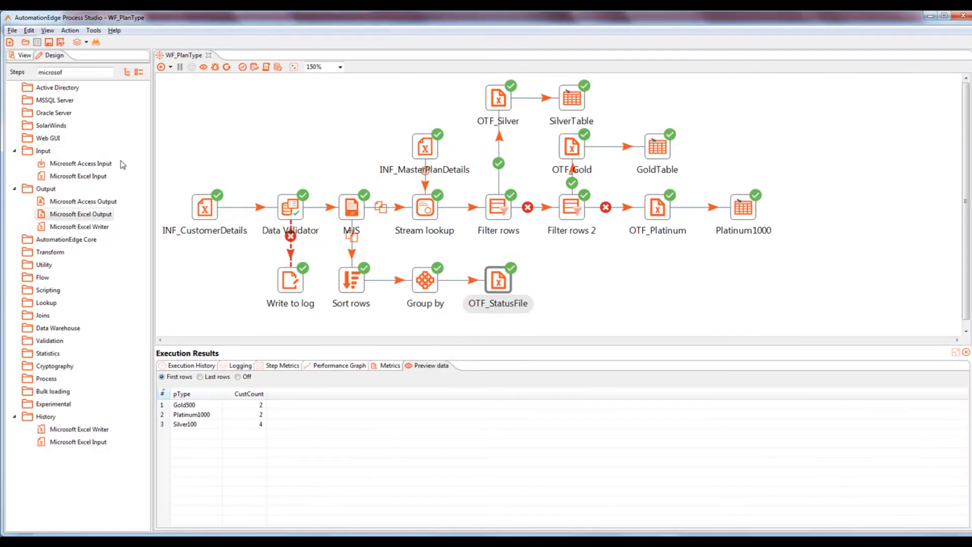
Step: Search for 'mail', place a Mail step beside OTF_StatusFile, and hop OTF_StatusFile into it
drag(76, 73, 14, 76)
text(mail)
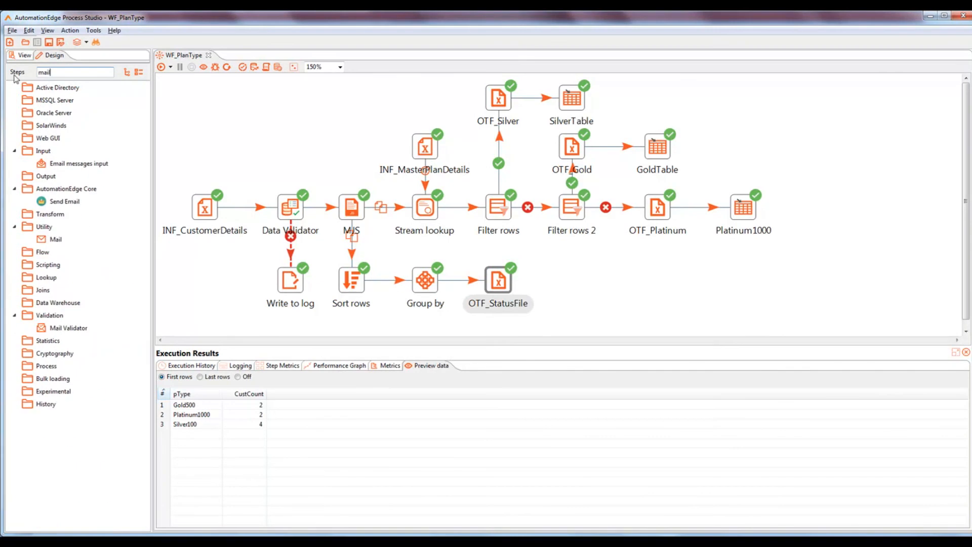
drag(48, 241, 572, 280)
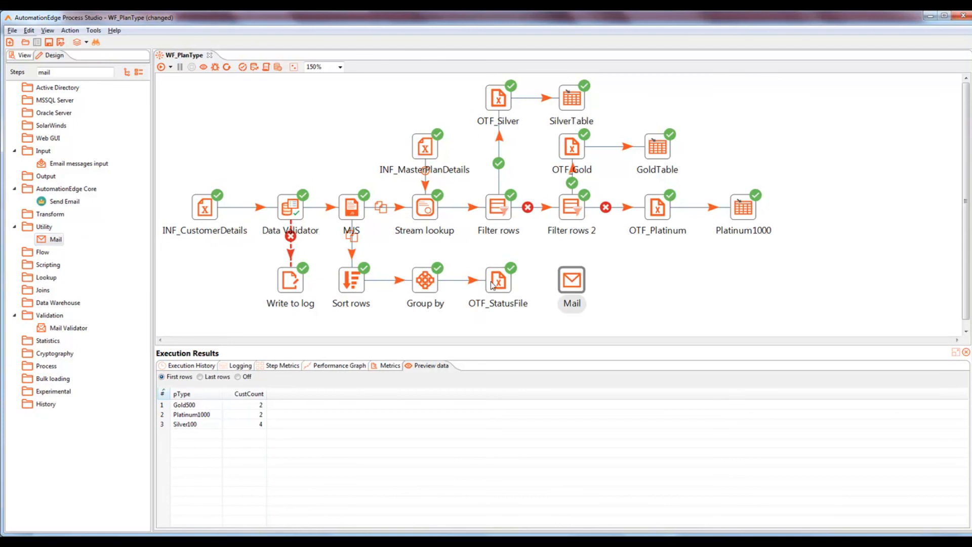
mouse_move(496, 287)
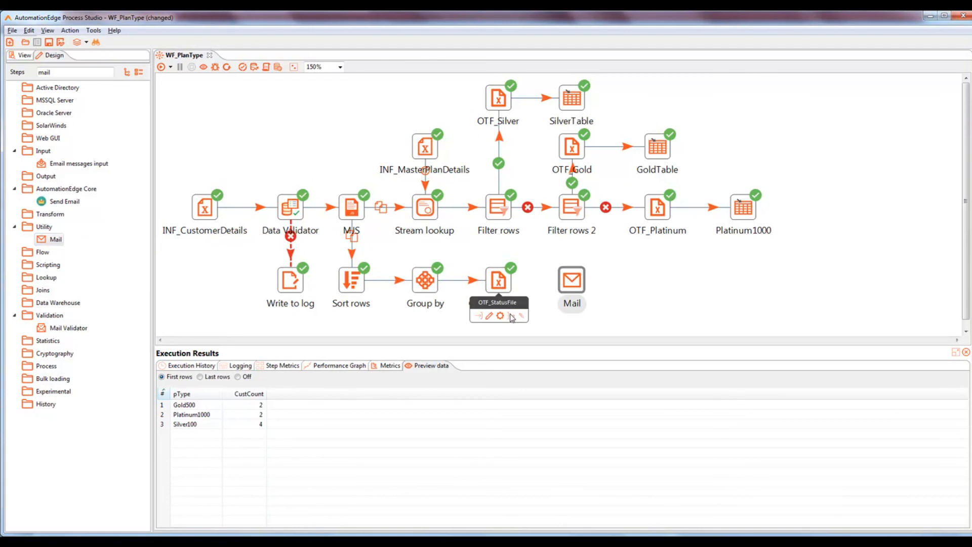
drag(512, 317, 575, 284)
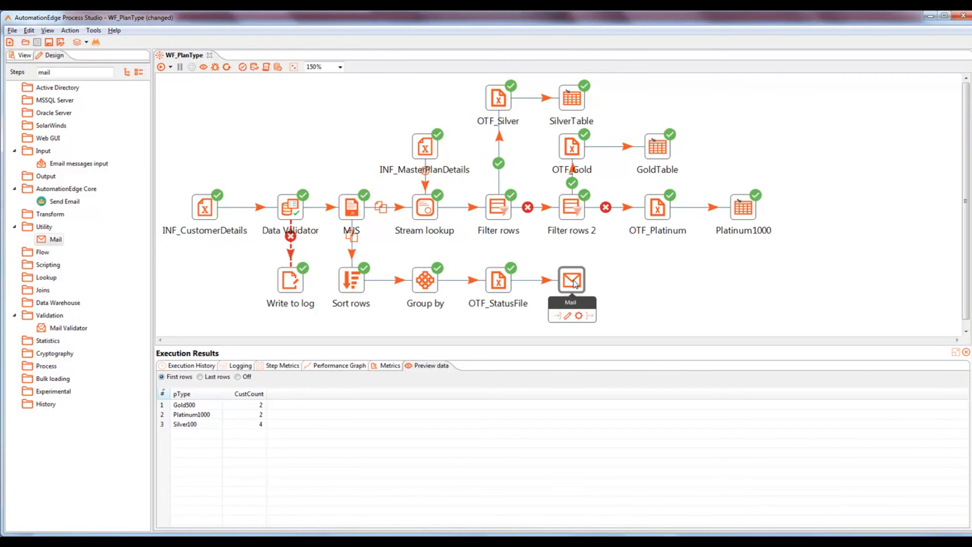
Step: In the Mail step's Addresses tab, enter the recipient e-mail address and the sender e-mail address
double_click(573, 279)
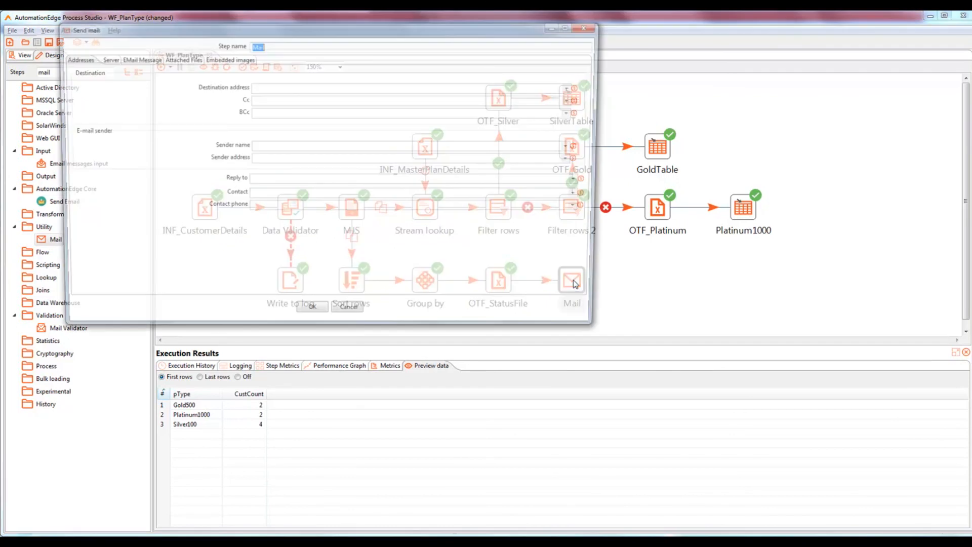
drag(241, 35, 373, 108)
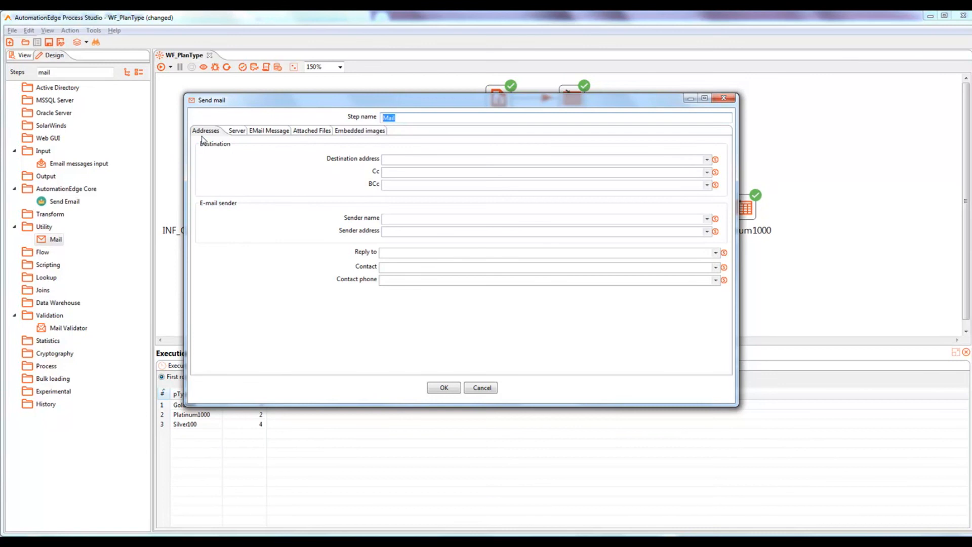
click(398, 160)
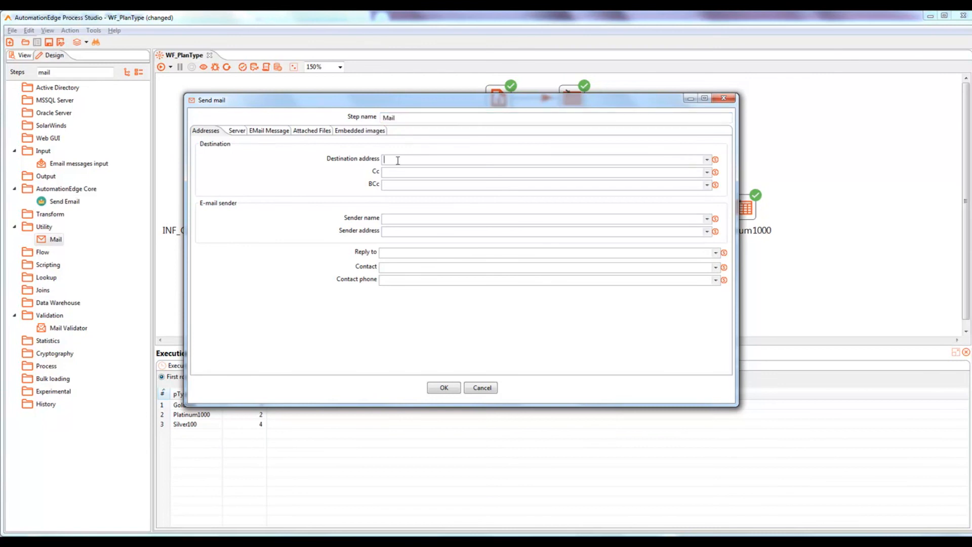
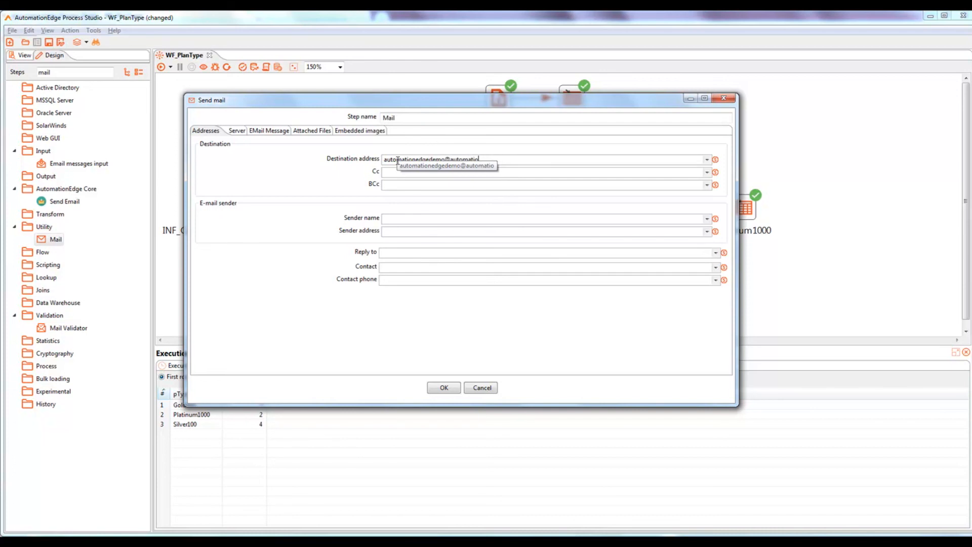
key(ctrl+shift+Left)
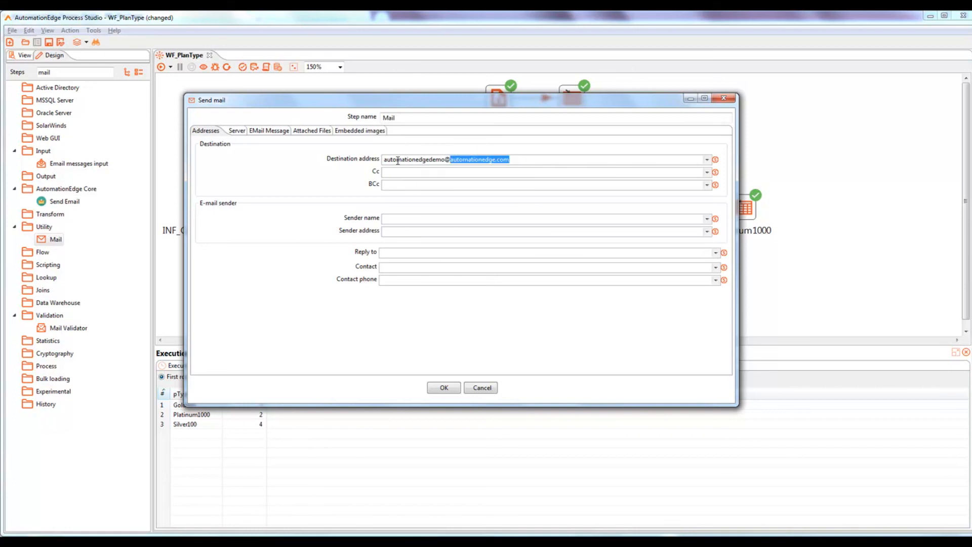
click(388, 219)
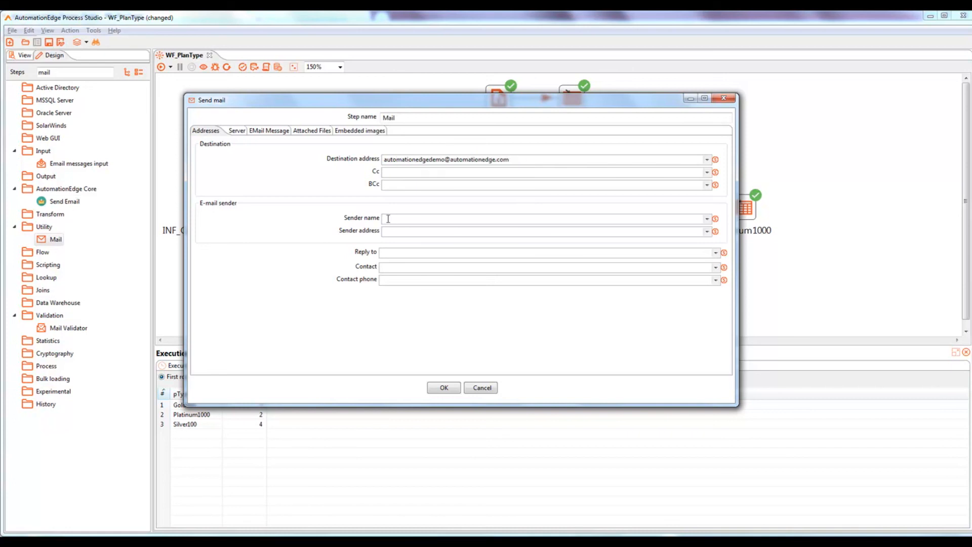
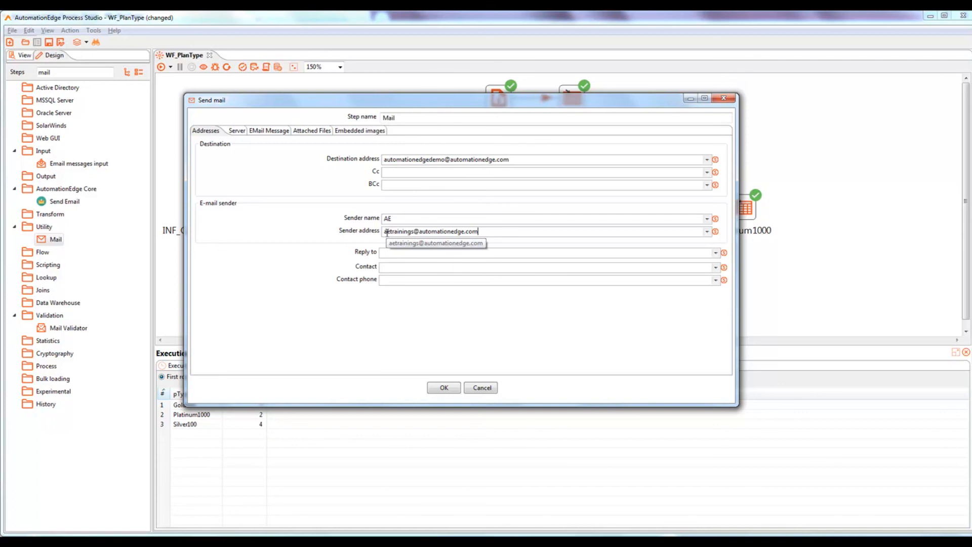
click(242, 134)
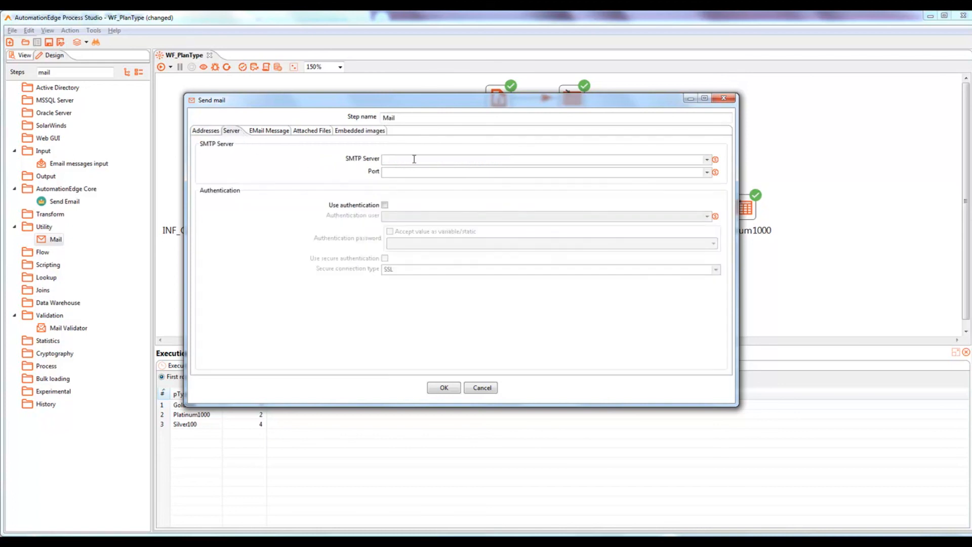
Step: Set the SMTP server to smtp.gmail.com on port 465 and turn on authentication
text(smtp.gmail.com)
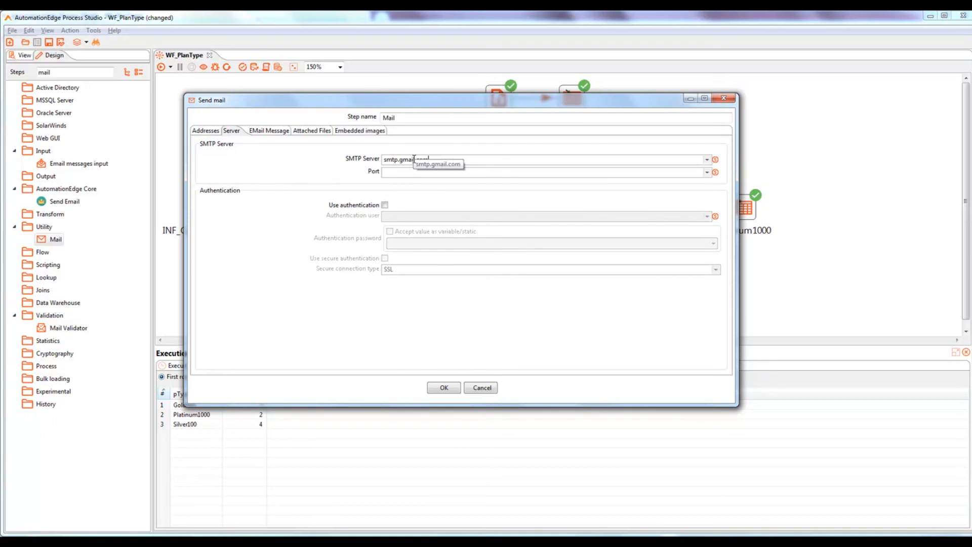
click(403, 171)
text(465)
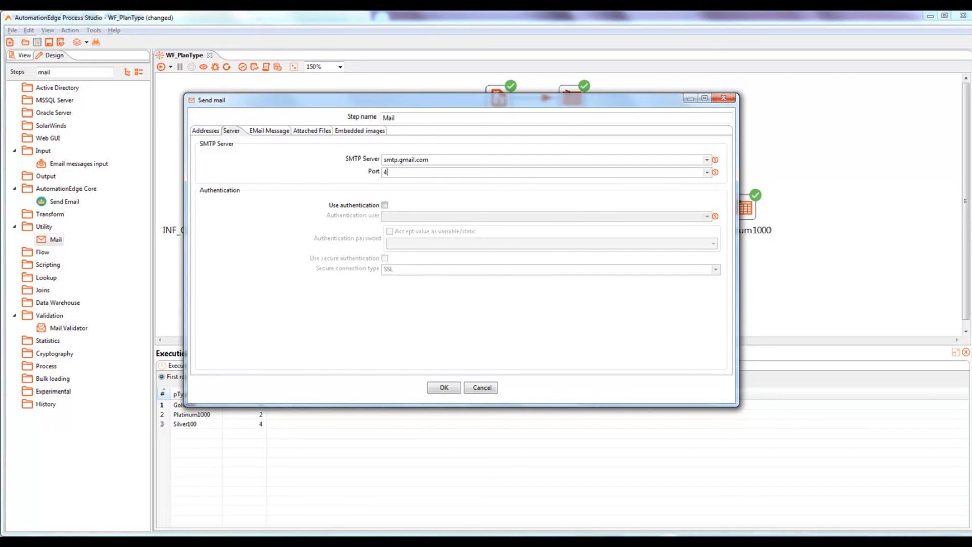
click(384, 205)
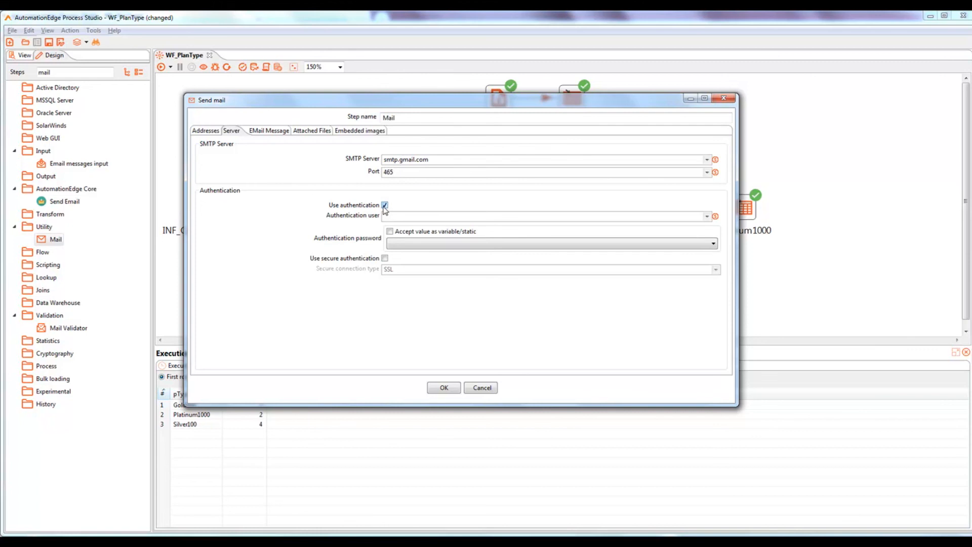
Step: Copy the sender e-mail address and use it as the authentication user
click(208, 131)
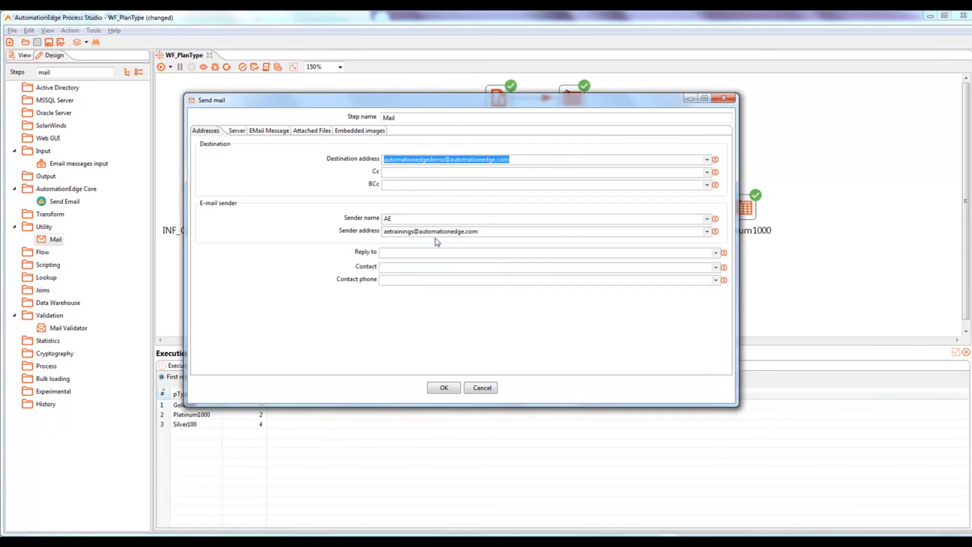
click(480, 231)
drag(384, 232, 485, 234)
key(ctrl+c)
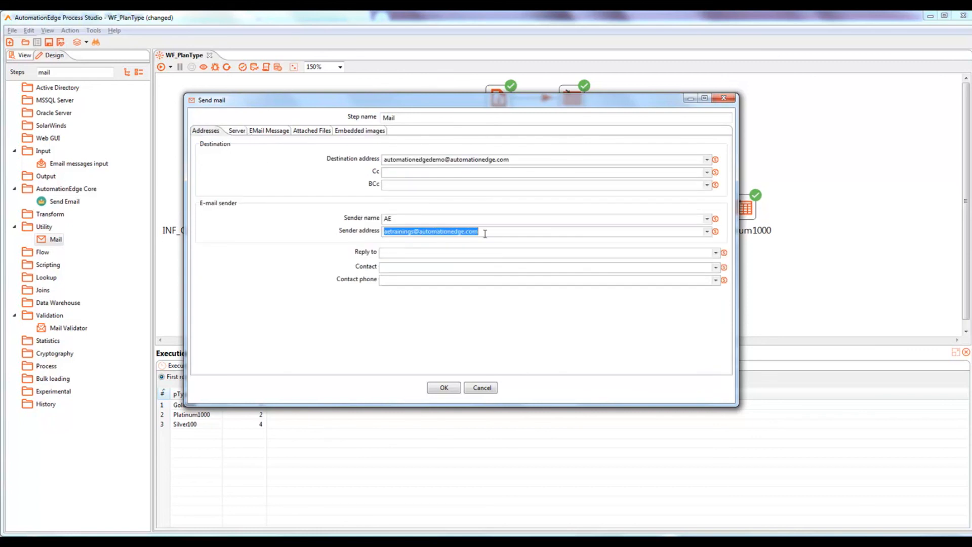
click(237, 131)
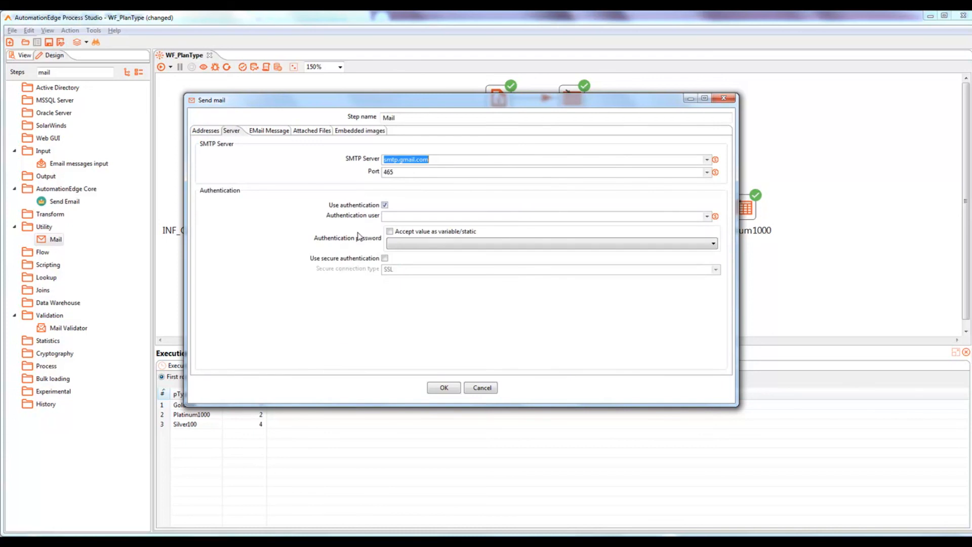
click(406, 216)
key(ctrl+v)
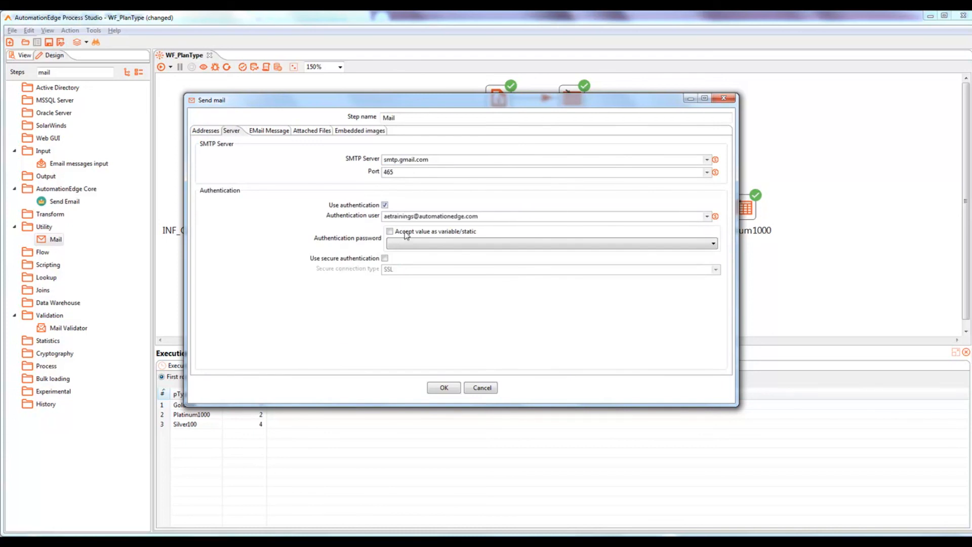
Step: Enter the account password as static text and enable SSL secure authentication
click(390, 231)
click(398, 243)
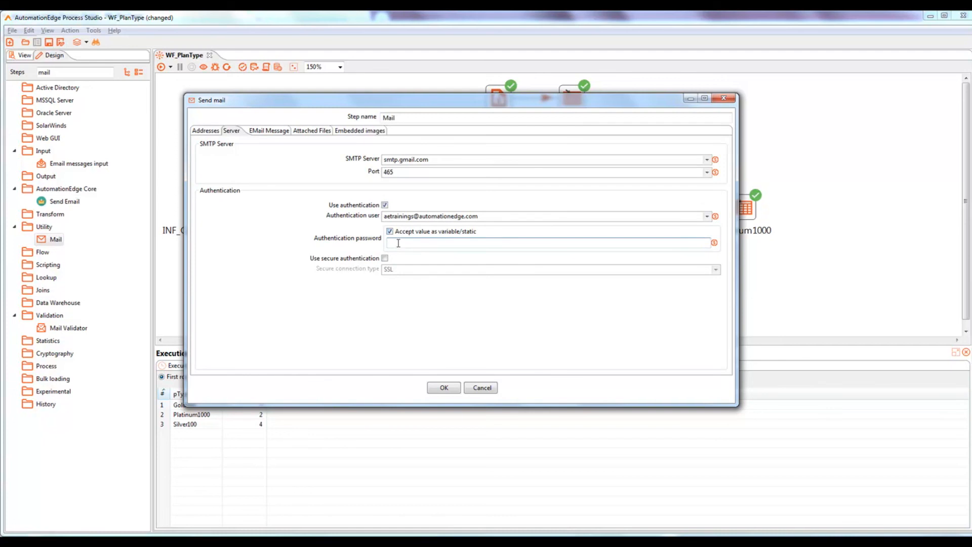
text(********)
click(385, 258)
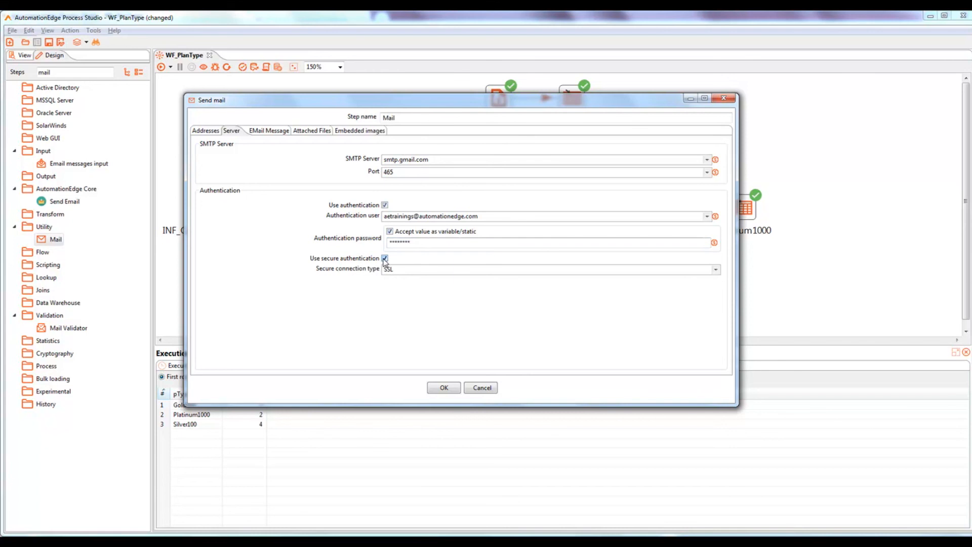
click(269, 132)
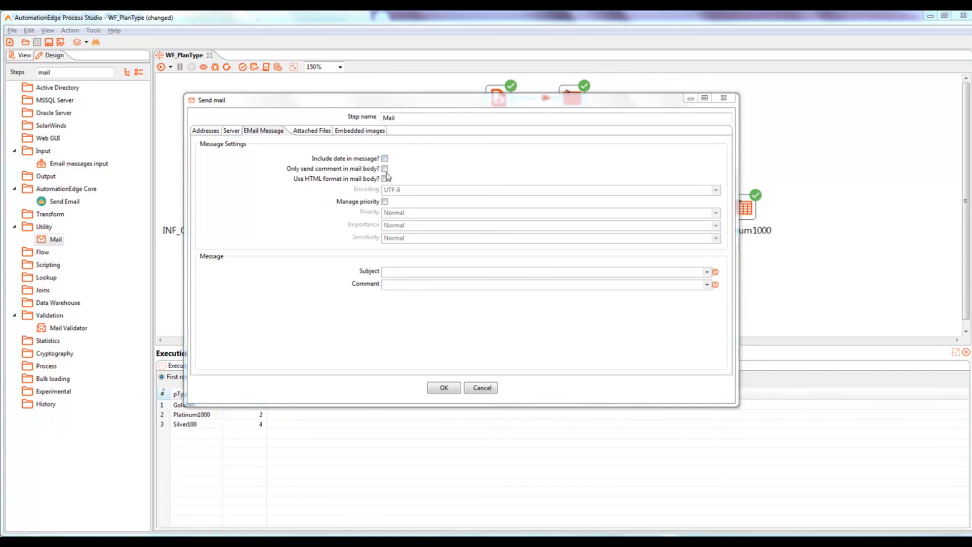
Step: Send only the comment 'Enclosed is the required file.' as the body, with subject StatusFile
click(385, 169)
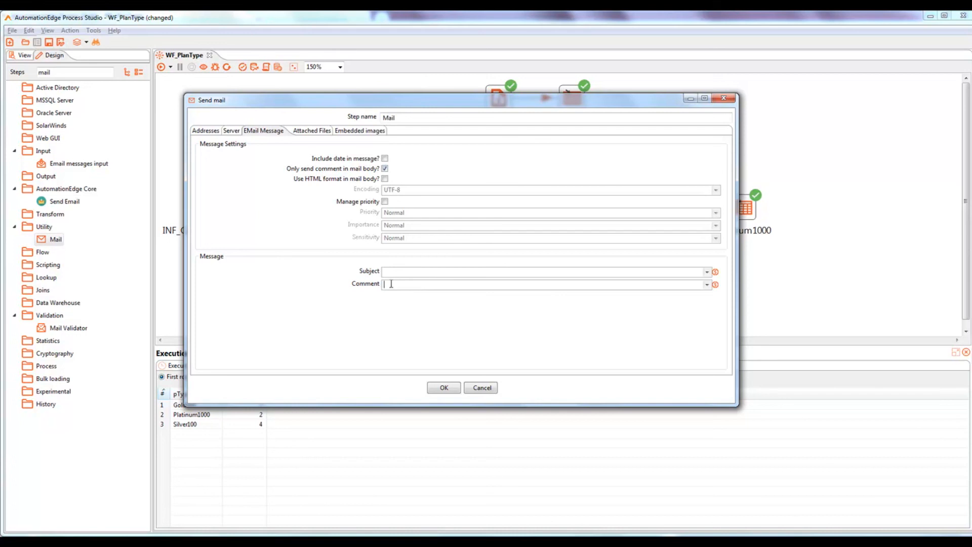
text(Enclosed is the r)
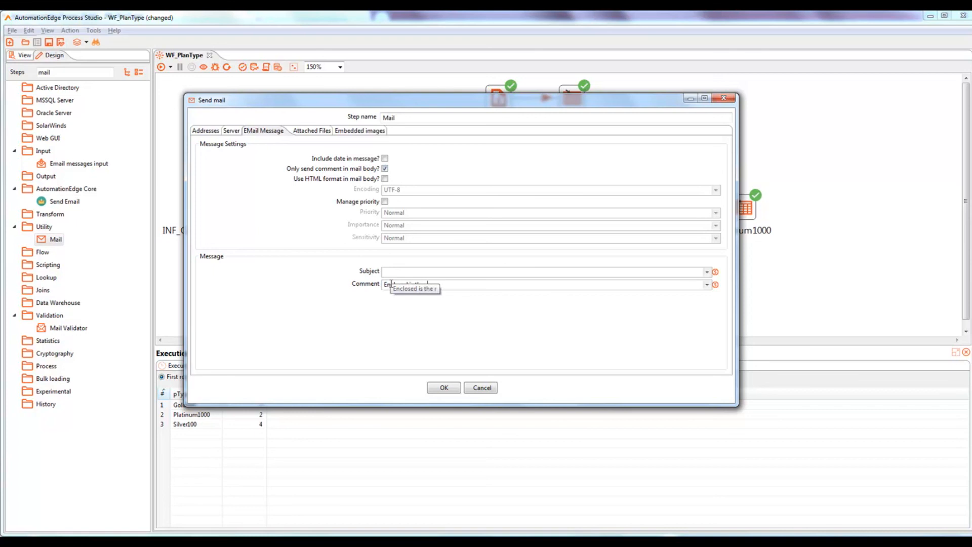
text(equi)
text(red file)
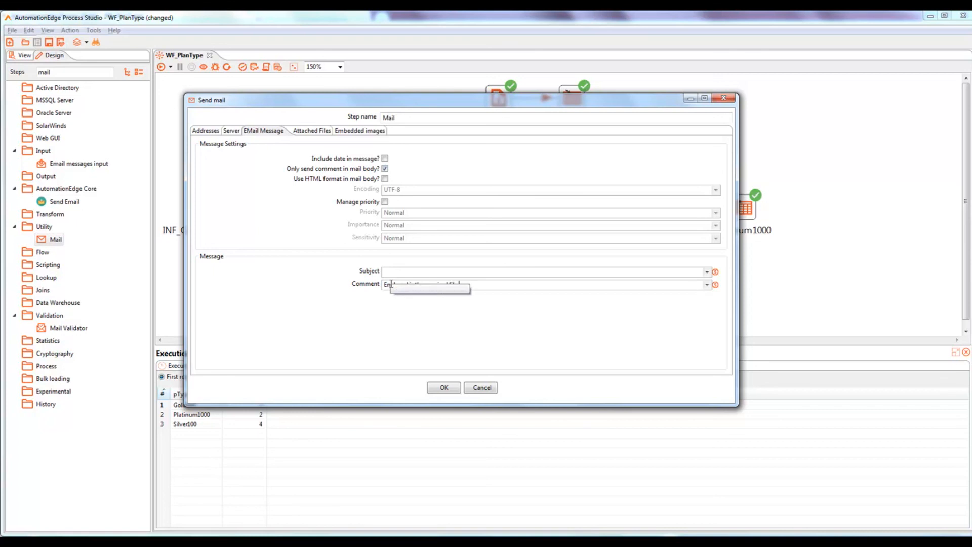
text(.)
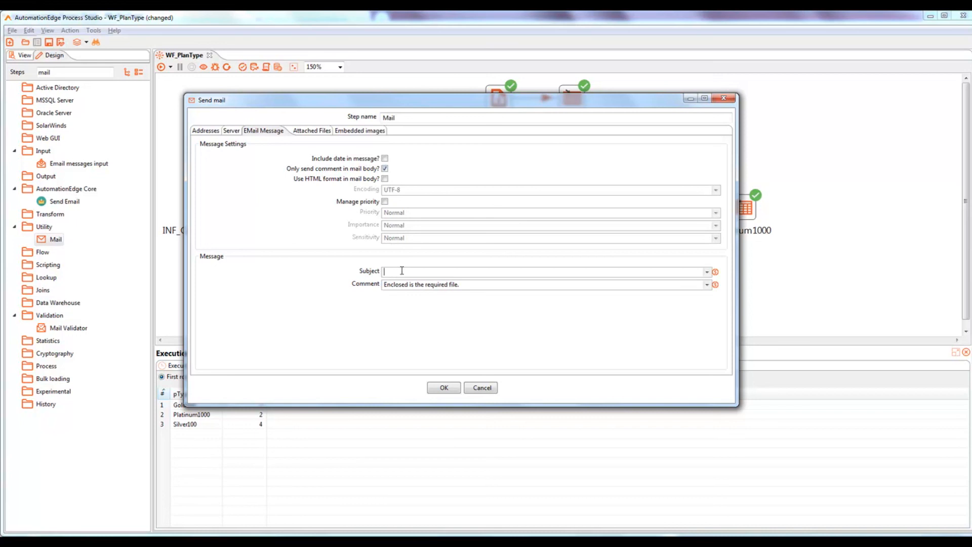
text(StatusFile)
Step: Bring up the Attached Files settings and place the cursor in Filename/foldername
click(317, 131)
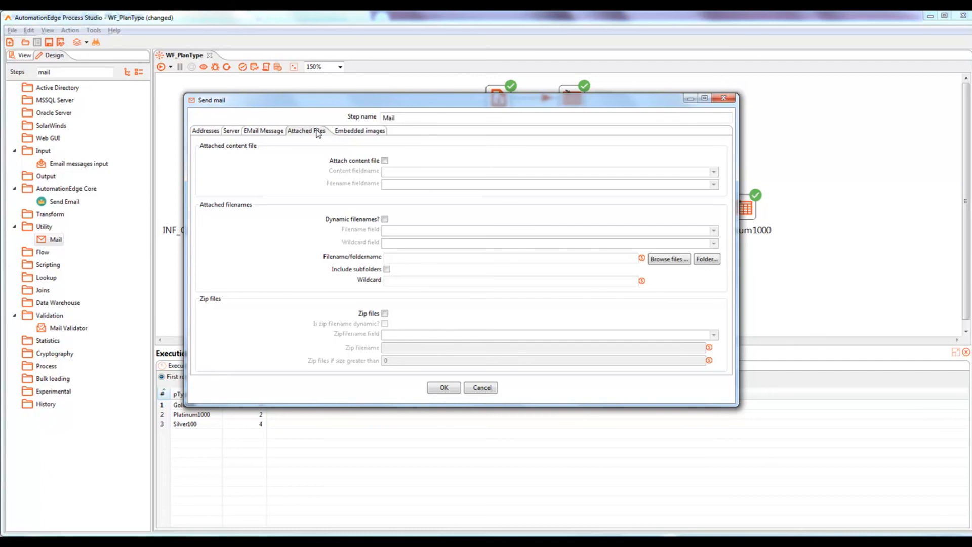
click(394, 259)
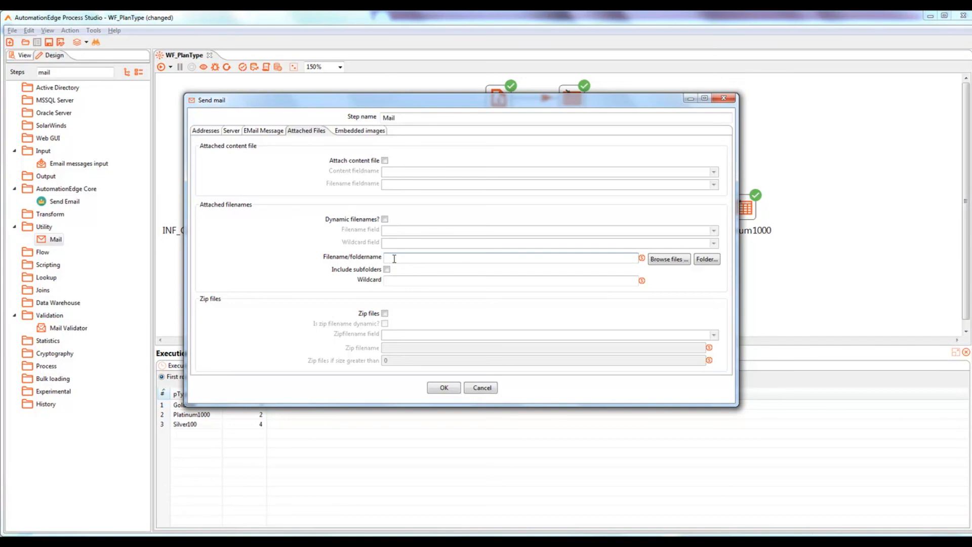
Step: In Explorer, copy the full path of StatusFile.xls from the Output folder's address bar
key(alt+Tab)
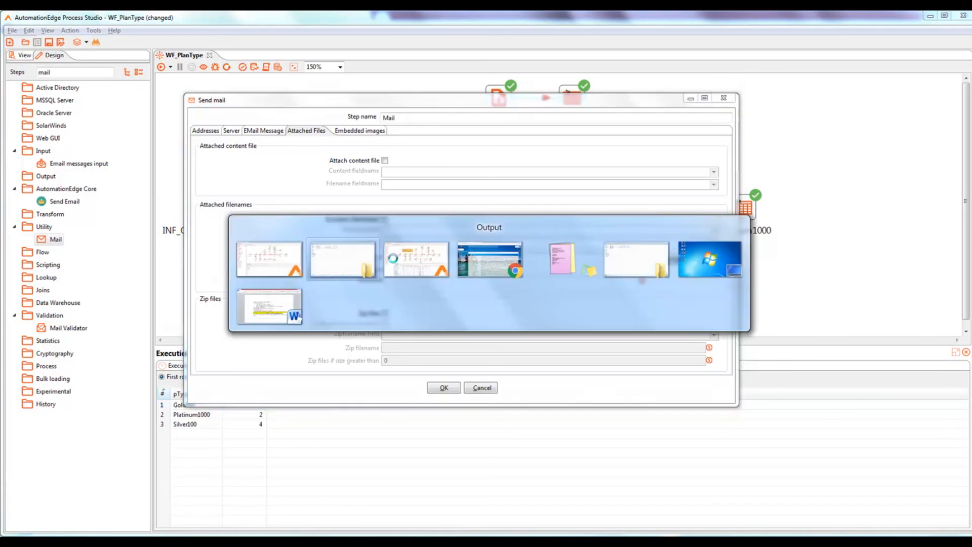
click(355, 31)
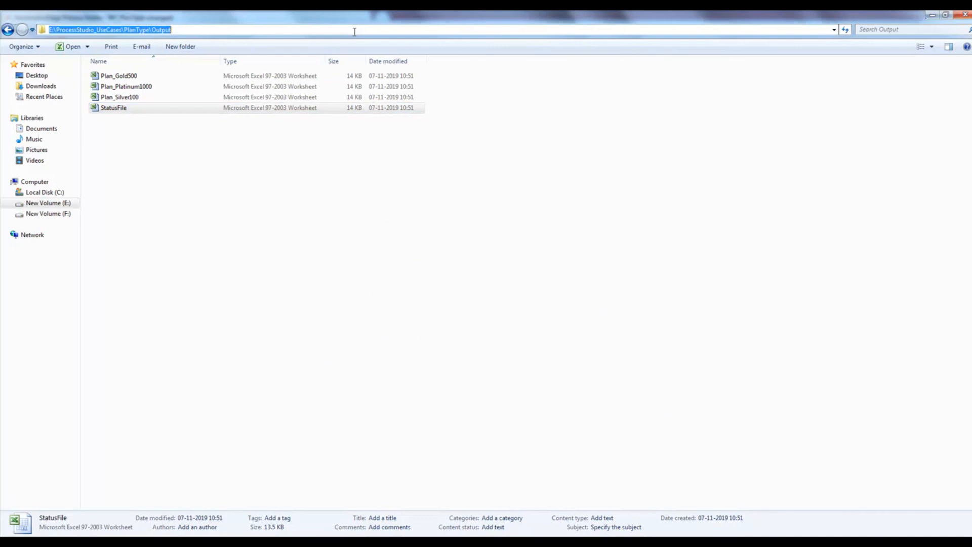
click(354, 31)
text(\)
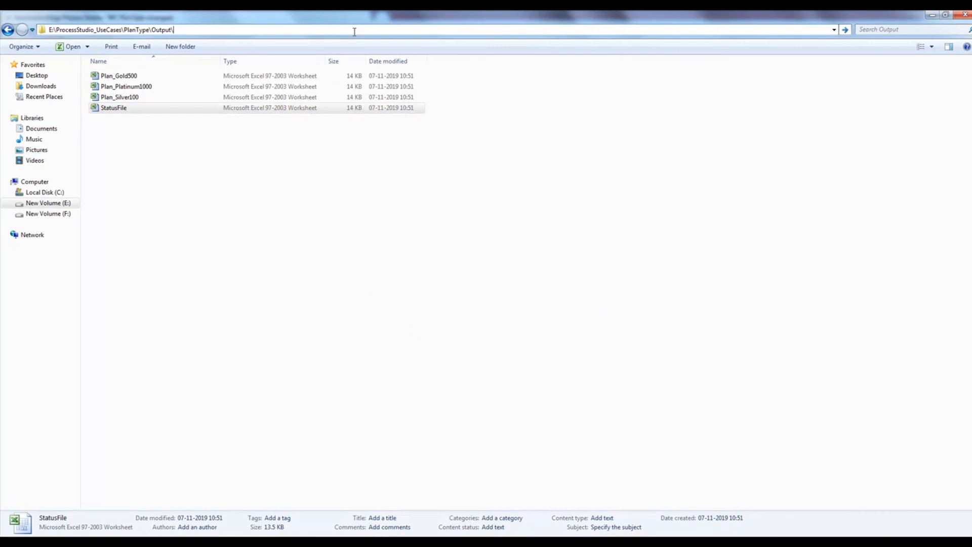
text(st)
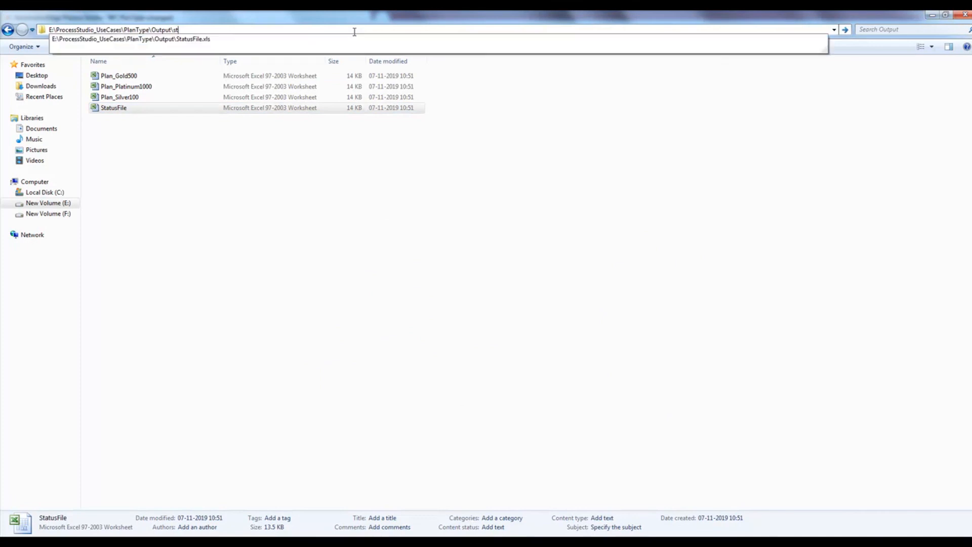
key(Down)
key(ctrl+a)
key(ctrl+c)
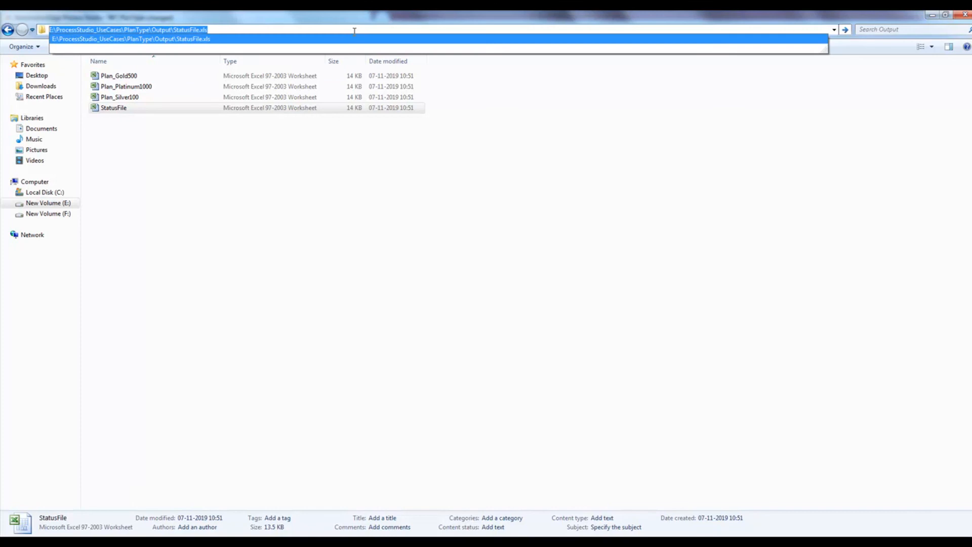
key(Escape)
Step: Paste the StatusFile.xls path as the Mail step's attachment and confirm the settings
key(alt+Tab)
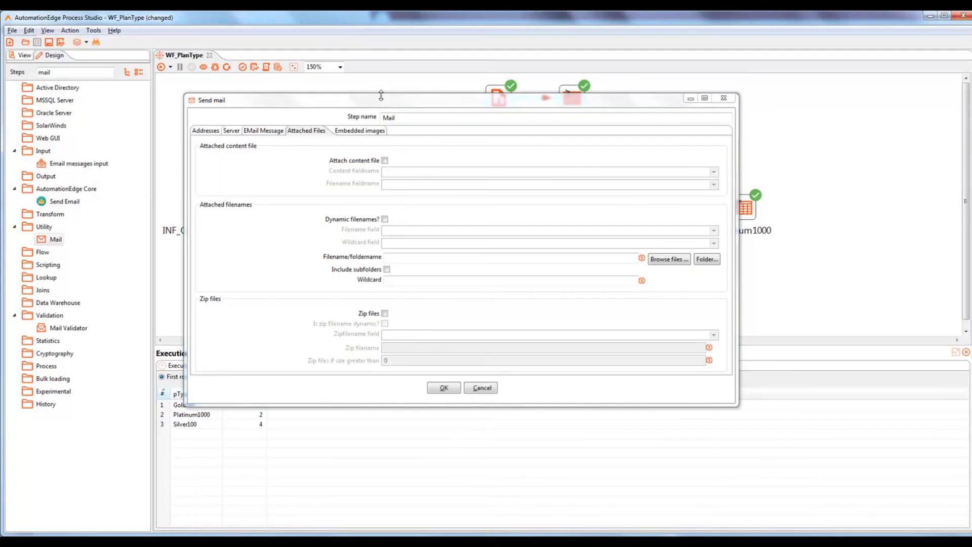
click(411, 259)
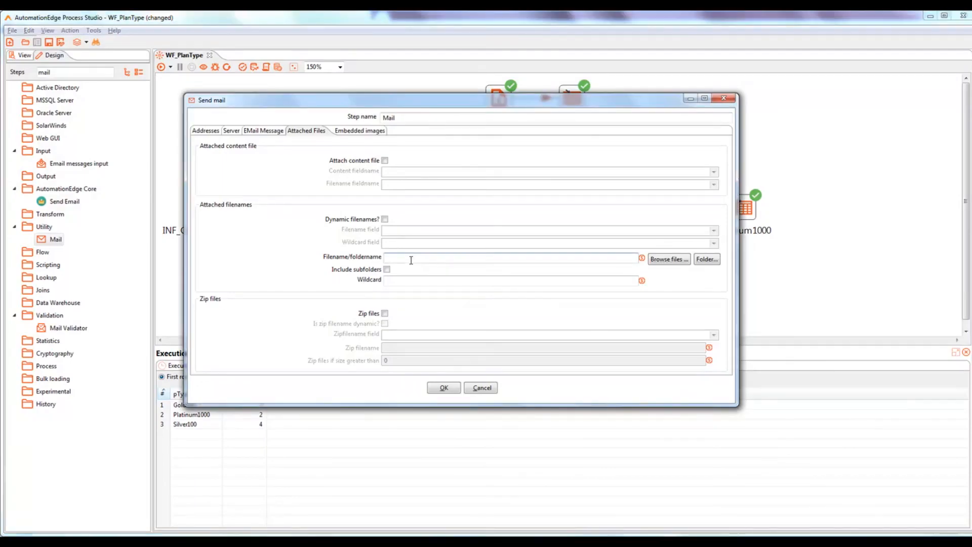
key(ctrl+v)
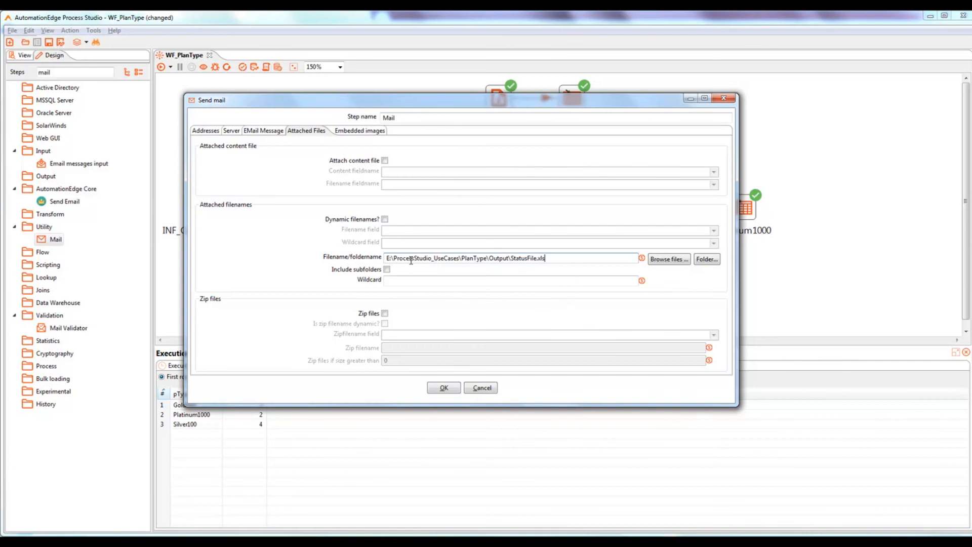
click(442, 388)
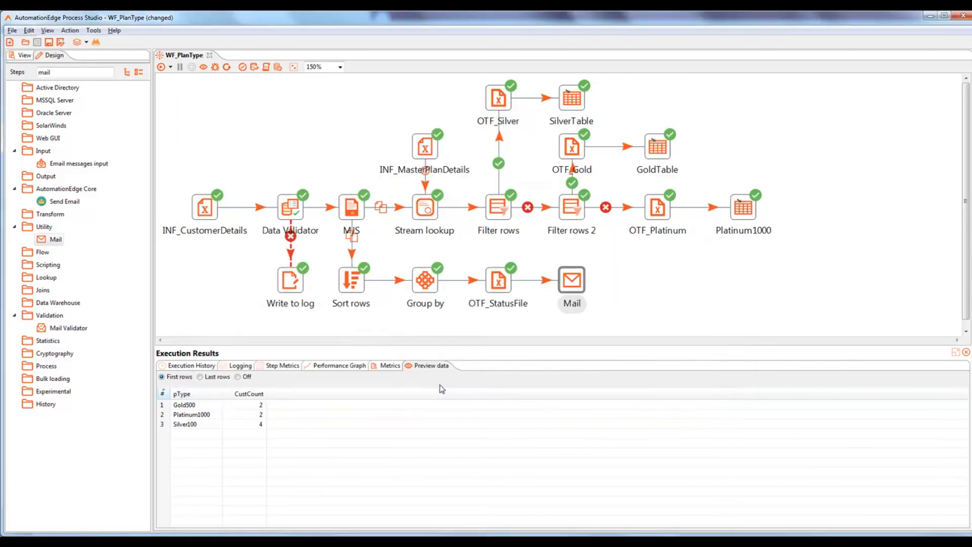
Step: Save and run WF_PlanType, then check the Gmail inbox for the StatusFile email
key(ctrl+s)
click(162, 68)
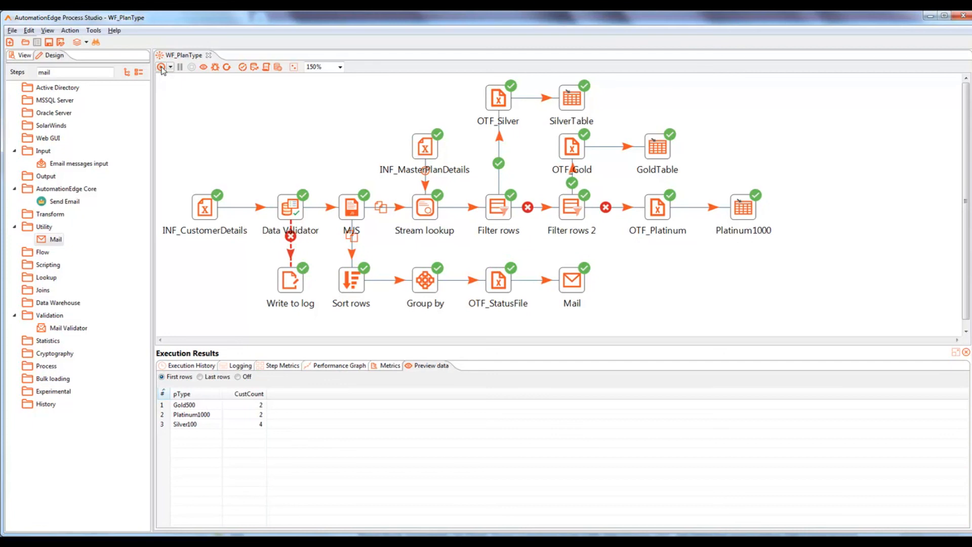
key(alt+Tab)
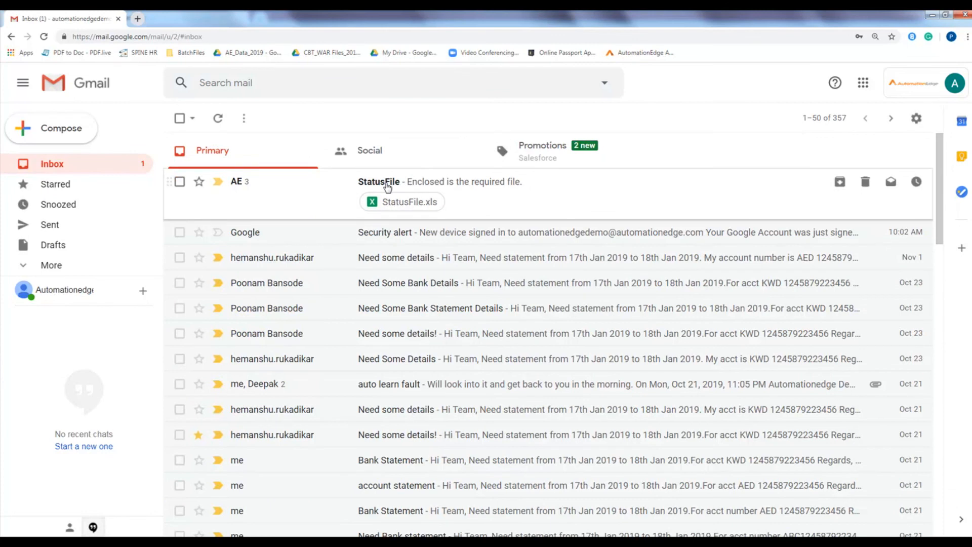
Step: Open the StatusFile email thread in Gmail, scroll through its StatusFile.xls attachments, and return to Process Studio
click(388, 188)
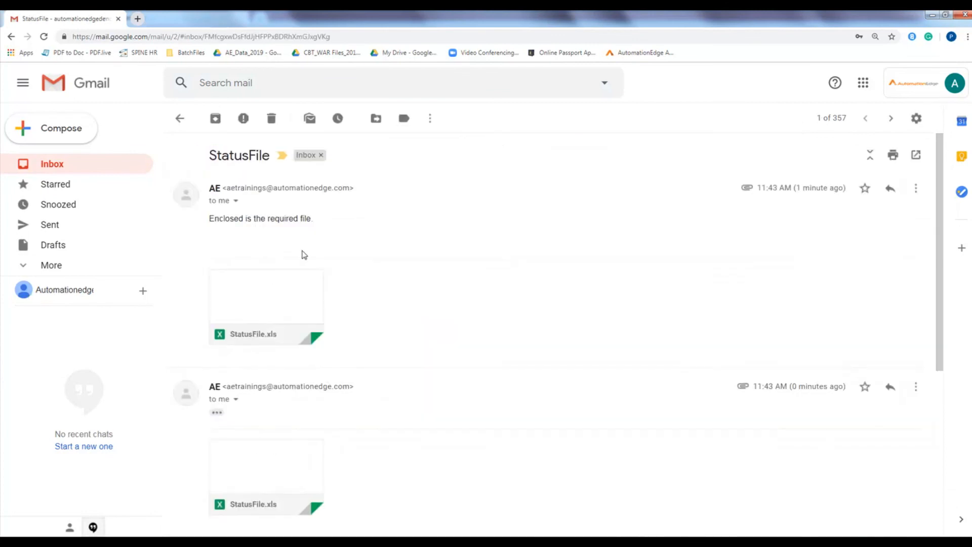
scroll(305, 258, down, 2)
scroll(305, 259, down, 1)
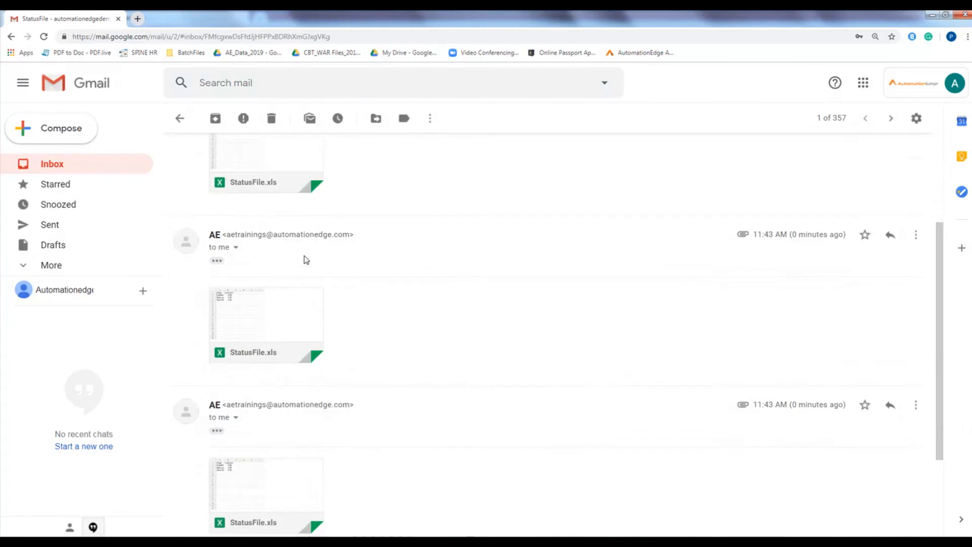
key(alt+Tab)
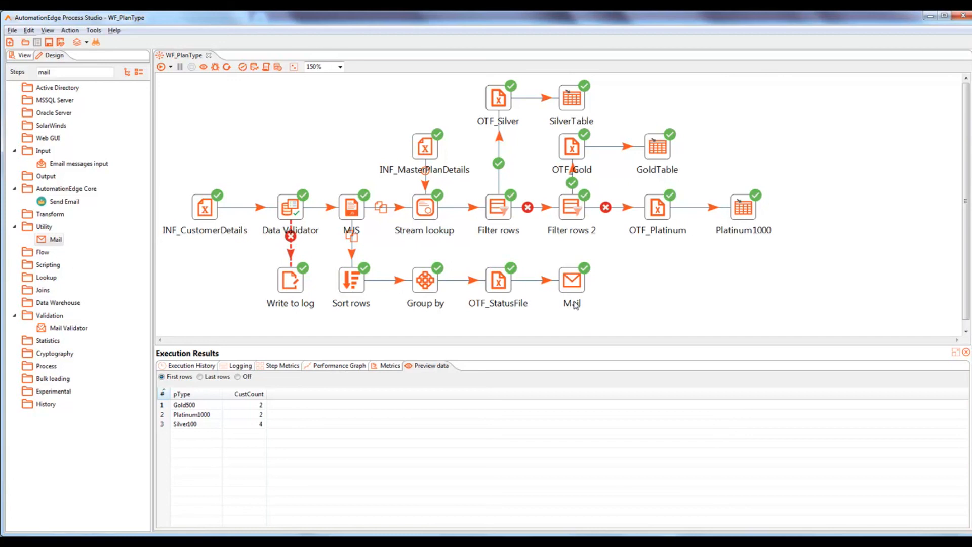
Step: Search for 'blocki' and drop a Blocking Step onto the OTF_StatusFile→Mail hop, splitting it
mouse_move(509, 288)
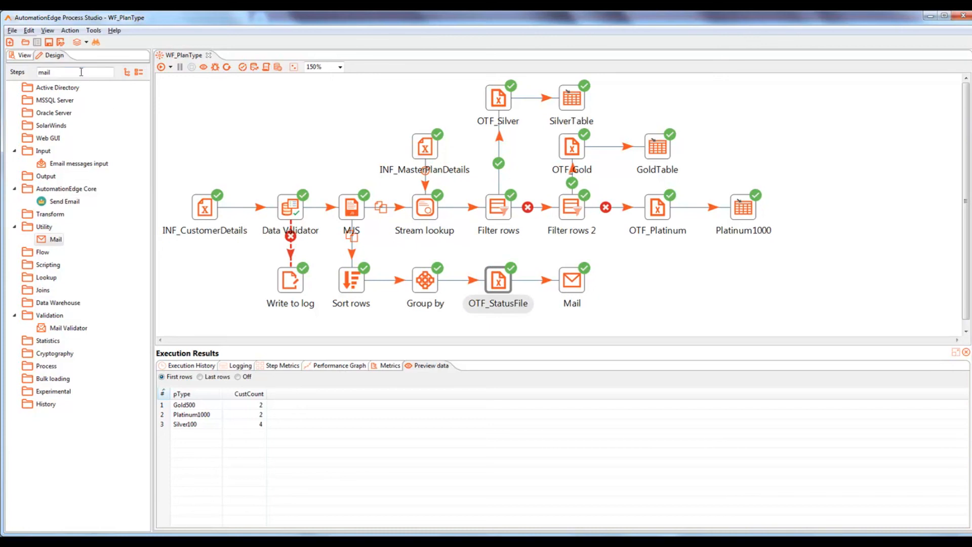
drag(12, 67, 3, 67)
text(blocki)
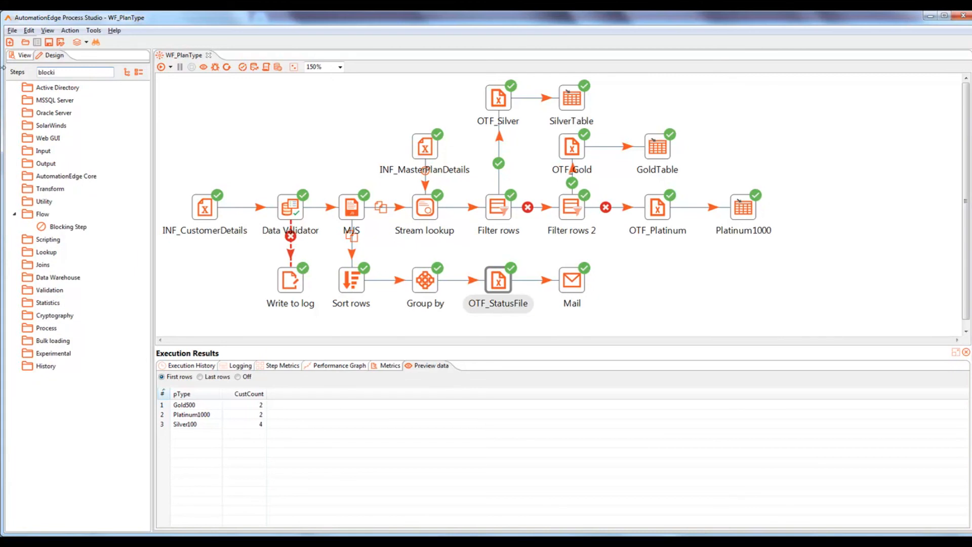
drag(61, 226, 549, 282)
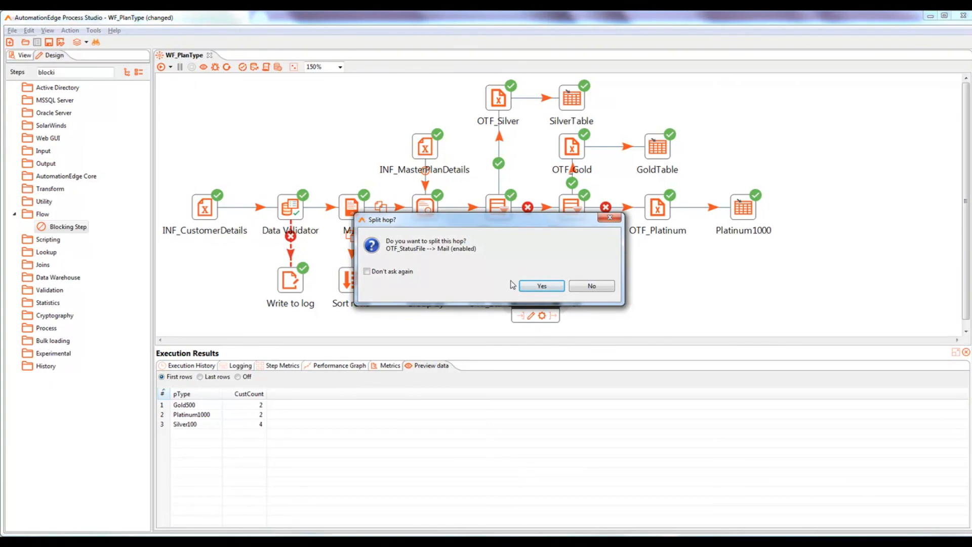
click(540, 286)
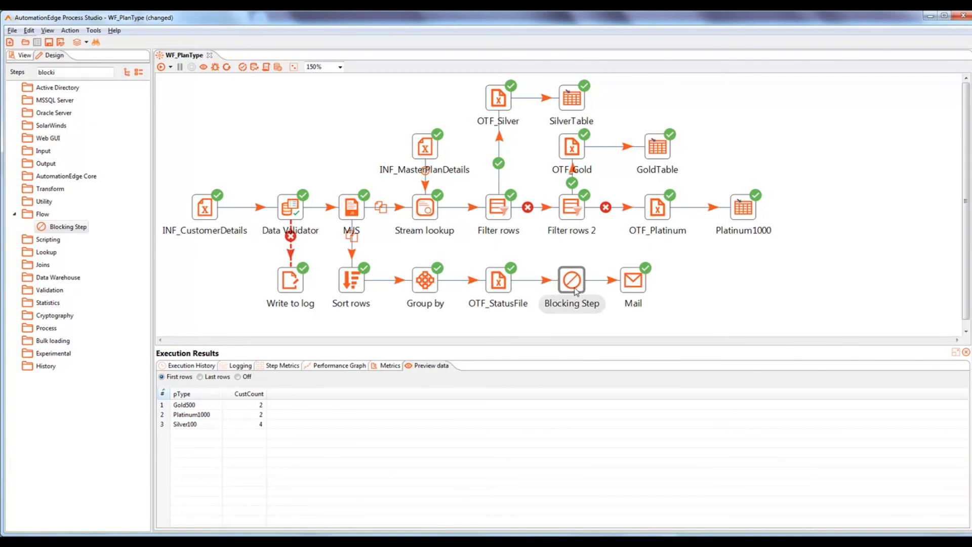
Step: Open the Blocking Step settings and confirm them with Pass all rows left unchecked
mouse_move(570, 288)
double_click(575, 282)
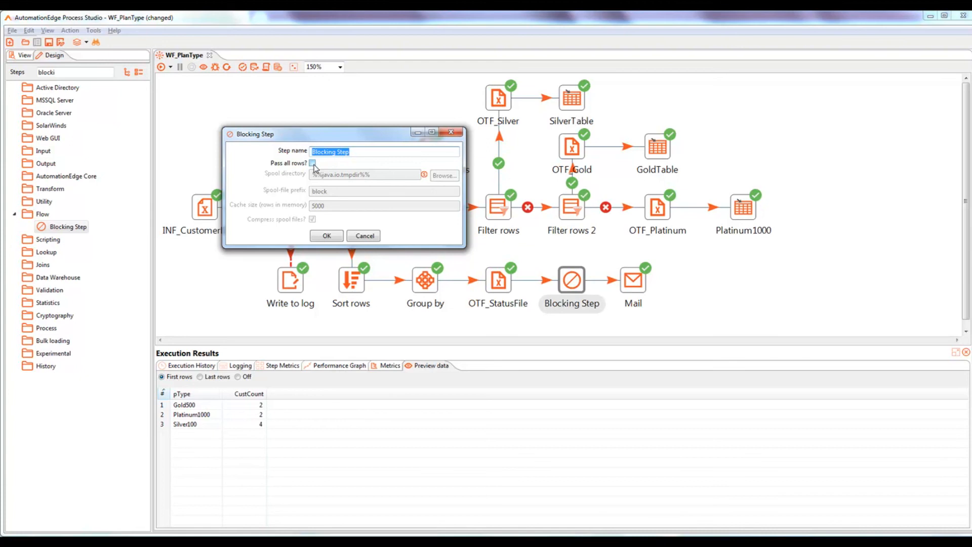
click(327, 237)
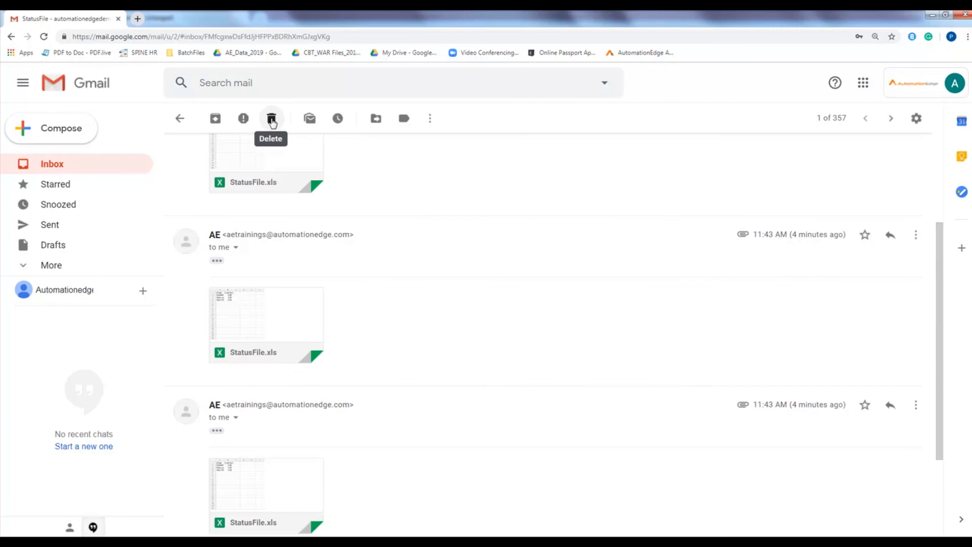
Step: Delete the old StatusFile conversation, then save and rerun the workflow and check Gmail
click(272, 122)
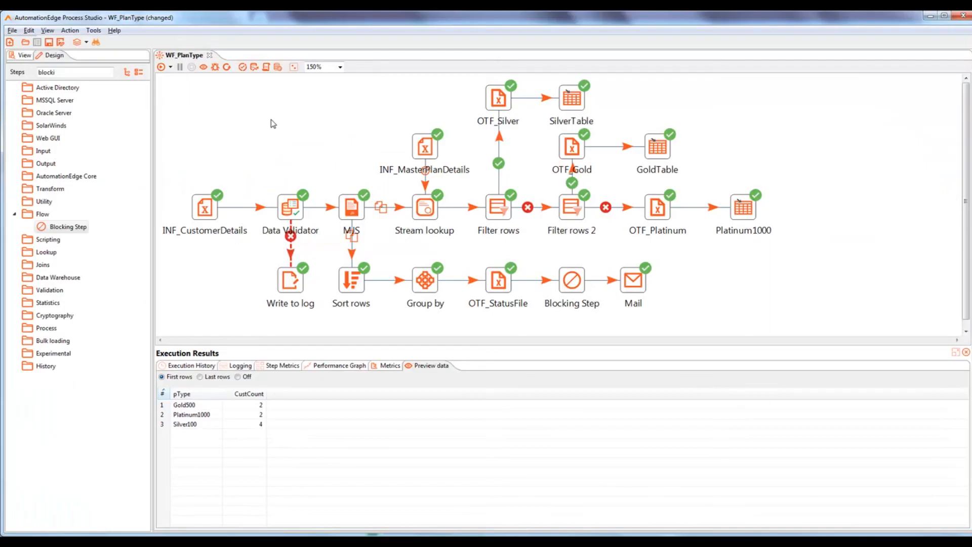
key(ctrl+s)
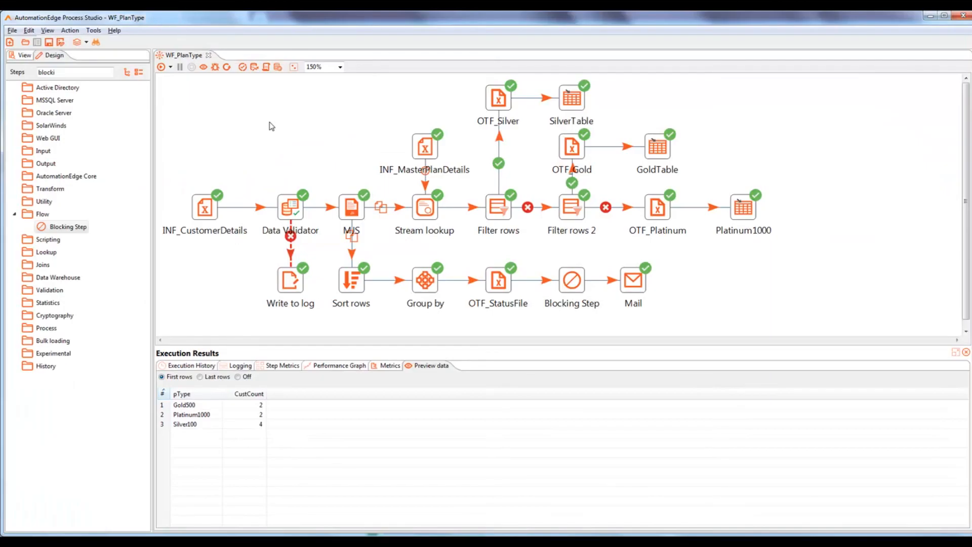
click(161, 69)
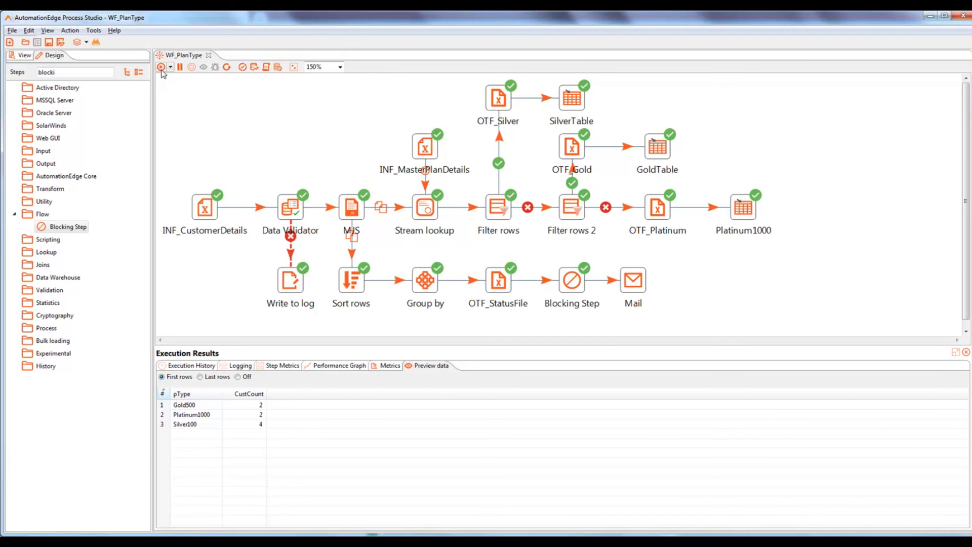
key(alt+Tab)
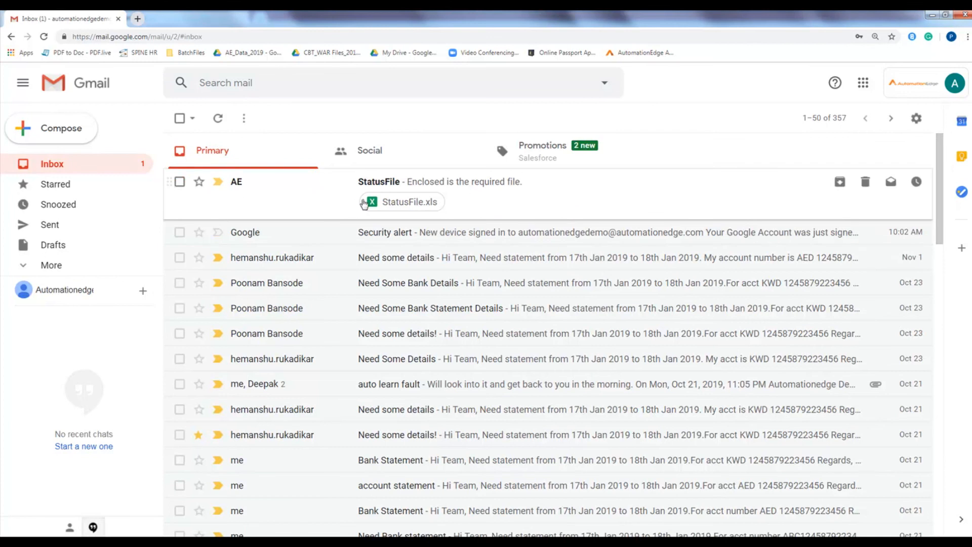
Step: Open the StatusFile email and preview StatusFile.xls showing Gold500 2, Platinum1000 2, Silver100 4
click(416, 183)
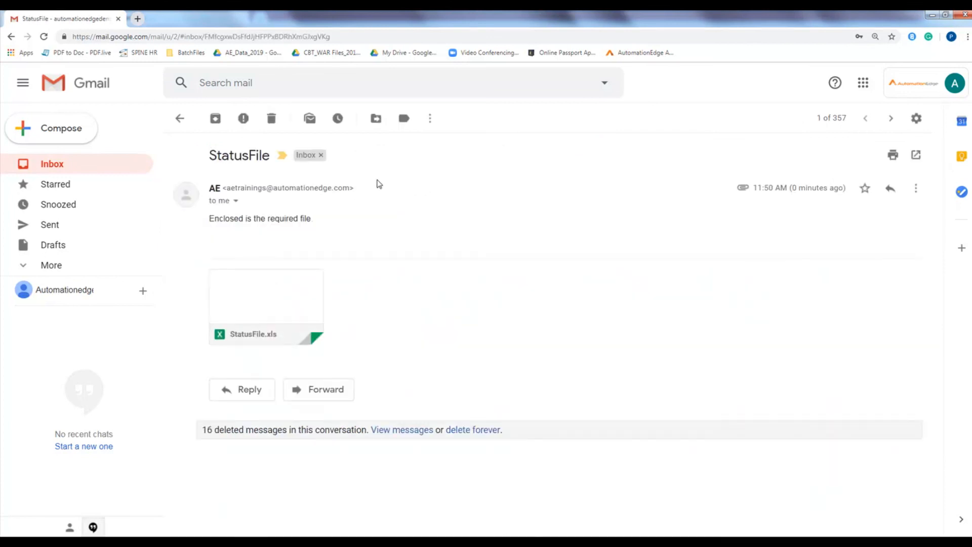
click(268, 285)
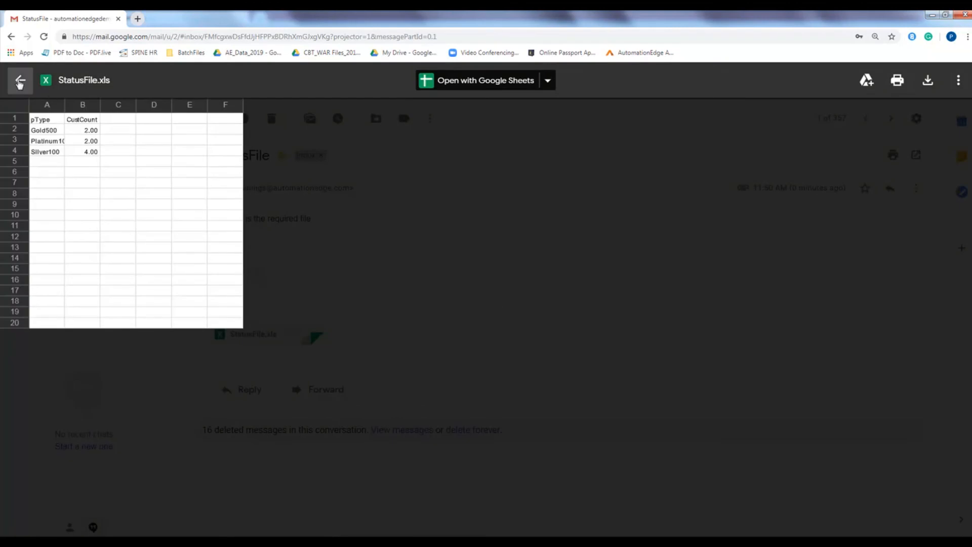
click(20, 80)
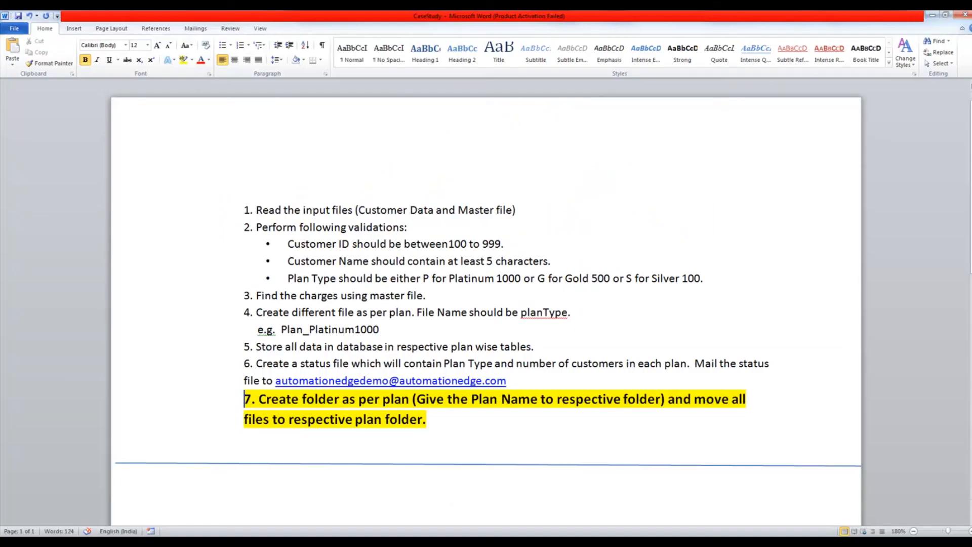
Step: Highlight item 7's per-plan folder wording and item 4's plan file names, then return to Process Studio
drag(259, 399, 408, 405)
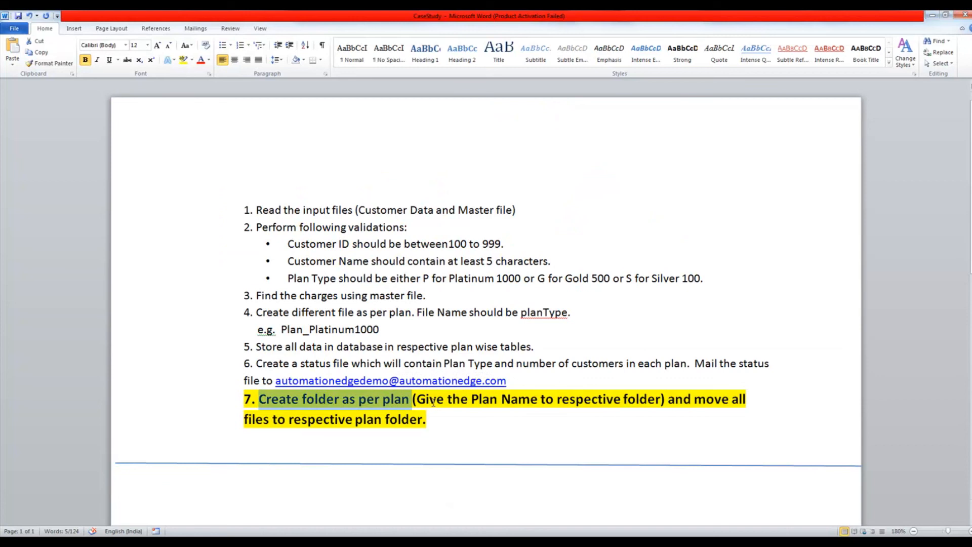
drag(471, 399, 522, 405)
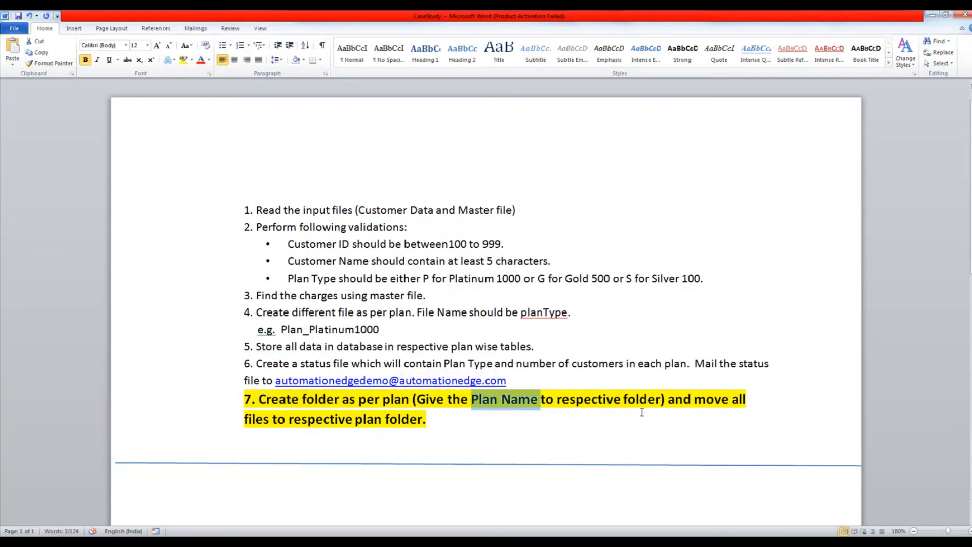
drag(694, 400, 748, 400)
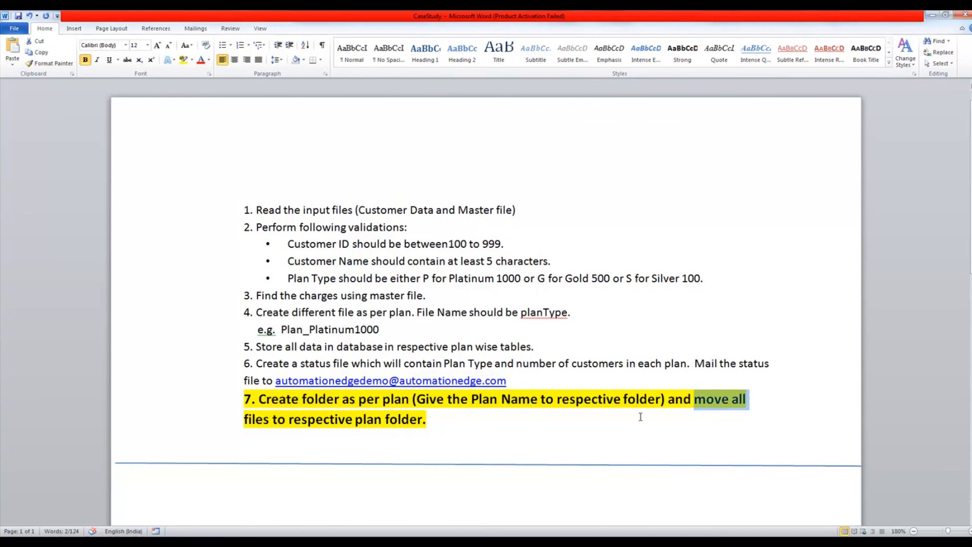
drag(358, 420, 429, 420)
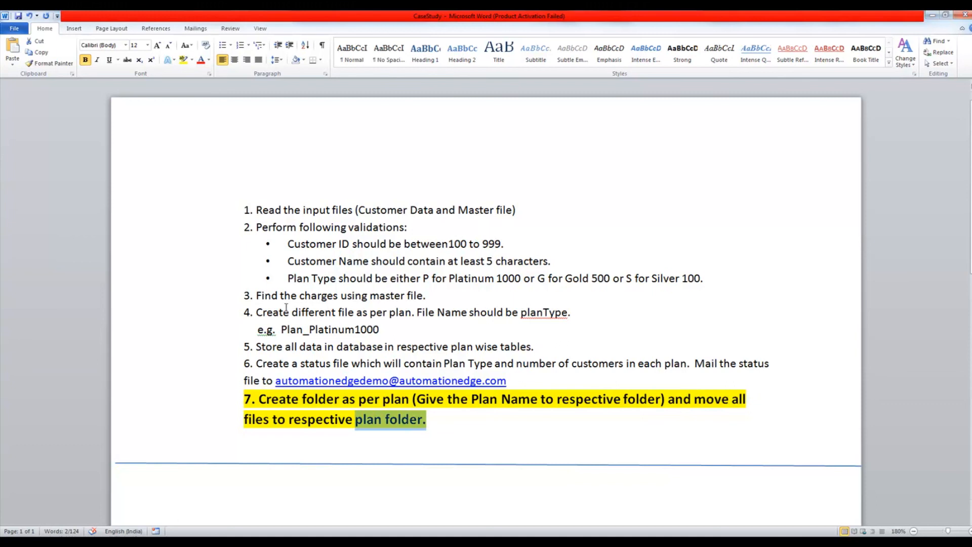
drag(255, 312, 471, 323)
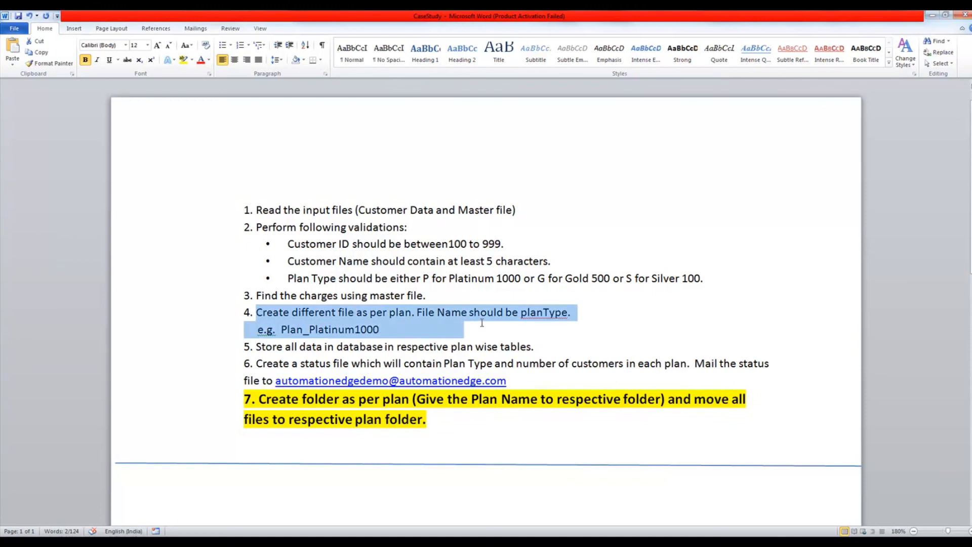
key(alt+Tab)
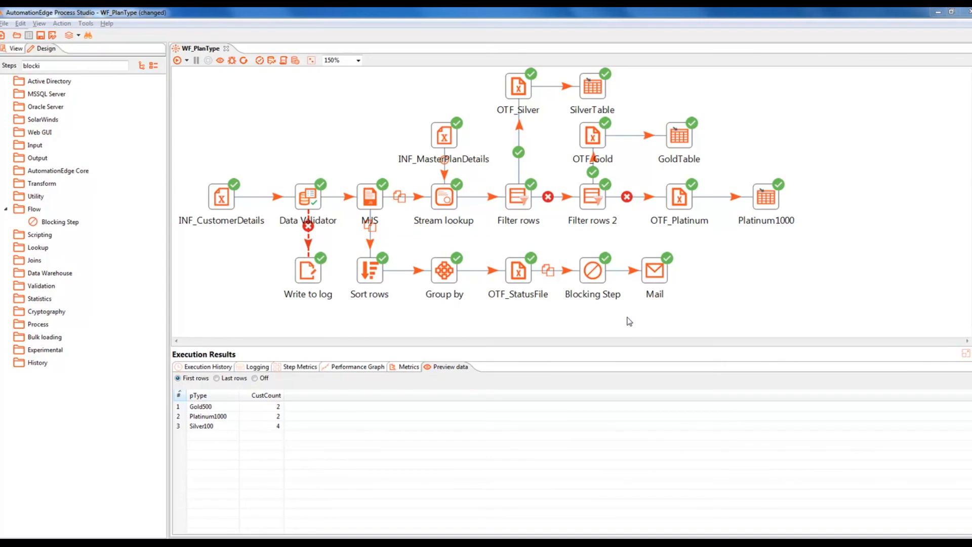
Step: Add two Filter rows steps to the WF_PlanType canvas from a 'filter' step search
mouse_move(524, 272)
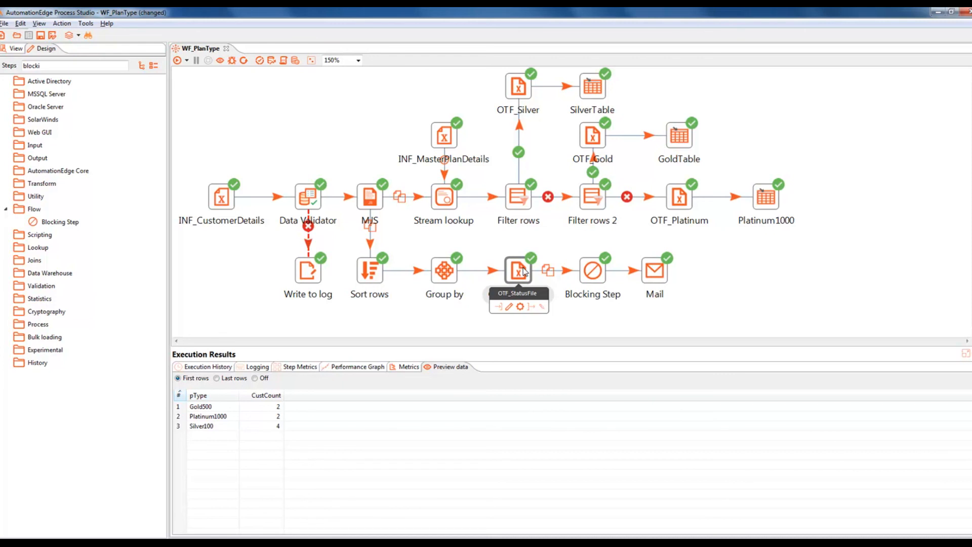
double_click(61, 65)
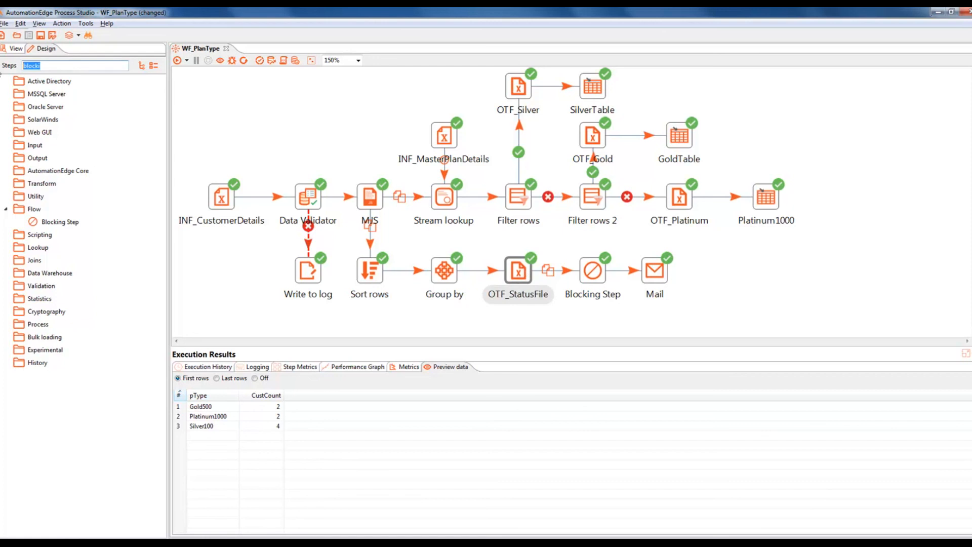
text(filter)
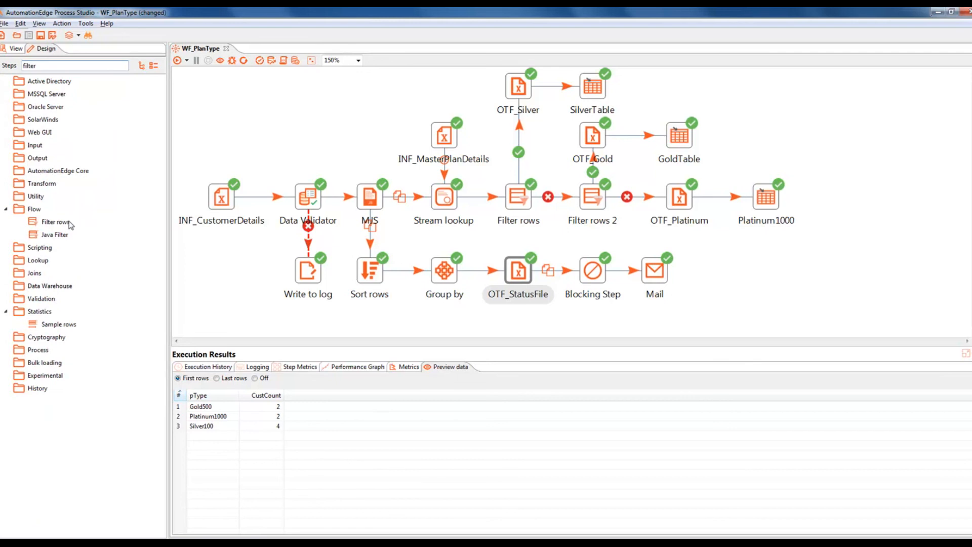
drag(56, 221, 716, 282)
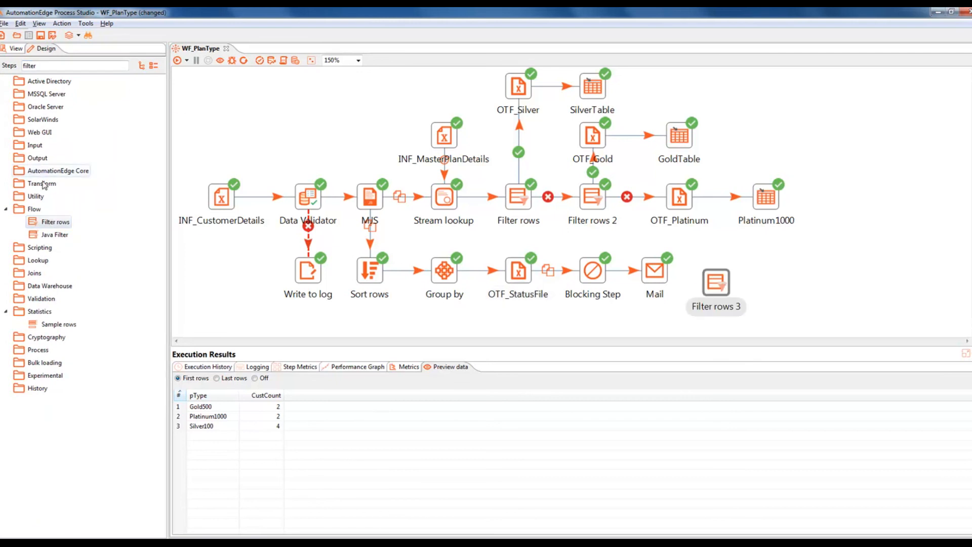
drag(56, 221, 839, 313)
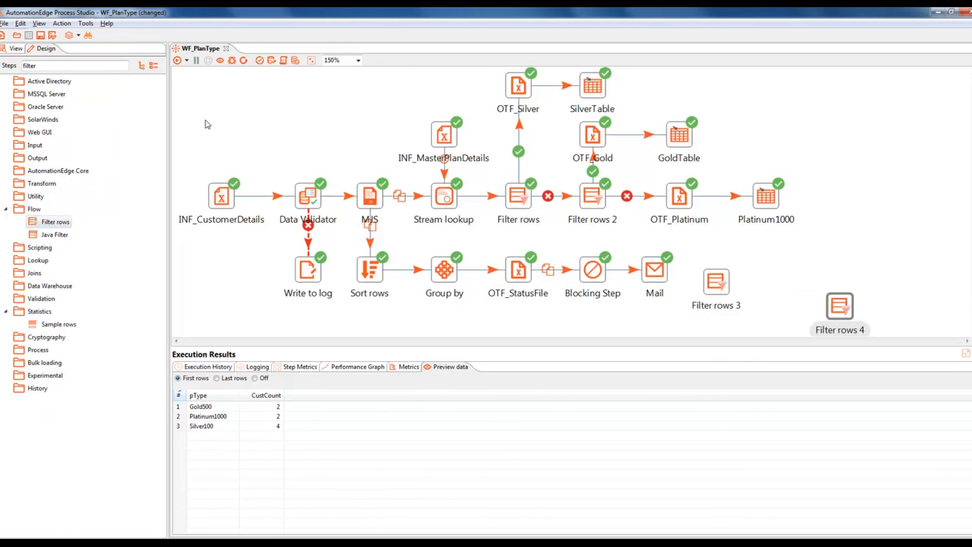
Step: Add three Modified Java Script Value steps from a 'modifi' step search
double_click(77, 65)
text(modifi)
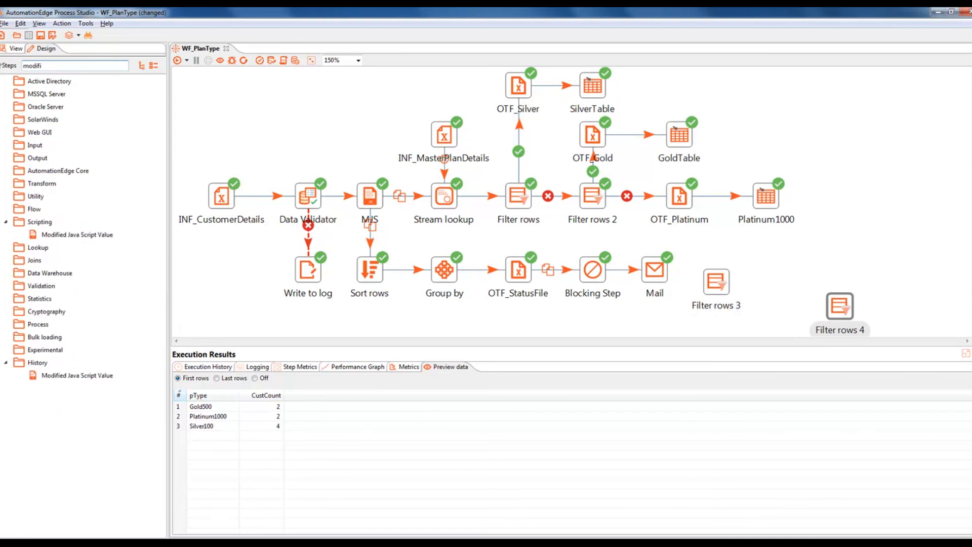
drag(70, 235, 840, 211)
drag(71, 236, 913, 158)
drag(51, 236, 939, 269)
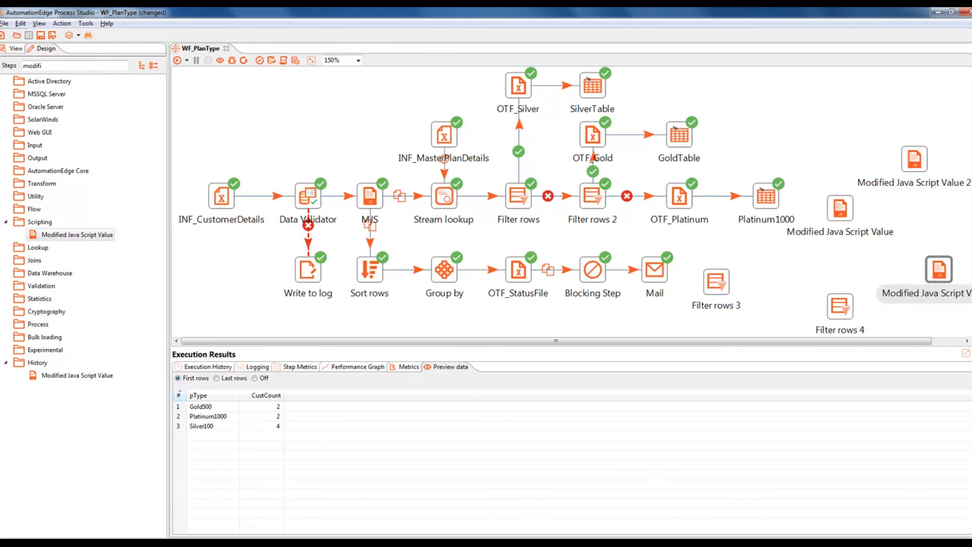
Step: Hide Execution Results and arrange the new filter and JavaScript steps below the existing flow
click(971, 353)
drag(840, 209, 393, 337)
drag(711, 291, 513, 347)
drag(843, 322, 625, 373)
drag(911, 181, 774, 306)
drag(940, 278, 782, 417)
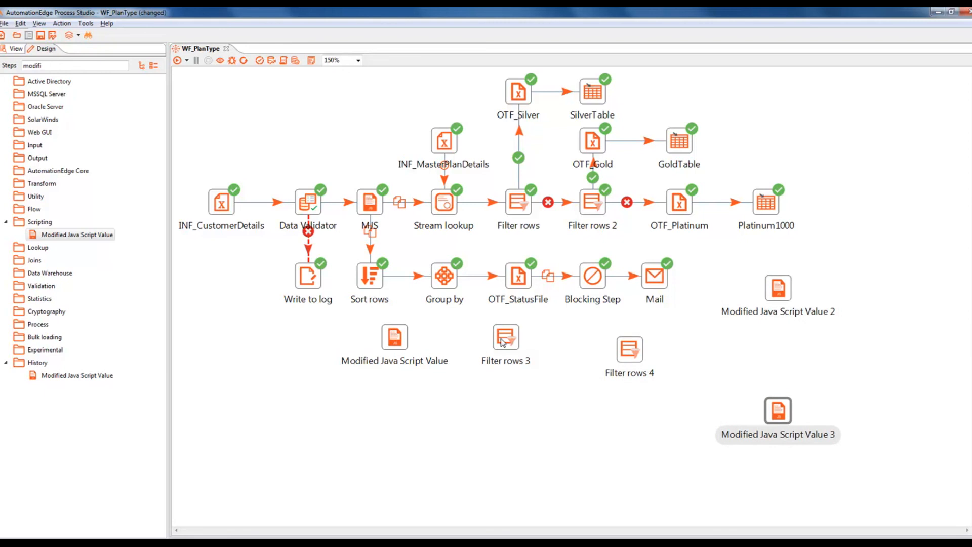
drag(502, 344, 516, 366)
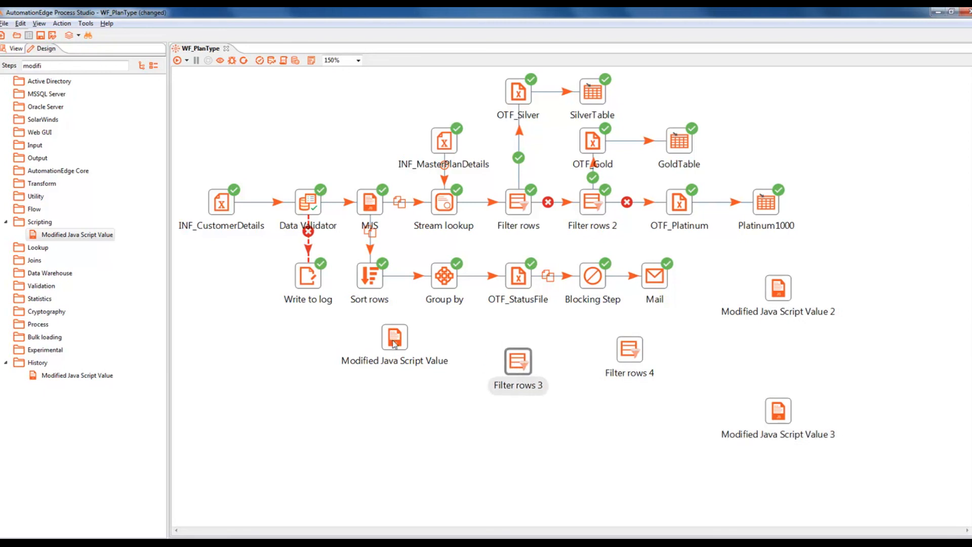
drag(394, 344, 396, 368)
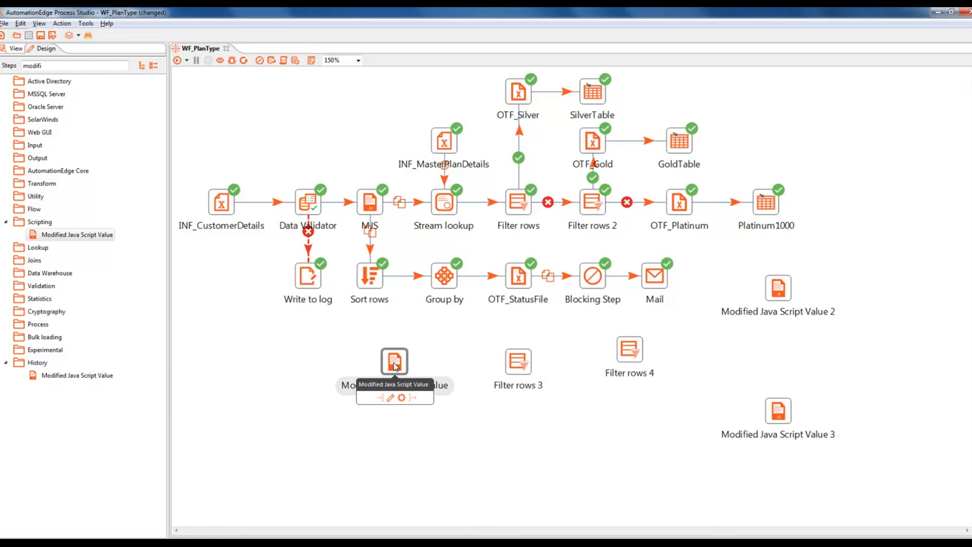
Step: Rename Modified Java Script Value 1, 2 and 3 to MJS_PlatinumFolder, MJS_GoldFolder and MJS_SilverFolder
double_click(395, 365)
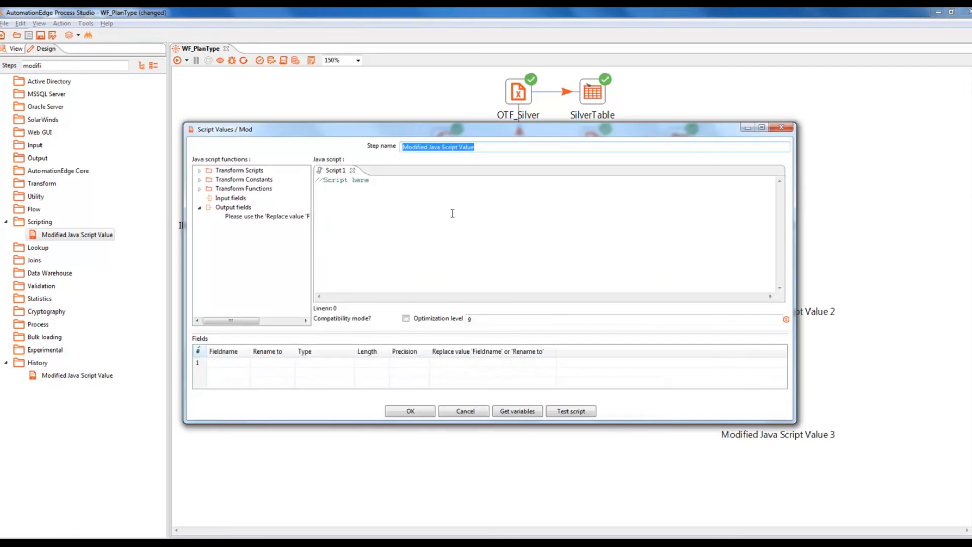
text(MJS_PlatinumFolder)
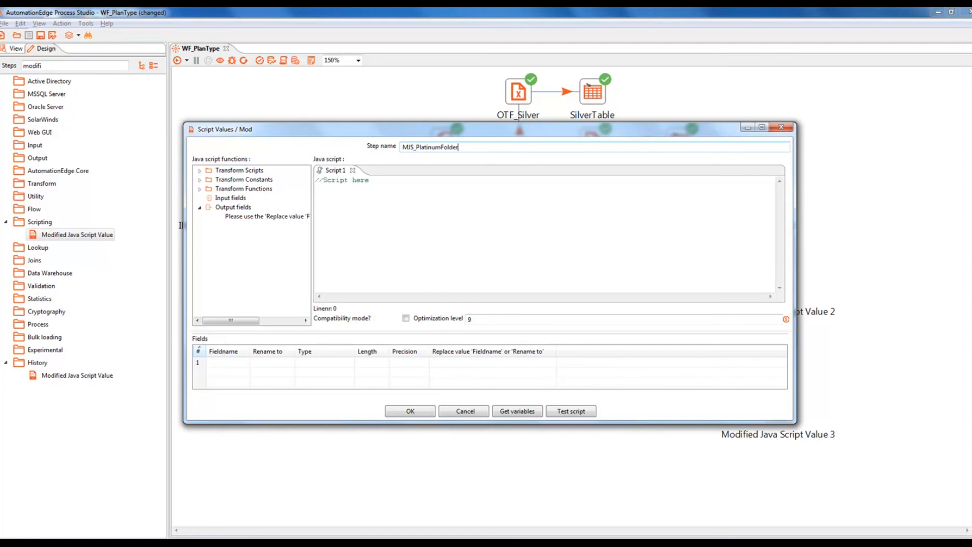
click(416, 410)
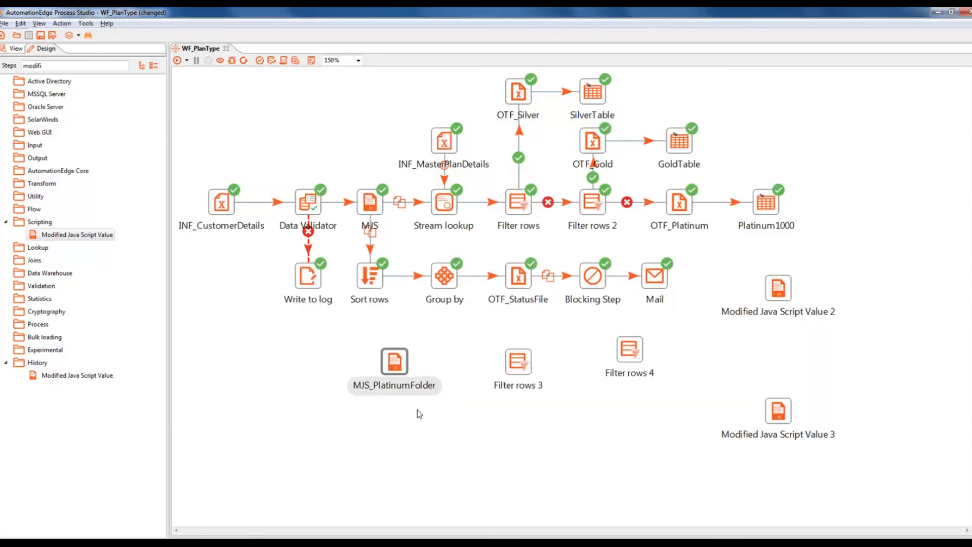
double_click(778, 299)
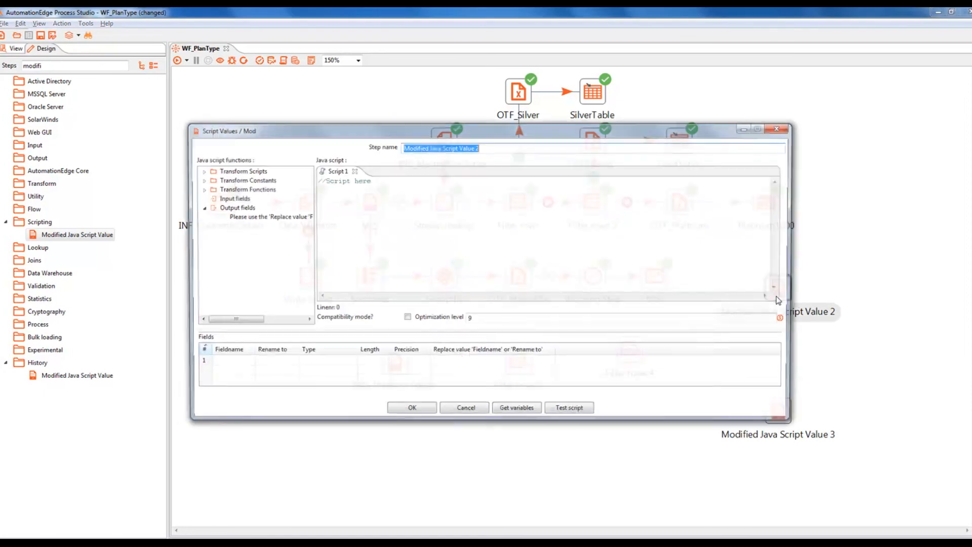
text(MJS_GoldFolder)
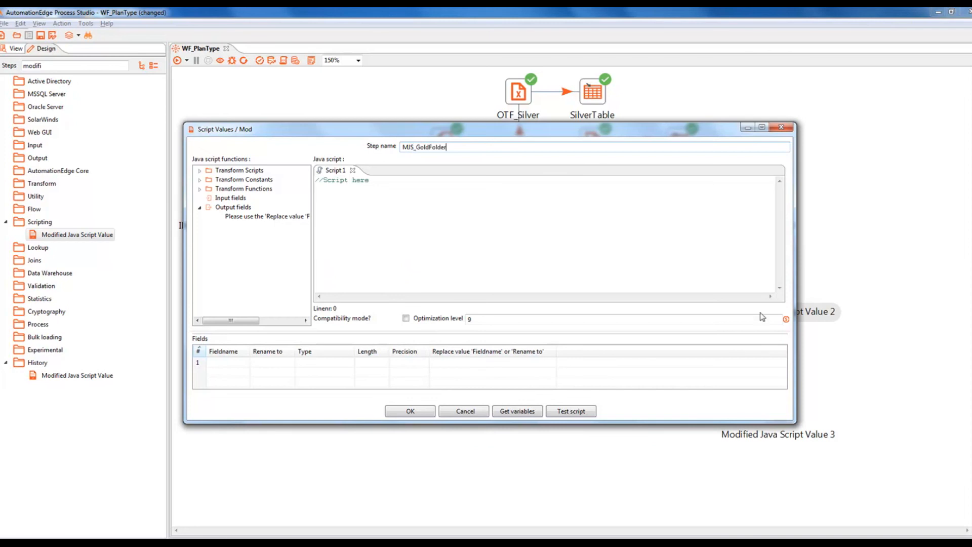
click(416, 411)
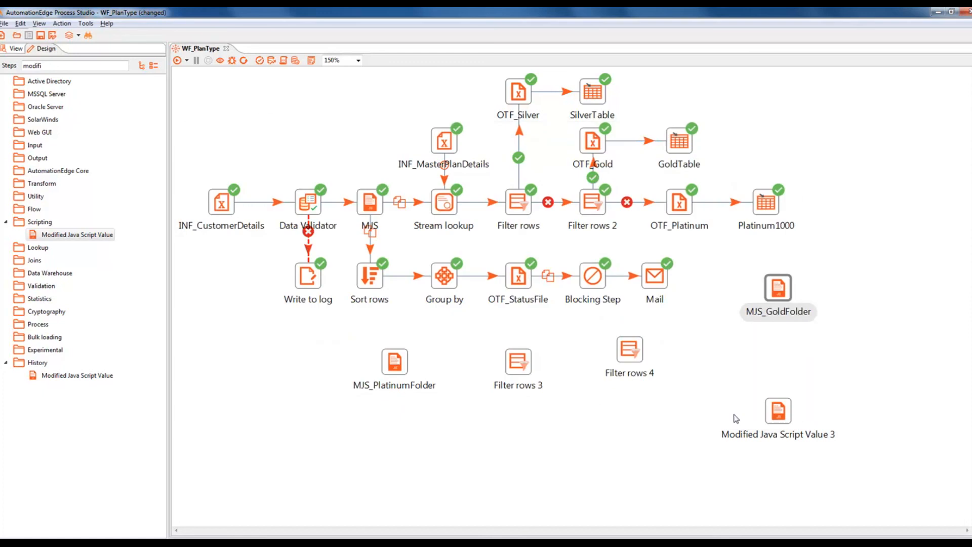
double_click(780, 412)
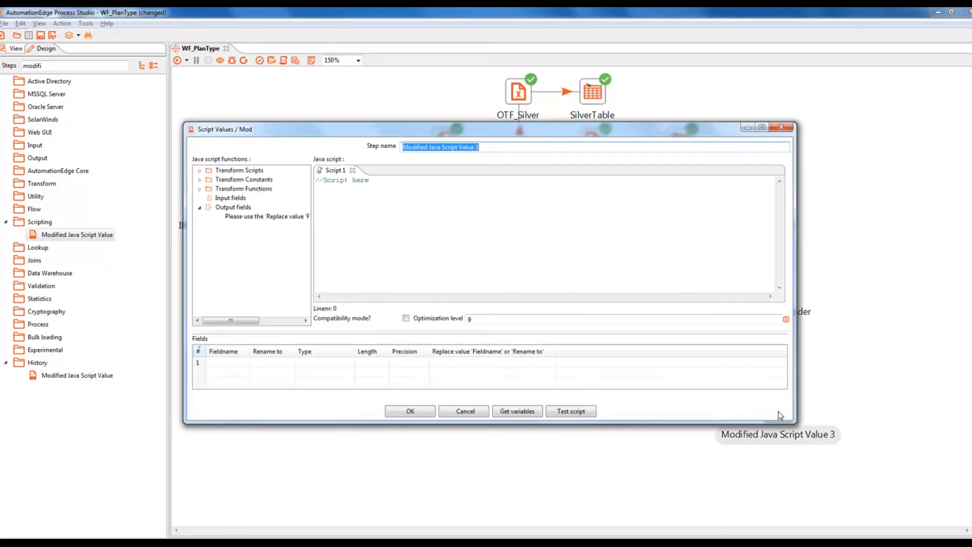
text(MJS_SilverFolder)
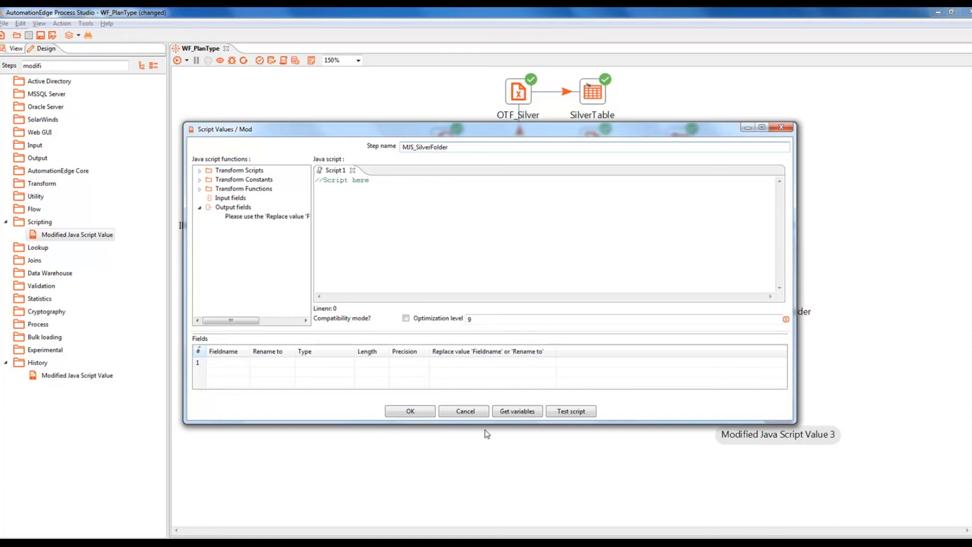
click(402, 413)
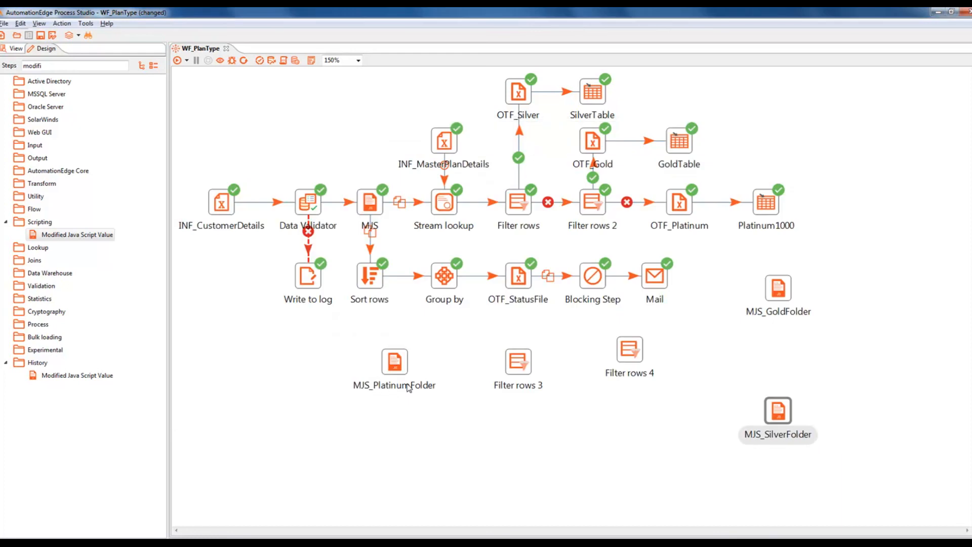
Step: Connect OTF_StatusFile to Filter rows 3 and send Filter rows 3's false rows to Filter rows 4
mouse_move(519, 279)
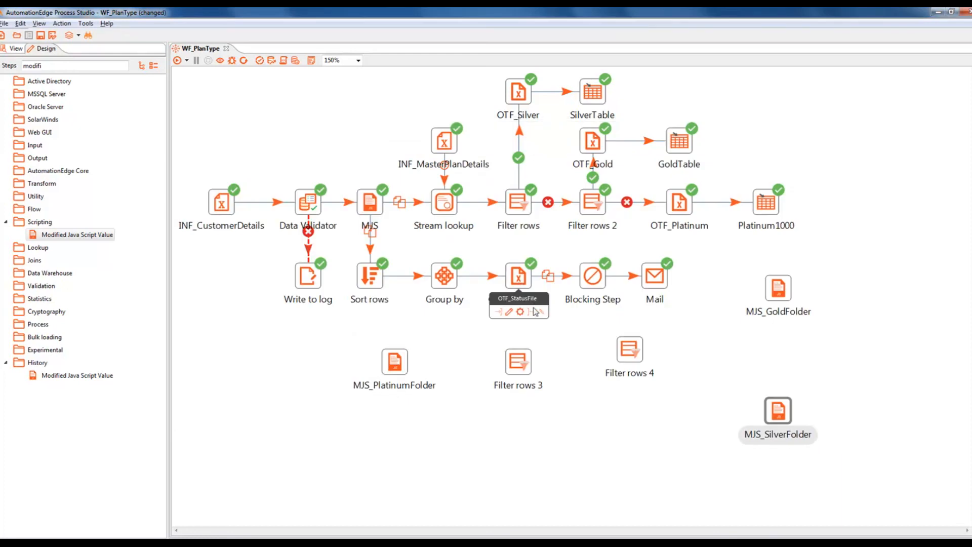
drag(536, 311, 518, 360)
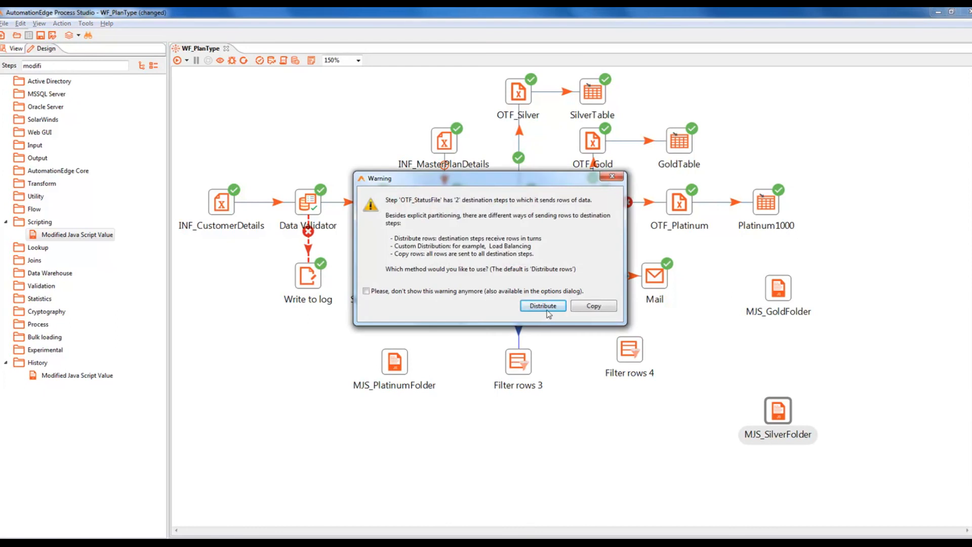
click(590, 306)
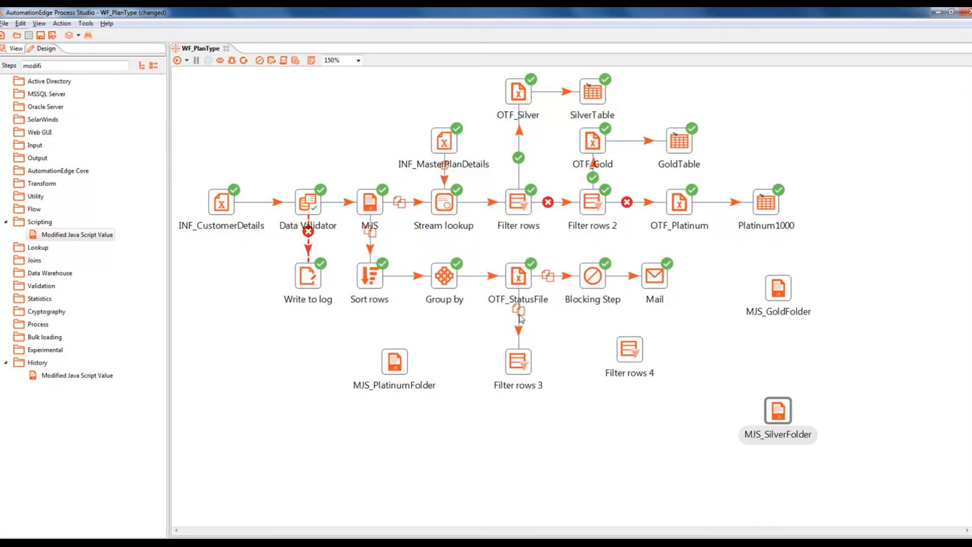
mouse_move(516, 374)
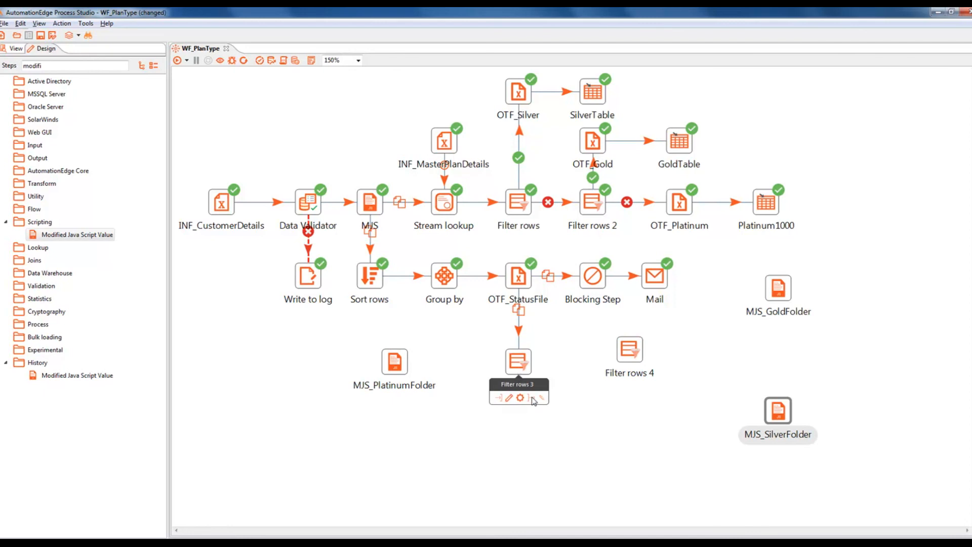
drag(533, 400, 627, 357)
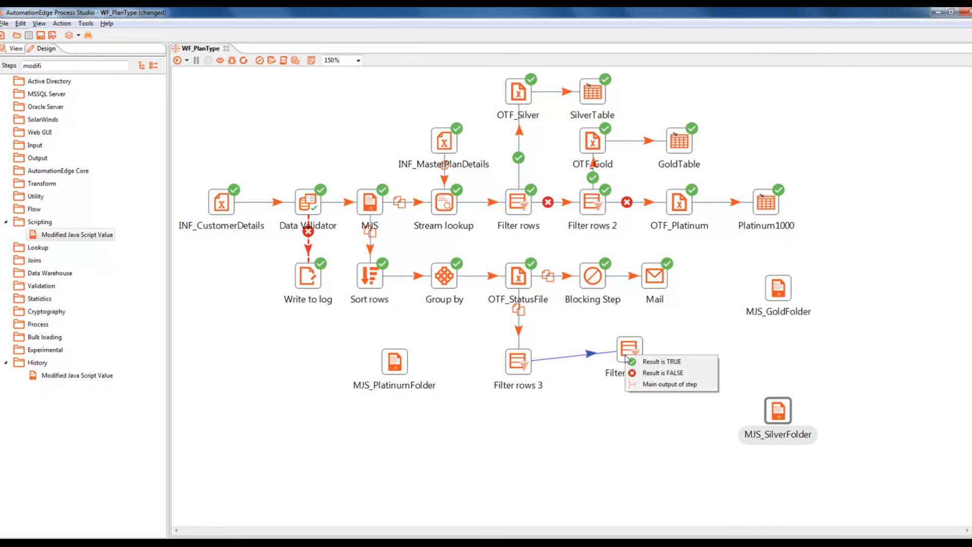
click(646, 377)
mouse_move(627, 357)
mouse_down()
mouse_move(605, 381)
mouse_move(621, 373)
mouse_up()
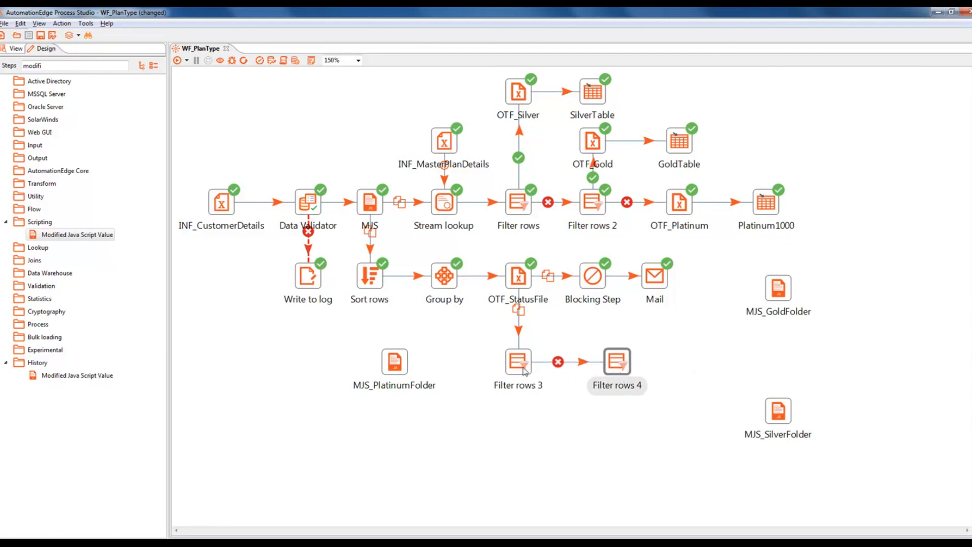
Step: Send Filter rows 3's true rows to MJS_PlatinumFolder and move MJS_GoldFolder and MJS_SilverFolder closer
mouse_move(525, 373)
drag(531, 397, 400, 372)
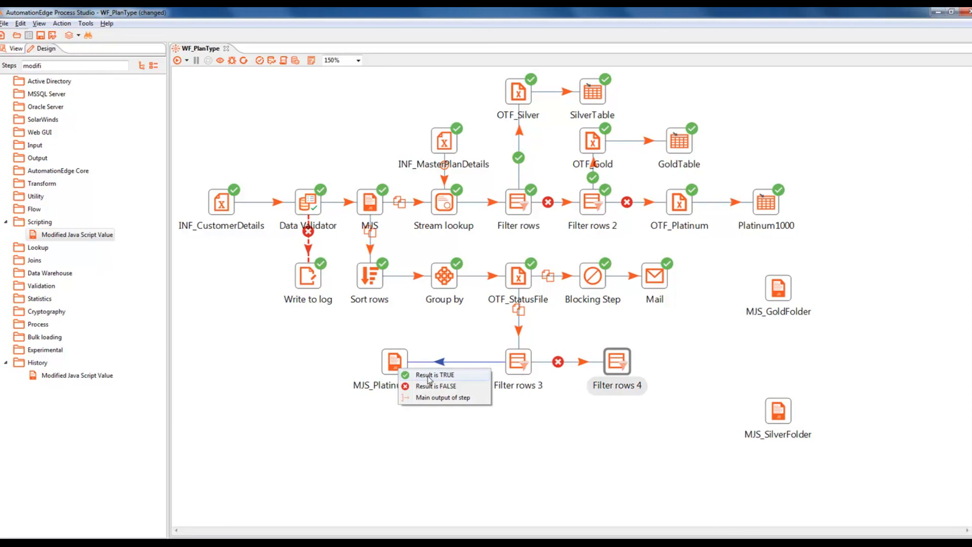
click(432, 375)
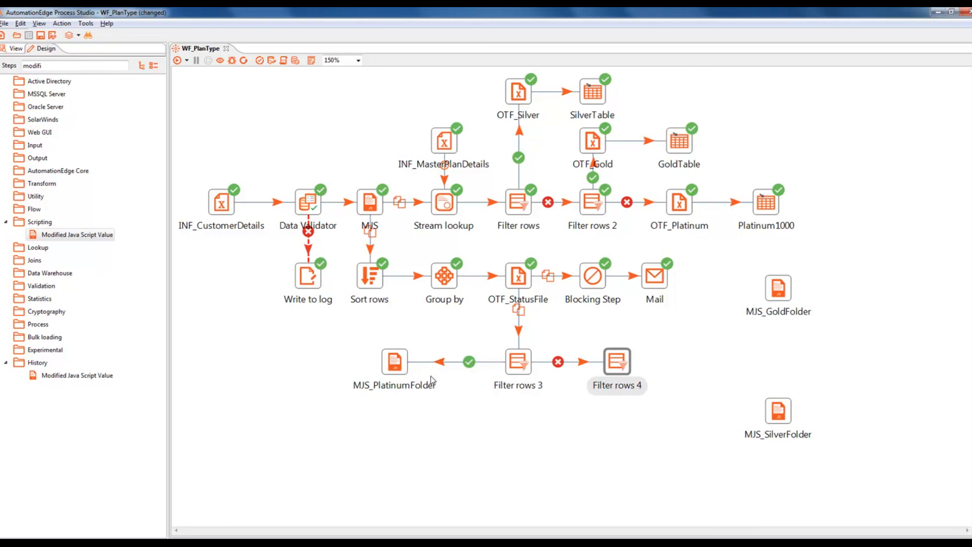
drag(783, 299, 733, 338)
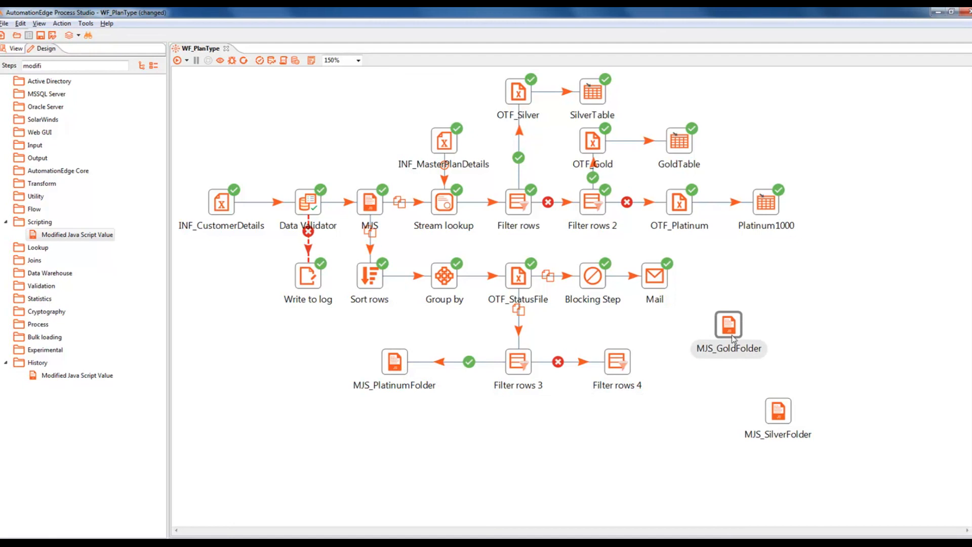
drag(782, 424, 733, 436)
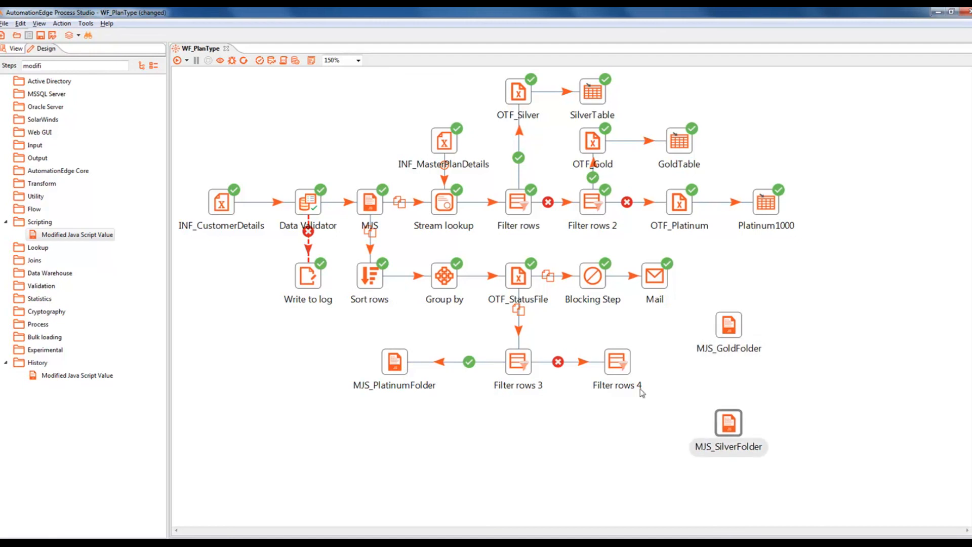
Step: Link Filter rows 4 to MJS_GoldFolder as TRUE and to MJS_SilverFolder as FALSE
mouse_move(624, 372)
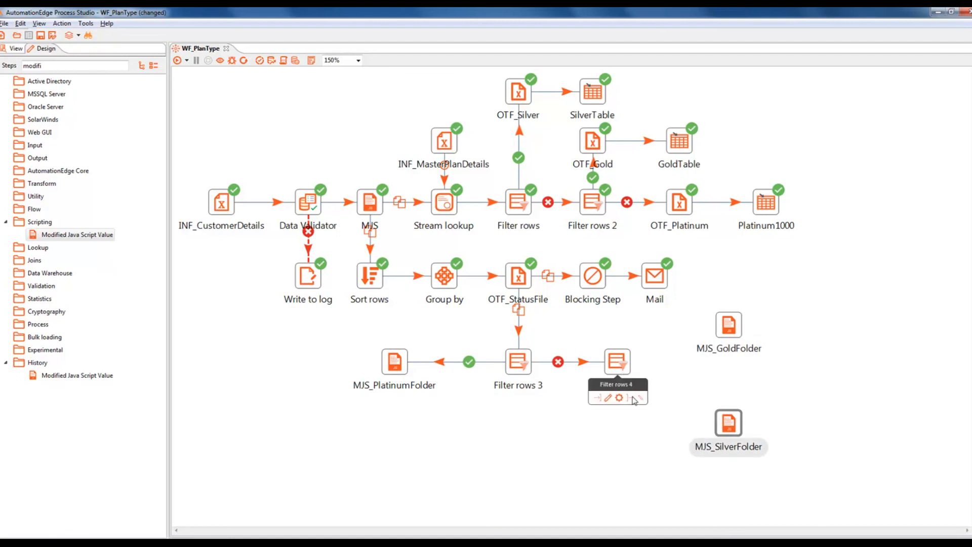
drag(634, 401, 730, 327)
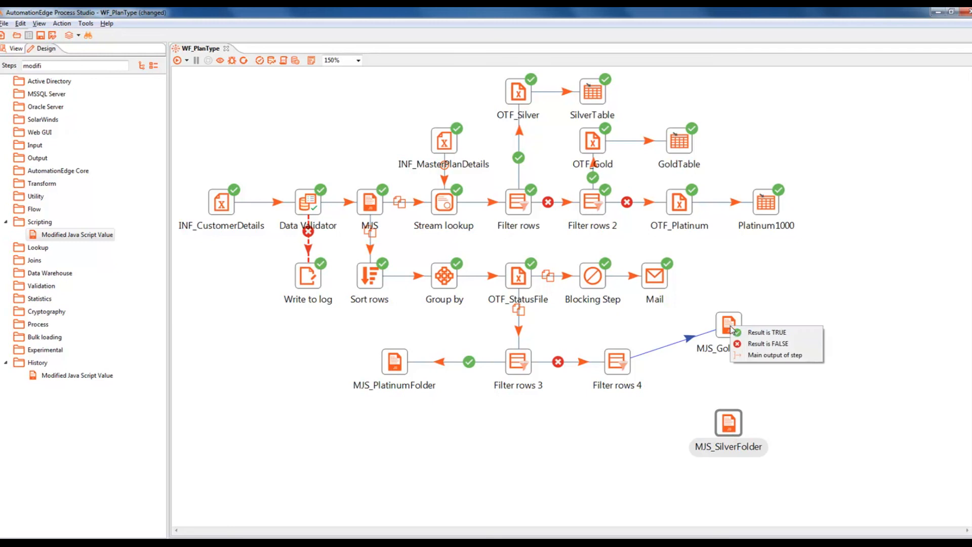
click(766, 334)
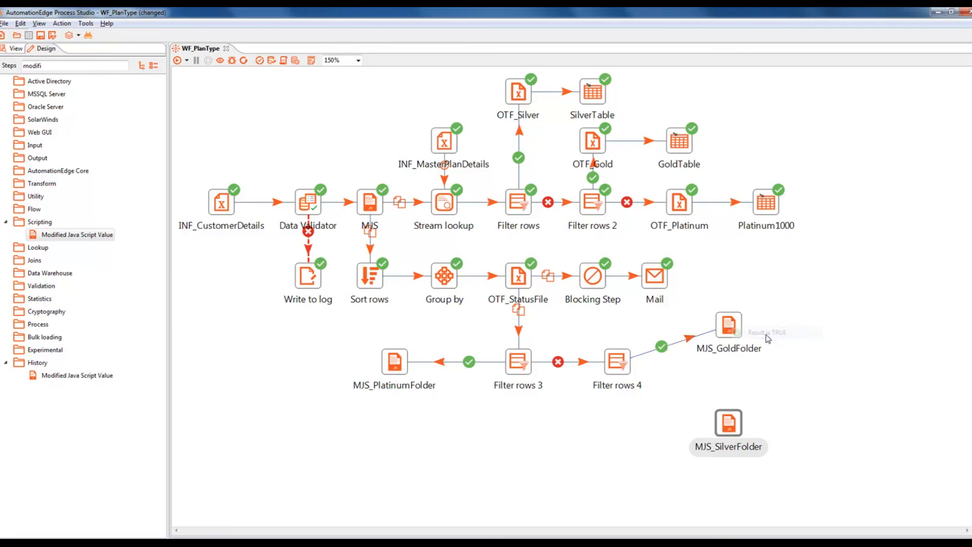
mouse_move(616, 370)
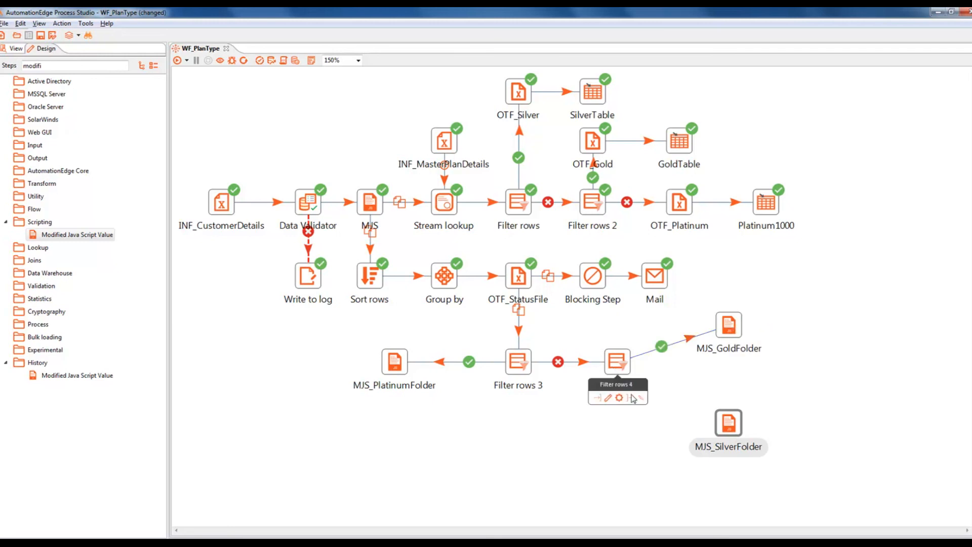
drag(632, 399, 735, 430)
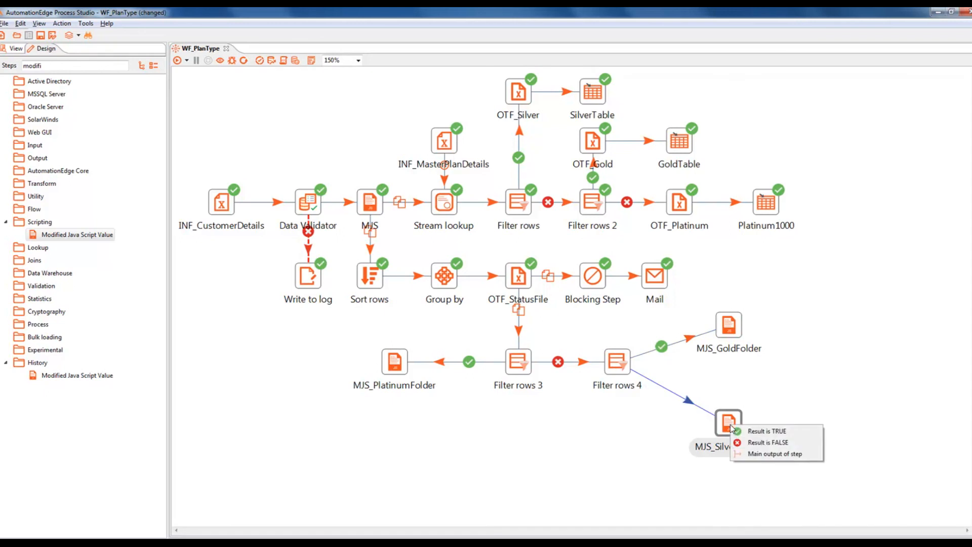
click(763, 444)
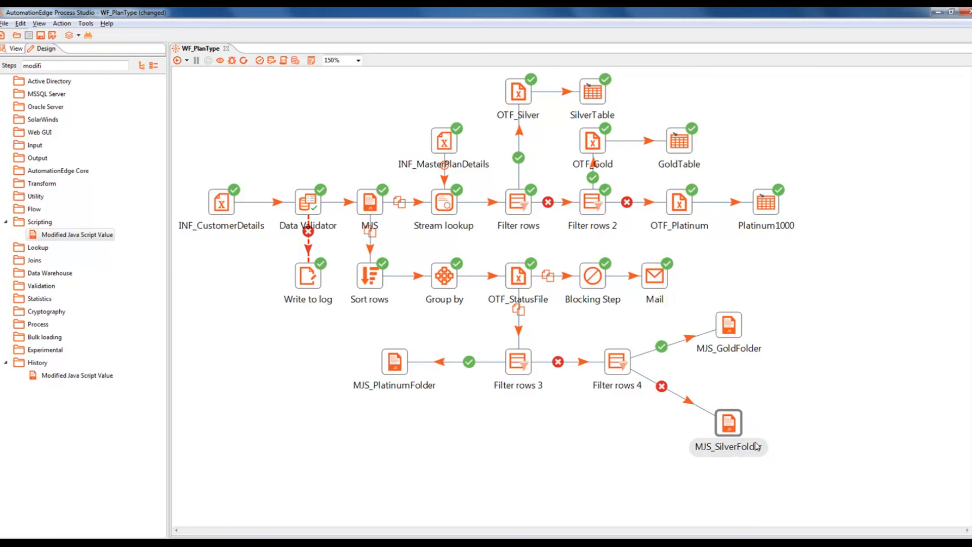
Step: Set Filter rows 3's condition to pType = Platinum1000 (String), true to MJS_PlatinumFolder, false to Filter rows 4
double_click(525, 368)
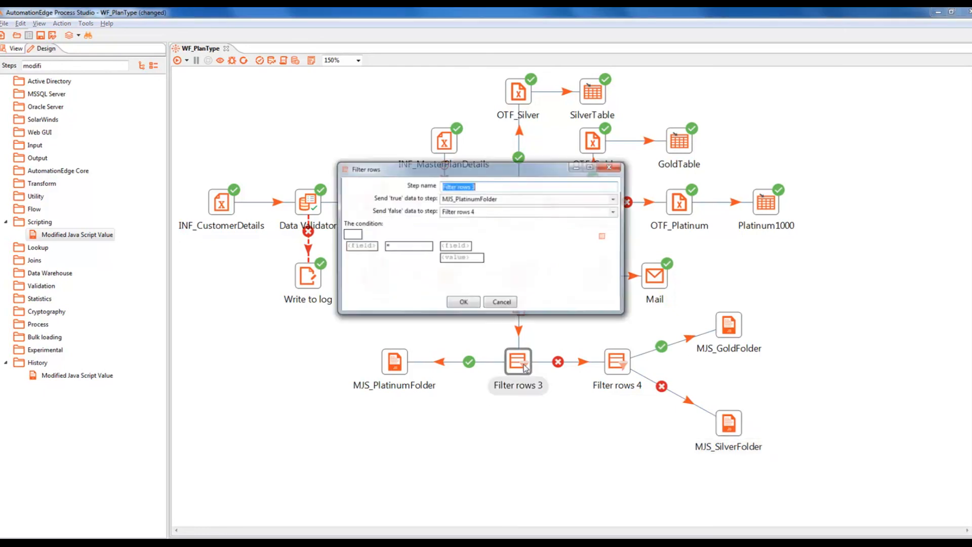
click(361, 246)
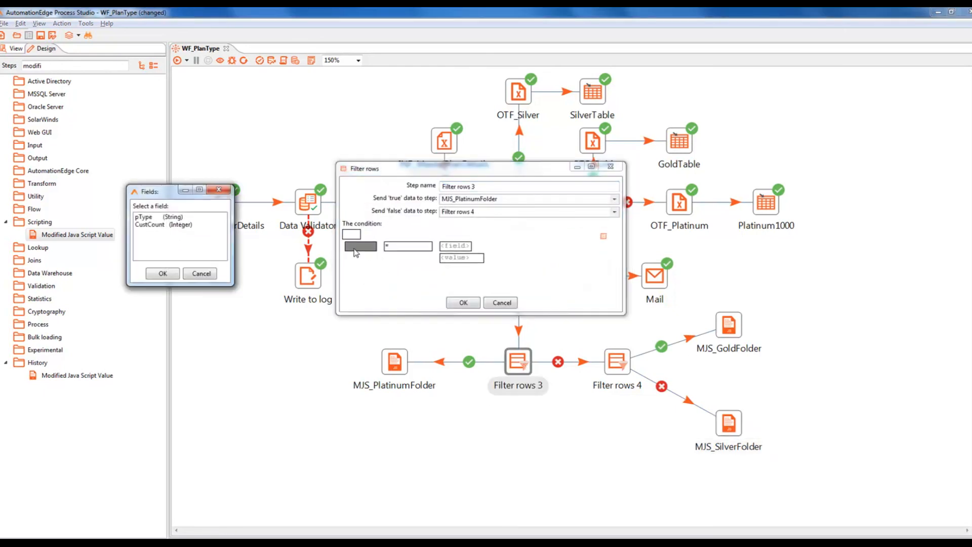
double_click(158, 218)
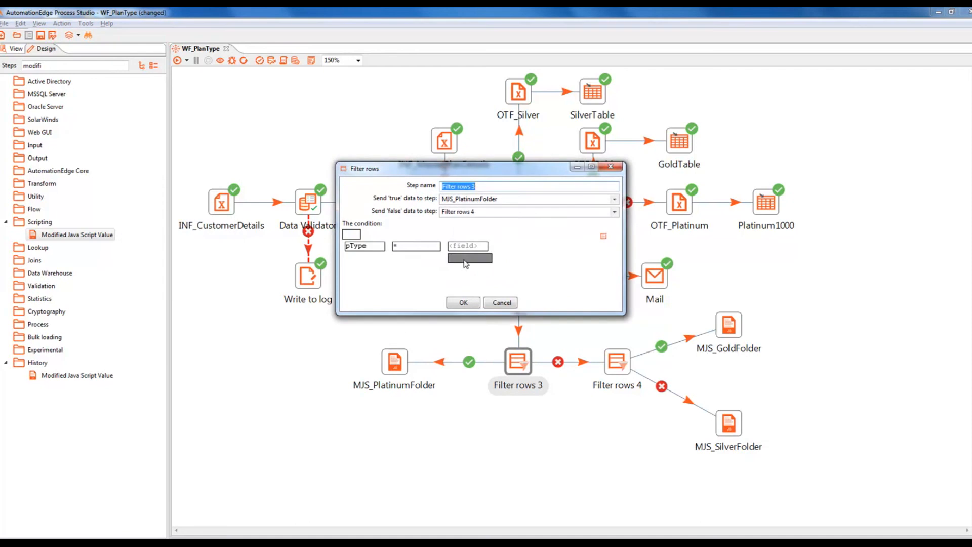
click(465, 258)
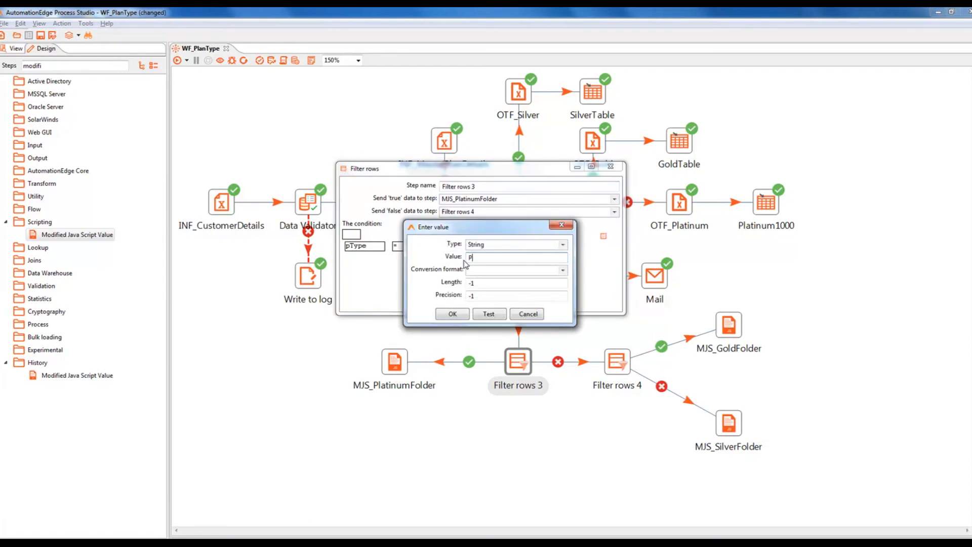
text(Platinum1000)
click(447, 314)
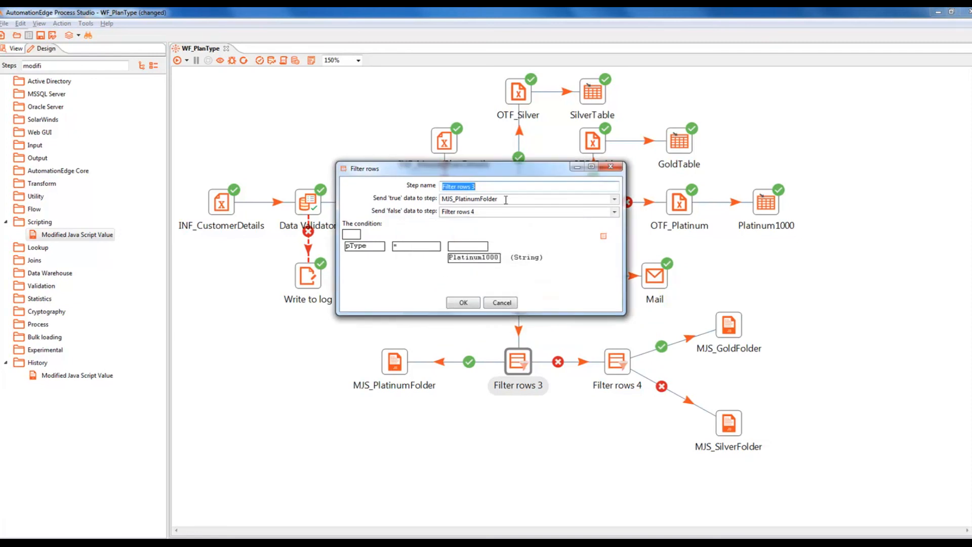
key(Tab)
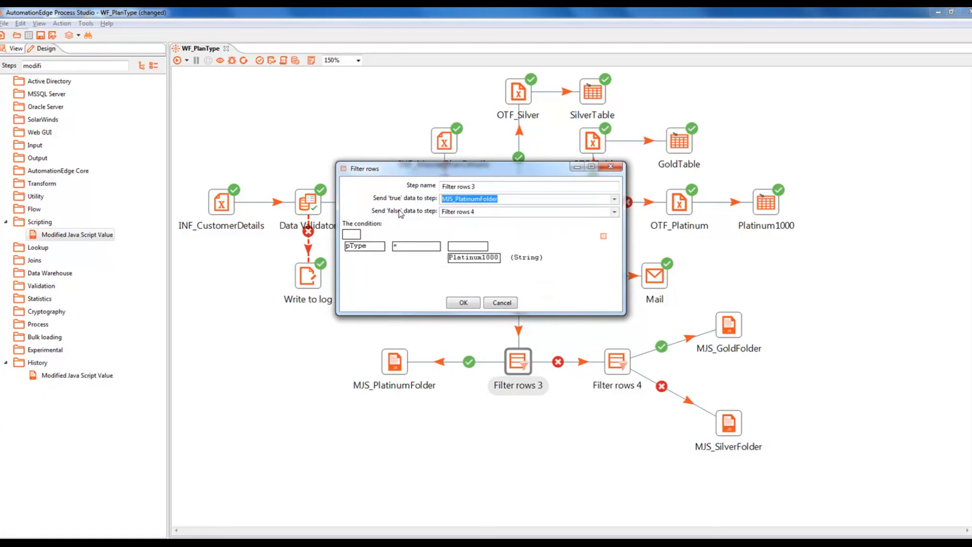
key(Tab)
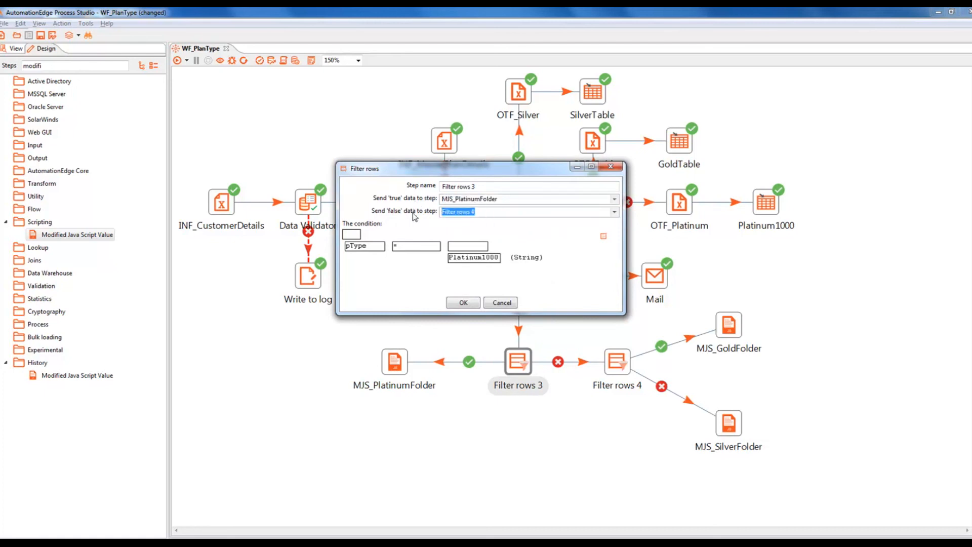
click(462, 302)
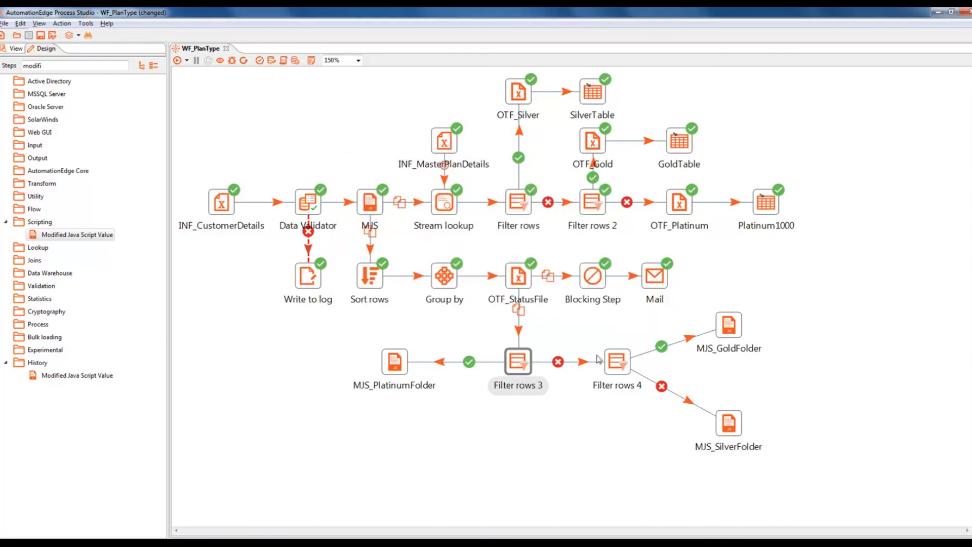
Step: Set Filter rows 4's condition to pType = Gold500 (String), with true MJS_GoldFolder and false MJS_SilverFolder
double_click(616, 361)
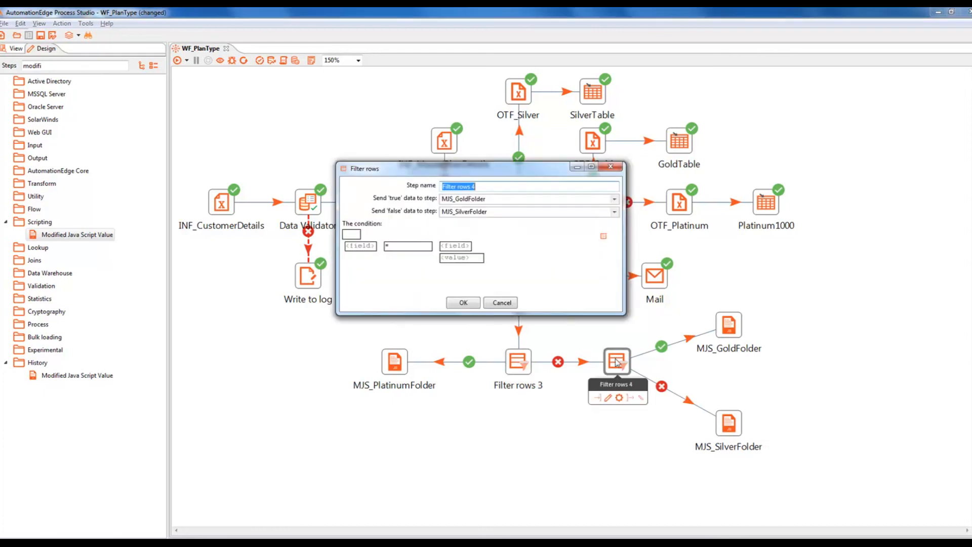
click(361, 246)
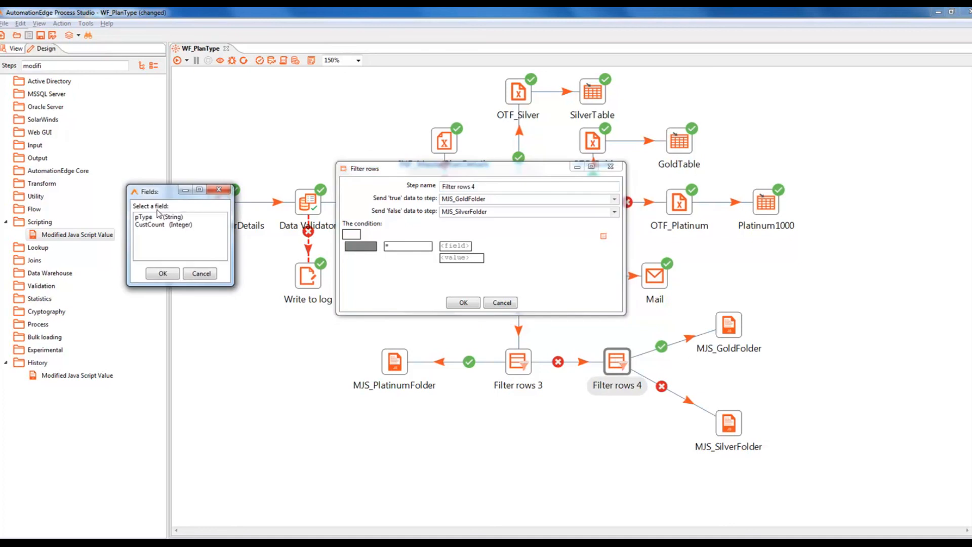
double_click(152, 217)
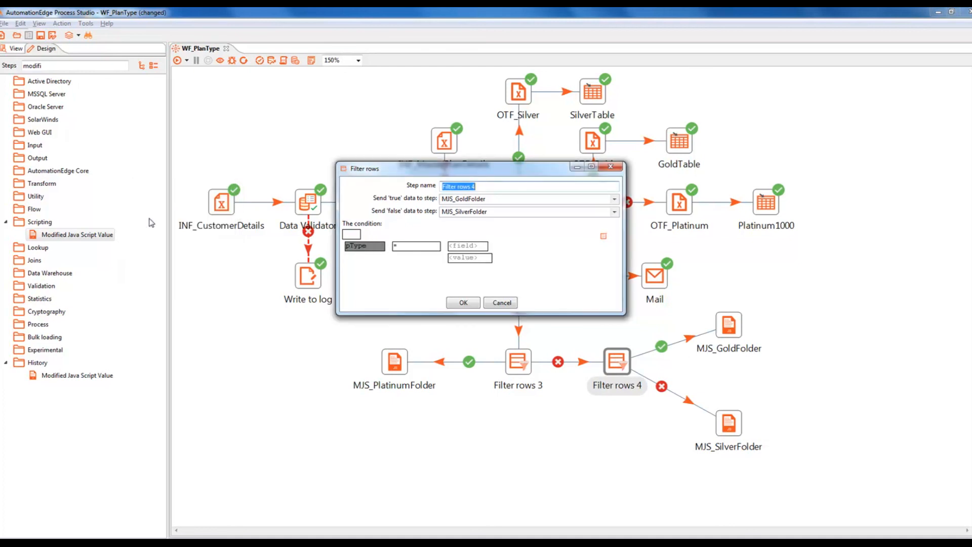
click(468, 258)
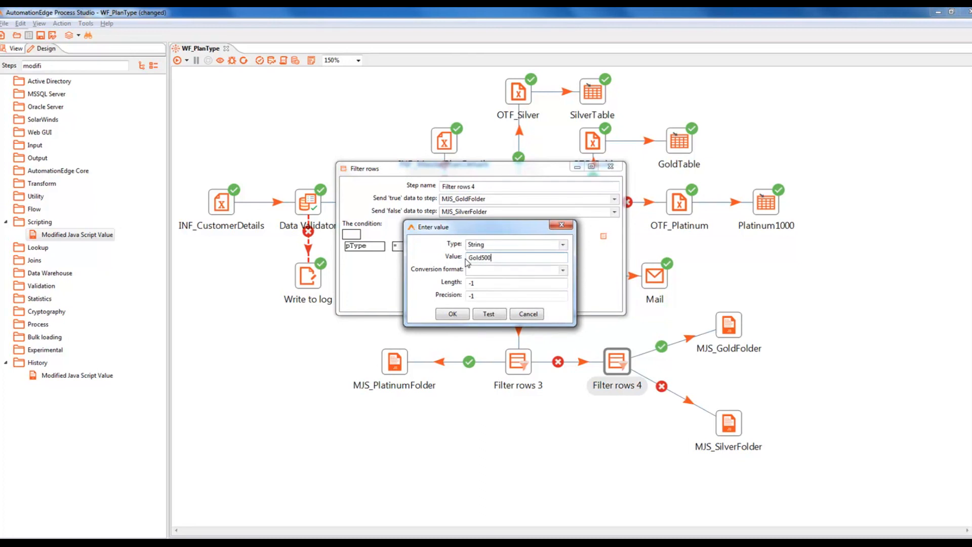
click(452, 313)
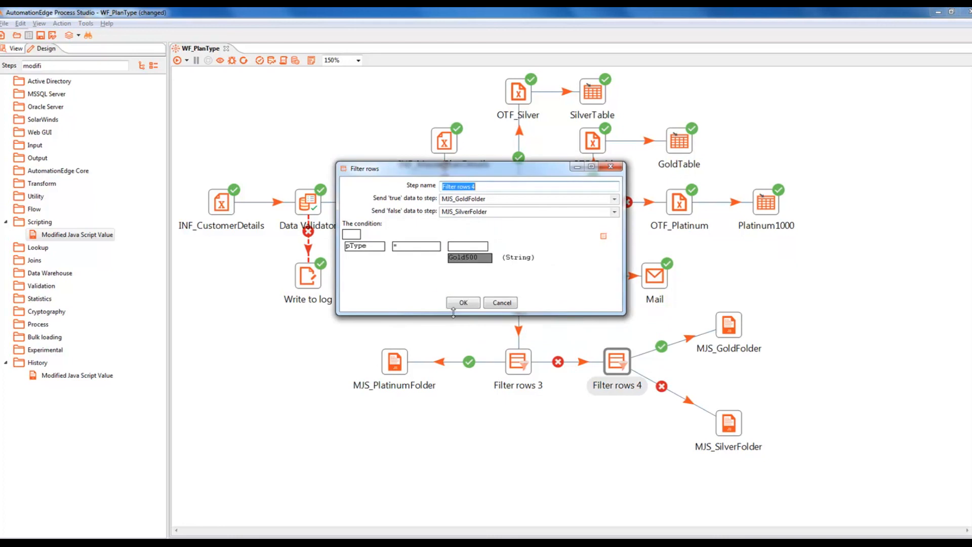
click(487, 199)
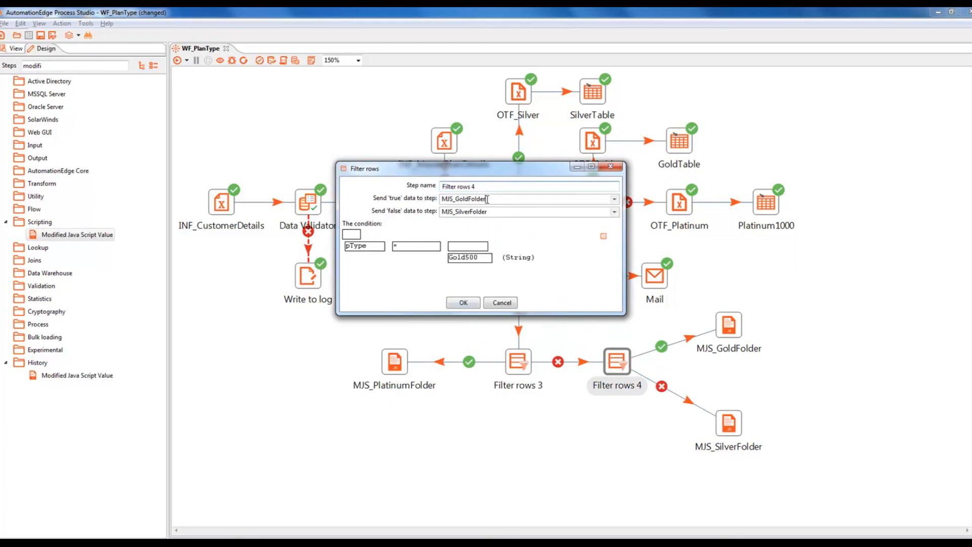
drag(487, 199, 438, 197)
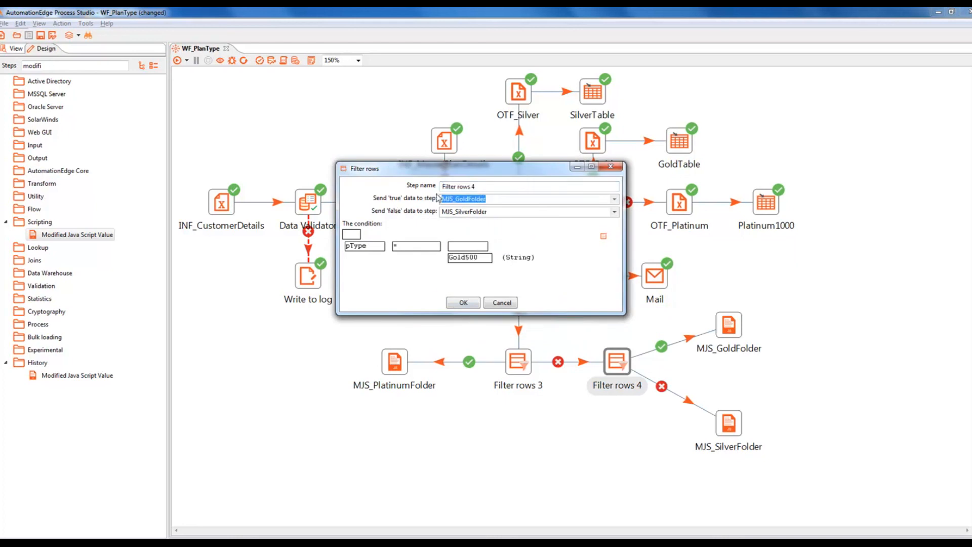
click(480, 212)
drag(483, 212, 450, 217)
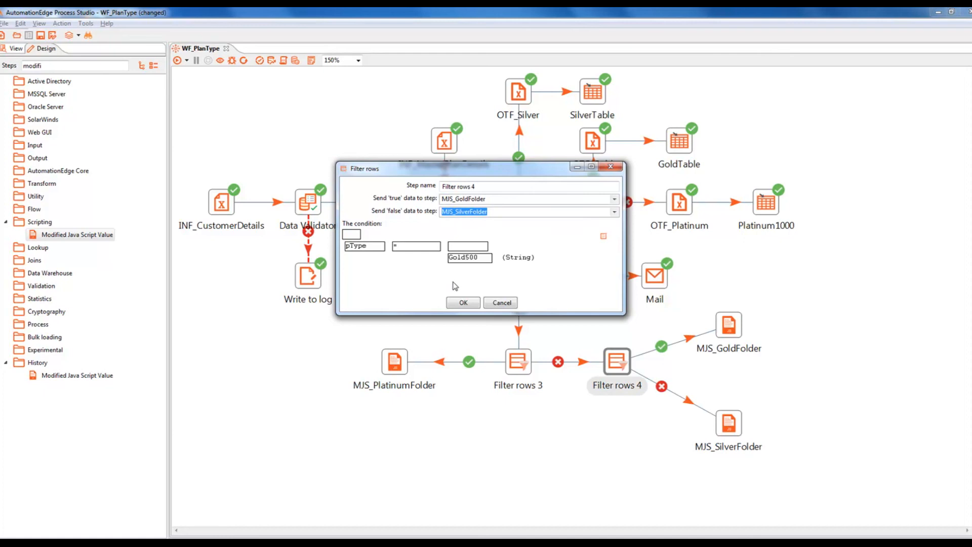
click(461, 302)
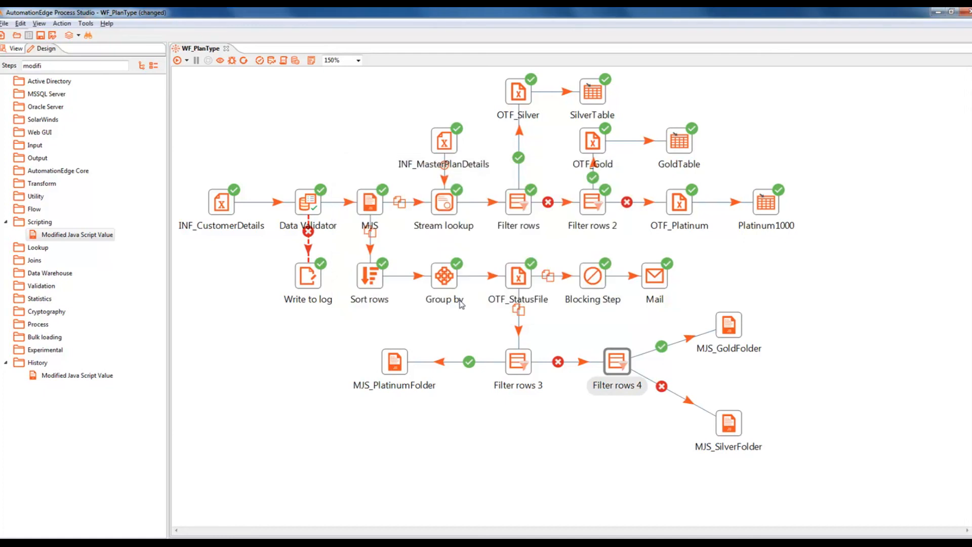
Step: Save the workflow and start MJS_PlatinumFolder's script with createFolder("") from File Functions
key(ctrl+s)
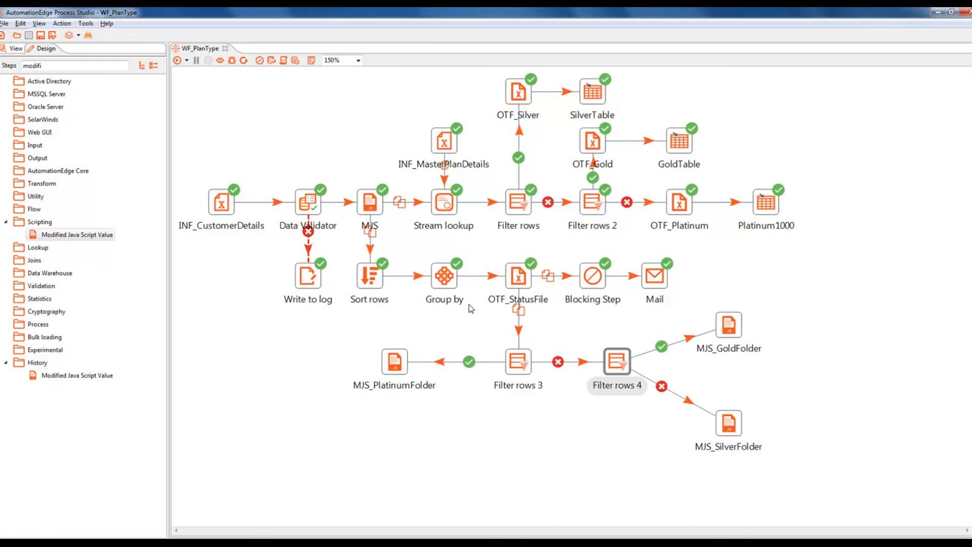
click(399, 362)
double_click(400, 361)
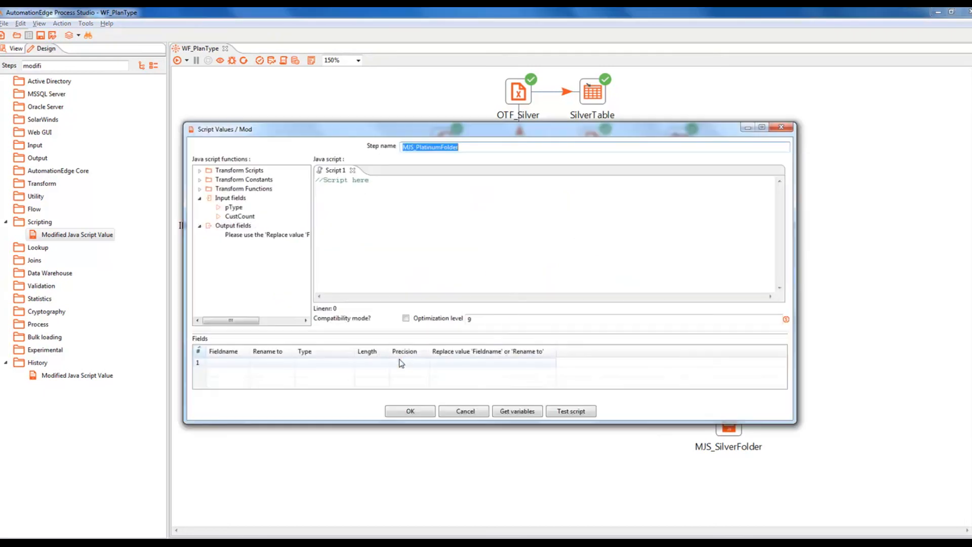
click(200, 190)
click(209, 245)
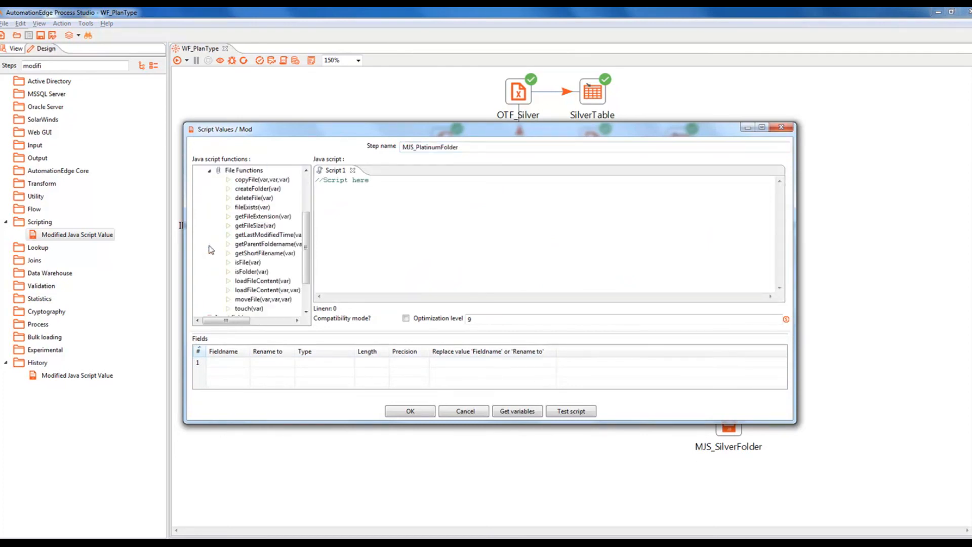
double_click(260, 192)
click(364, 204)
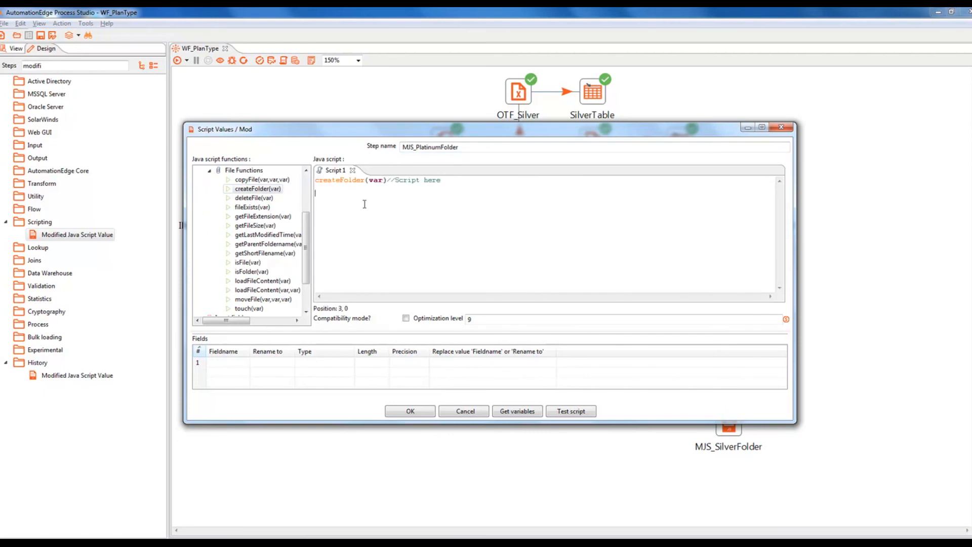
drag(369, 181, 383, 182)
text("")
Step: Open the PlanType Output folder in Explorer and copy its full path from the address bar
key(alt+Tab)
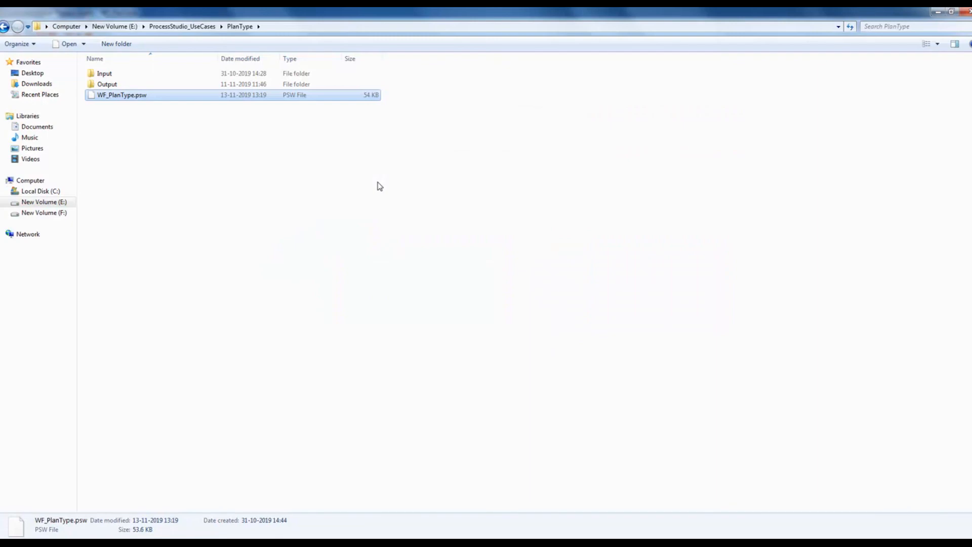
double_click(120, 86)
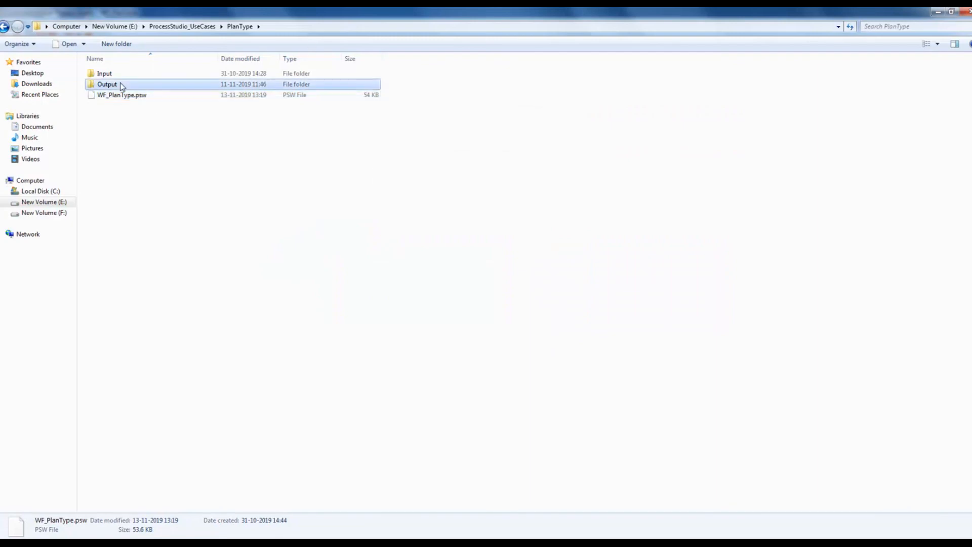
click(322, 26)
key(ctrl+c)
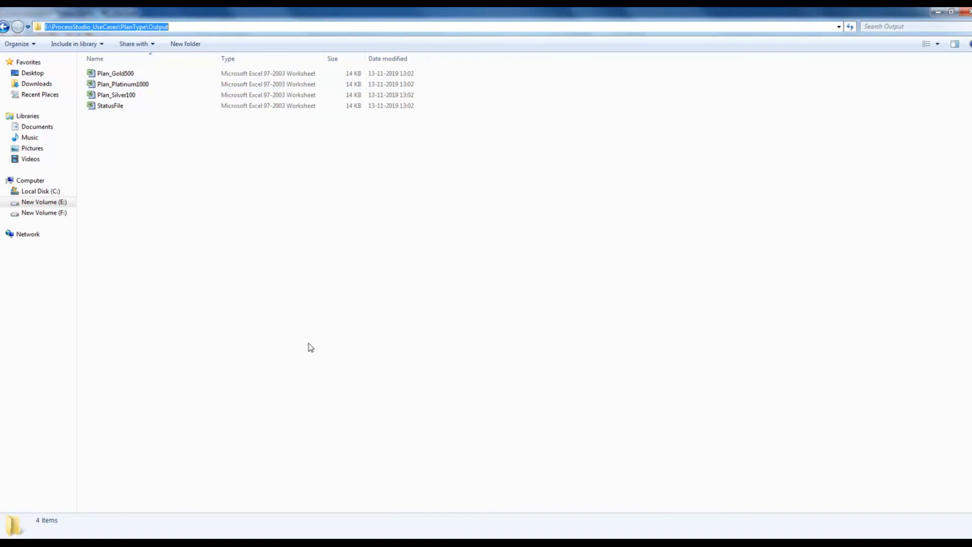
key(alt+Tab)
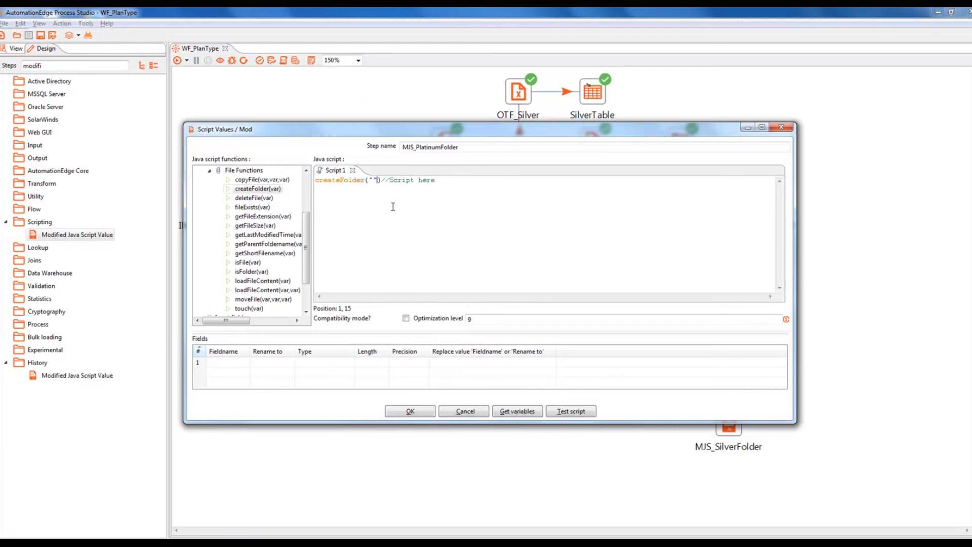
Step: Paste the Output path plus \Platinum1000 into createFolder and double its backslashes
click(370, 179)
key(ctrl+v)
text(\)
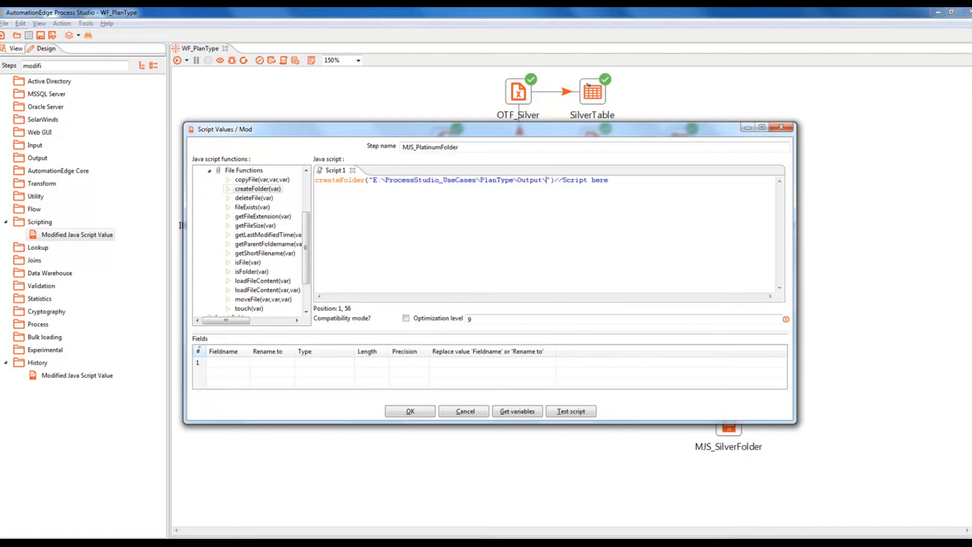
text(Platinum1000)
click(385, 180)
text(\)
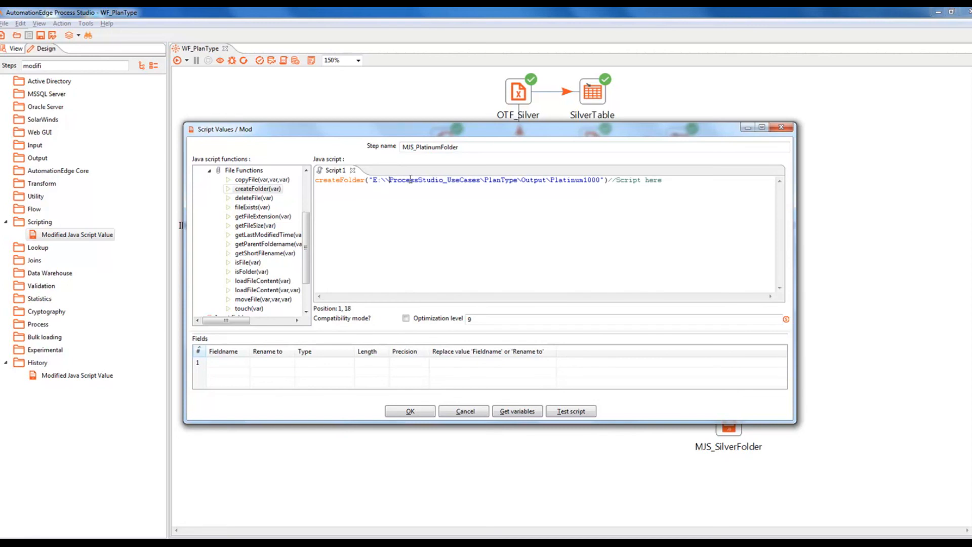
click(484, 180)
text(\)
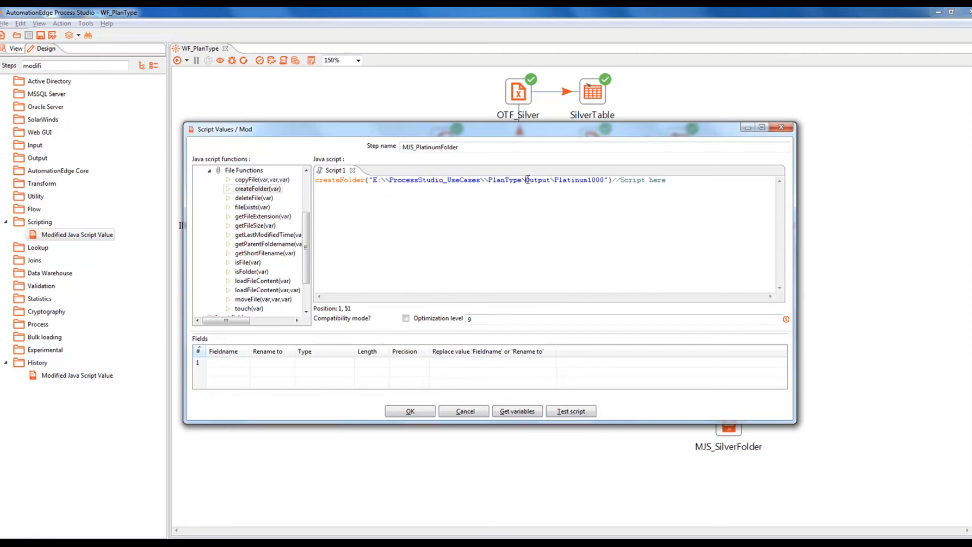
text(\)
click(560, 180)
text(\)
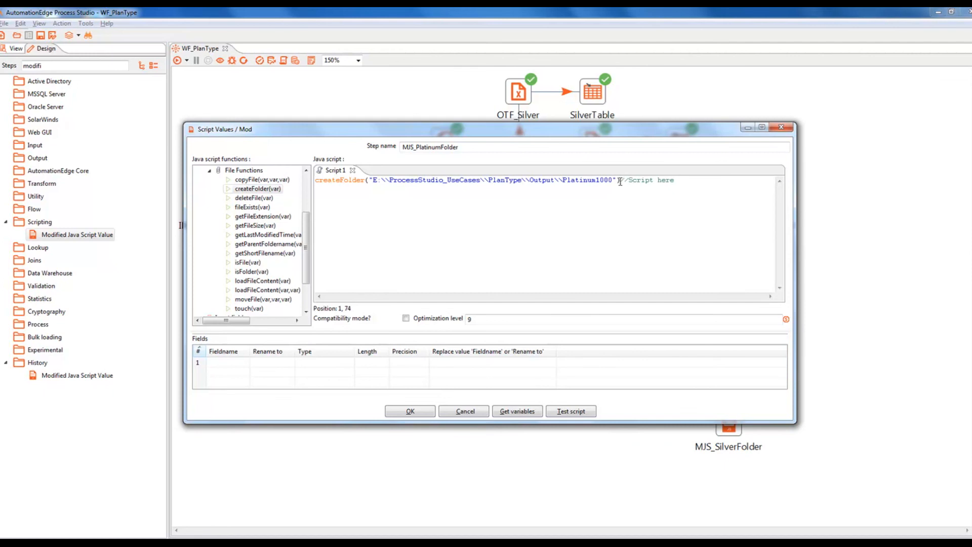
text(;)
Step: Delete the leftover //Script here comment, select the createFolder line, and confirm MJS_PlatinumFolder
key(shift+End)
key(Delete)
key(shift+Home)
key(ctrl+c)
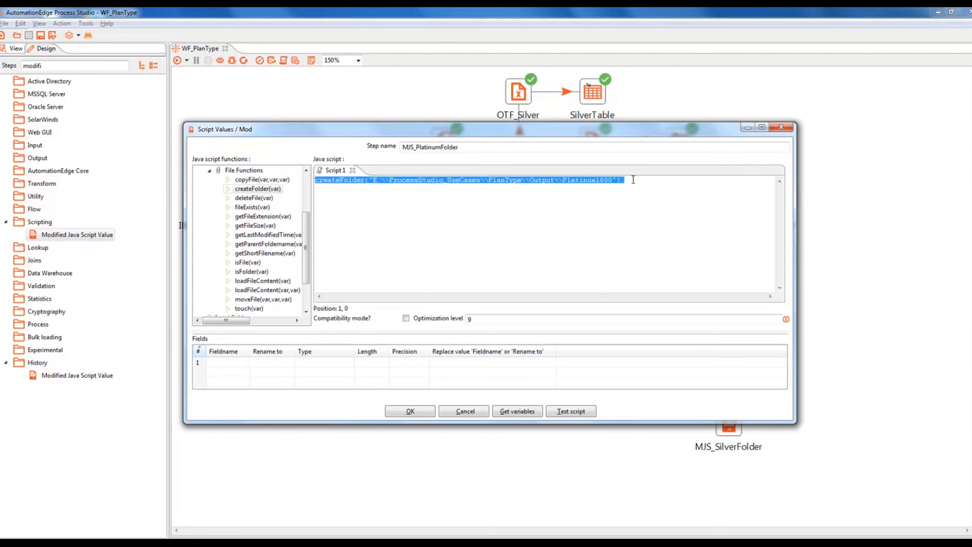
click(409, 411)
Step: Make MJS_GoldFolder's script call createFolder for Output\Gold500 instead of Platinum1000
double_click(727, 325)
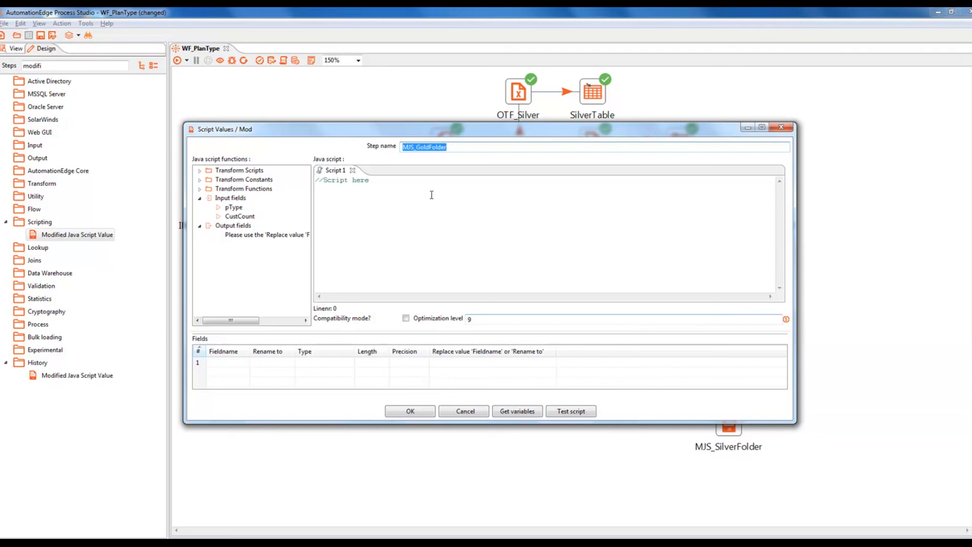
drag(376, 181, 299, 177)
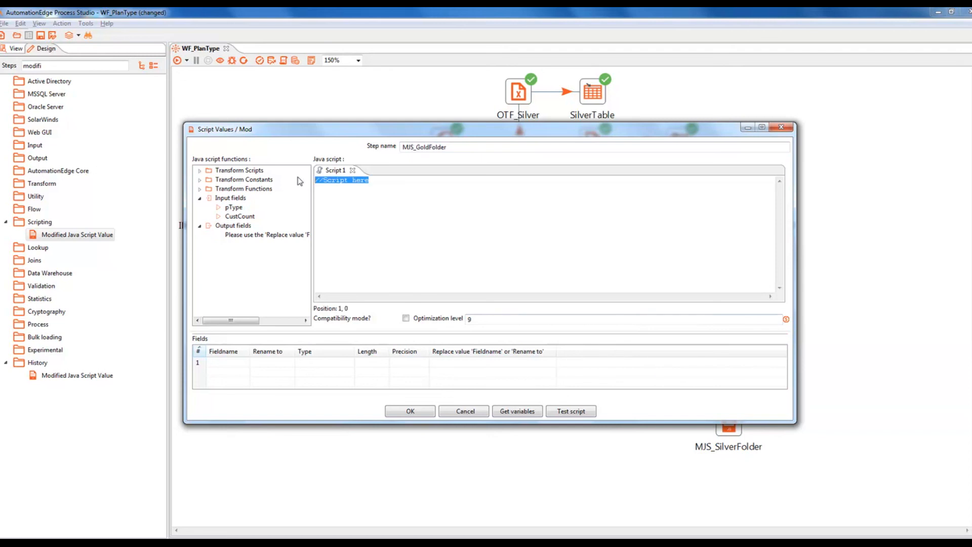
key(ctrl+v)
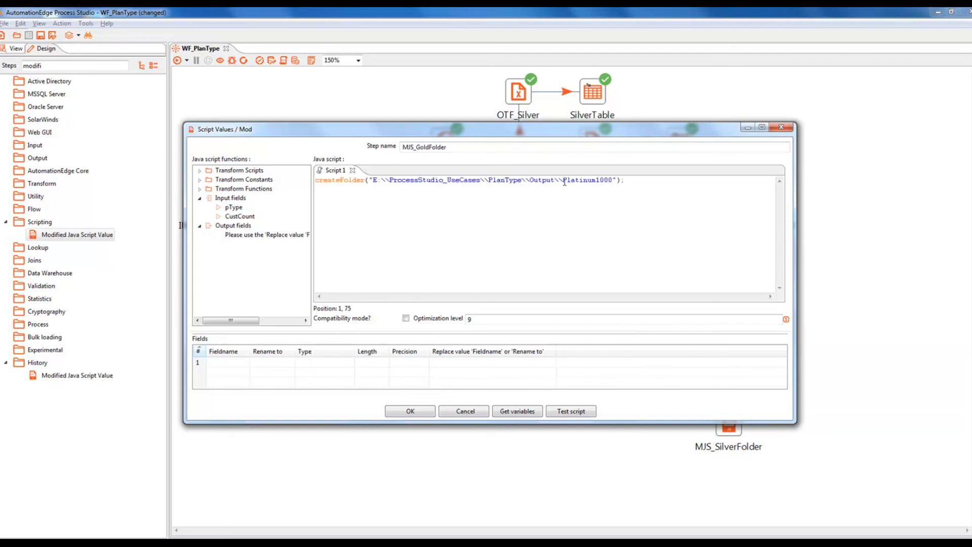
drag(562, 179, 613, 180)
text(Gold500)
click(416, 411)
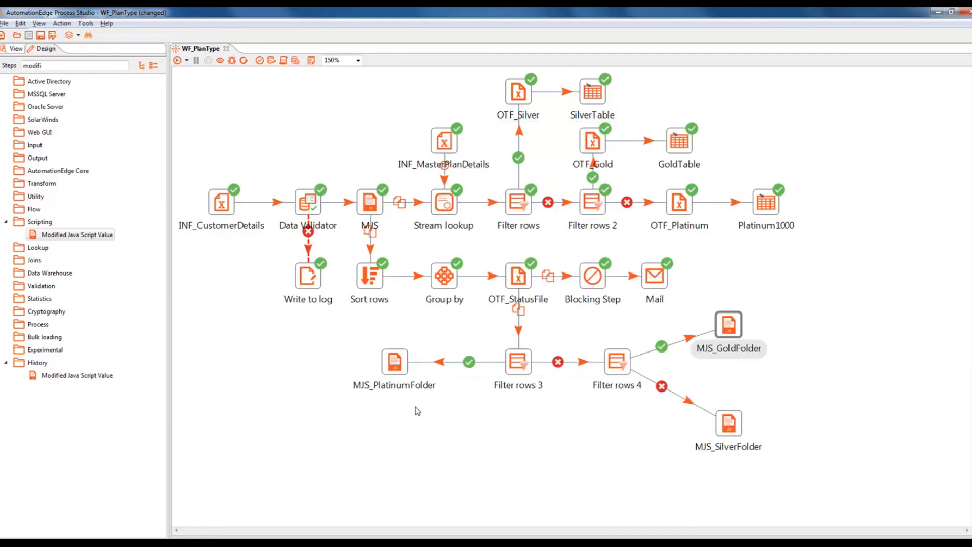
Step: Paste the createFolder line into MJS_SilverFolder's script and change its folder to Silver100
double_click(728, 423)
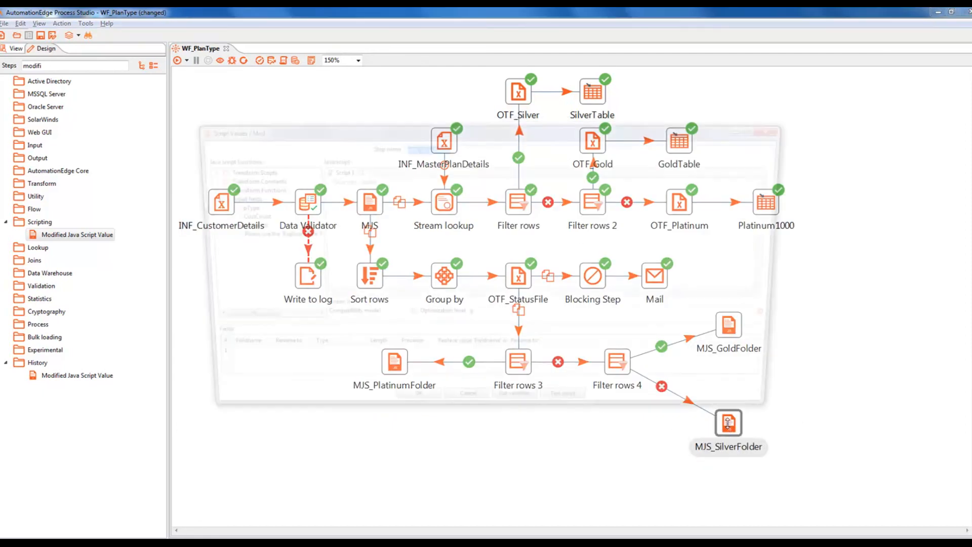
drag(371, 180, 311, 181)
key(ctrl+v)
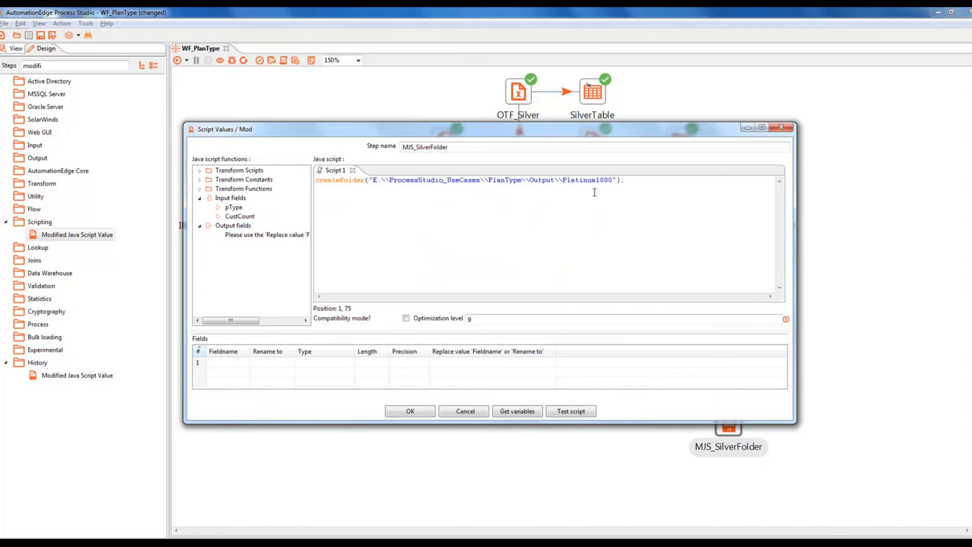
click(563, 181)
drag(564, 181, 612, 180)
text(Silver100)
Step: Confirm the Silver100 script, save and run WF_PlanType, then switch to the Output folder
click(421, 412)
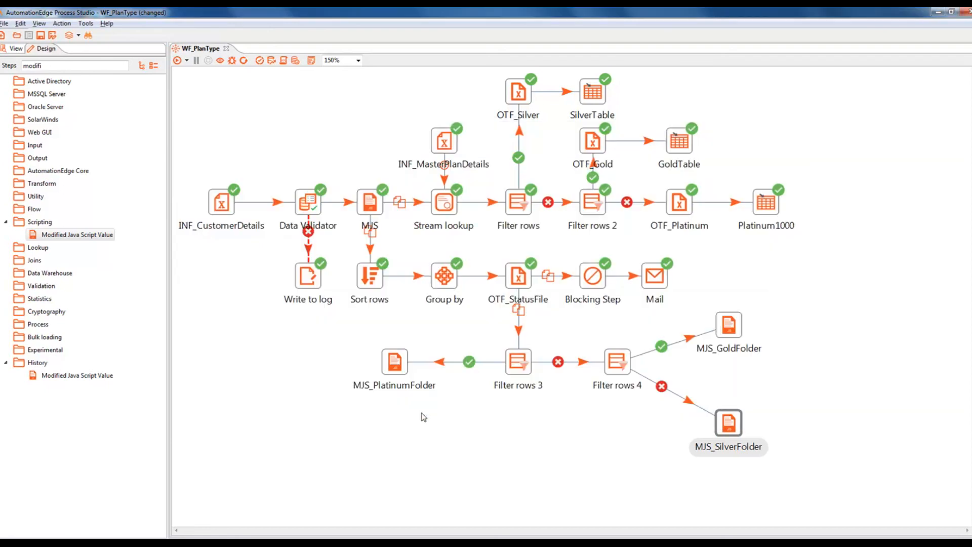
key(ctrl+s)
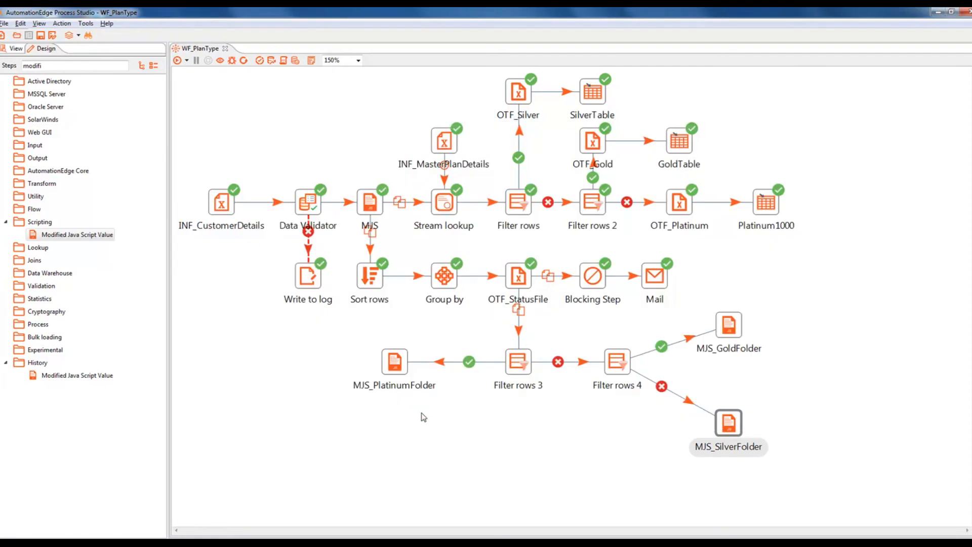
click(177, 61)
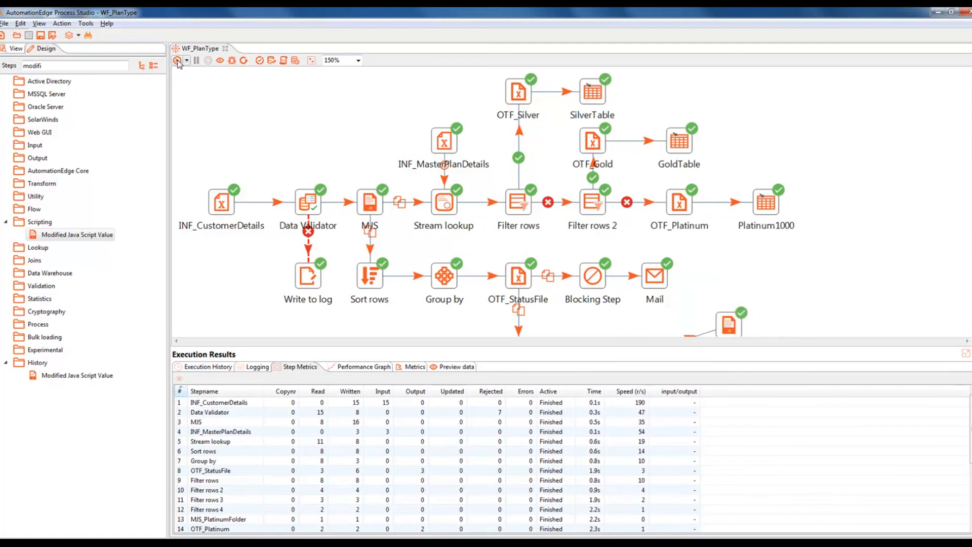
drag(971, 146, 971, 221)
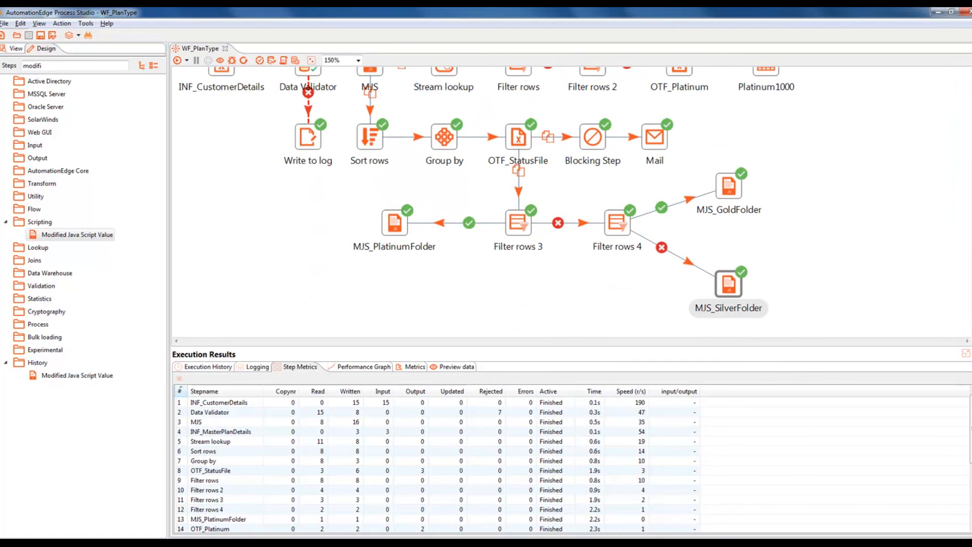
key(alt+Tab)
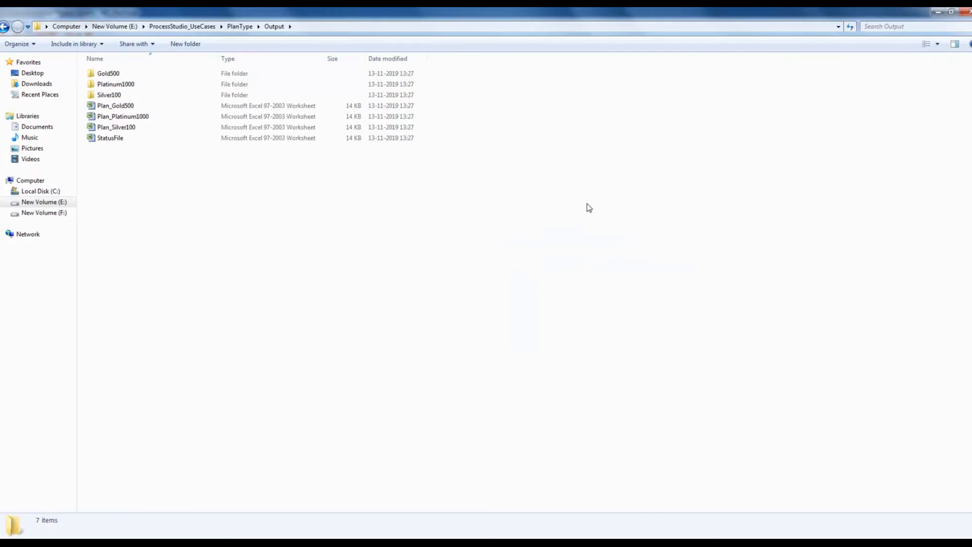
Step: Select Plan_Gold500, Plan_Platinum1000 and Plan_Silver100 in Output, then return to Process Studio
click(121, 105)
ctrl+click(121, 116)
ctrl+click(128, 130)
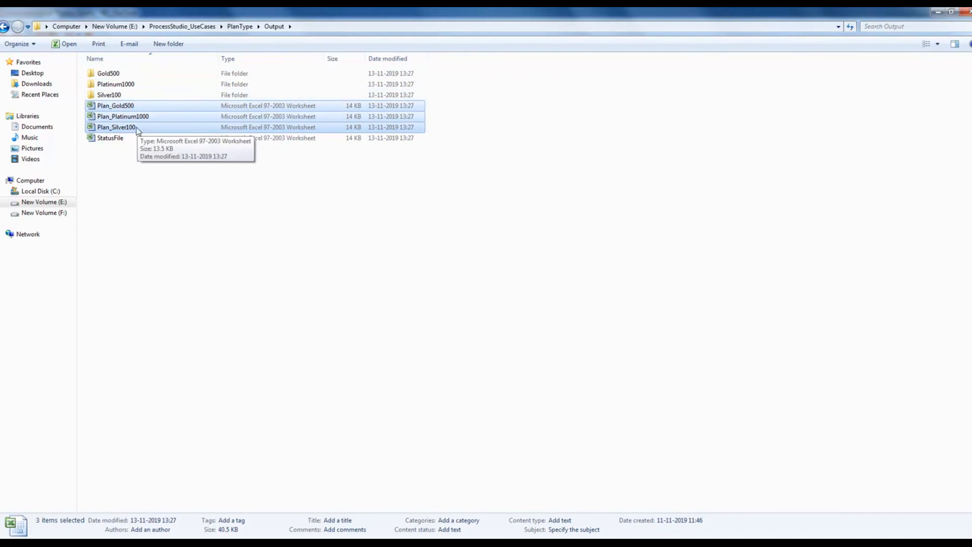
key(alt+Tab)
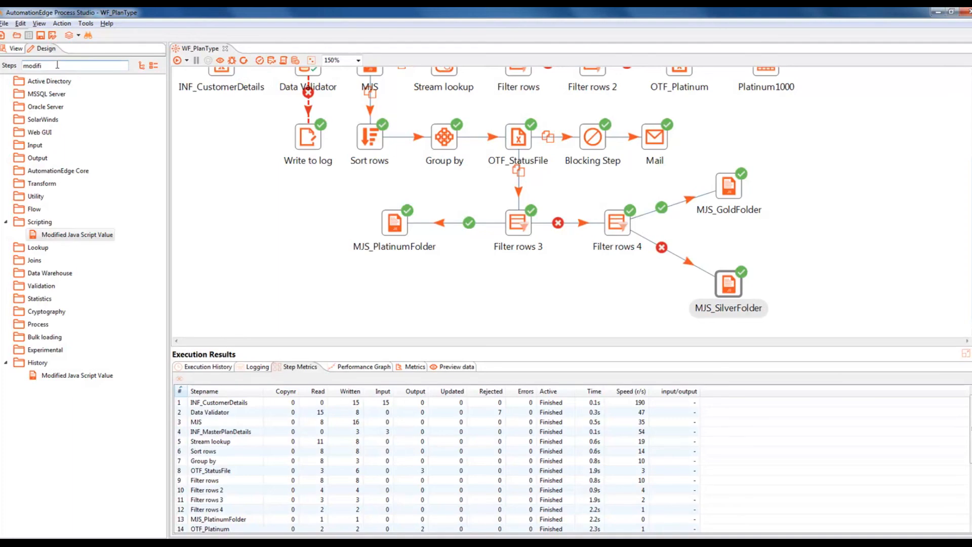
Step: Search Steps for 'Process fi' and place three Process files steps beside the folder steps
drag(56, 66, 23, 65)
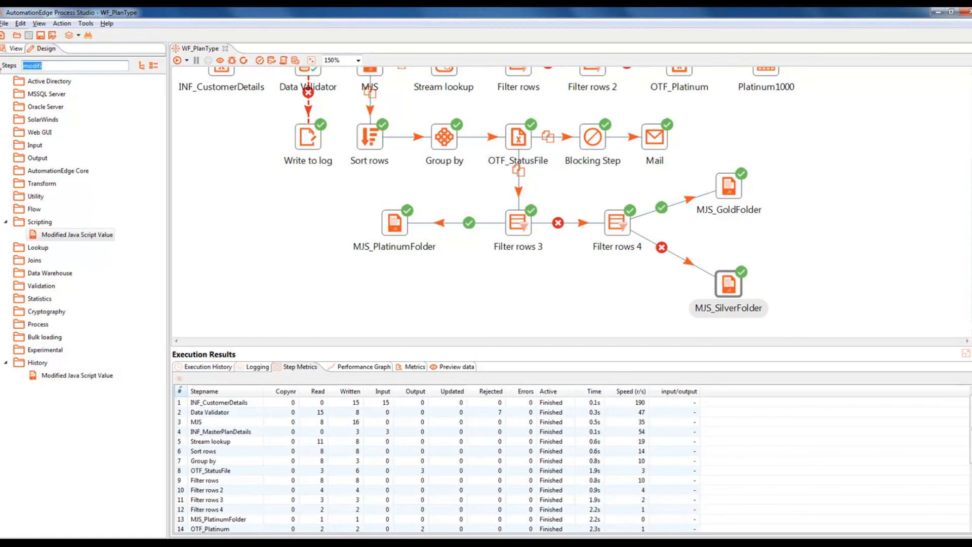
text(Process)
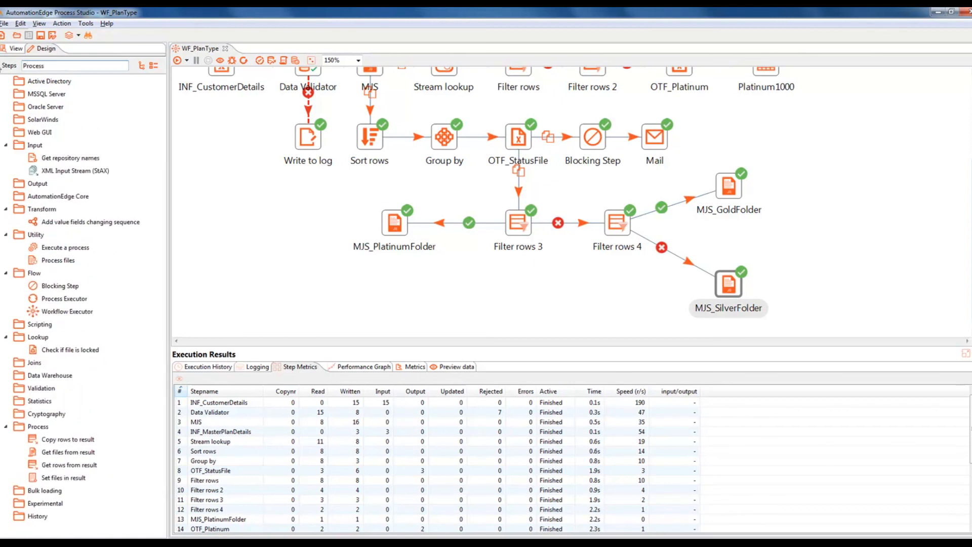
text( fi)
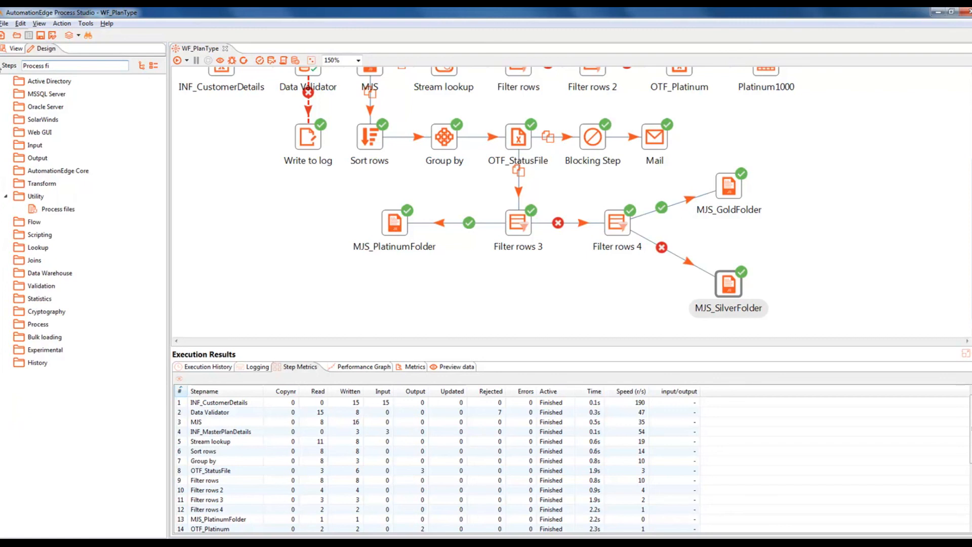
drag(58, 208, 294, 226)
drag(57, 209, 858, 185)
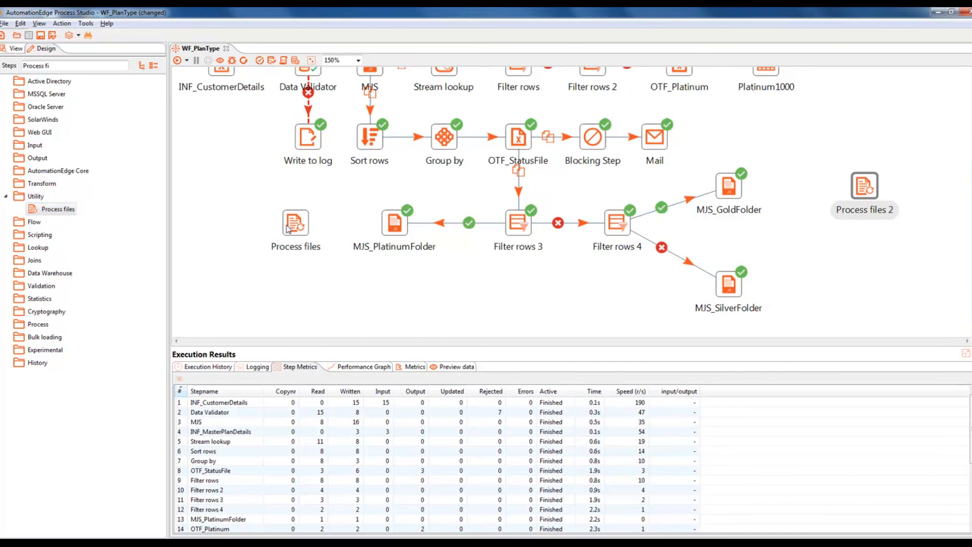
drag(57, 209, 879, 293)
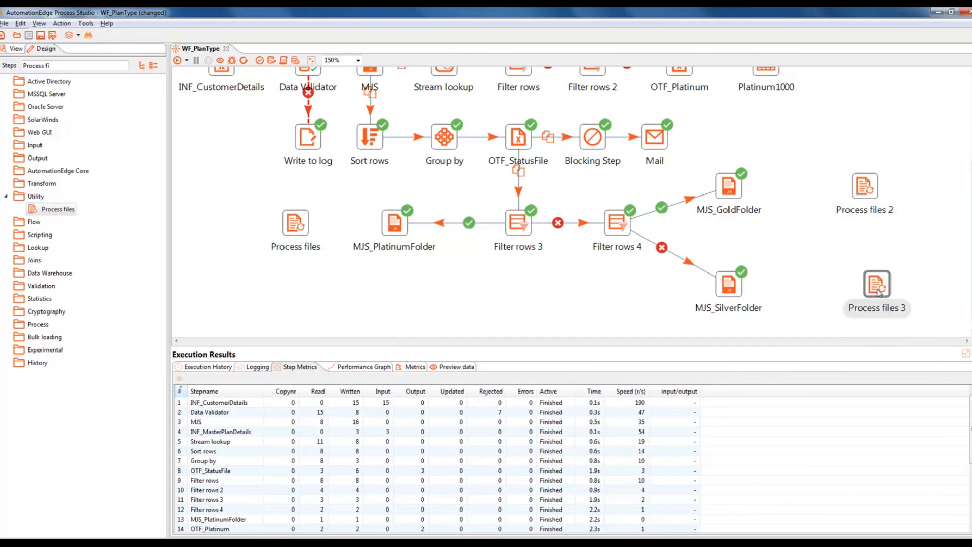
Step: Connect MJS_PlatinumFolder, MJS_GoldFolder and MJS_SilverFolder to Process files, 2 and 3 with main-output hops
click(391, 224)
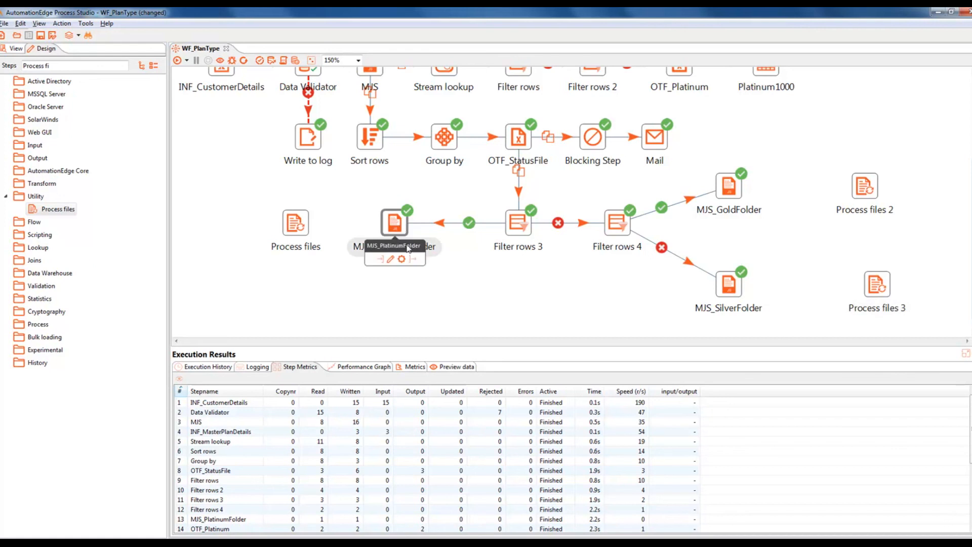
drag(414, 259, 298, 228)
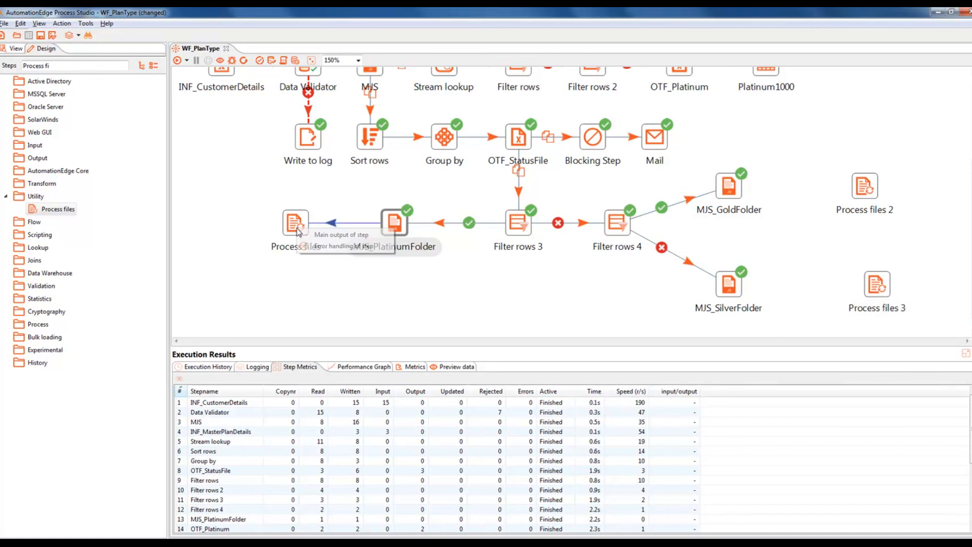
click(321, 235)
mouse_move(738, 198)
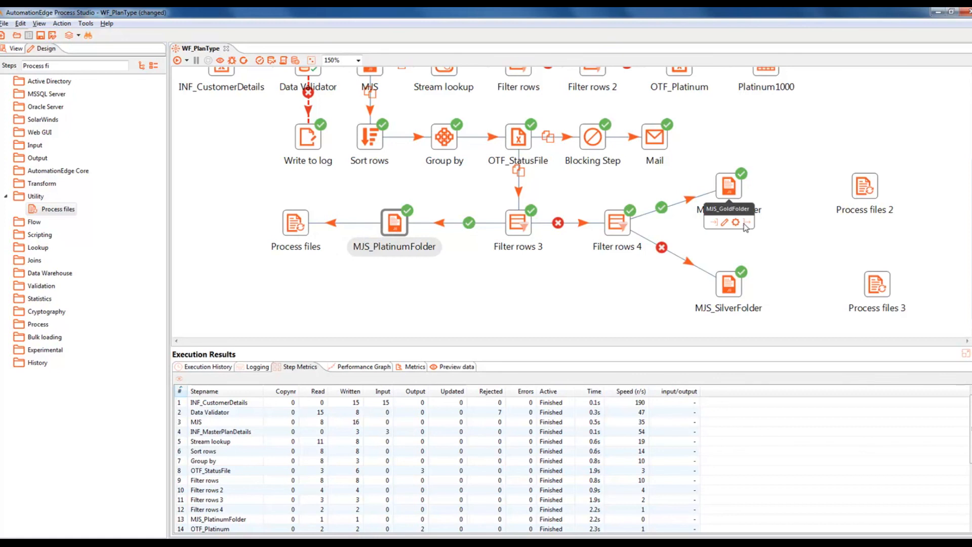
drag(744, 224, 867, 187)
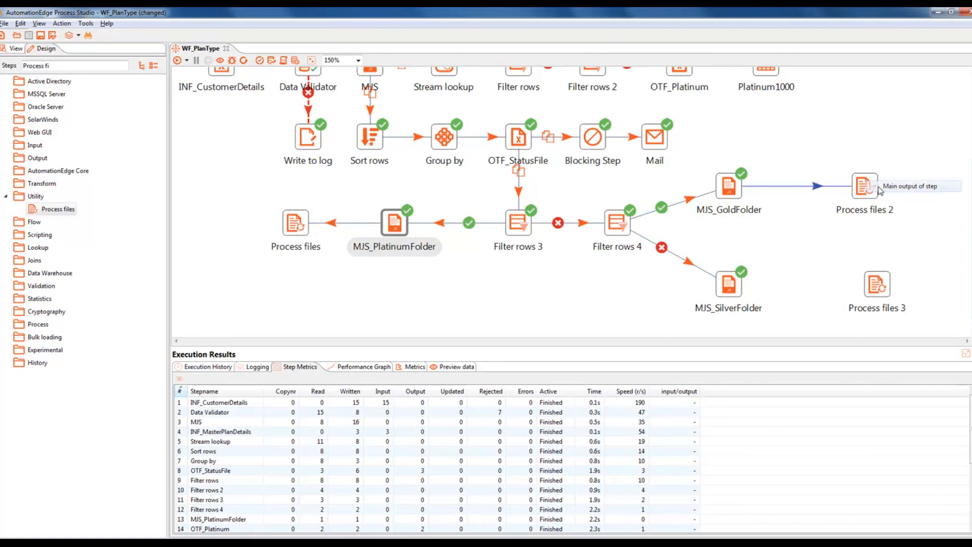
click(891, 187)
mouse_move(735, 291)
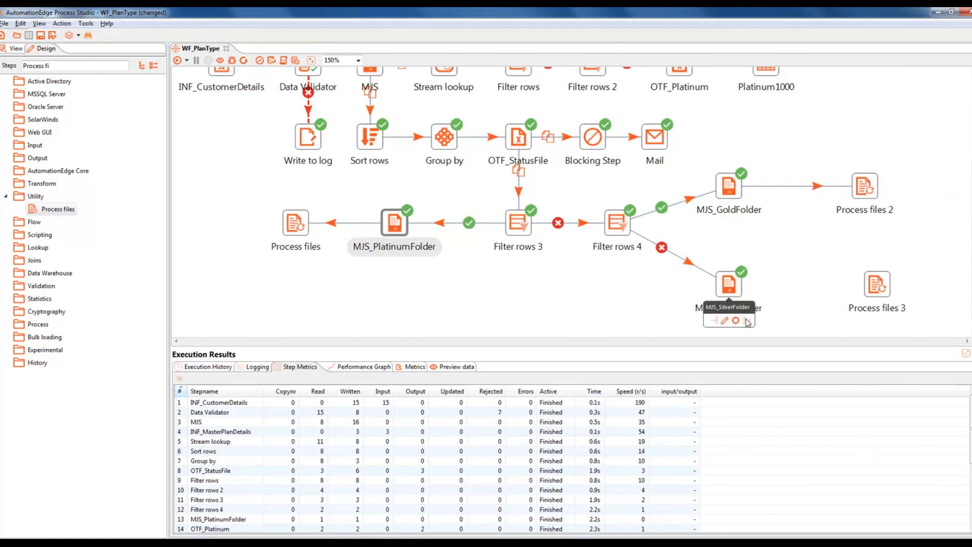
drag(748, 320, 851, 287)
click(891, 291)
drag(868, 192, 855, 191)
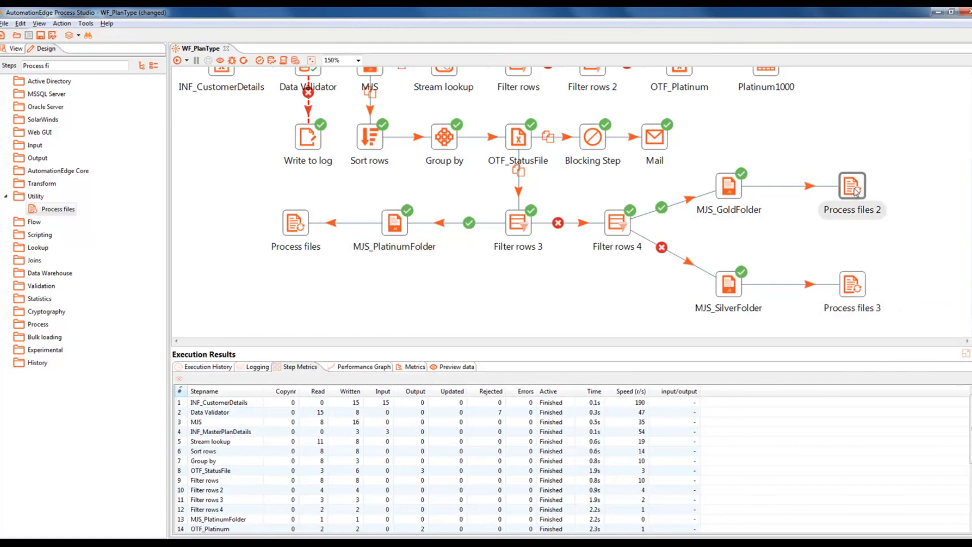
Step: Rename the first Process files step to 'Process files 1'
double_click(298, 228)
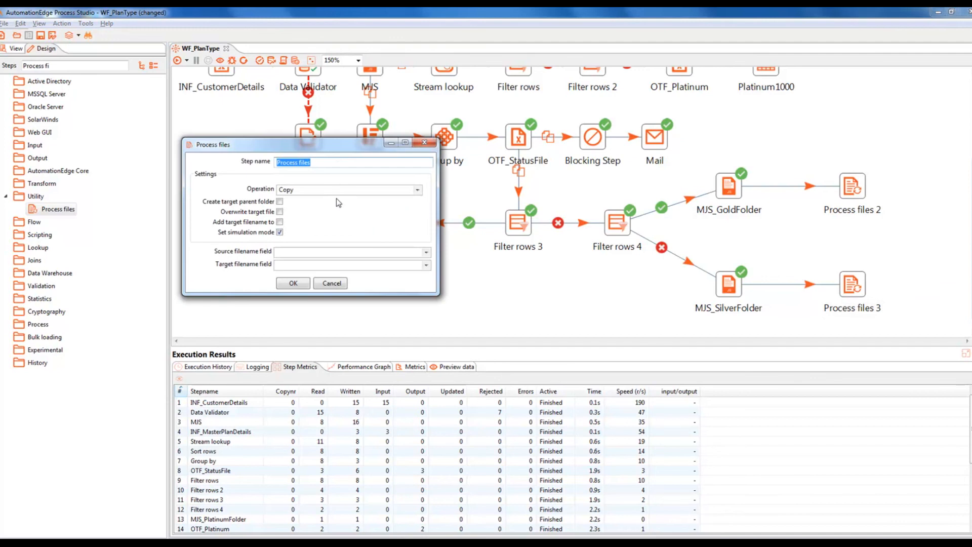
click(336, 164)
text(1)
click(293, 284)
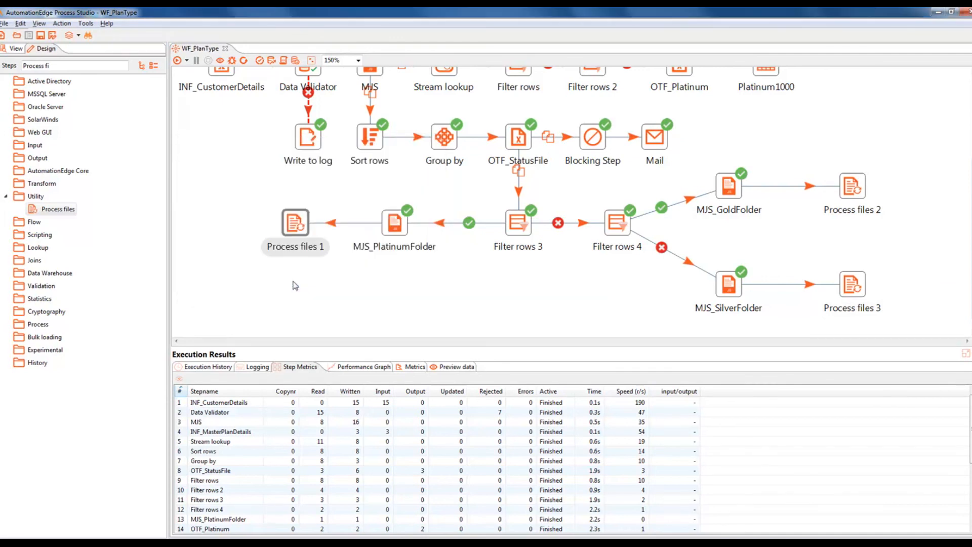
Step: Set Process files 1 to the Move operation with simulation mode off, and review filename field options
double_click(302, 226)
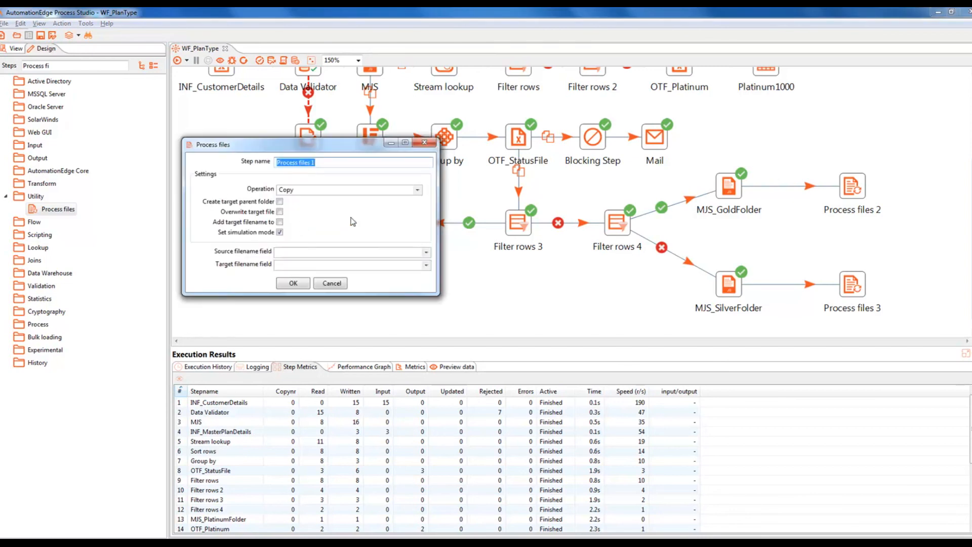
click(418, 191)
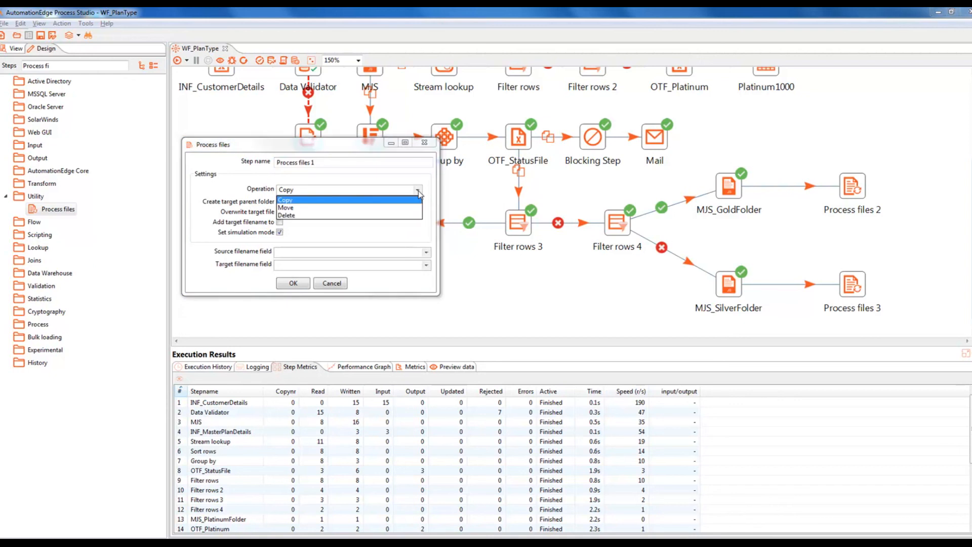
click(293, 208)
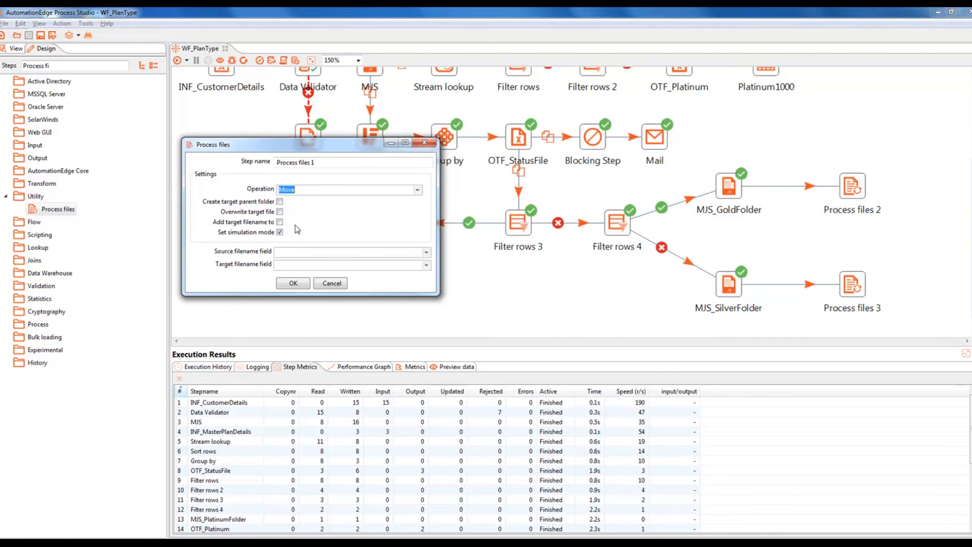
click(280, 232)
click(417, 190)
click(390, 208)
click(427, 252)
click(426, 265)
click(427, 265)
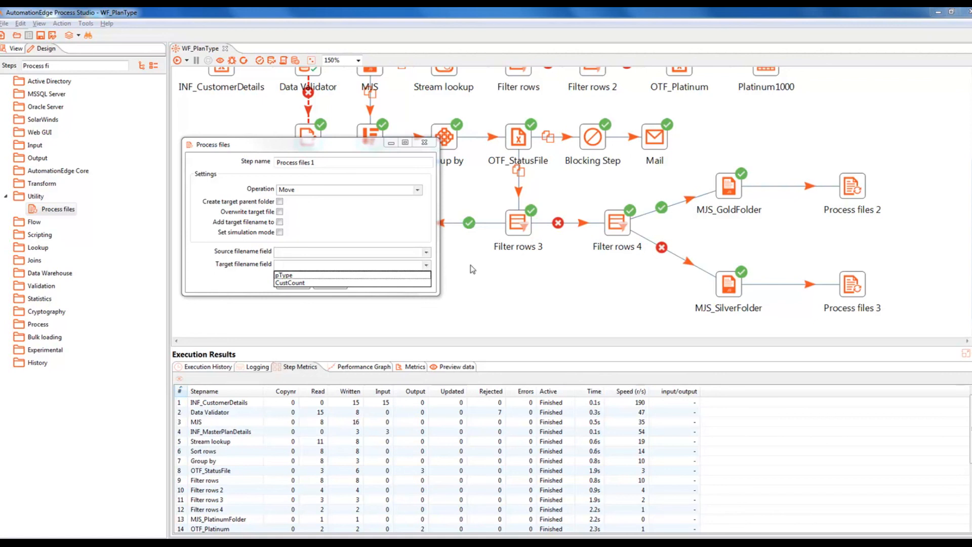
Step: Review the Process files 1 source and target filename field choices, then confirm the Move settings
click(728, 186)
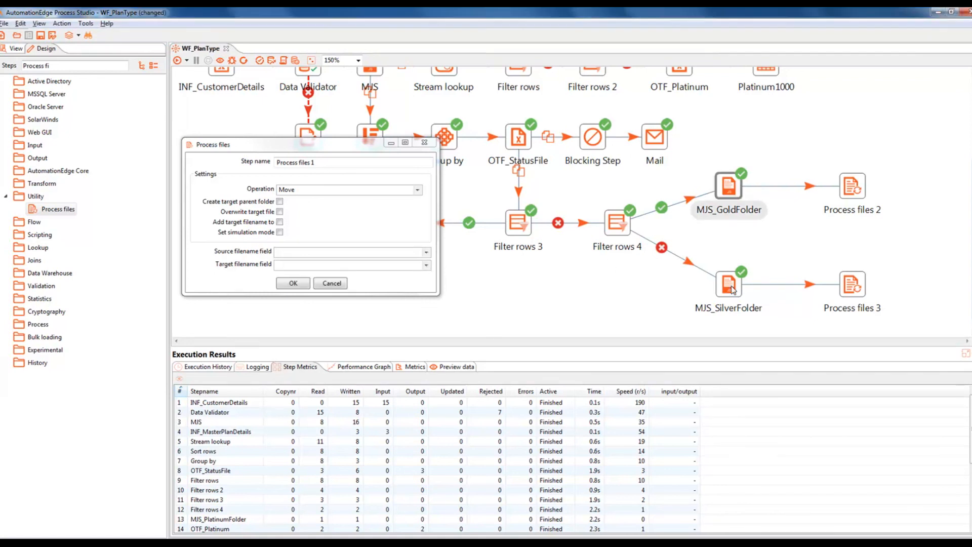
mouse_move(731, 289)
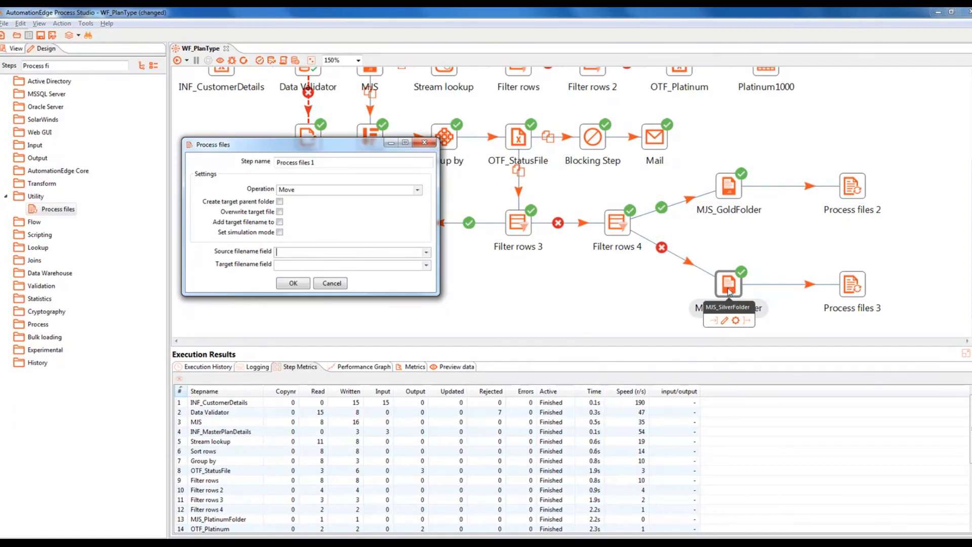
click(427, 252)
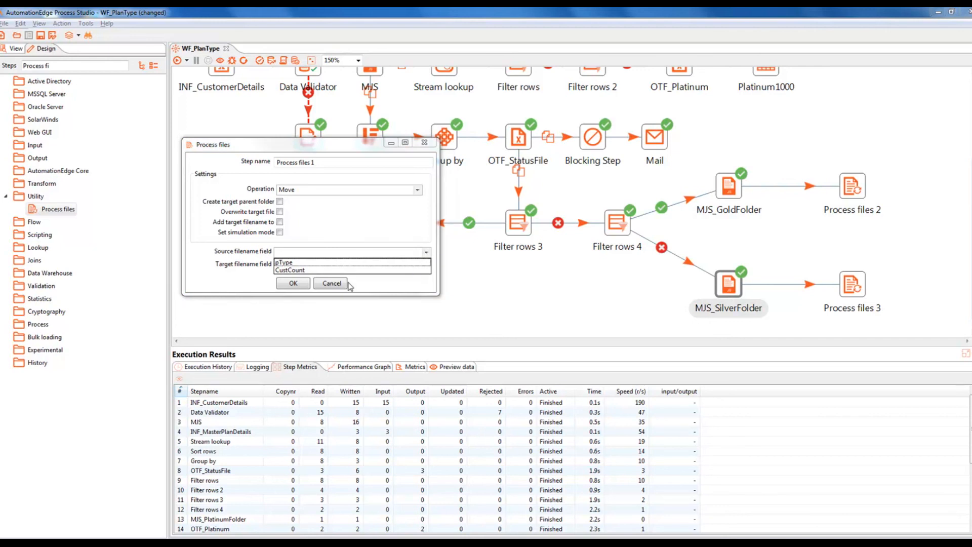
click(293, 284)
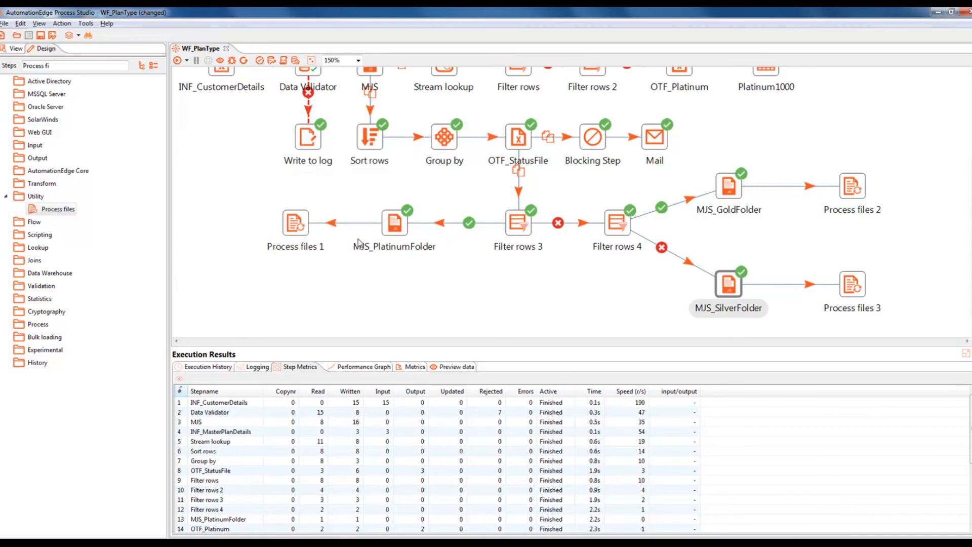
Step: In the MJS_PlatinumFolder script, add var SorceFilePath=""; below the createFolder line
double_click(396, 224)
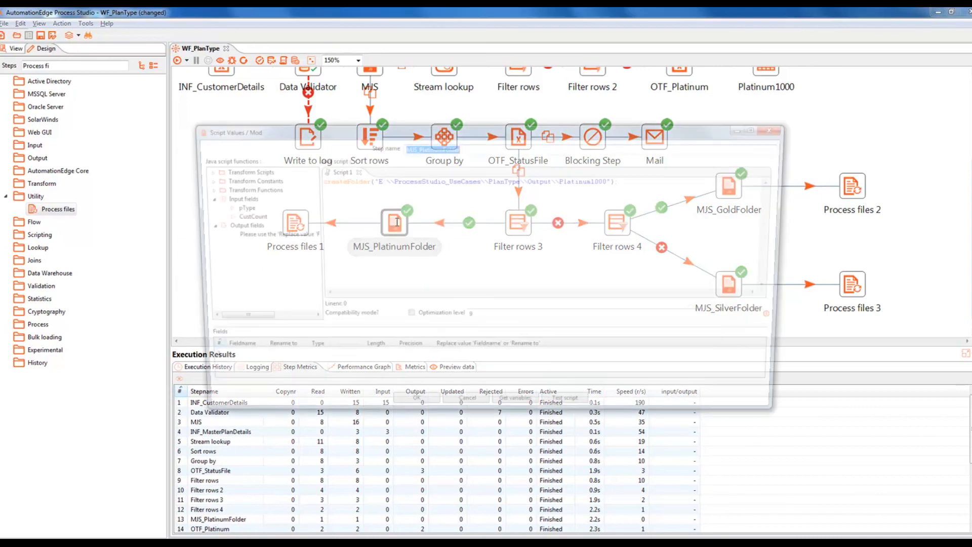
click(639, 179)
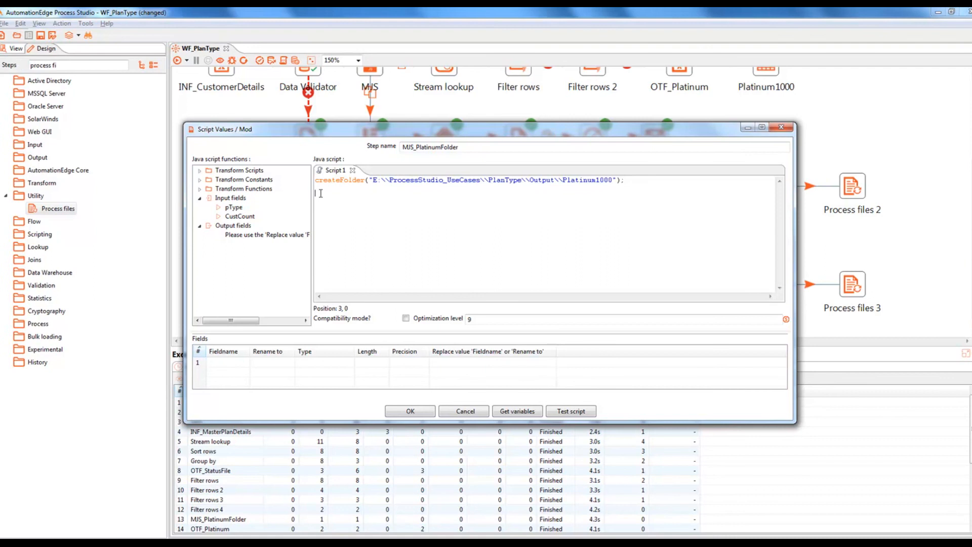
text(var Sot)
key(BackSpace)
text(rceFilePath="";)
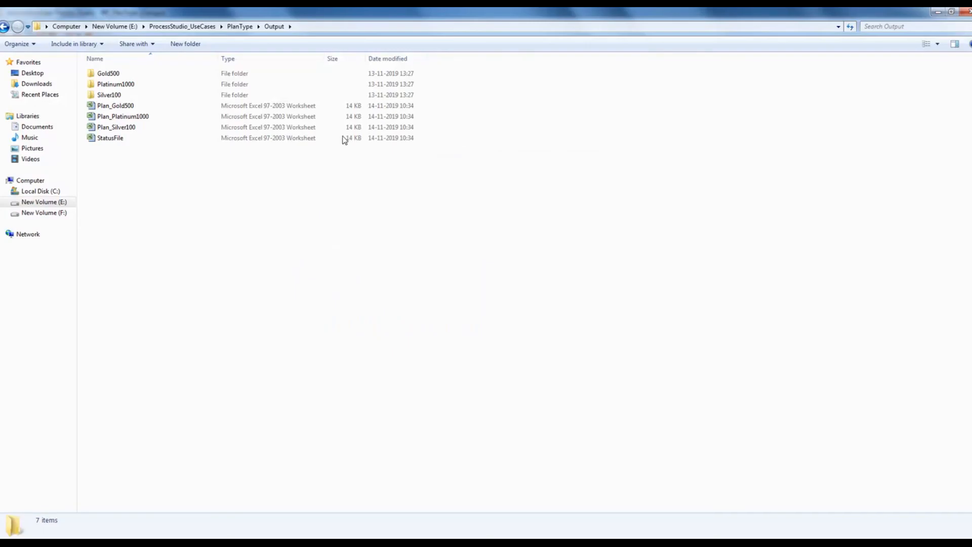
Step: Copy the full path of Plan_Platinum1000.xls from the Explorer address bar
click(387, 26)
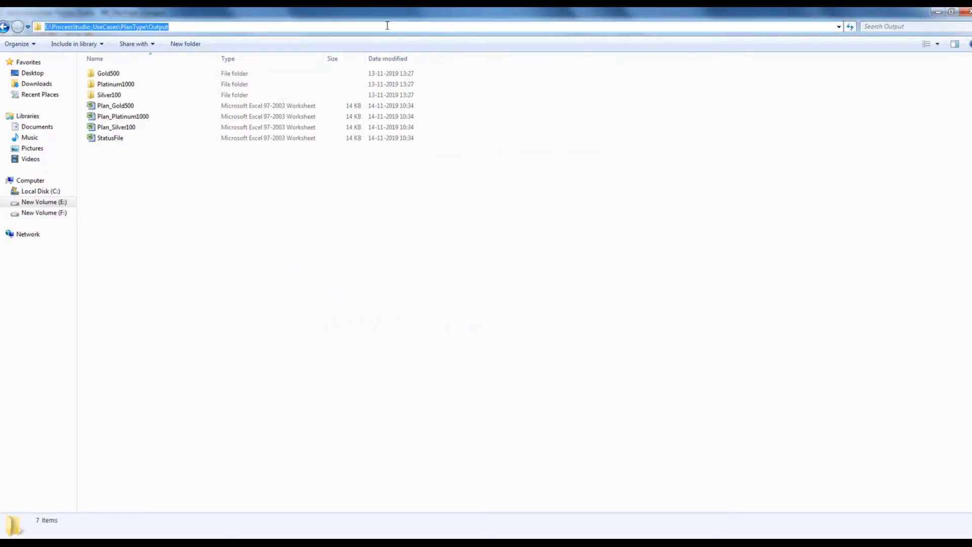
key(End)
text(\)
key(Down)
key(Down)
key(Down)
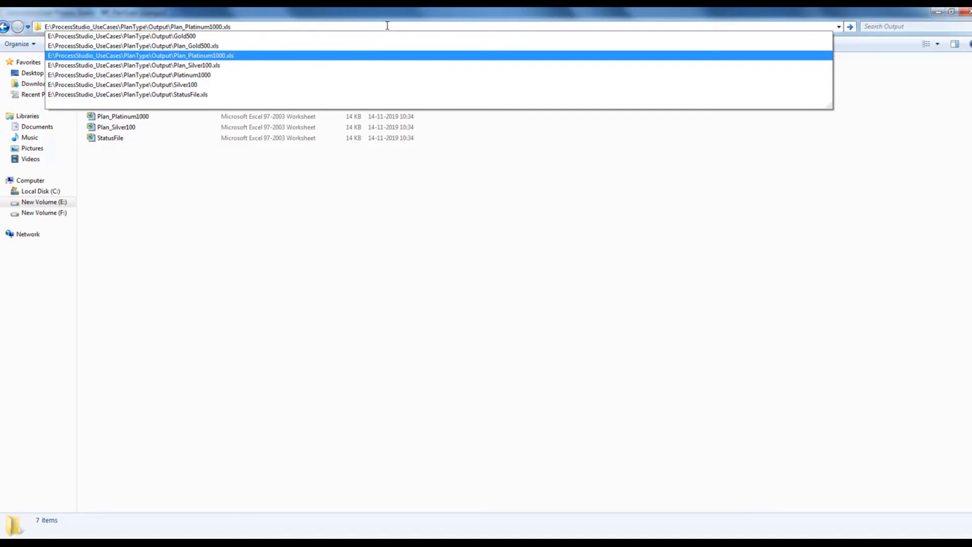
key(ctrl+a)
key(ctrl+c)
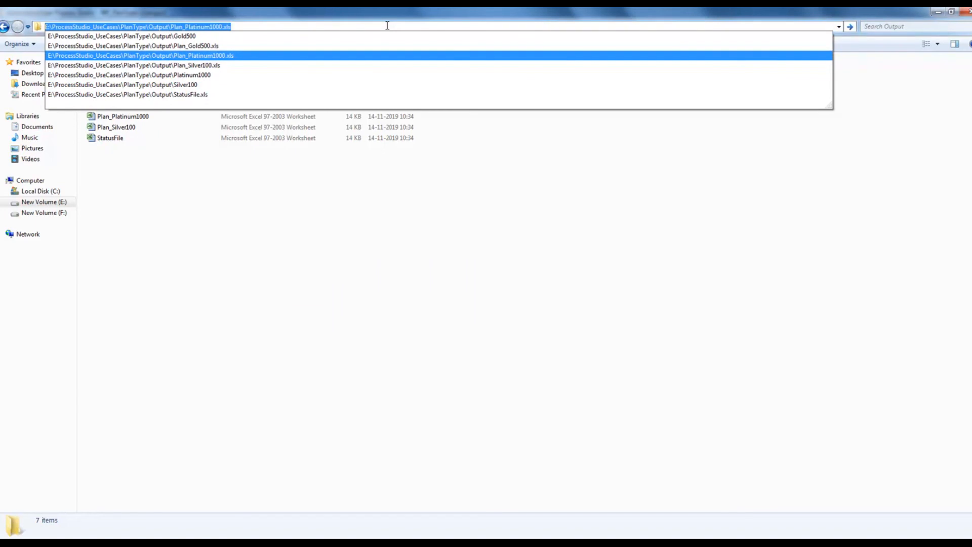
key(alt+Tab)
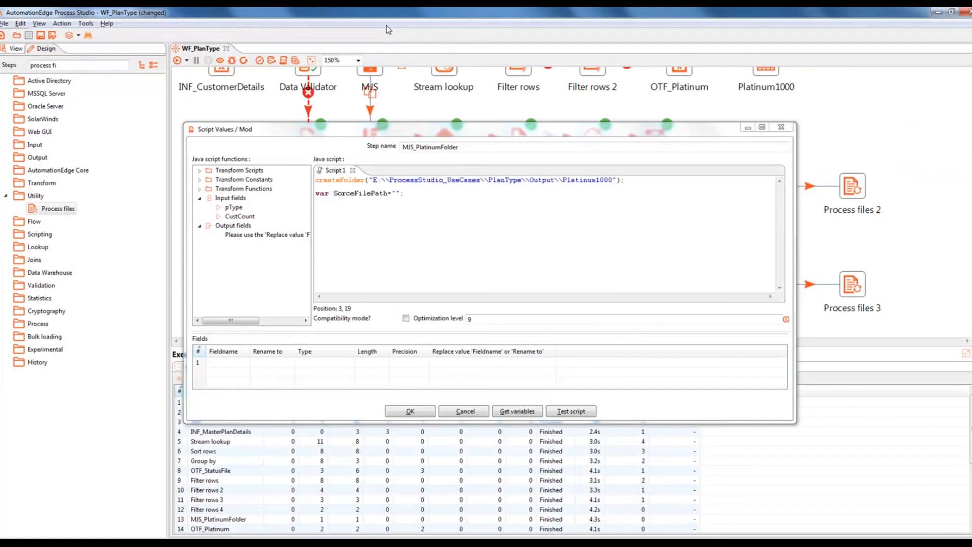
Step: Paste the Plan_Platinum1000.xls path into SorceFilePath and add an empty DestinationFilePath variable line
click(396, 192)
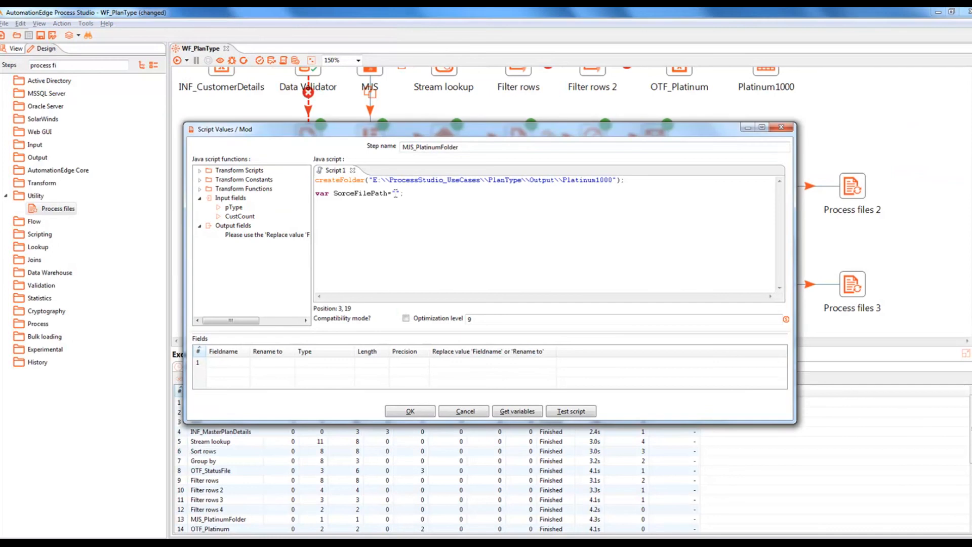
key(ctrl+v)
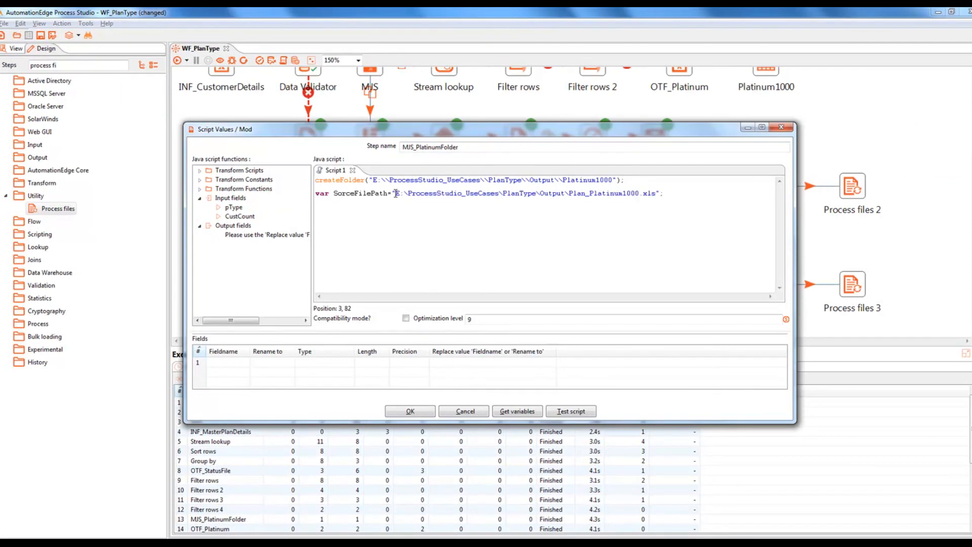
key(End)
key(Return)
key(Return)
text(var)
text( Destina)
text(r)
text(tionFile)
text(Path)
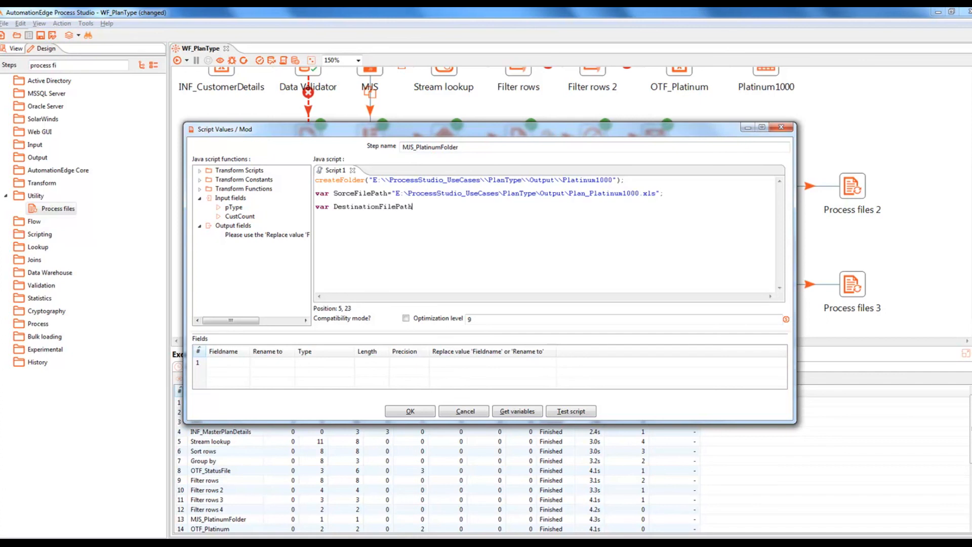
text(="";)
Step: Copy the Platinum1000 folder path from Explorer's address bar
key(alt+Tab)
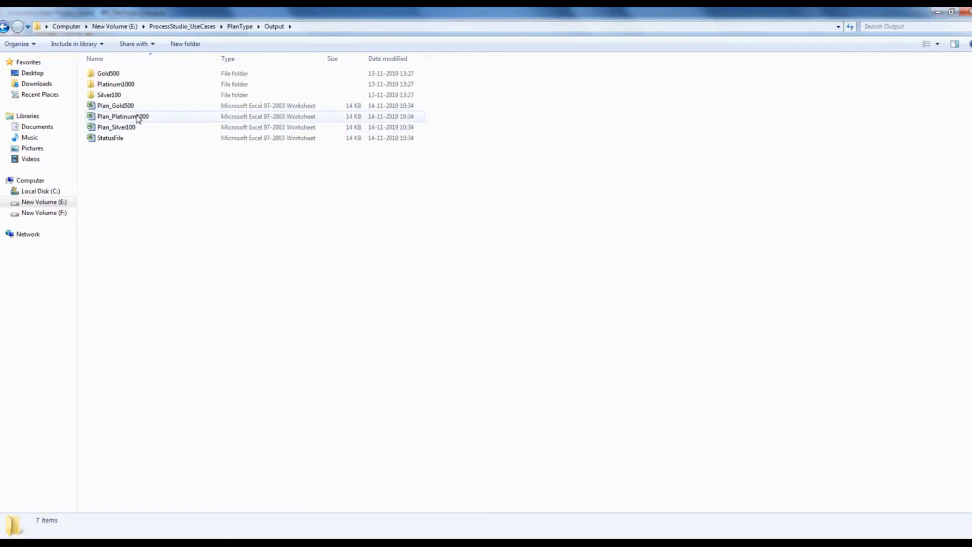
double_click(126, 87)
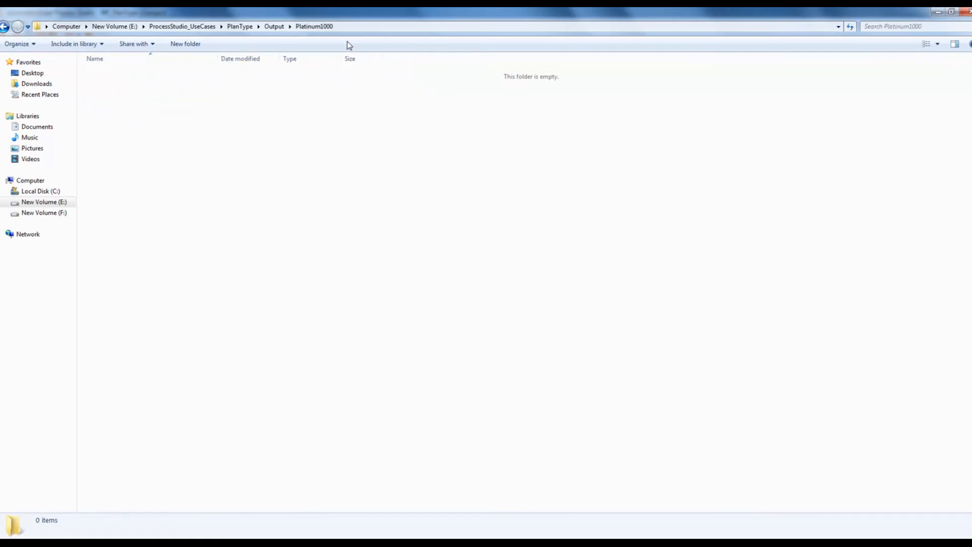
click(361, 27)
key(ctrl+c)
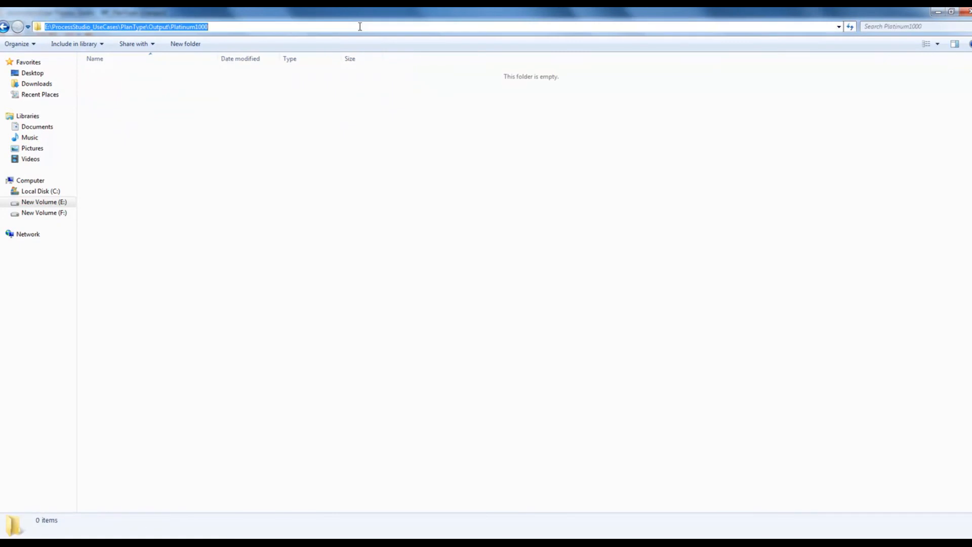
key(alt+Tab)
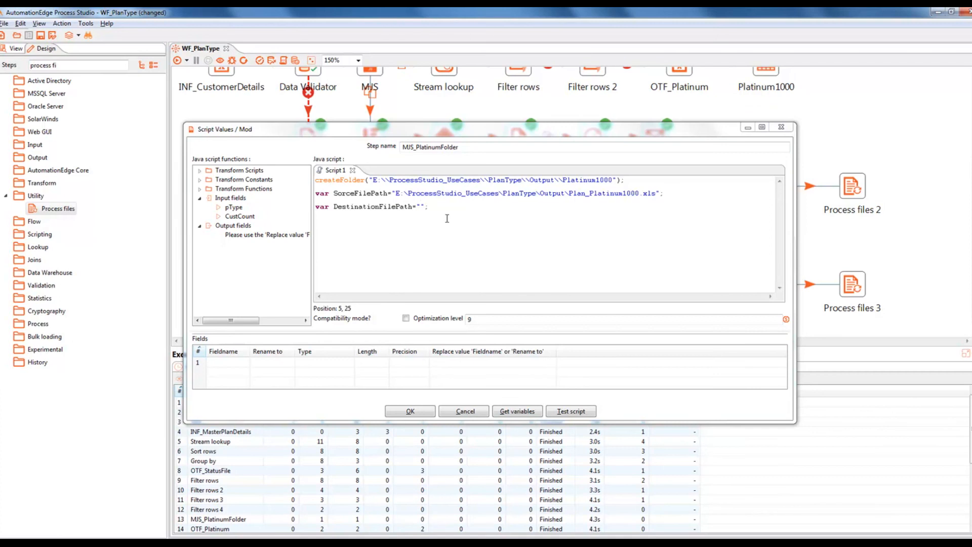
Step: Set DestinationFilePath to the Platinum1000 folder path followed by Plan_Platinum1000.xls
click(422, 205)
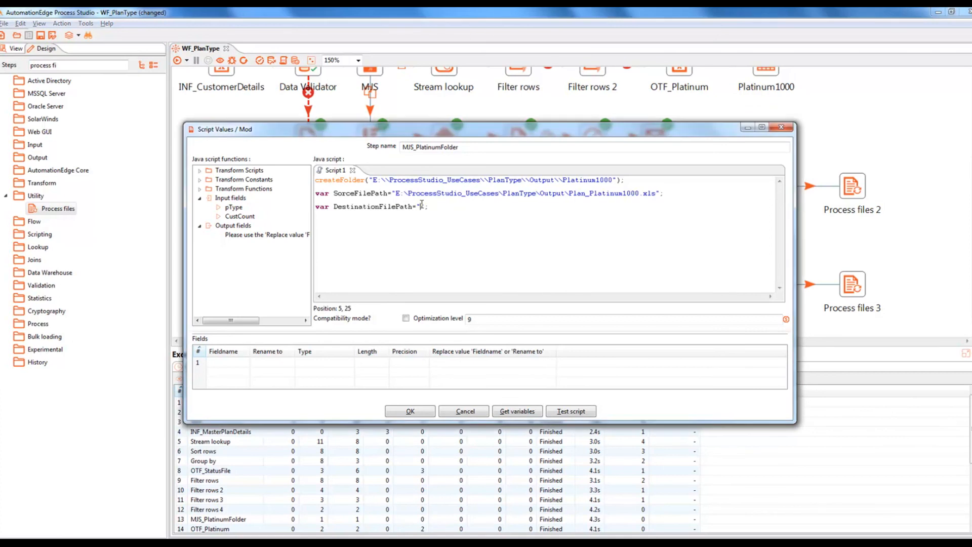
key(ctrl+v)
text(\)
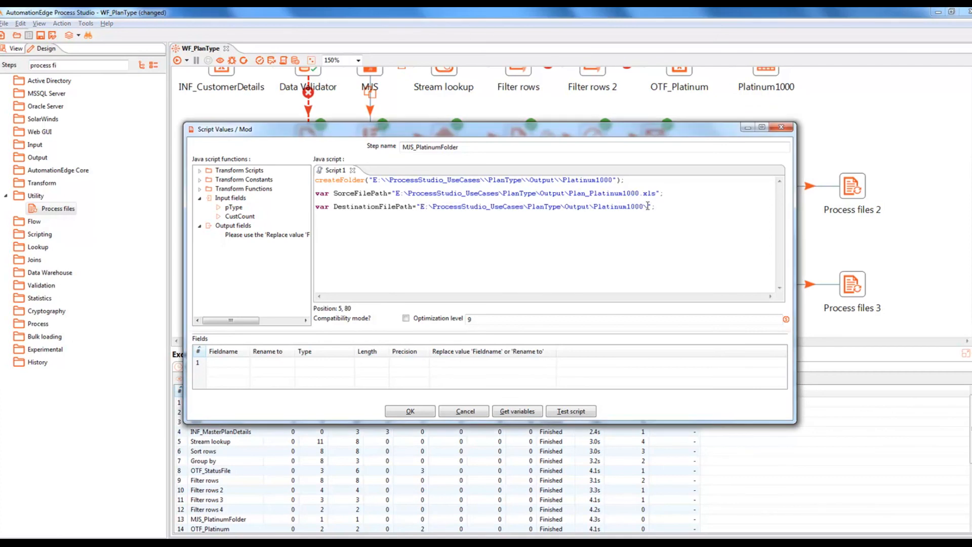
drag(572, 193, 655, 194)
key(ctrl+c)
click(622, 193)
click(648, 206)
key(ctrl+v)
Step: Double every backslash in the SorceFilePath path
click(405, 193)
text(\)
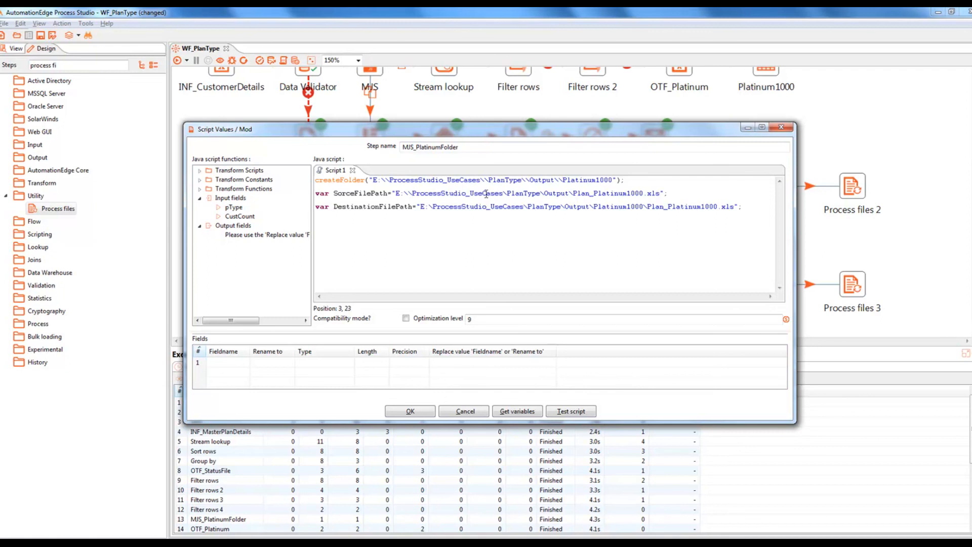
click(506, 193)
text(\)
click(548, 193)
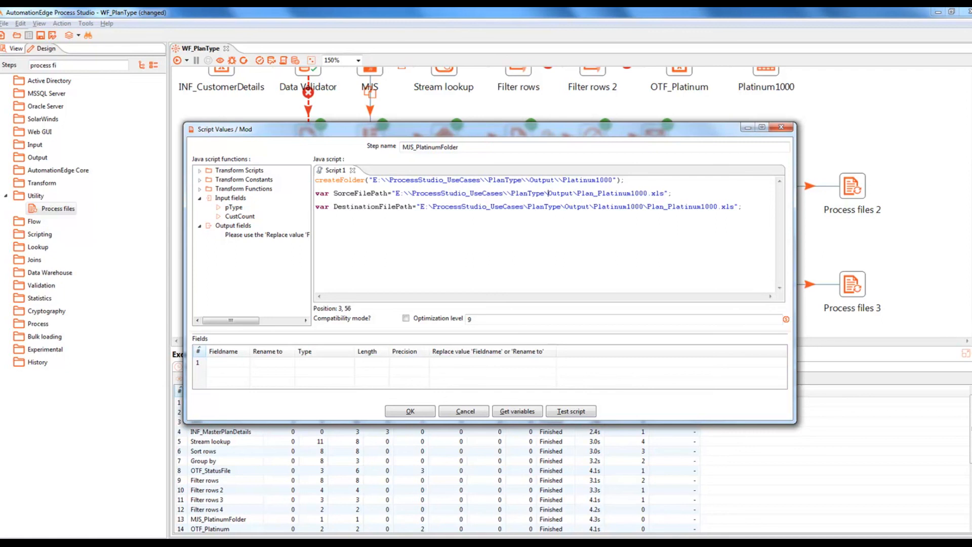
text(\)
click(581, 192)
text(\)
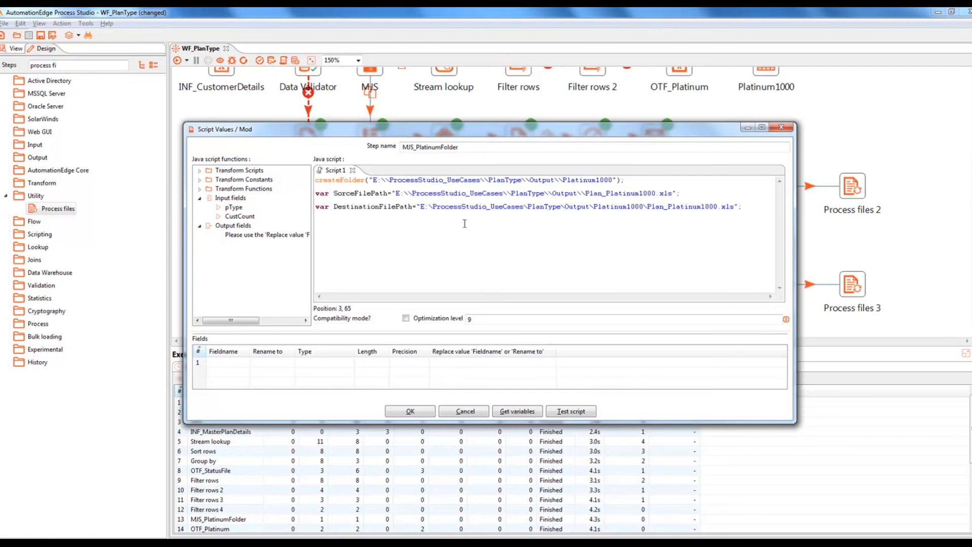
Step: Double every backslash in the DestinationFilePath path
click(434, 207)
text(\)
click(529, 206)
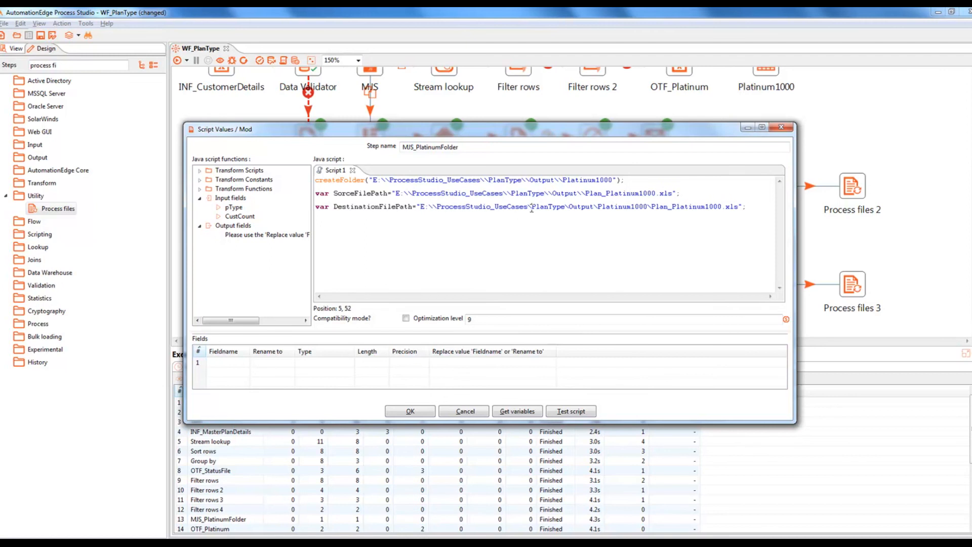
text(\)
click(573, 207)
text(\)
click(608, 206)
text(\)
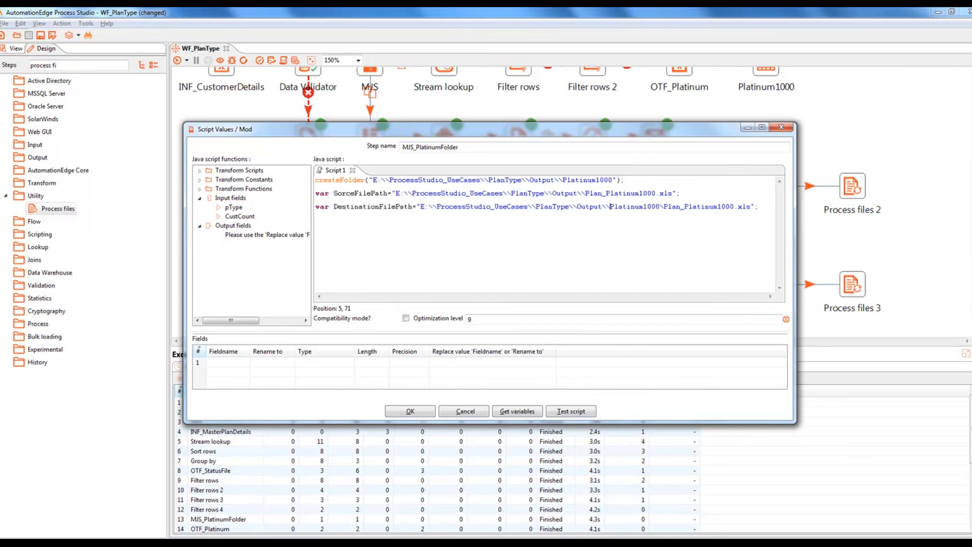
click(662, 207)
text(\)
drag(585, 193, 672, 194)
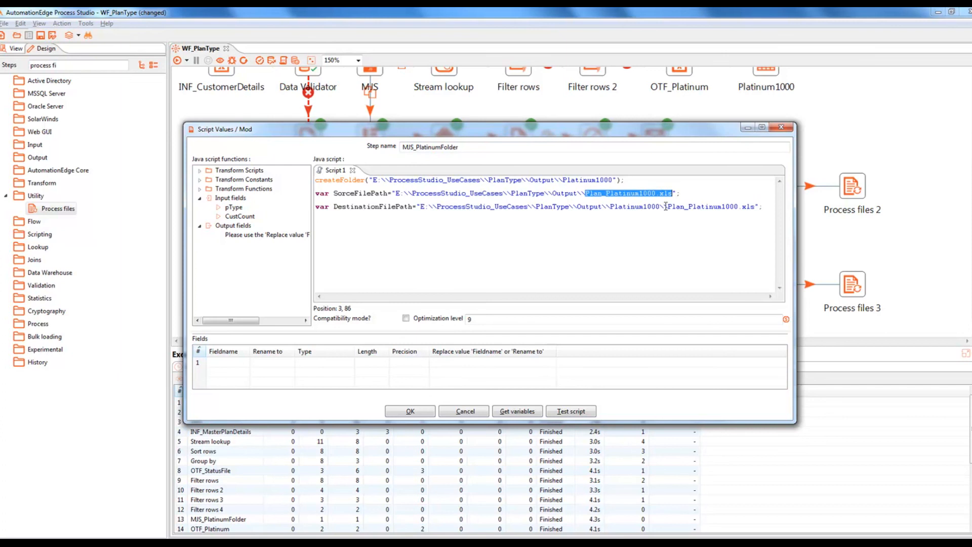
drag(610, 206, 660, 209)
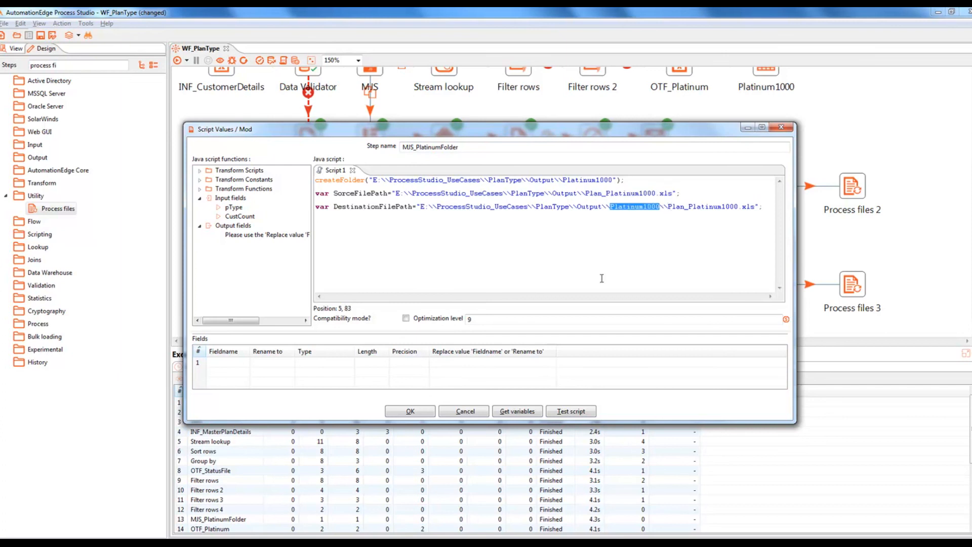
Step: Register both path variables as output fields, copy their lines, save, and open MJS_GoldFolder
click(516, 414)
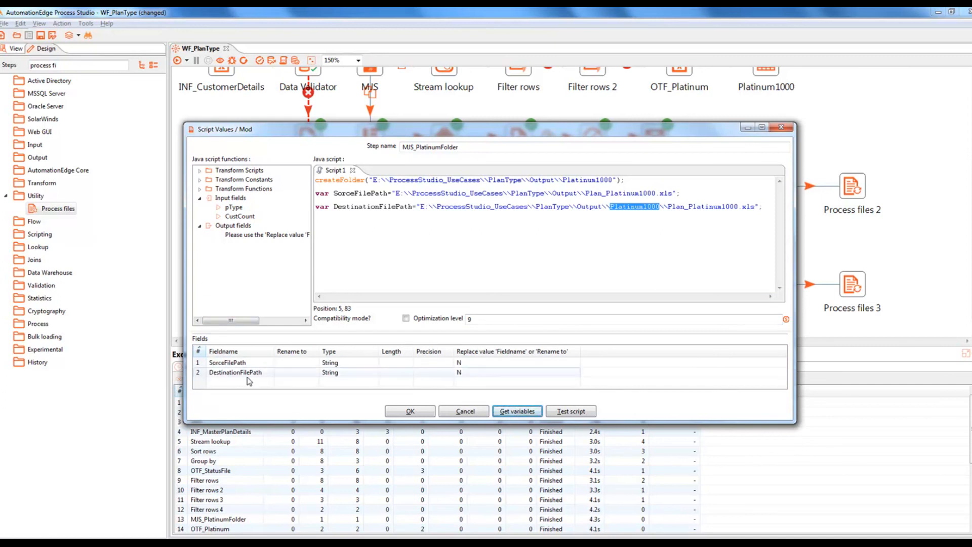
click(354, 230)
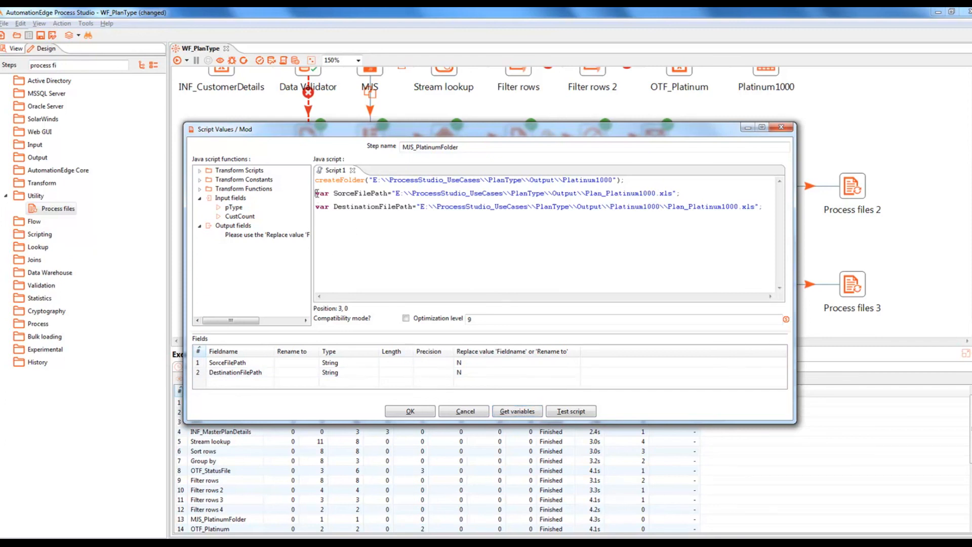
drag(317, 192, 767, 206)
key(ctrl+c)
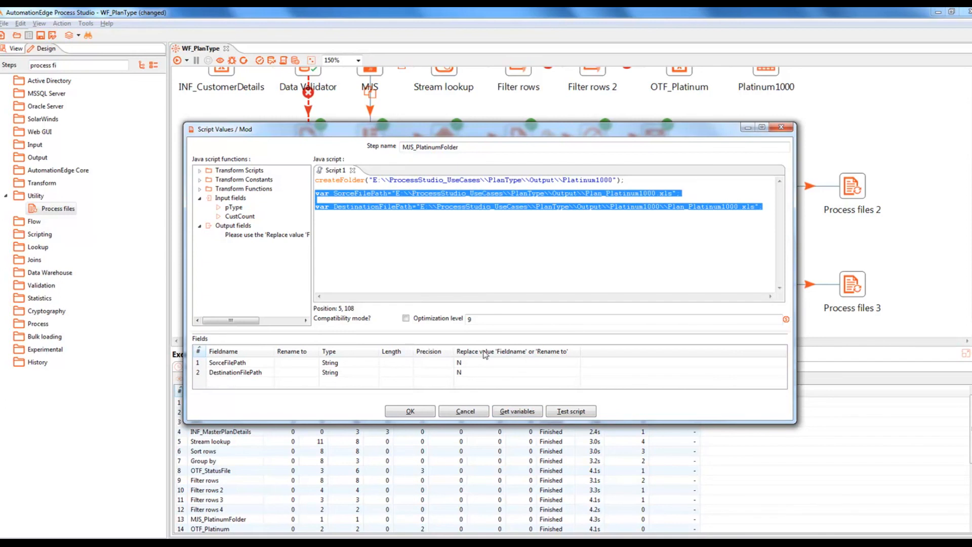
click(413, 412)
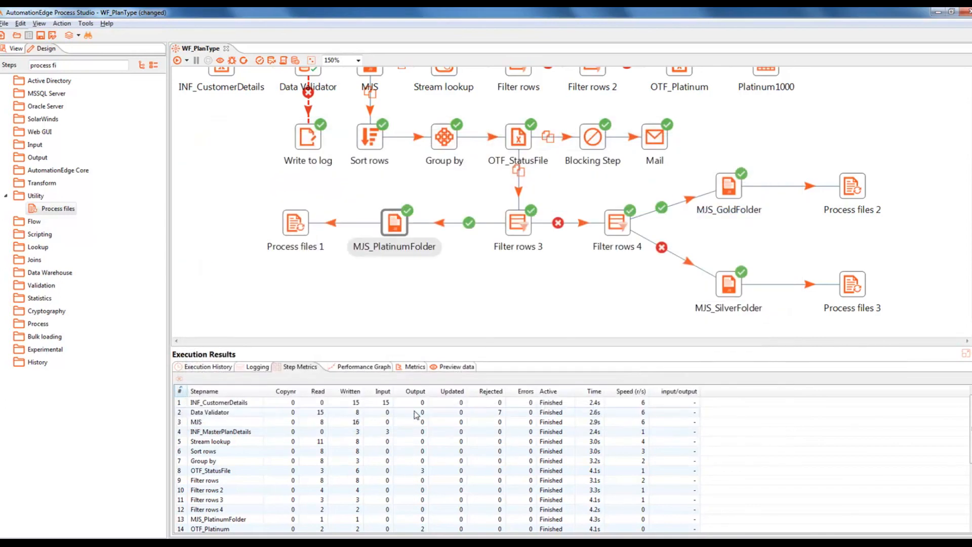
key(ctrl+s)
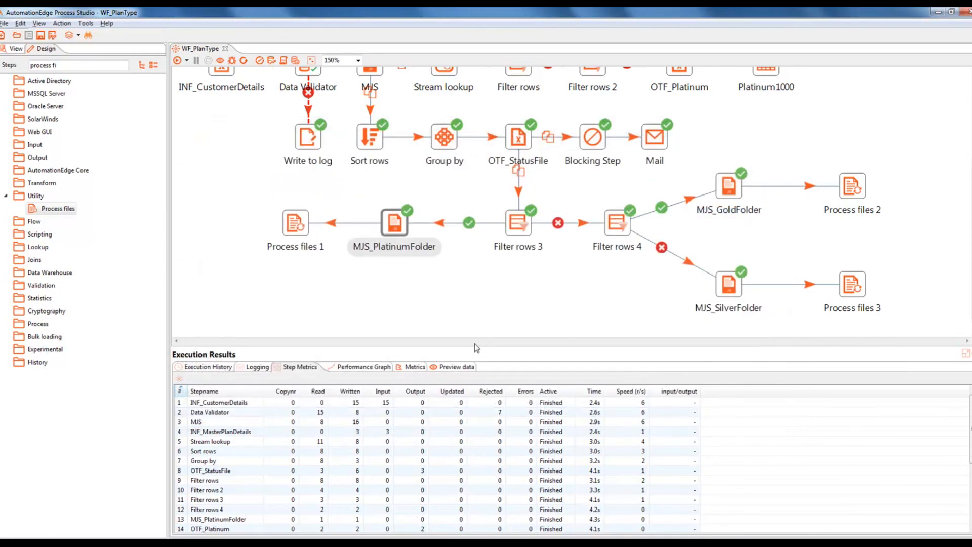
double_click(729, 186)
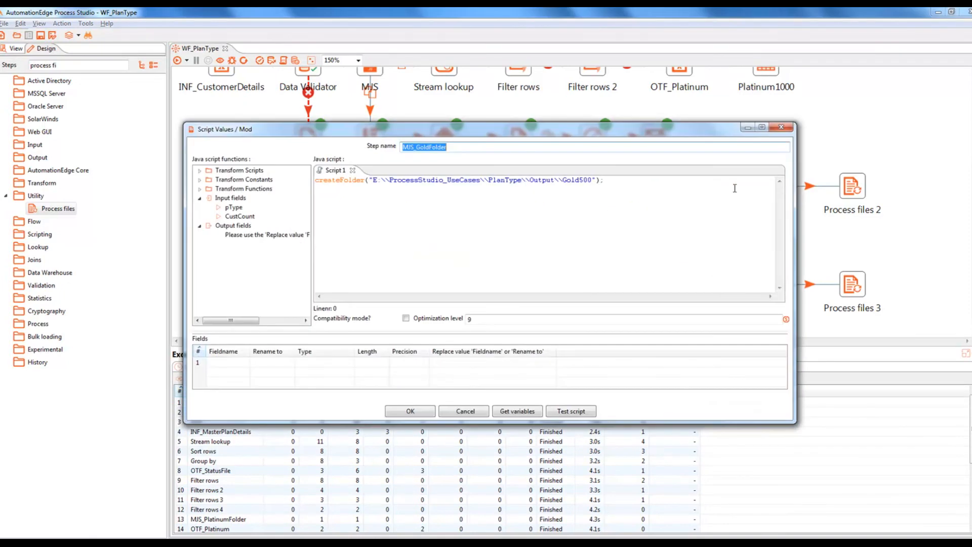
Step: Paste the two path lines and change them to Plan_Gold500.xls in the Gold500 folder
click(320, 190)
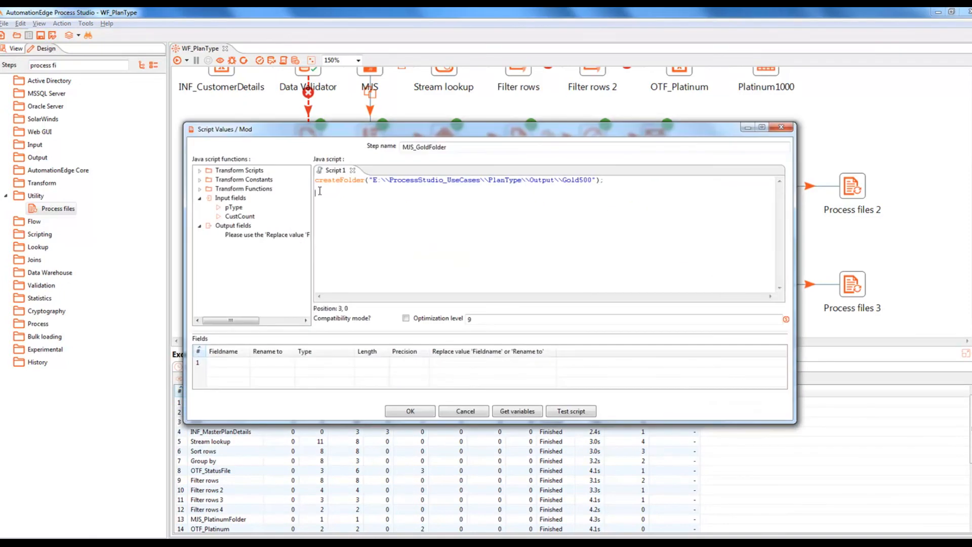
key(ctrl+v)
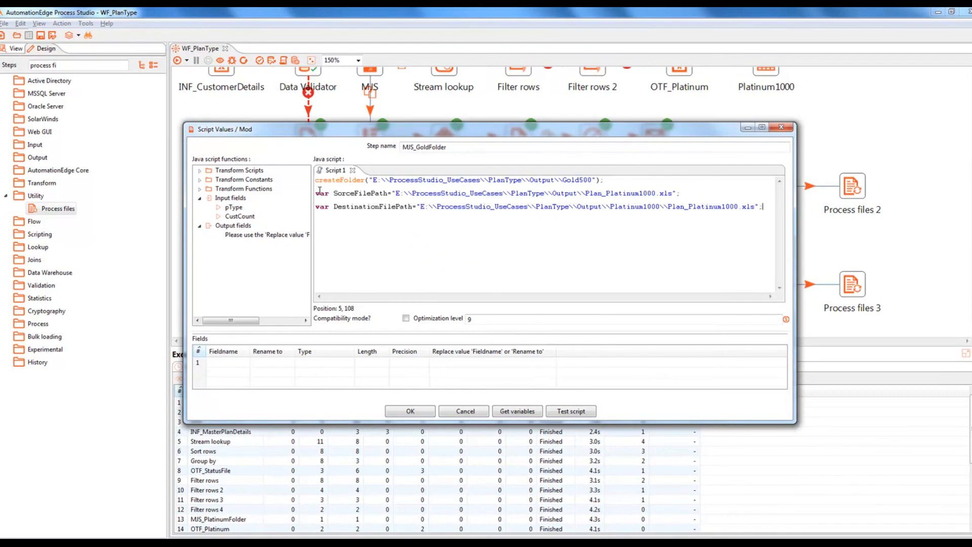
drag(606, 193, 655, 194)
text(Gold500)
drag(585, 193, 653, 193)
key(ctrl+c)
drag(668, 207, 754, 209)
key(ctrl+v)
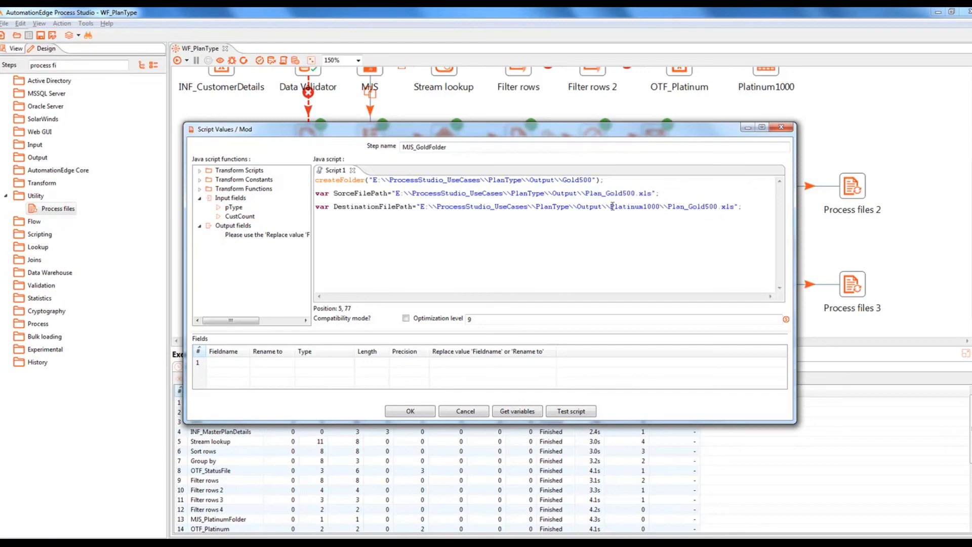
drag(612, 207, 661, 203)
text(Gold500)
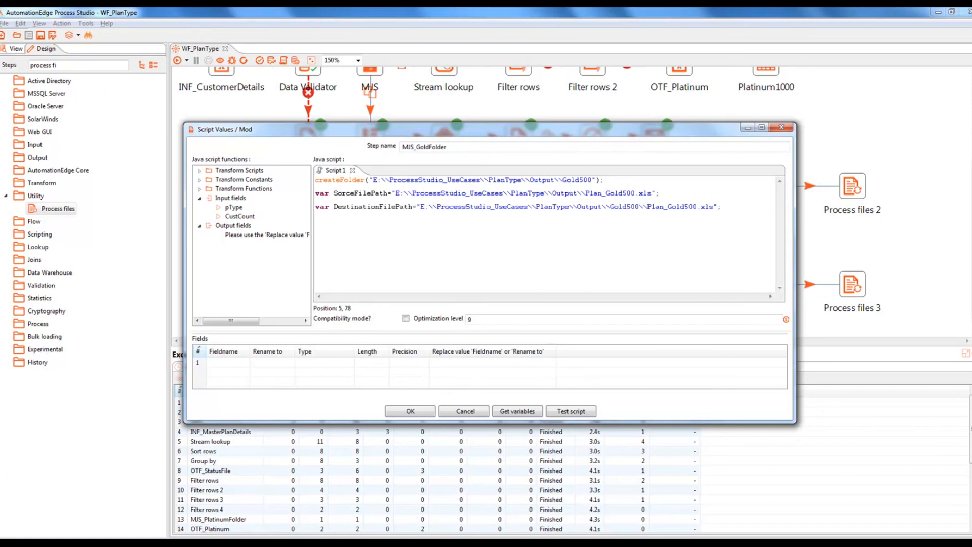
Step: Register the Gold500 path variables as output fields and close the MJS_GoldFolder script
click(527, 412)
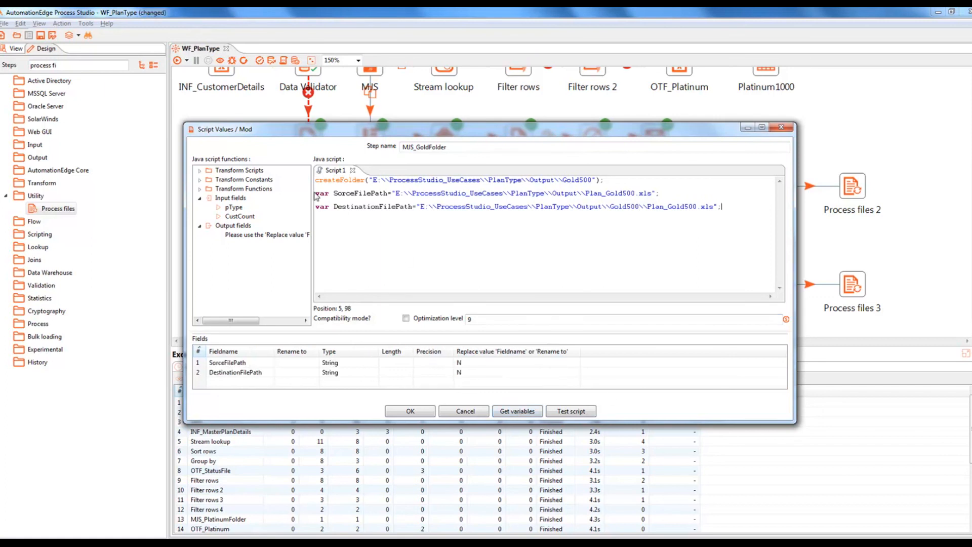
drag(317, 192, 725, 209)
key(ctrl+c)
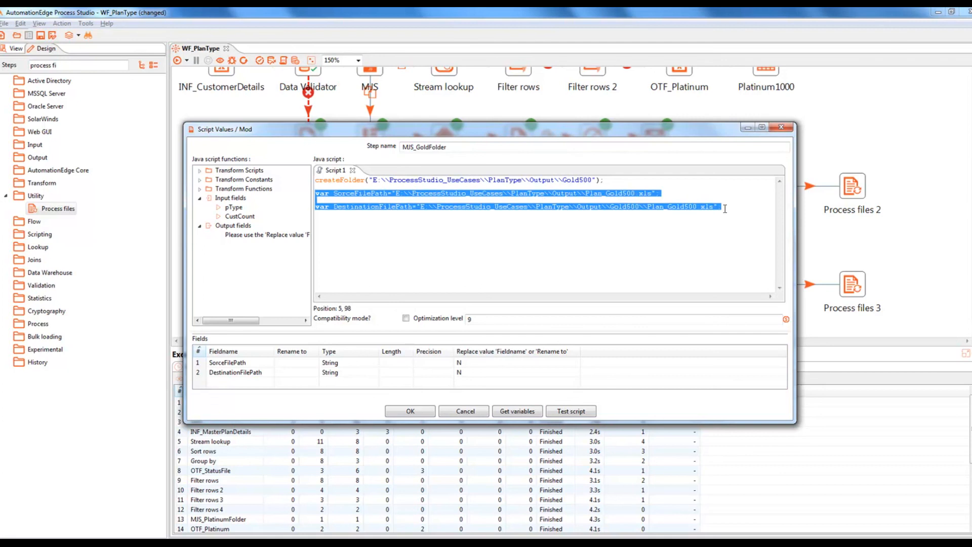
click(411, 410)
Step: In MJS_SilverFolder, paste the path lines and change Gold500 to Silver100 throughout
double_click(729, 287)
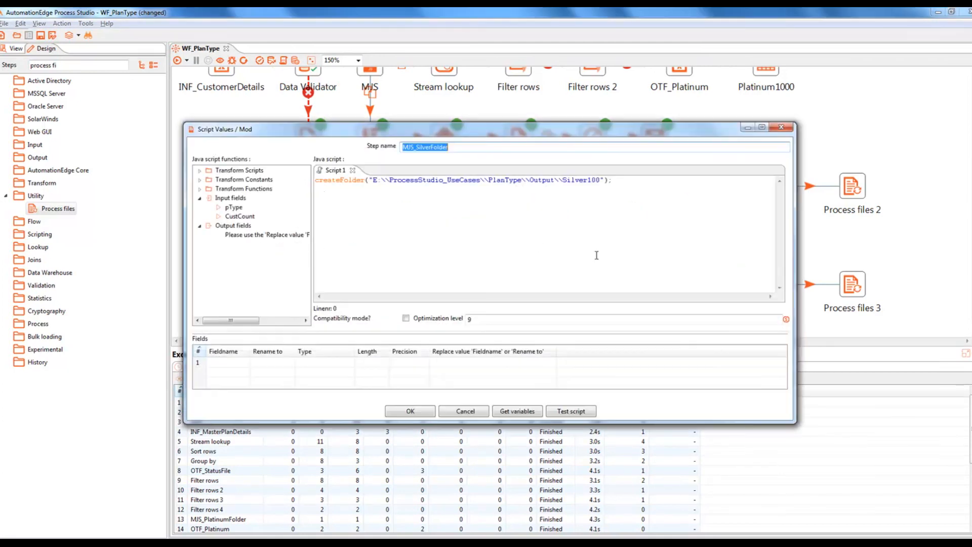
click(323, 195)
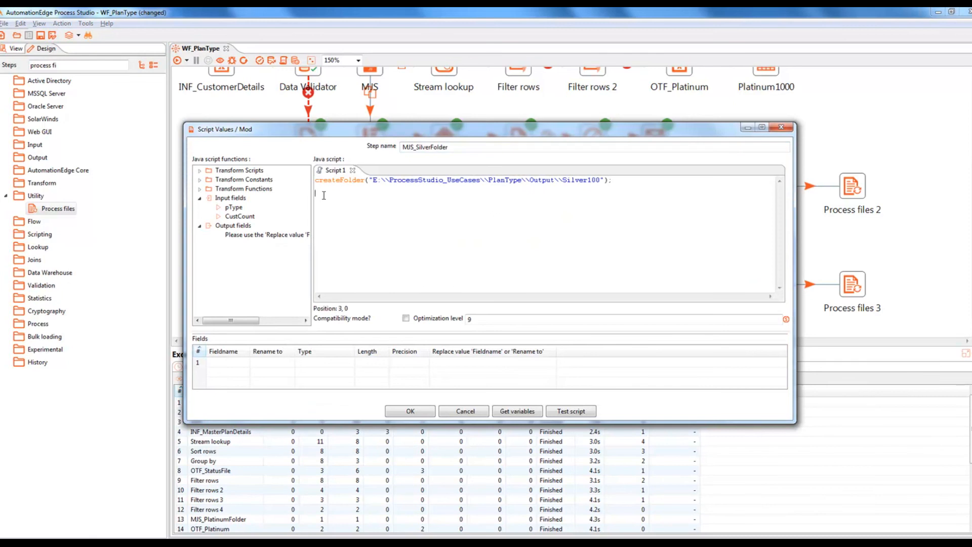
key(ctrl+v)
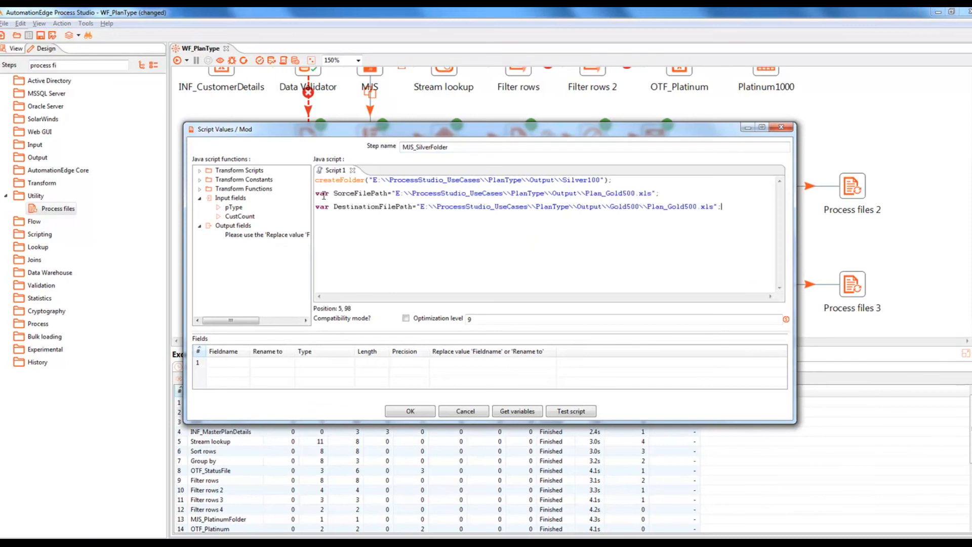
click(606, 193)
key(shift+Right)
key(shift+Right)
key(shift+Right)
key(shift+Right)
key(shift+Right)
key(shift+Right)
key(shift+Right)
text(Silver100)
drag(606, 193, 697, 206)
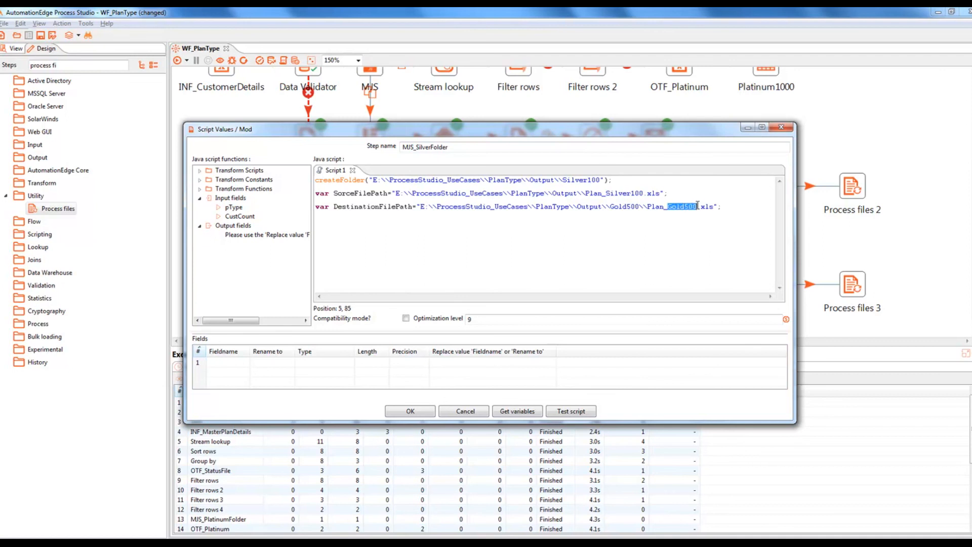
text(Silver100)
drag(611, 207, 639, 208)
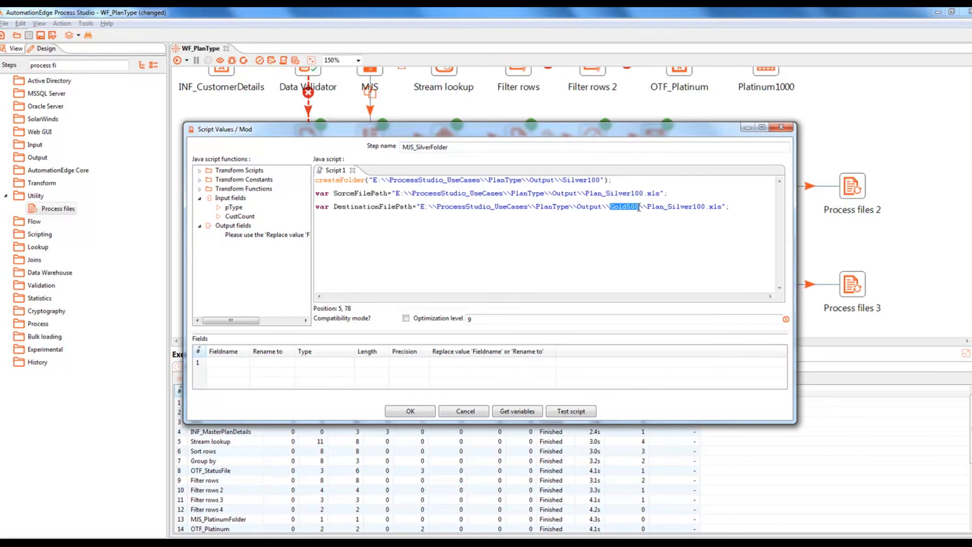
text(Silver100)
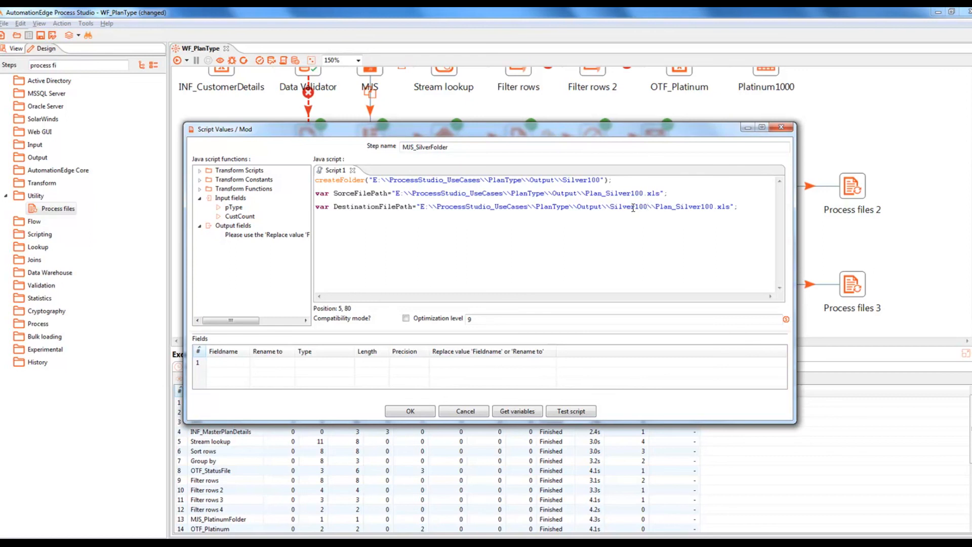
Step: Register the Silver100 path variables as output fields and save the workflow
click(521, 412)
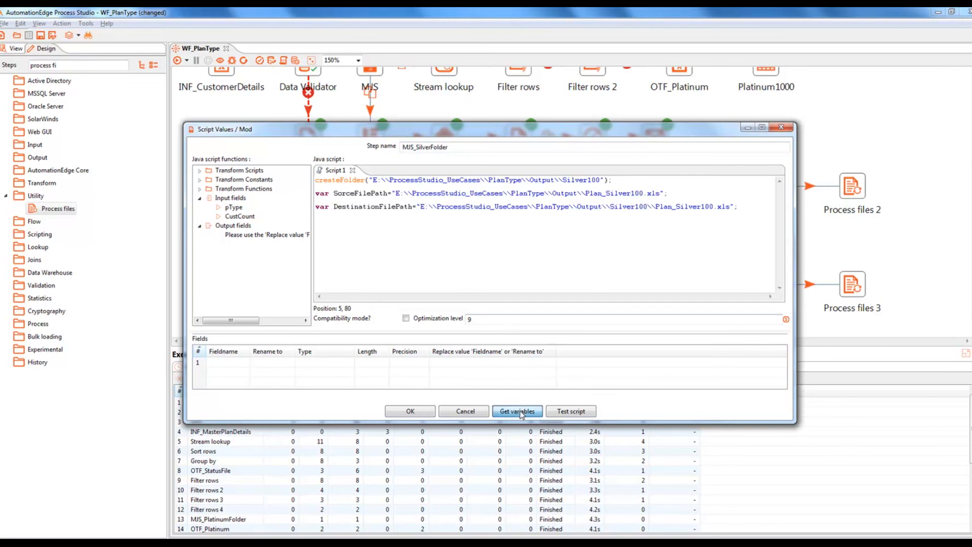
click(410, 411)
key(ctrl+s)
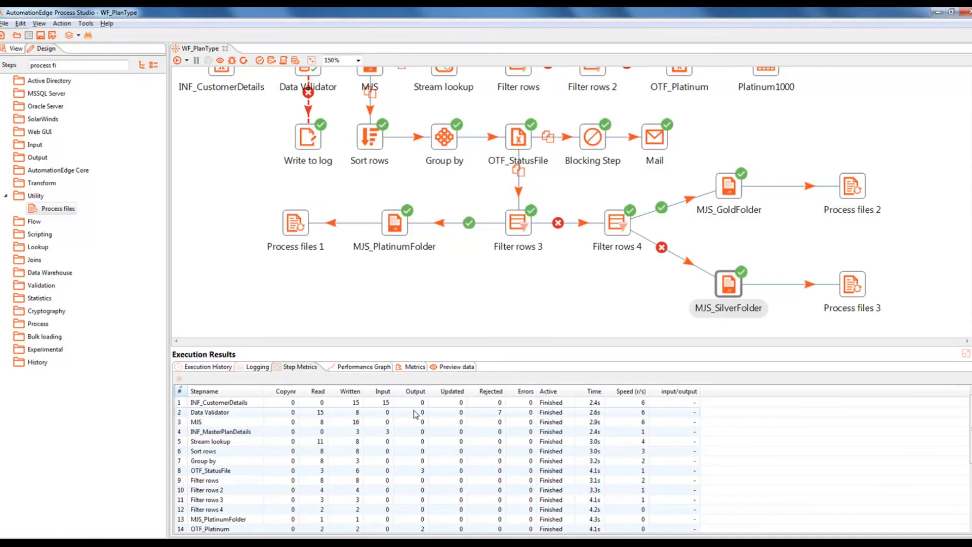
Step: Set Process files 1's source filename field to SorceFilePath and target to DestinationFilePath
double_click(294, 227)
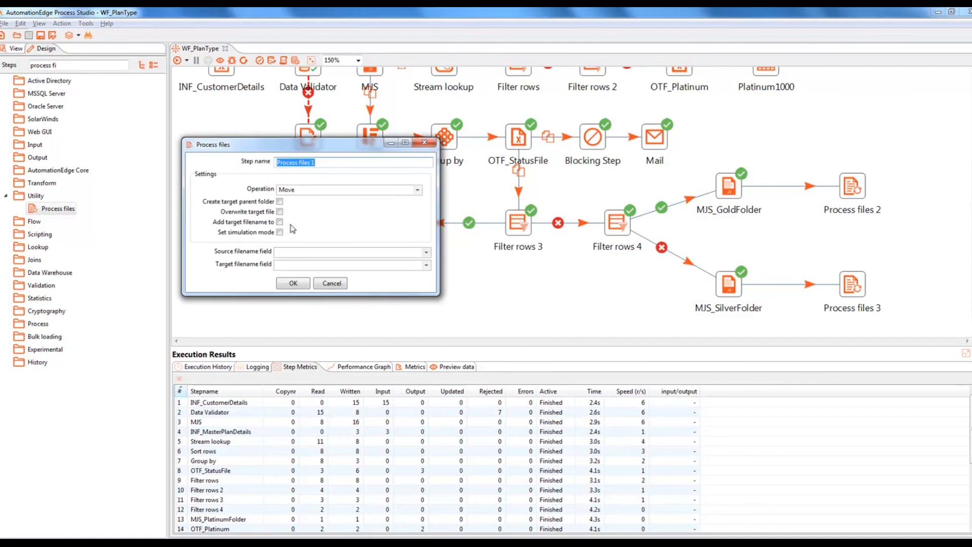
click(425, 252)
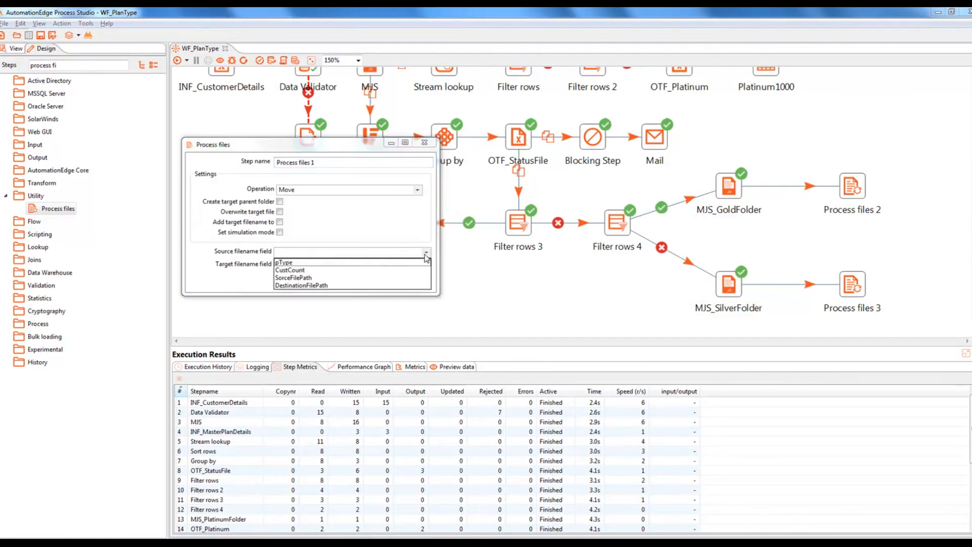
click(306, 277)
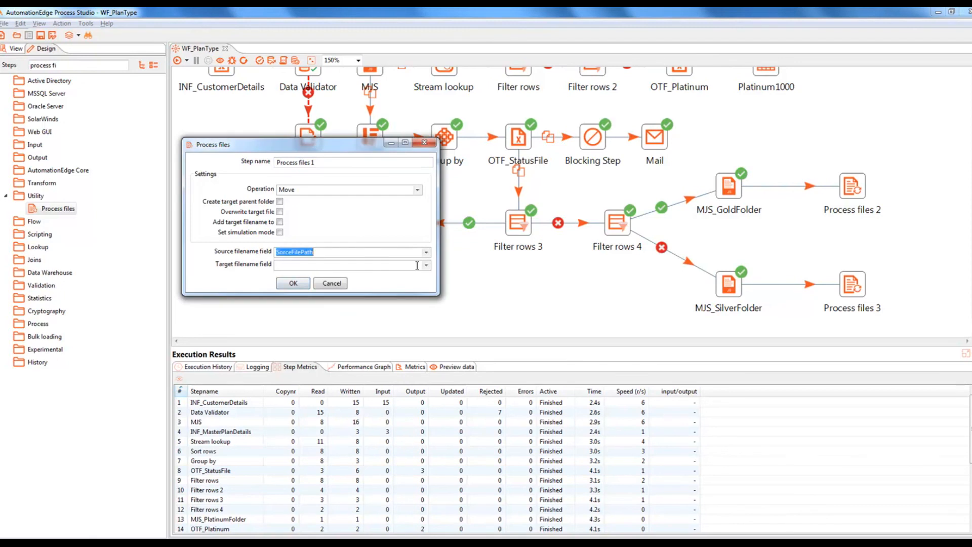
click(426, 265)
click(310, 298)
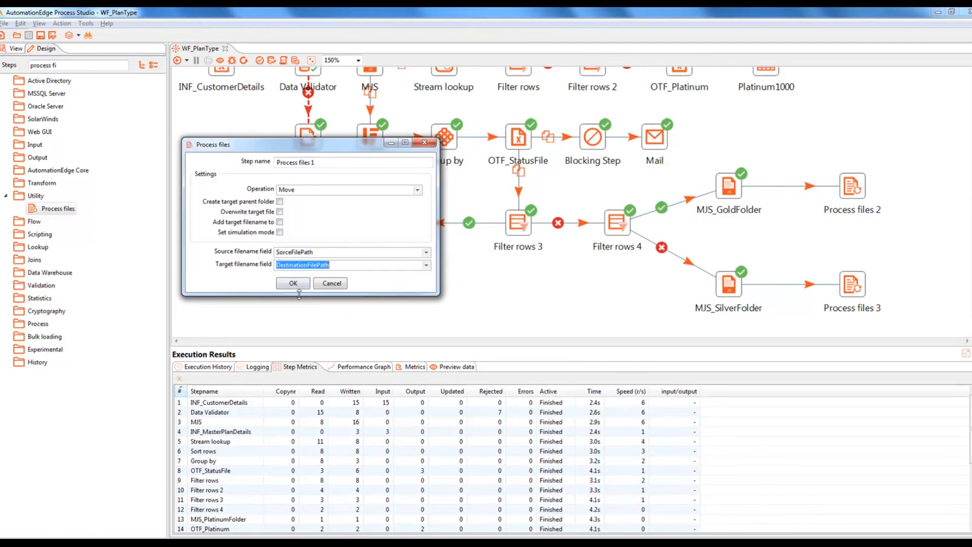
click(296, 283)
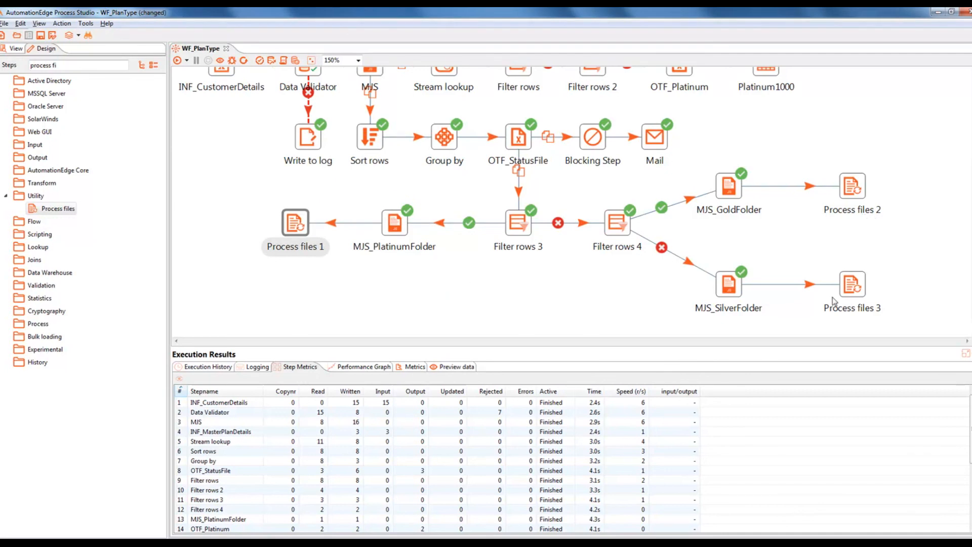
Step: Set Process files 2 to Move, simulation off, source SorceFilePath, target DestinationFilePath
double_click(853, 197)
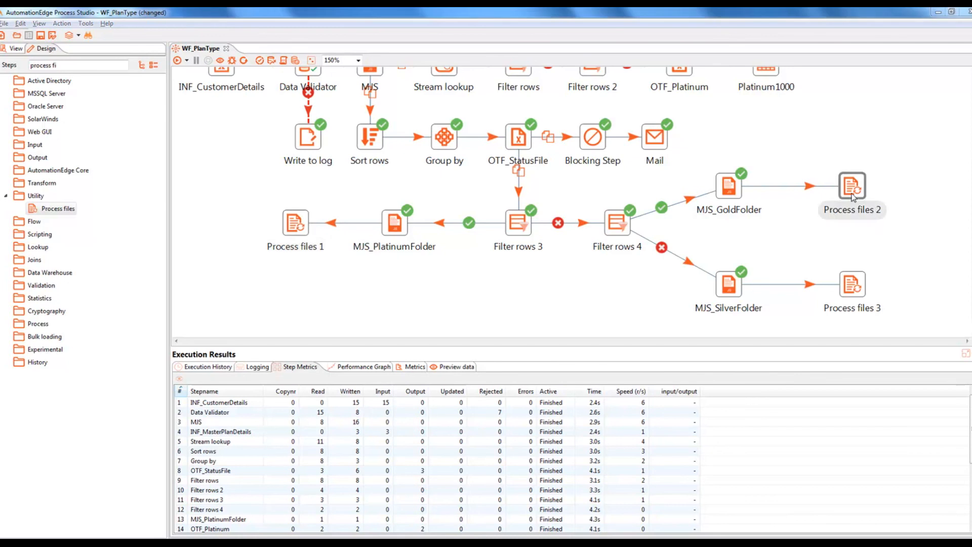
click(417, 189)
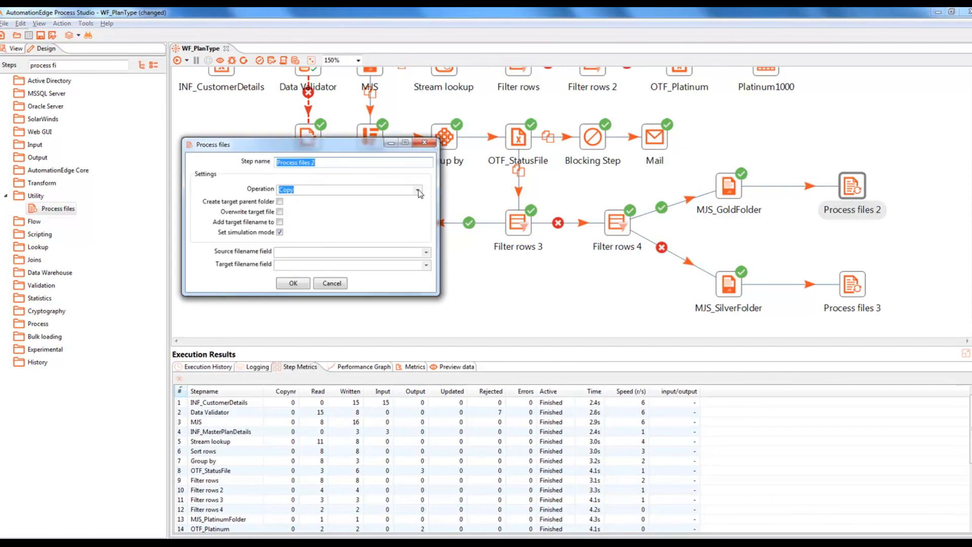
click(322, 208)
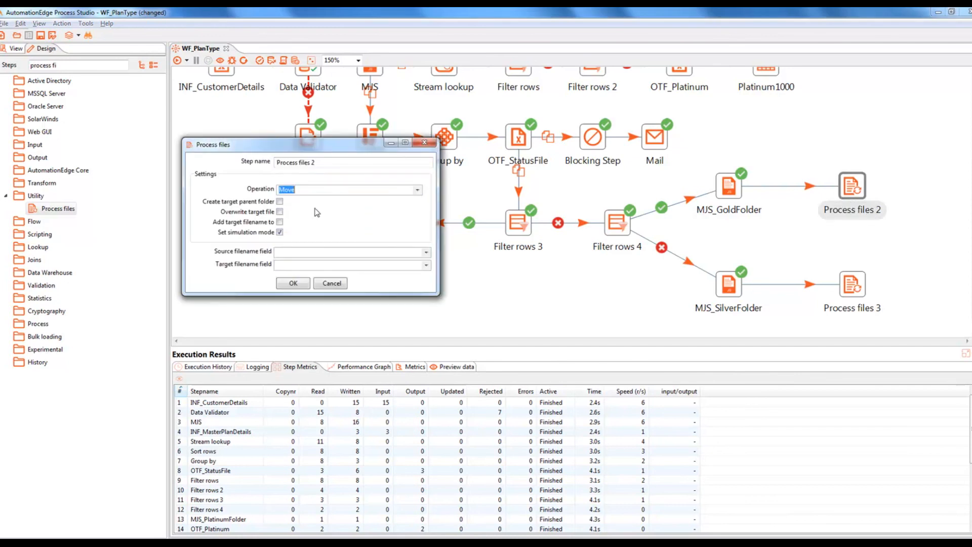
click(280, 232)
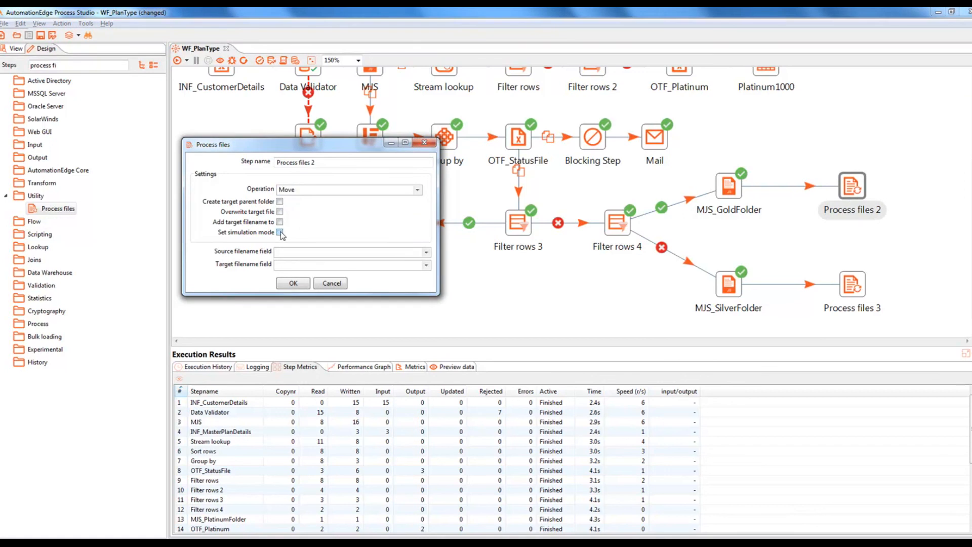
click(426, 253)
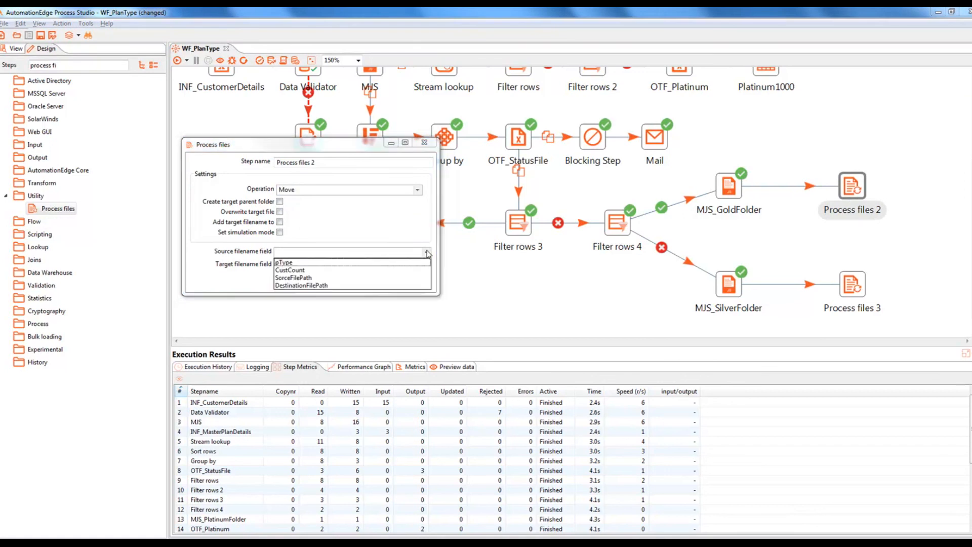
click(311, 278)
click(426, 265)
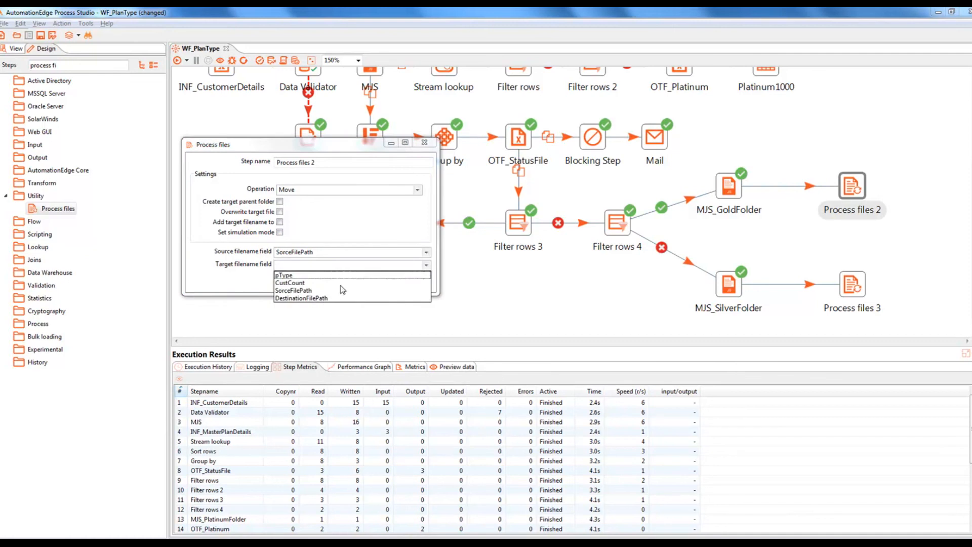
click(316, 298)
click(292, 282)
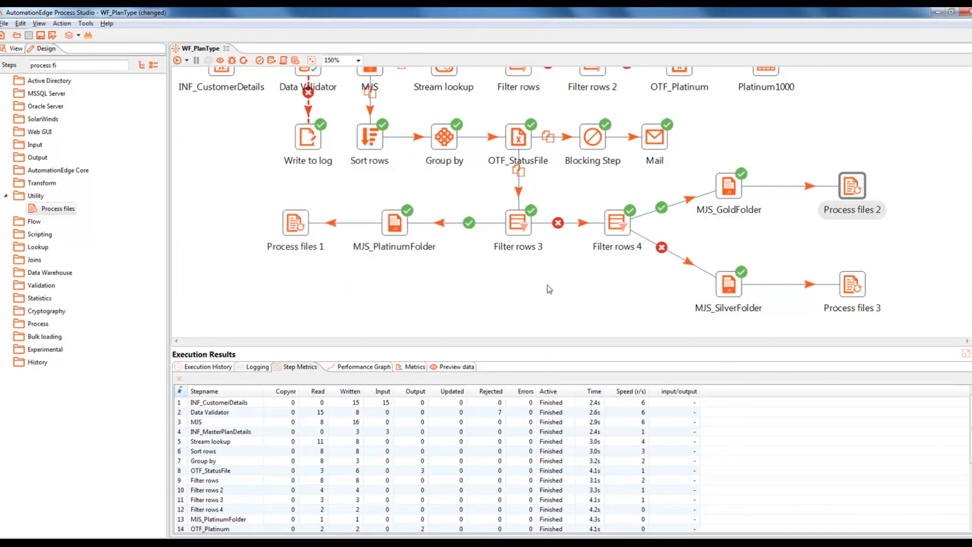
click(855, 287)
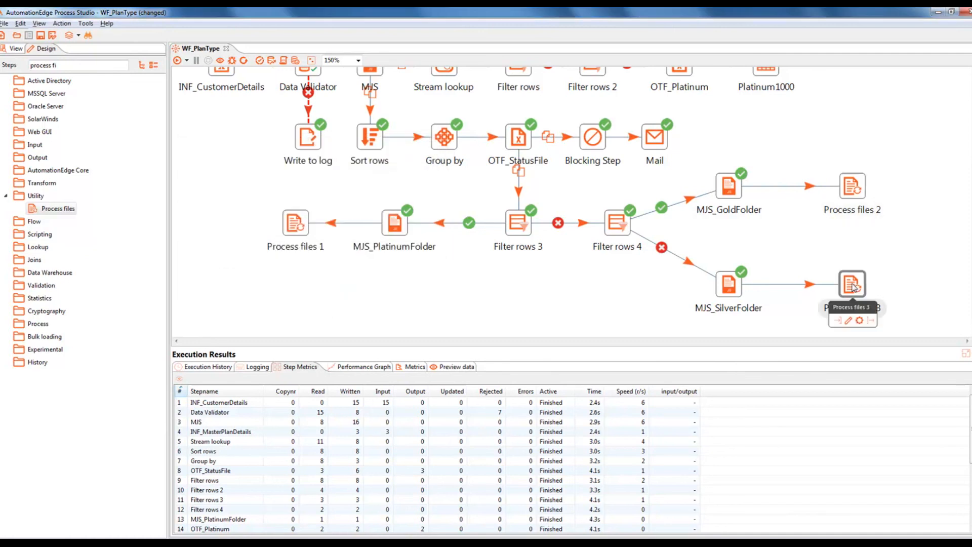
Step: Set Process files 3 to Move with simulation mode off, using SorceFilePath and DestinationFilePath
double_click(854, 287)
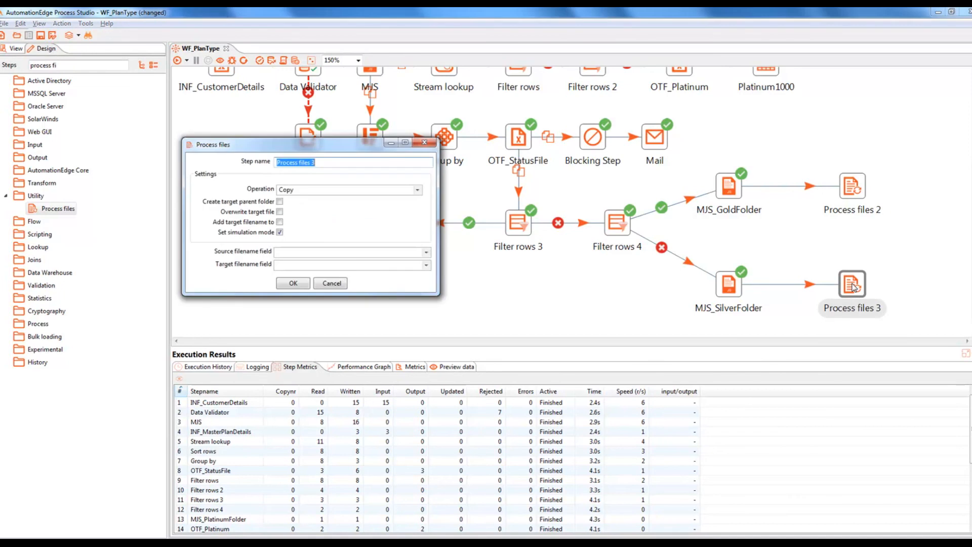
click(416, 191)
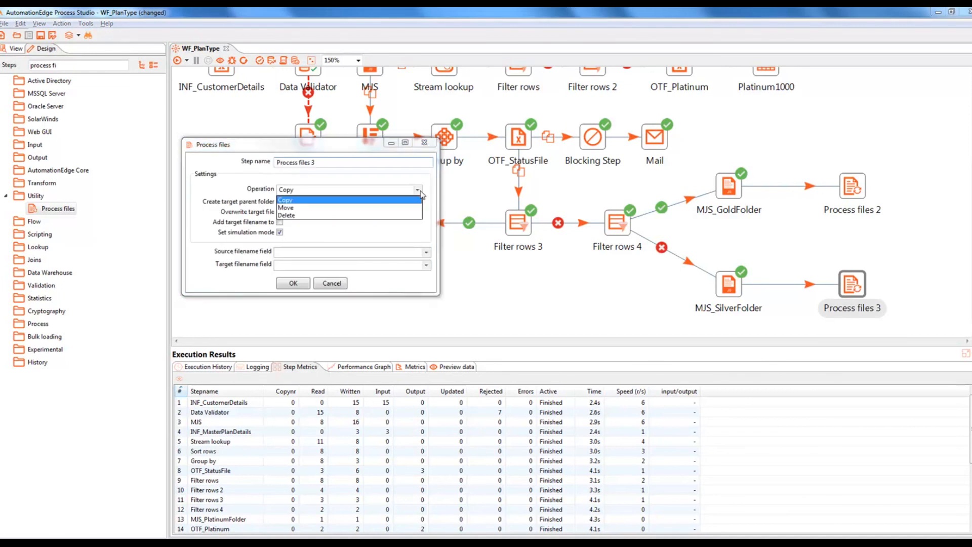
click(297, 209)
click(280, 233)
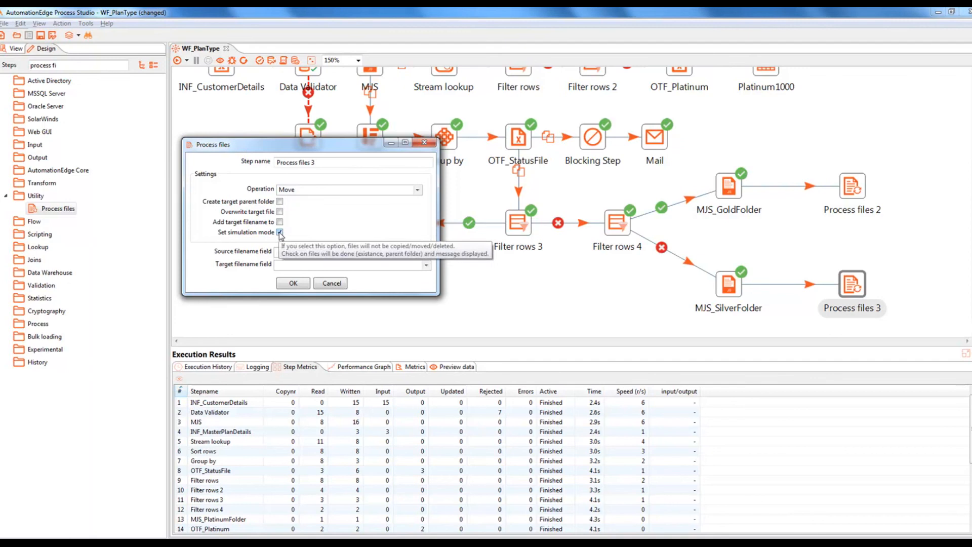
click(426, 253)
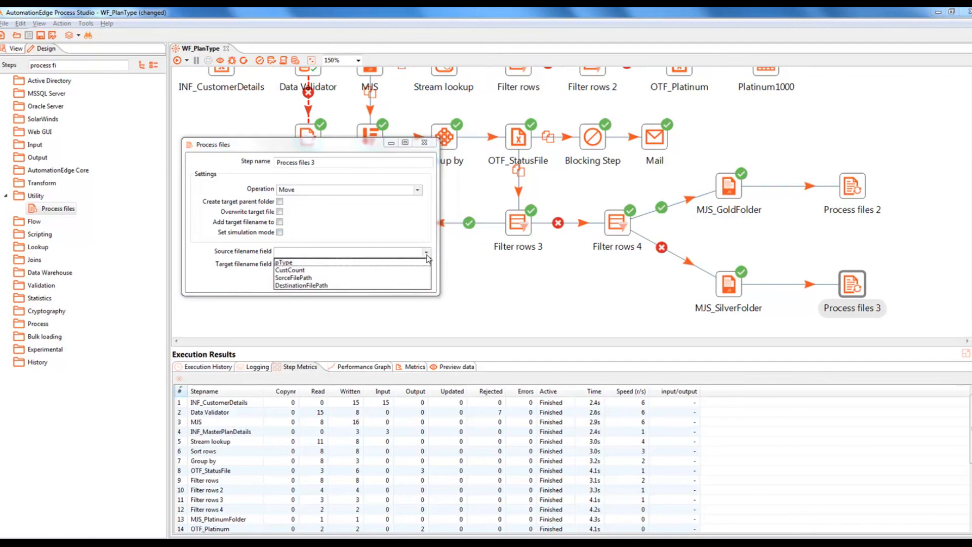
click(315, 278)
click(426, 265)
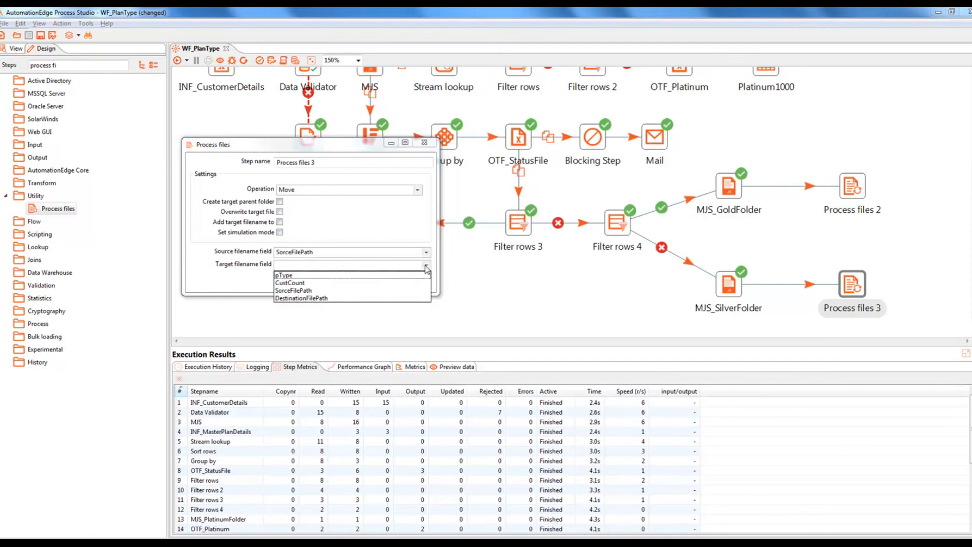
click(297, 301)
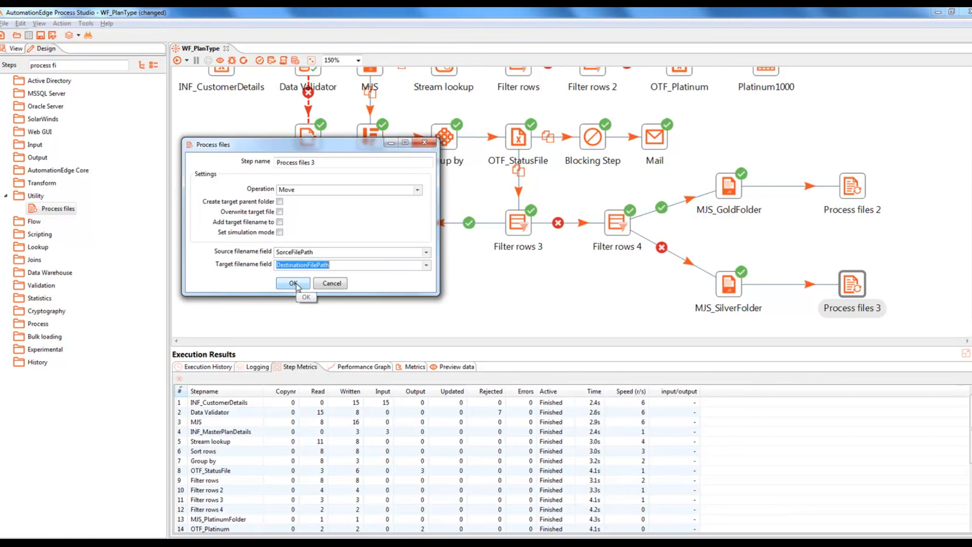
click(296, 285)
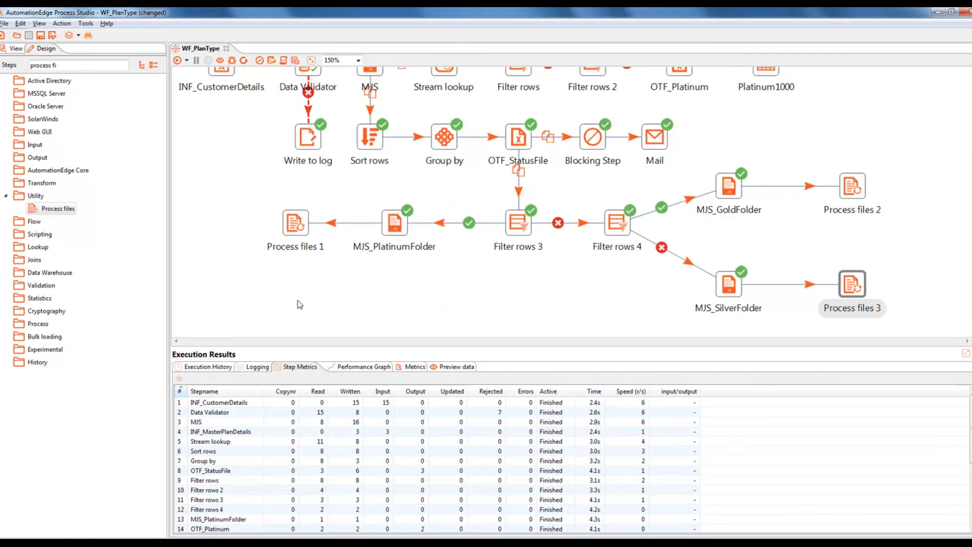
Step: Save and run WF_PlanType, and show its Logging results
click(39, 36)
click(178, 60)
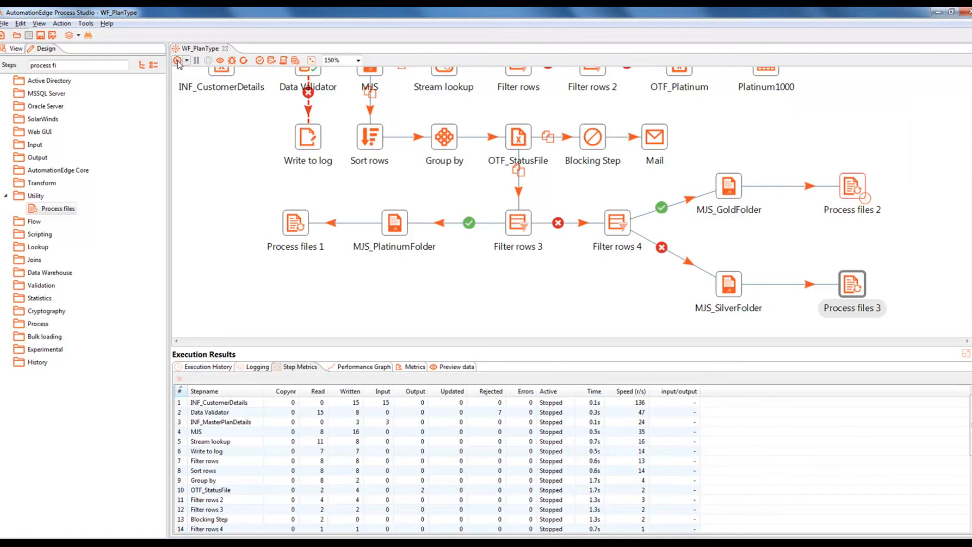
click(255, 370)
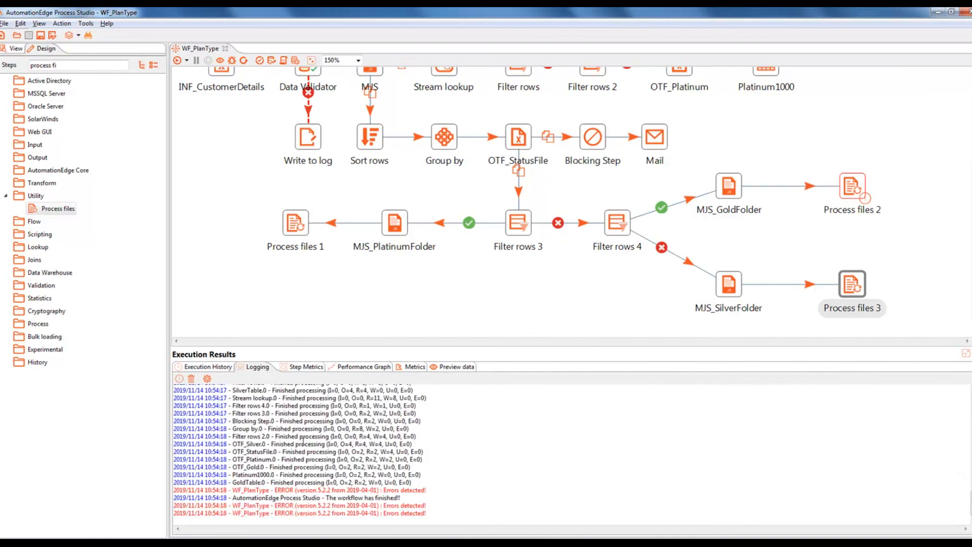
Step: Enlarge the canvas and review the log's Process files 2 error renaming Plan_Gold500.xls
scroll(307, 453, up, 5)
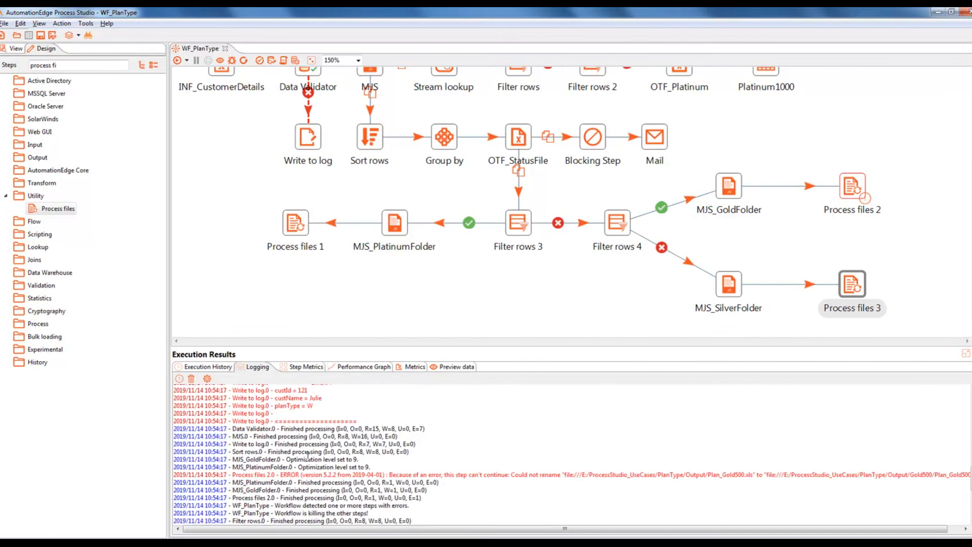
scroll(307, 455, down, 1)
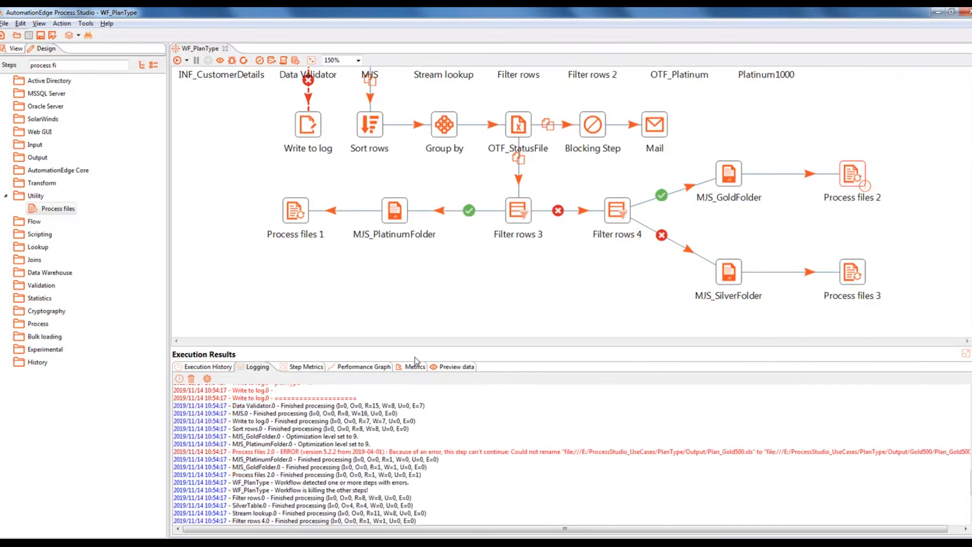
drag(419, 349, 417, 390)
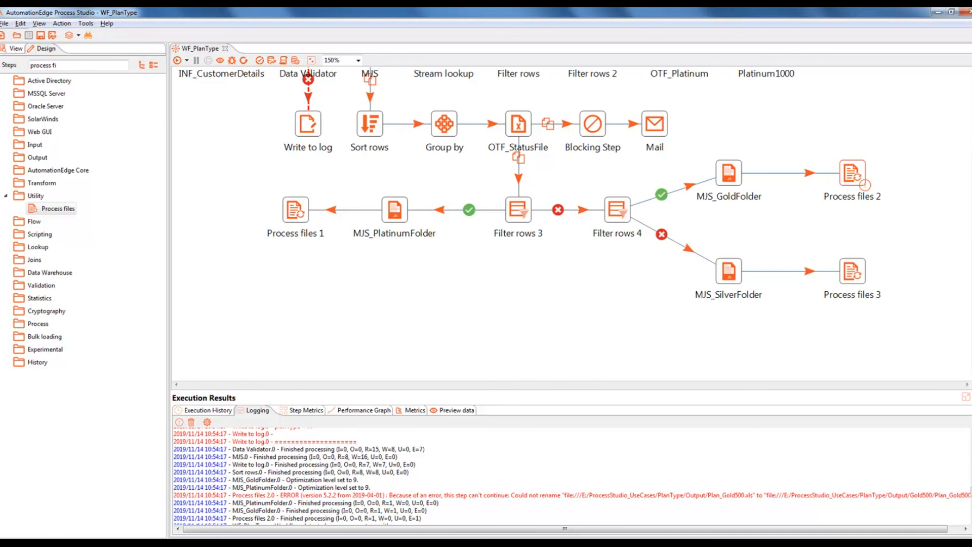
scroll(961, 248, up, 3)
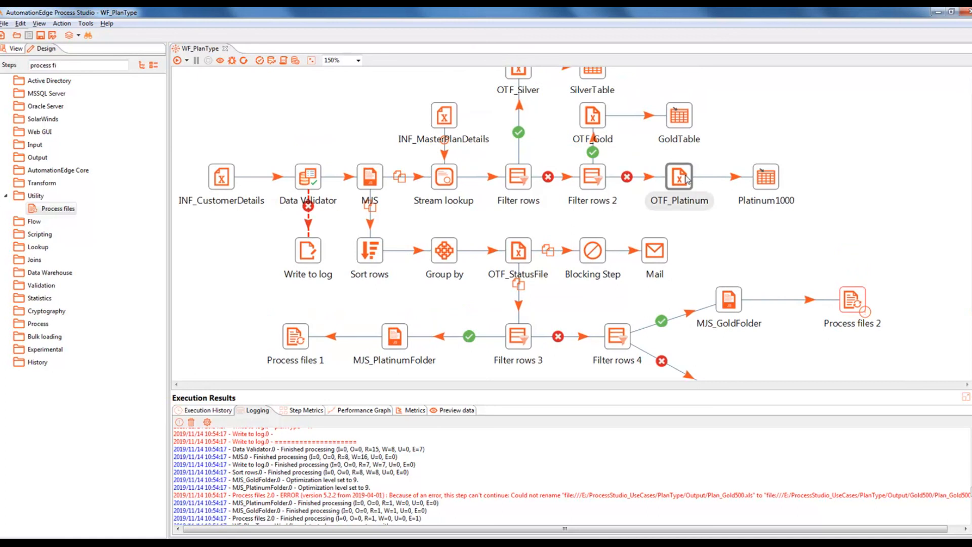
mouse_move(687, 178)
Step: Insert a 'Block this step until steps finish' step on the OTF_StatusFile to Filter rows 3 hop
drag(58, 66, 2, 65)
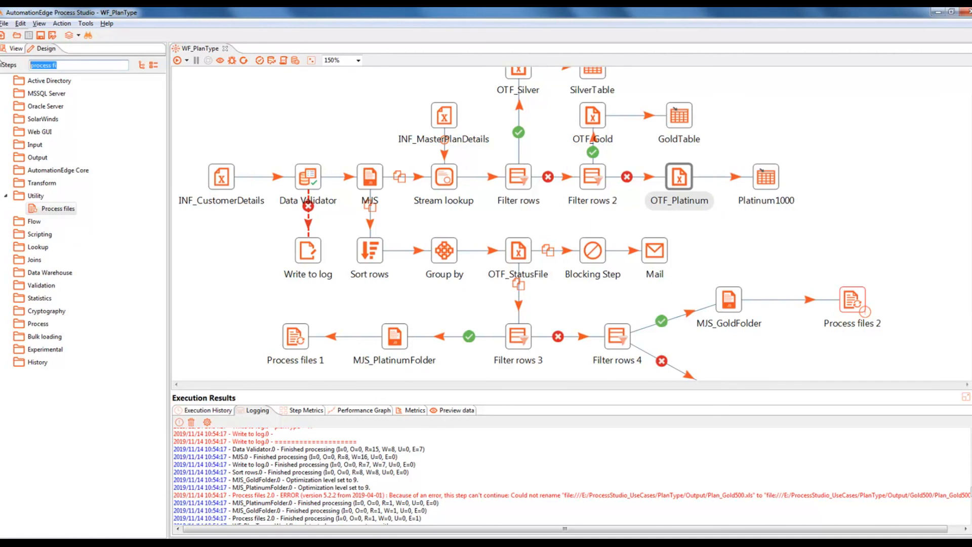
text(block thi)
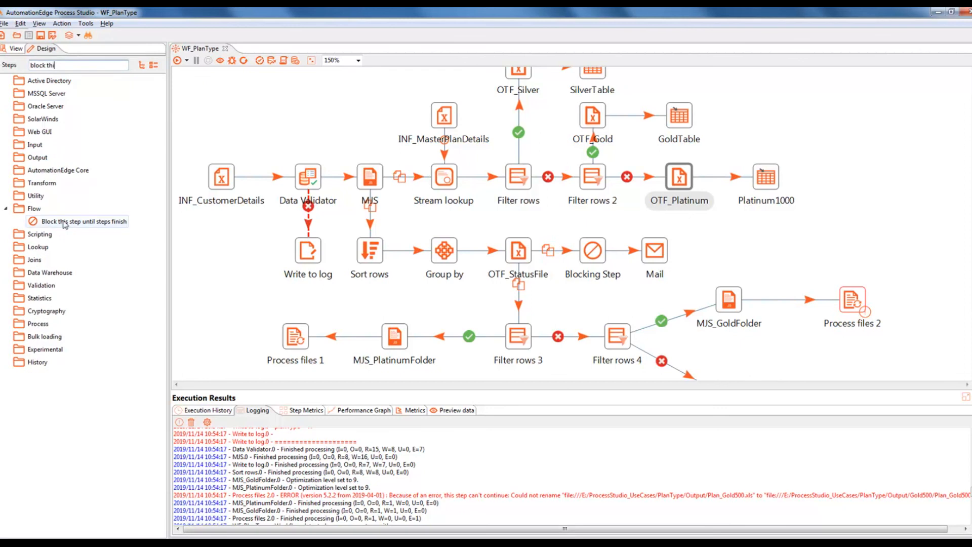
drag(81, 221, 515, 297)
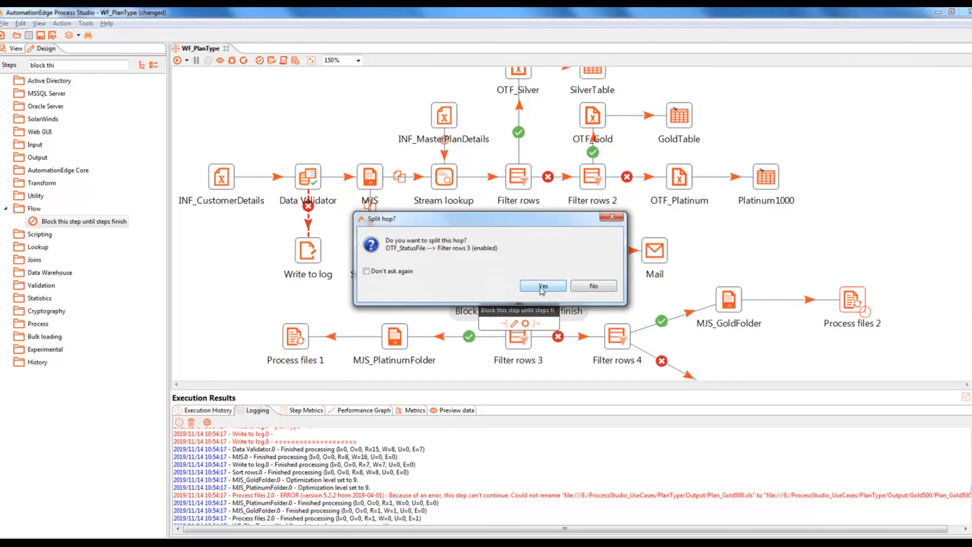
click(543, 286)
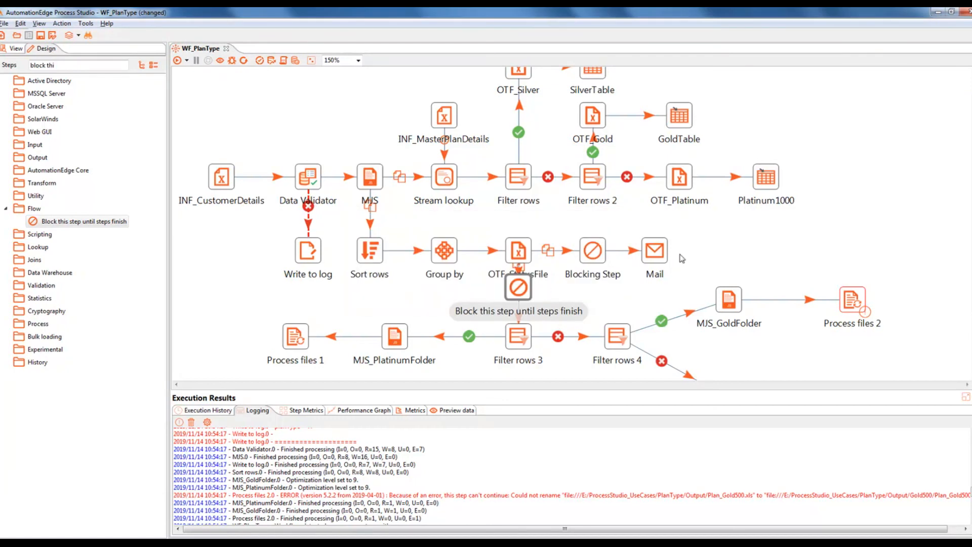
Step: Realign the Gold/Silver branch and the Block step level with Filter rows 3
scroll(968, 255, down, 3)
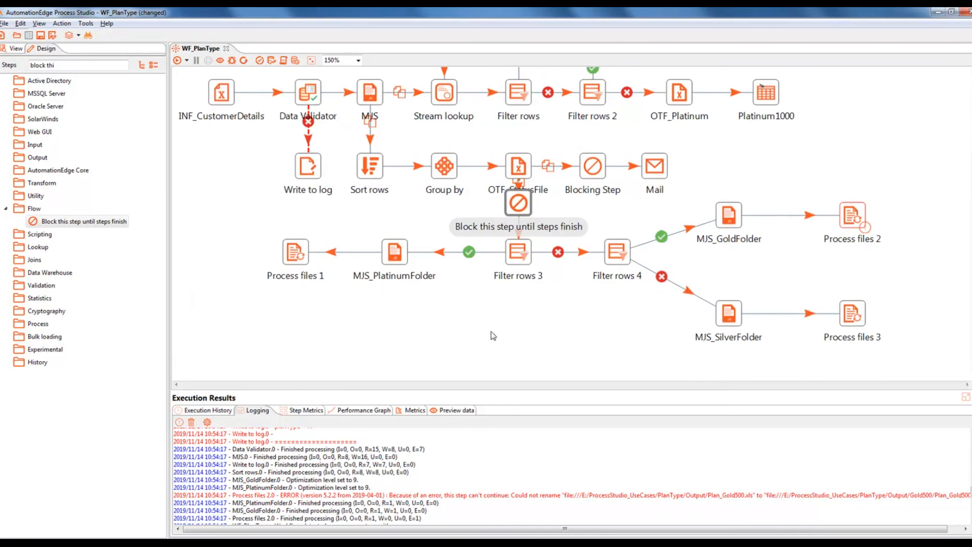
click(263, 241)
drag(447, 232, 528, 305)
click(622, 306)
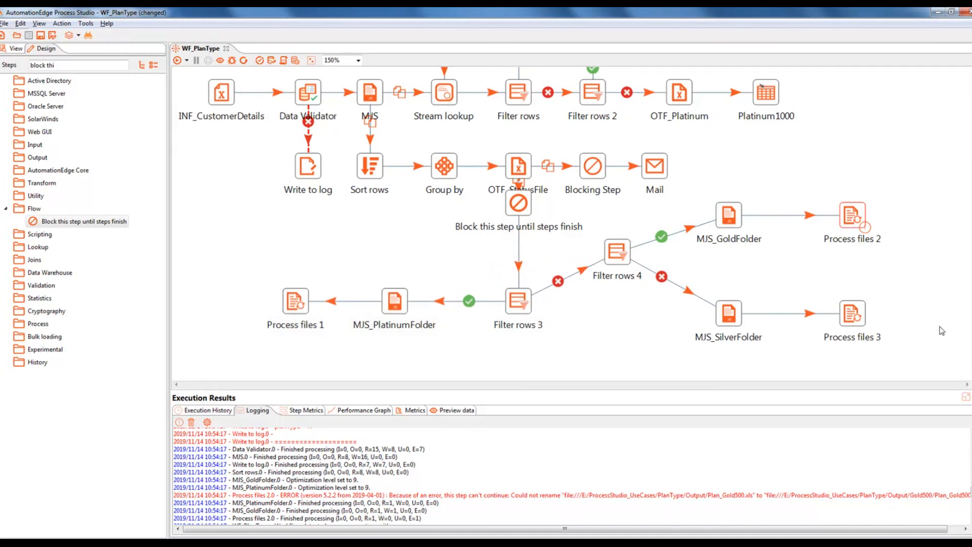
drag(900, 351, 601, 208)
drag(620, 261, 624, 292)
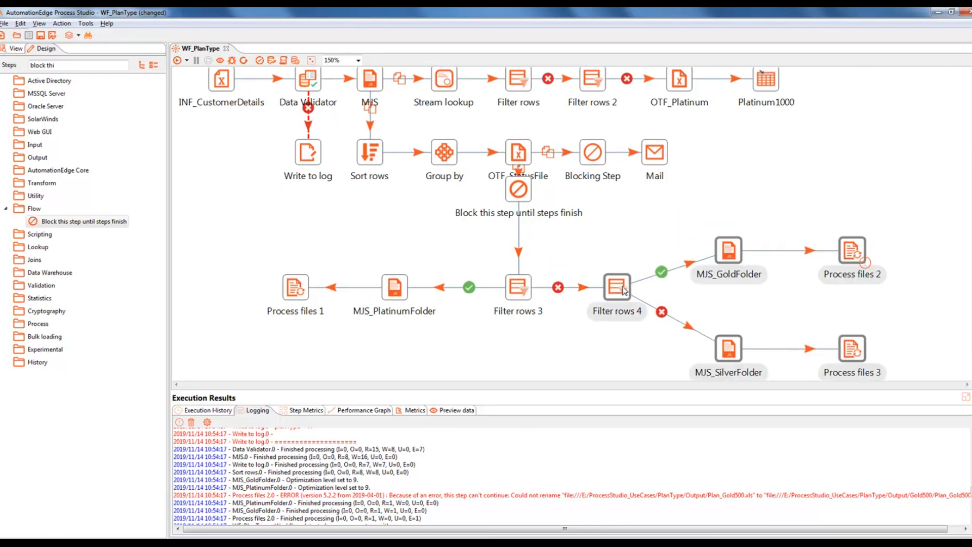
drag(520, 196, 521, 222)
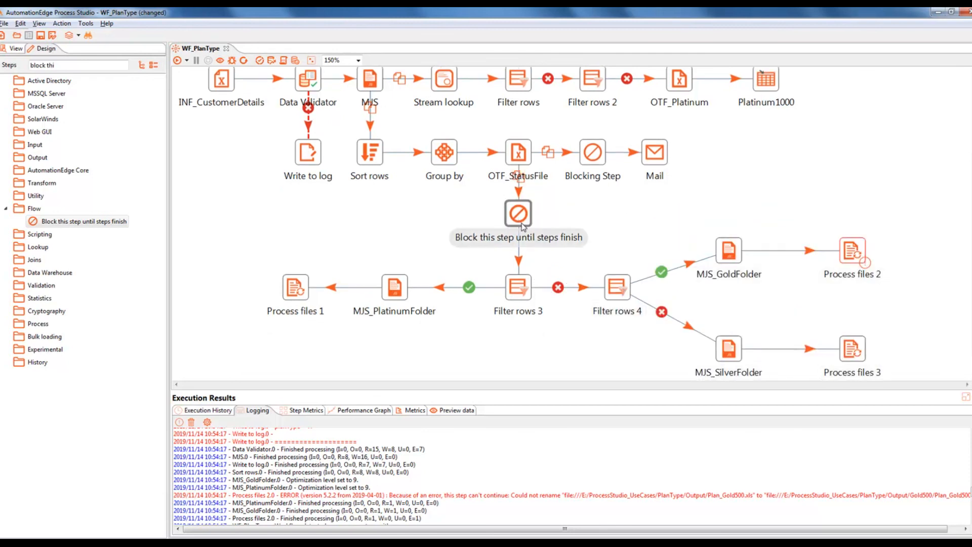
Step: Make the Block step wait for OTF_Gold, OTF_Platinum and OTF_Silver, then save the workflow
double_click(521, 219)
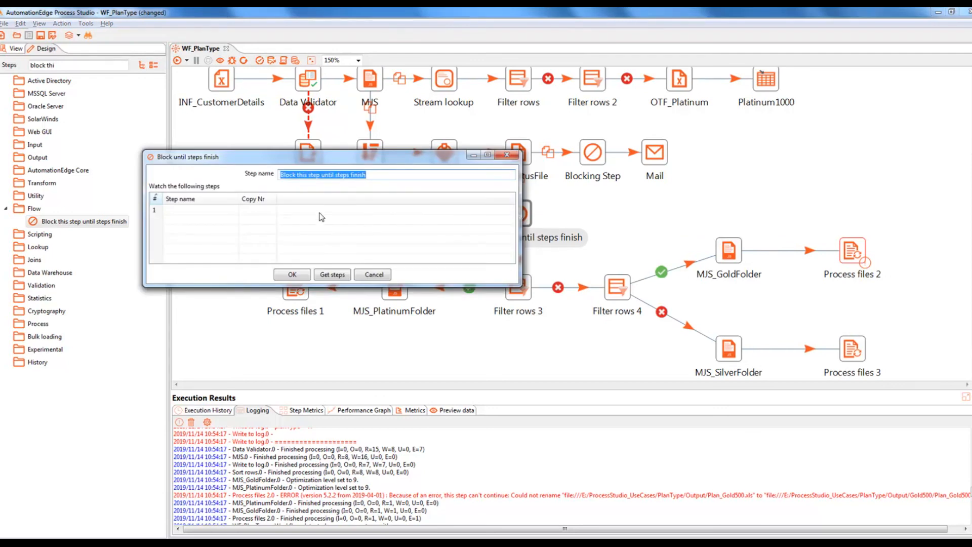
click(236, 212)
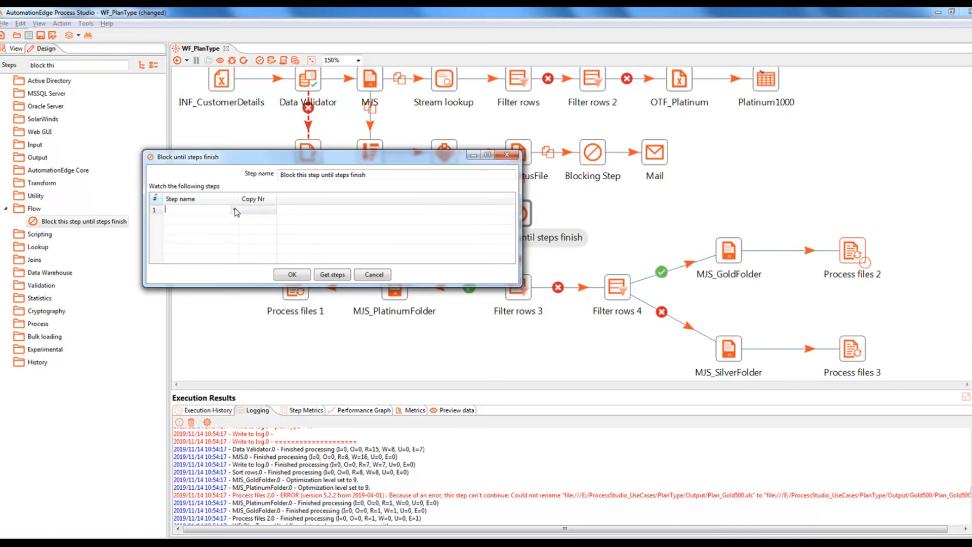
click(235, 210)
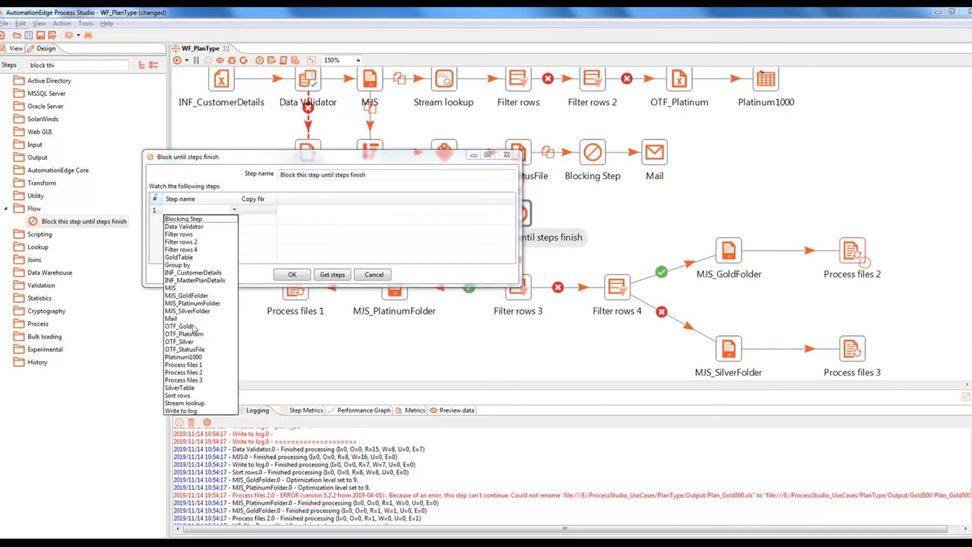
click(193, 326)
click(217, 219)
click(234, 219)
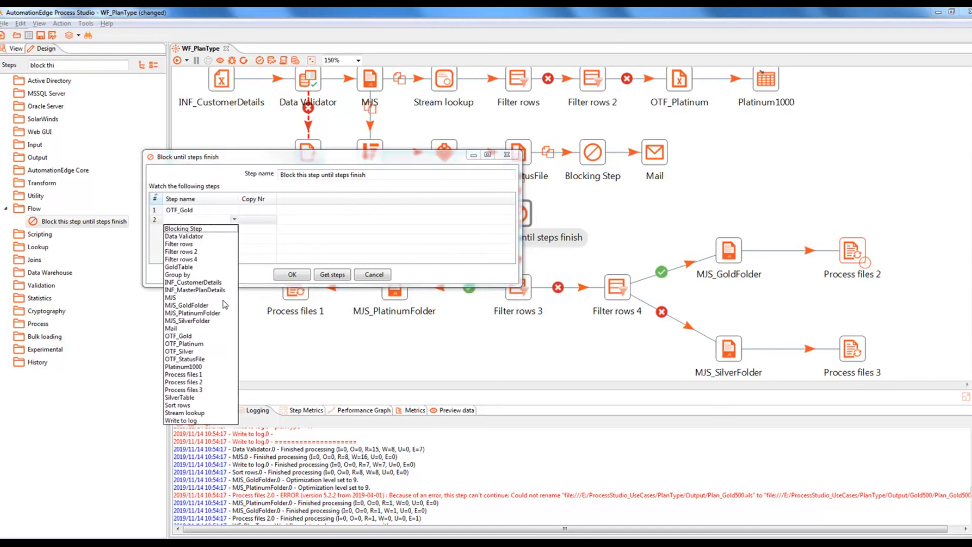
click(207, 344)
click(229, 230)
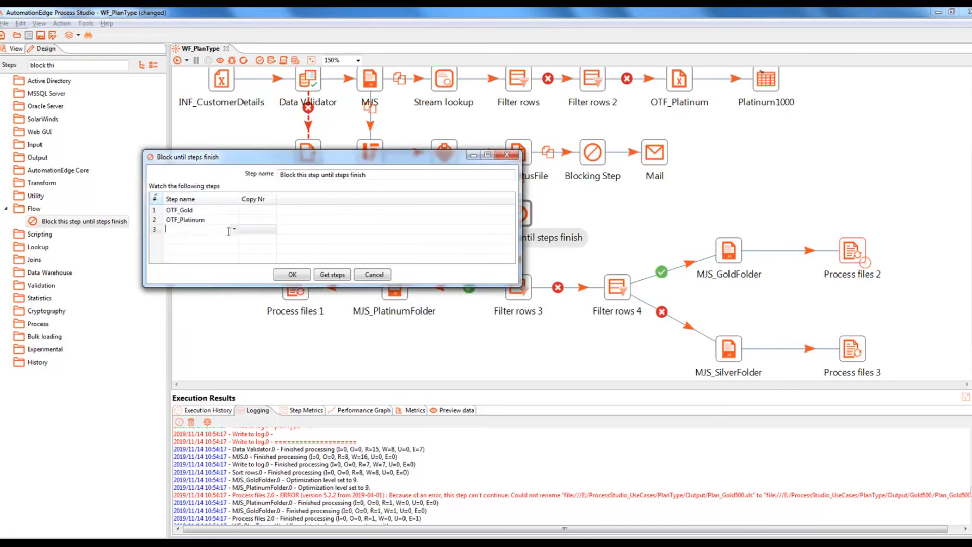
click(234, 229)
click(201, 361)
click(291, 276)
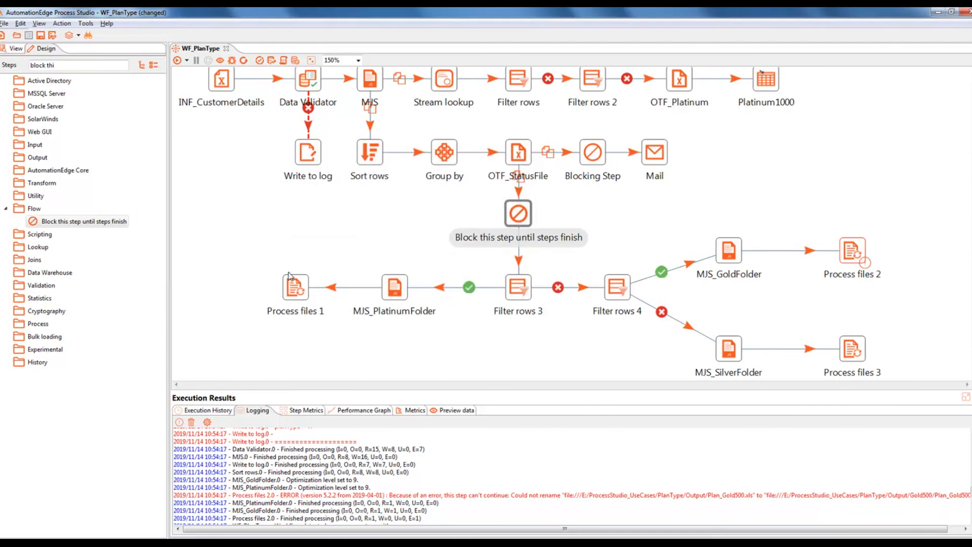
click(41, 34)
Step: Run WF_PlanType to a successful finish and switch to the Output folder in Explorer
click(178, 61)
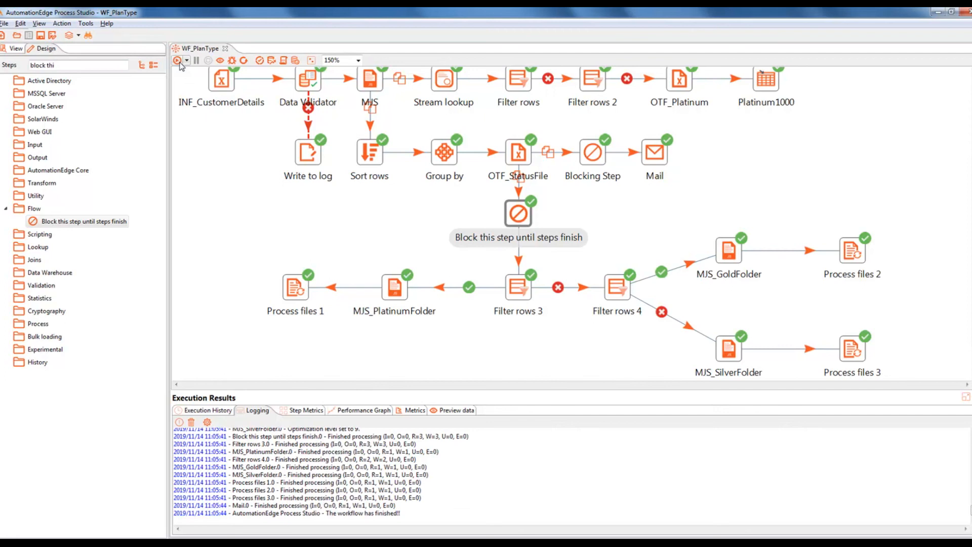
key(alt+Tab)
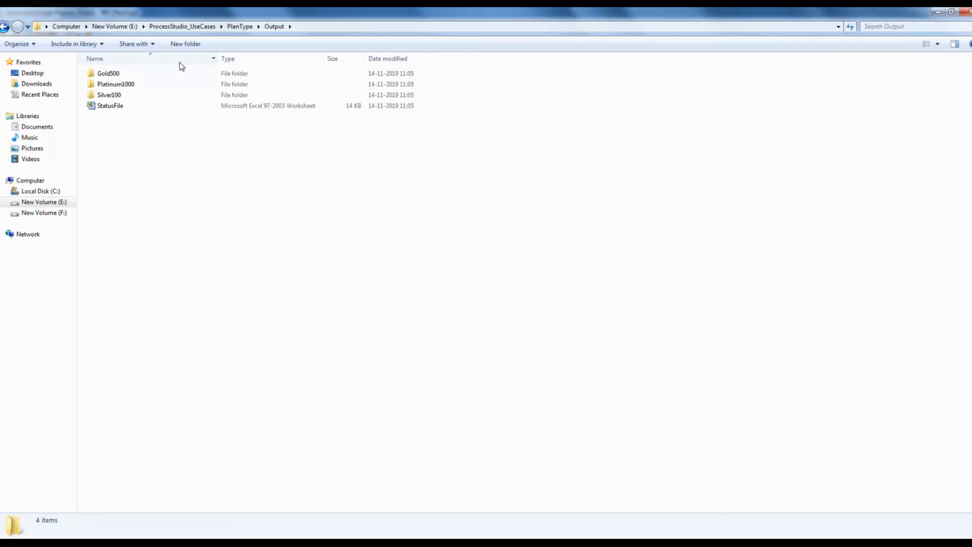
Step: Open Plan_Gold500 in the Gold500 folder to verify it, then return to Output
double_click(127, 74)
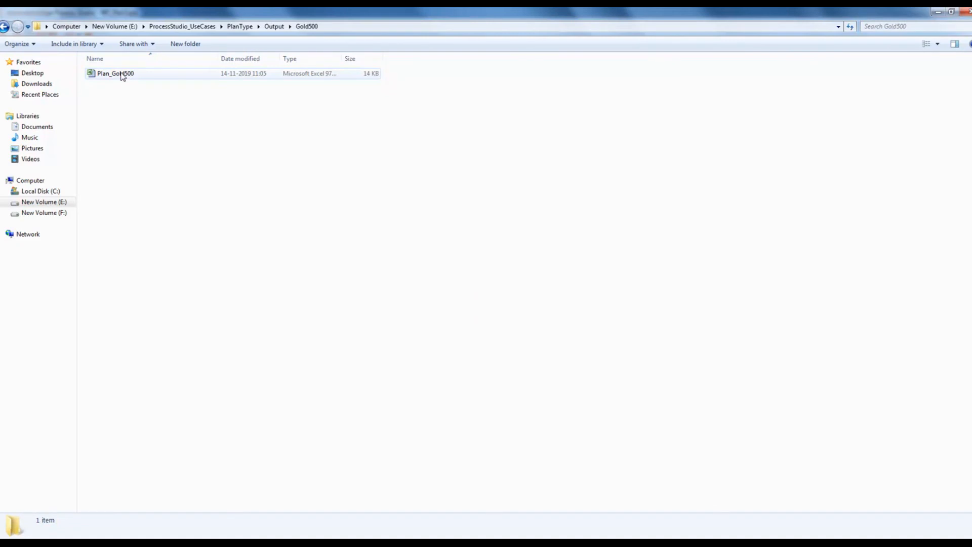
double_click(123, 74)
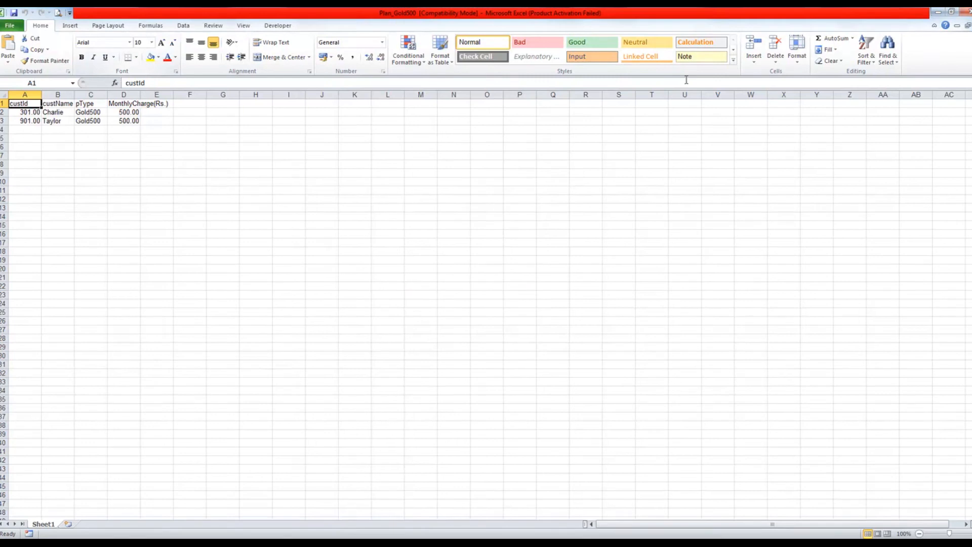
click(966, 12)
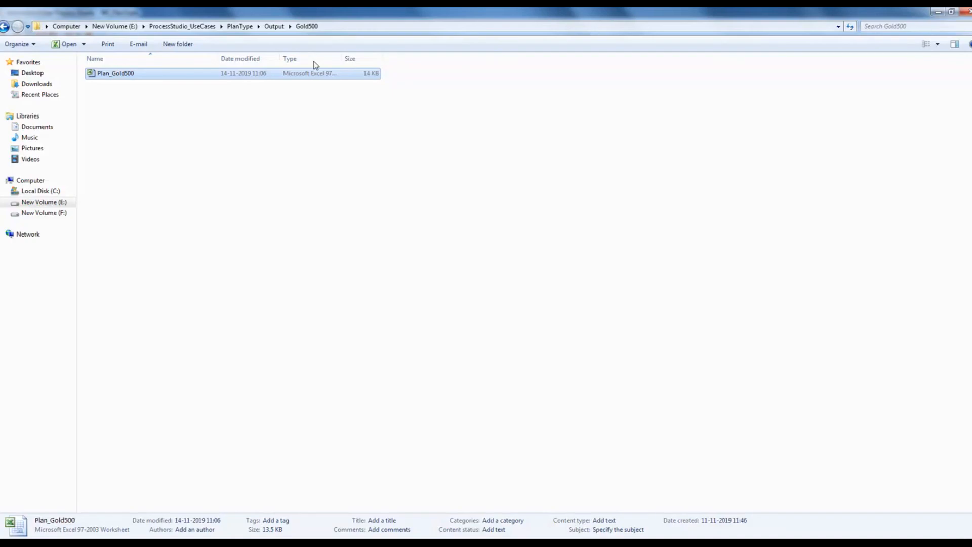
click(274, 26)
Step: Open Plan_Platinum1000 in the Platinum1000 folder to verify it, then return to Output
click(131, 88)
double_click(131, 86)
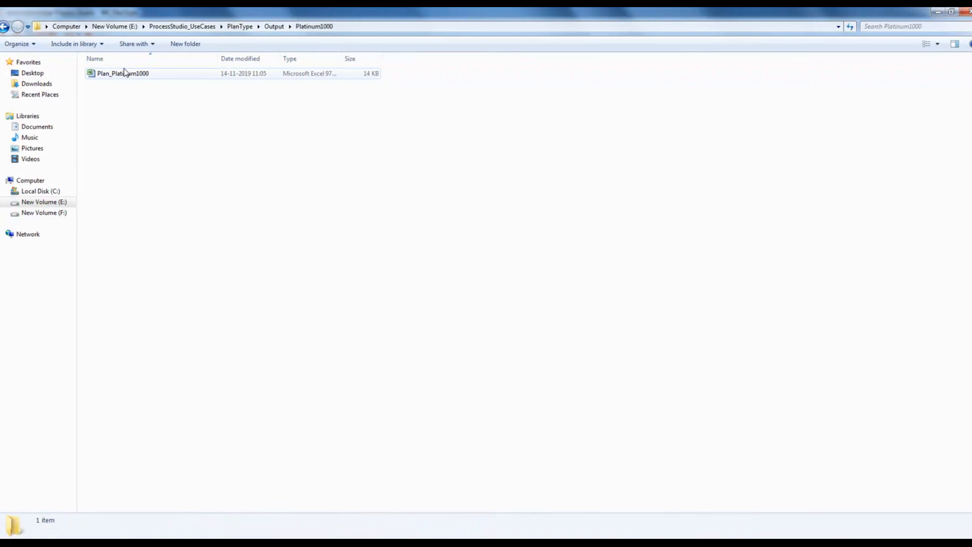
double_click(132, 74)
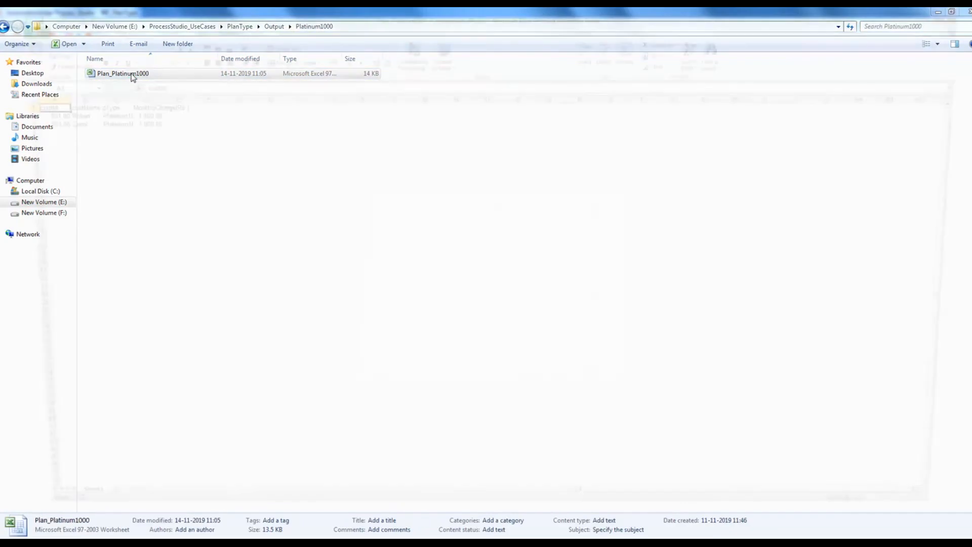
click(966, 11)
click(273, 26)
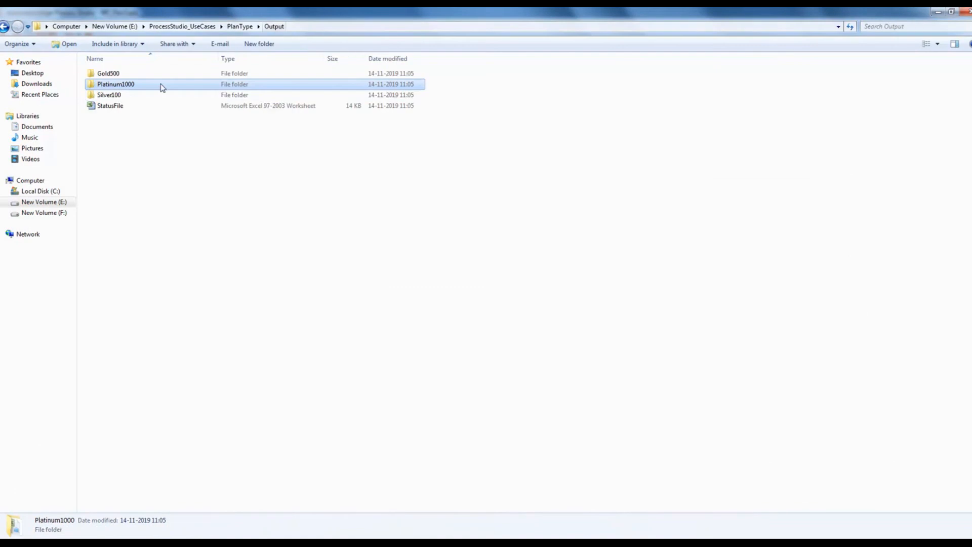
Step: Verify Plan_Silver100 in the Silver100 folder, then return to Process Studio
double_click(120, 95)
double_click(130, 75)
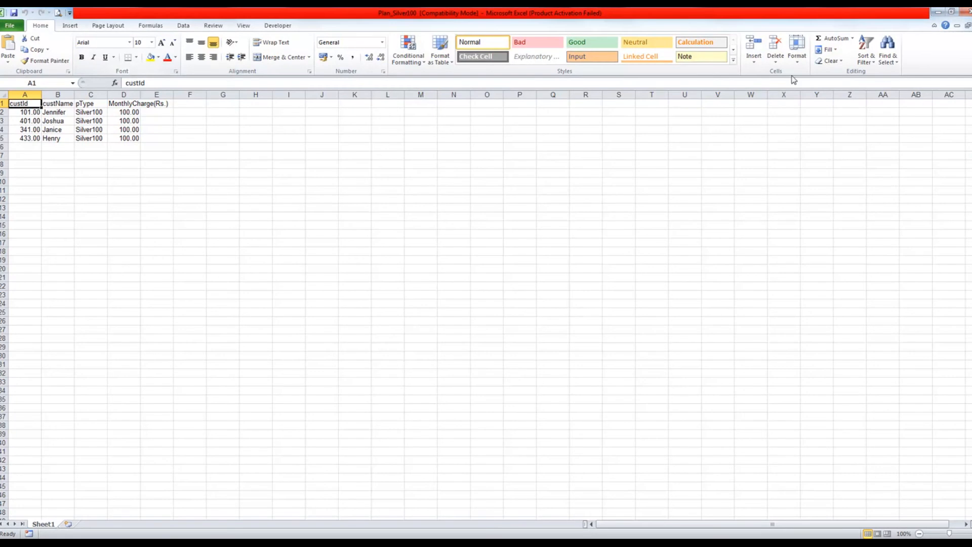
click(964, 13)
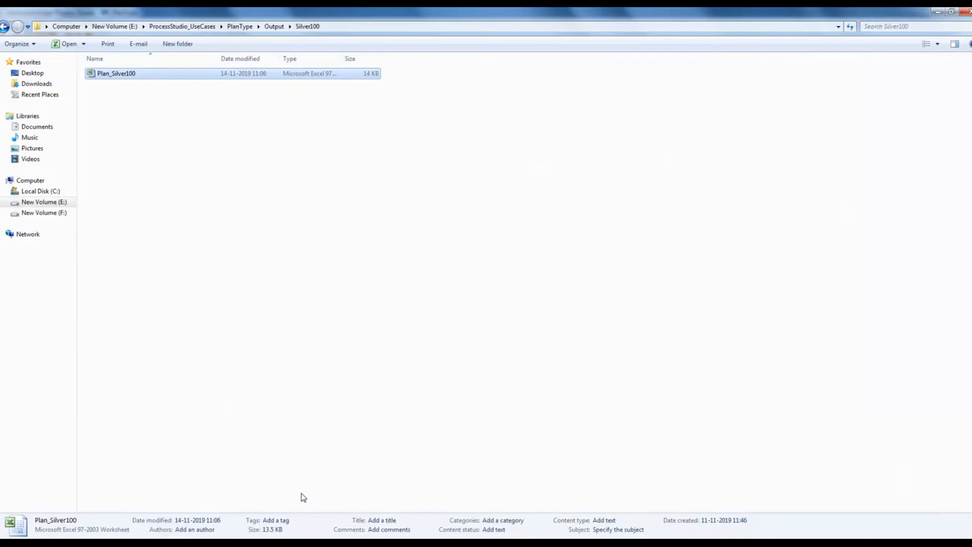
key(alt+Tab)
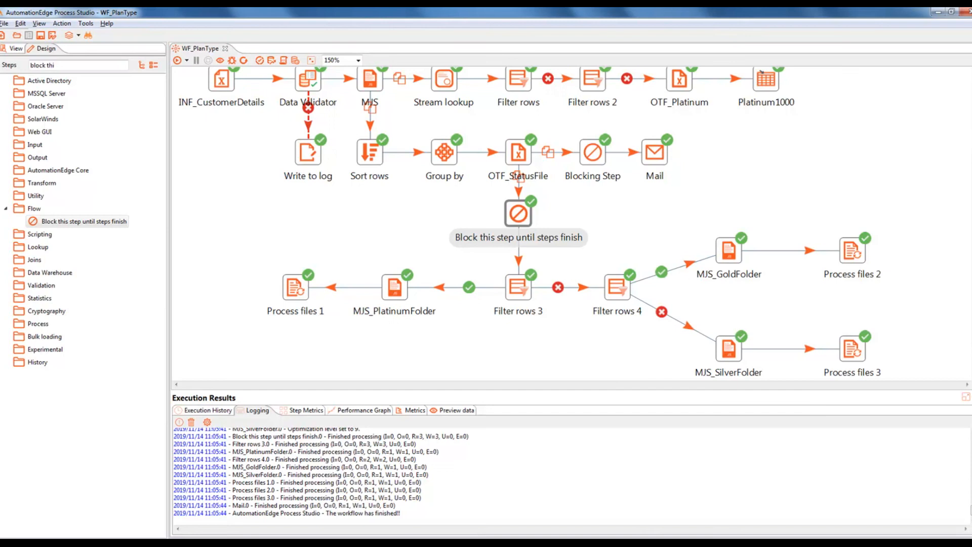